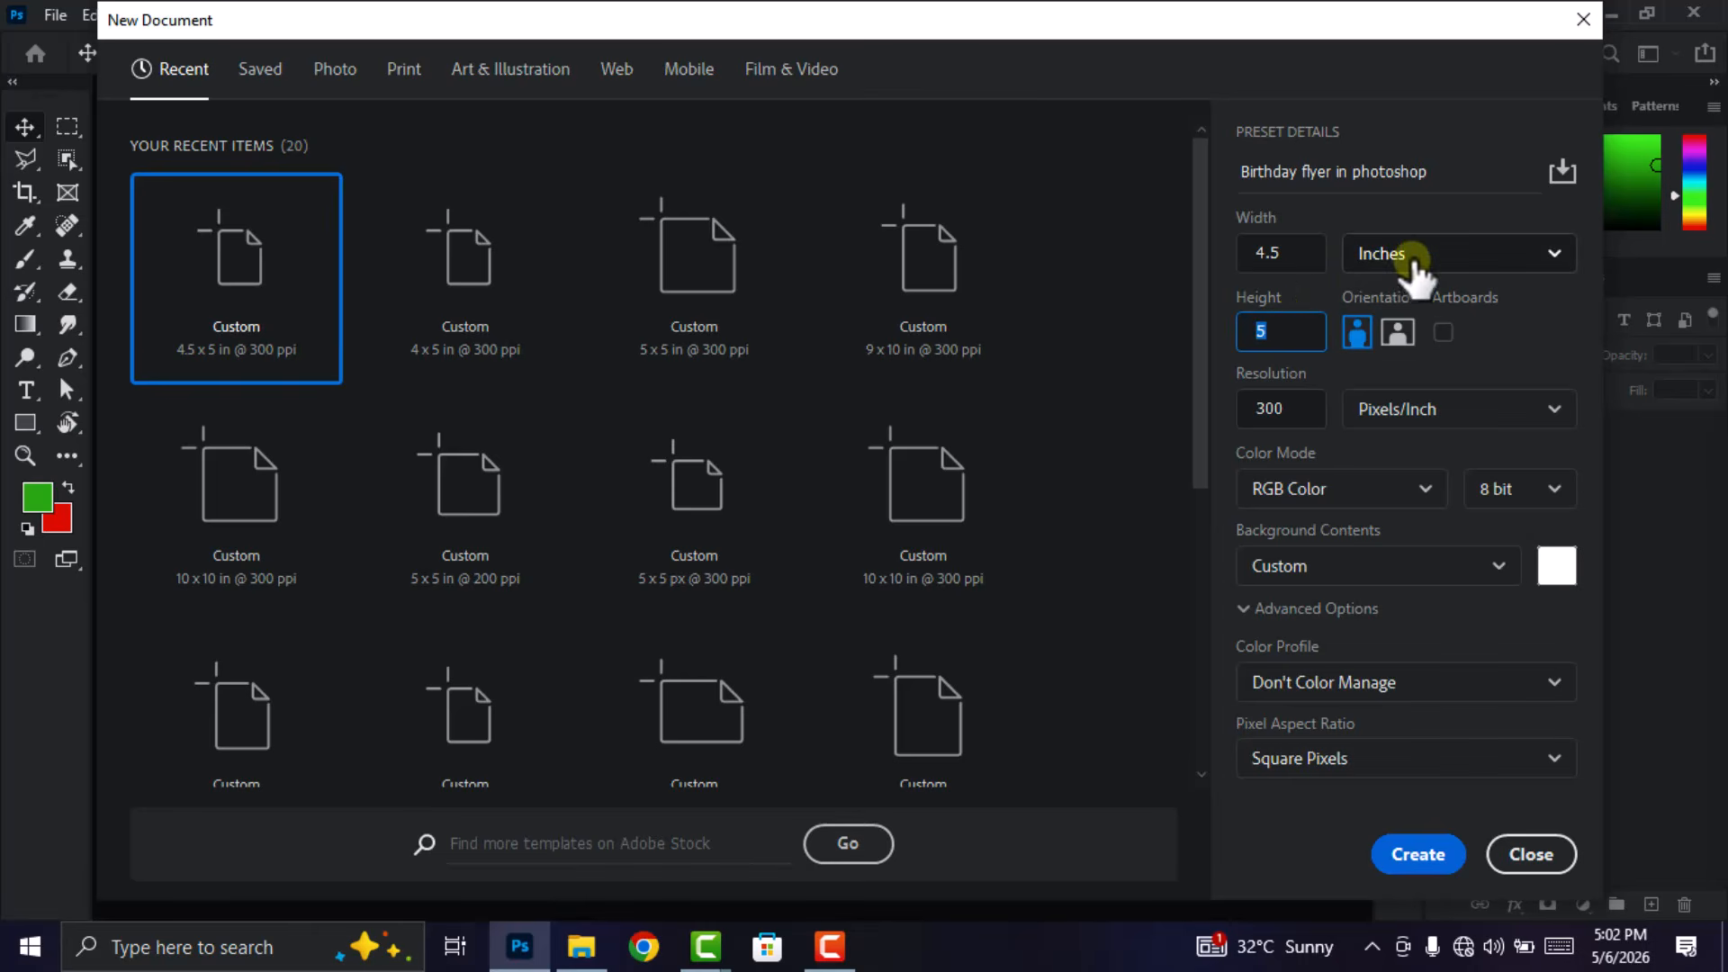
# Create the 4.5 x 5 inch, 300 ppi RGB document named "Birthday flyer in photoshop" with inches as the unit.
pyautogui.click(1427, 258)
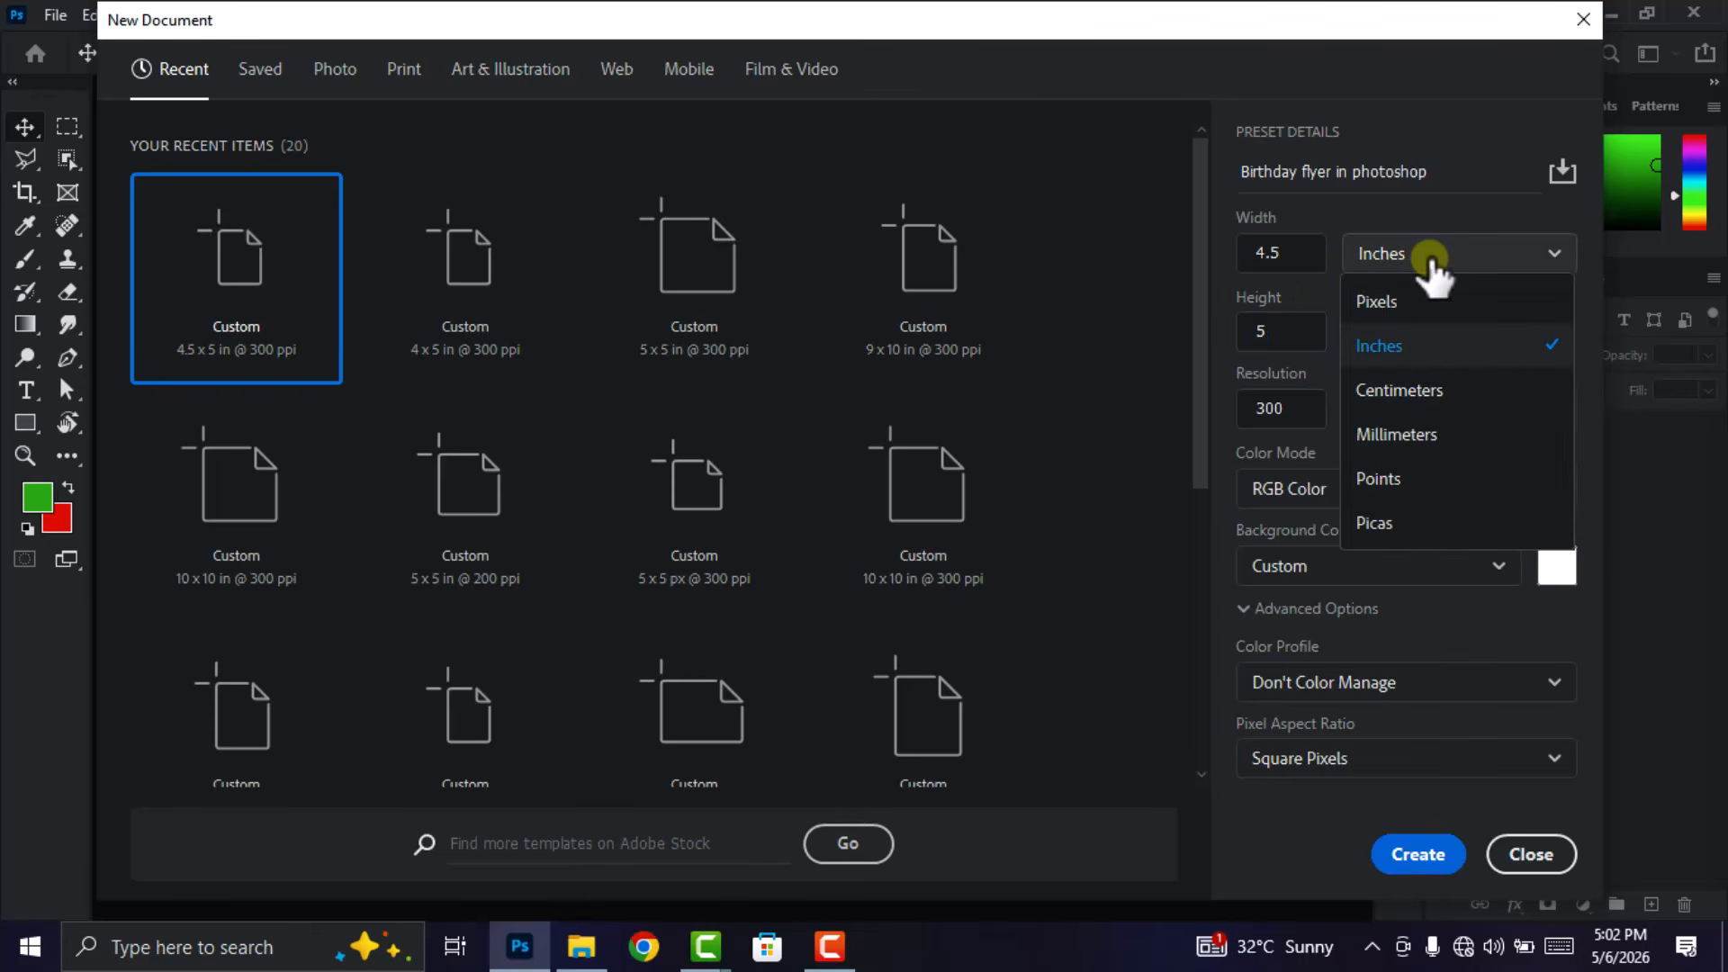
pyautogui.click(1431, 359)
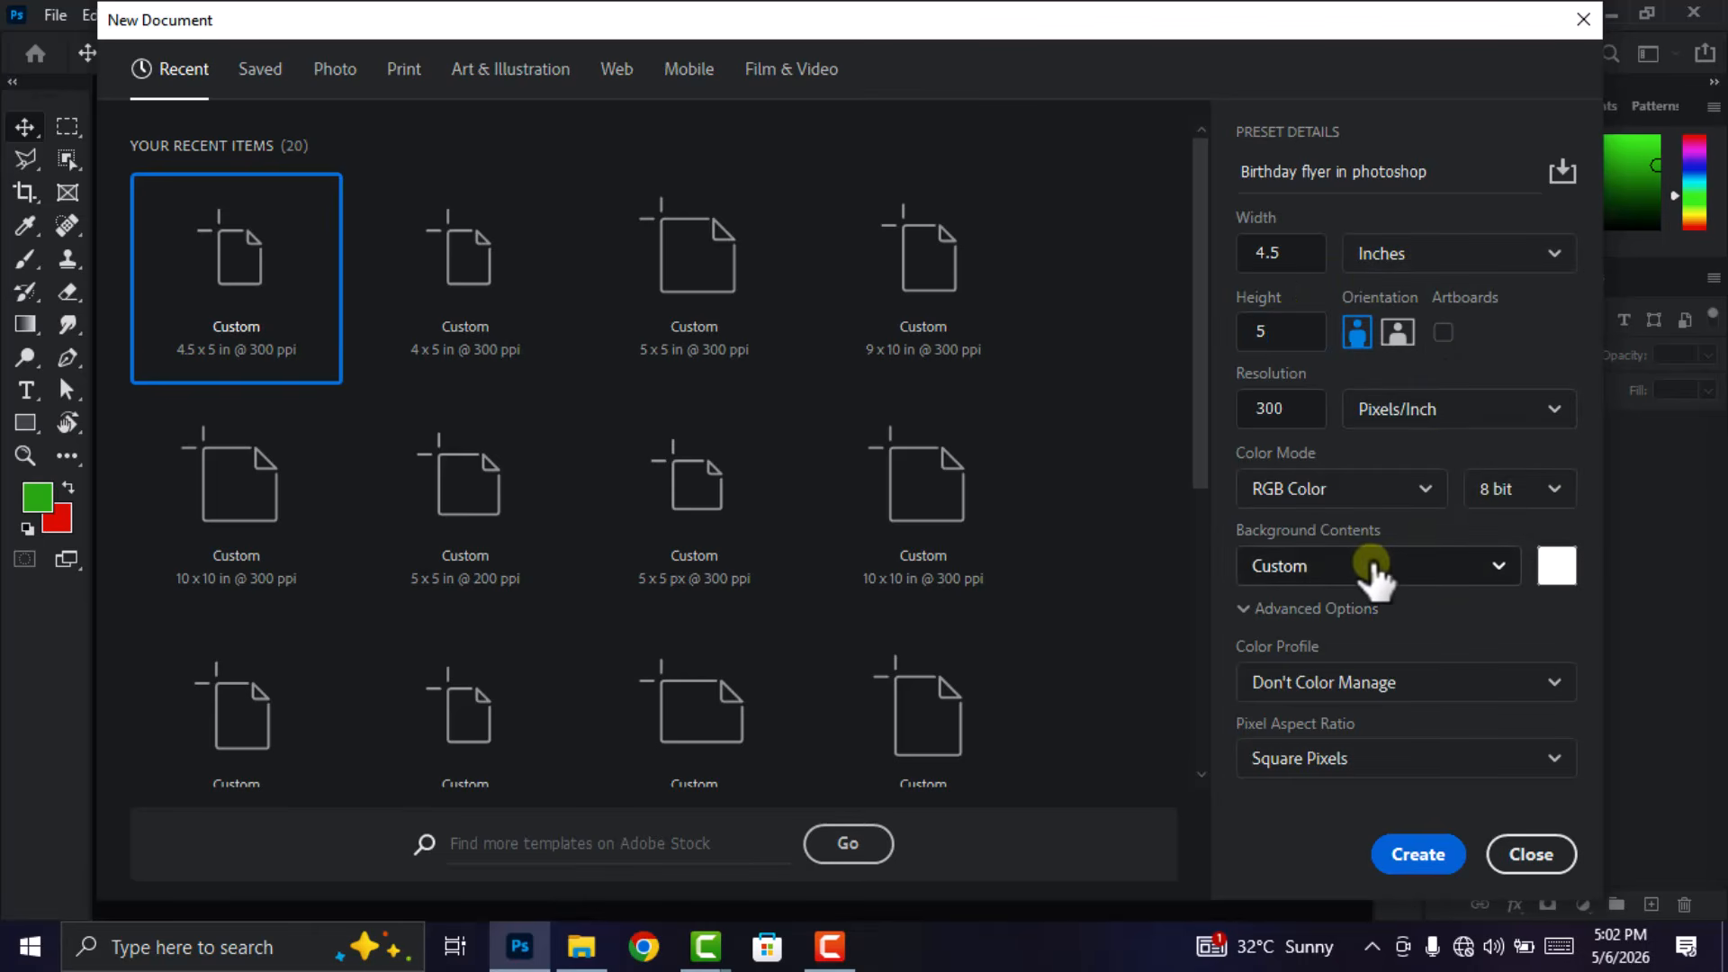
pyautogui.click(1420, 855)
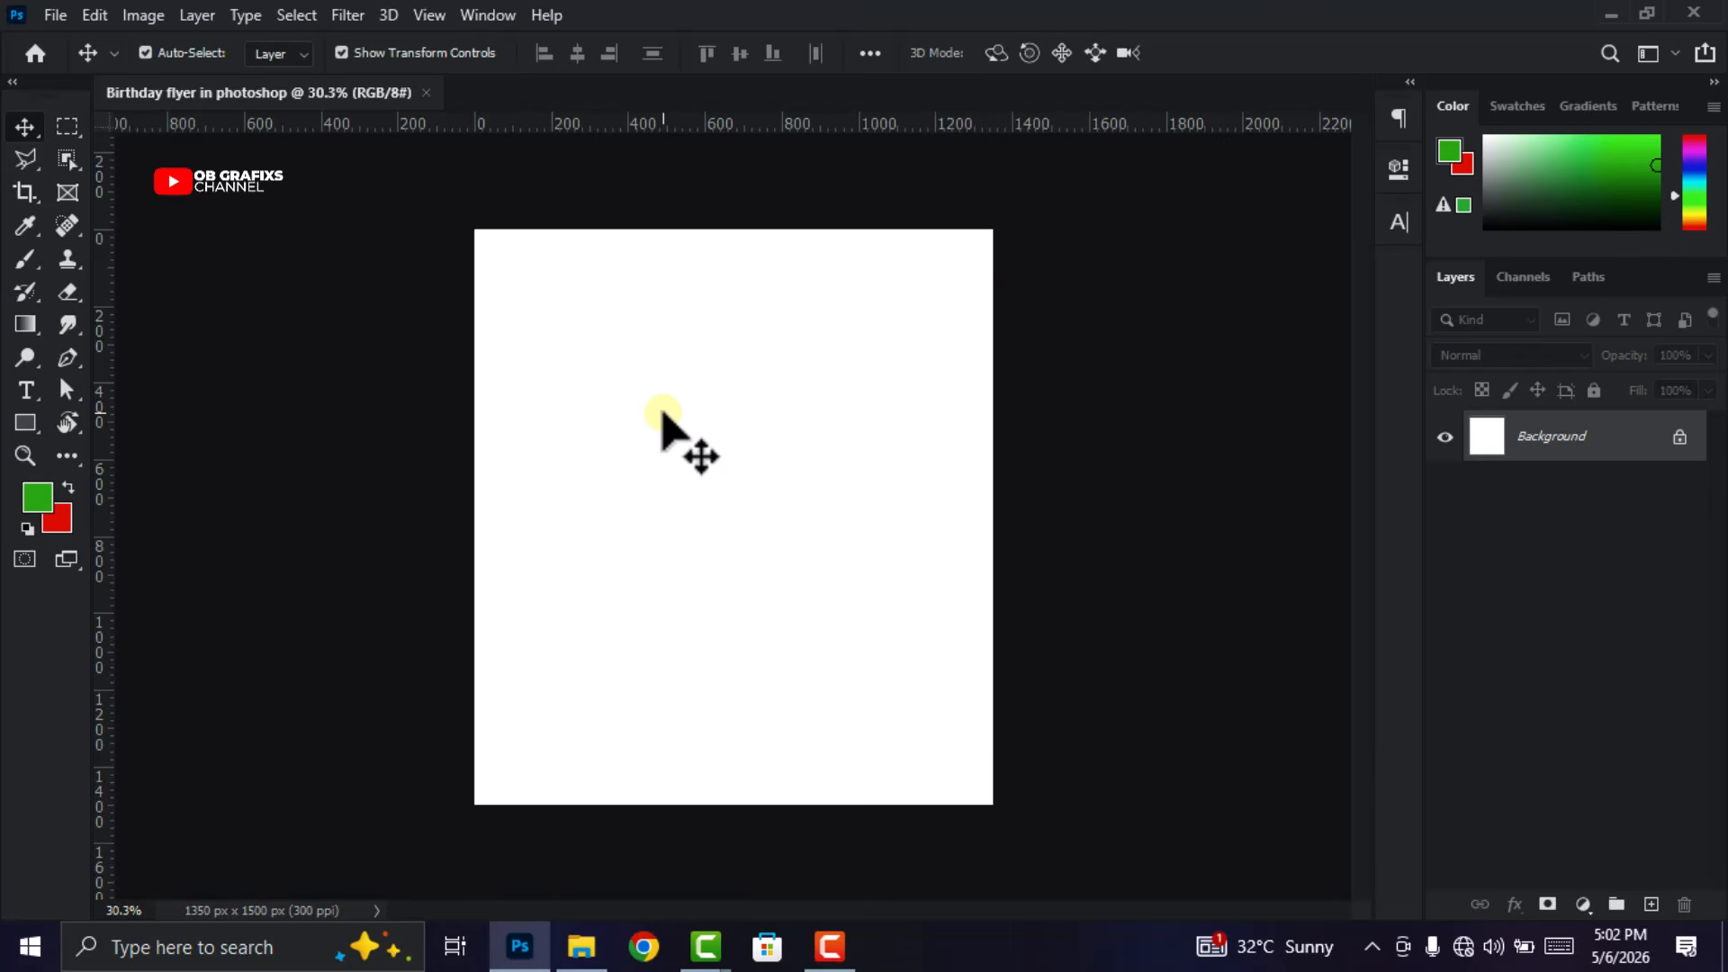
# Add a Solid Color fill layer in dark green 012104 above the background.
pyautogui.click(1581, 904)
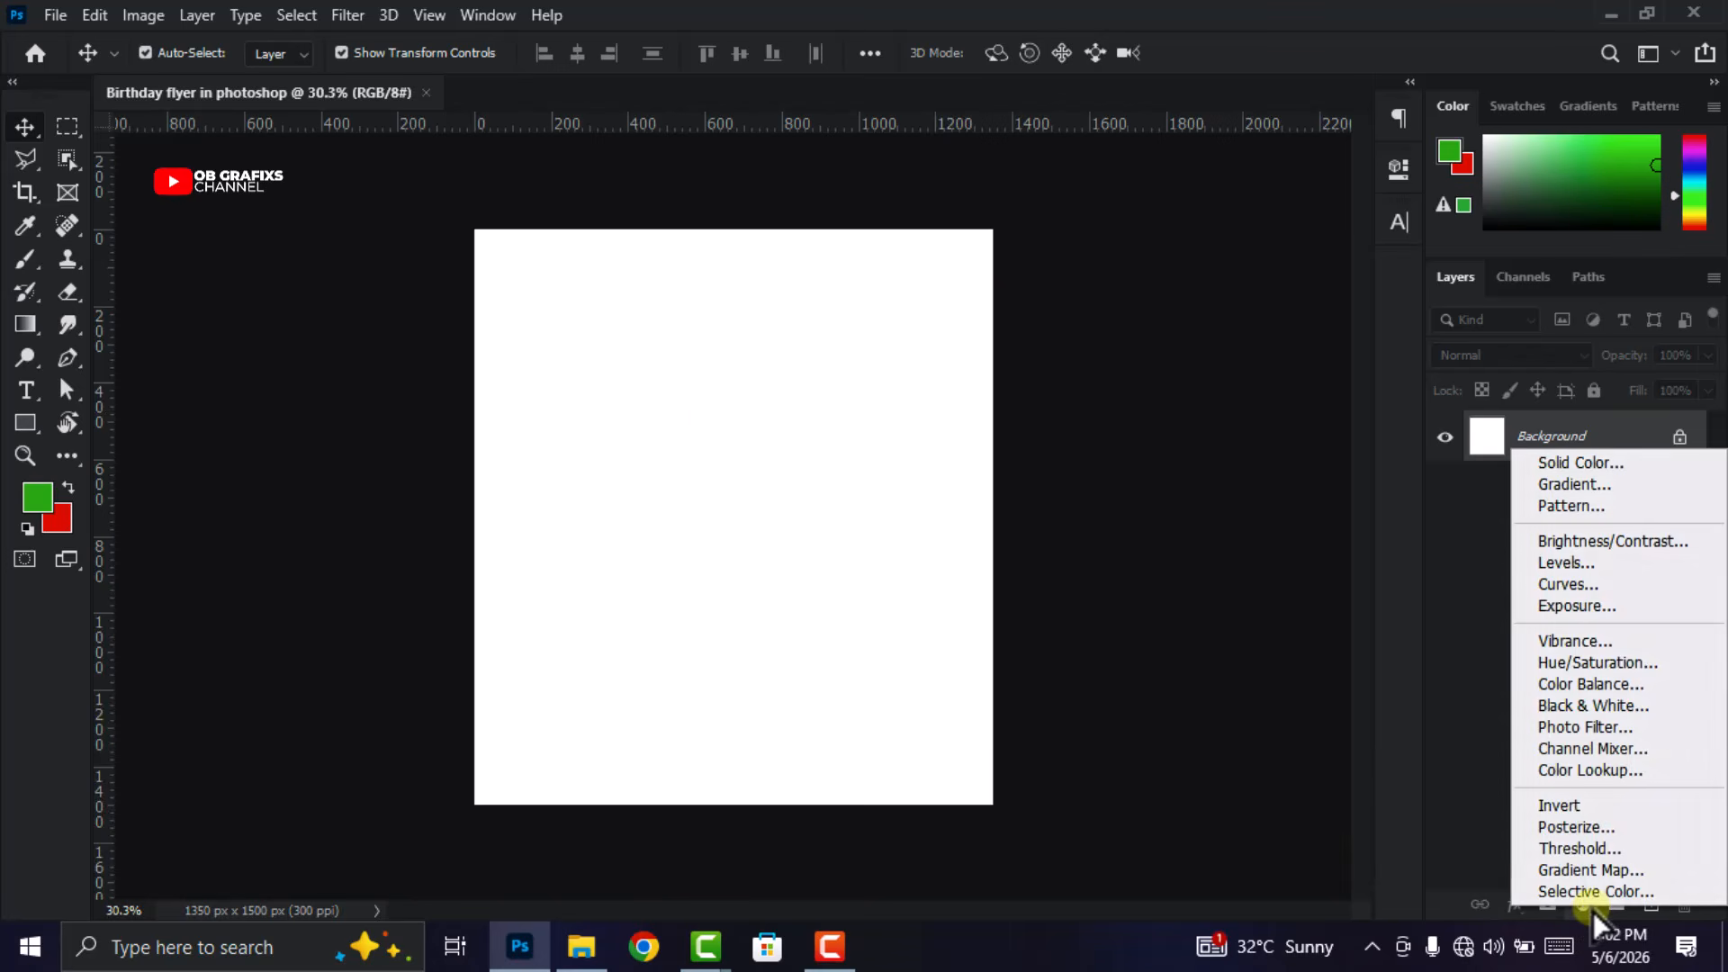
pyautogui.click(1559, 470)
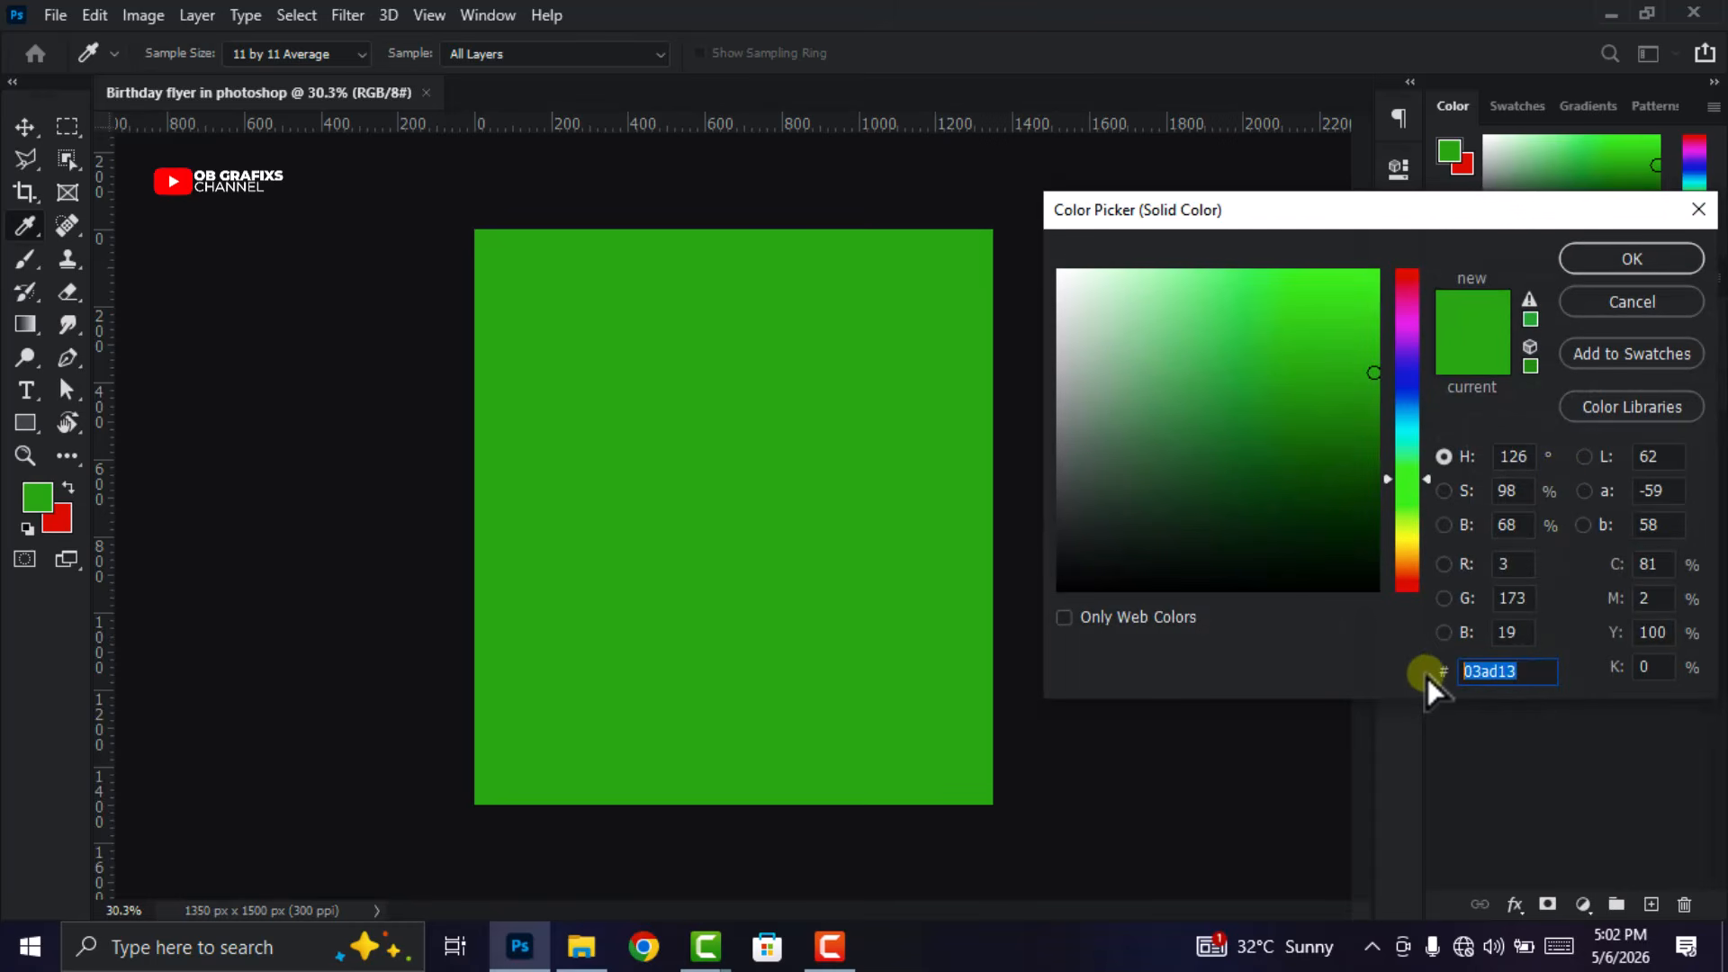
pyautogui.write('012')
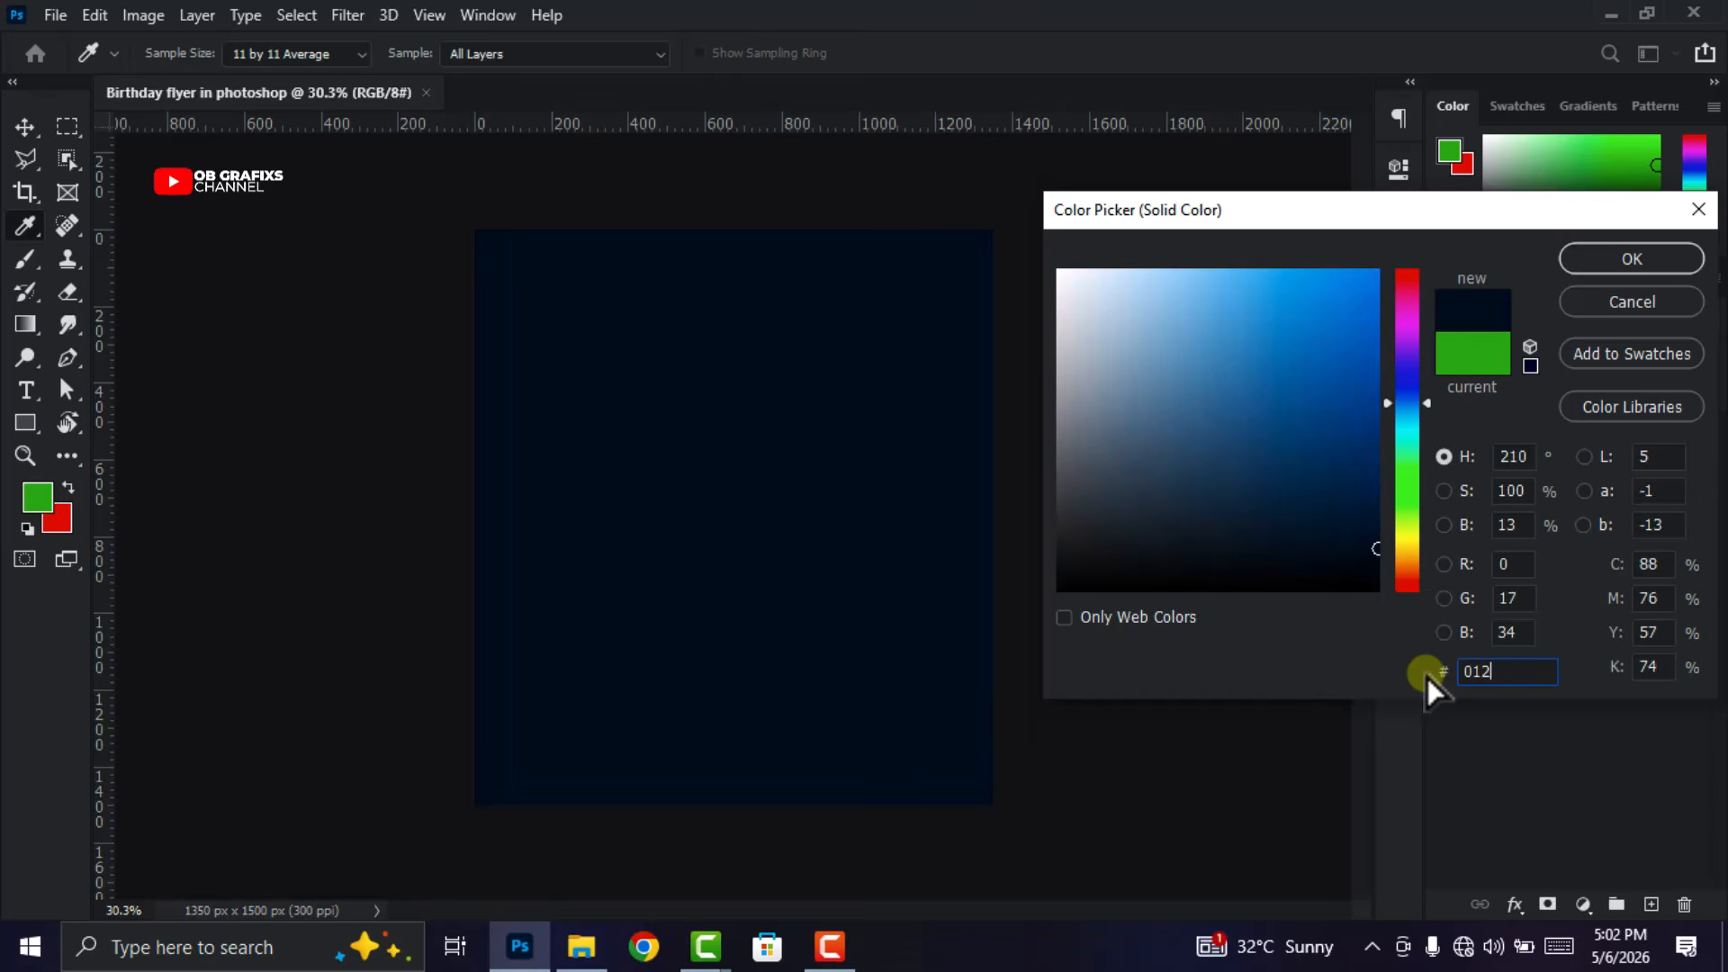
pyautogui.write('104')
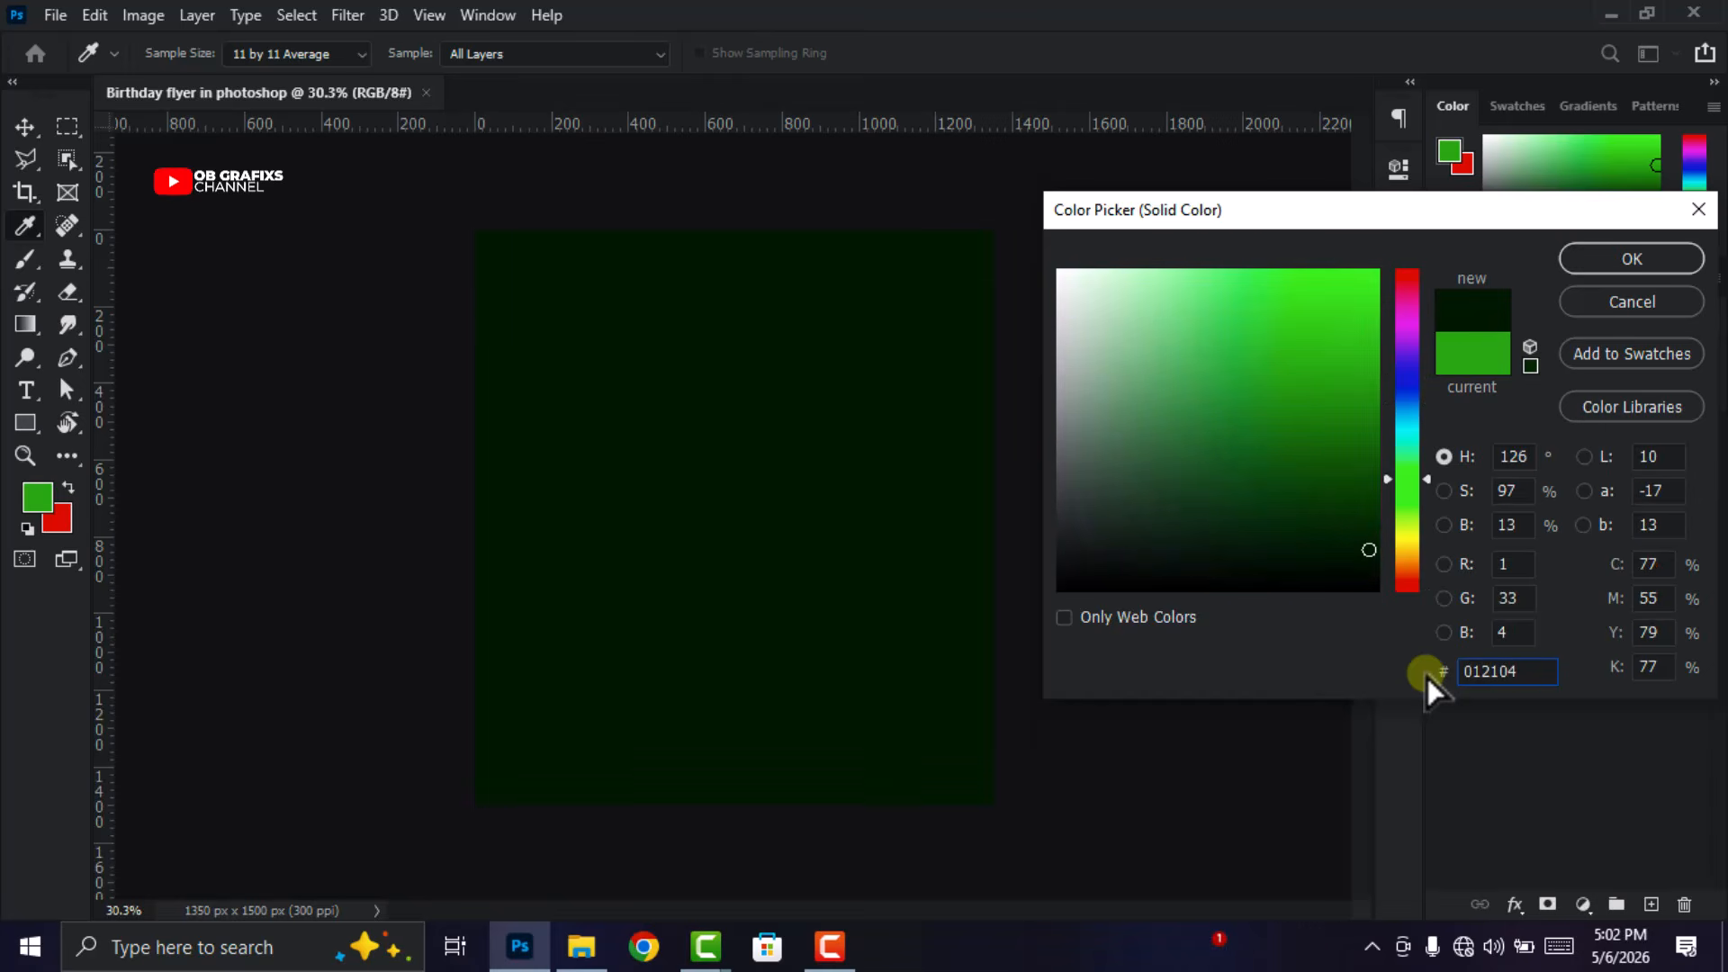
pyautogui.moveTo(1548, 668); pyautogui.dragTo(1389, 682)
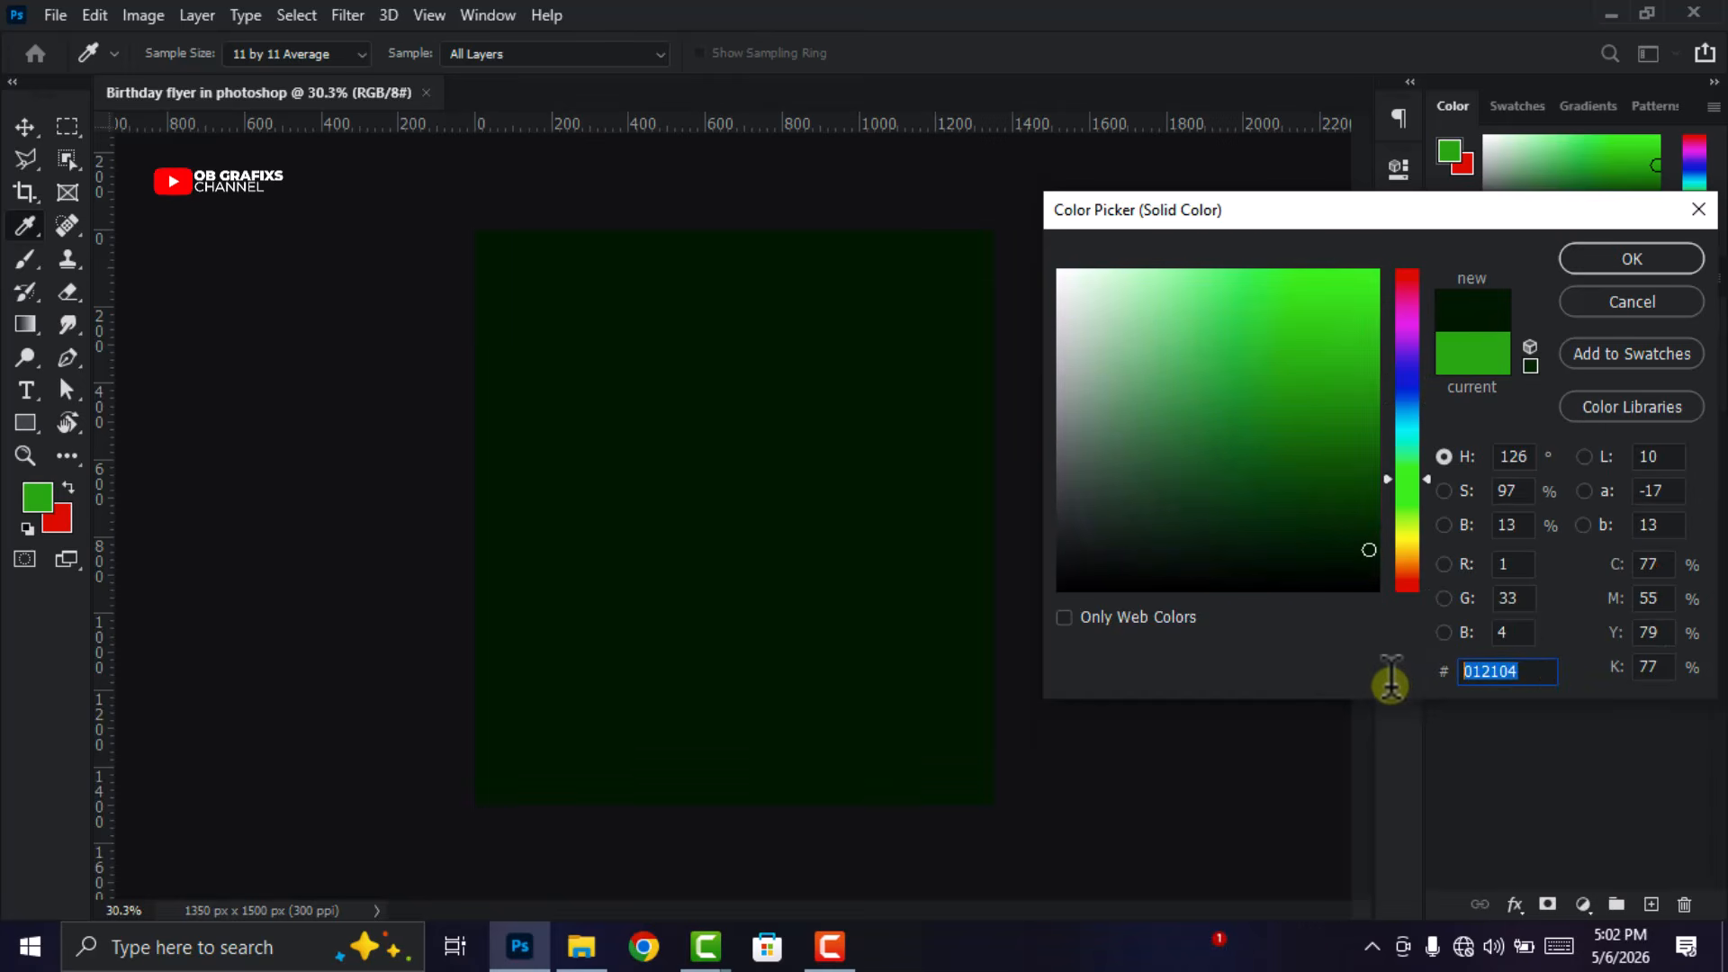
pyautogui.click(1602, 270)
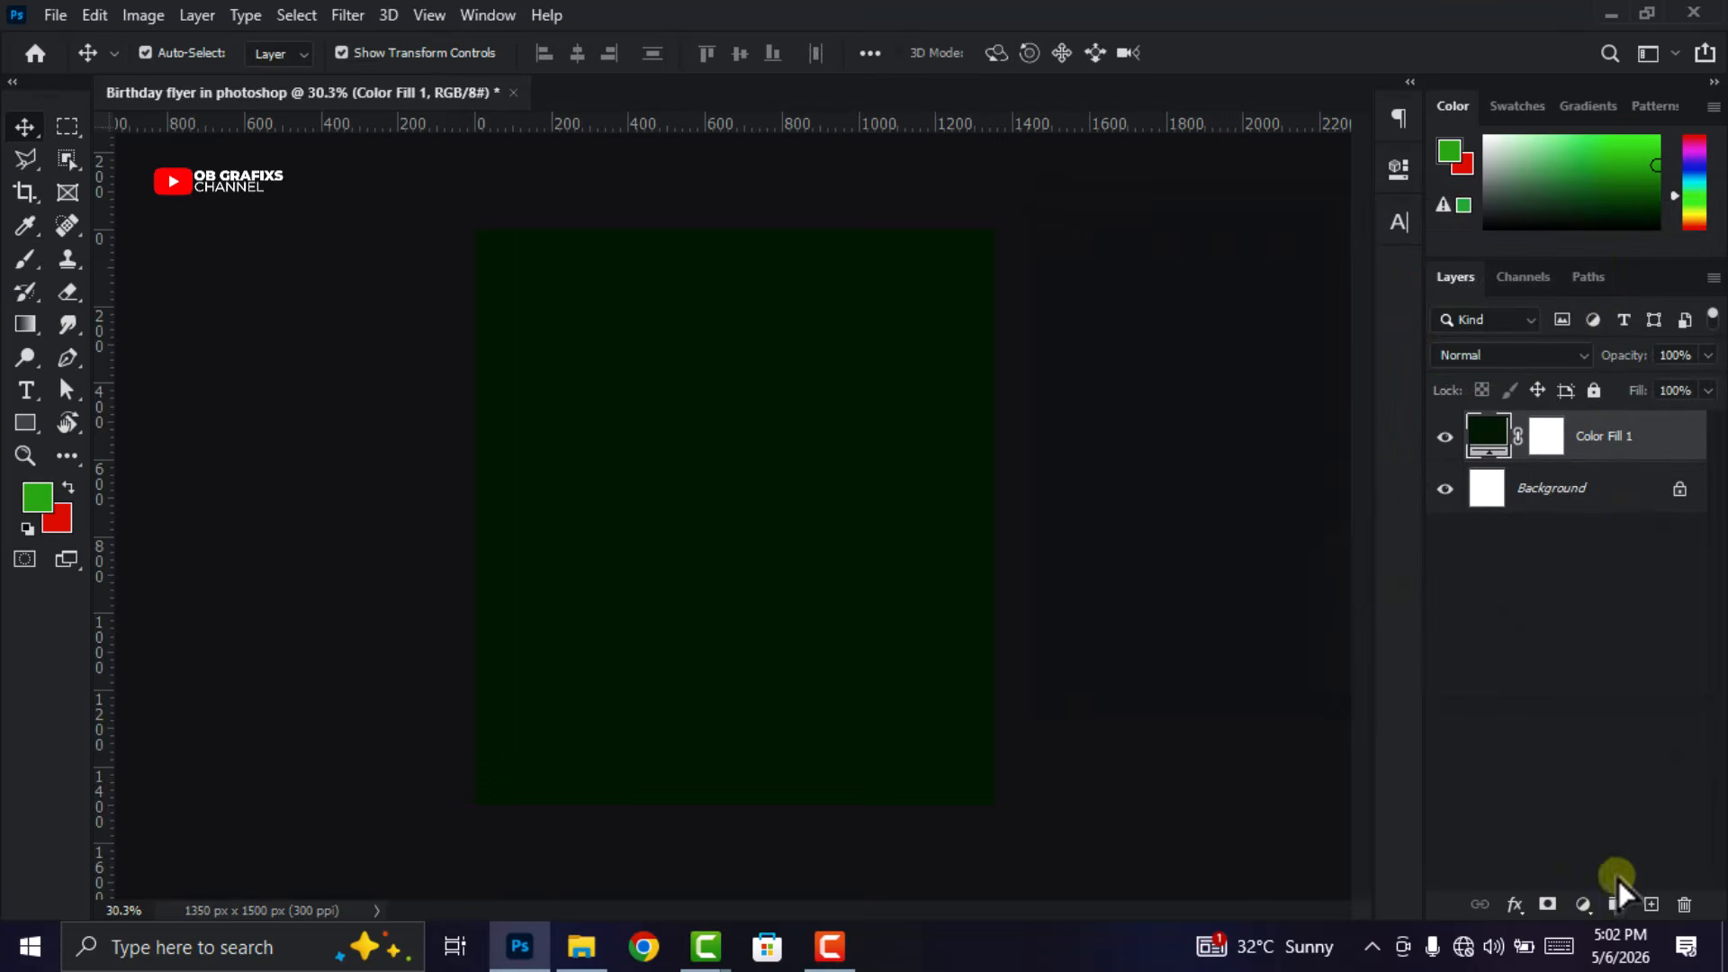
# Add a new empty layer above the colour fill and set the foreground colour to yellow-orange ffb502.
pyautogui.click(1652, 905)
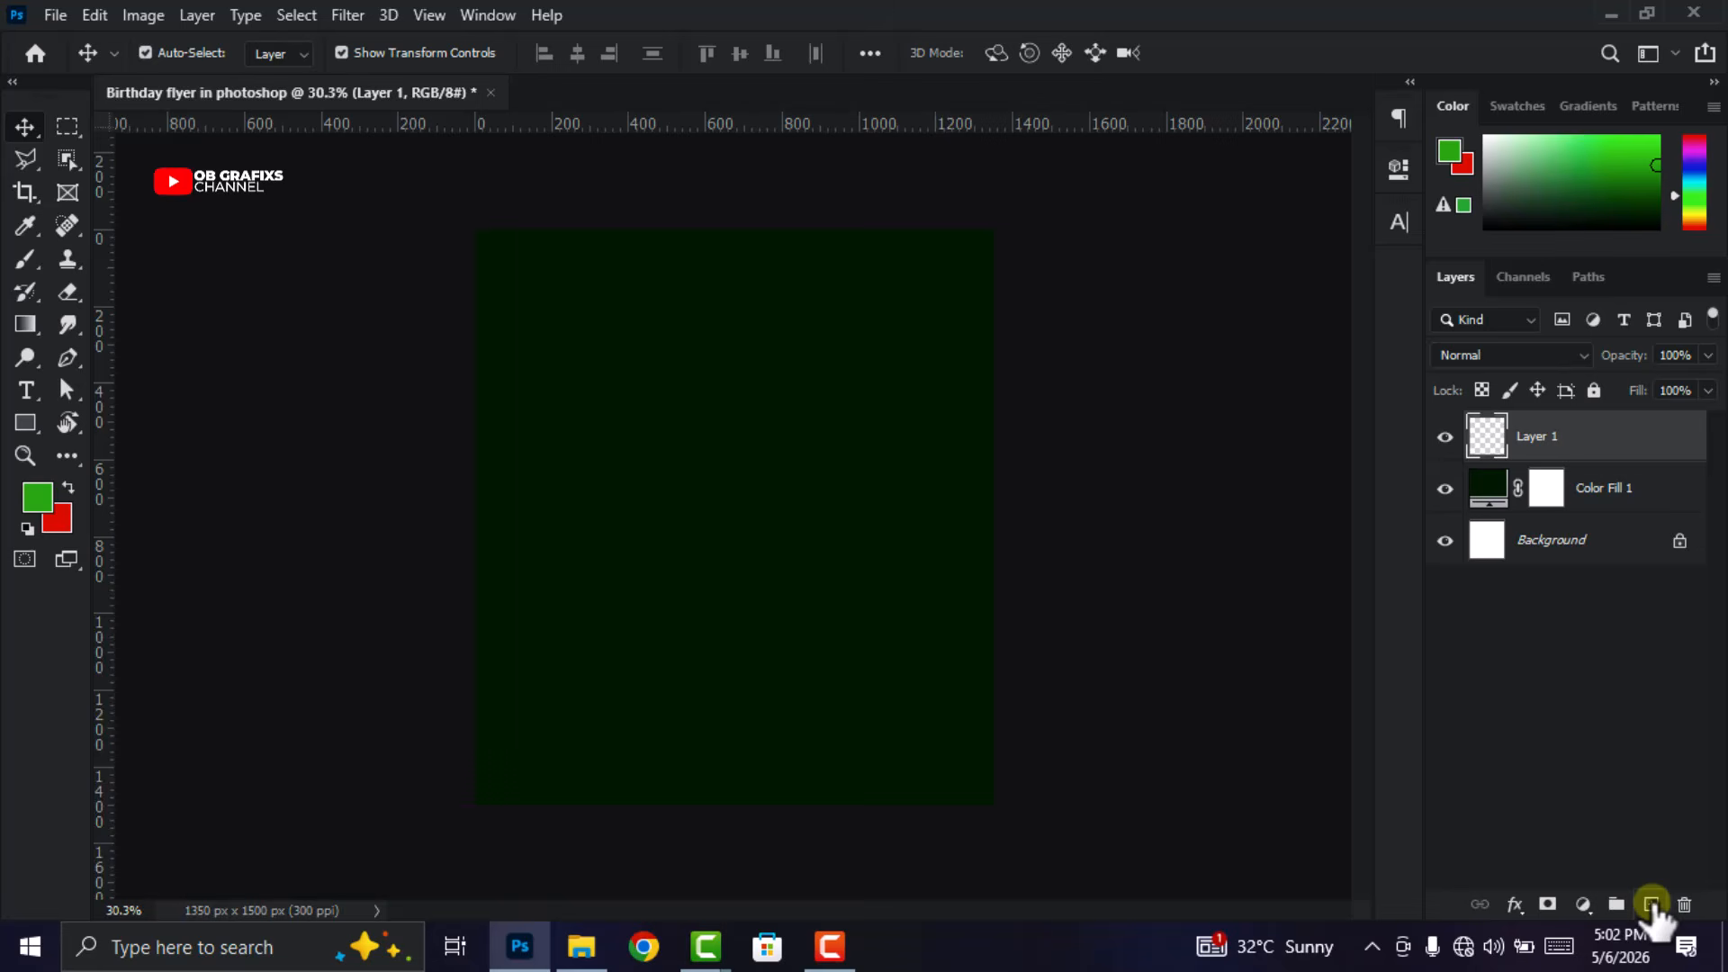
pyautogui.press('i')
pyautogui.click(37, 495)
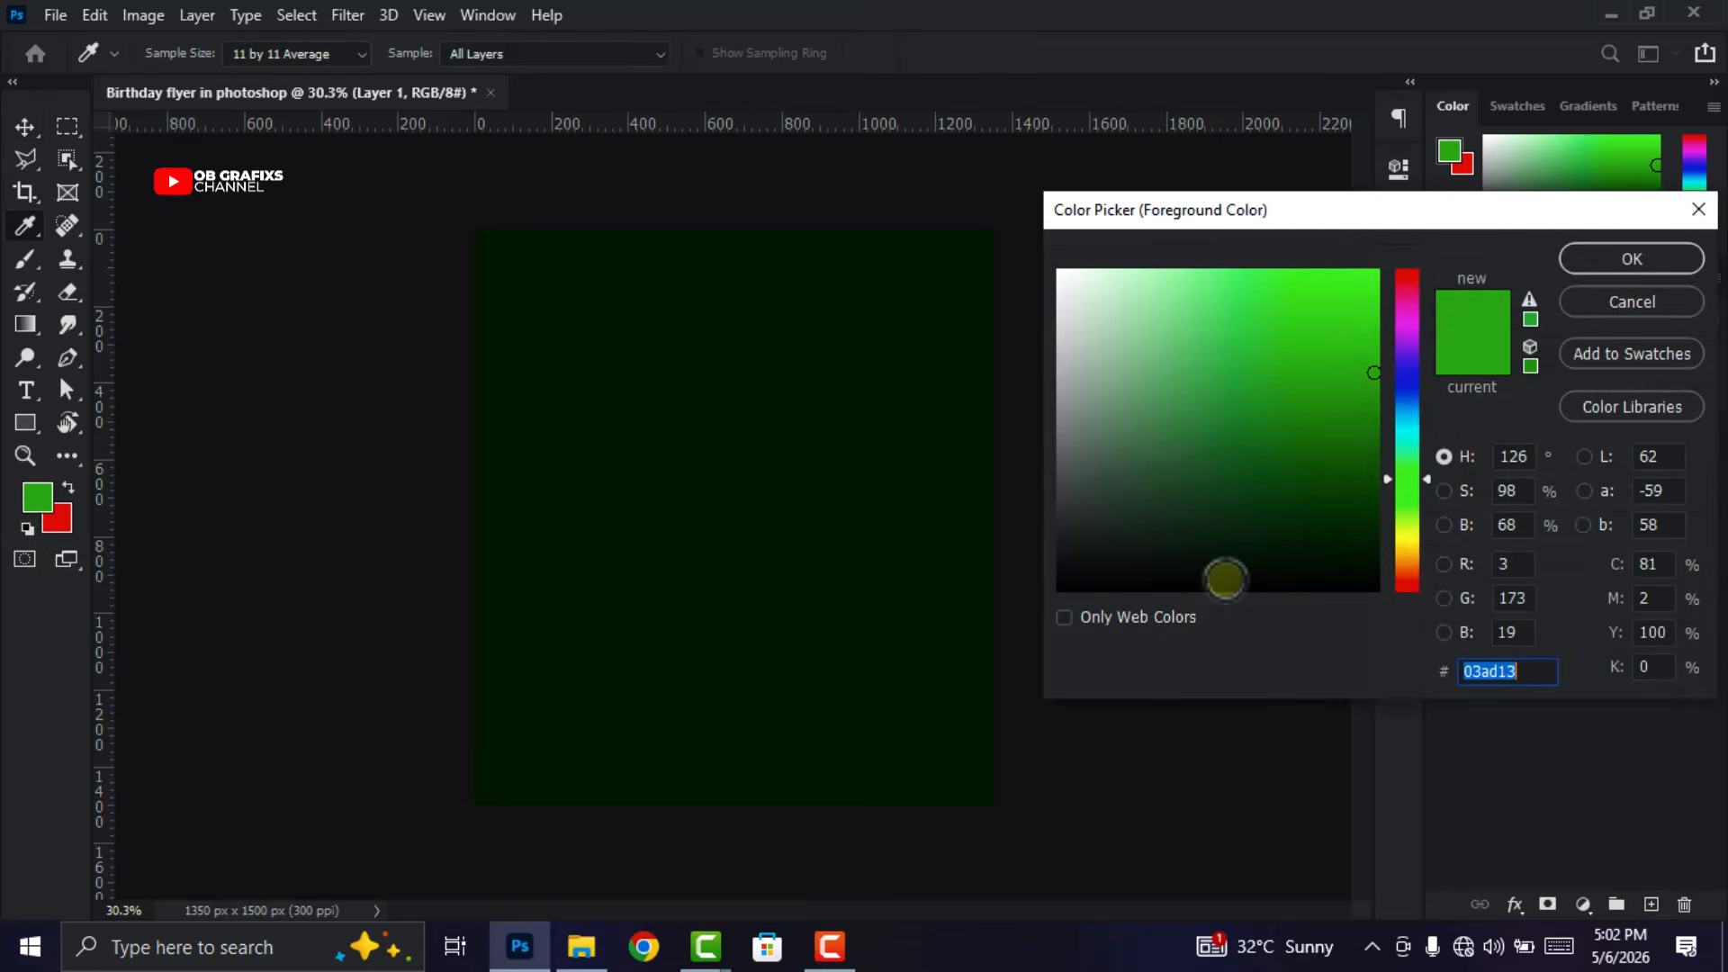
pyautogui.moveTo(1420, 564); pyautogui.dragTo(1404, 515)
pyautogui.click(1375, 271)
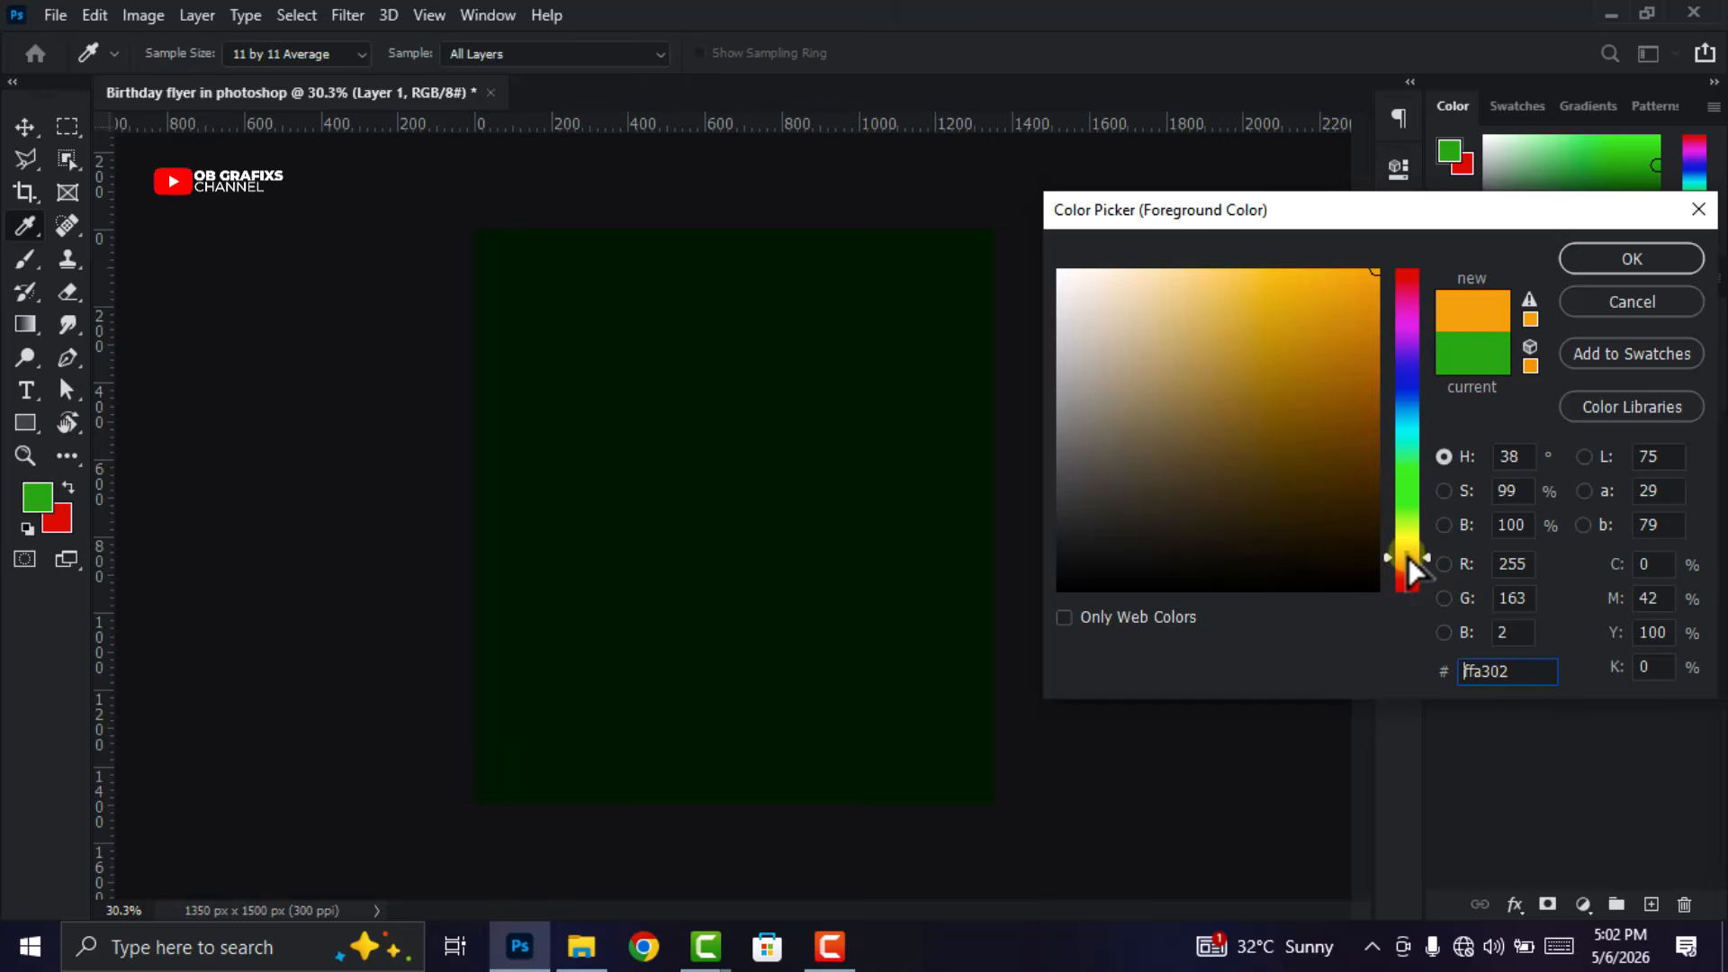
pyautogui.click(1408, 559)
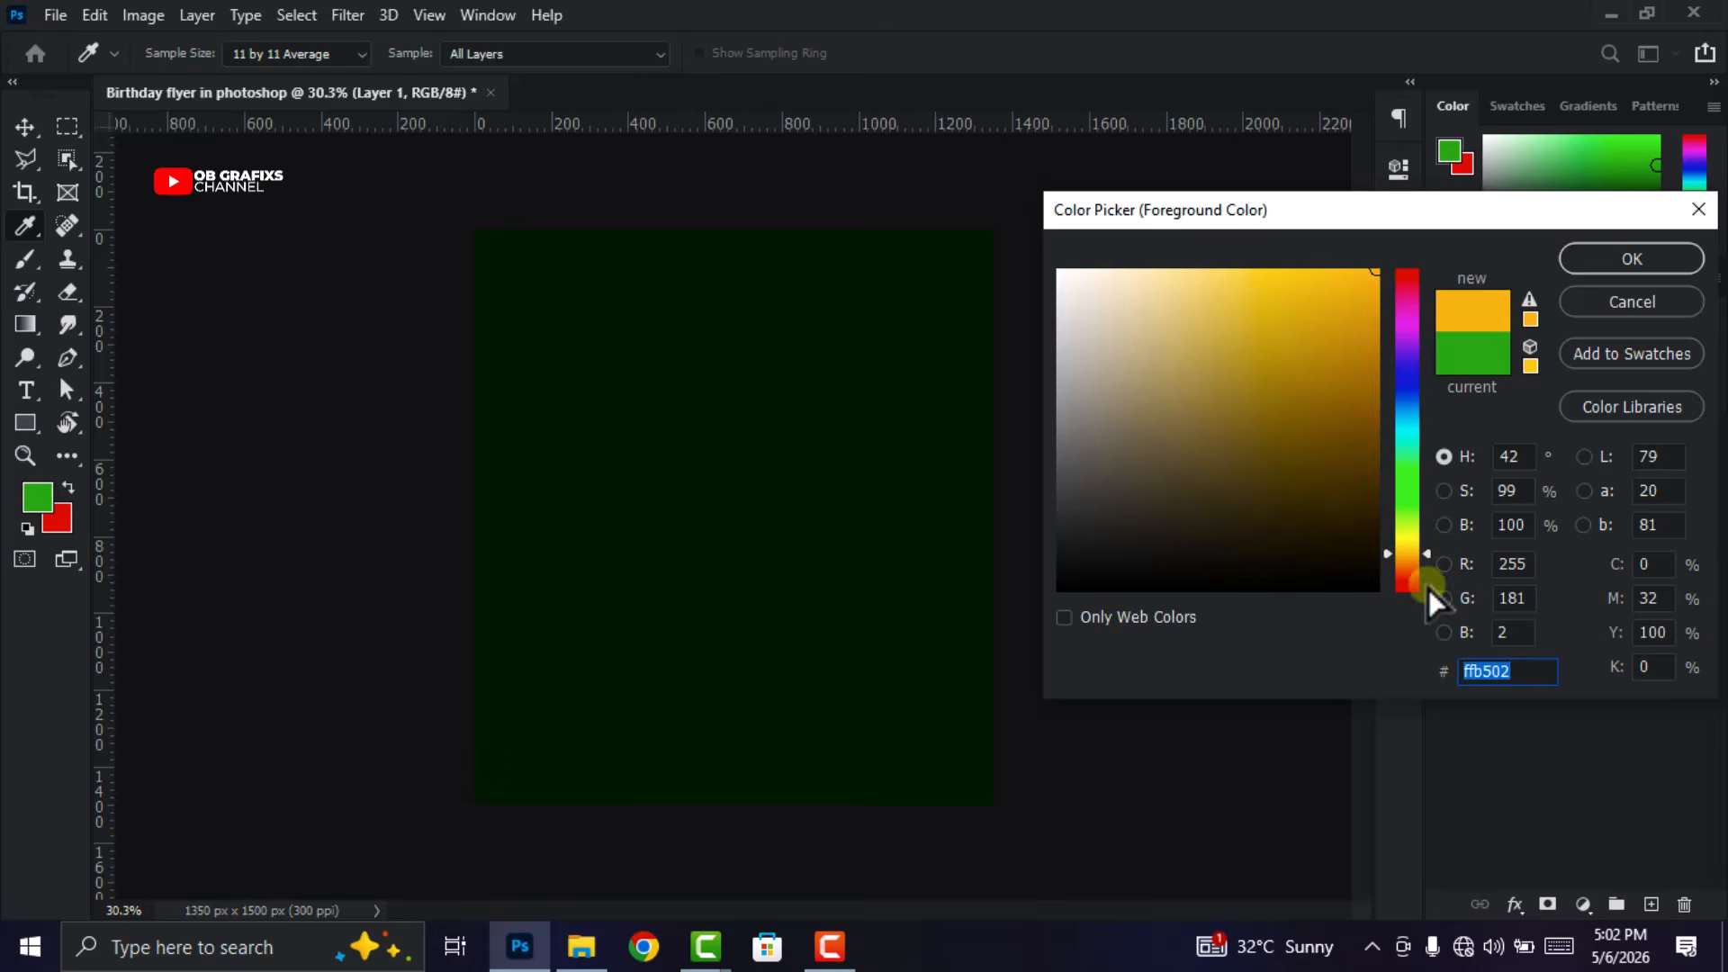
pyautogui.moveTo(1519, 669); pyautogui.dragTo(1416, 680)
pyautogui.click(1631, 259)
pyautogui.press('v')
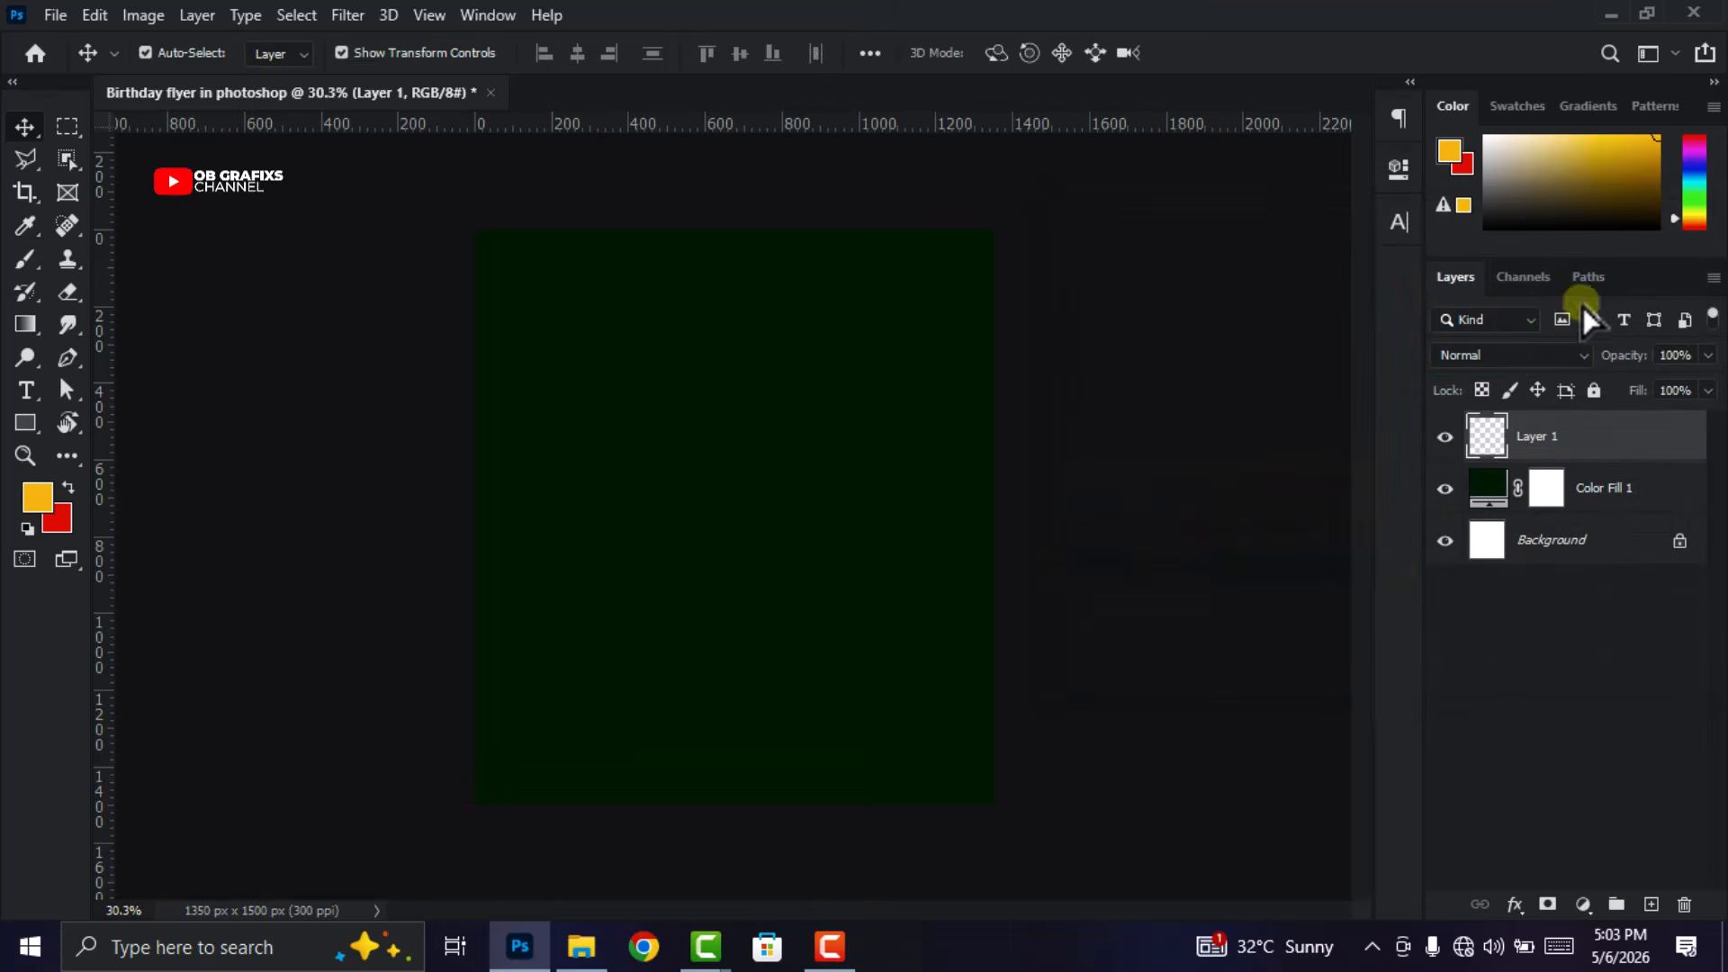
# Paint a glow across the canvas's lower-right corner and a faint touch at its upper-left corner with a 1102 px Soft Round brush.
pyautogui.click(26, 261)
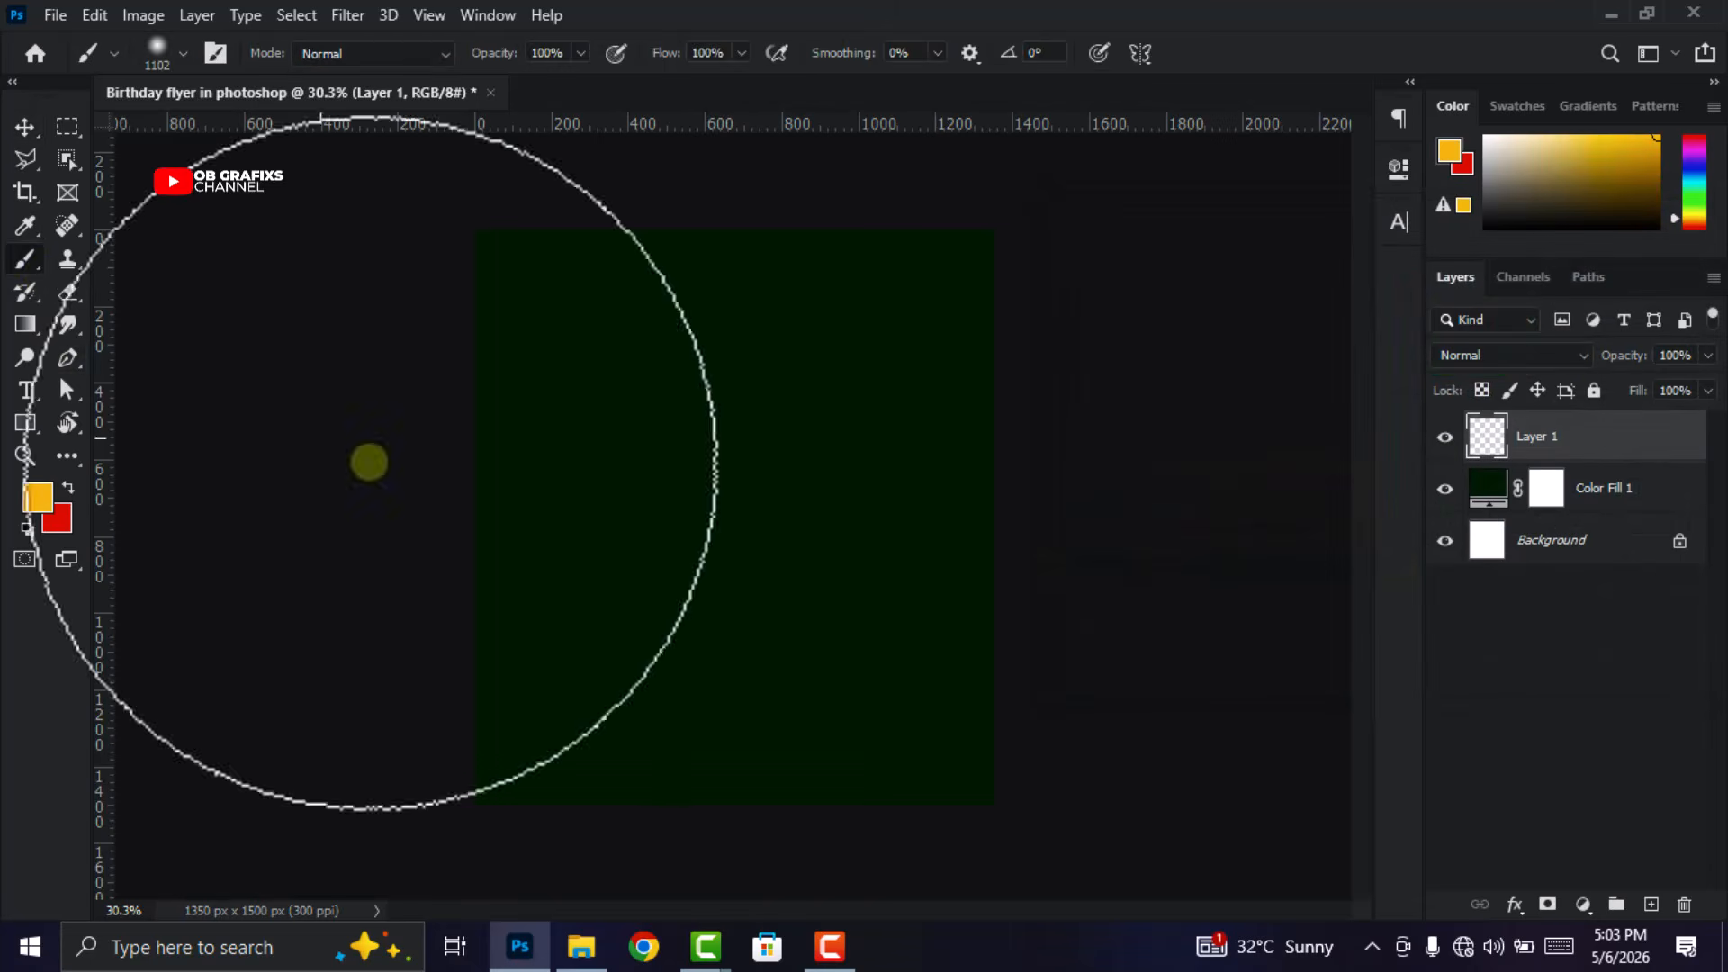
pyautogui.rightClick(694, 494)
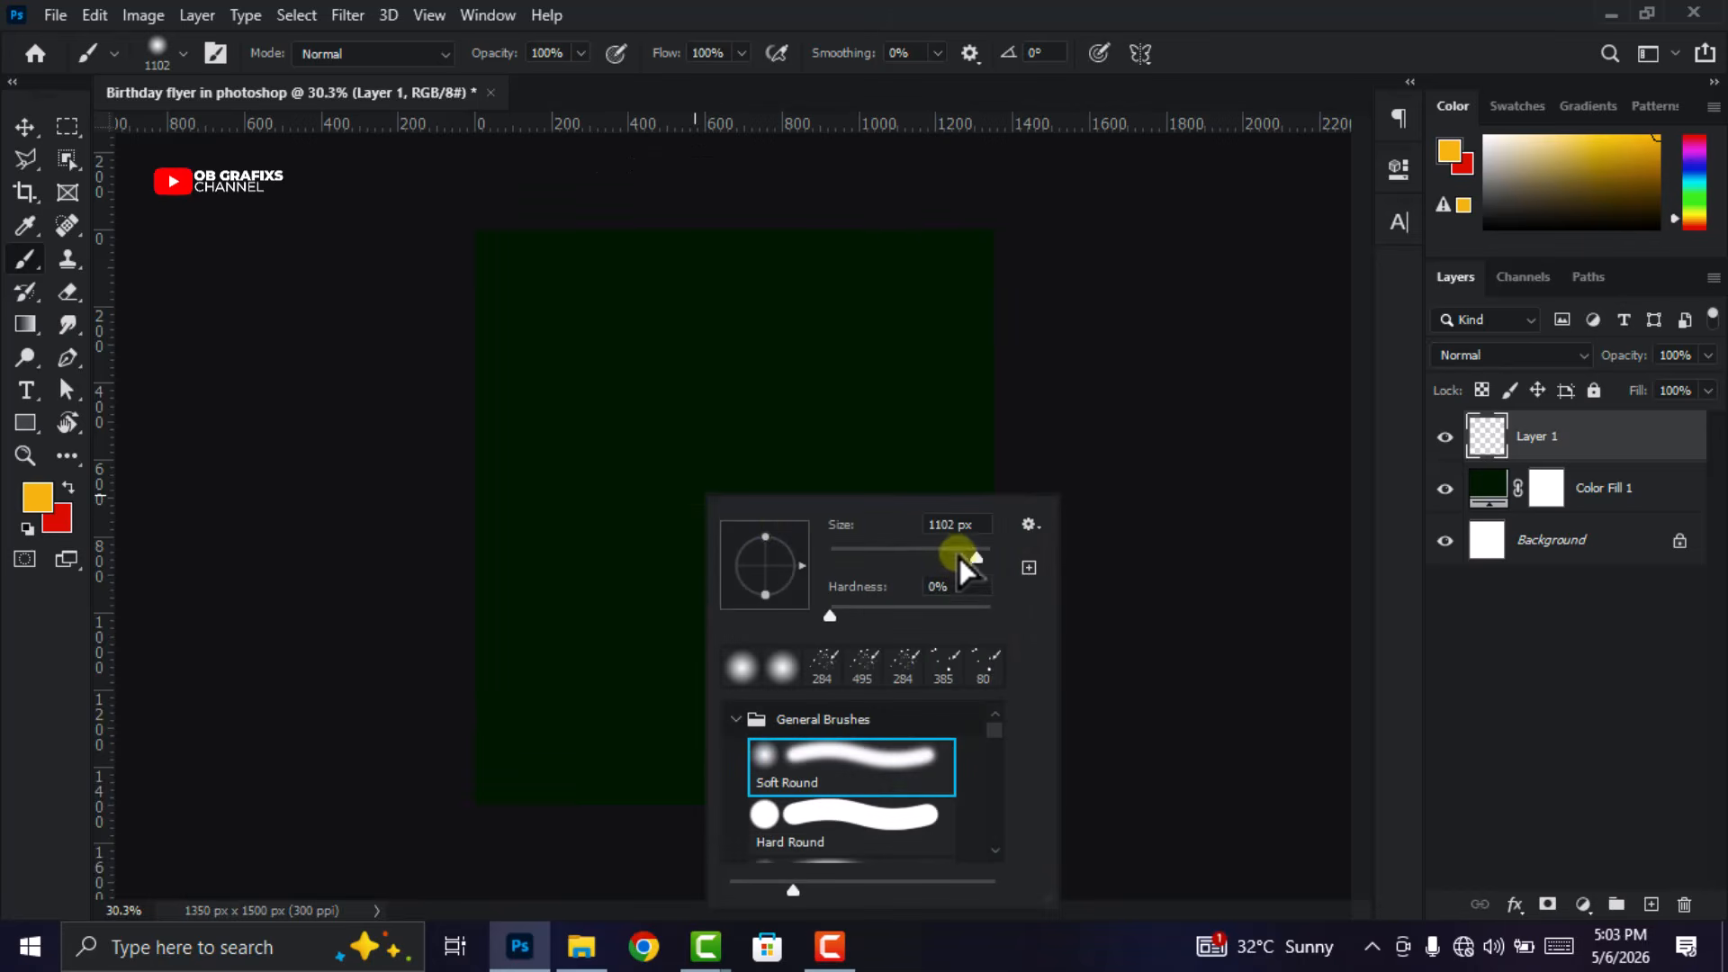
pyautogui.moveTo(953, 521); pyautogui.dragTo(907, 521)
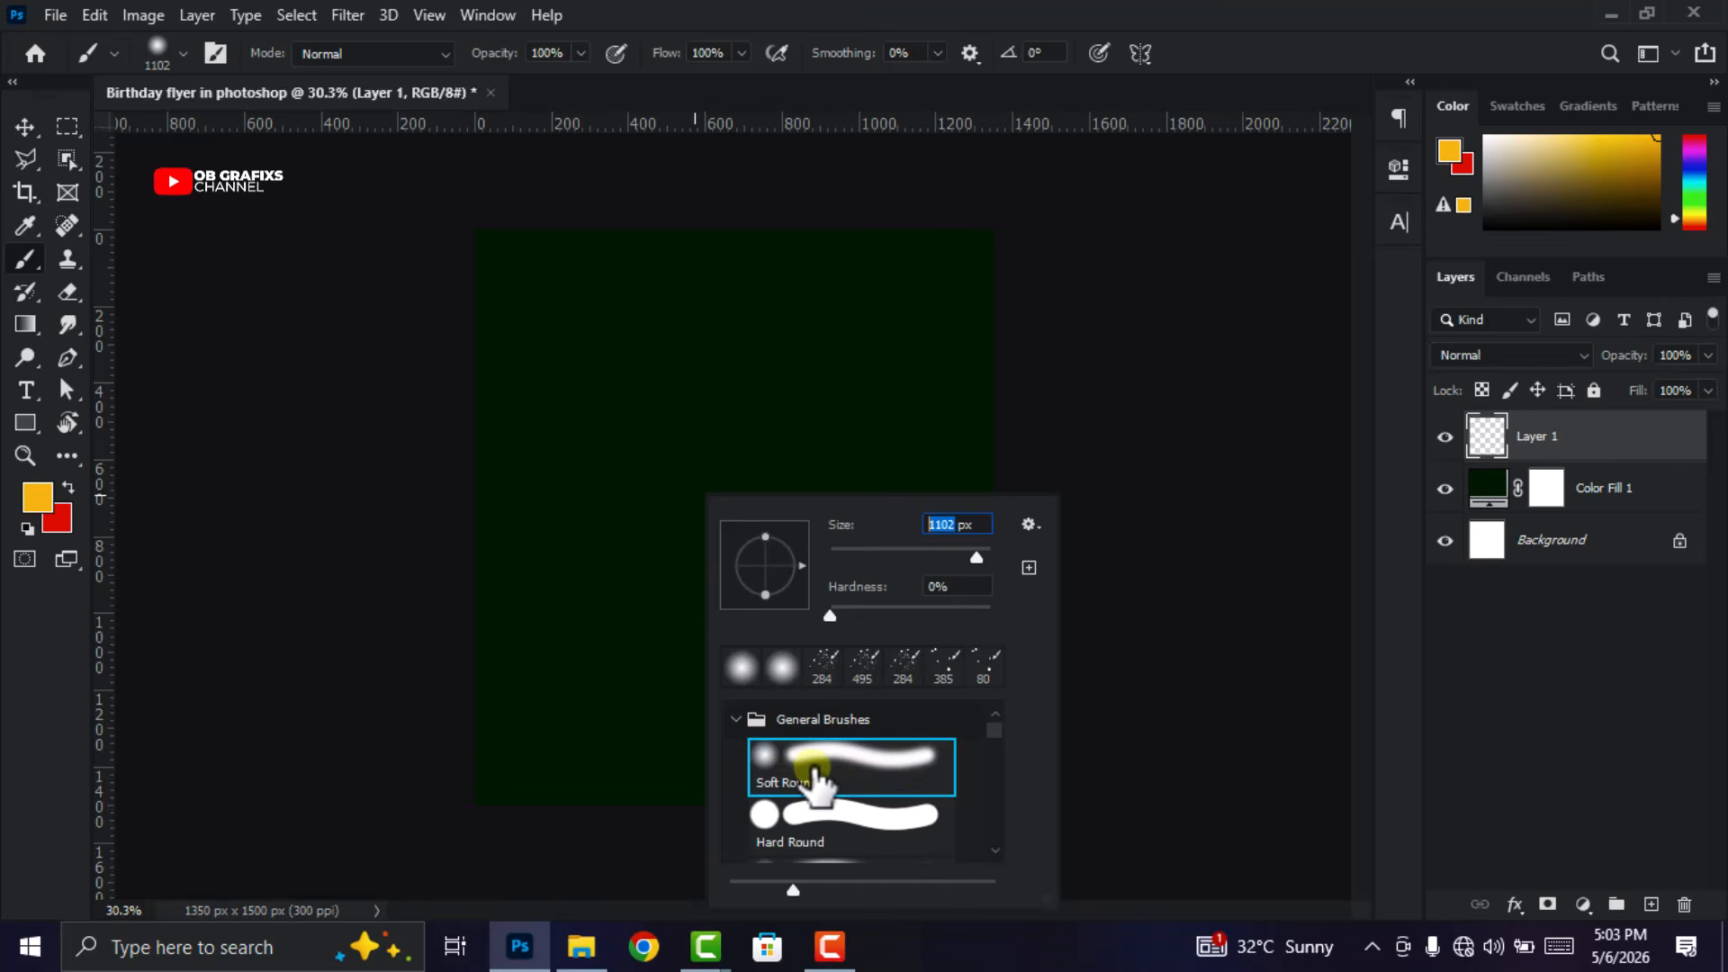
pyautogui.click(1312, 49)
pyautogui.scroll(-1, 929, 667)
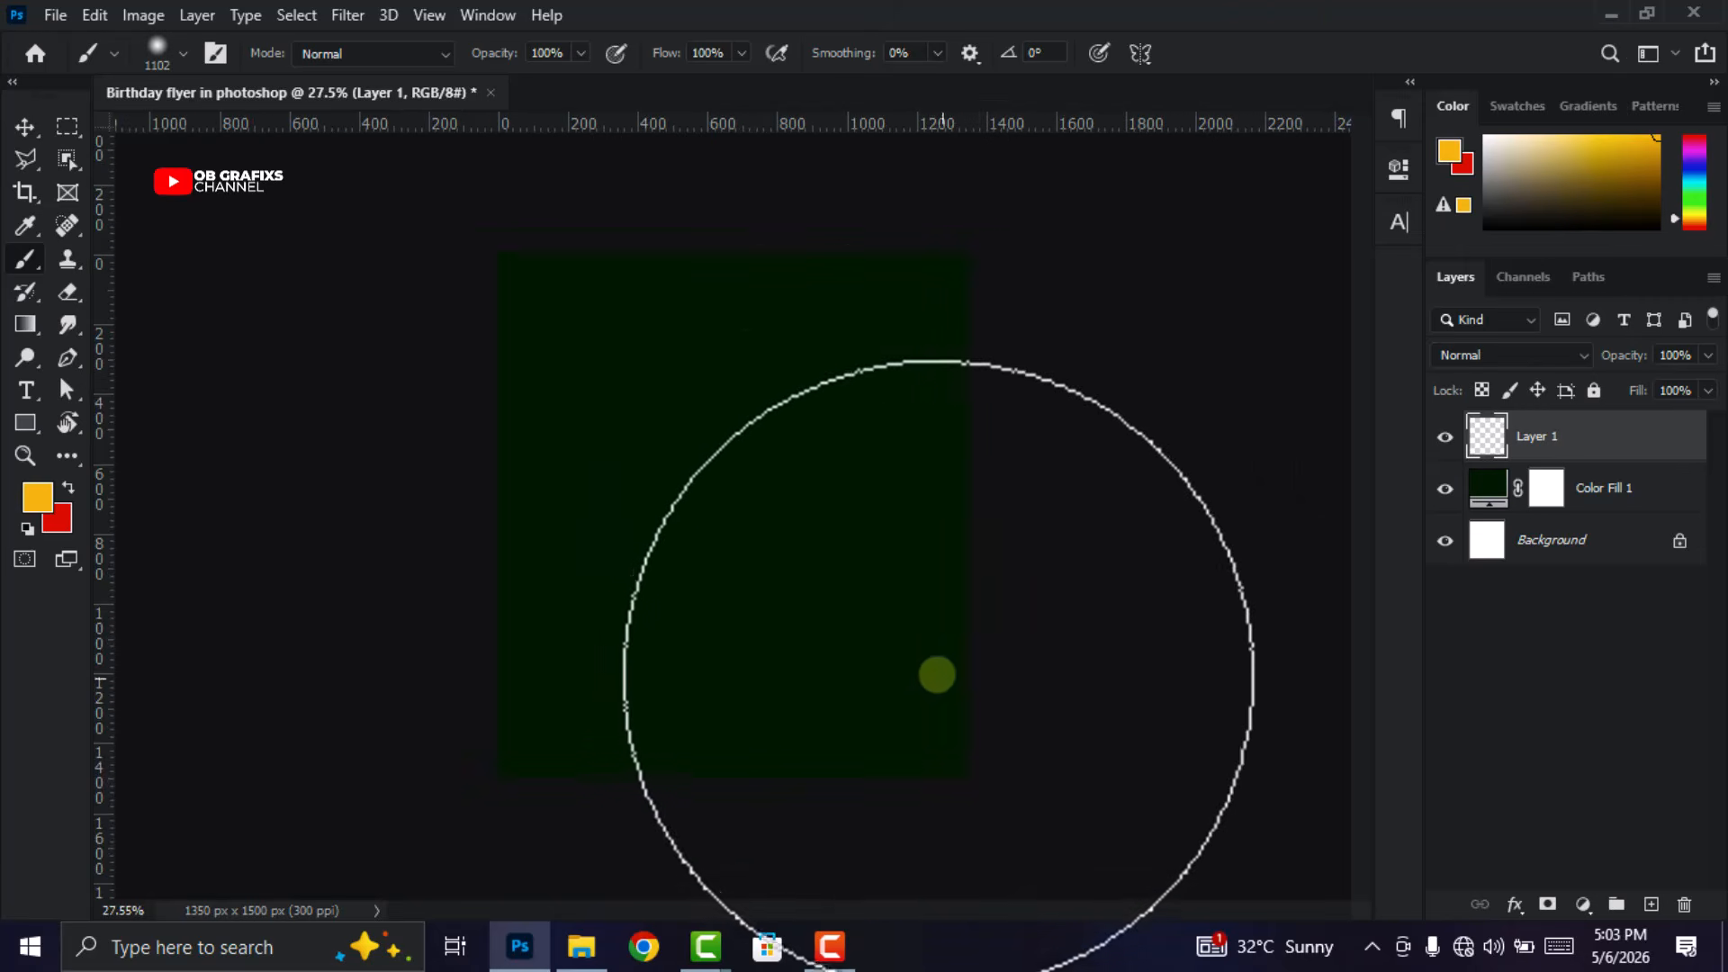
pyautogui.moveTo(980, 690)
pyautogui.mouseDown()
pyautogui.moveTo(806, 840)
pyautogui.moveTo(615, 959)
pyautogui.mouseUp()
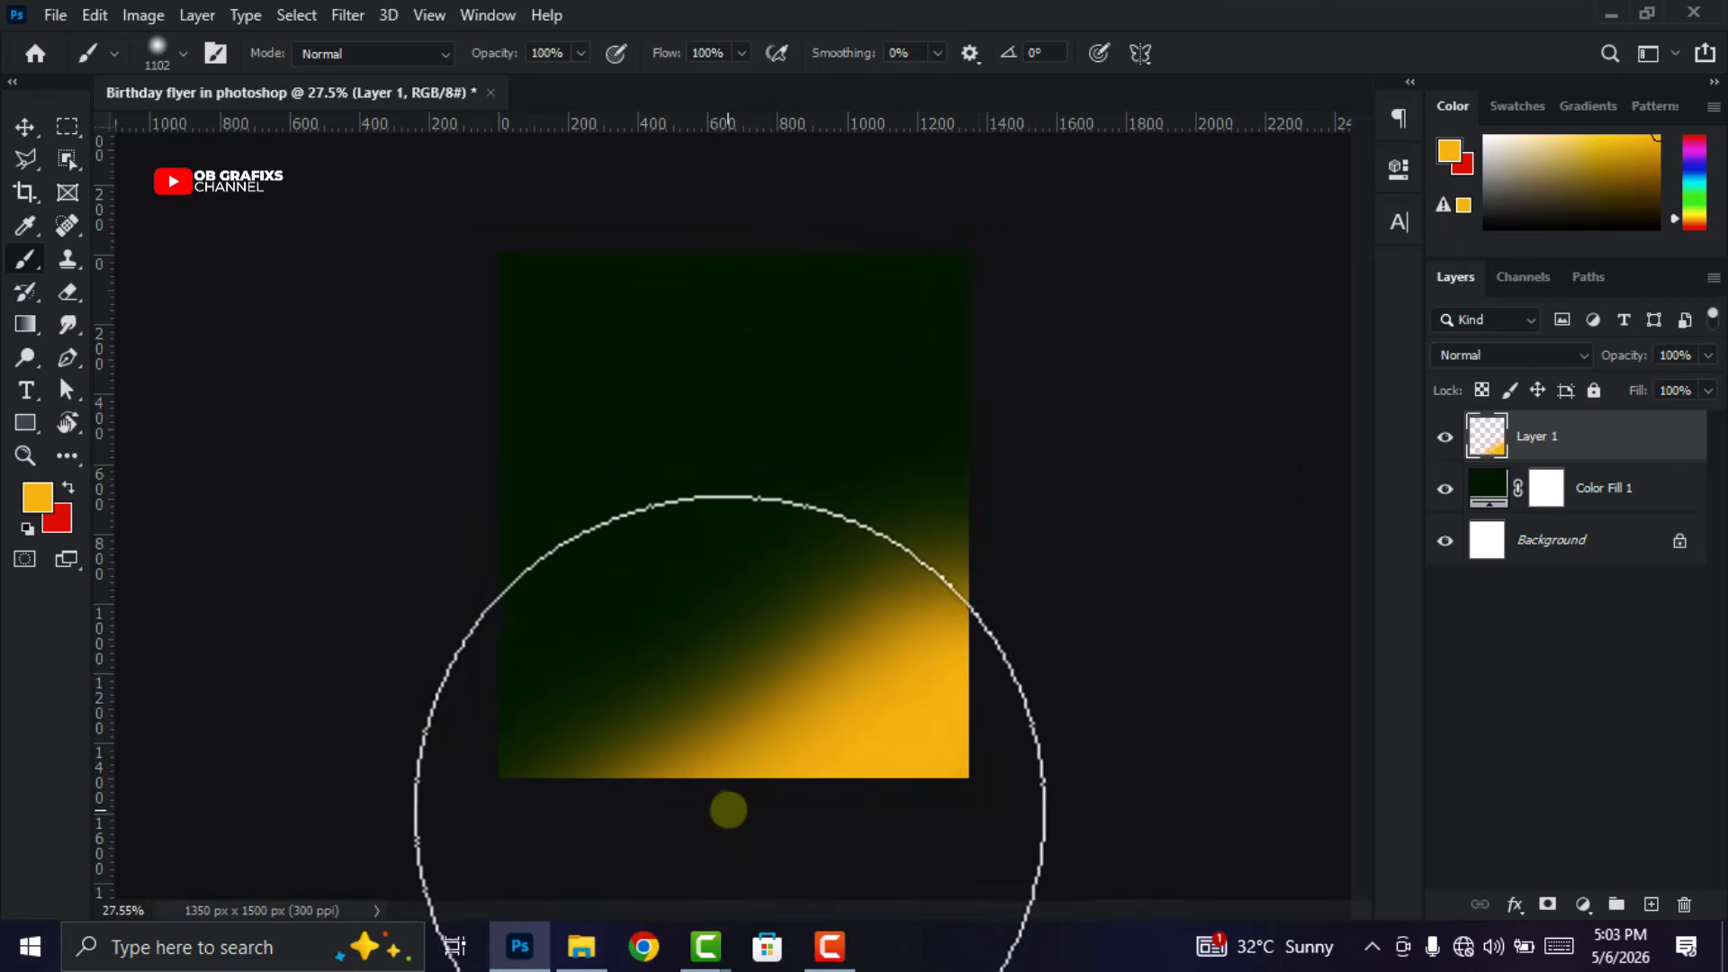
pyautogui.moveTo(732, 807); pyautogui.dragTo(783, 834)
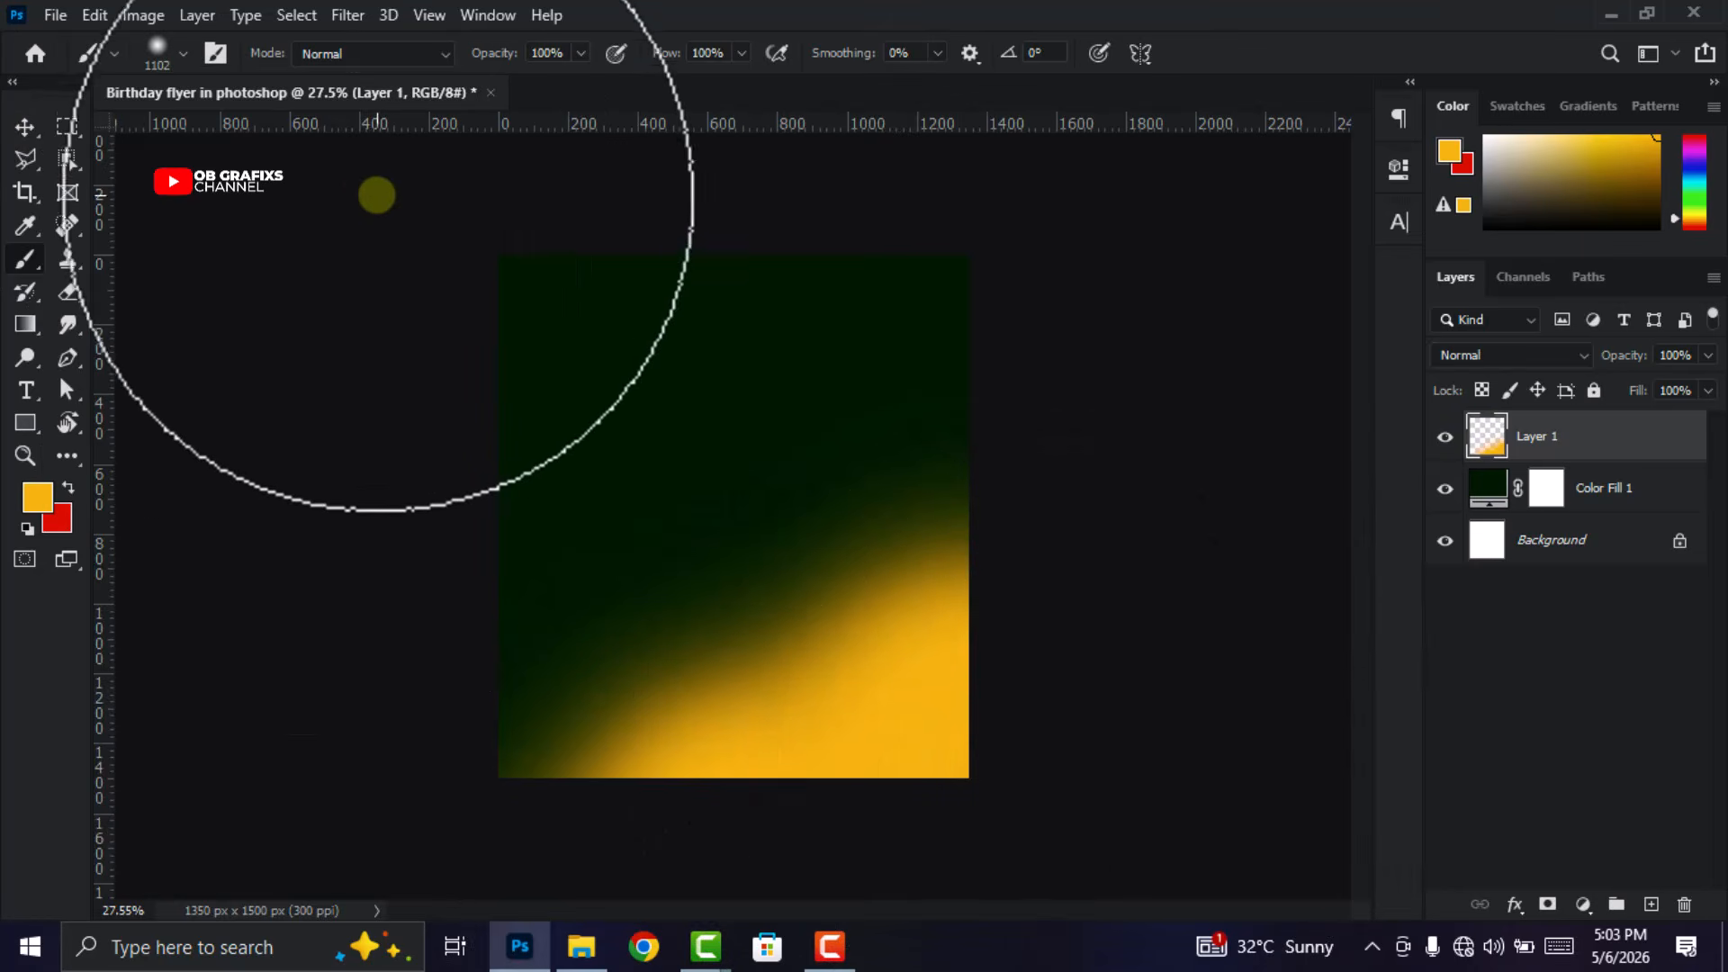
pyautogui.moveTo(363, 181); pyautogui.dragTo(382, 204)
# Set the blend mode of the painted glow layer to Linear Dodge (Add).
pyautogui.click(24, 127)
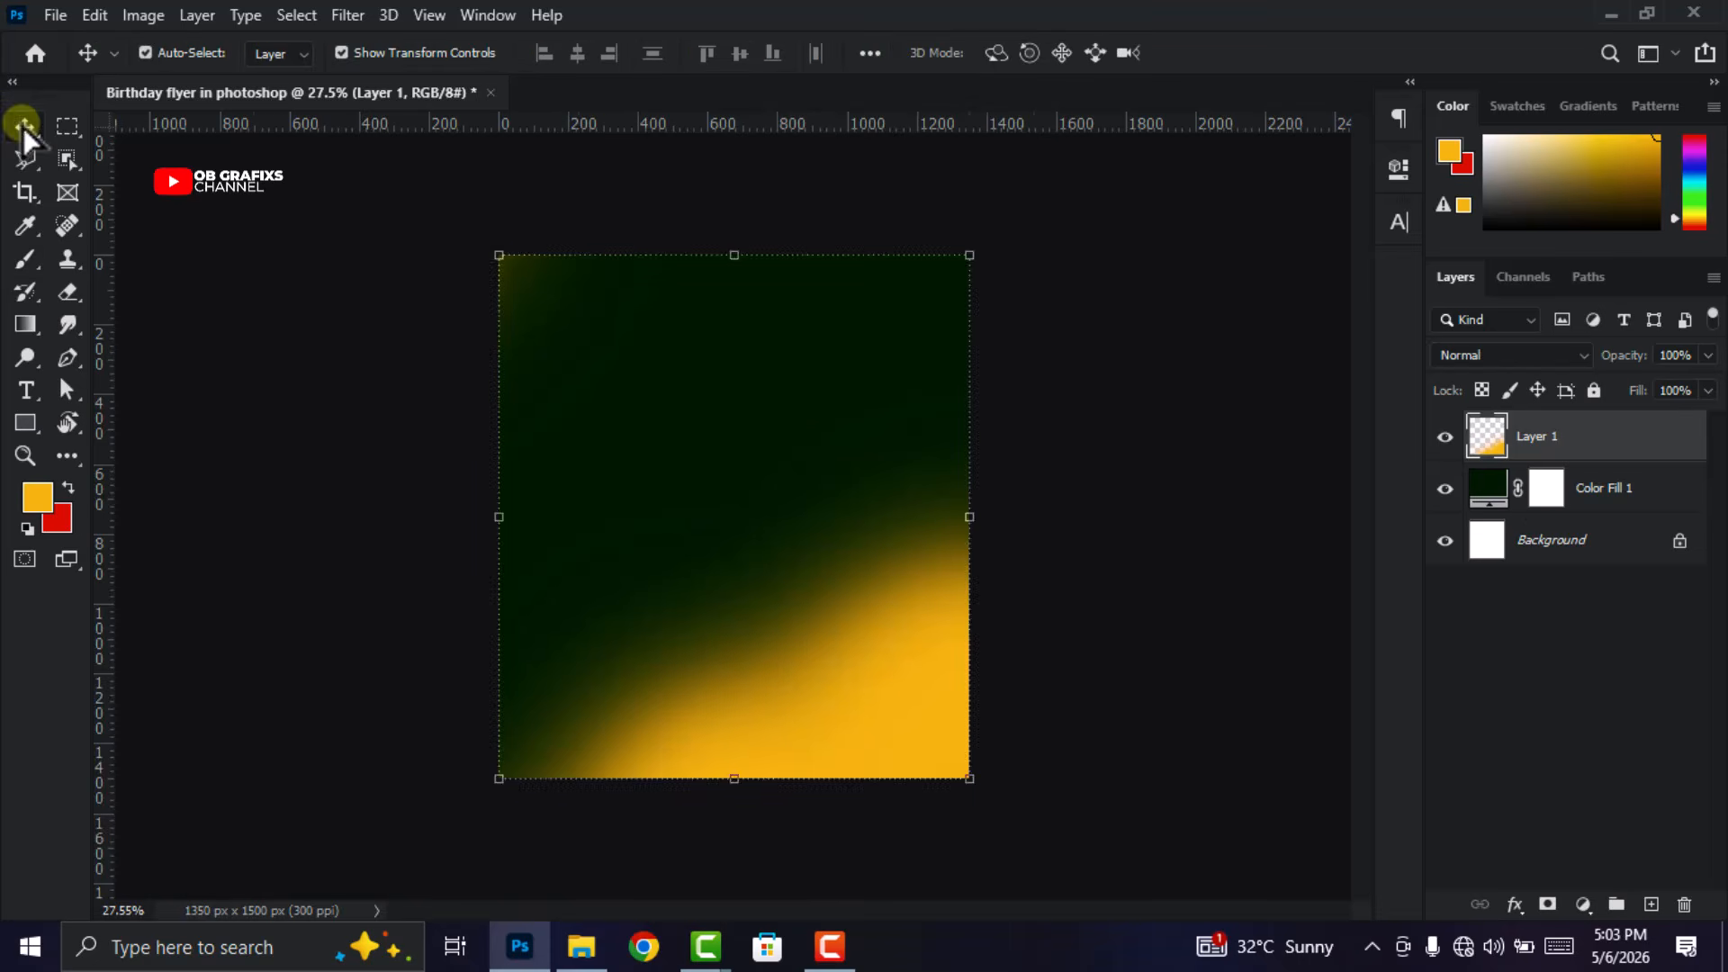
pyautogui.click(1522, 358)
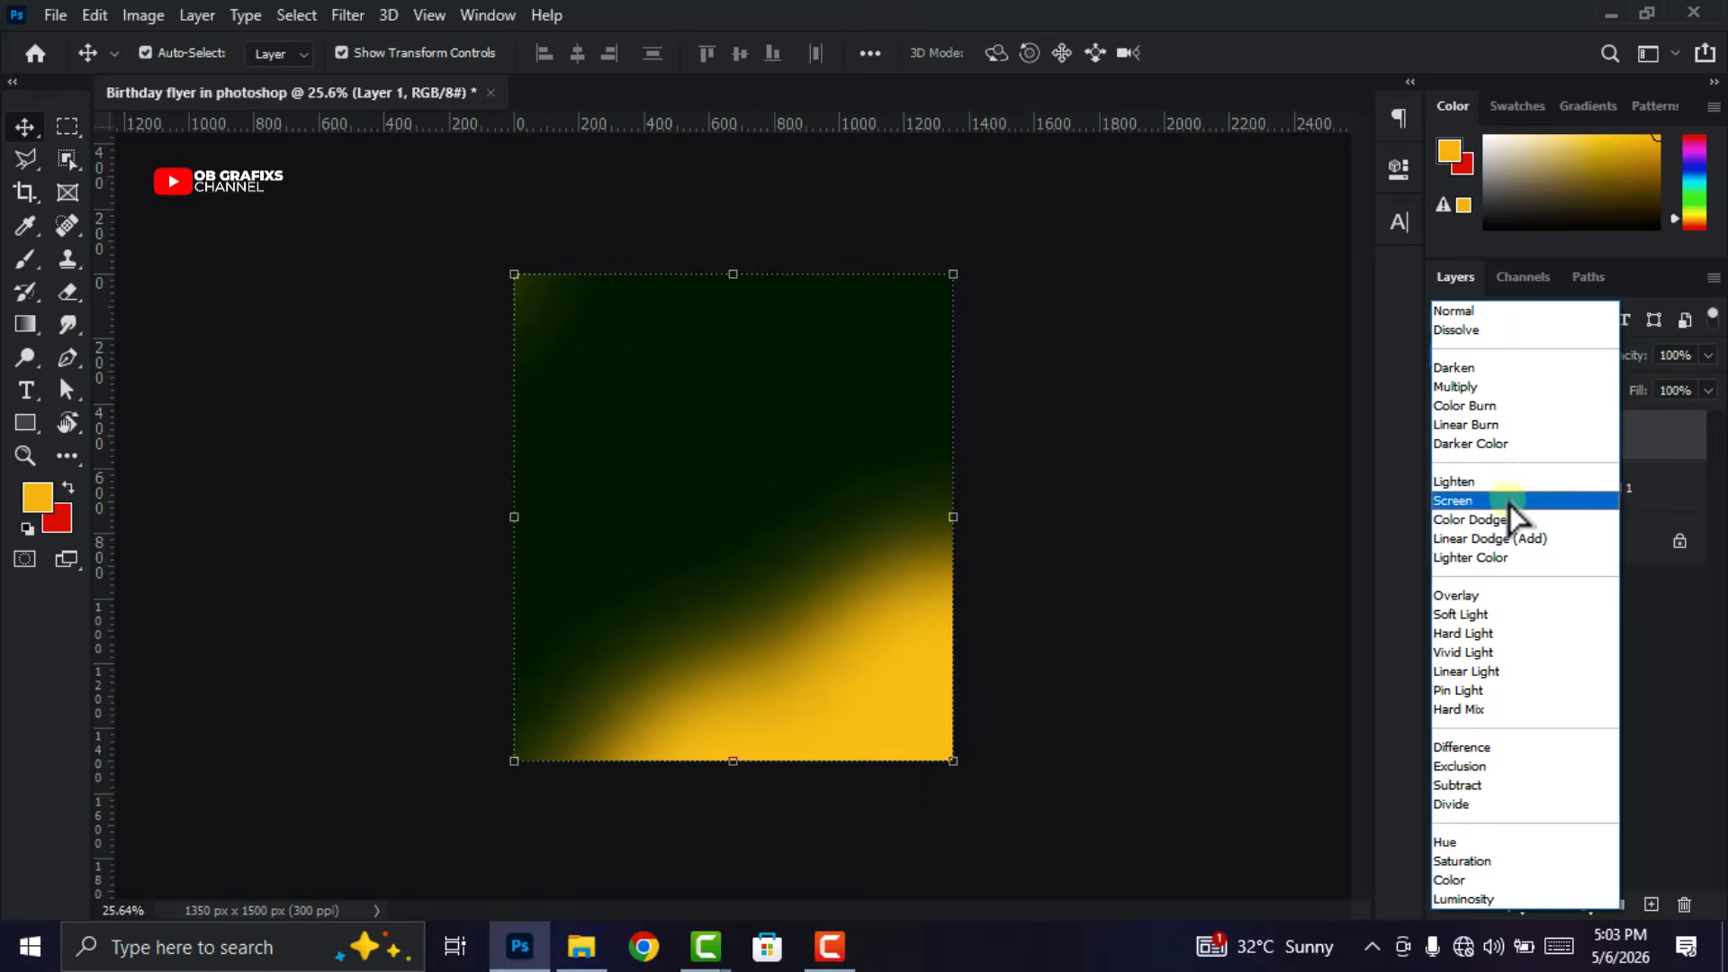
pyautogui.click(1515, 539)
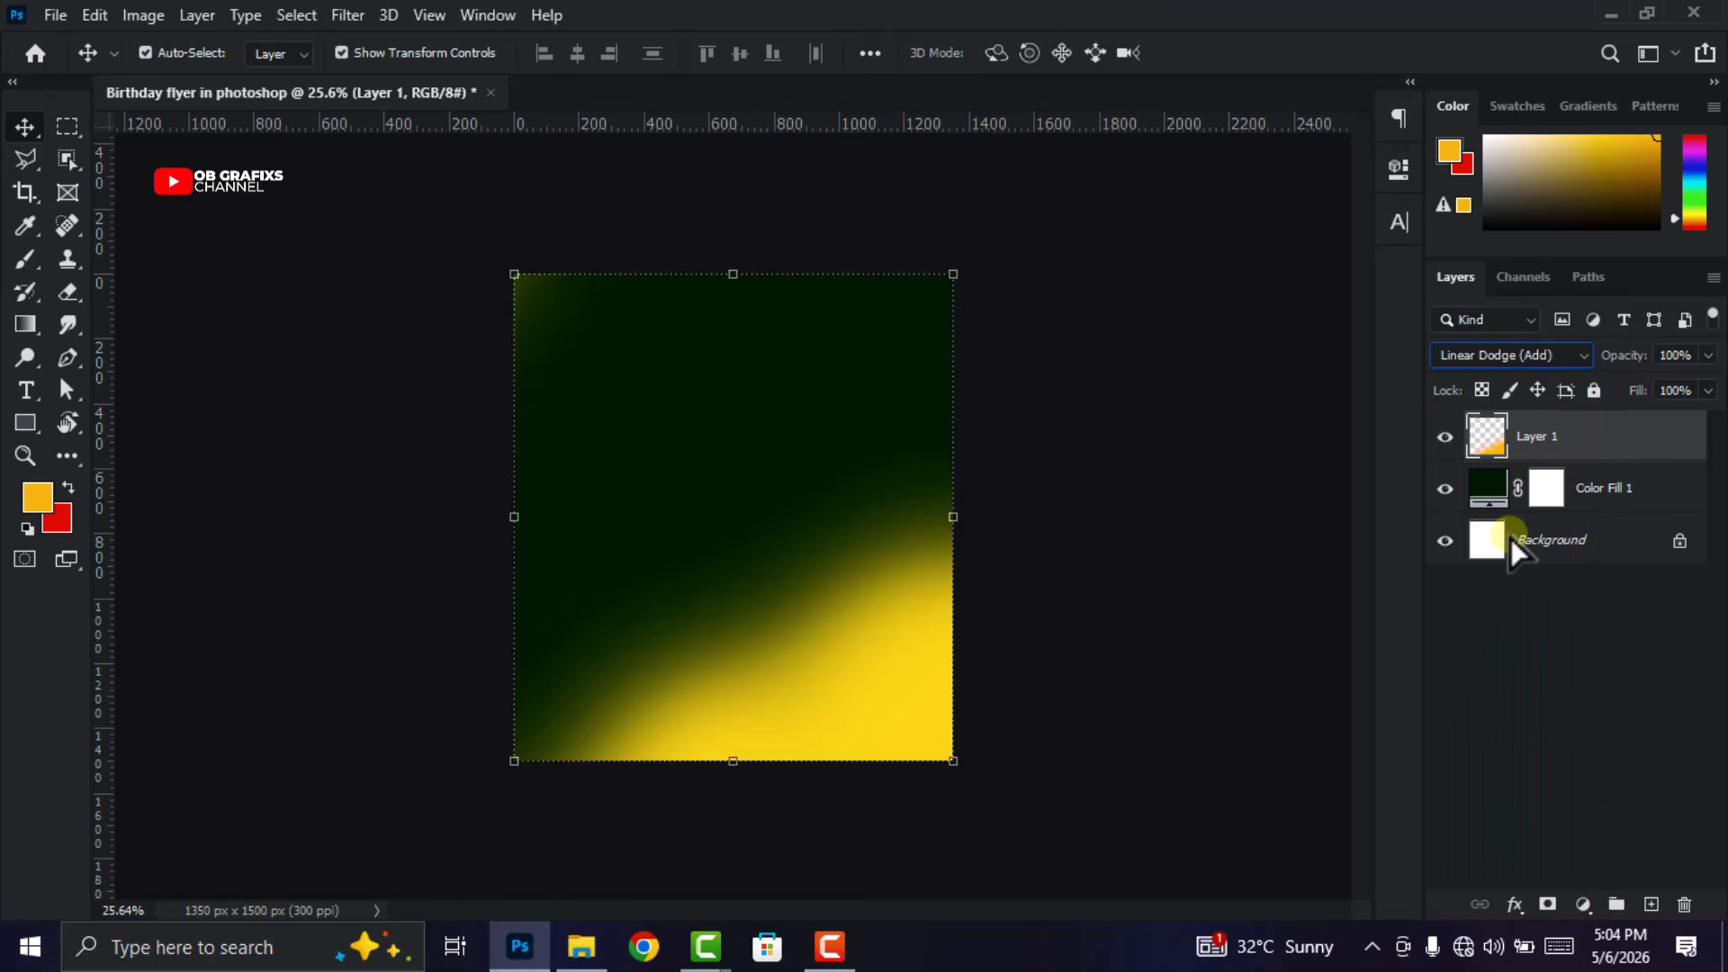
# Add another empty layer on top and set the foreground colour to pale yellow ffdc87.
pyautogui.click(1652, 905)
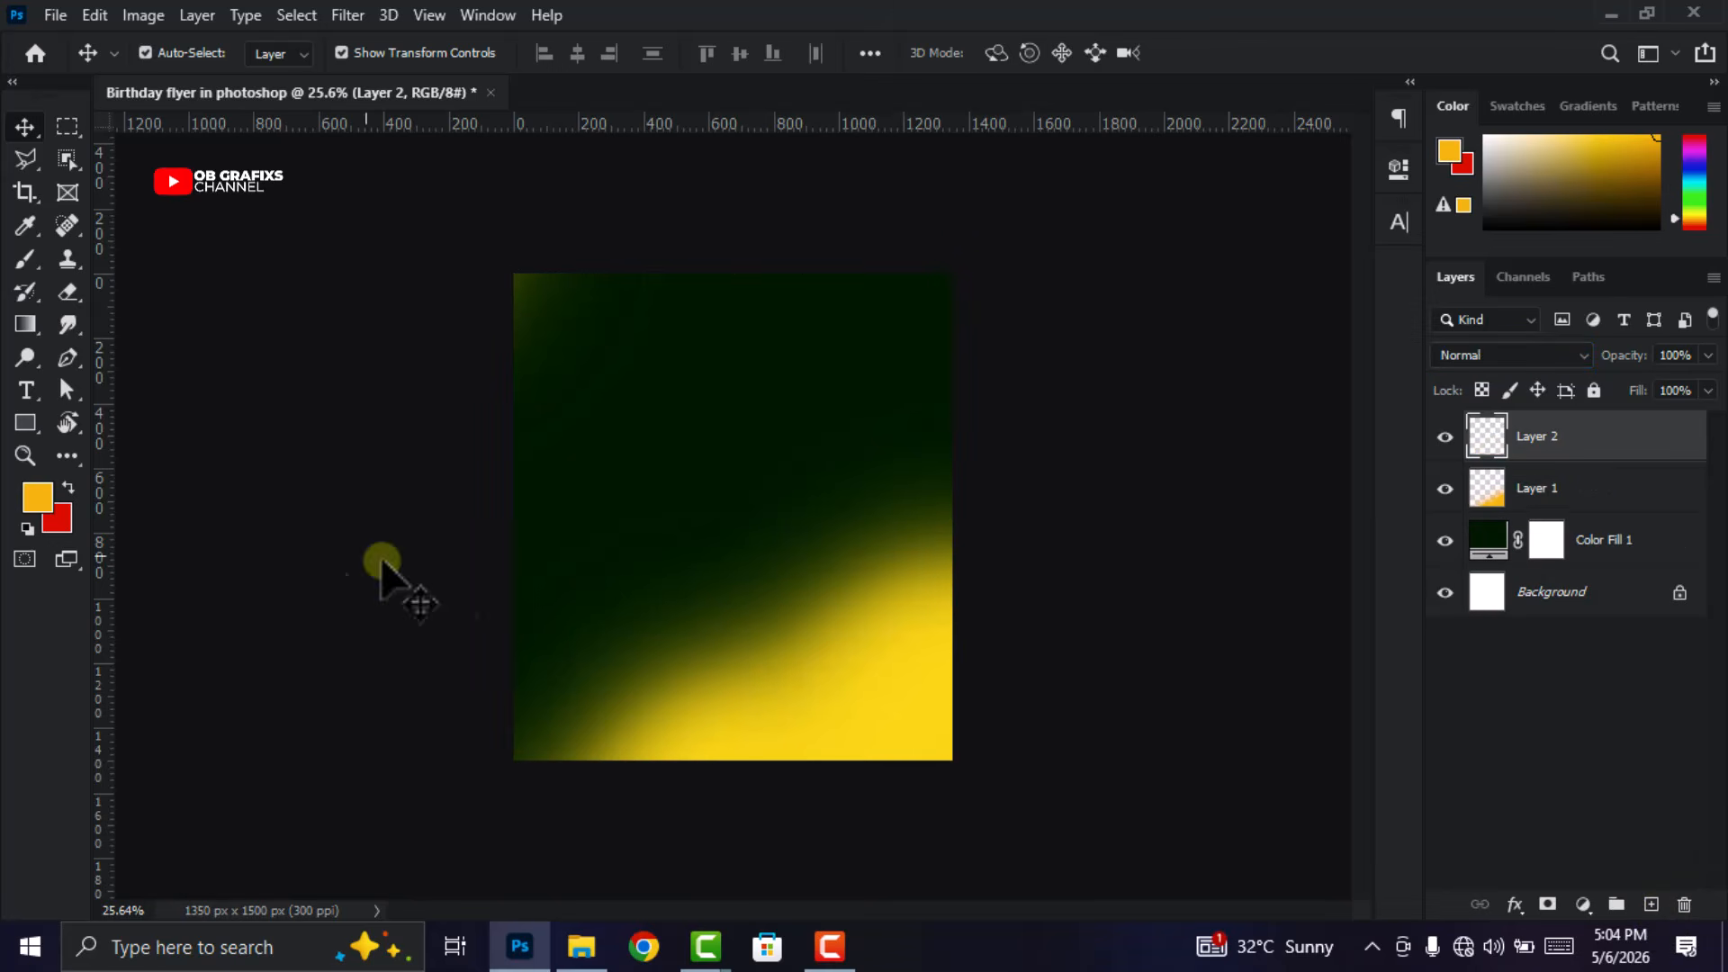
pyautogui.click(38, 509)
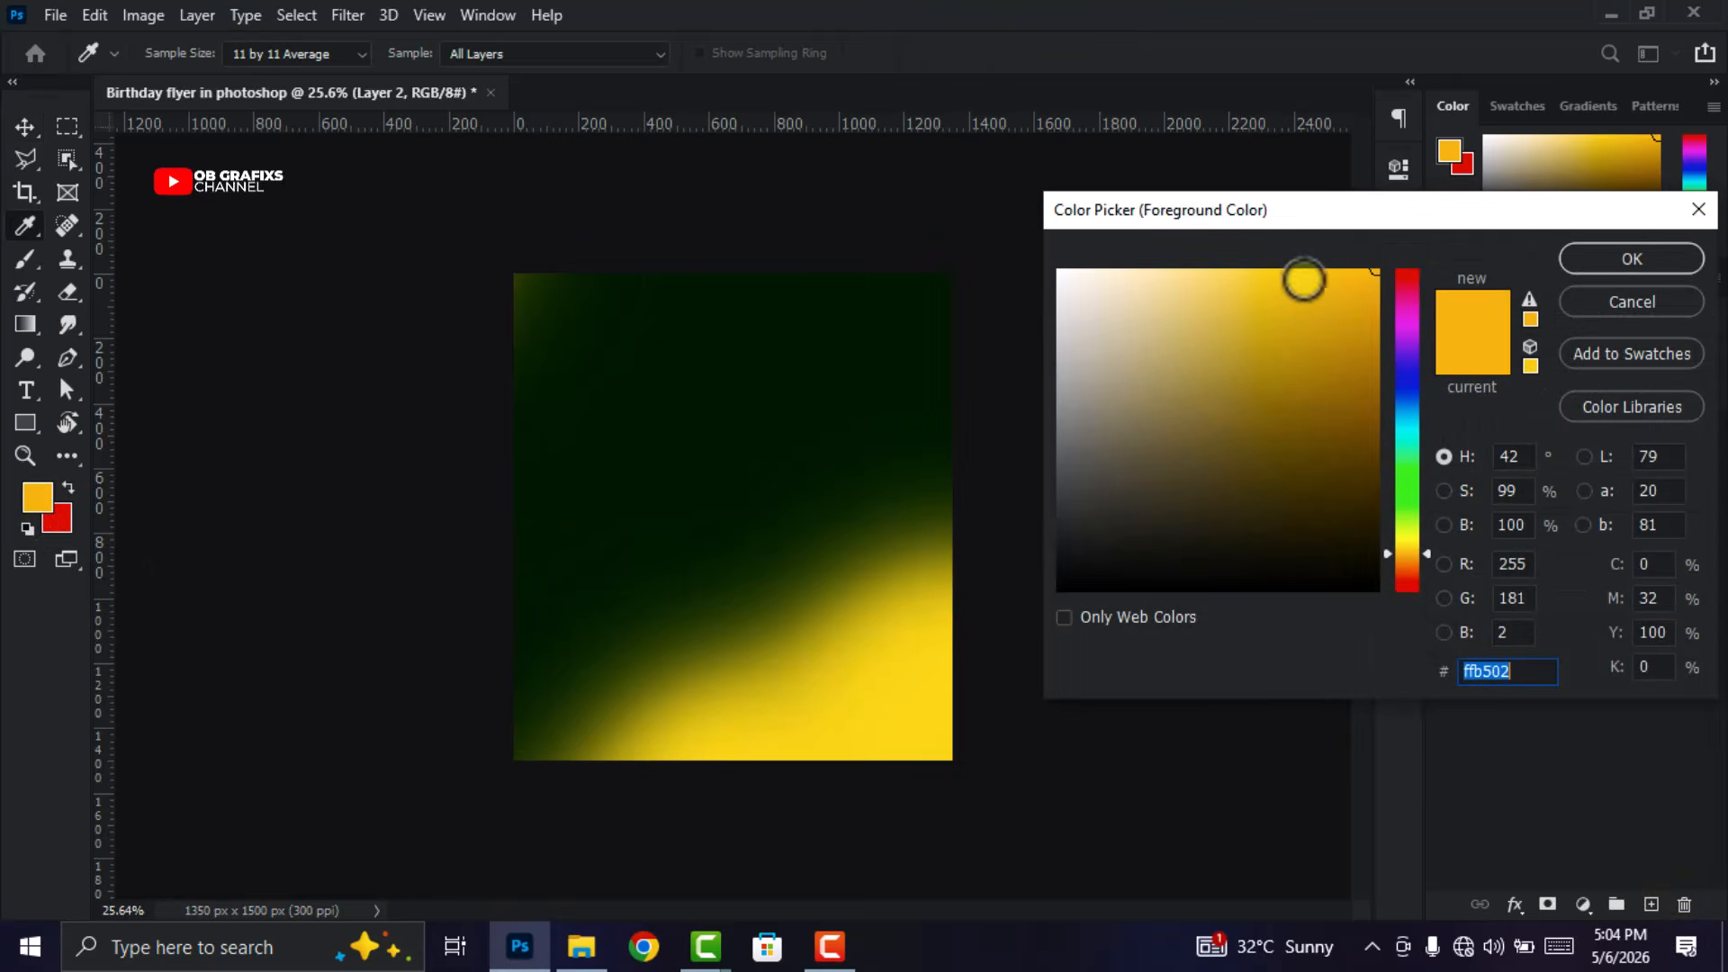
pyautogui.click(1269, 276)
pyautogui.moveTo(1268, 277); pyautogui.dragTo(1208, 270)
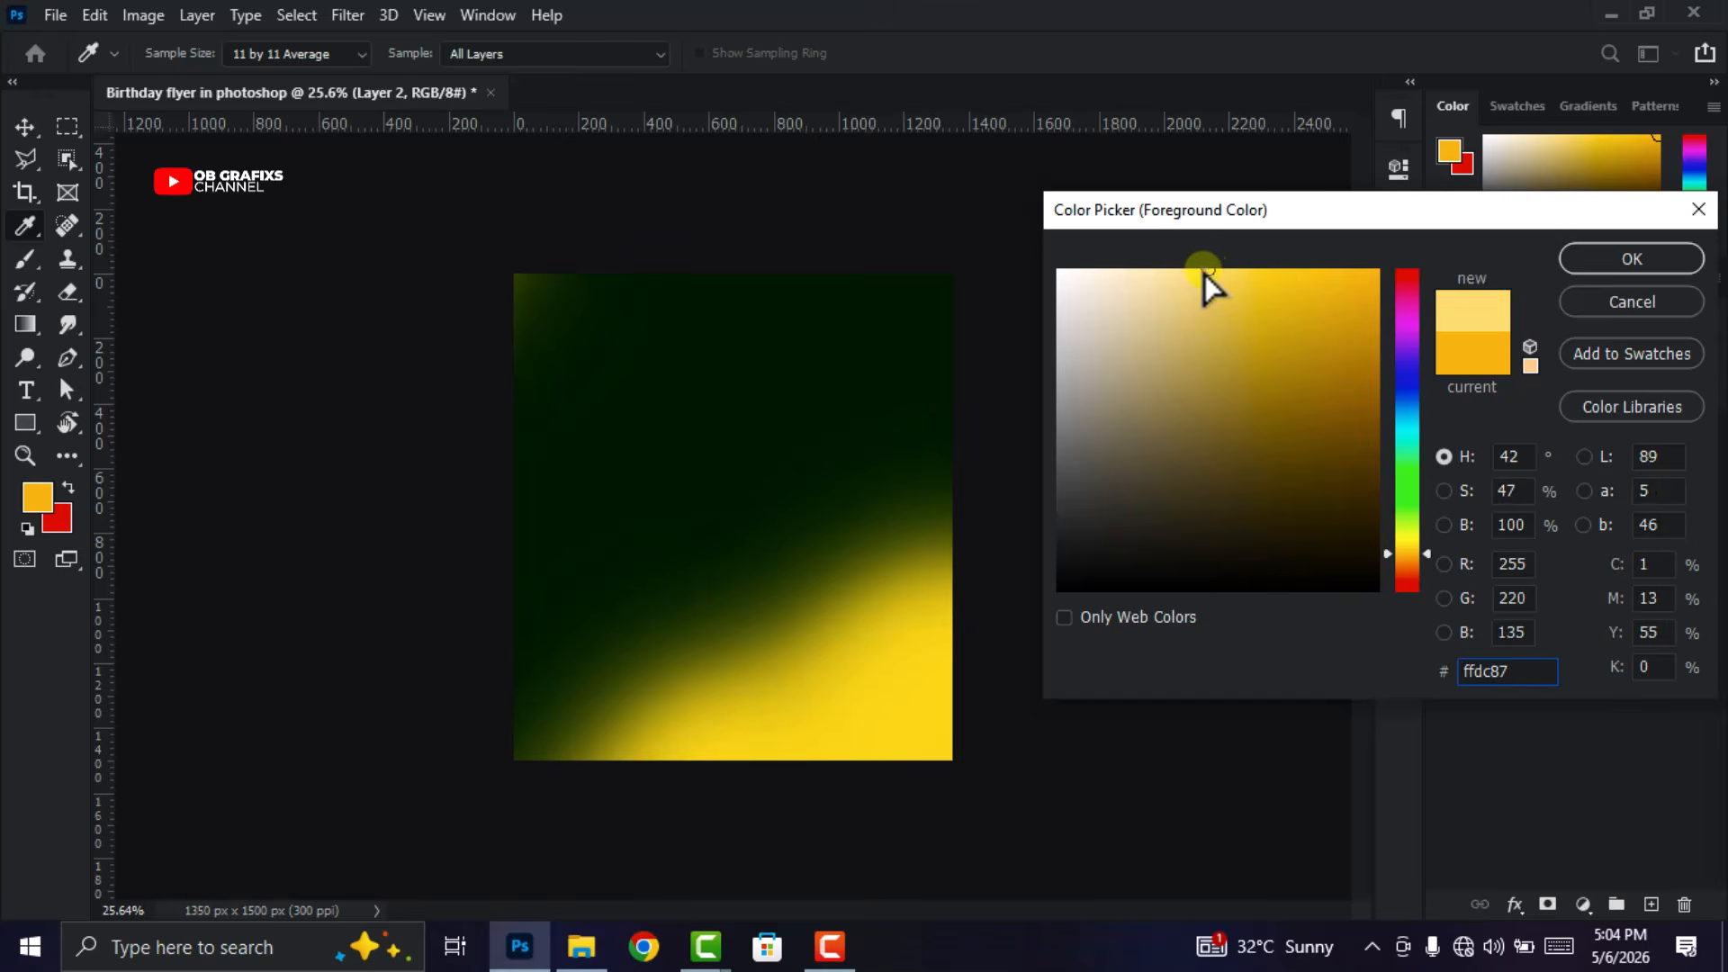
pyautogui.moveTo(1522, 671); pyautogui.dragTo(1450, 668)
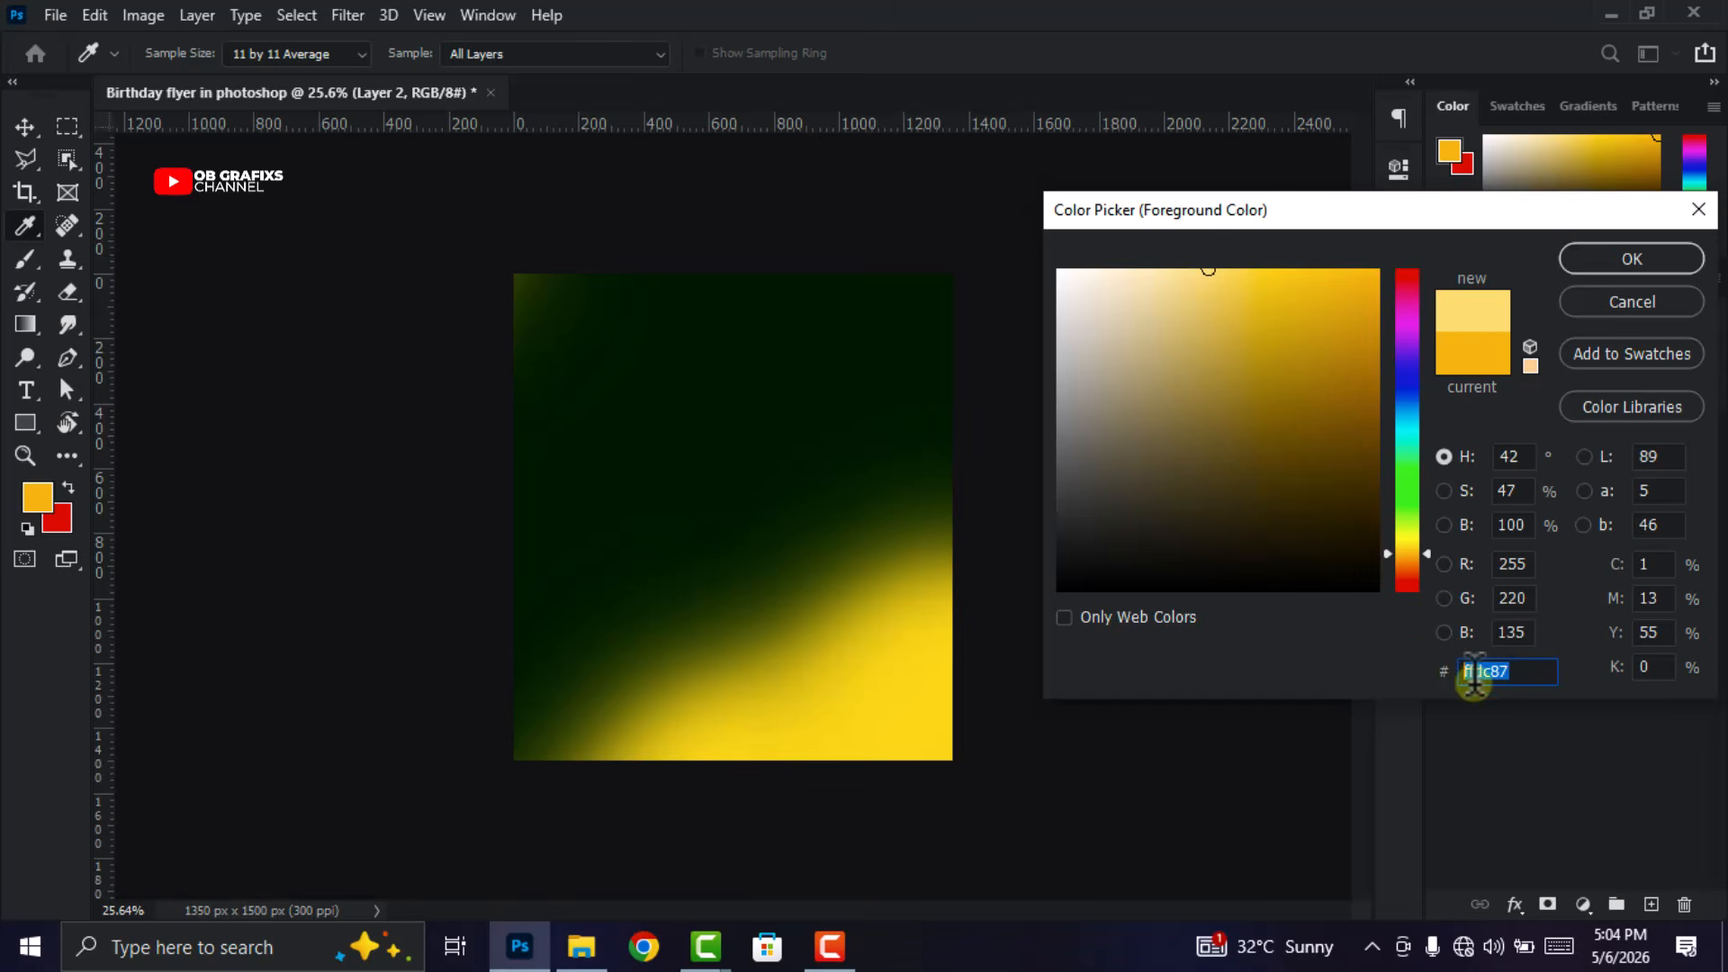
pyautogui.click(1601, 258)
# Paint a pale highlight over the glow in the canvas's lower-right corner with an 800 px Soft Round brush.
pyautogui.click(25, 259)
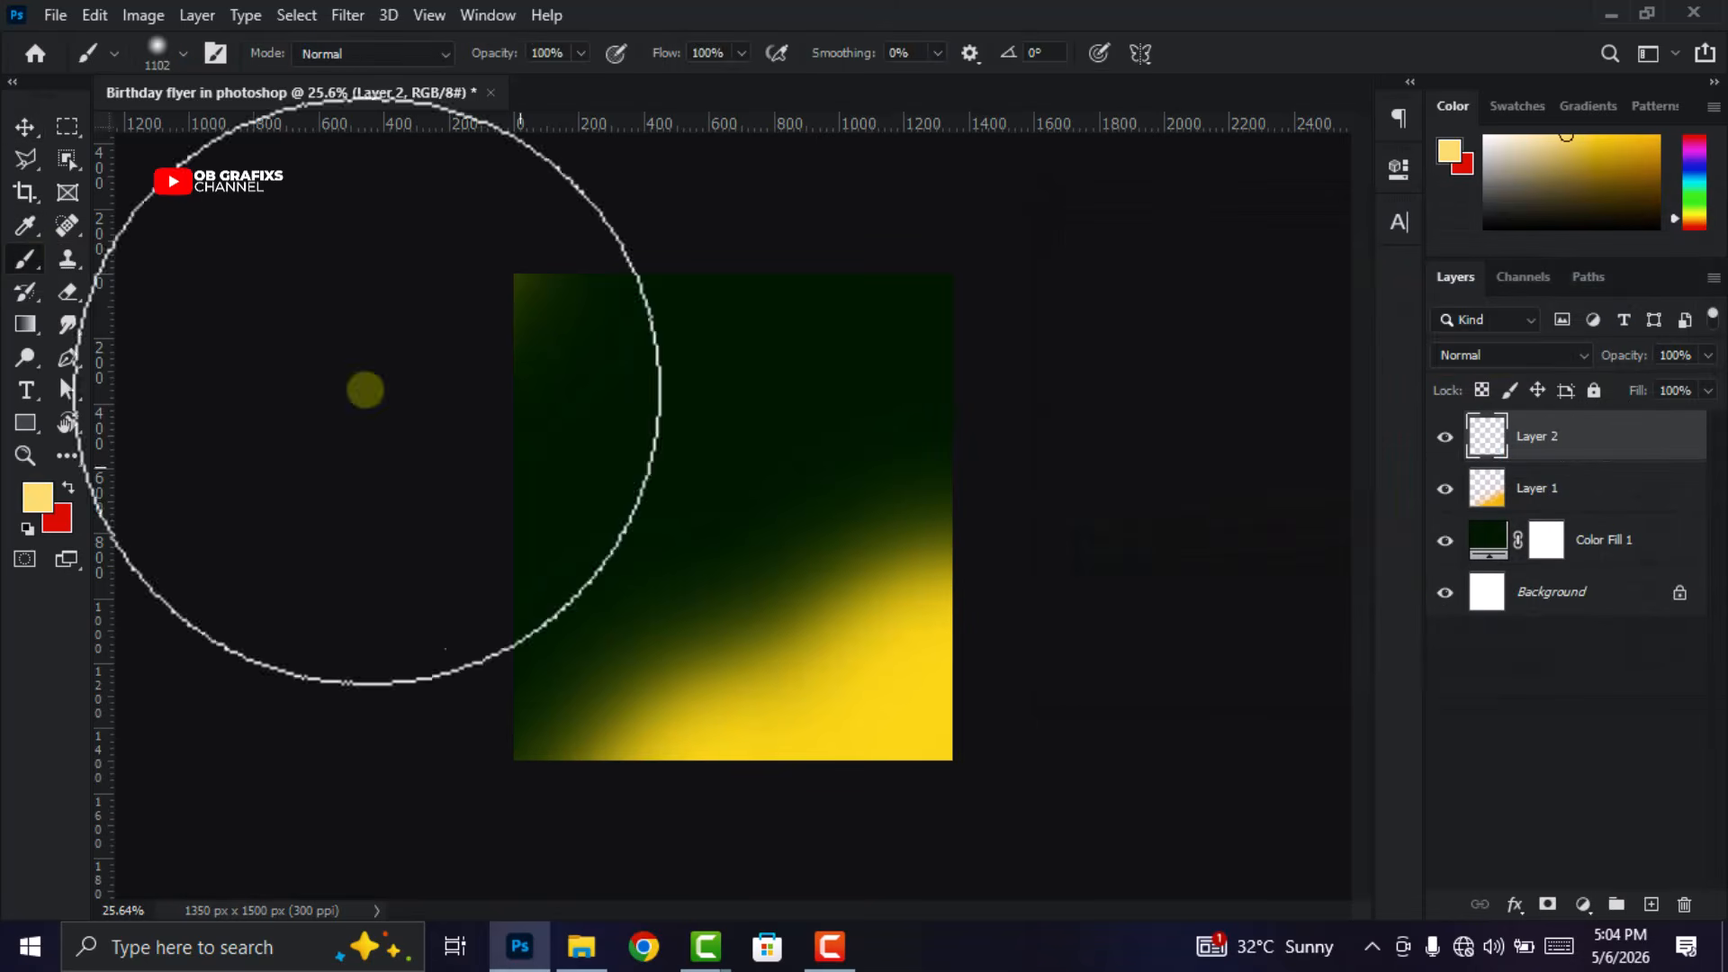
pyautogui.rightClick(796, 535)
pyautogui.moveTo(1074, 571); pyautogui.dragTo(1072, 571)
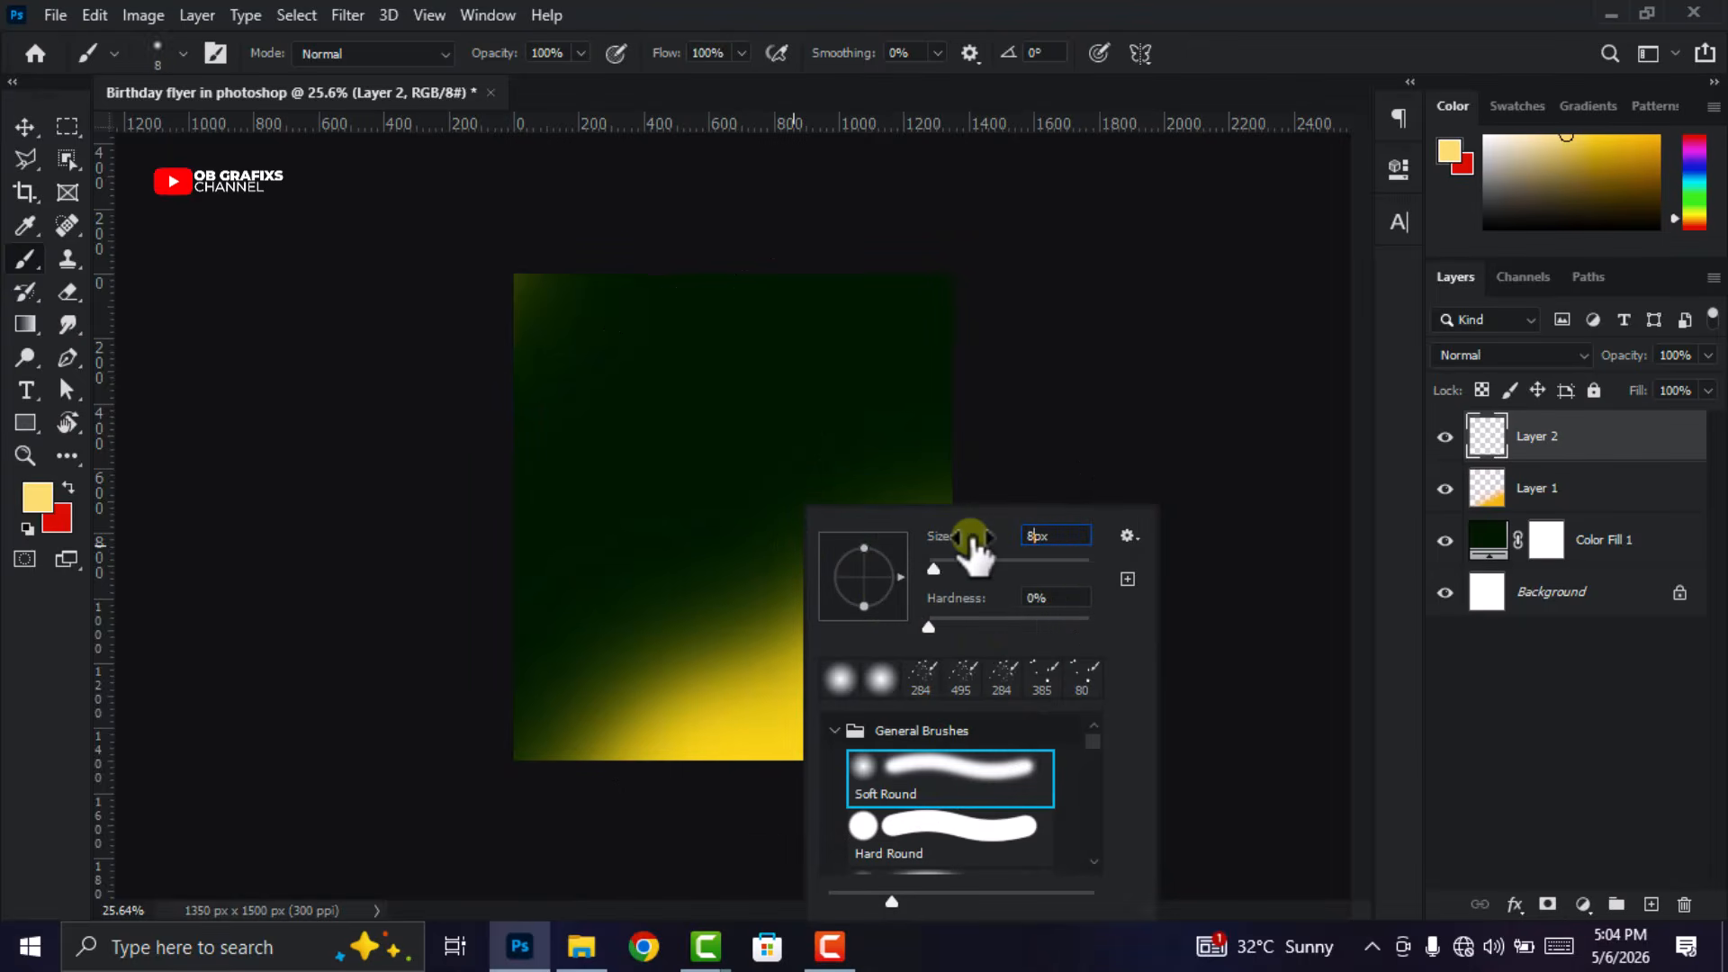
pyautogui.press('Return')
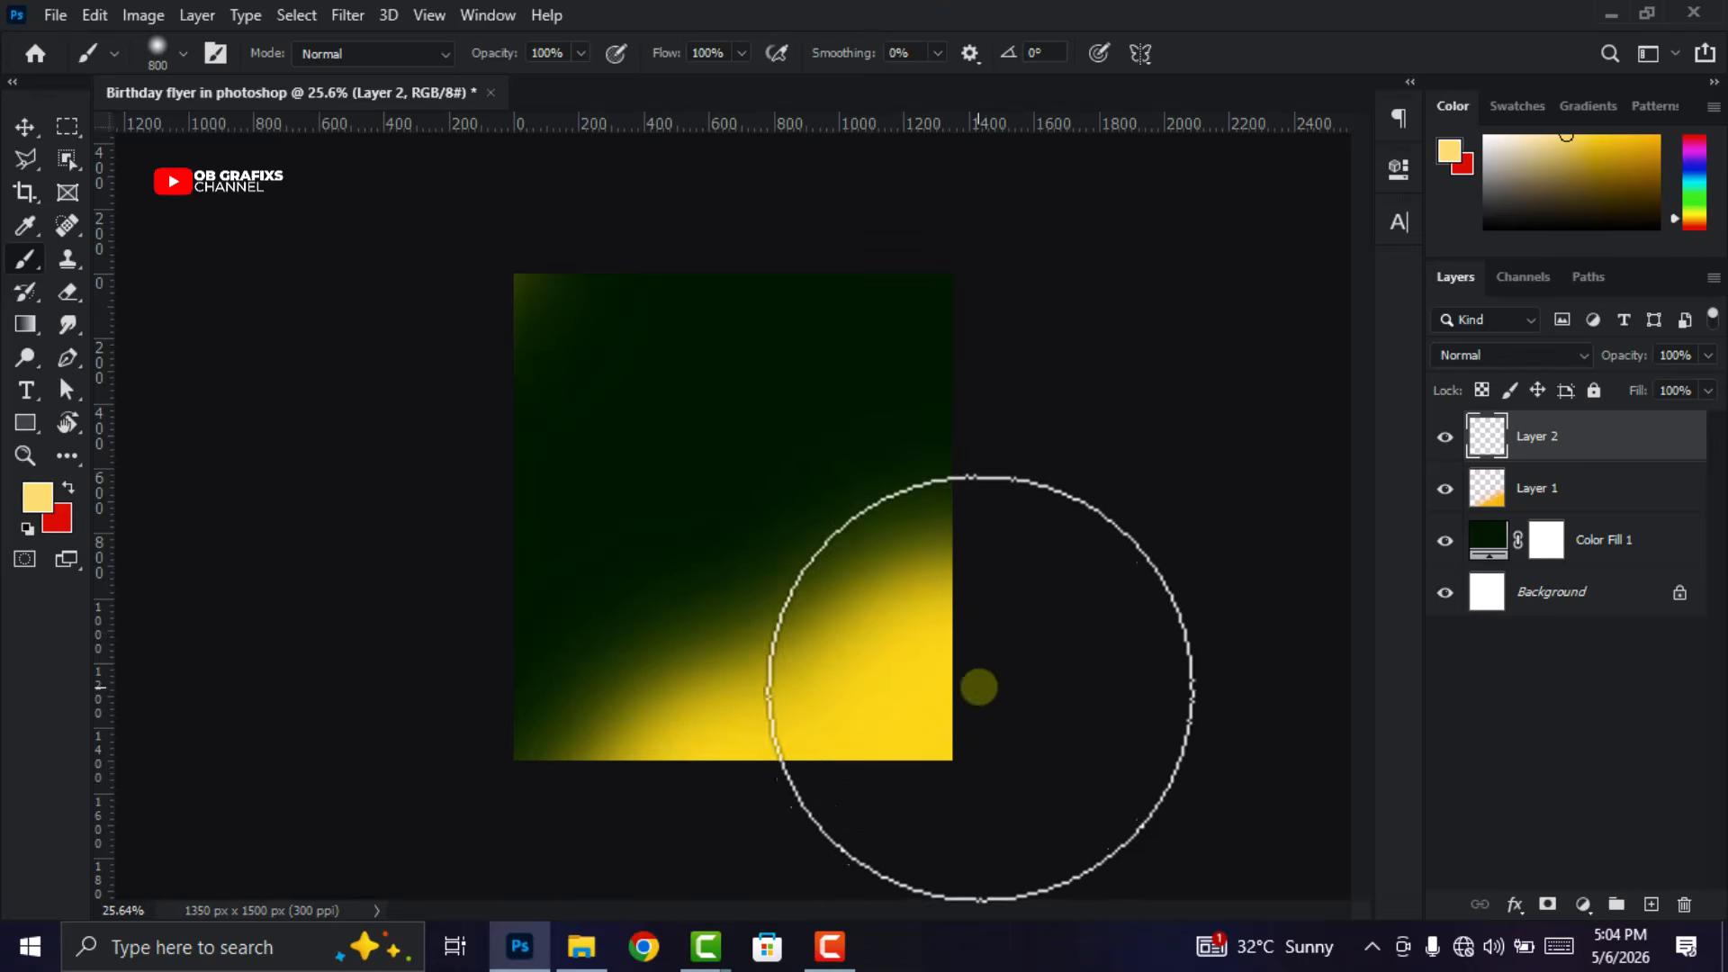
pyautogui.moveTo(960, 670)
pyautogui.mouseDown()
pyautogui.moveTo(802, 841)
pyautogui.moveTo(657, 926)
pyautogui.moveTo(1002, 672)
pyautogui.mouseUp()
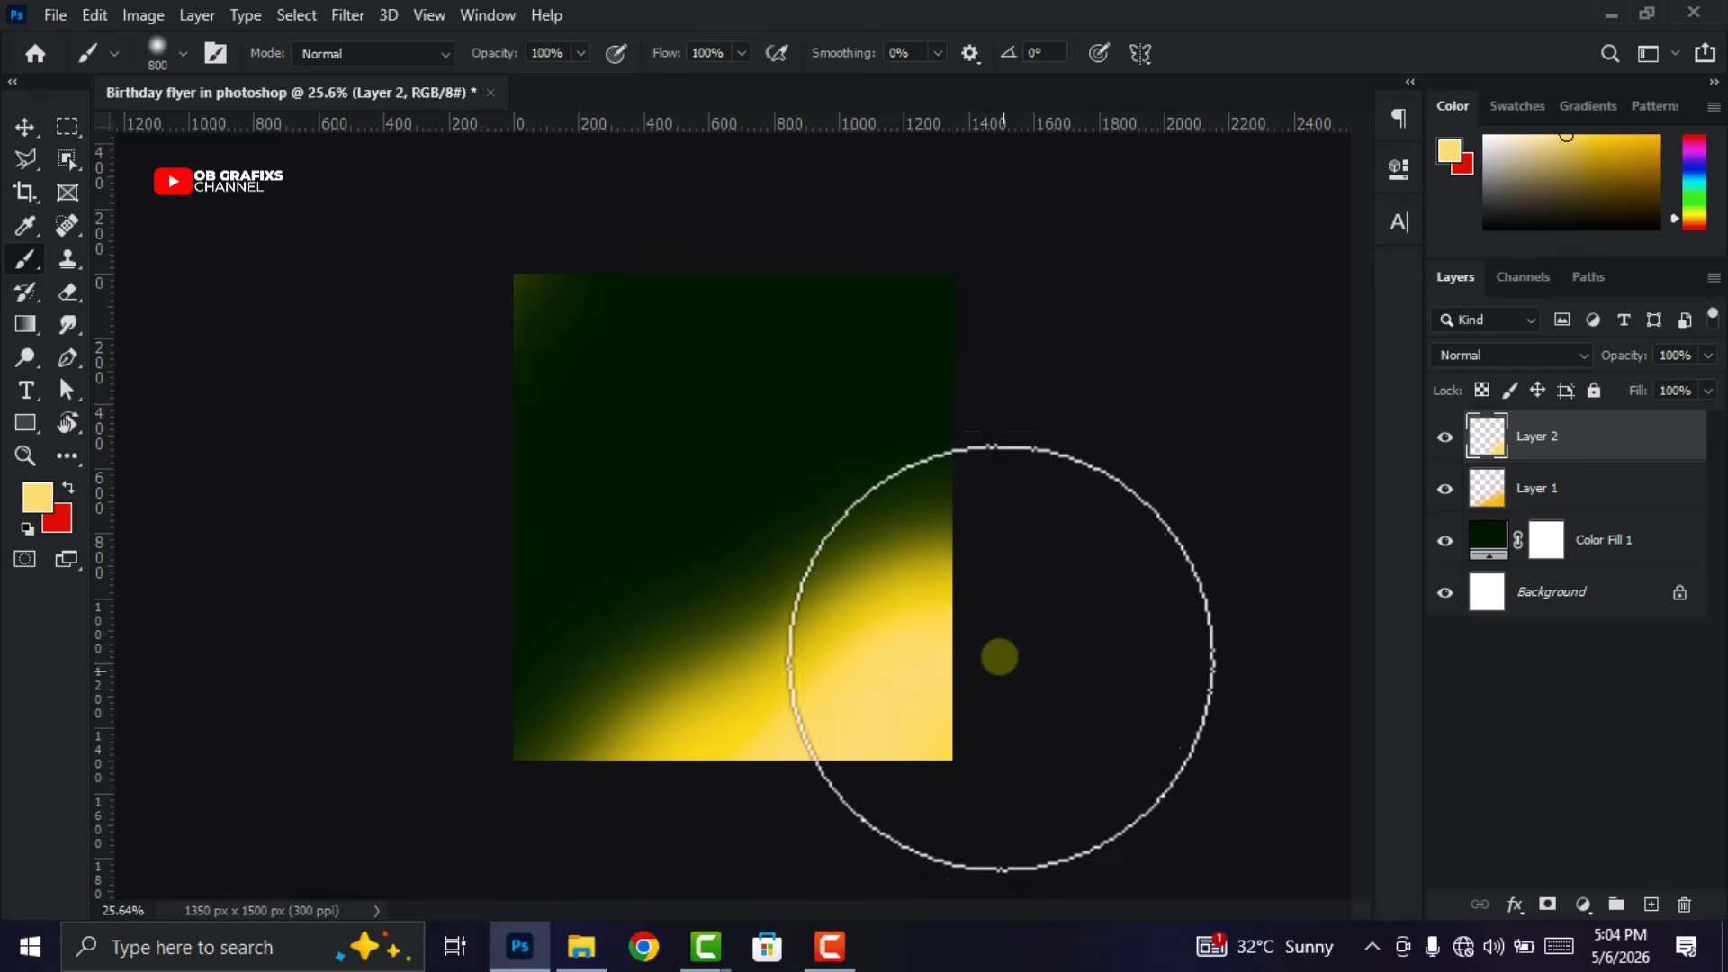
# Set the pale highlight layer to the Dissolve blend mode with 15% opacity.
pyautogui.press('v')
pyautogui.click(969, 531)
pyautogui.scroll(-1, 968, 531)
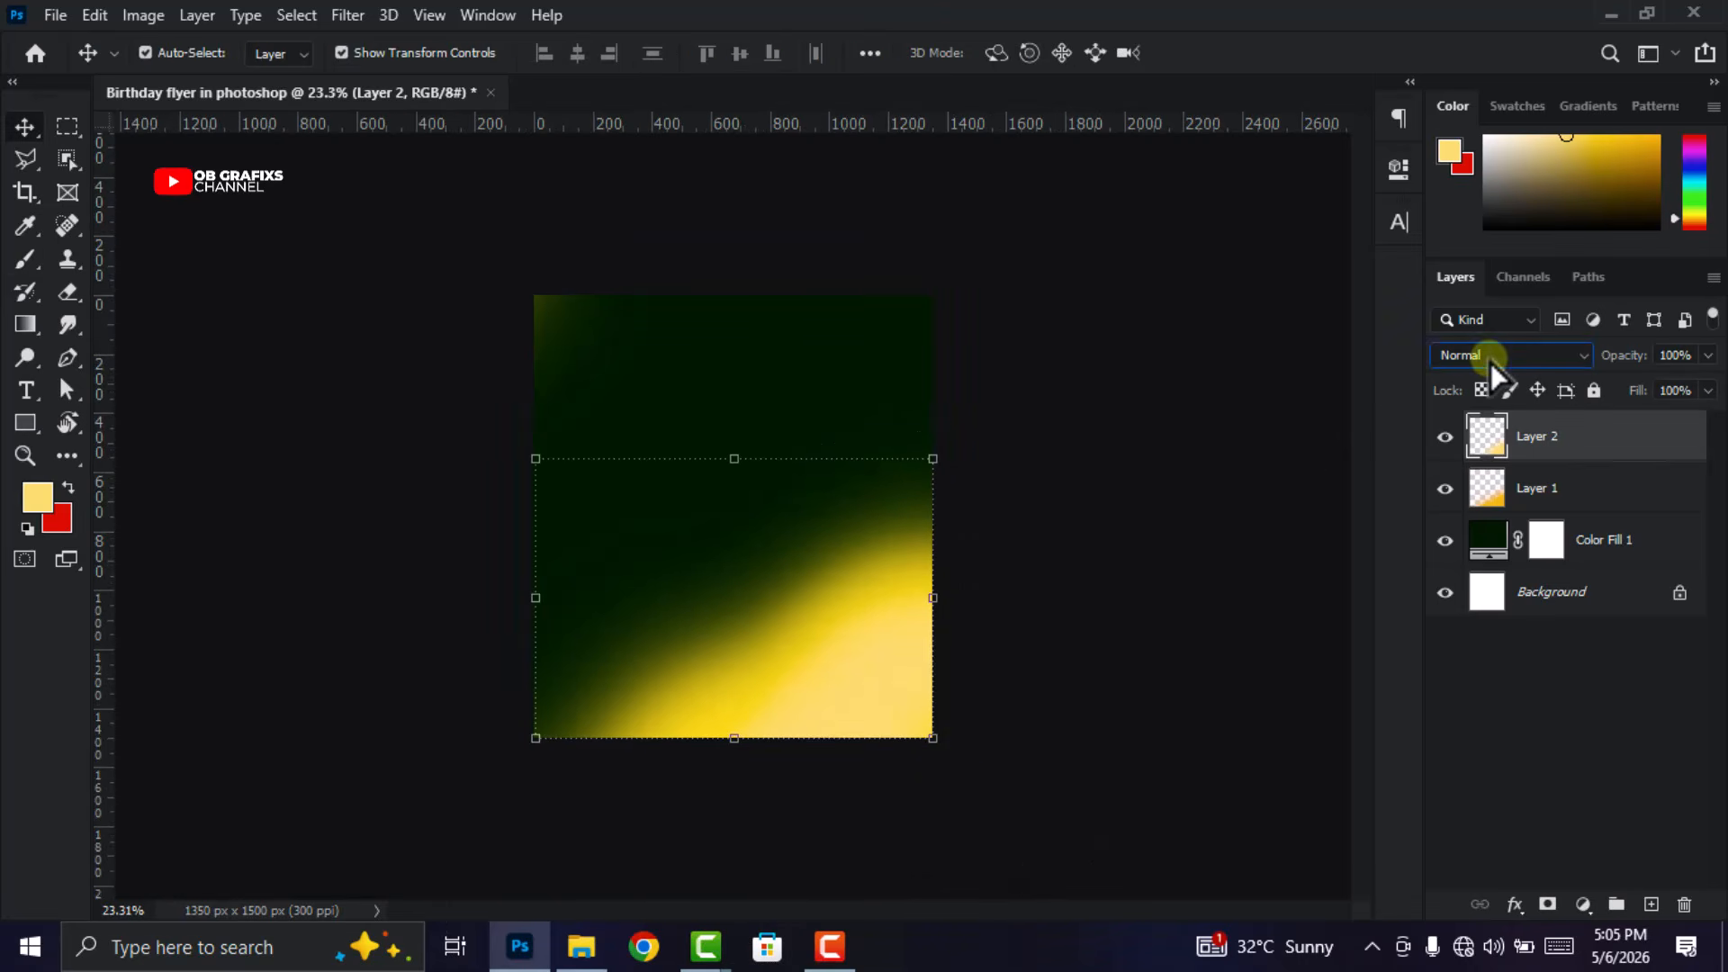
pyautogui.click(1490, 362)
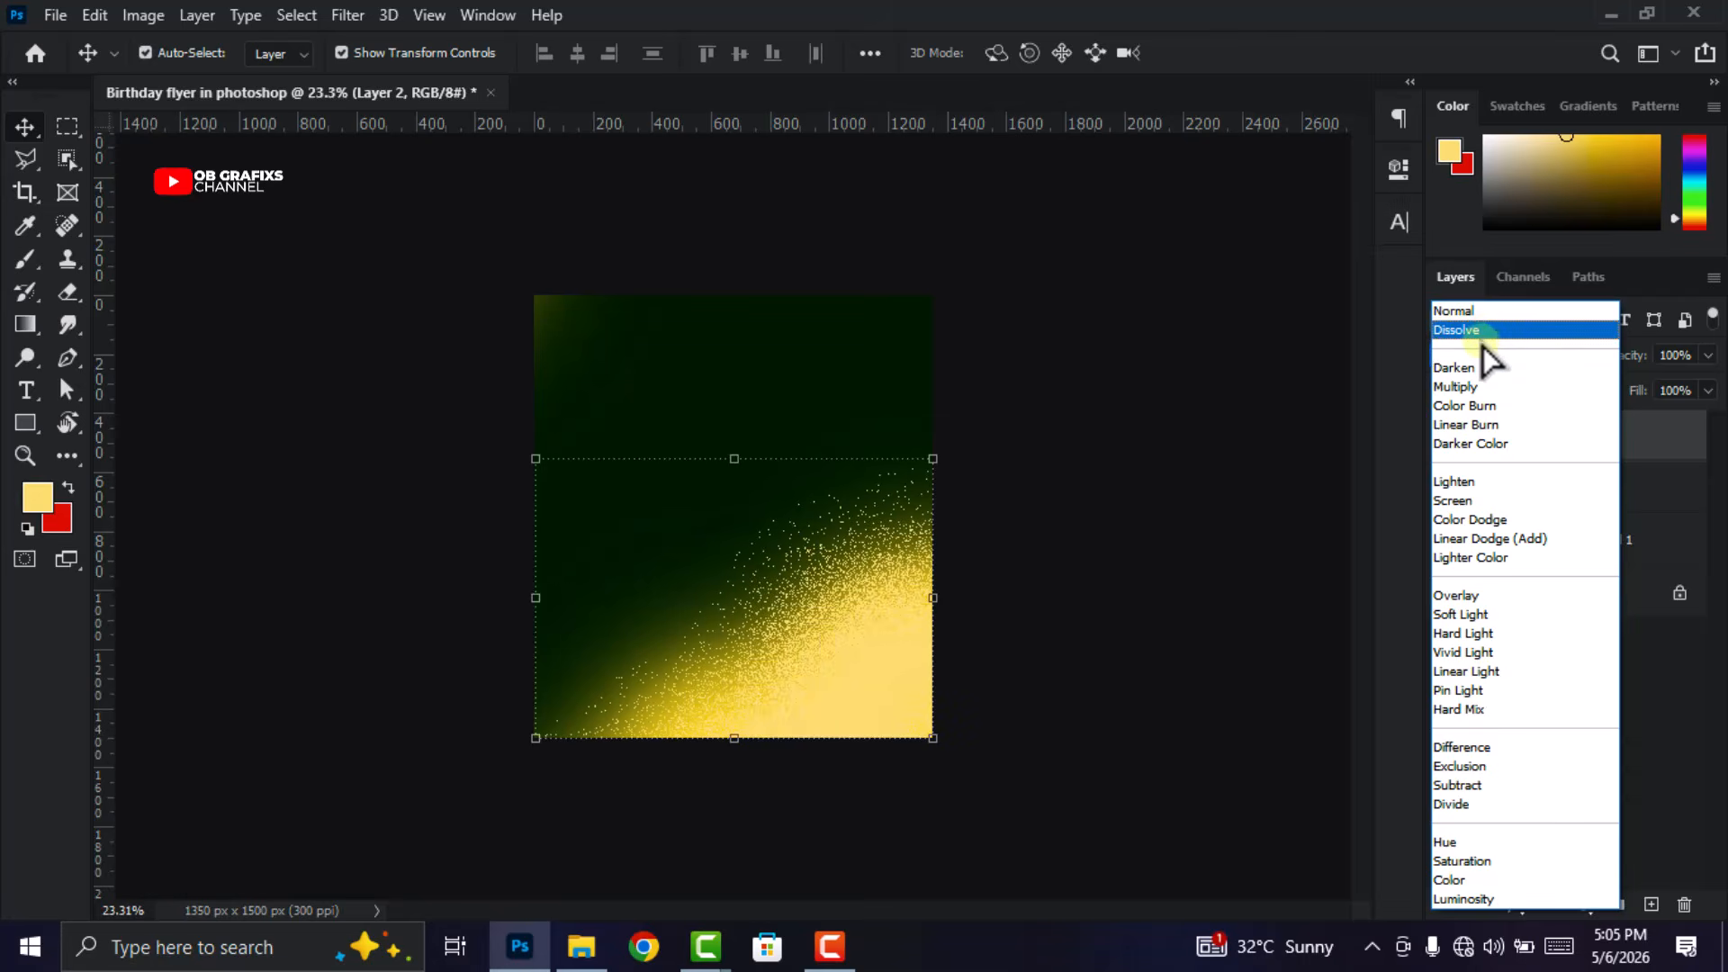
pyautogui.click(1491, 333)
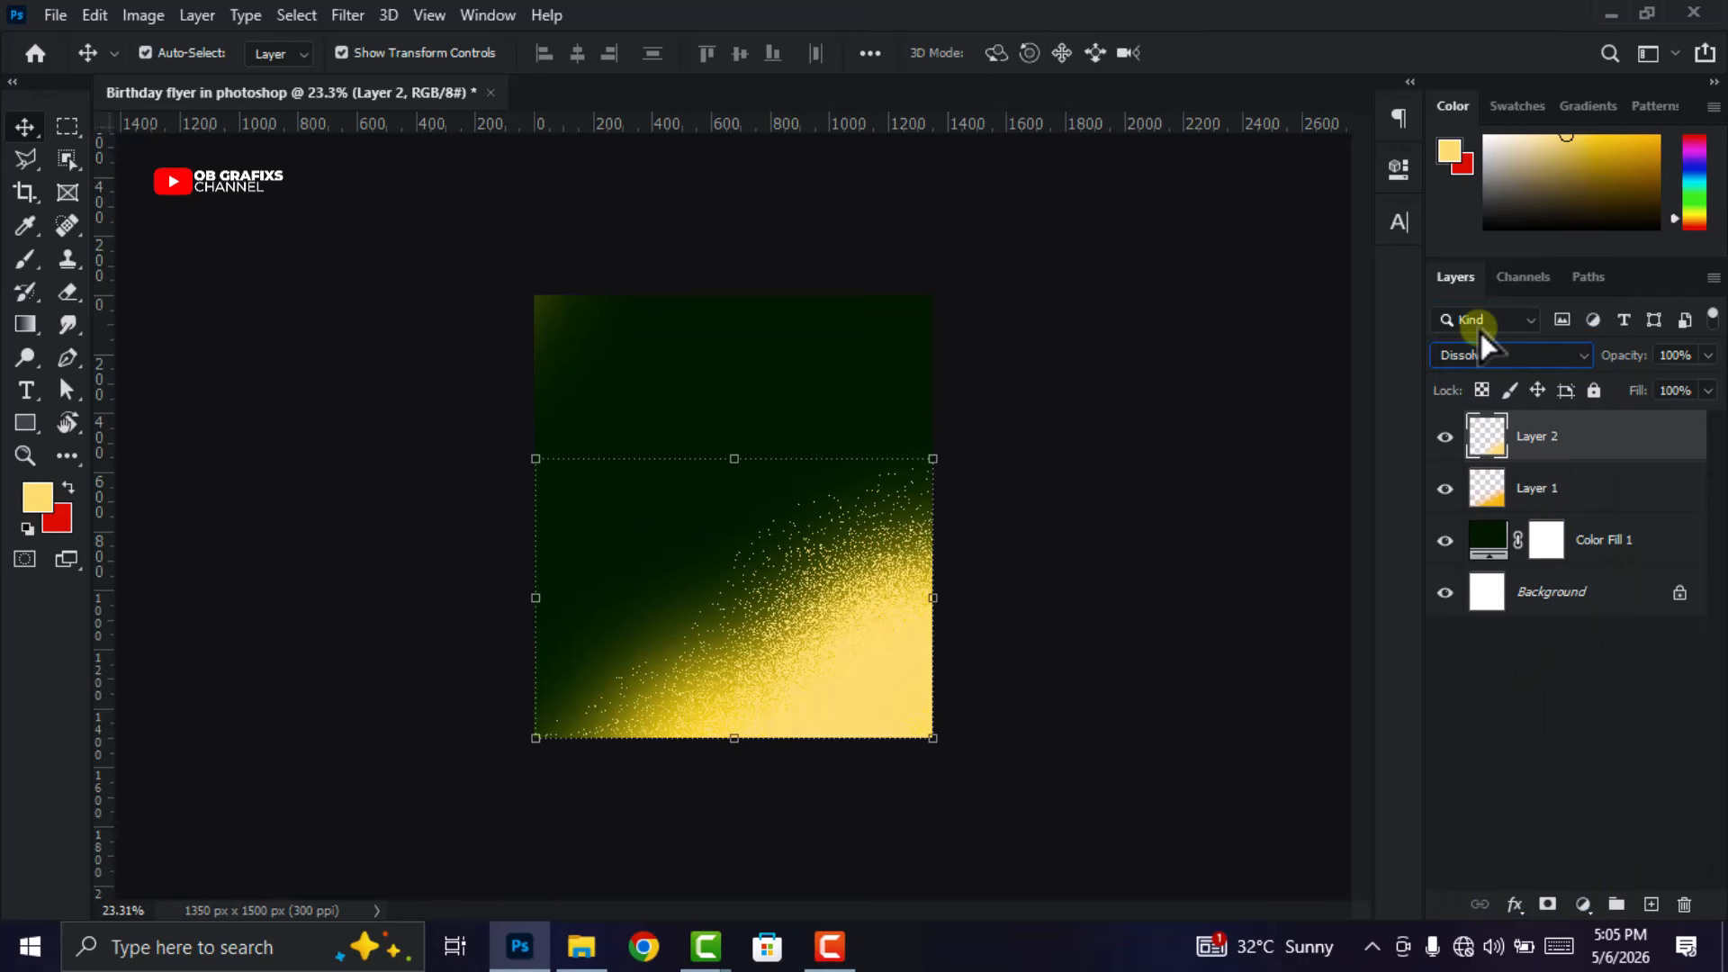
pyautogui.click(1678, 355)
pyautogui.write('1')
pyautogui.write('5')
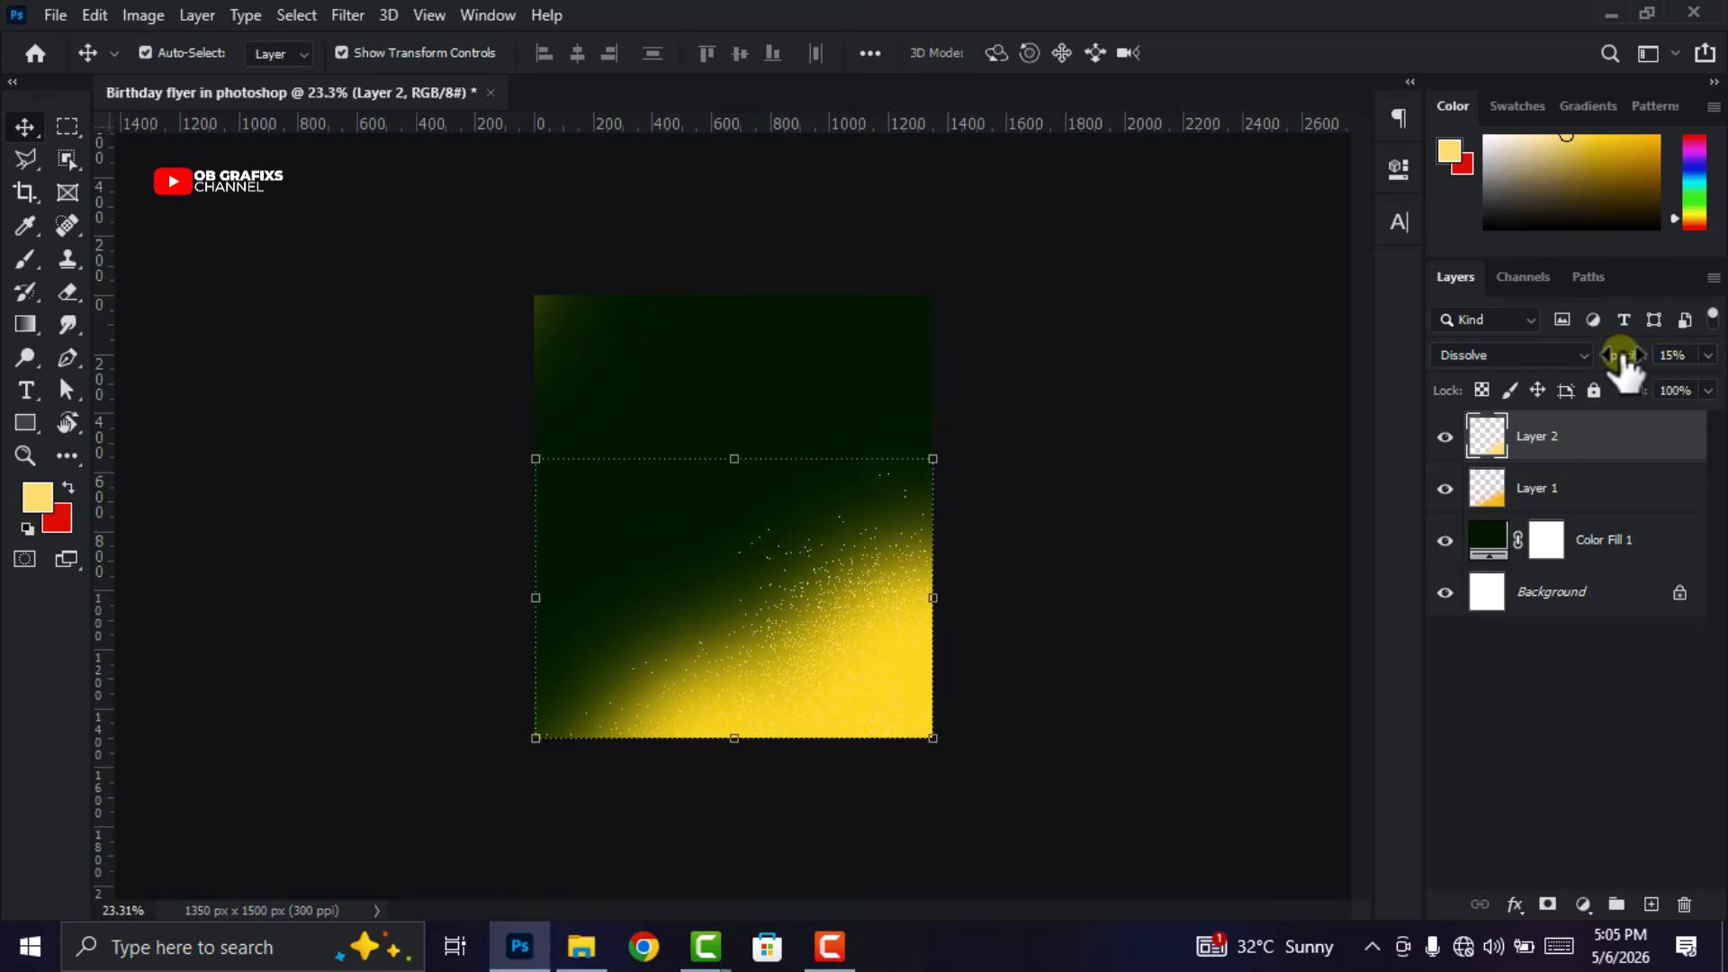
# Scale the pale highlight layer up to about 105% from its lower edge and deselect it.
pyautogui.moveTo(734, 458); pyautogui.dragTo(735, 444)
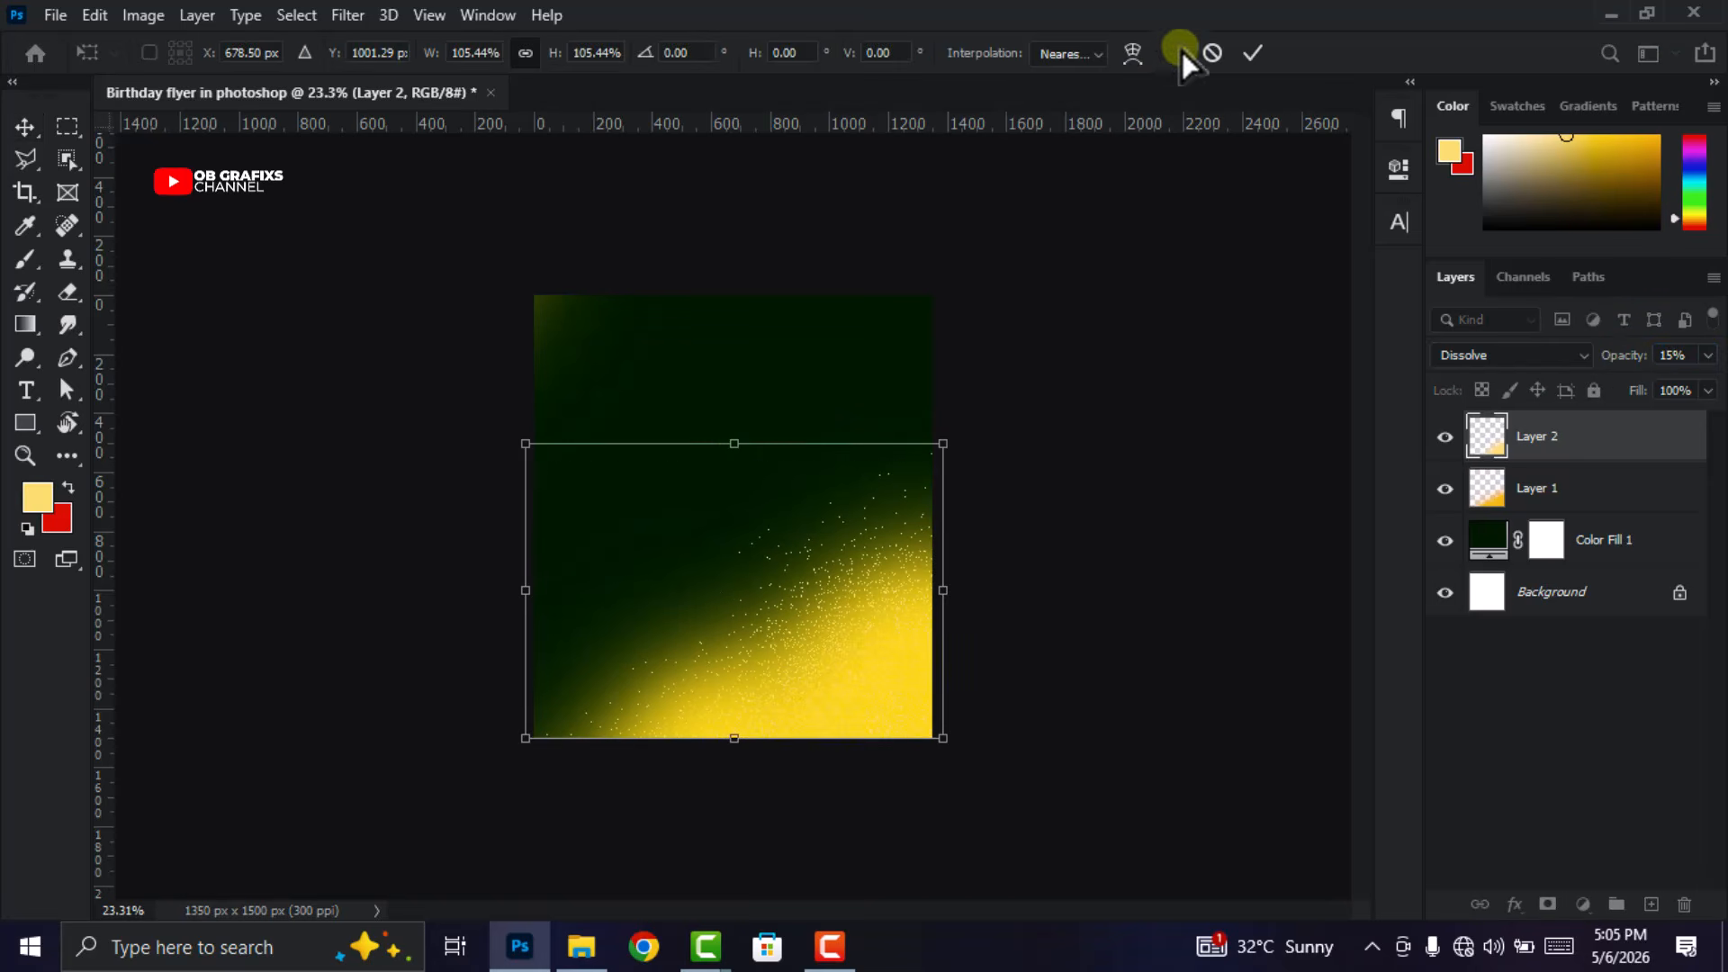
pyautogui.click(1253, 51)
pyautogui.click(1044, 515)
pyautogui.scroll(1, 1044, 515)
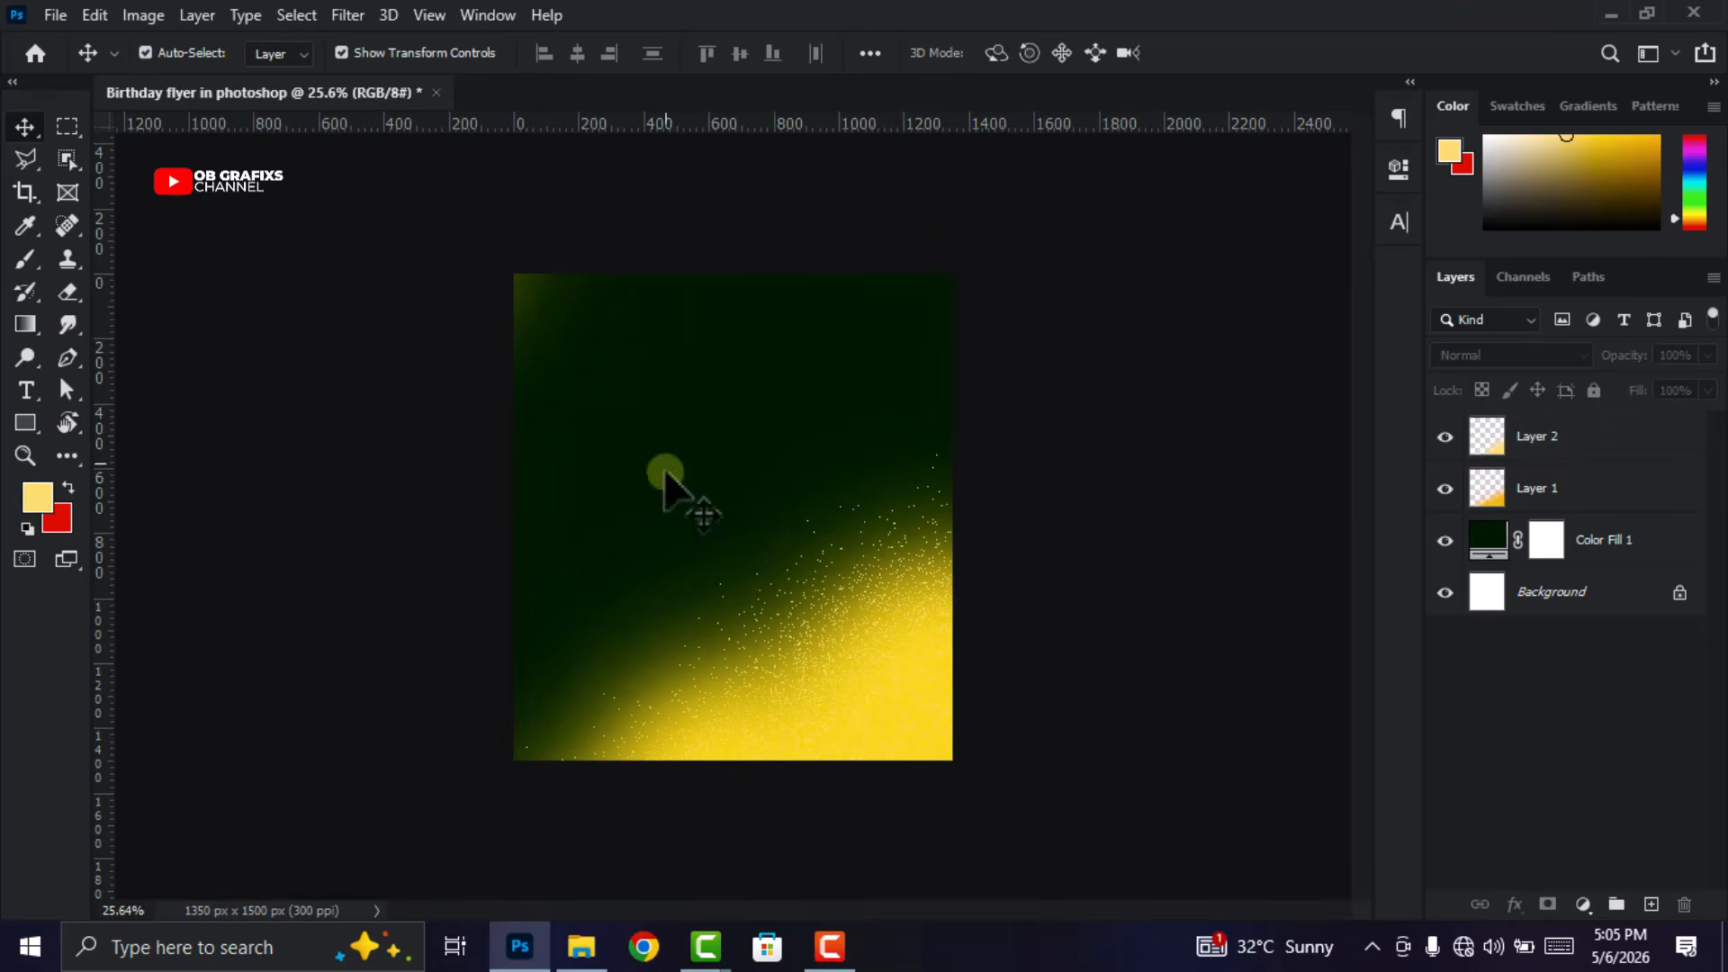
# Draw a circle about 1157 px in diameter over the canvas with the Ellipse tool.
pyautogui.click(36, 427)
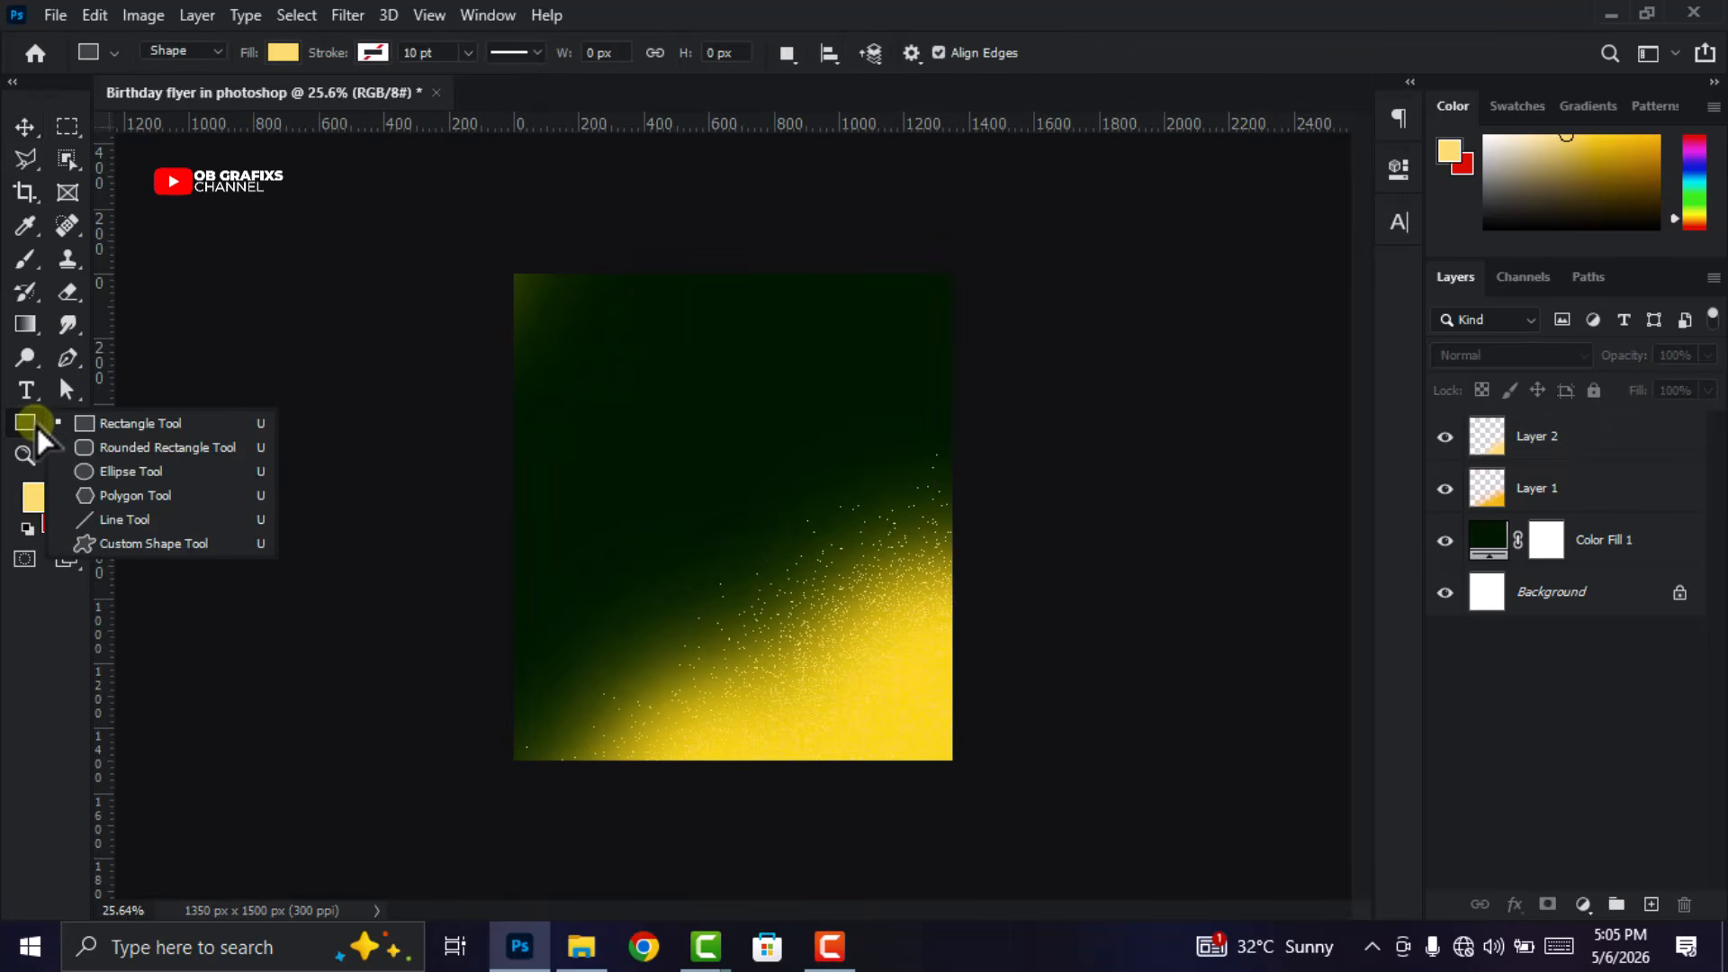
pyautogui.click(133, 473)
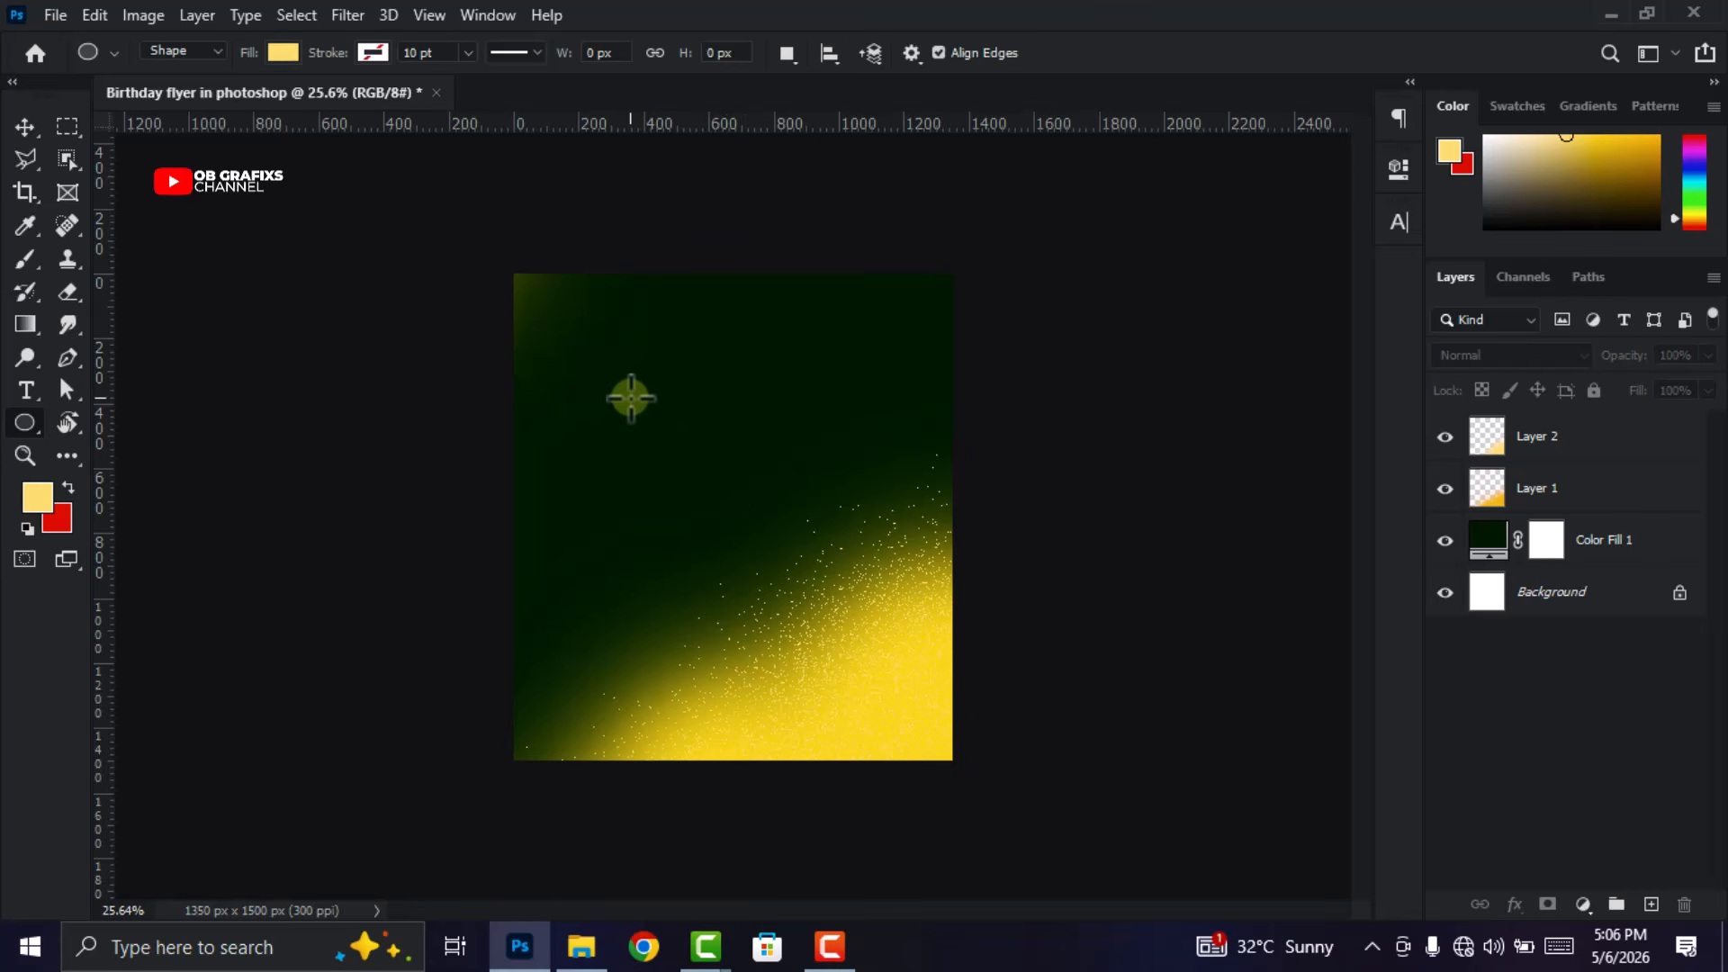
pyautogui.moveTo(586, 364); pyautogui.dragTo(997, 735)
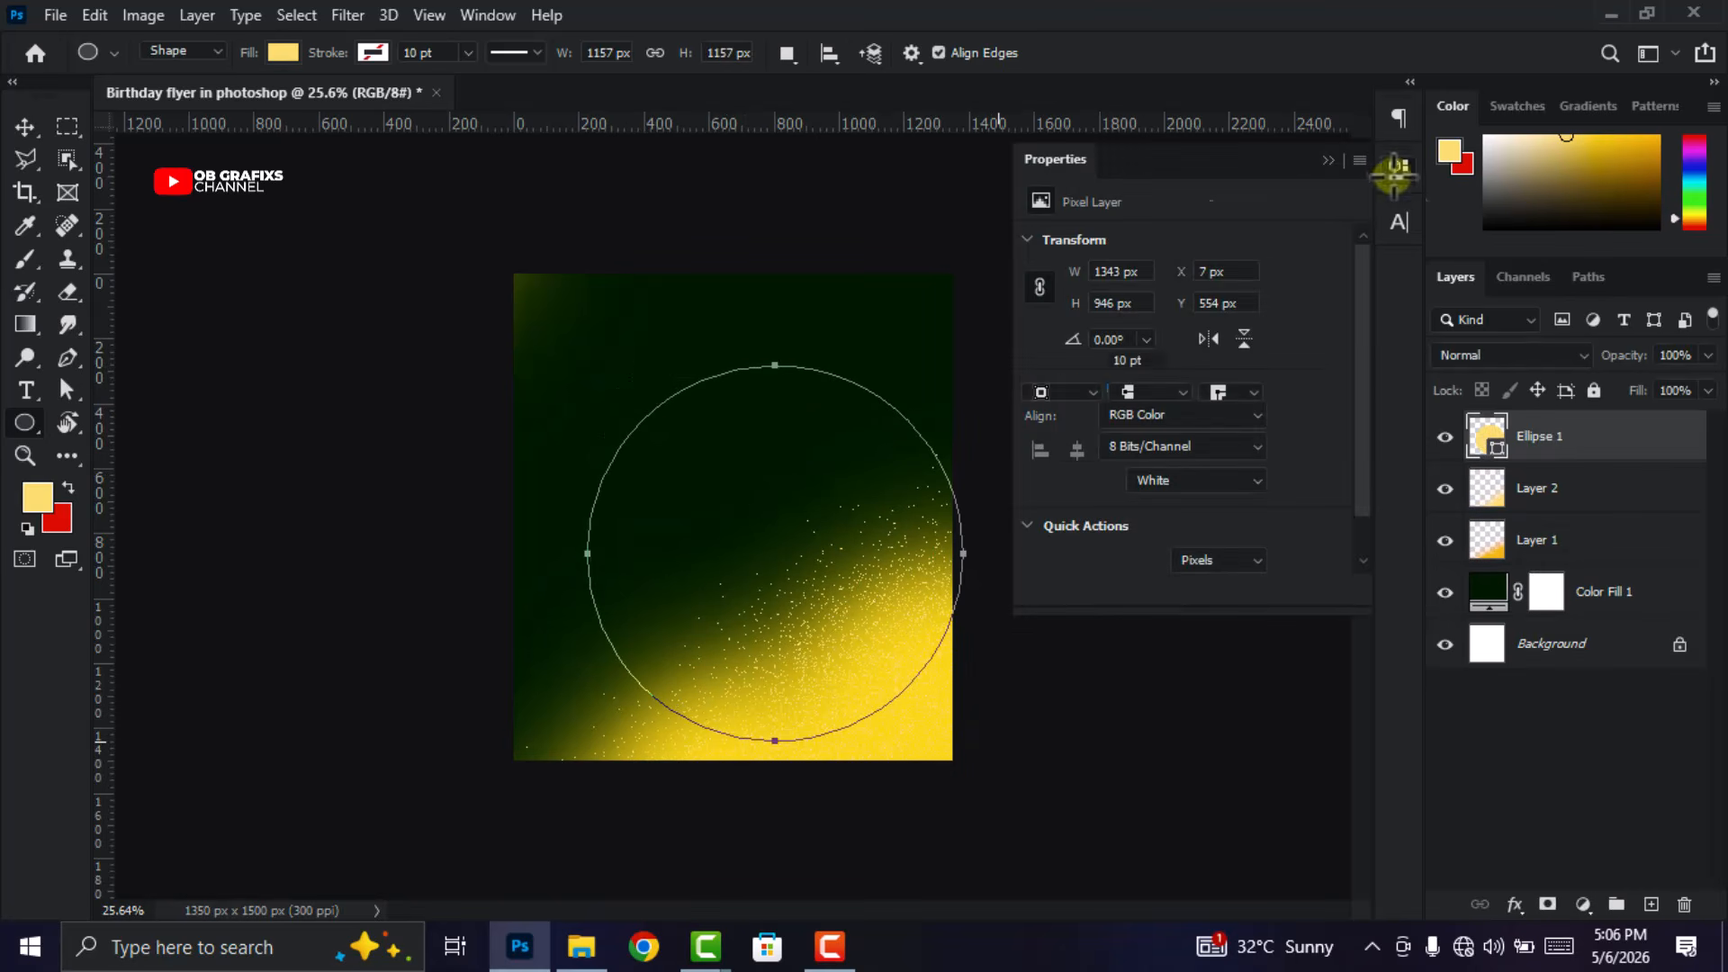
pyautogui.click(1399, 171)
# Centre the circle on the canvas and enlarge it to about 110%.
pyautogui.click(24, 126)
pyautogui.moveTo(842, 575); pyautogui.dragTo(796, 513)
pyautogui.moveTo(744, 681); pyautogui.dragTo(742, 717)
pyautogui.moveTo(754, 538); pyautogui.dragTo(750, 544)
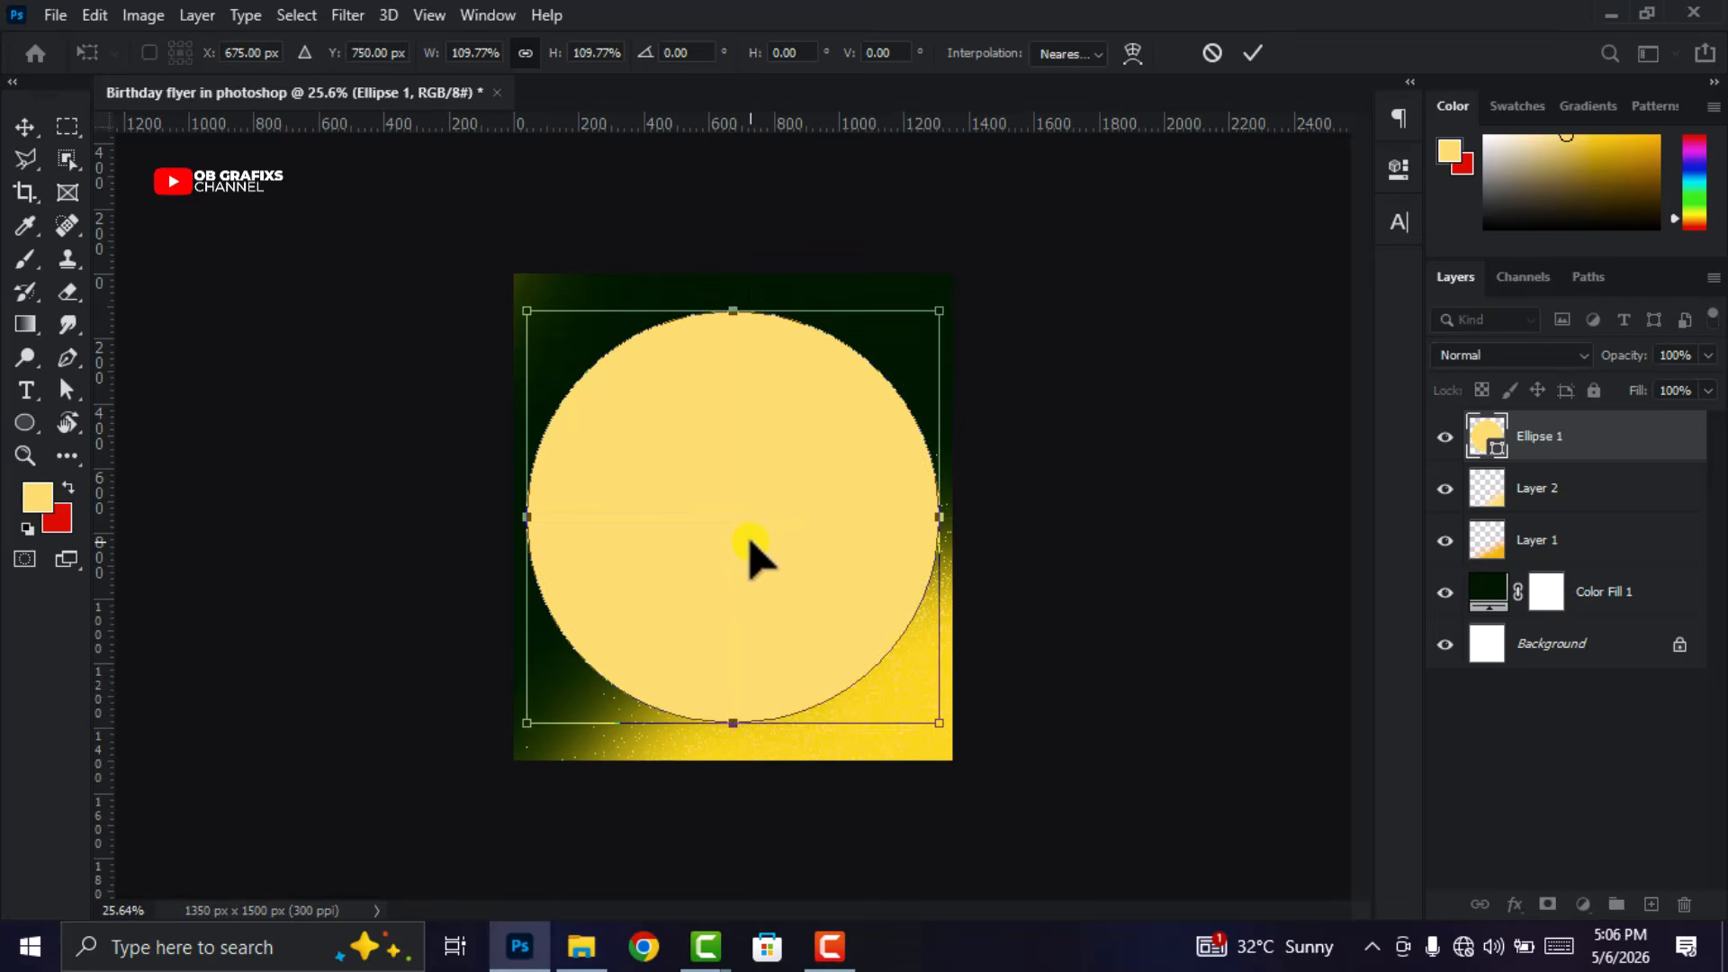
pyautogui.click(1253, 53)
# Change the circle's fill to orange ff8a00.
pyautogui.doubleClick(1486, 435)
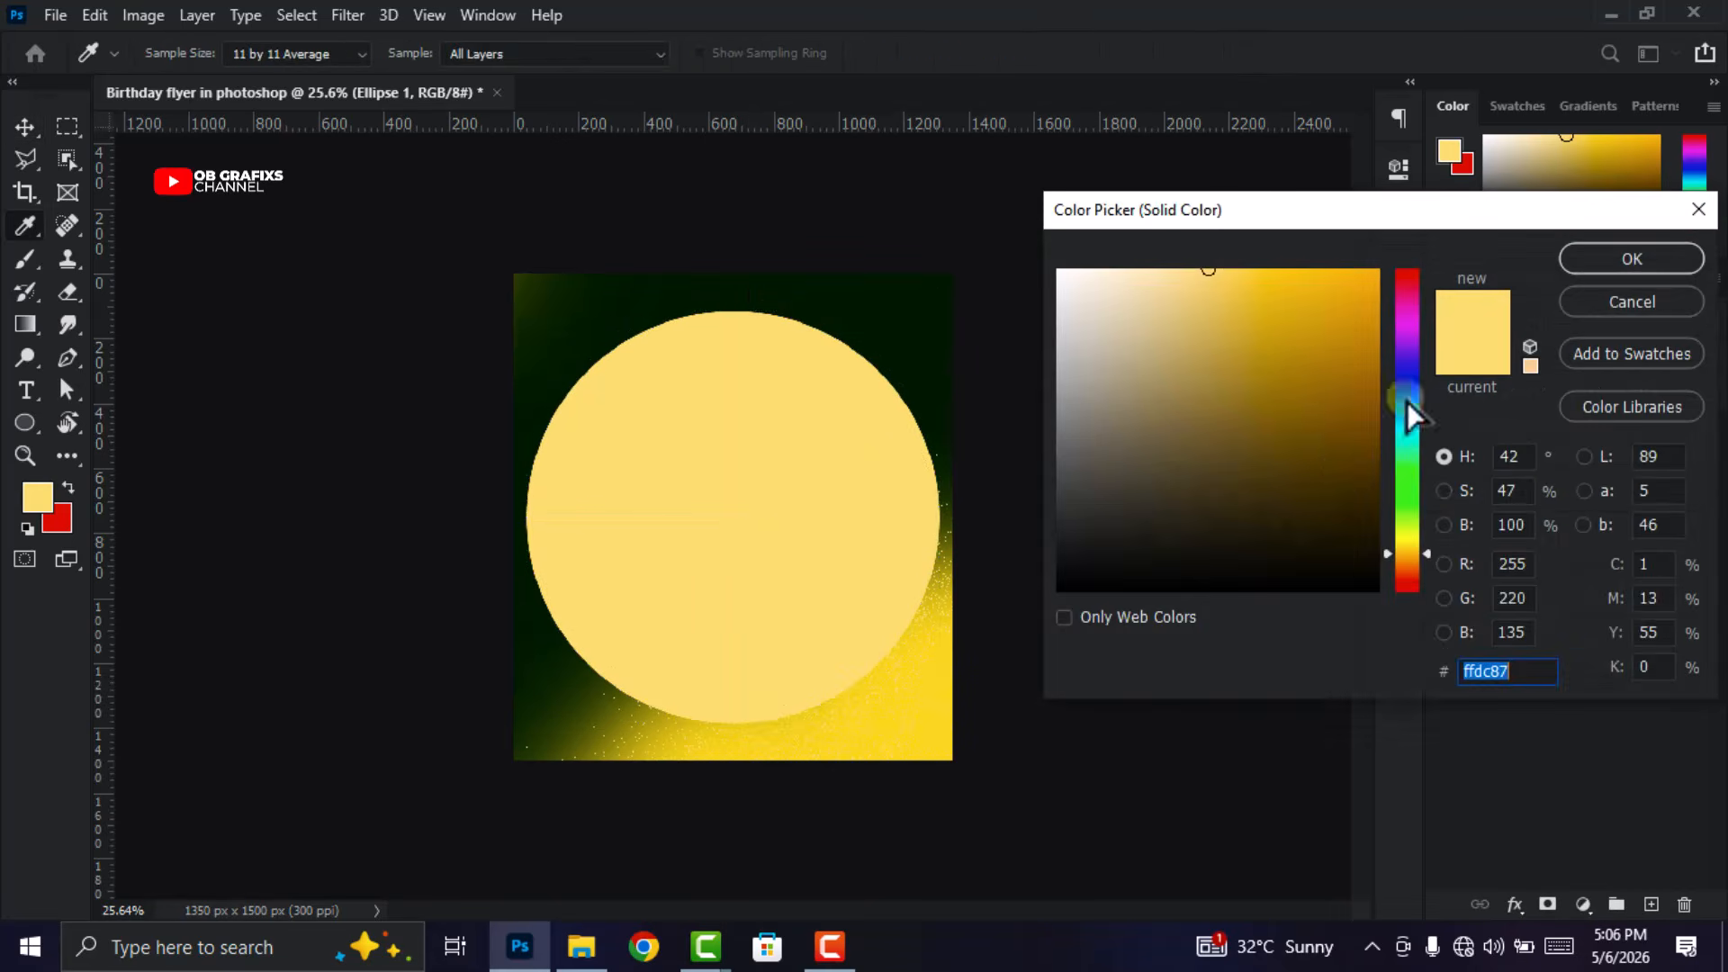
pyautogui.click(1408, 571)
pyautogui.moveTo(1355, 289); pyautogui.dragTo(1427, 214)
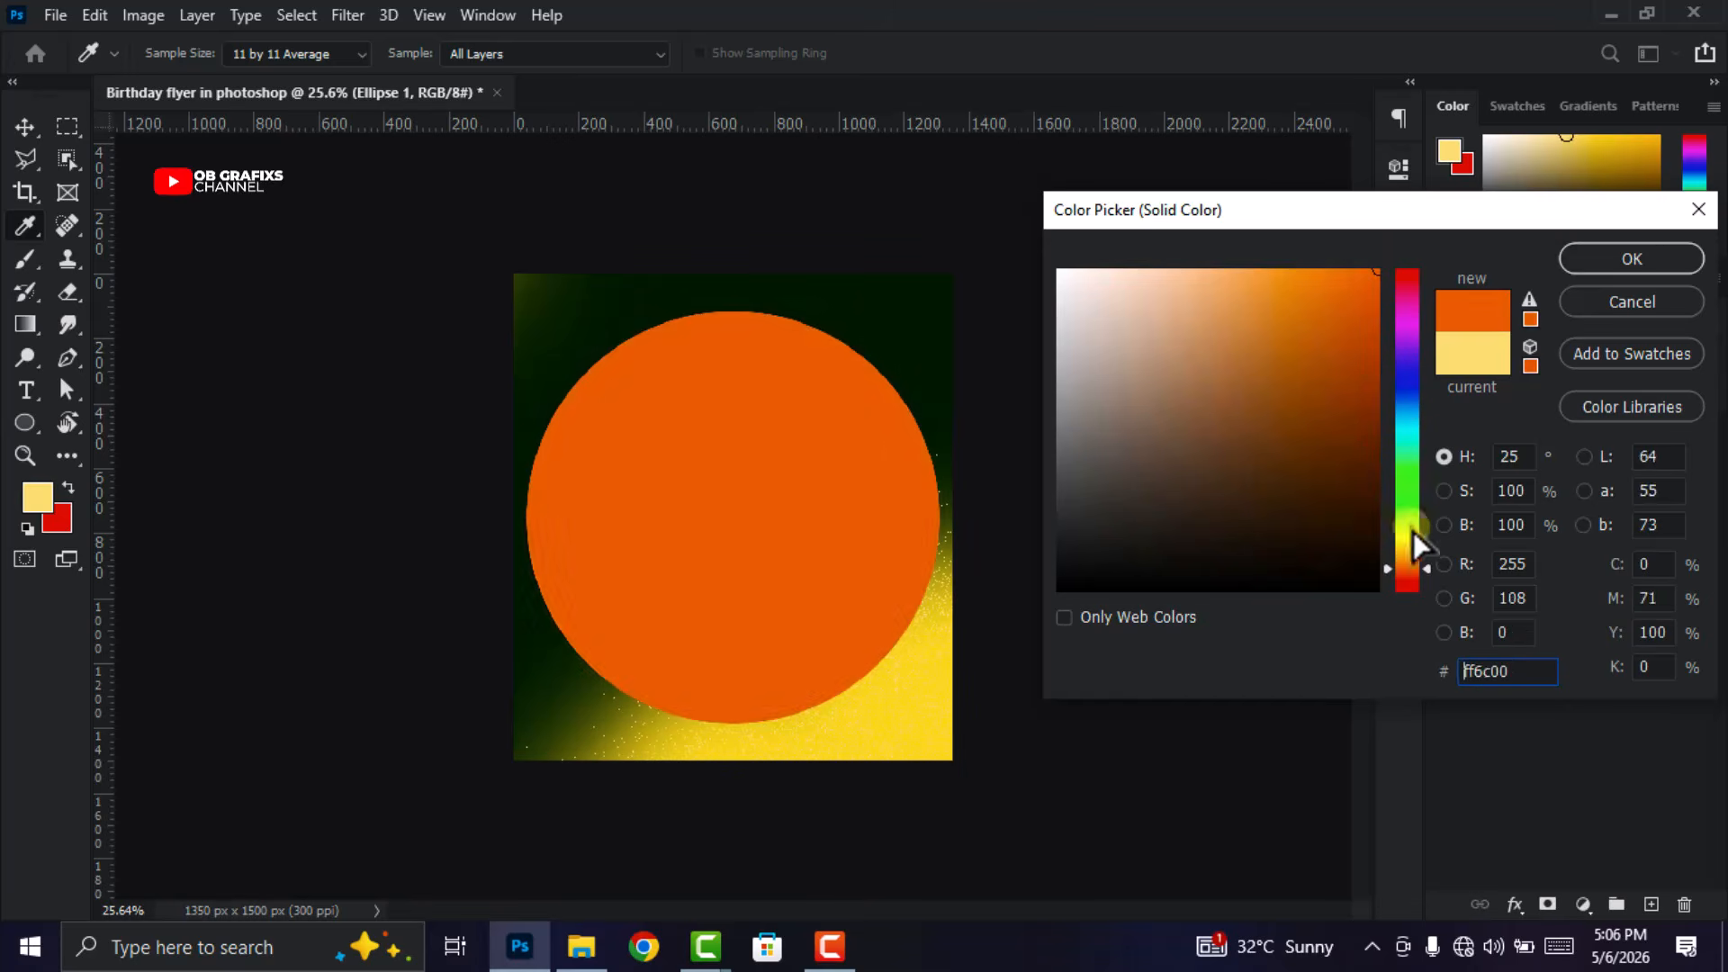
pyautogui.click(1409, 563)
pyautogui.moveTo(1532, 673); pyautogui.dragTo(1468, 674)
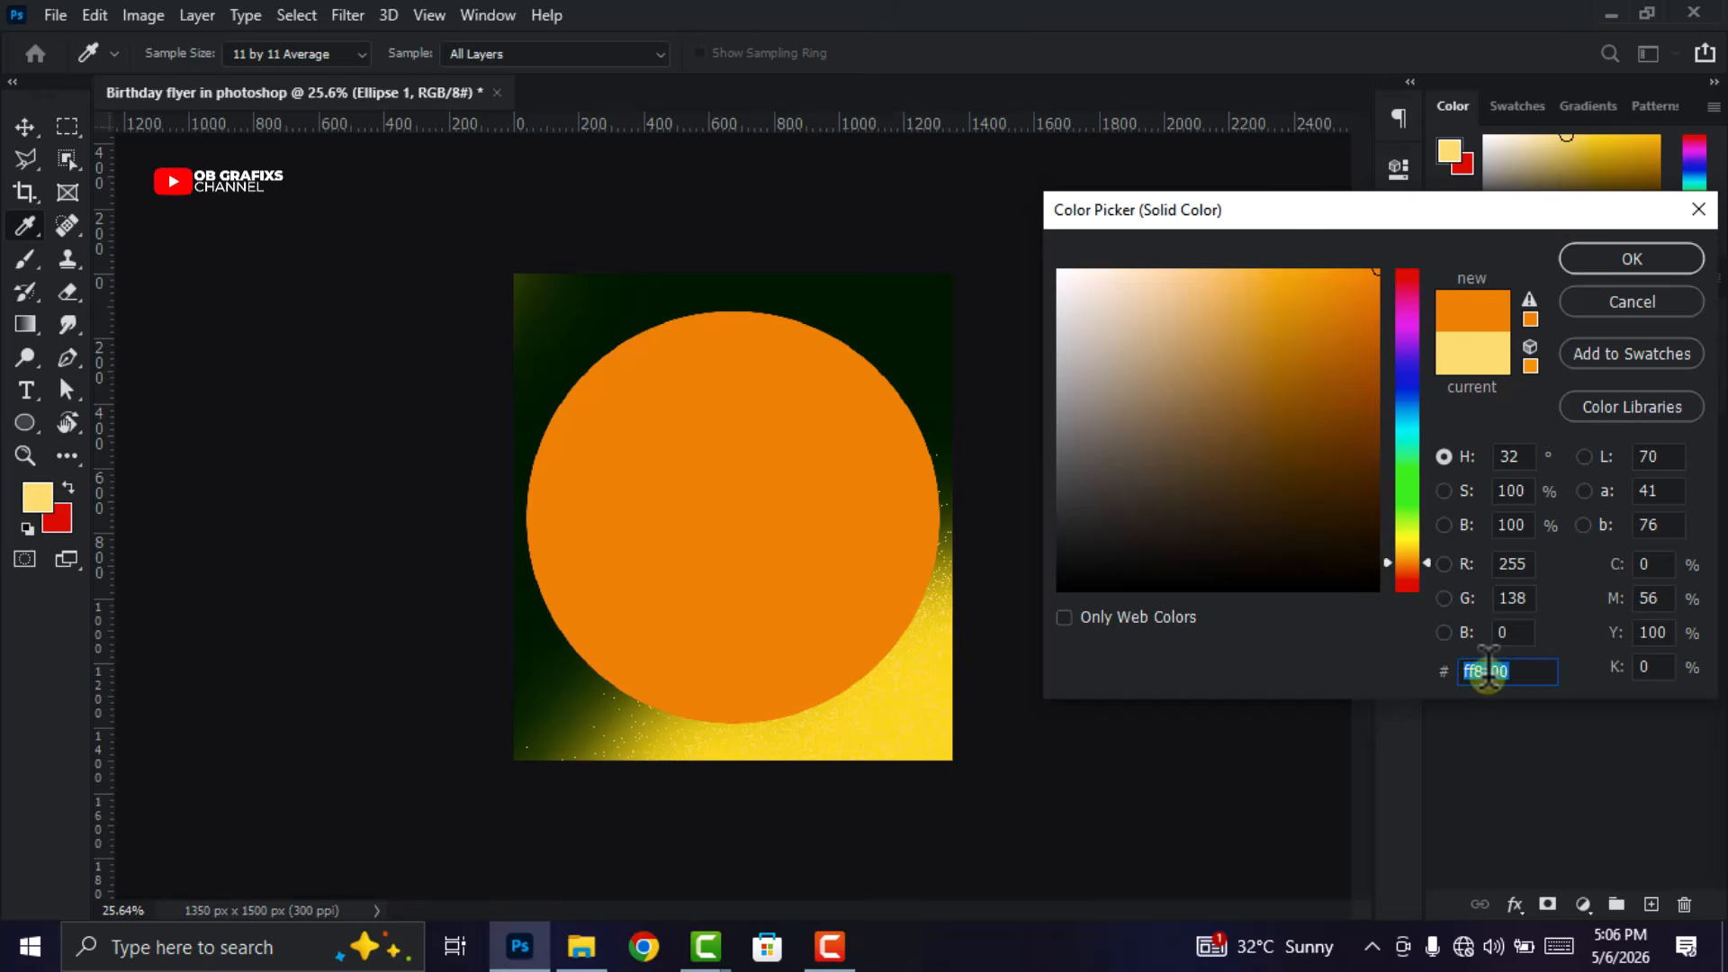
pyautogui.click(1636, 258)
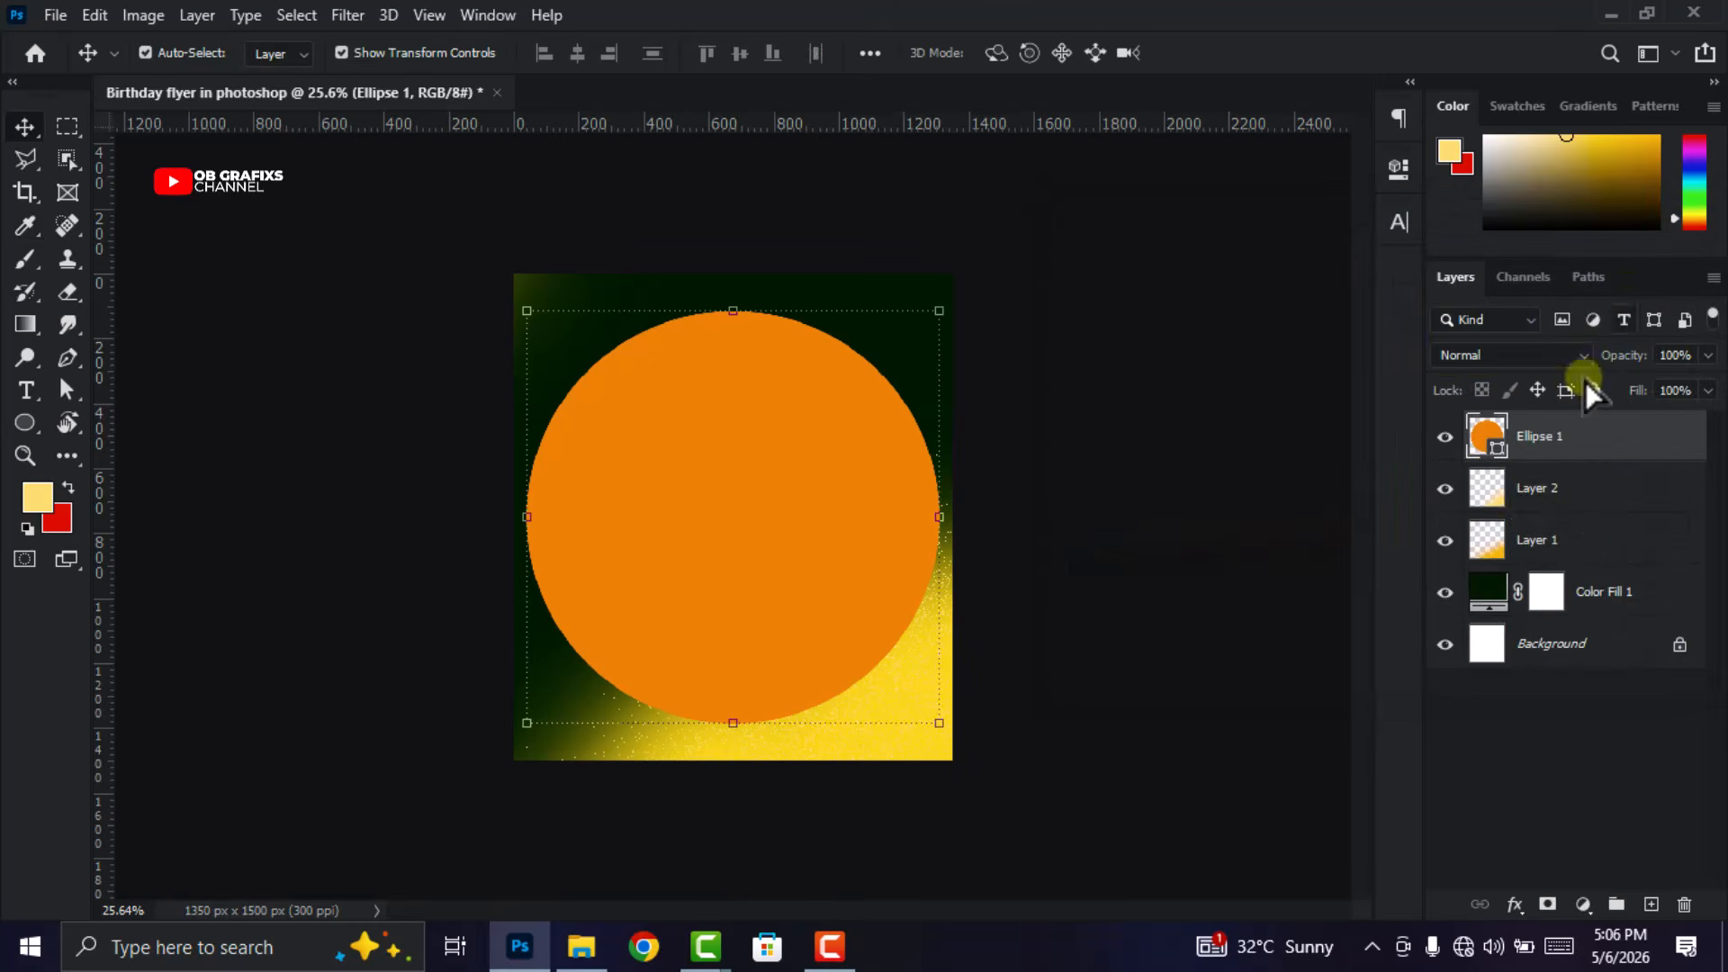
# Rasterize the orange circle and erase its centre with a 1457 px Soft Round eraser, leaving a soft-edged ring.
pyautogui.rightClick(1562, 441)
pyautogui.click(1328, 396)
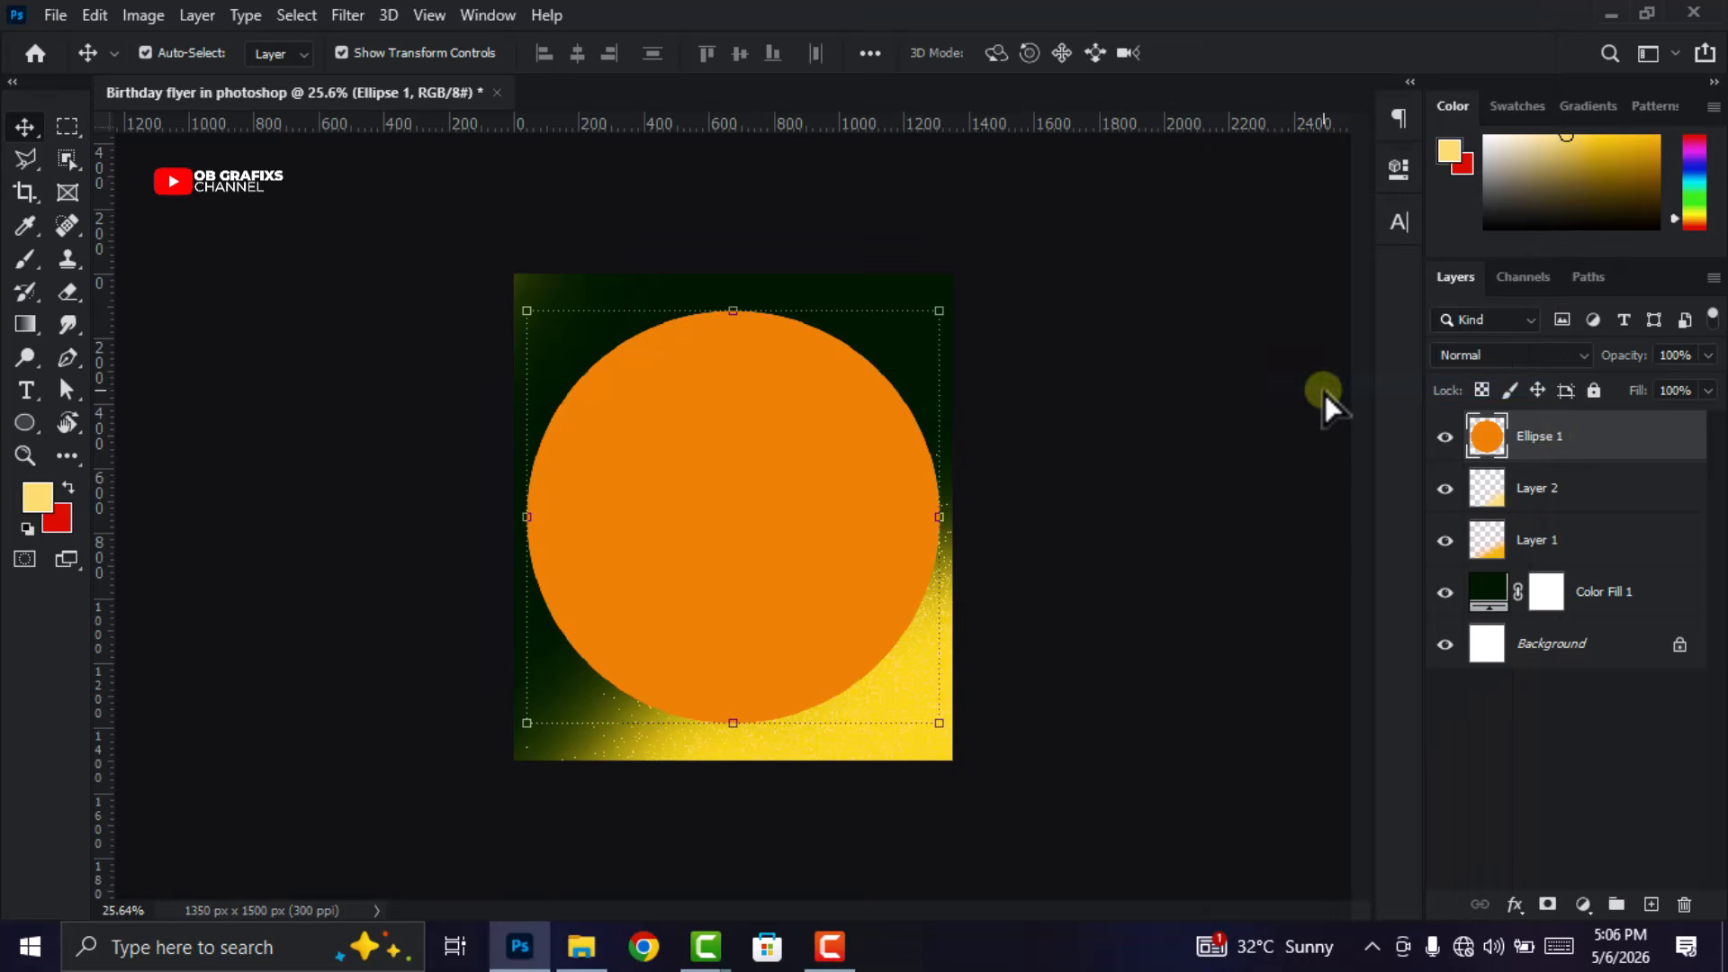
pyautogui.click(74, 295)
pyautogui.click(171, 293)
pyautogui.rightClick(718, 505)
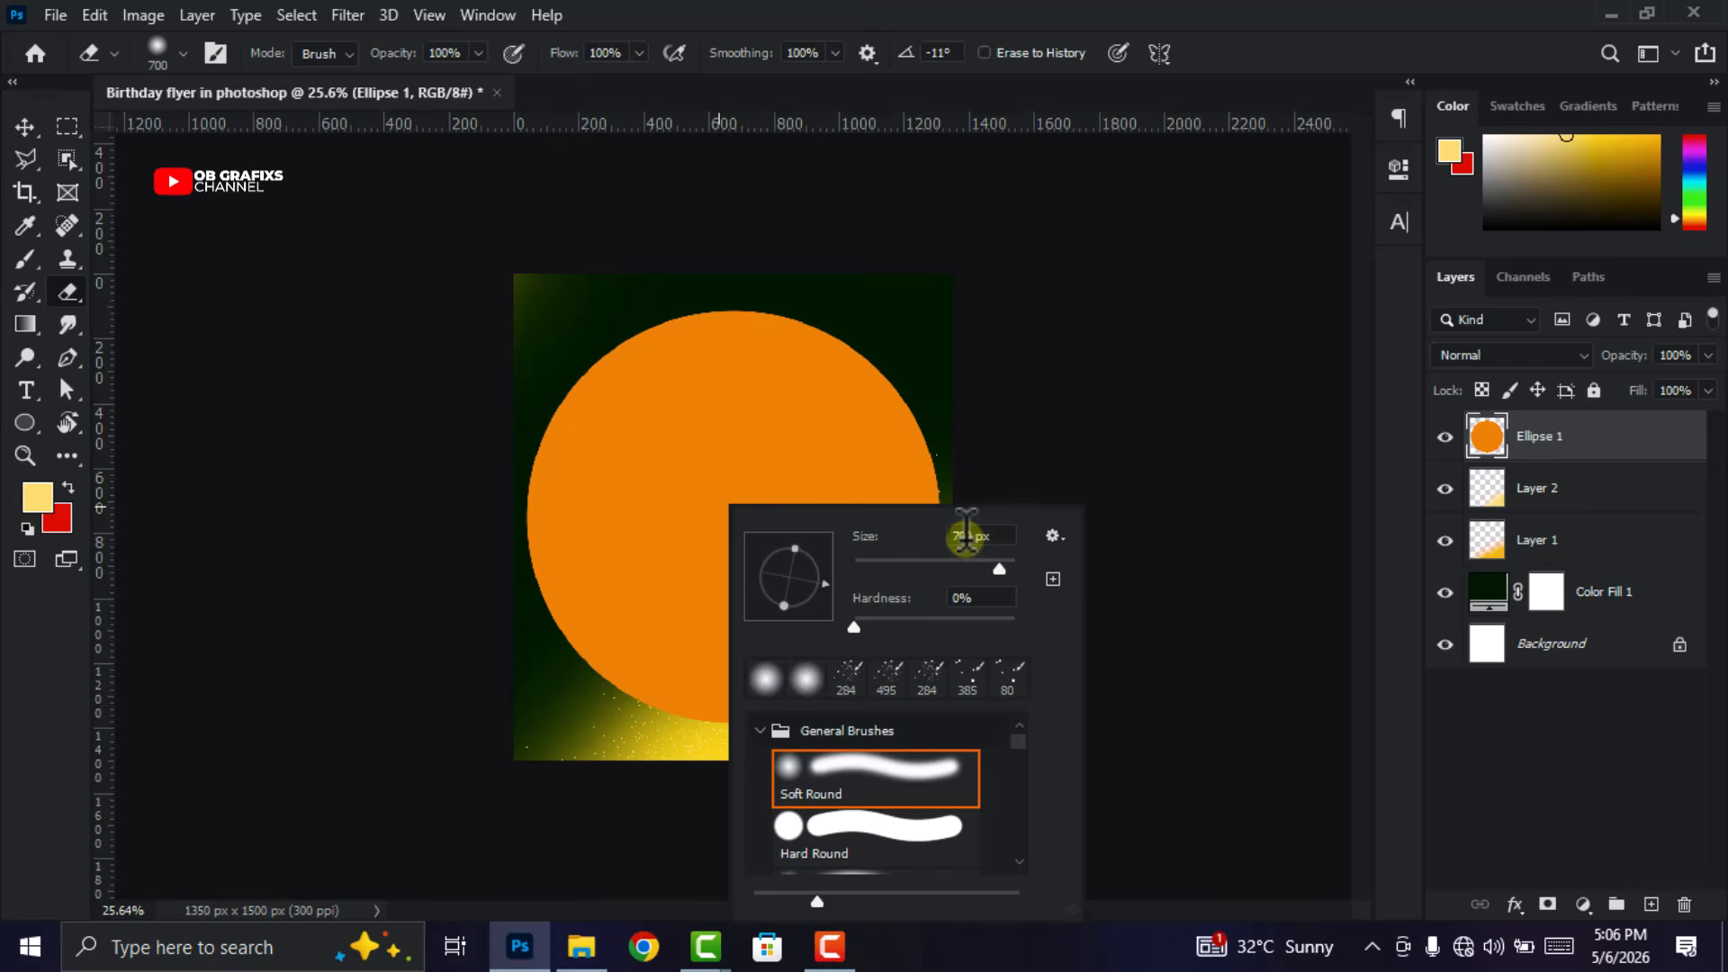
pyautogui.click(968, 533)
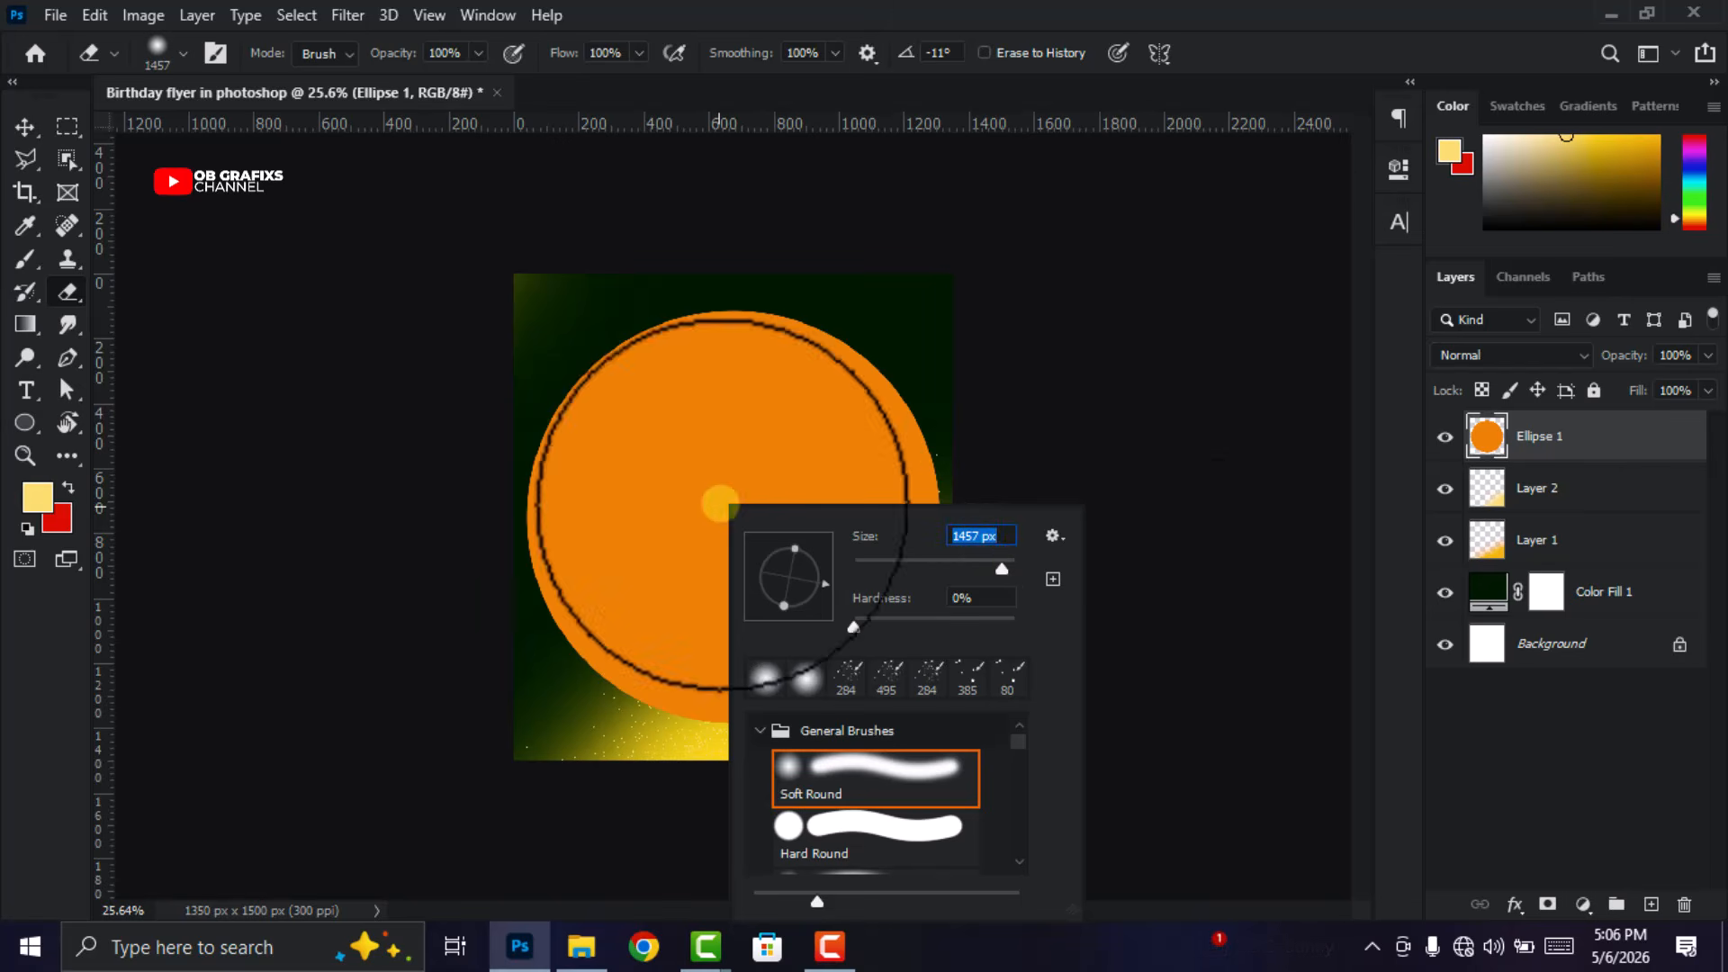
pyautogui.click(1283, 34)
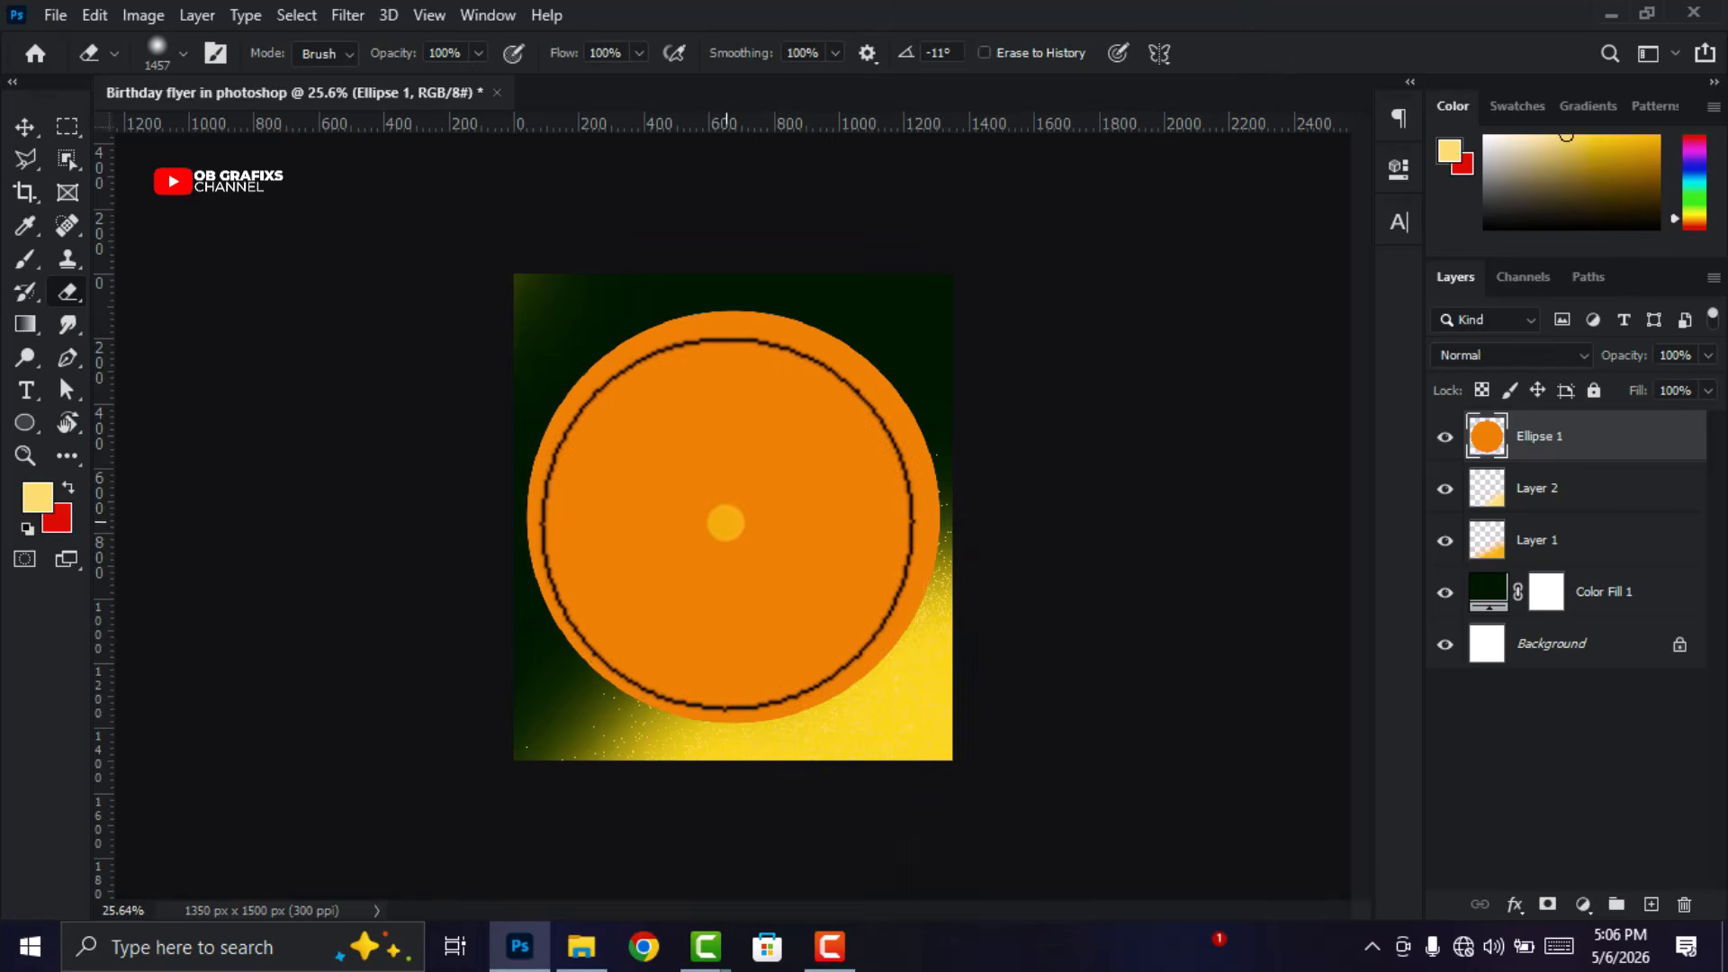
pyautogui.click(731, 520)
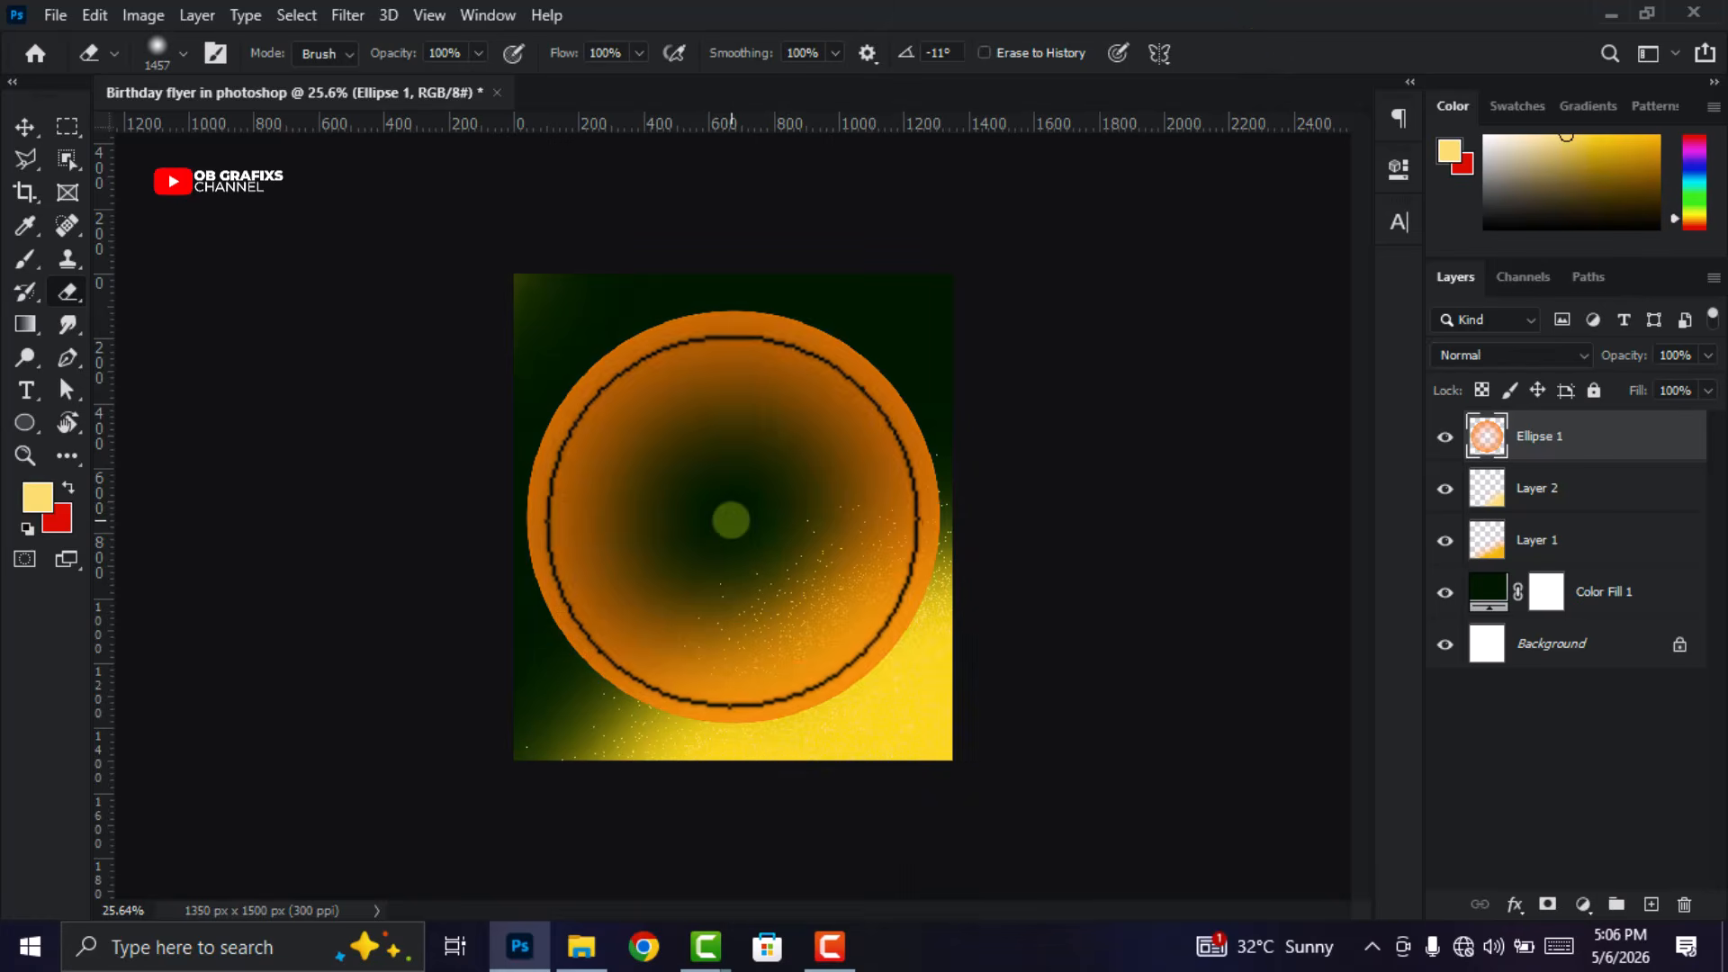
pyautogui.click(731, 520)
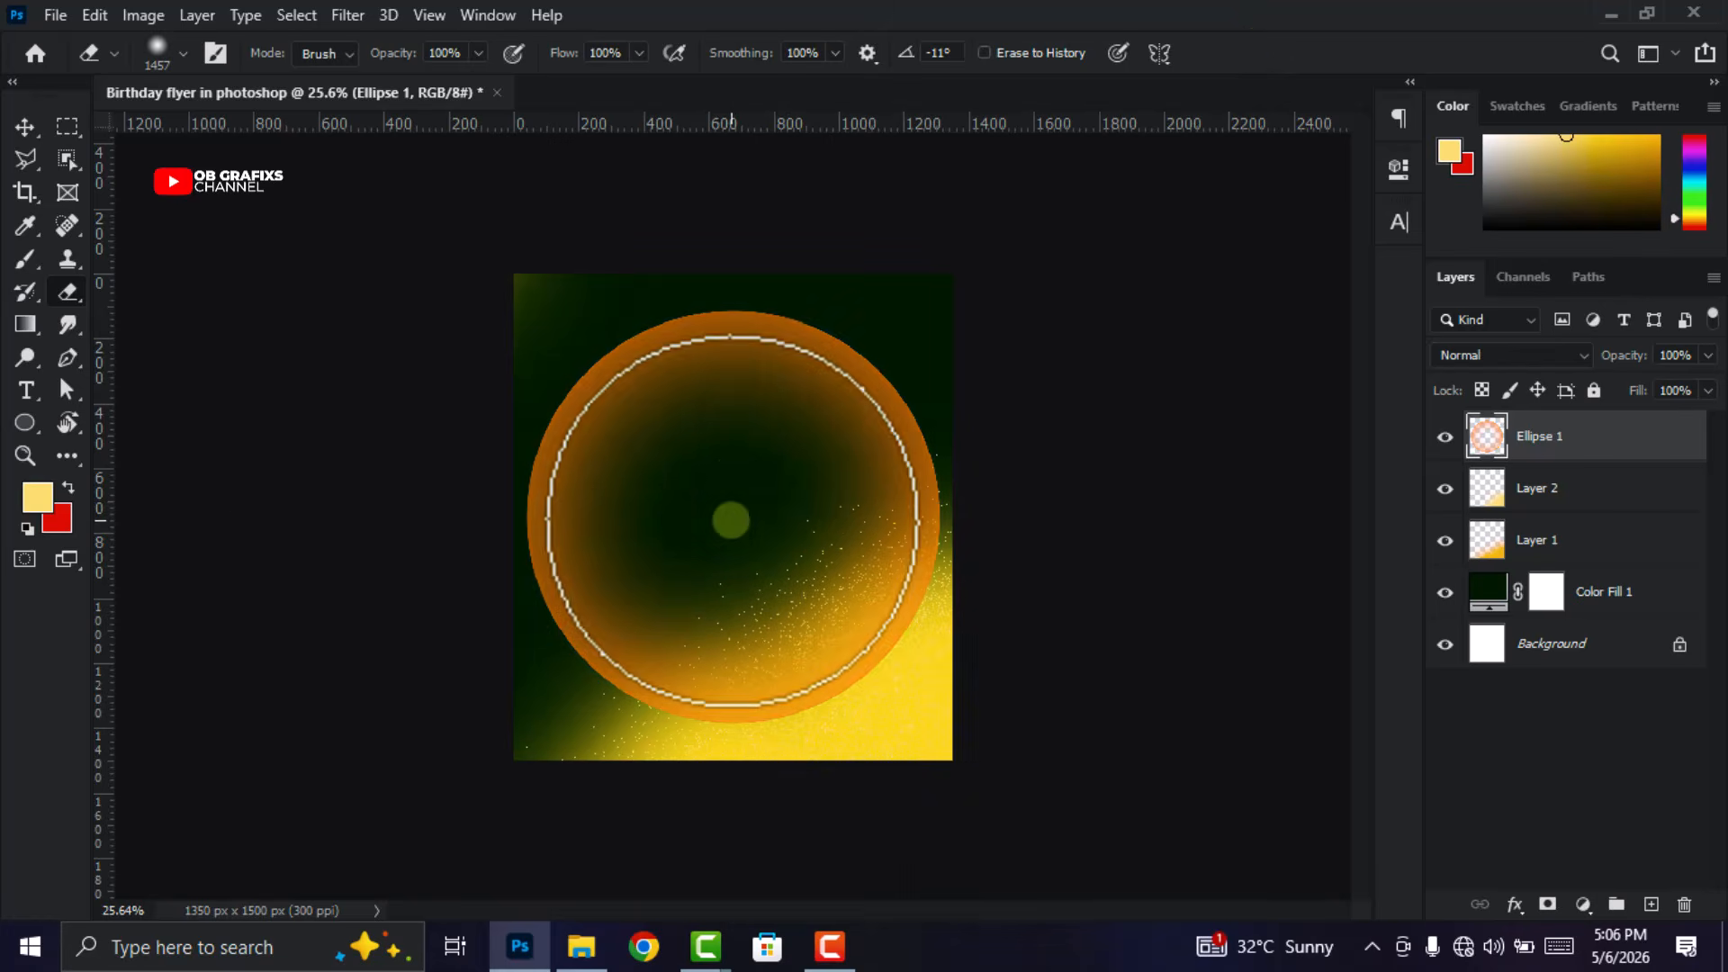
# Duplicate the orange ring and shrink the copy to about 82%, centred inside the original.
pyautogui.click(25, 127)
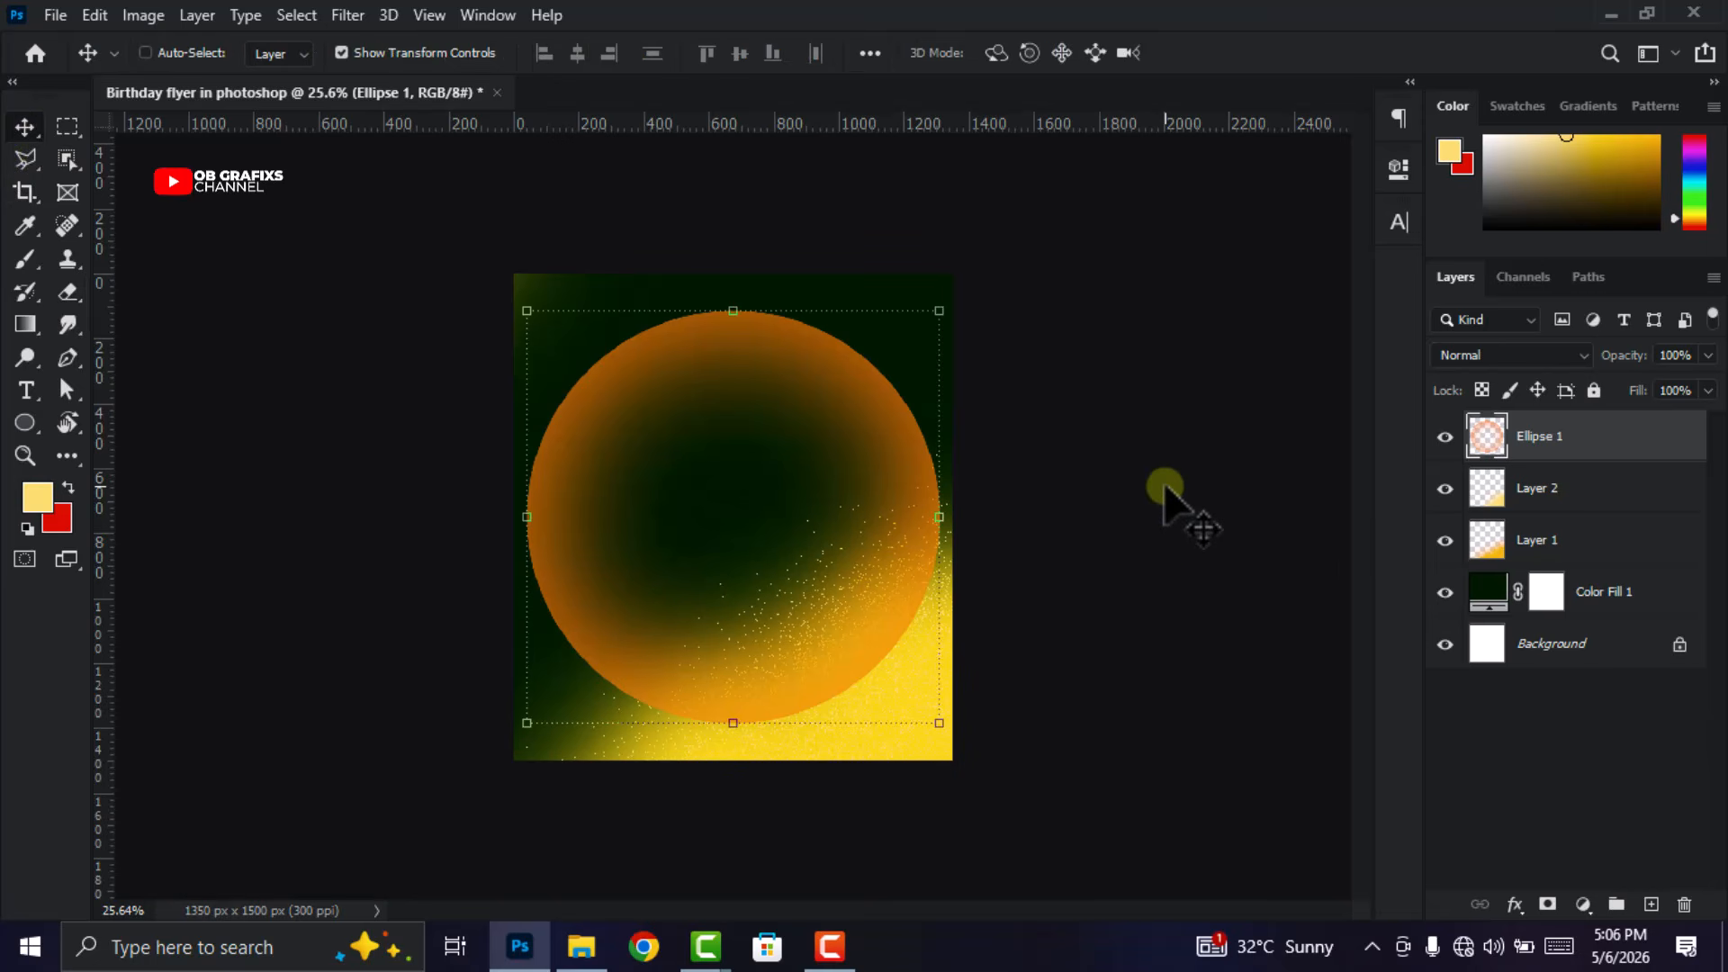
pyautogui.hotkey('ctrl', 'j')
pyautogui.moveTo(939, 723); pyautogui.dragTo(877, 649)
pyautogui.moveTo(788, 554); pyautogui.dragTo(819, 592)
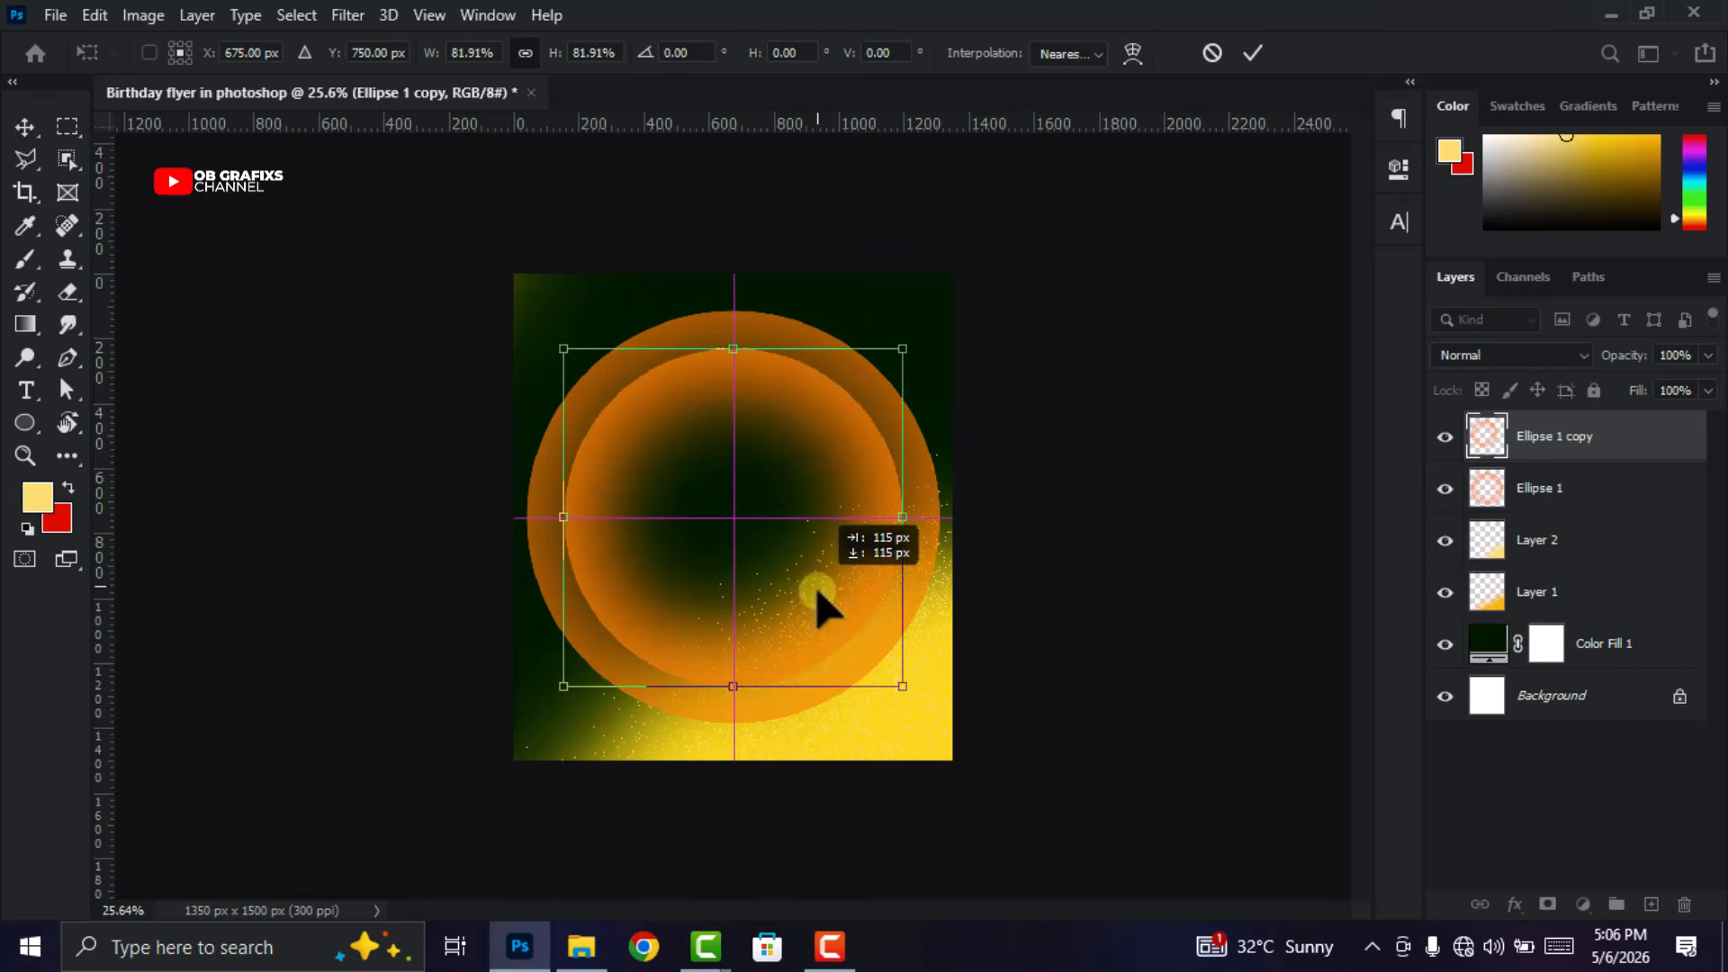
pyautogui.click(1254, 54)
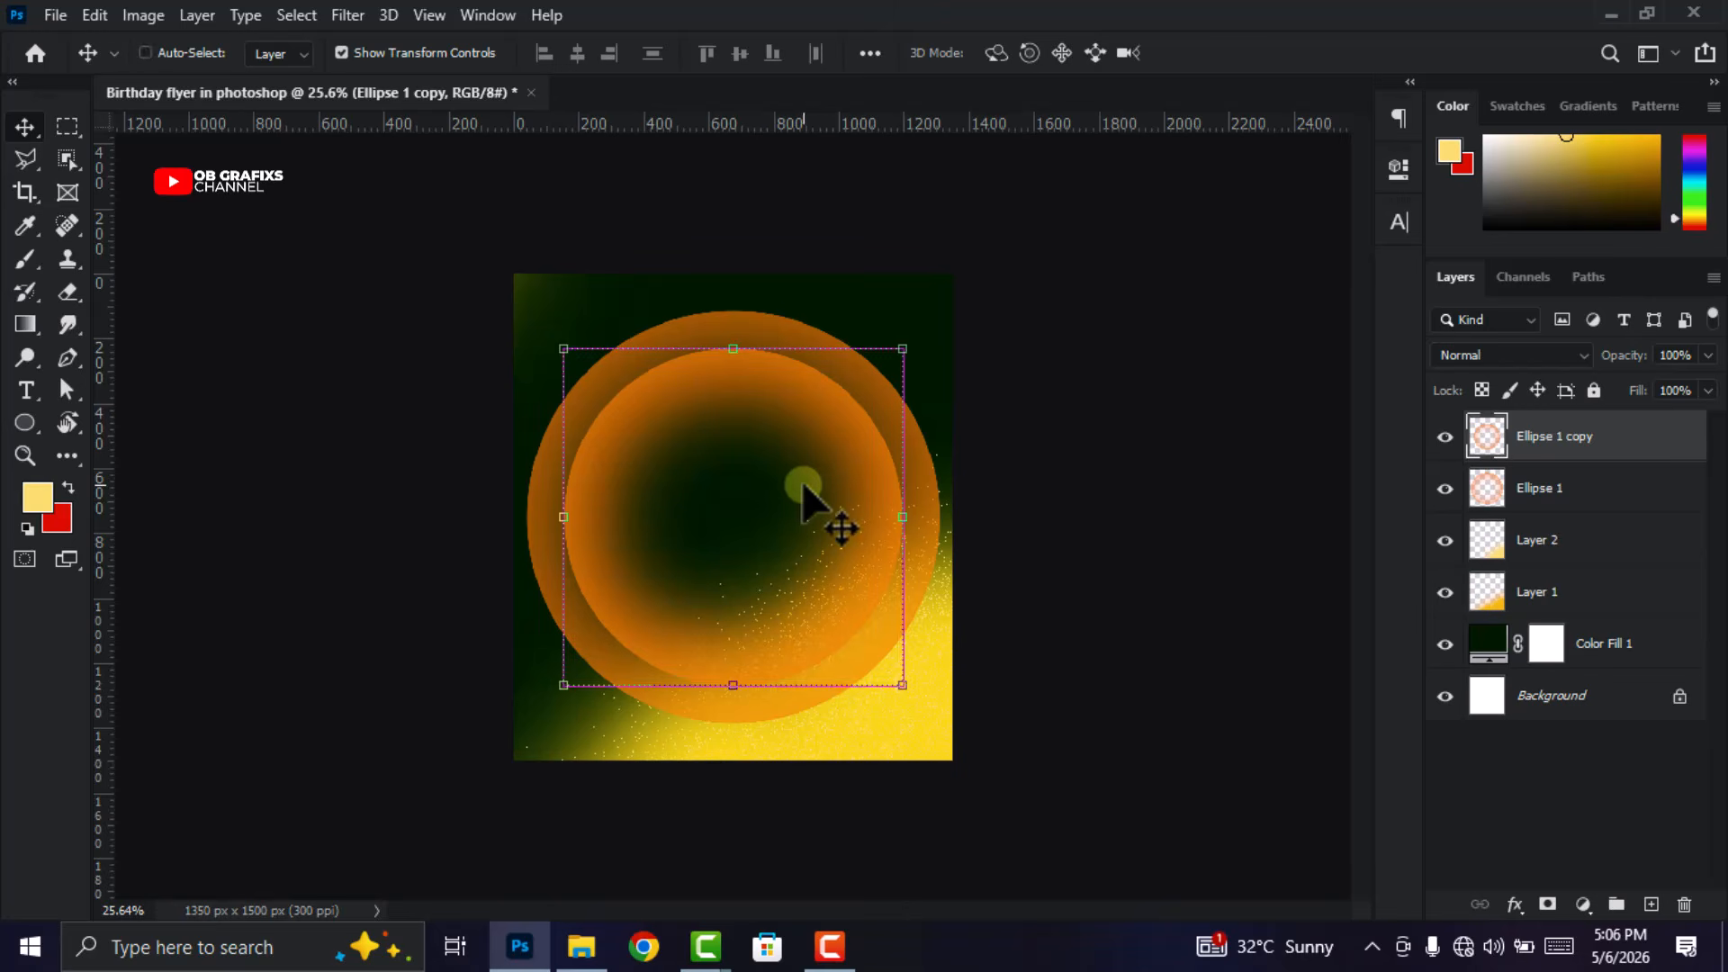
# Duplicate the inner ring again and scale the new copy to about 80%, centred inside the other two rings.
pyautogui.hotkey('ctrl', 'j')
pyautogui.moveTo(901, 685); pyautogui.dragTo(826, 624)
pyautogui.moveTo(781, 572); pyautogui.dragTo(808, 600)
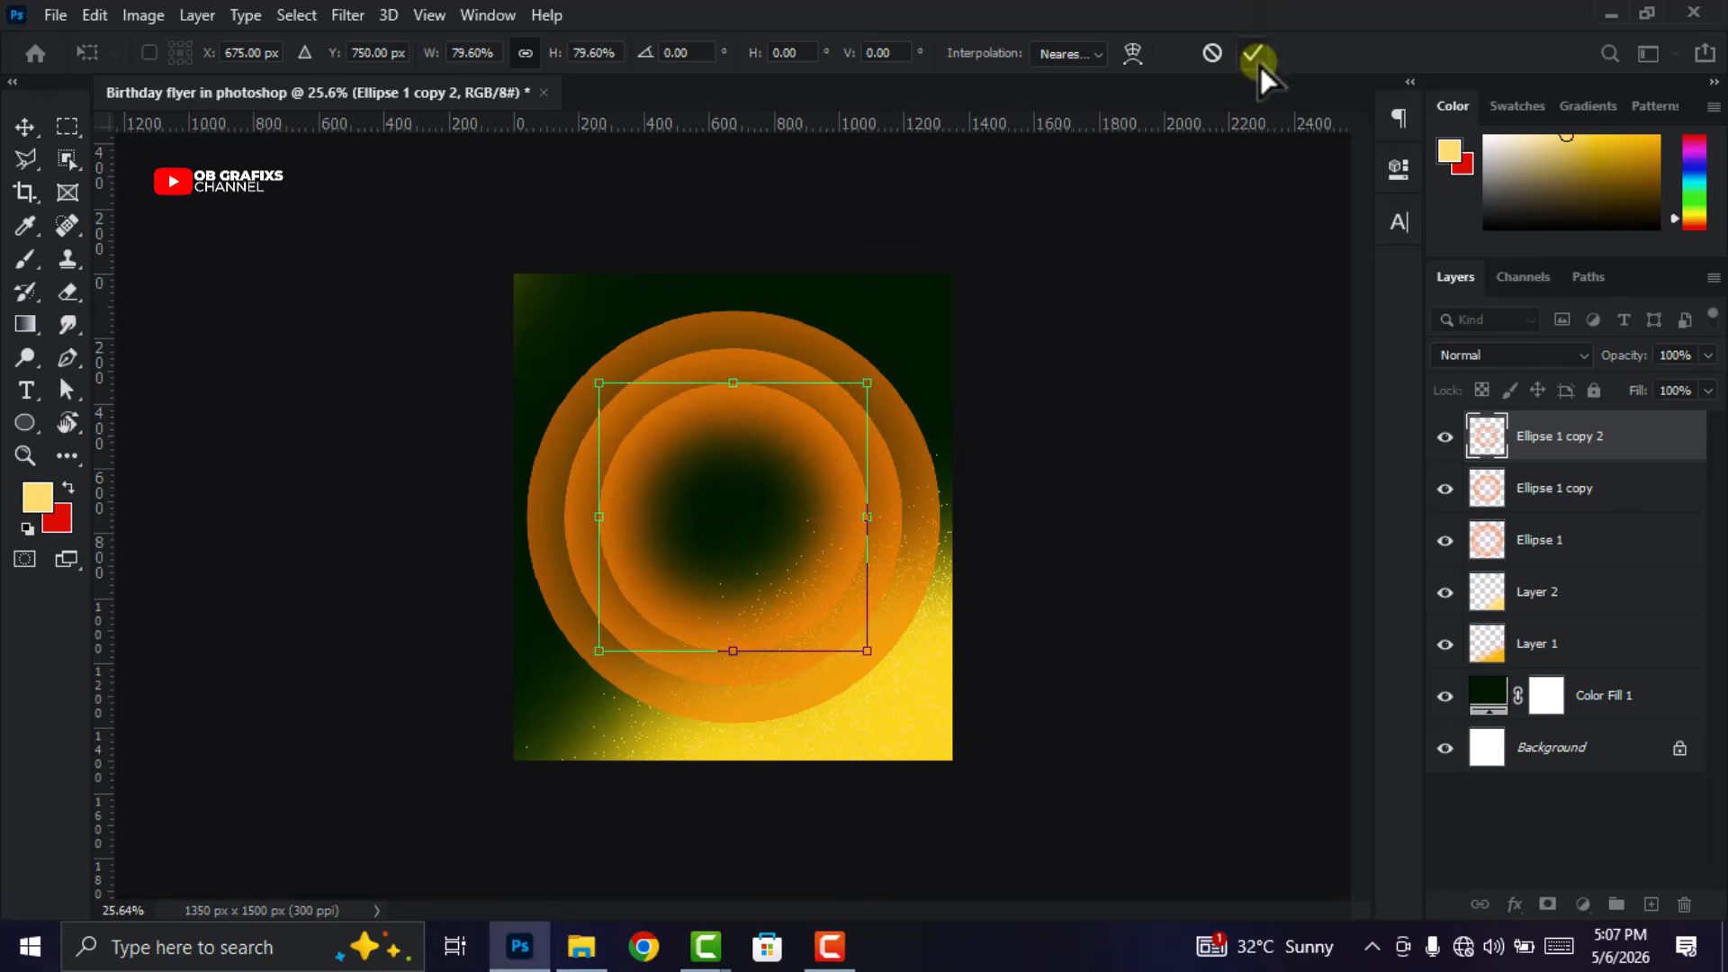
pyautogui.click(1259, 63)
# Merge the three ring layers into one layer.
pyautogui.click(1559, 540)
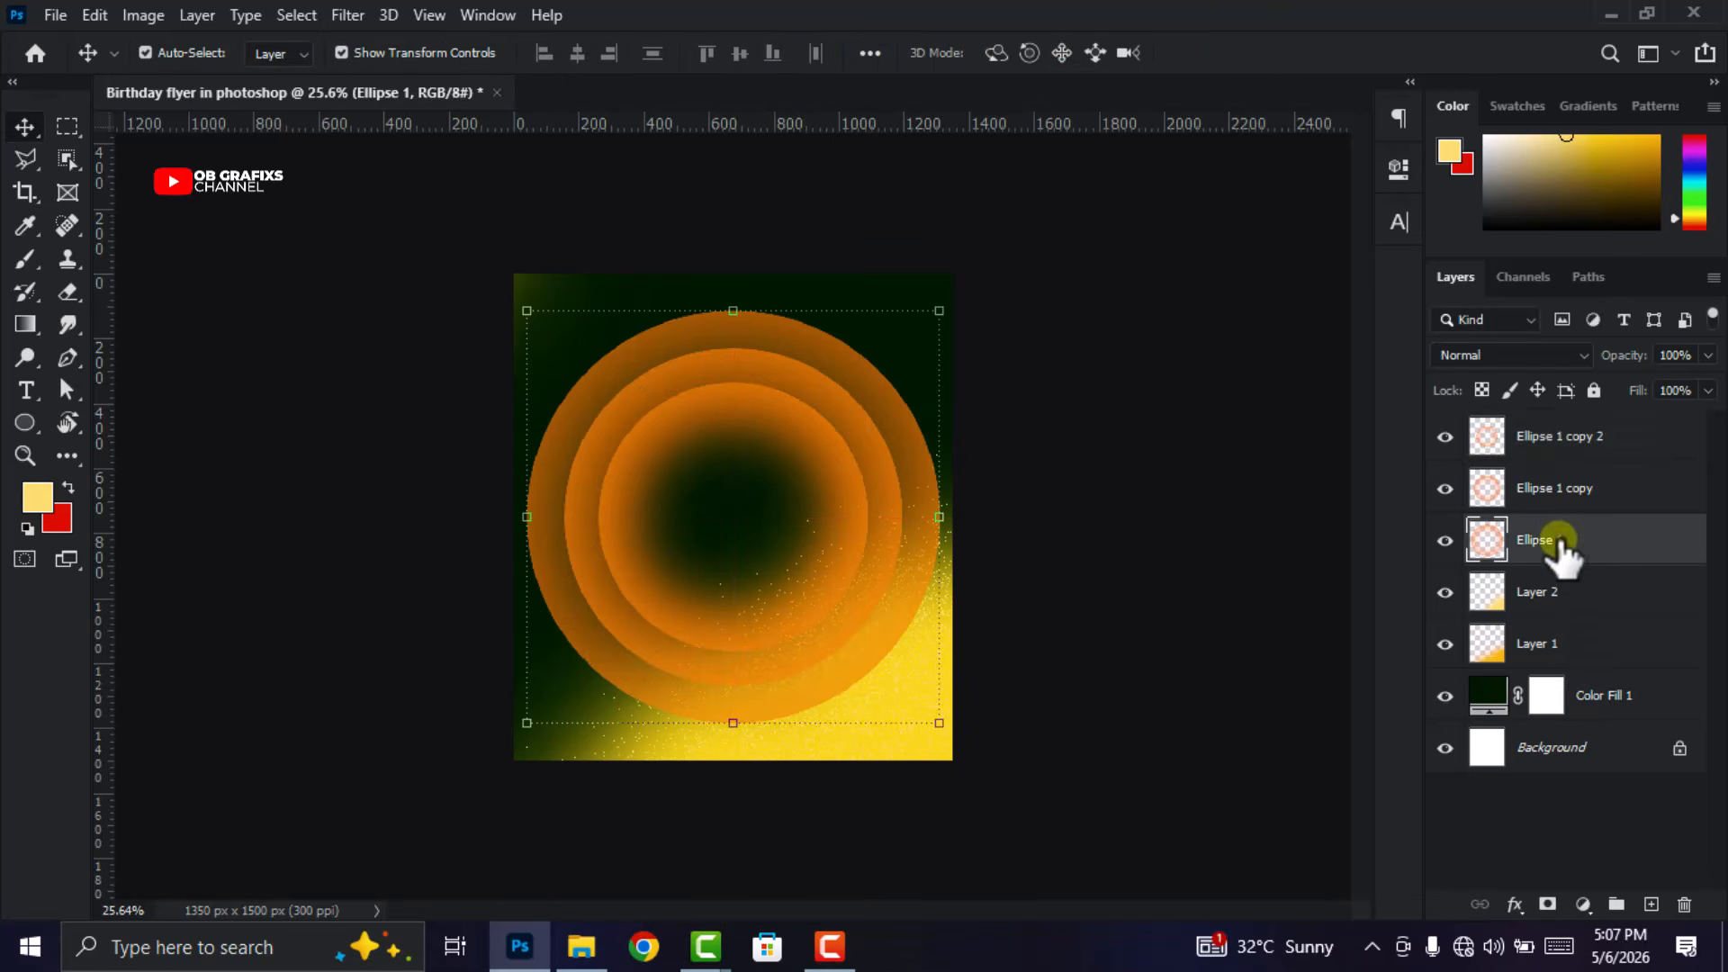
pyautogui.keyDown('shift'); pyautogui.click(1531, 439); pyautogui.keyUp('shift')
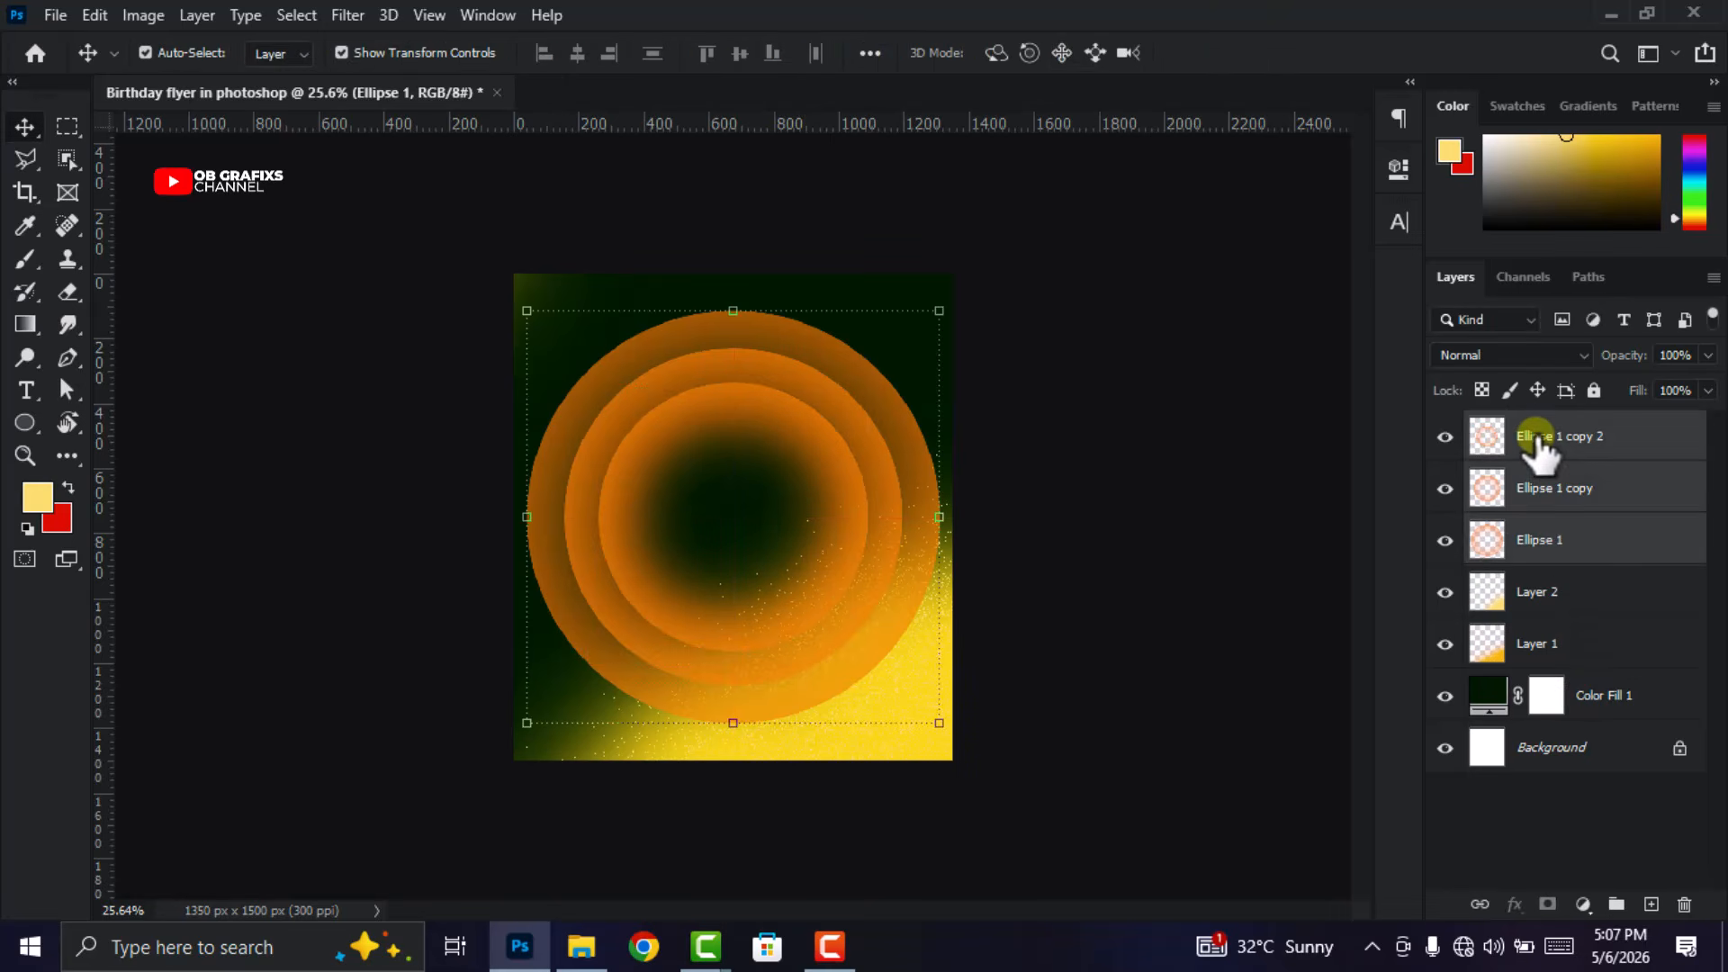
pyautogui.rightClick(1589, 545)
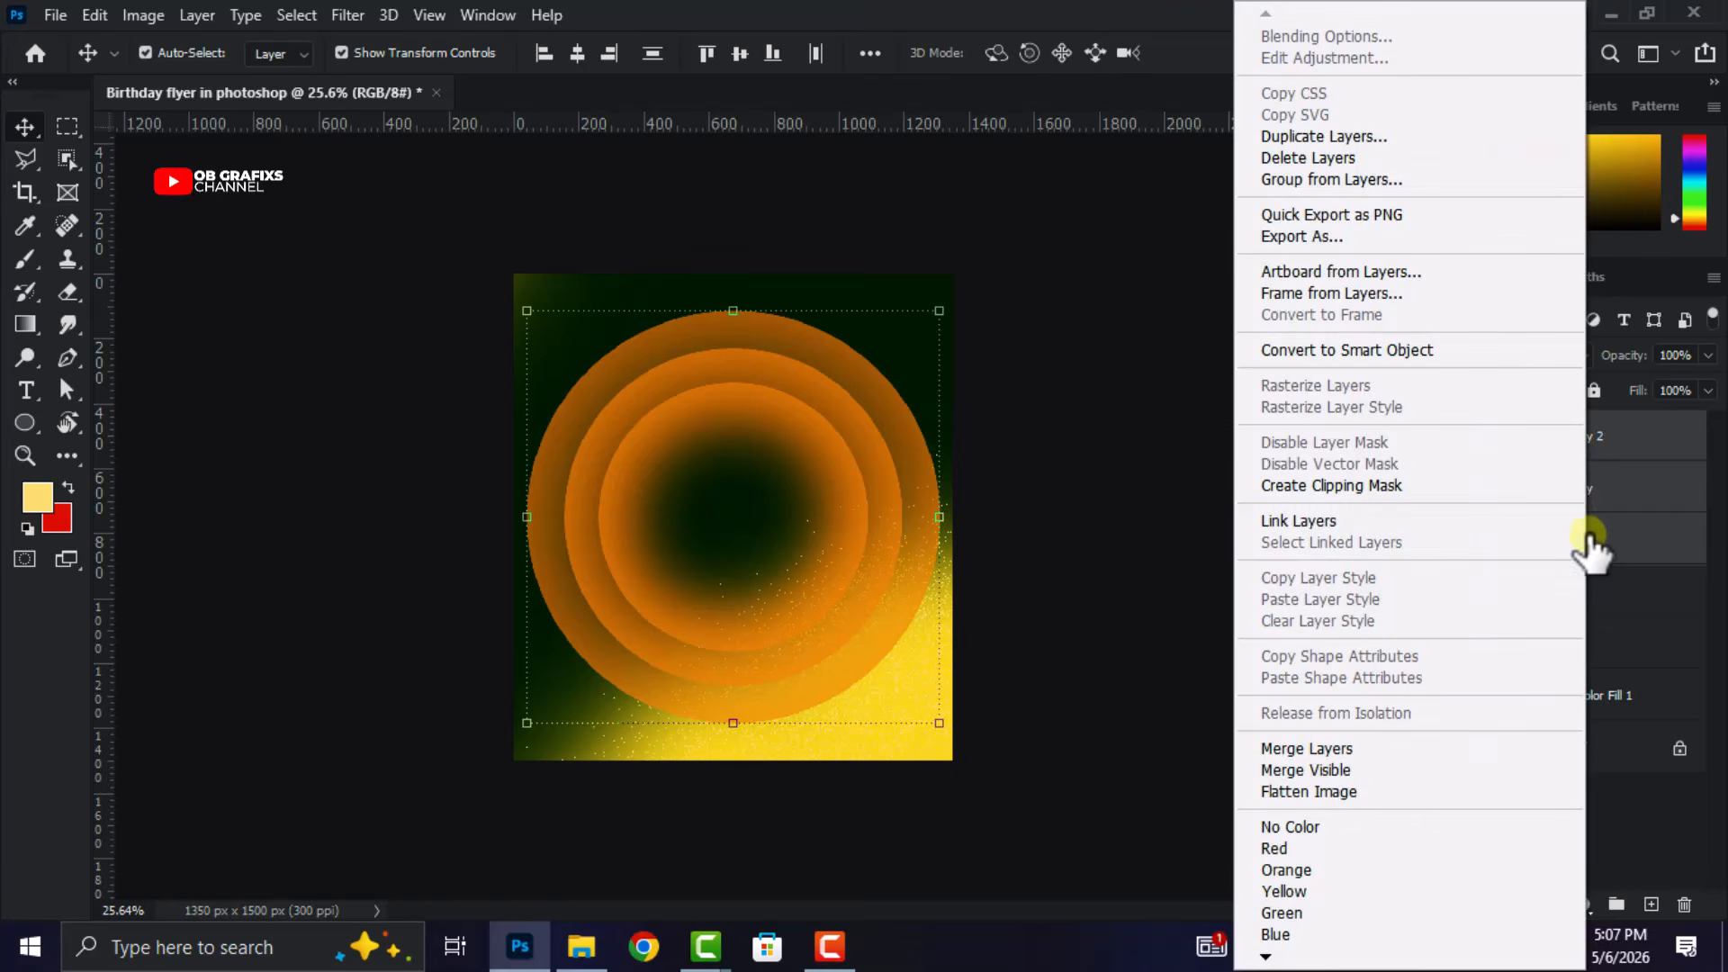
pyautogui.click(1332, 755)
# Enlarge the merged rings to about 128% and shift them down, centred horizontally, so they extend past the canvas sides.
pyautogui.moveTo(729, 725); pyautogui.dragTo(735, 832)
pyautogui.moveTo(766, 628); pyautogui.dragTo(771, 618)
pyautogui.click(1253, 52)
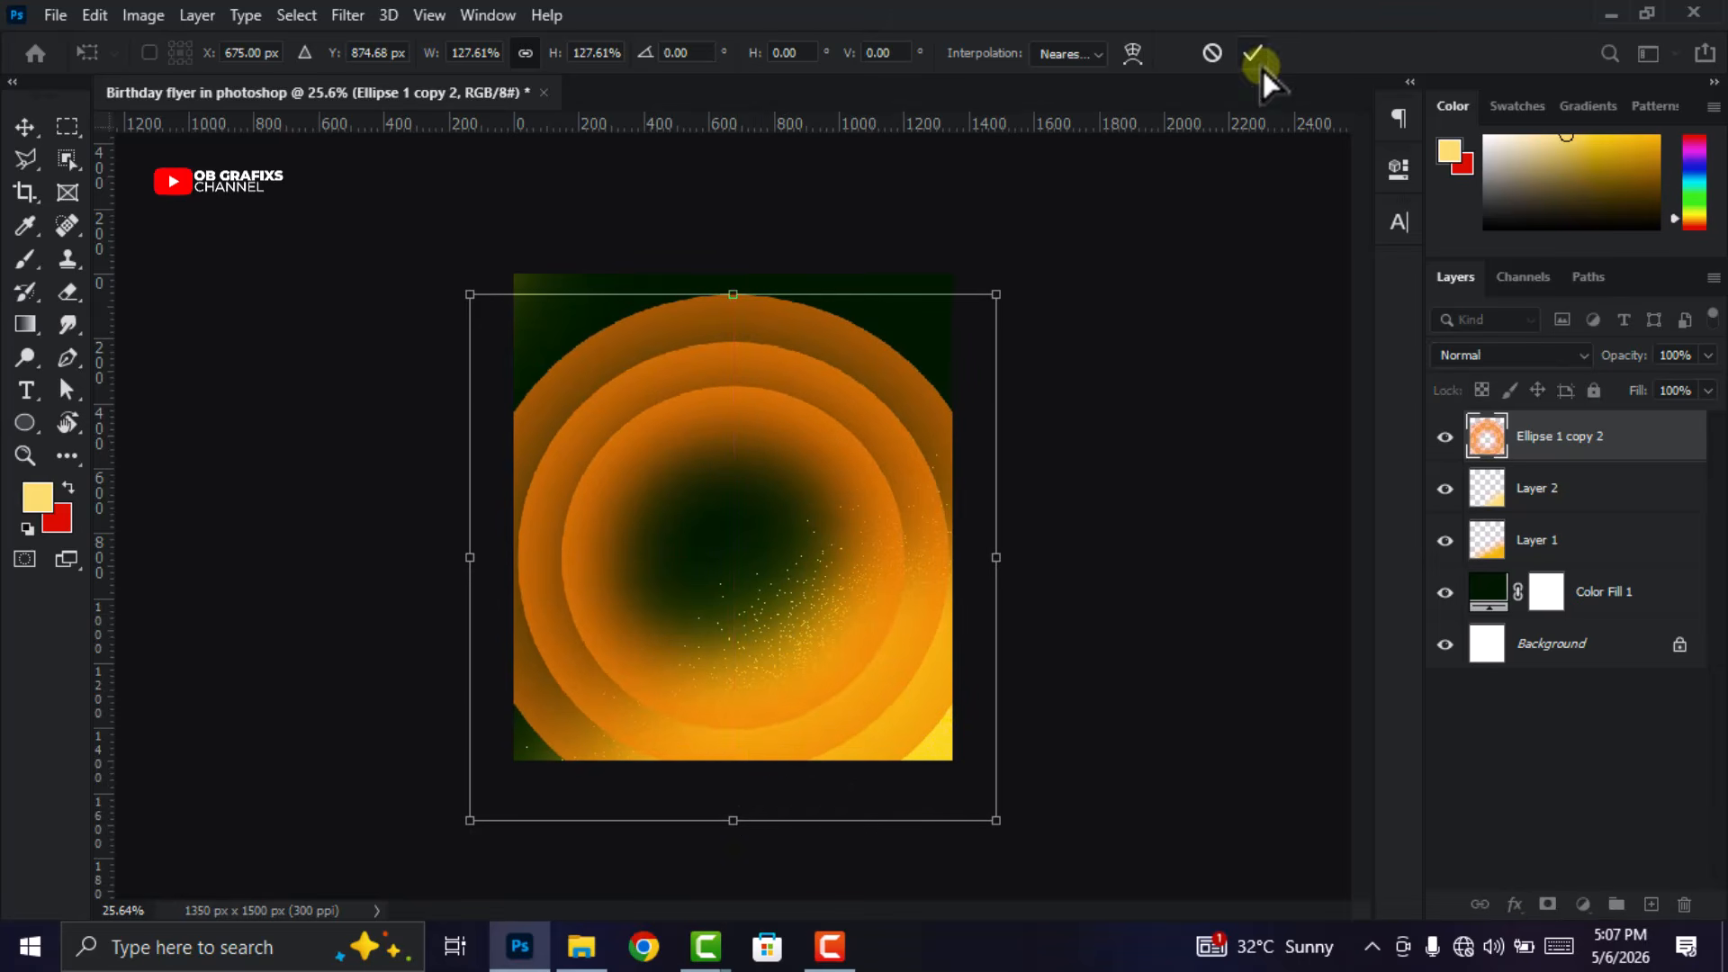
# Erase the lower part of the merged rings with the 1457 px soft eraser so they fade into the yellow glow.
pyautogui.click(68, 299)
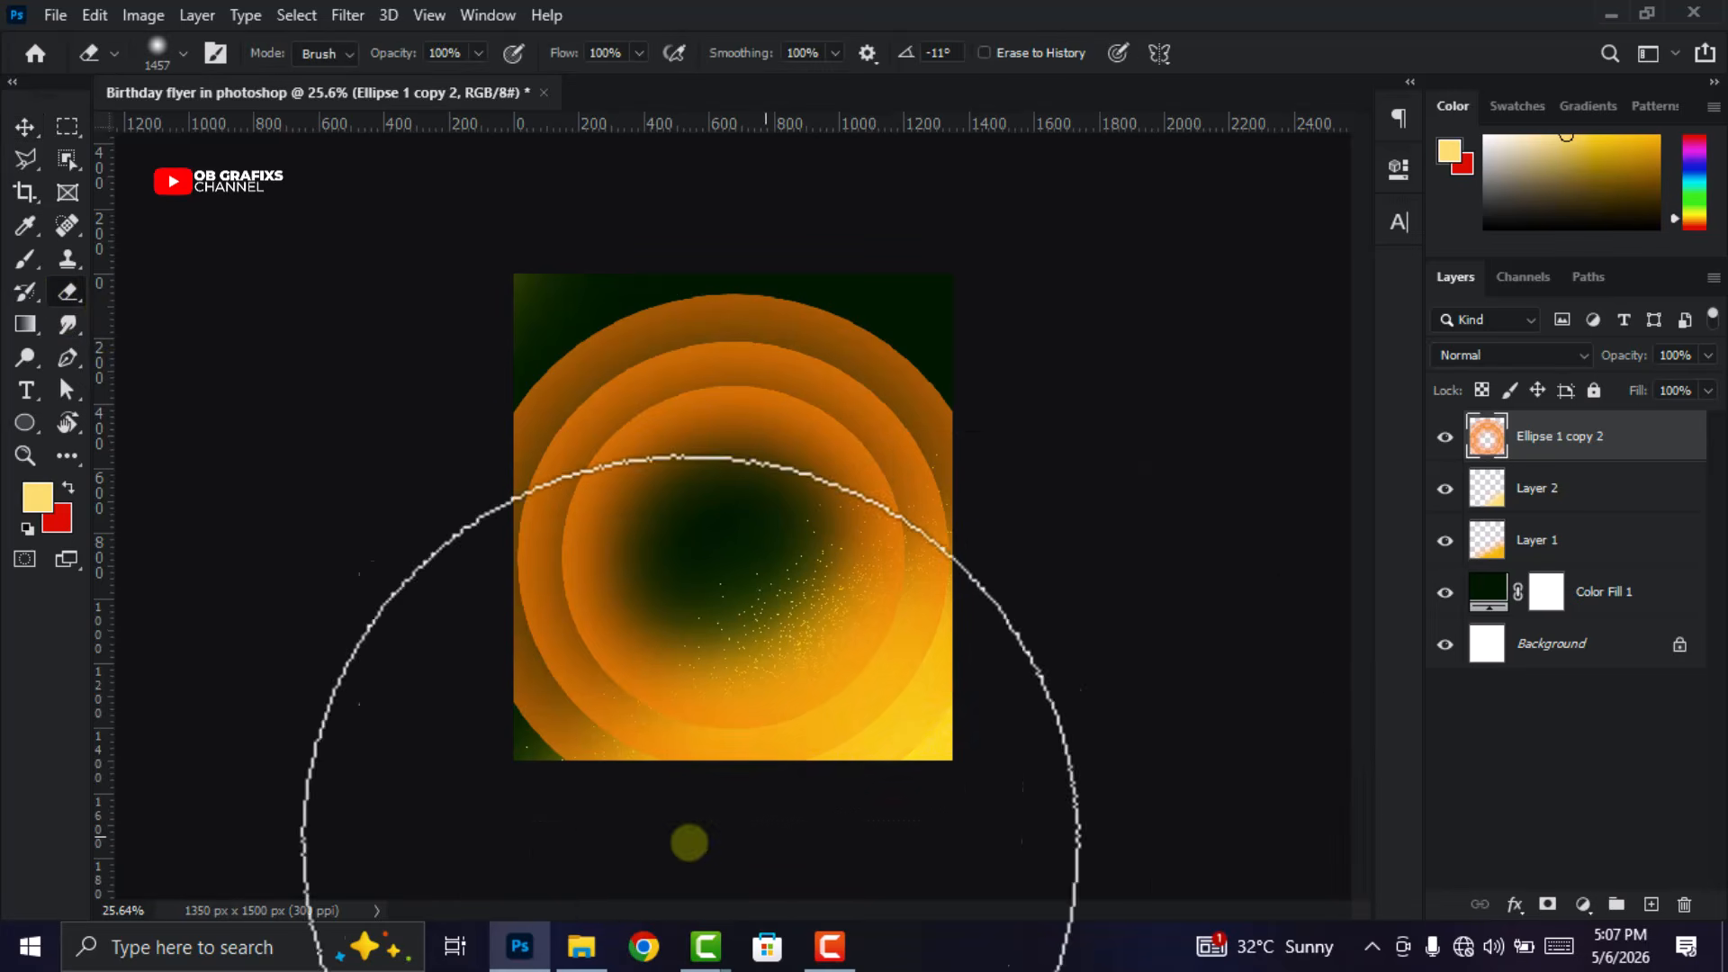
pyautogui.moveTo(224, 844)
pyautogui.mouseDown()
pyautogui.moveTo(1042, 811)
pyautogui.moveTo(887, 814)
pyautogui.moveTo(702, 848)
pyautogui.moveTo(768, 763)
pyautogui.mouseUp()
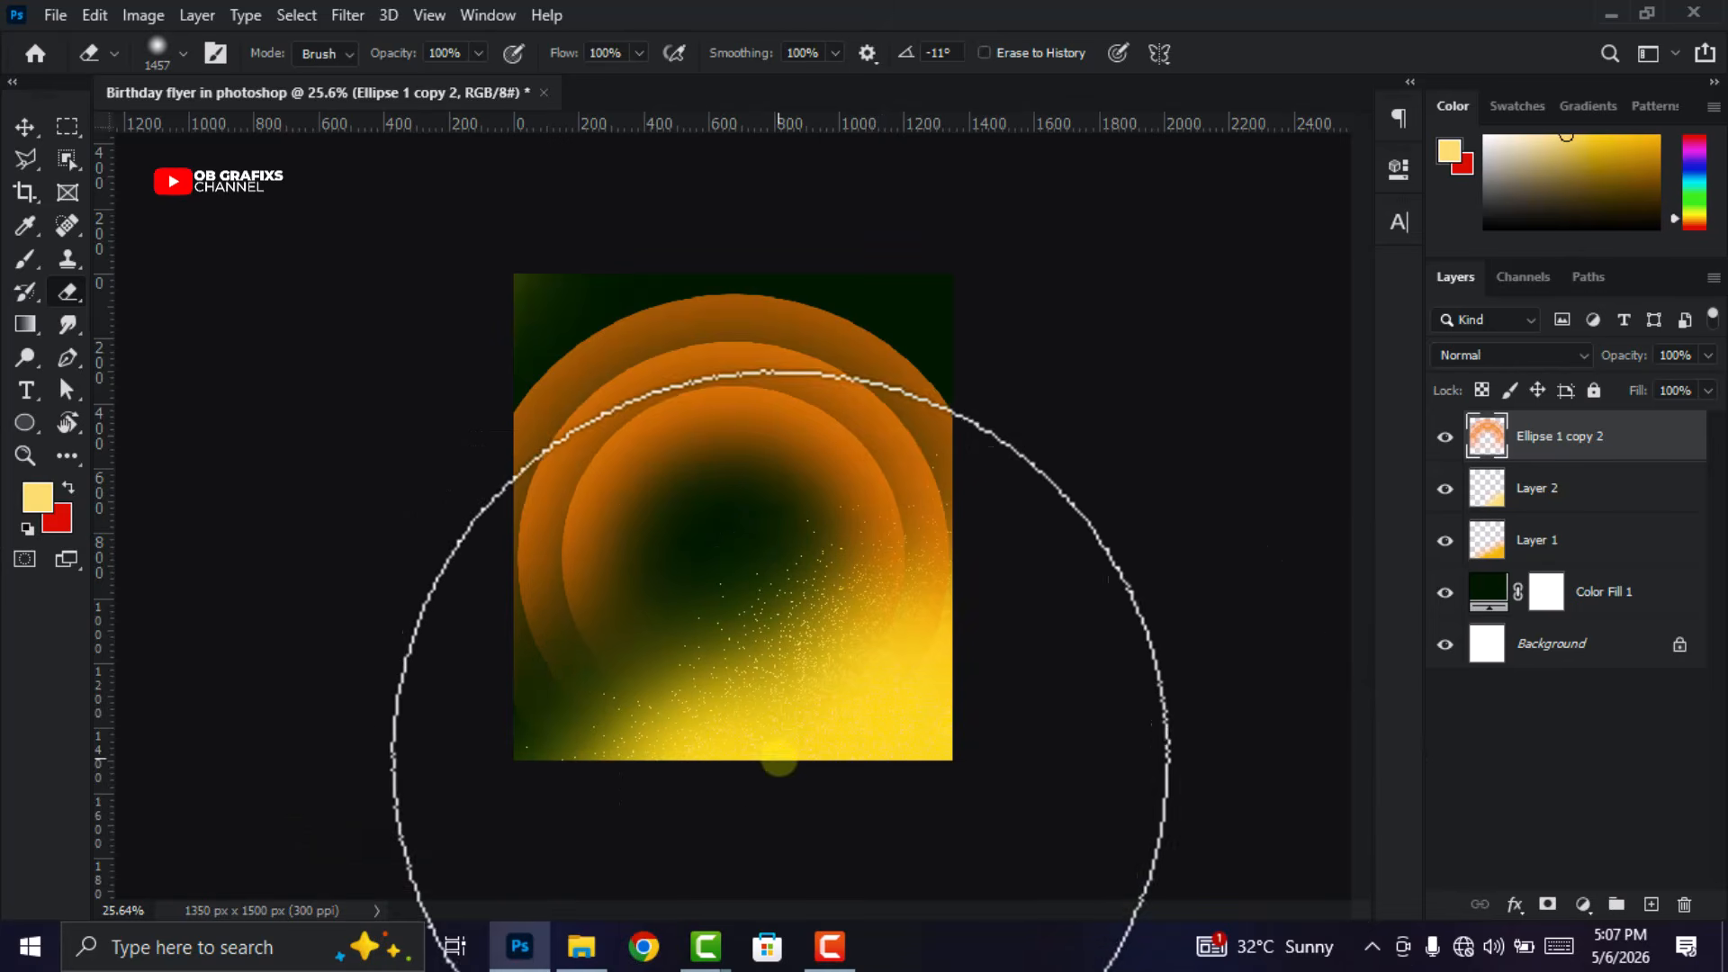
pyautogui.click(24, 127)
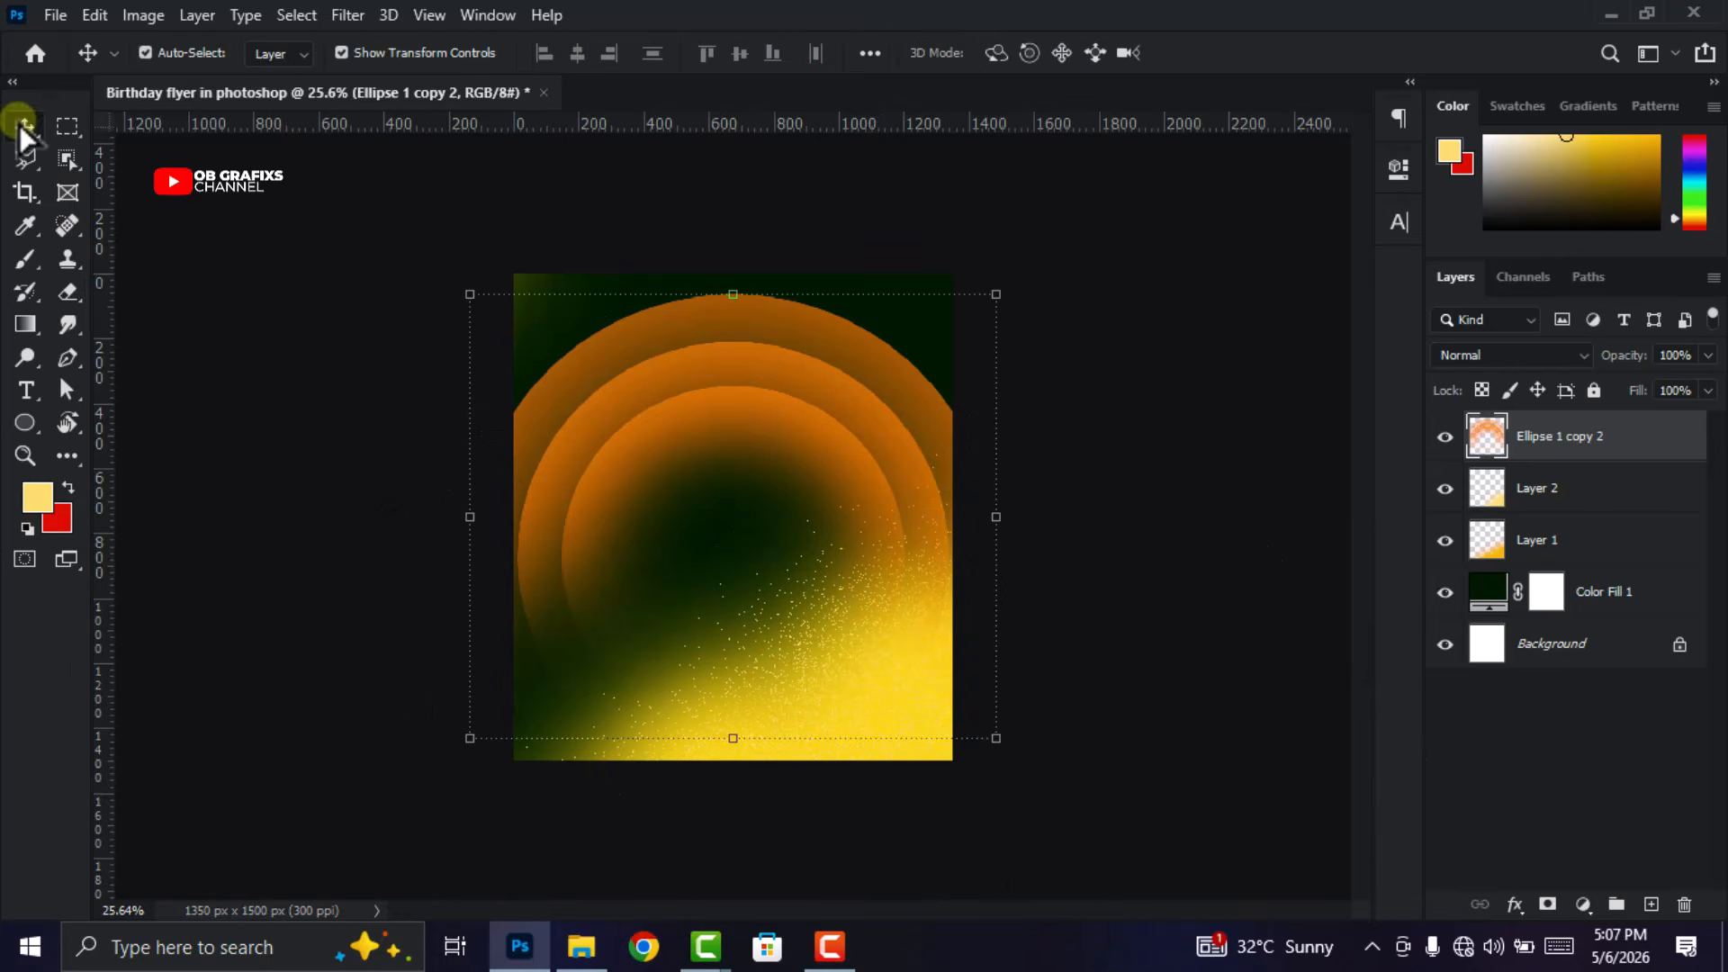
# Move the rings up to the canvas's top edge and enlarge them to about 107%.
pyautogui.moveTo(771, 467); pyautogui.dragTo(770, 368)
pyautogui.moveTo(733, 717); pyautogui.dragTo(736, 750)
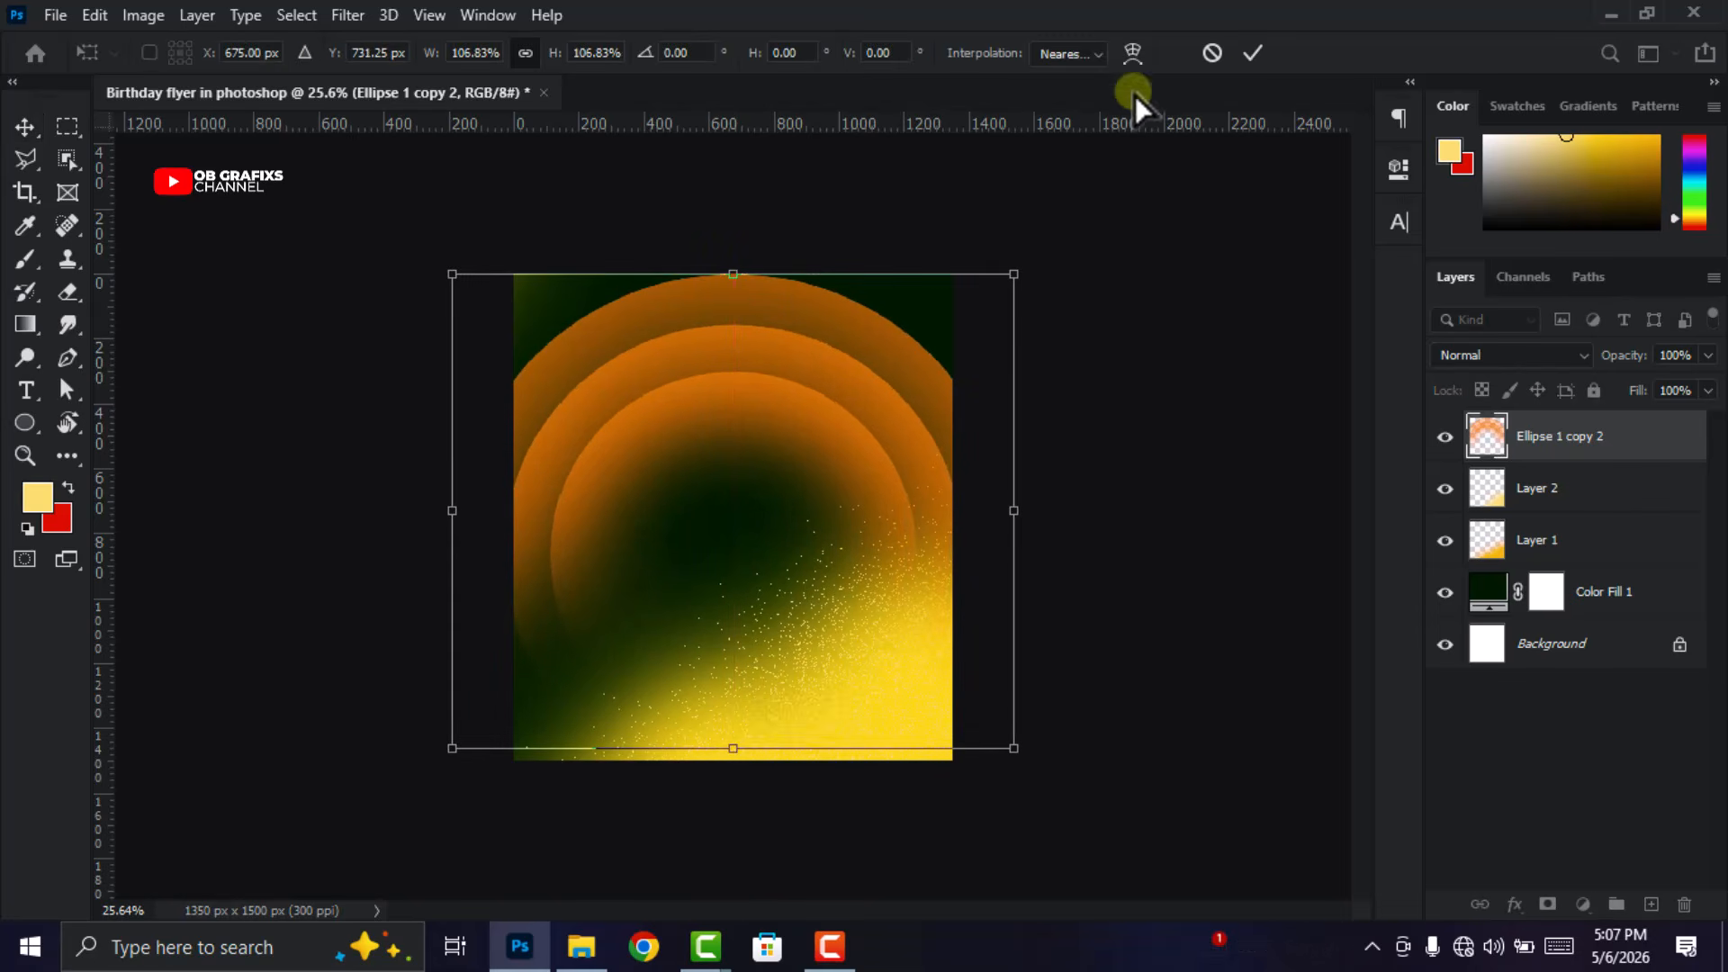
pyautogui.click(1253, 51)
# Set the rings layer to the Linear Burn blend mode and enlarge it to about 125% from the canvas's top edge.
pyautogui.click(1525, 357)
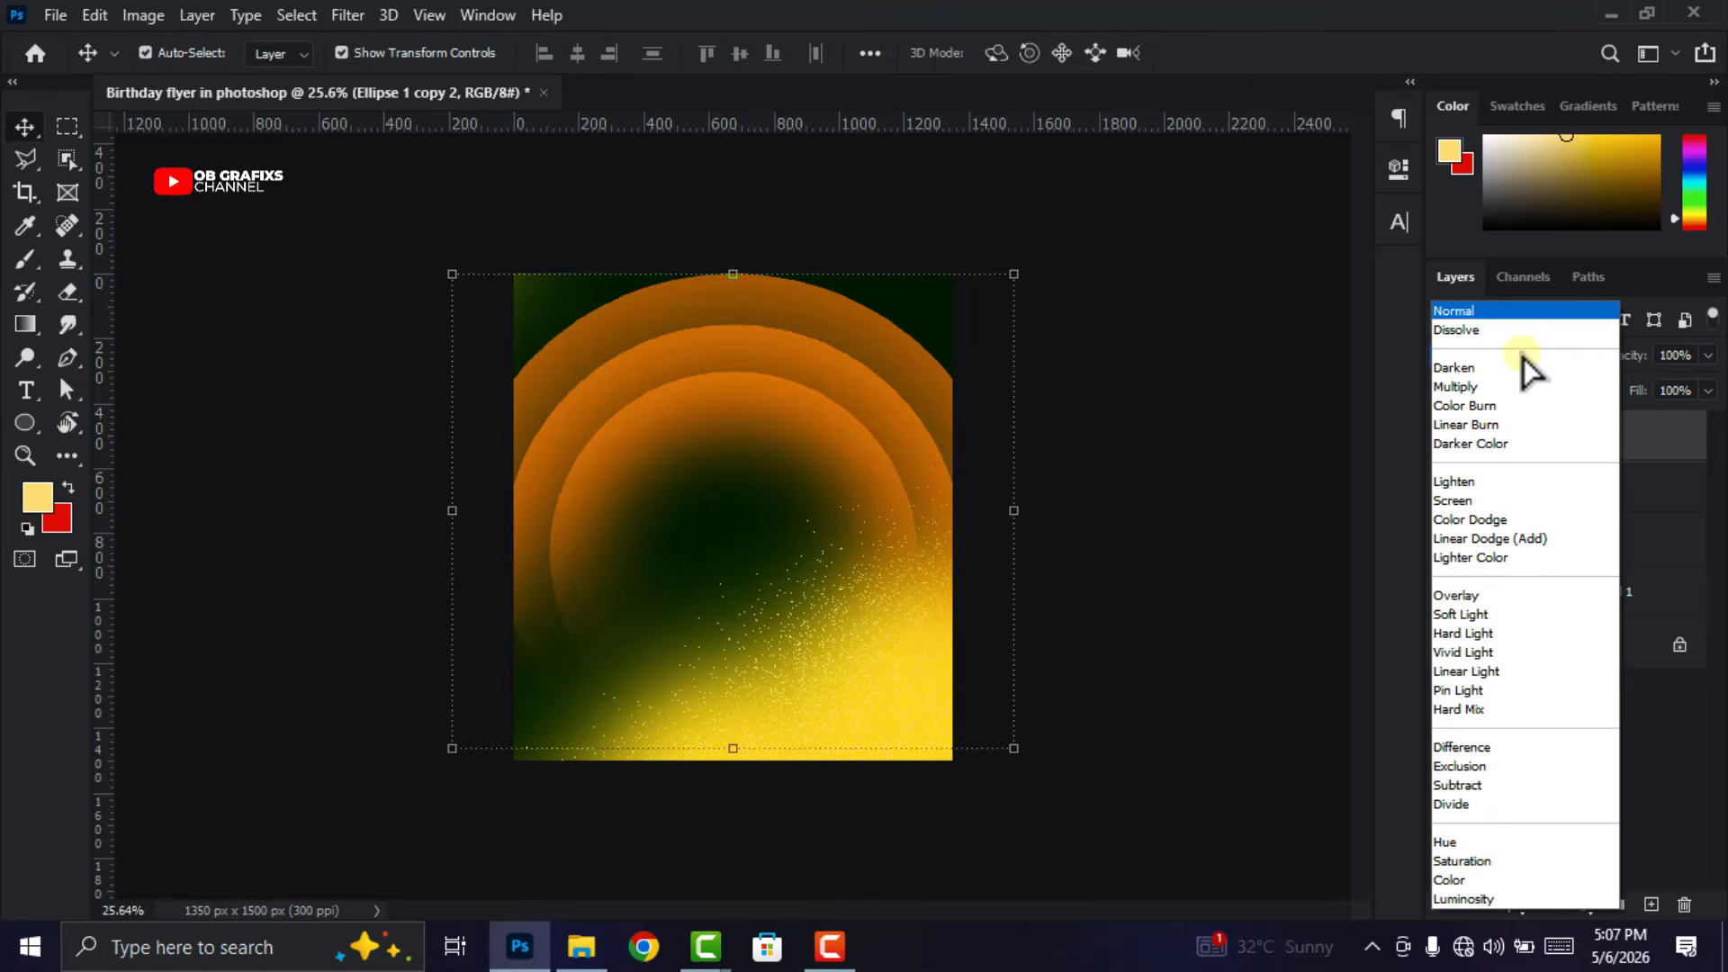
pyautogui.click(1521, 425)
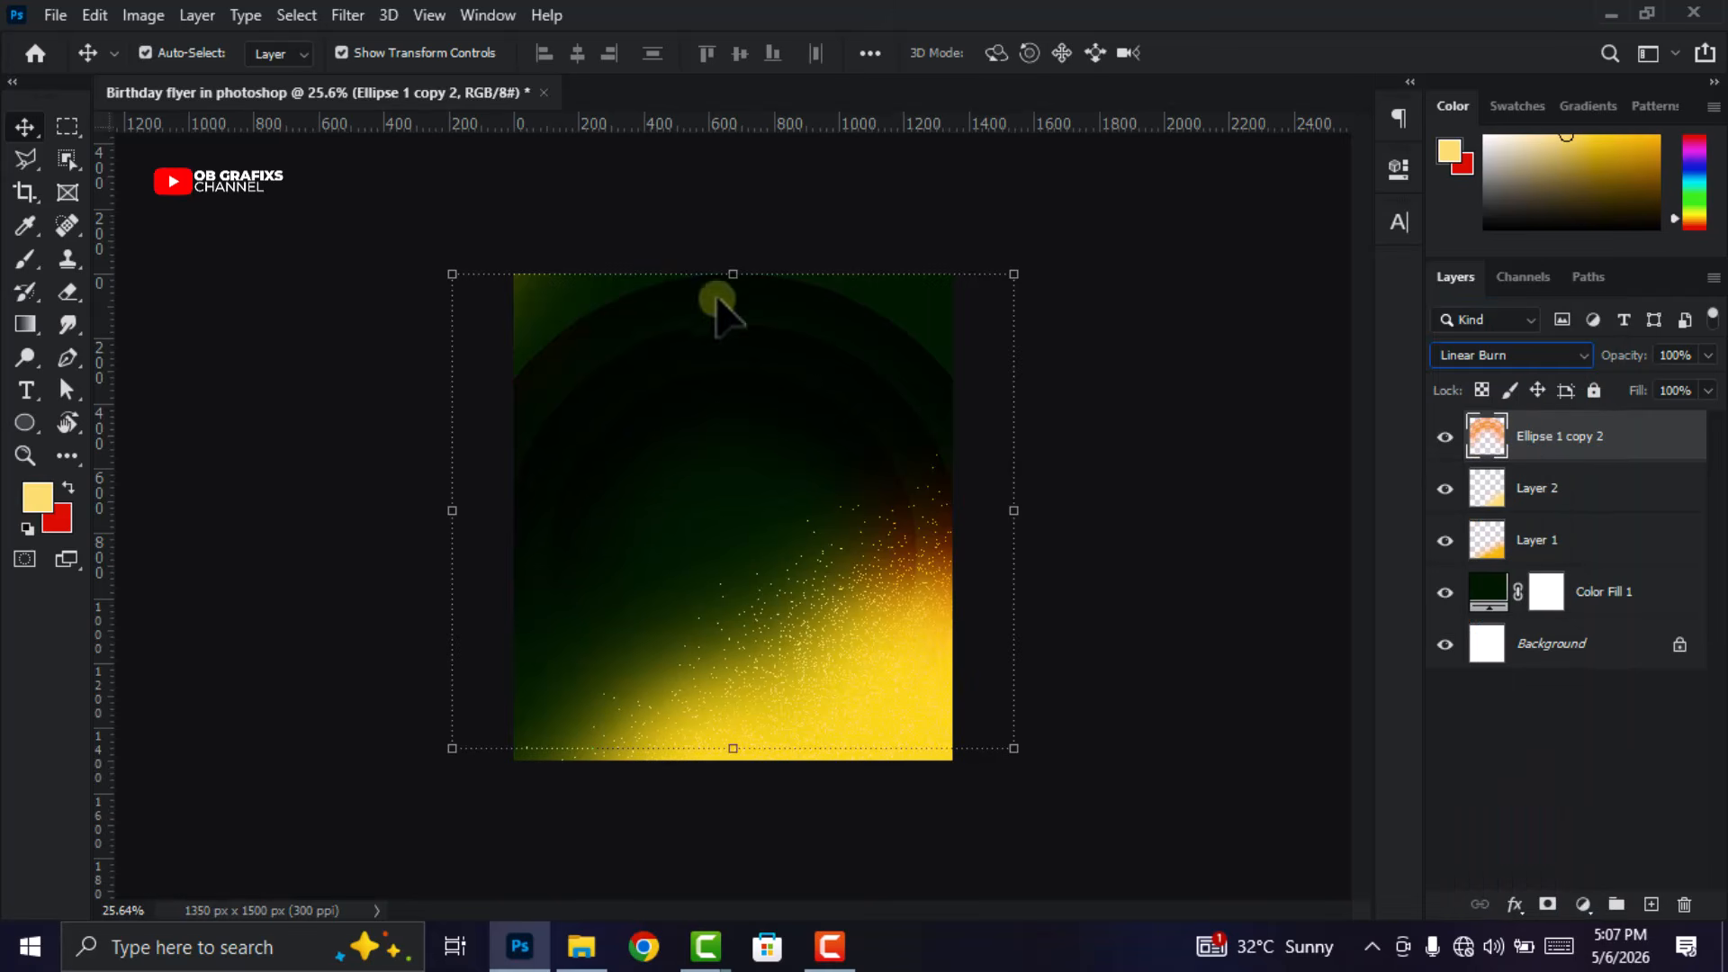
pyautogui.moveTo(740, 754); pyautogui.dragTo(740, 875)
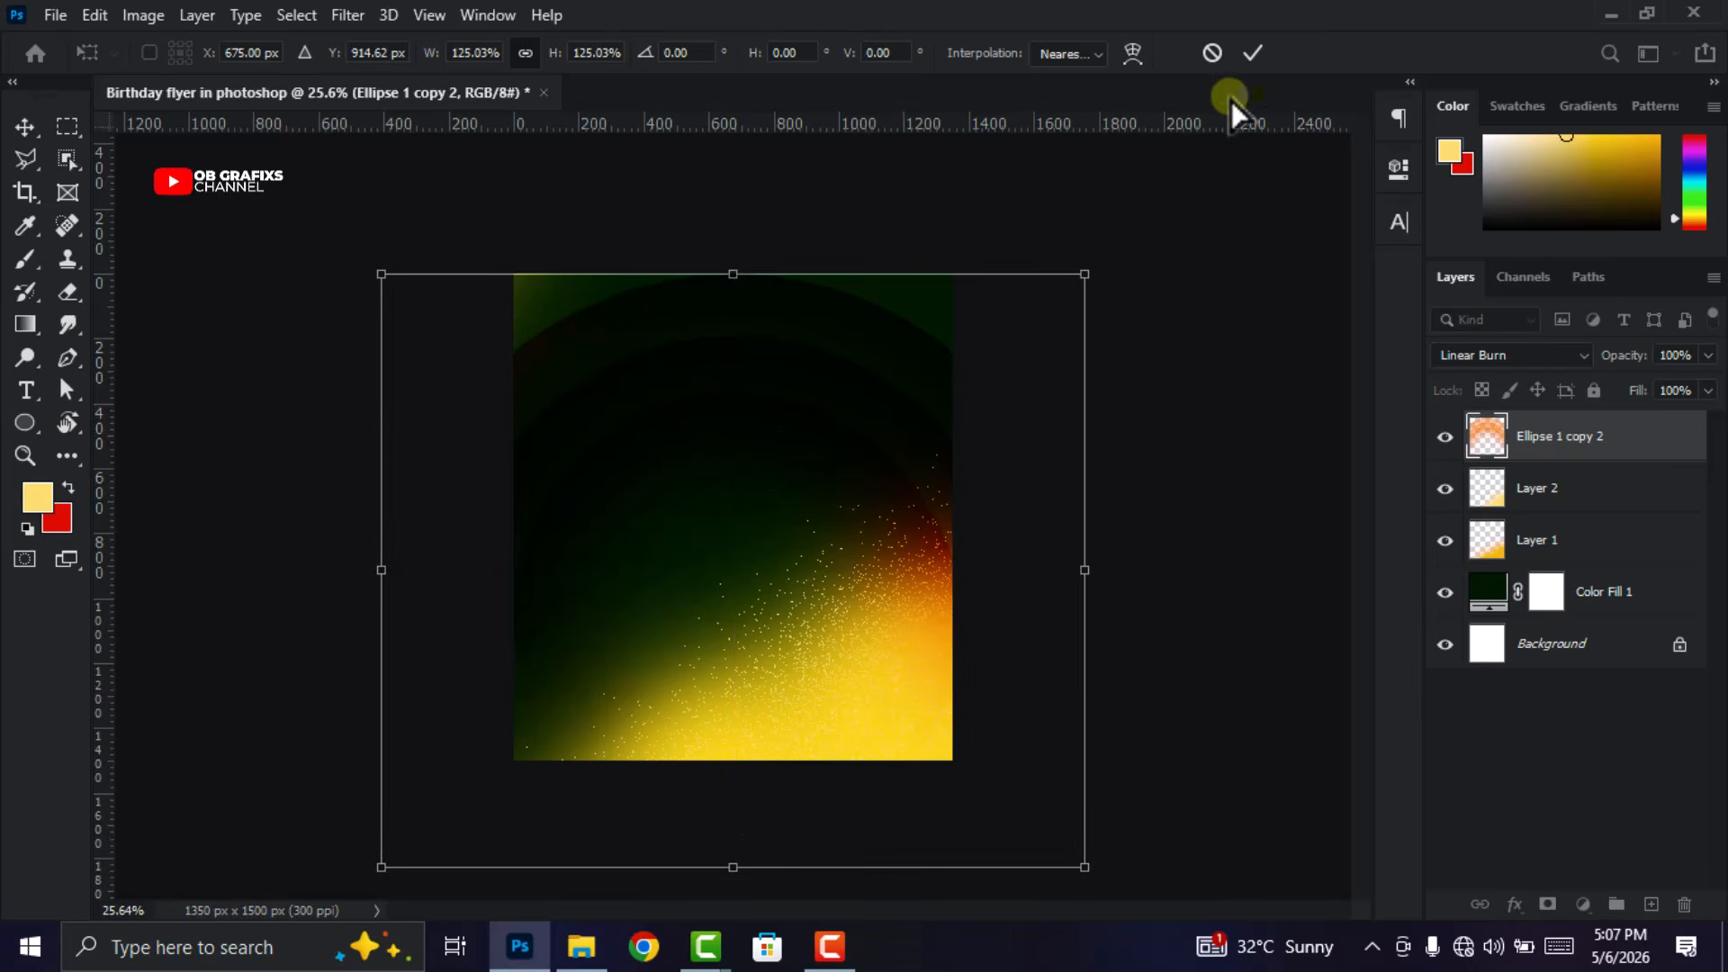
pyautogui.click(1251, 59)
pyautogui.click(1203, 494)
pyautogui.scroll(-2, 807, 522)
pyautogui.scroll(2, 1155, 543)
# Group the Color Fill 1, Layer 1, Layer 2 and rings layers together and give the group a red colour label.
pyautogui.click(1630, 594)
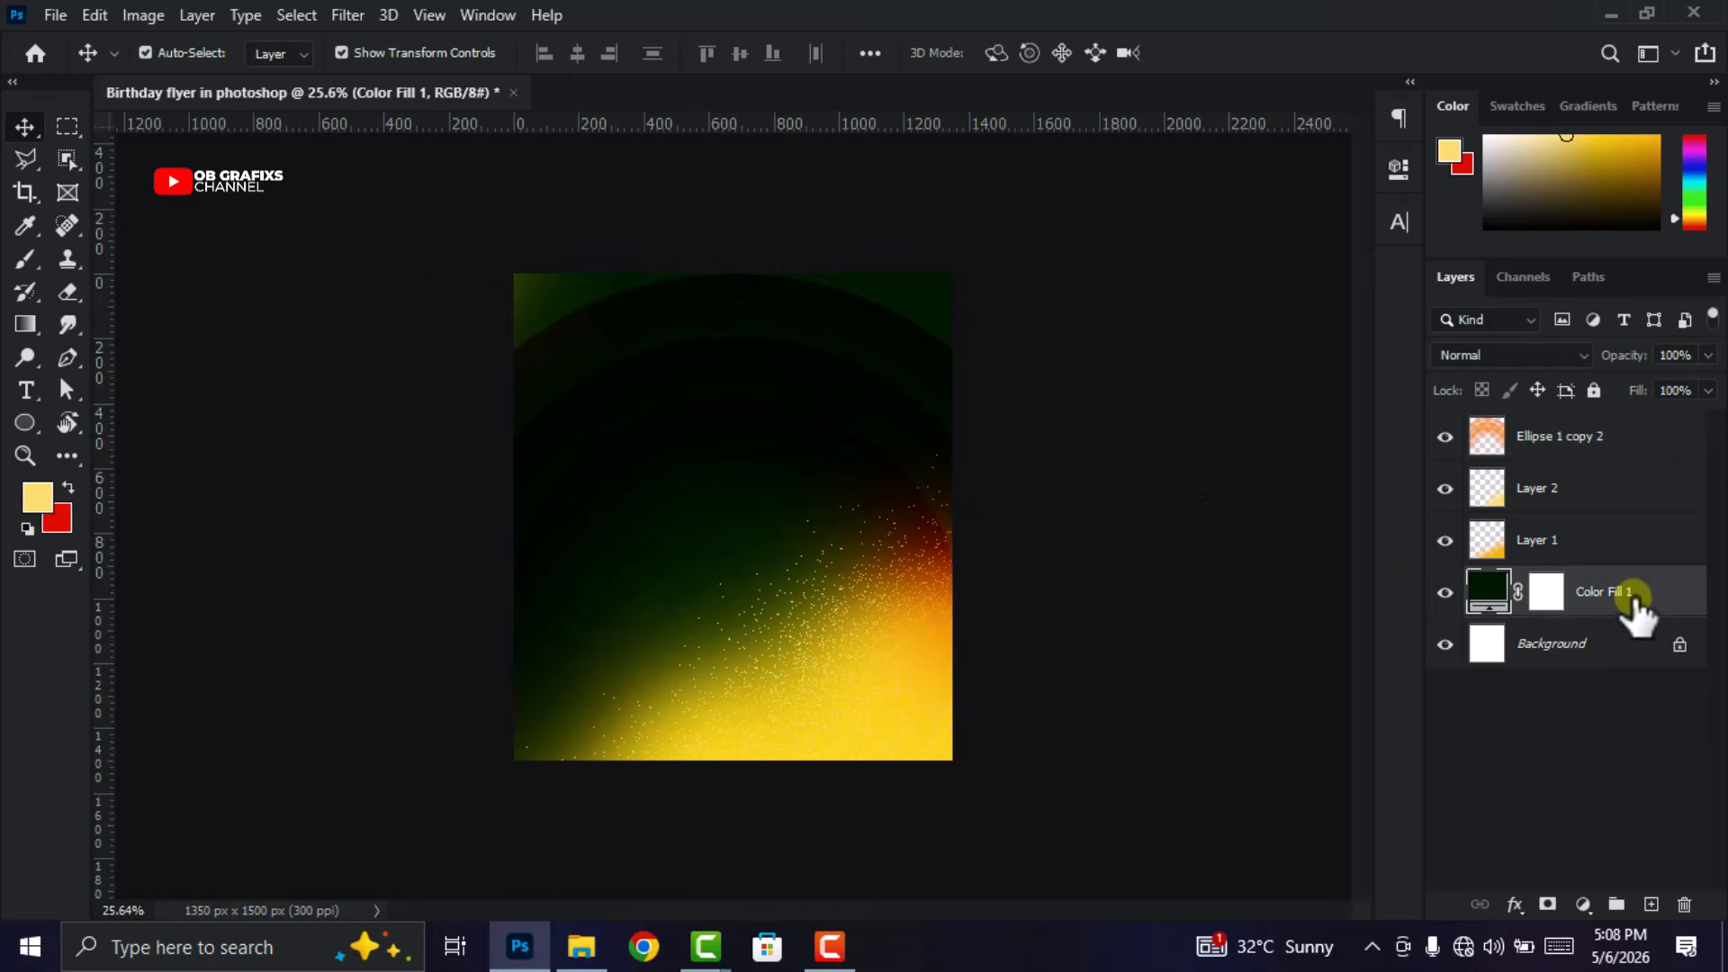
pyautogui.keyDown('shift'); pyautogui.click(1659, 436); pyautogui.keyUp('shift')
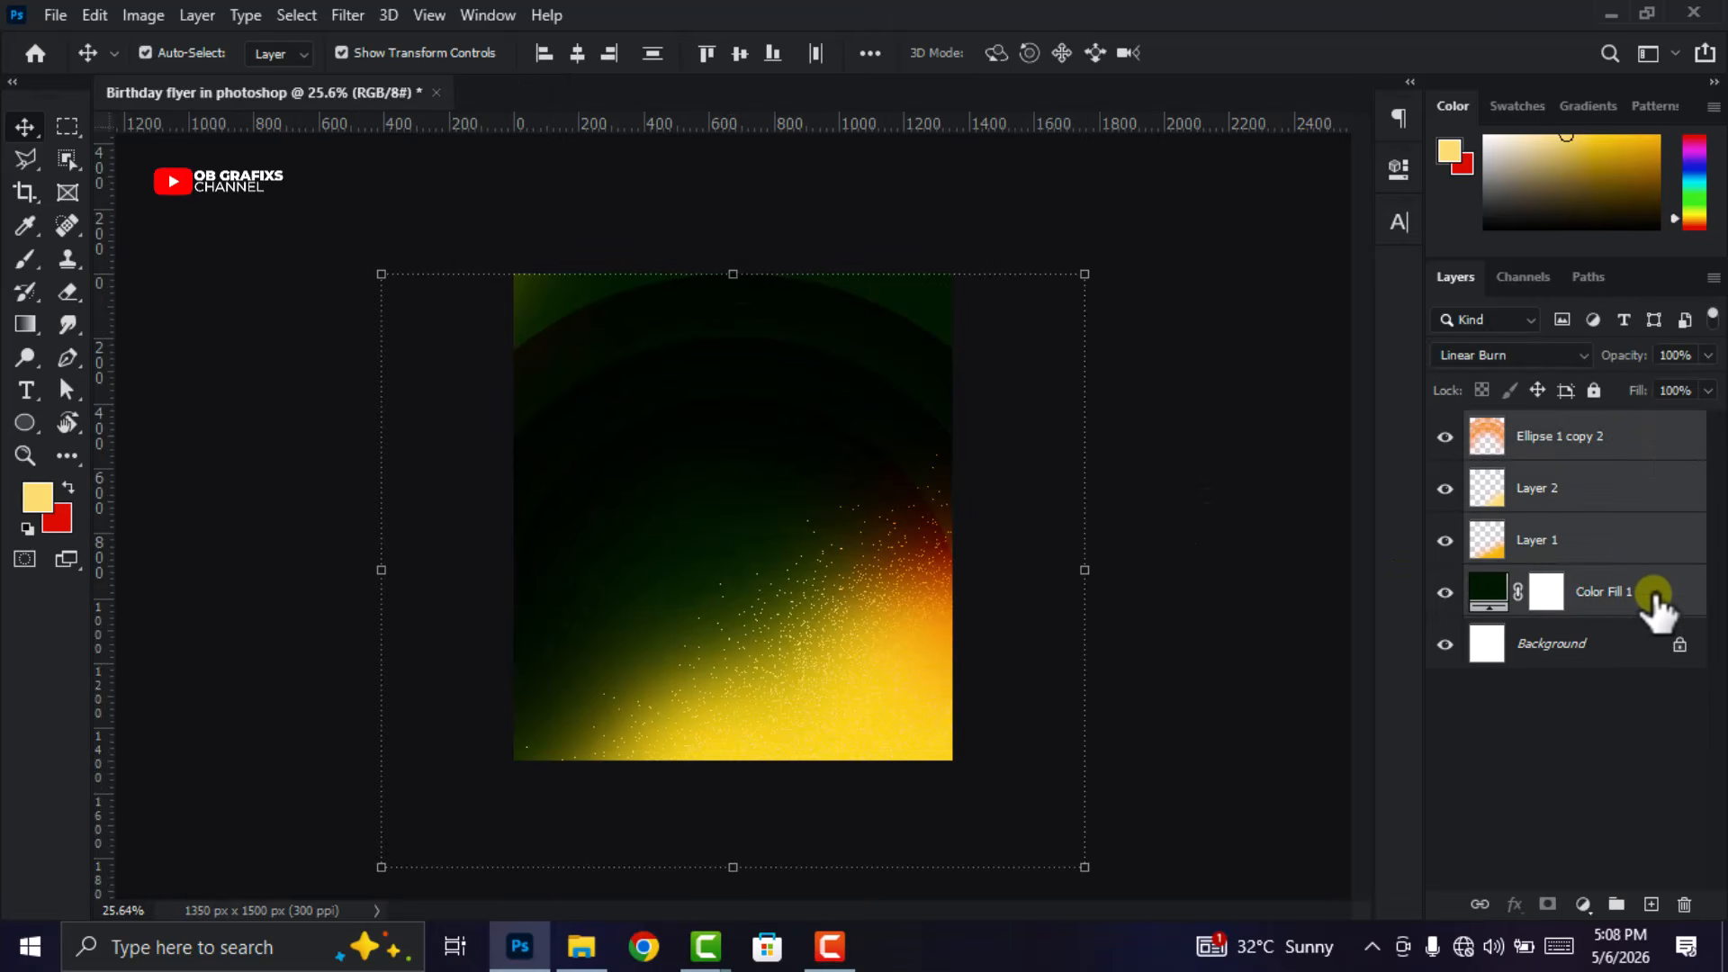
pyautogui.hotkey('ctrl', 'g')
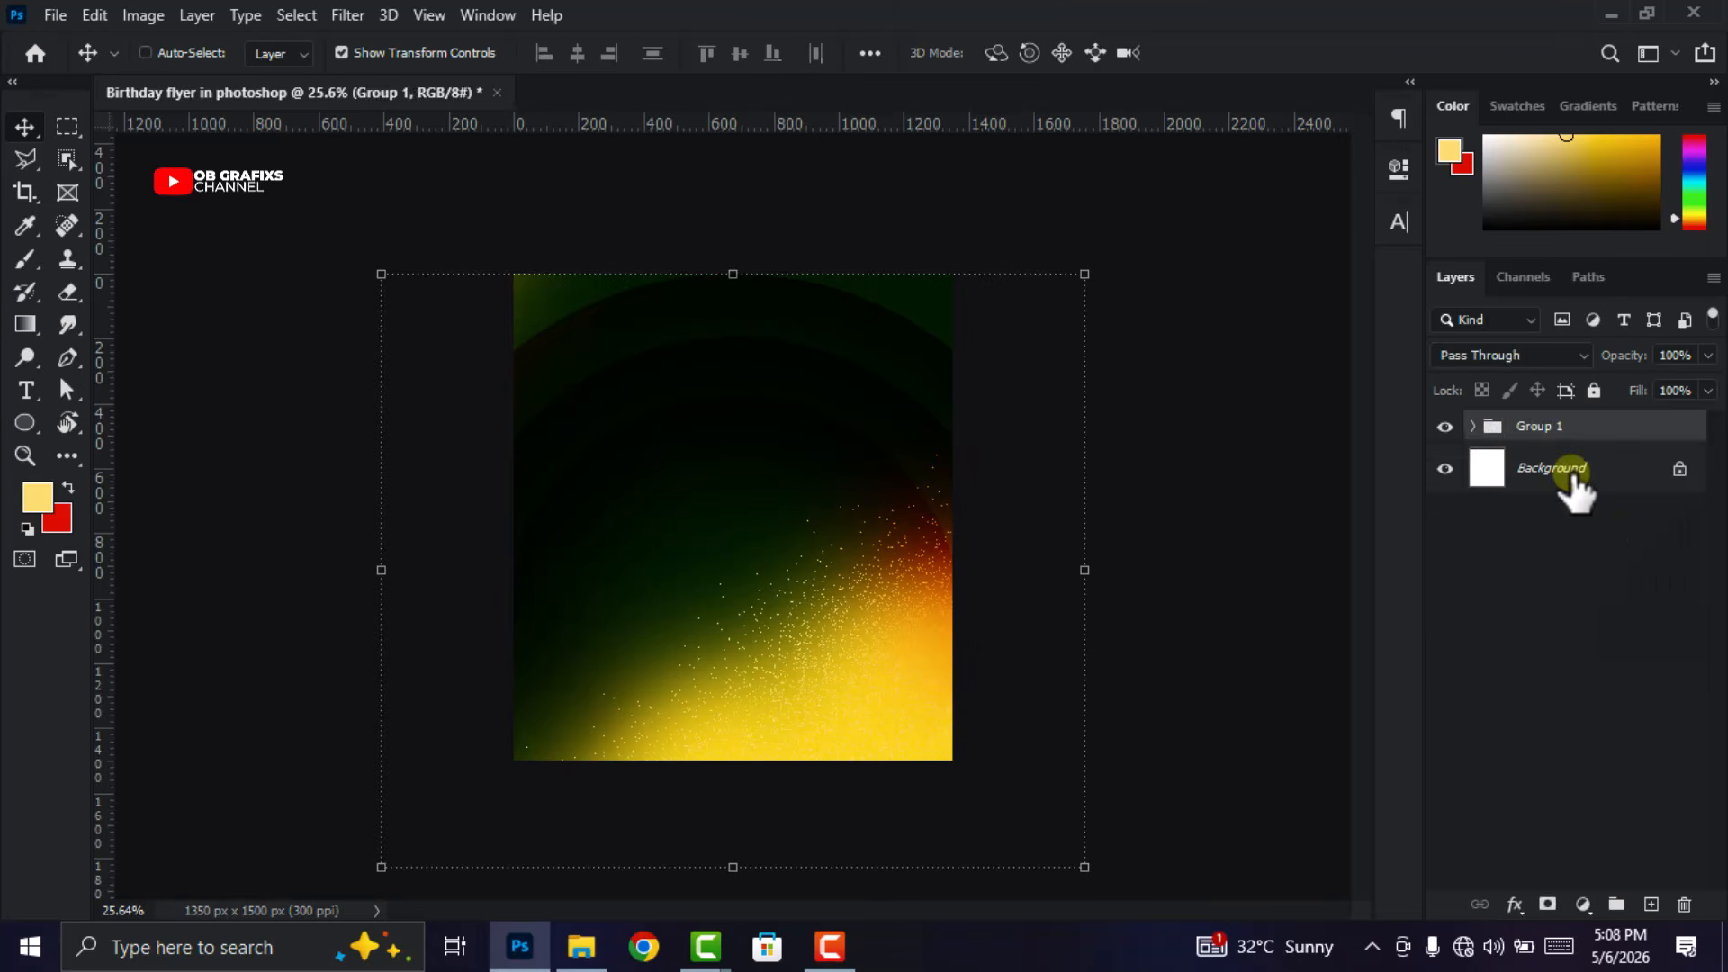
pyautogui.rightClick(1547, 438)
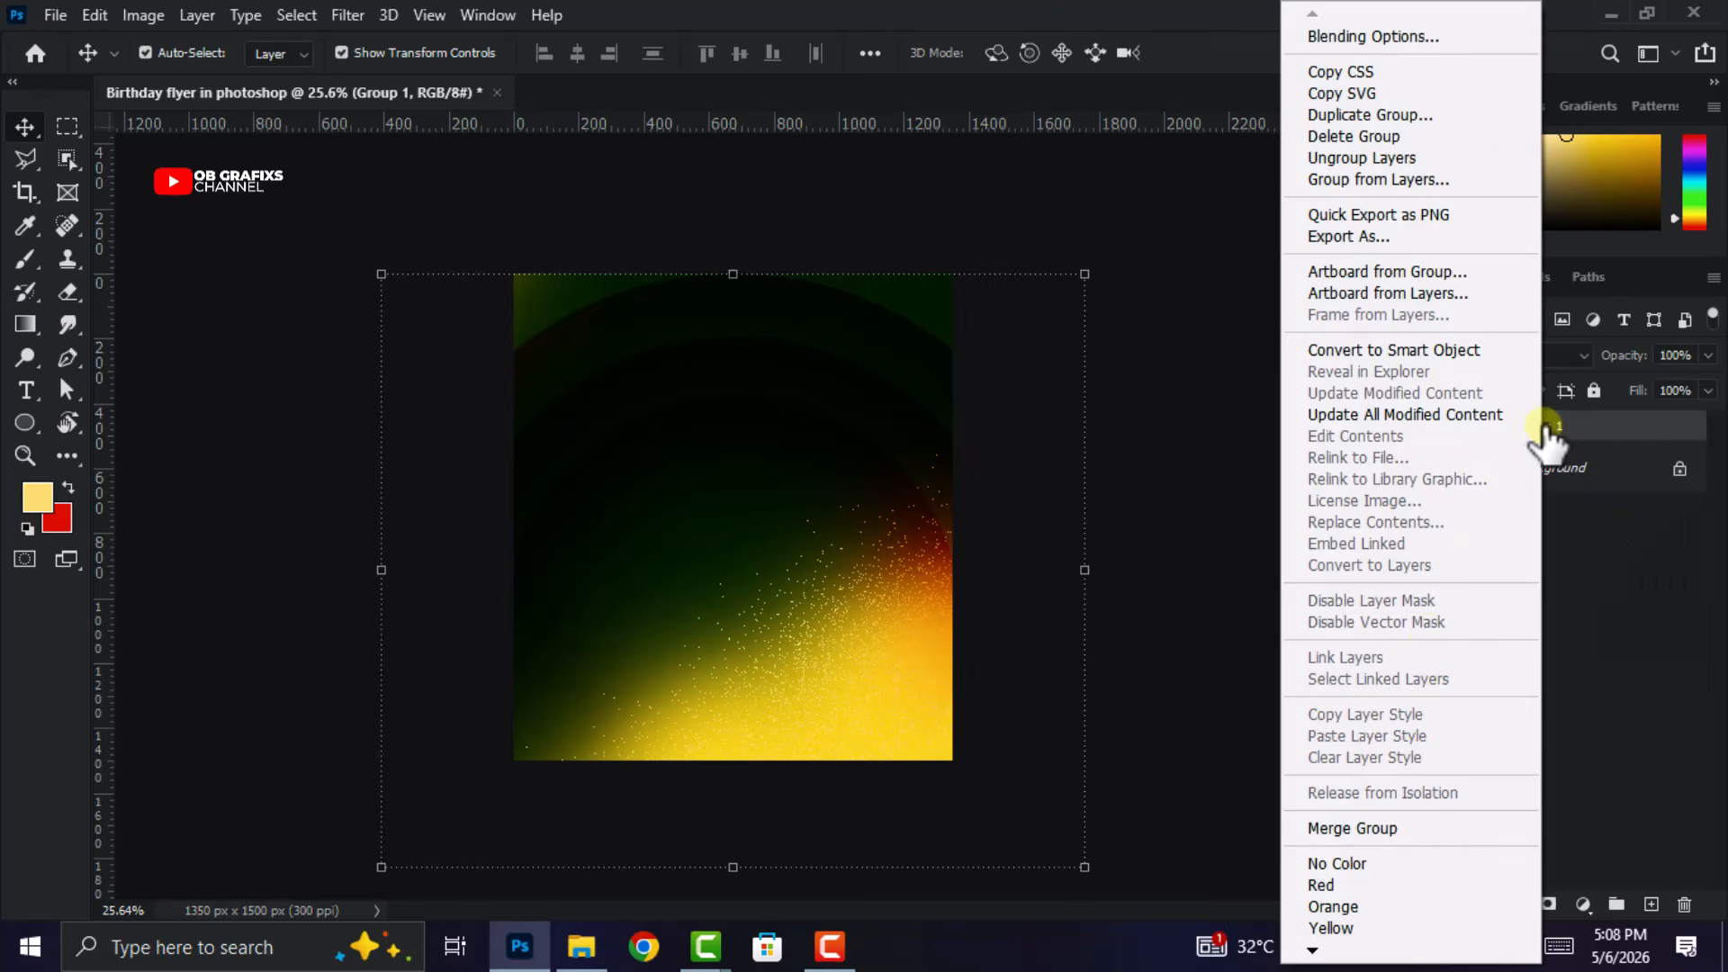
pyautogui.click(1365, 887)
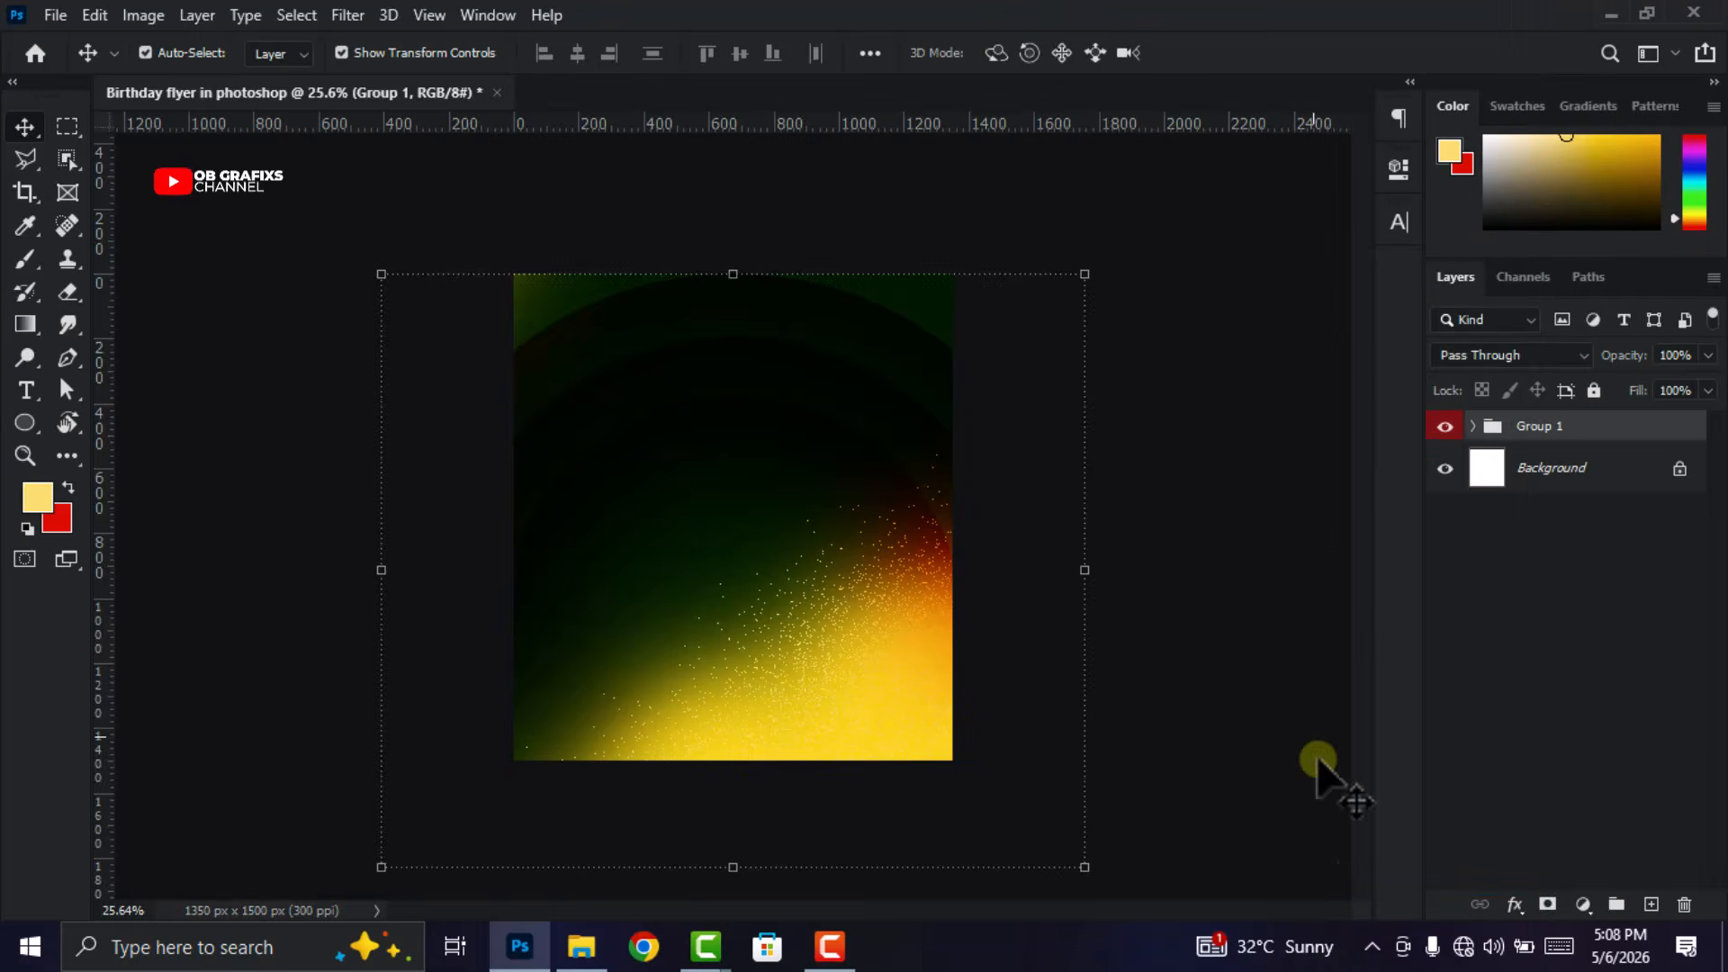
pyautogui.click(1331, 494)
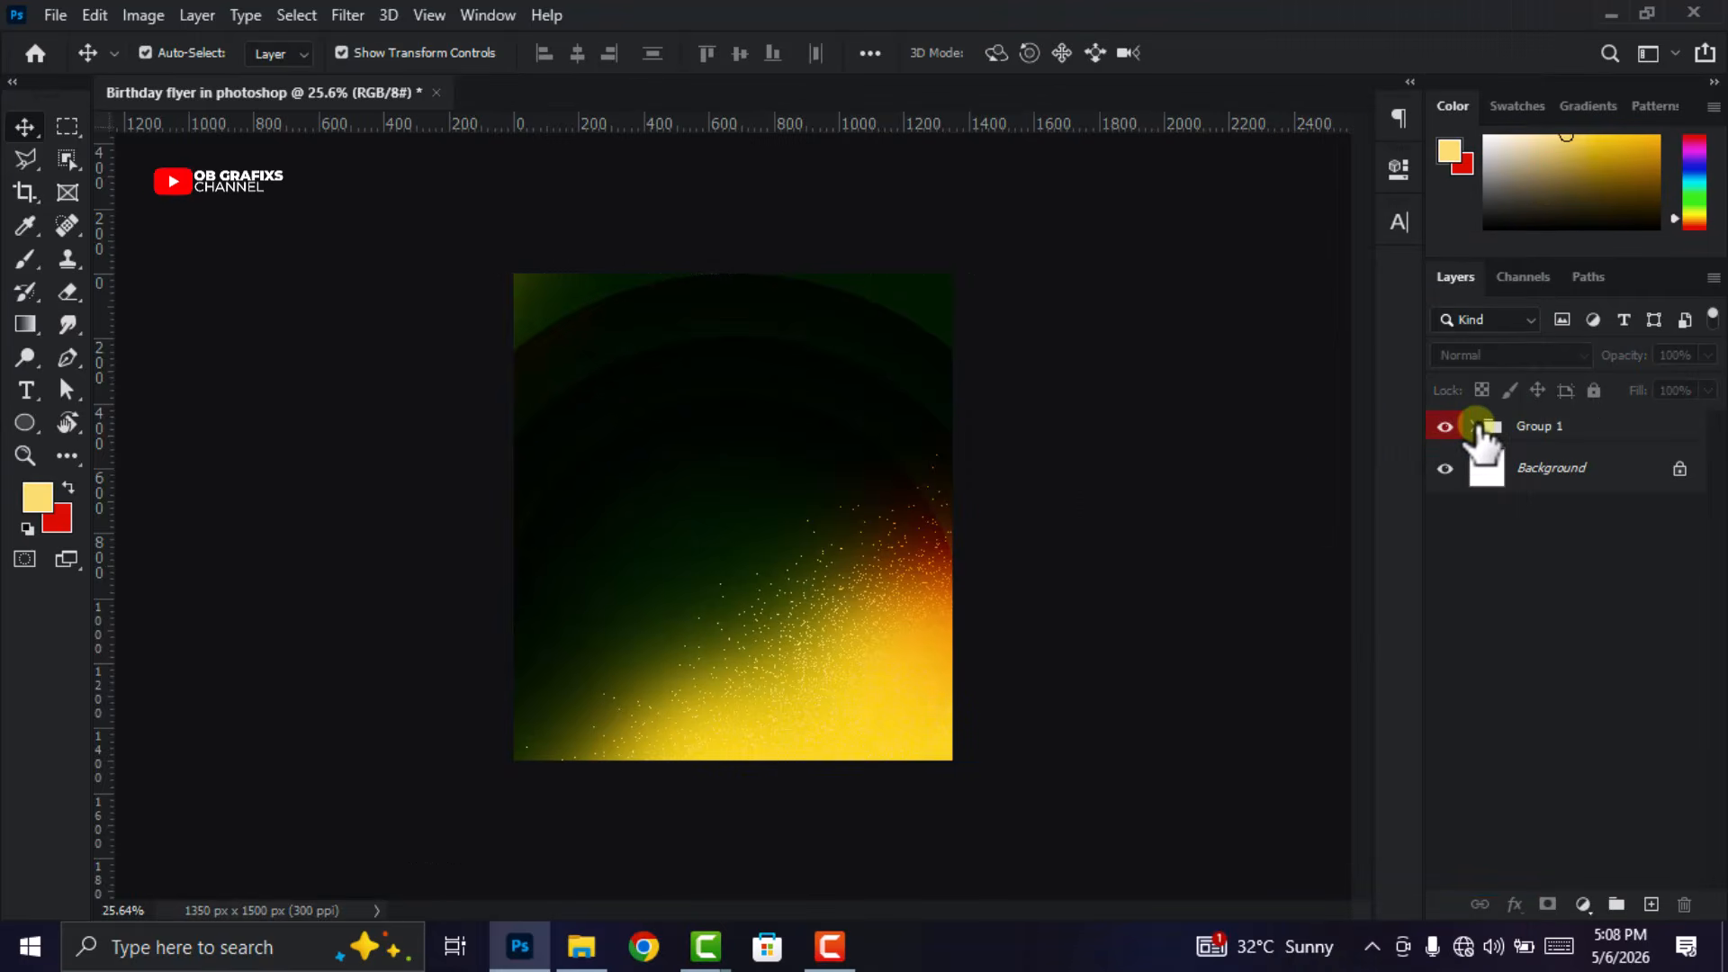
# Nudge the rings layer inside the background group down slightly so it starts just below the canvas's top edge.
pyautogui.scroll(1, 995, 504)
pyautogui.click(852, 360)
pyautogui.hotkey('shift', 'Down')
pyautogui.hotkey('shift', 'Down')
pyautogui.hotkey('shift', 'Down')
pyautogui.hotkey('shift', 'Down')
pyautogui.hotkey('shift', 'Down')
pyautogui.hotkey('shift', 'Down')
pyautogui.hotkey('shift', 'Down')
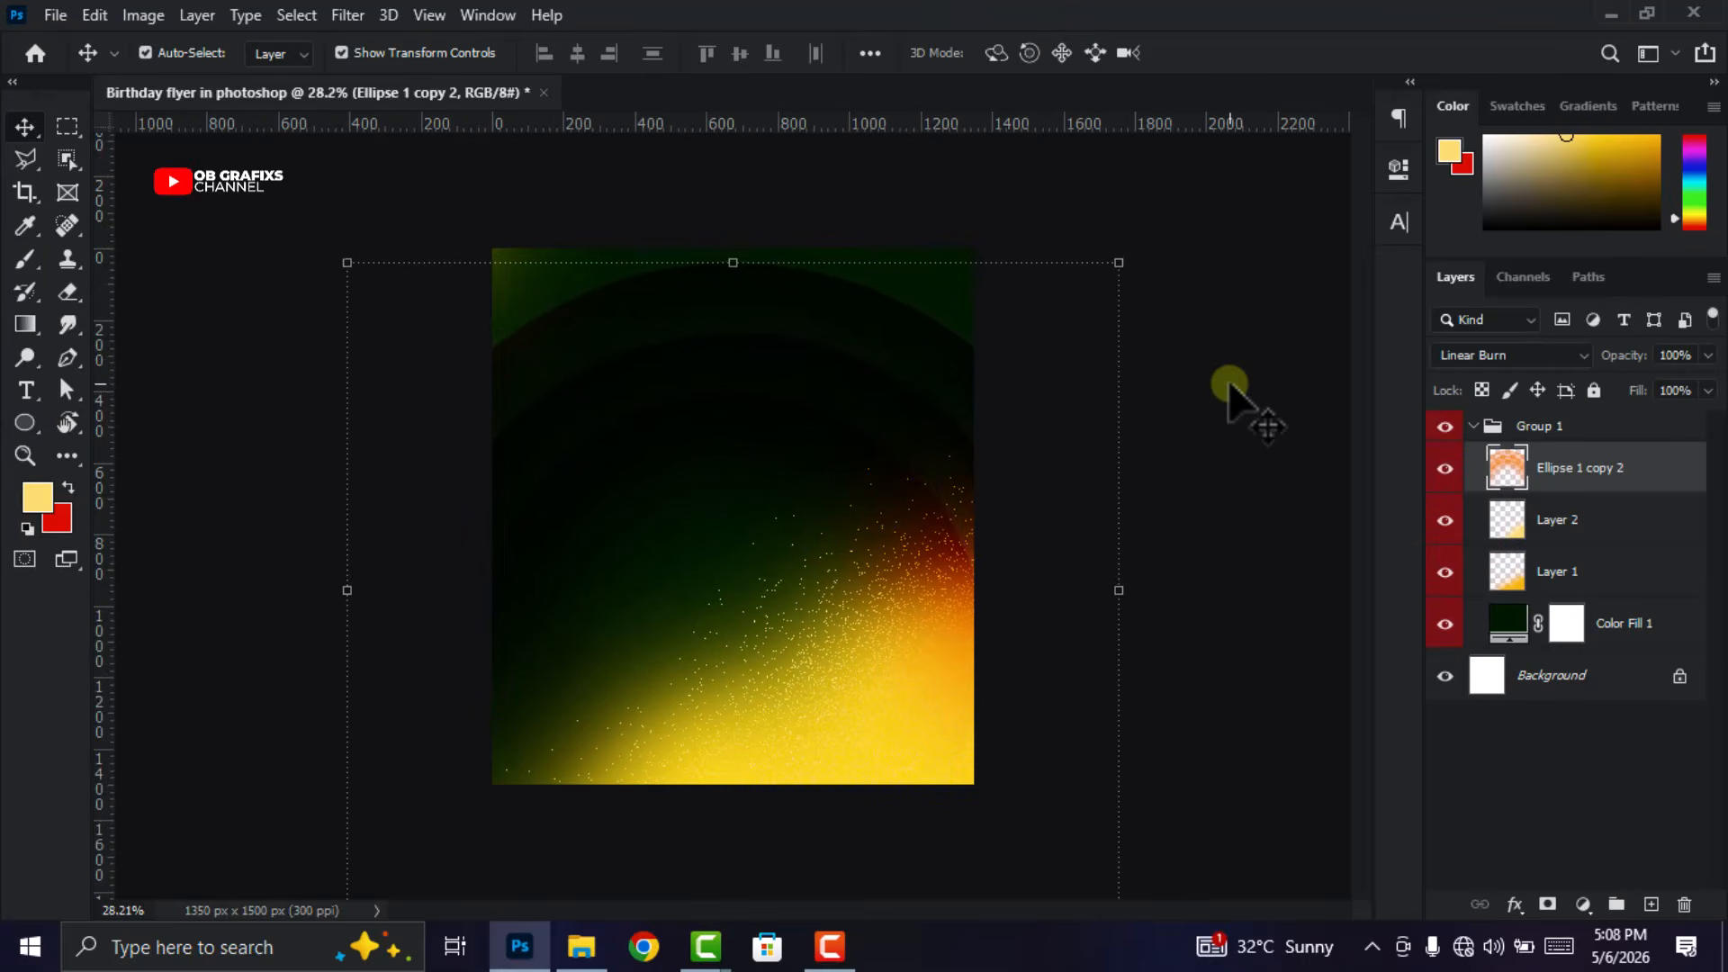
pyautogui.click(1235, 386)
pyautogui.click(1474, 426)
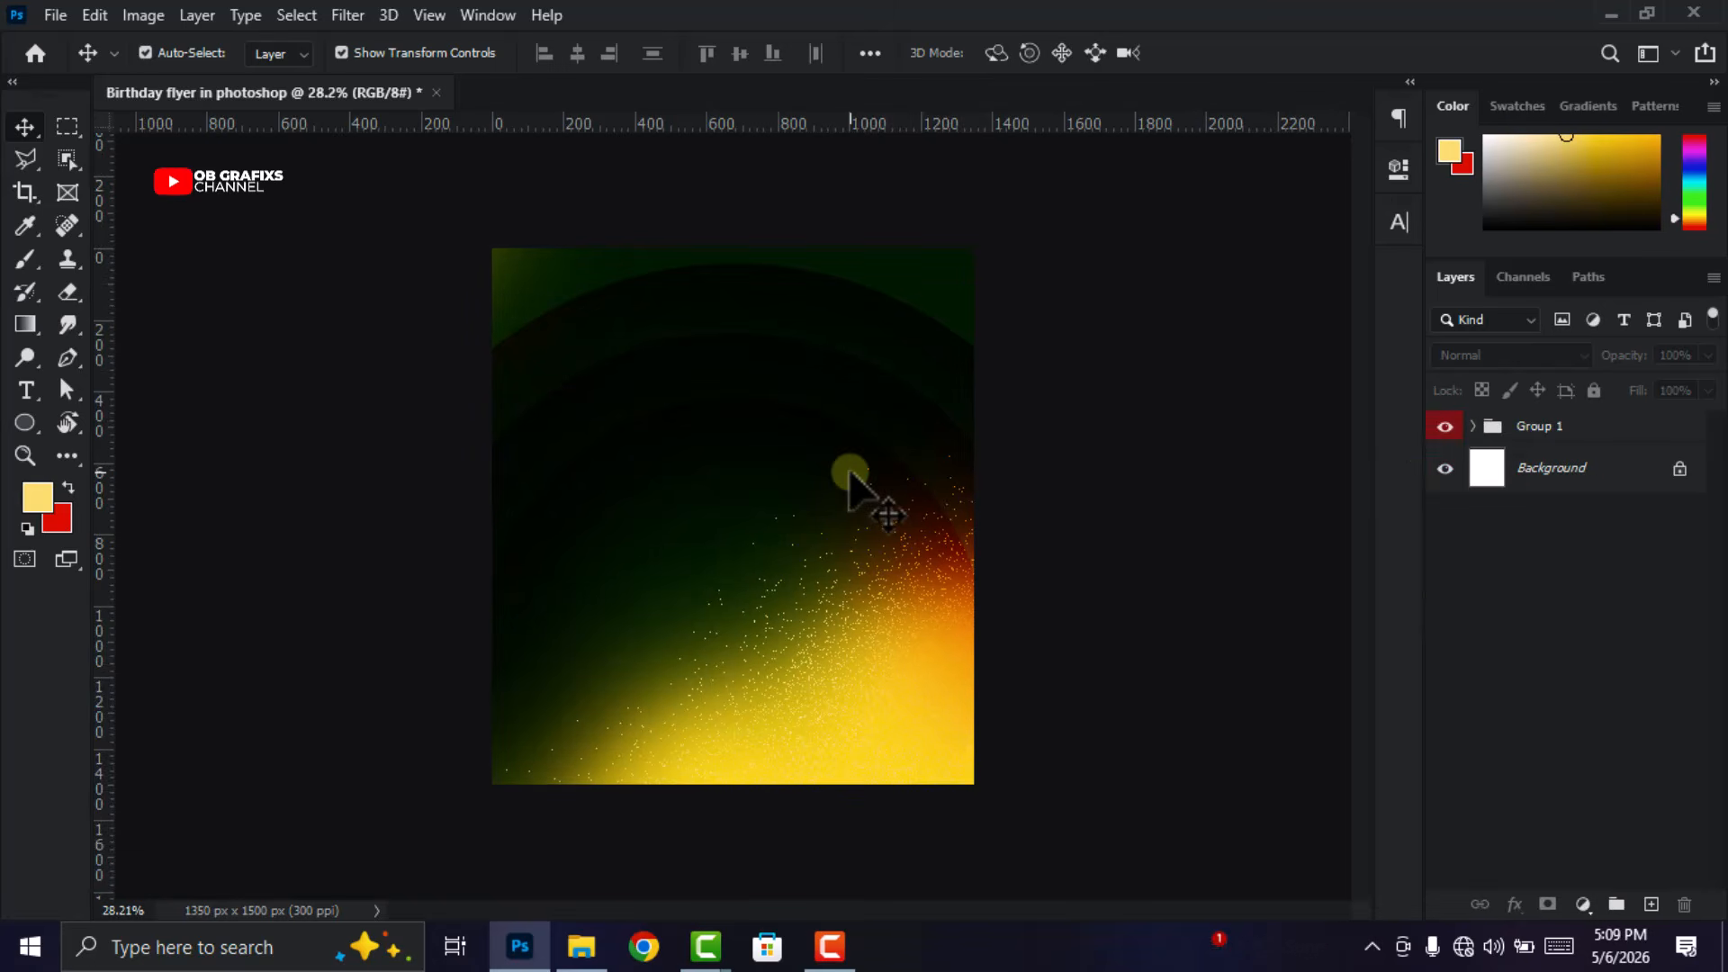
# Add a new layer above the rings inside the background group and set the foreground colour to yellow efcf01.
pyautogui.click(1474, 426)
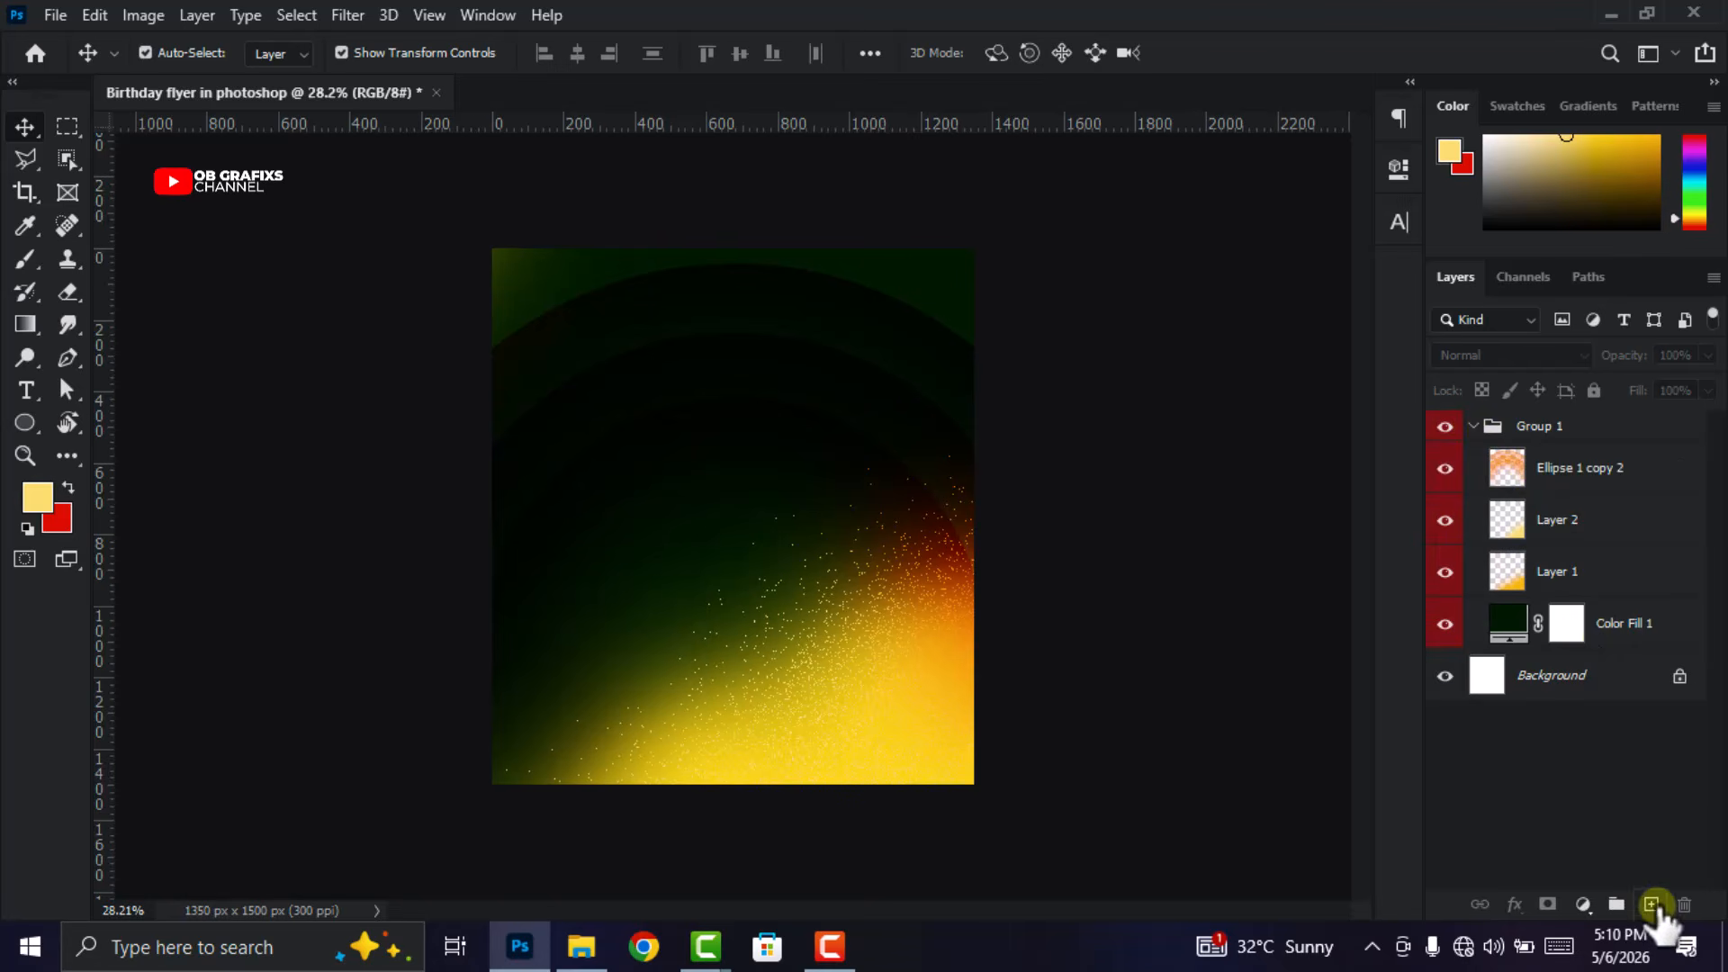
pyautogui.click(1652, 904)
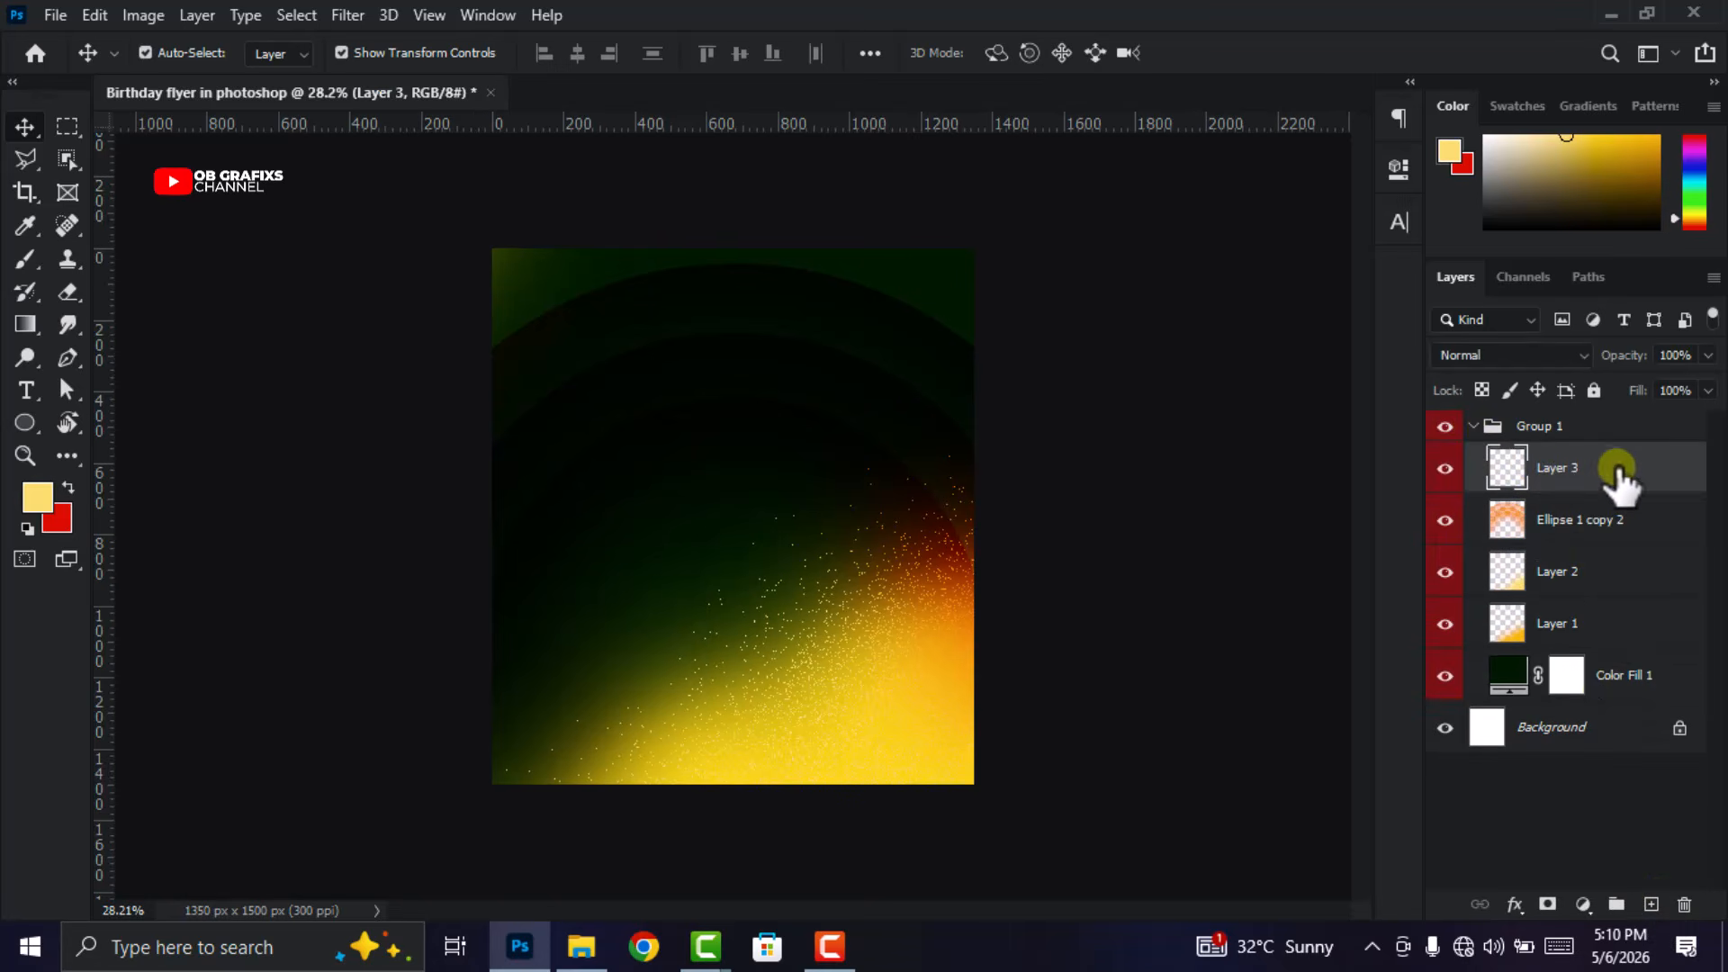
pyautogui.click(41, 498)
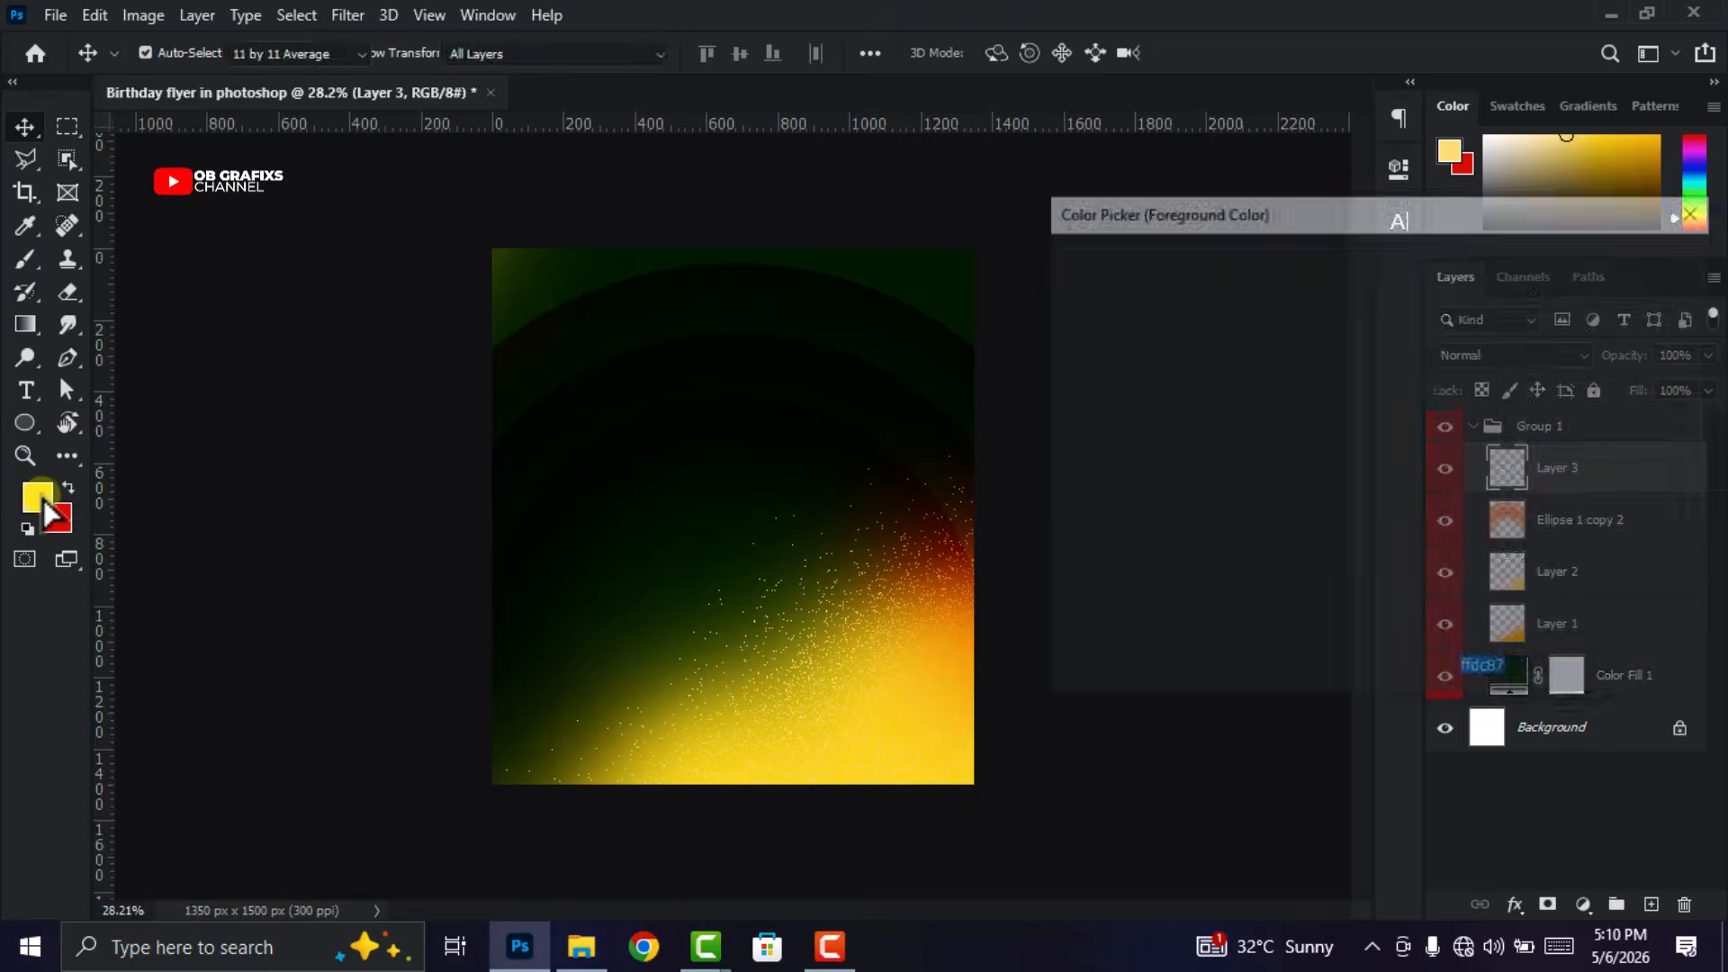
pyautogui.click(957, 693)
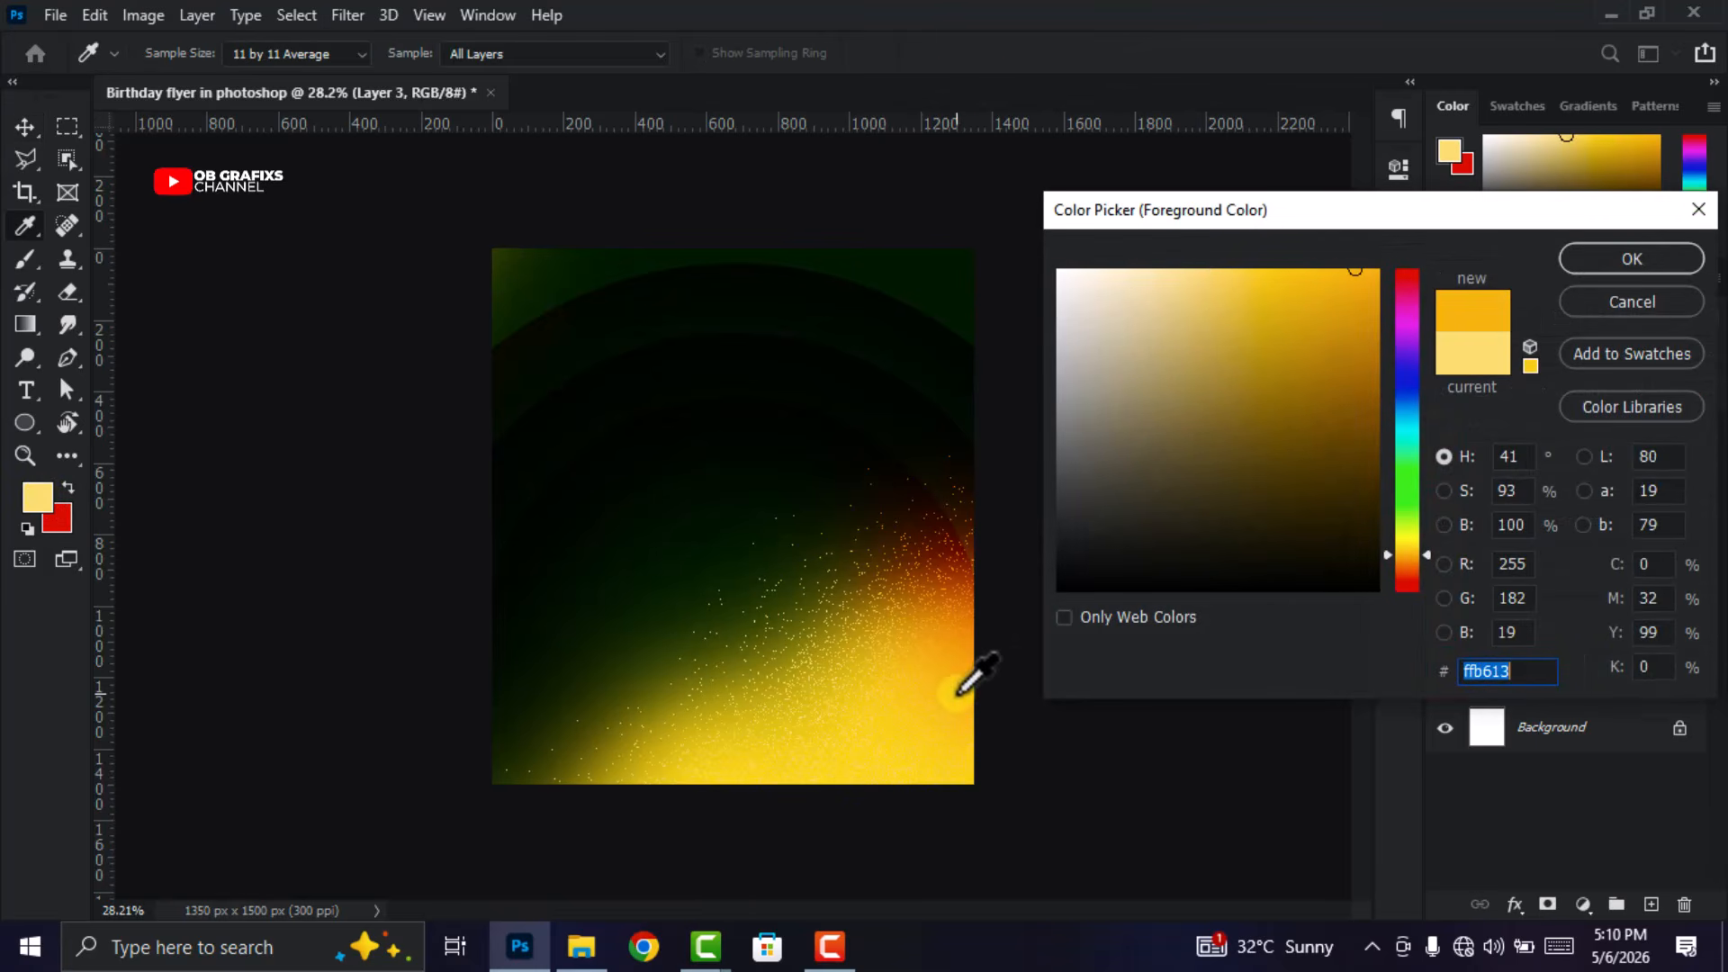
pyautogui.click(1368, 297)
pyautogui.click(1382, 278)
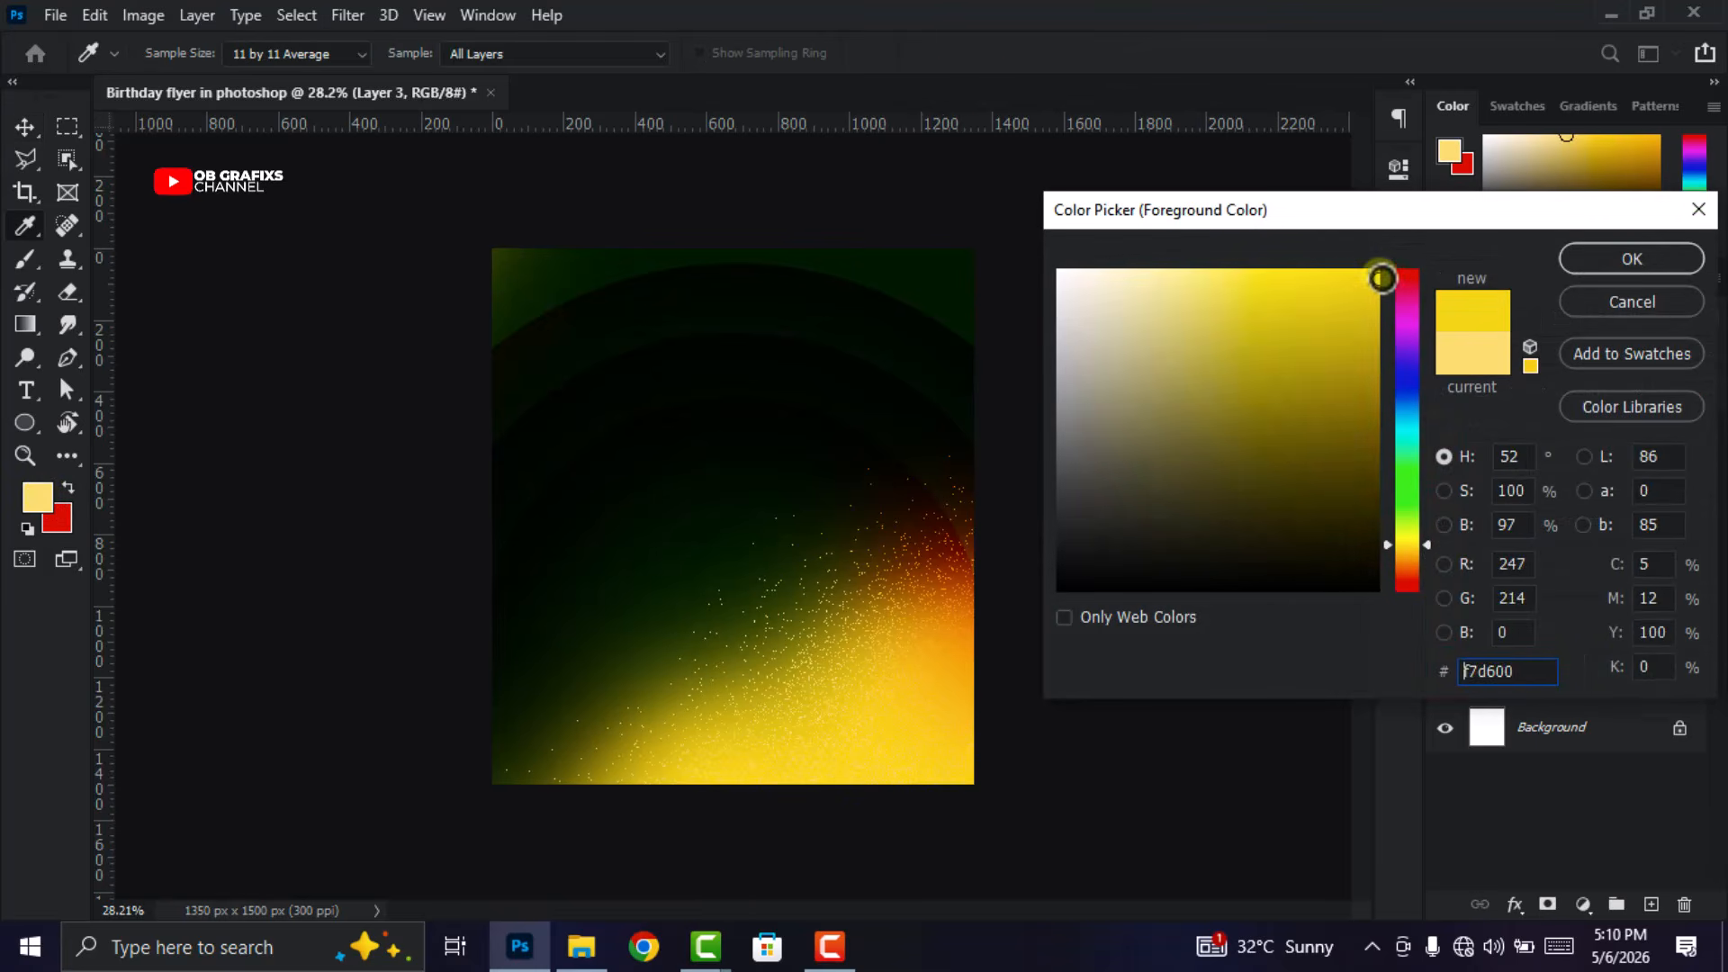
pyautogui.click(1377, 300)
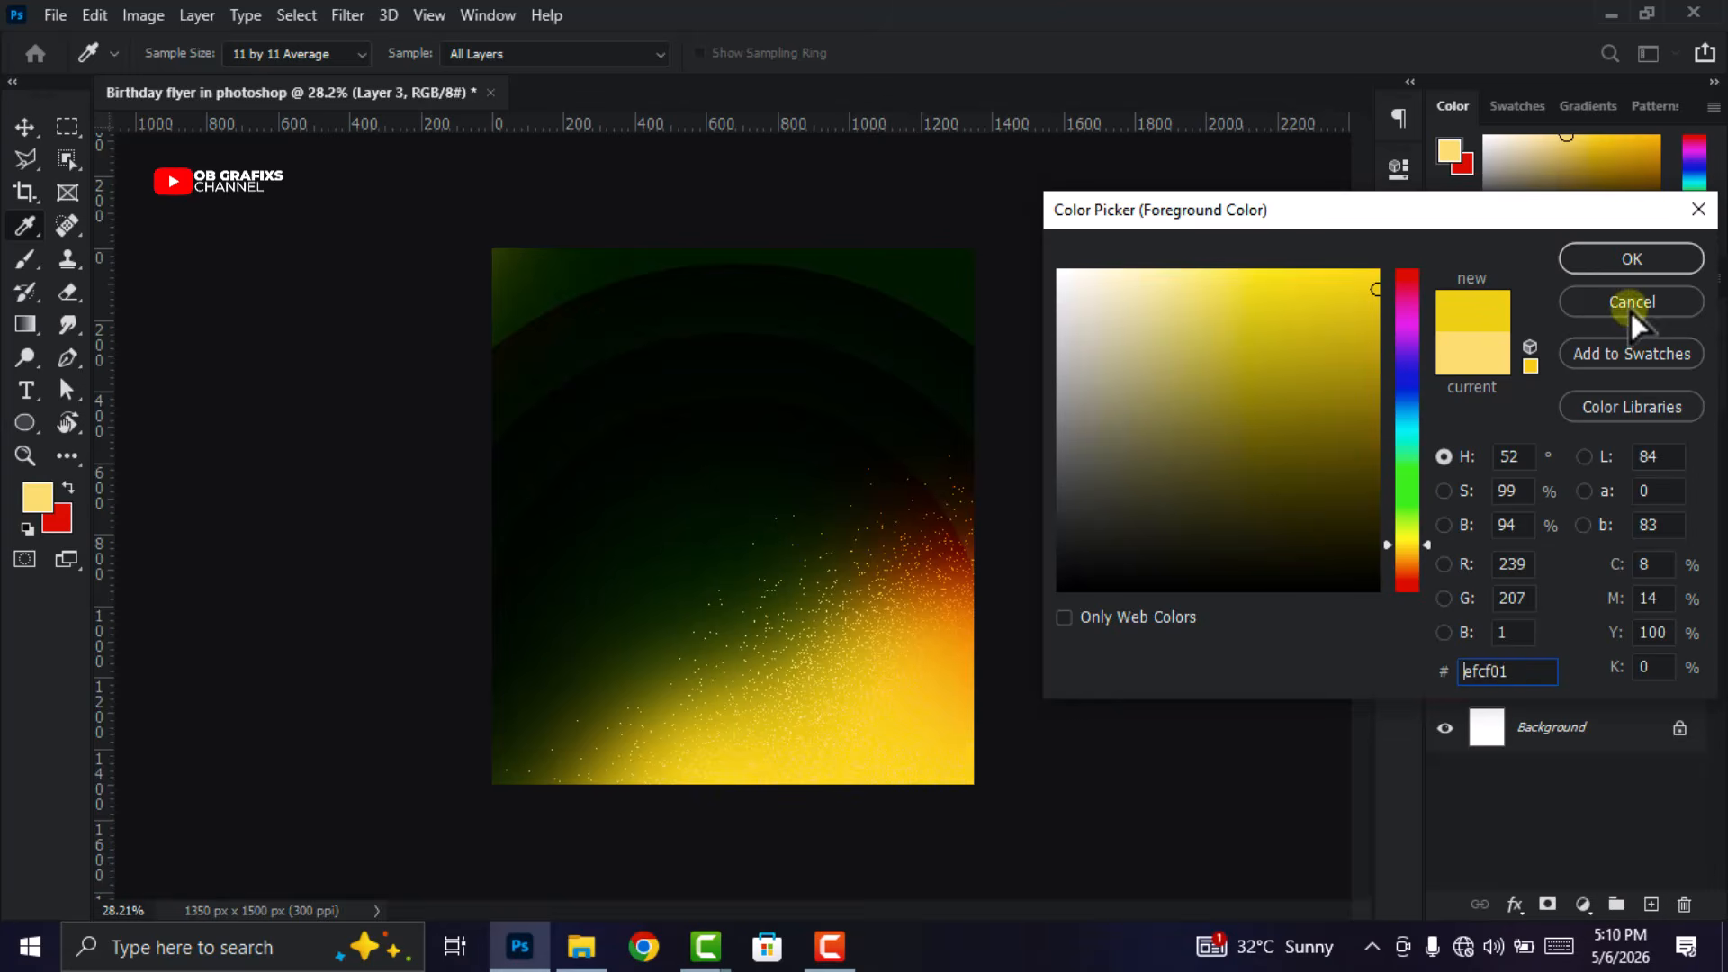
pyautogui.click(1633, 260)
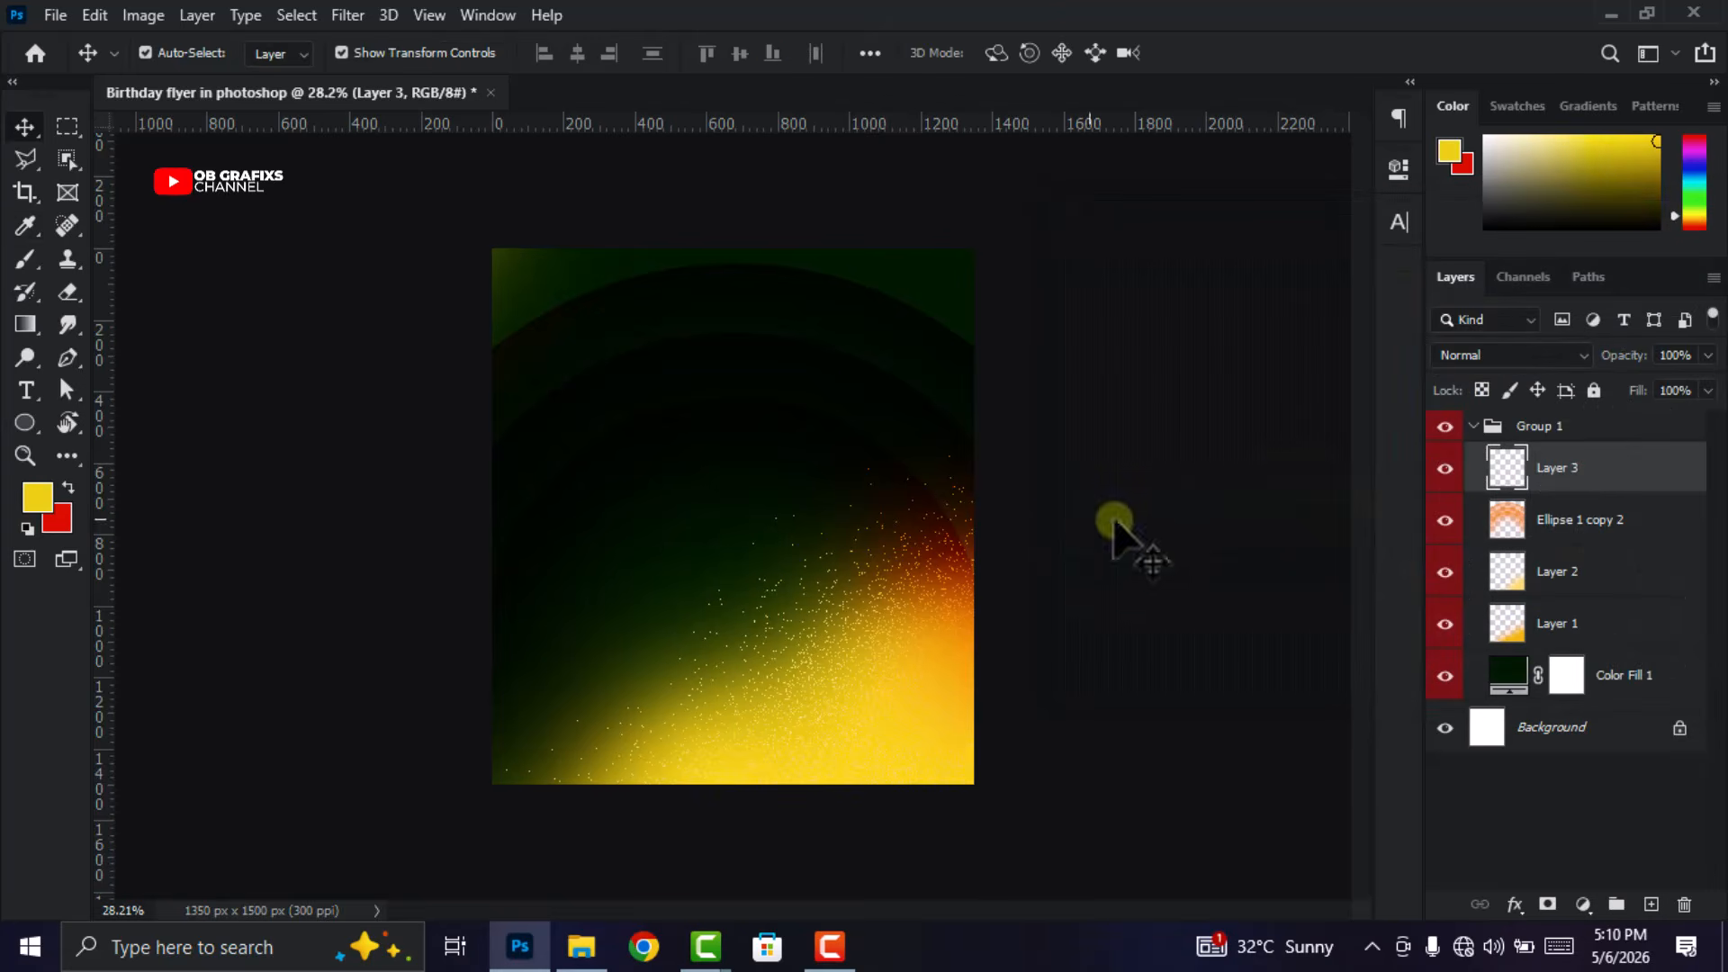
# Paint soft yellow glows at the canvas's upper-left corner and right edge with the 800 px Brush at 80% opacity.
pyautogui.click(25, 260)
pyautogui.click(546, 53)
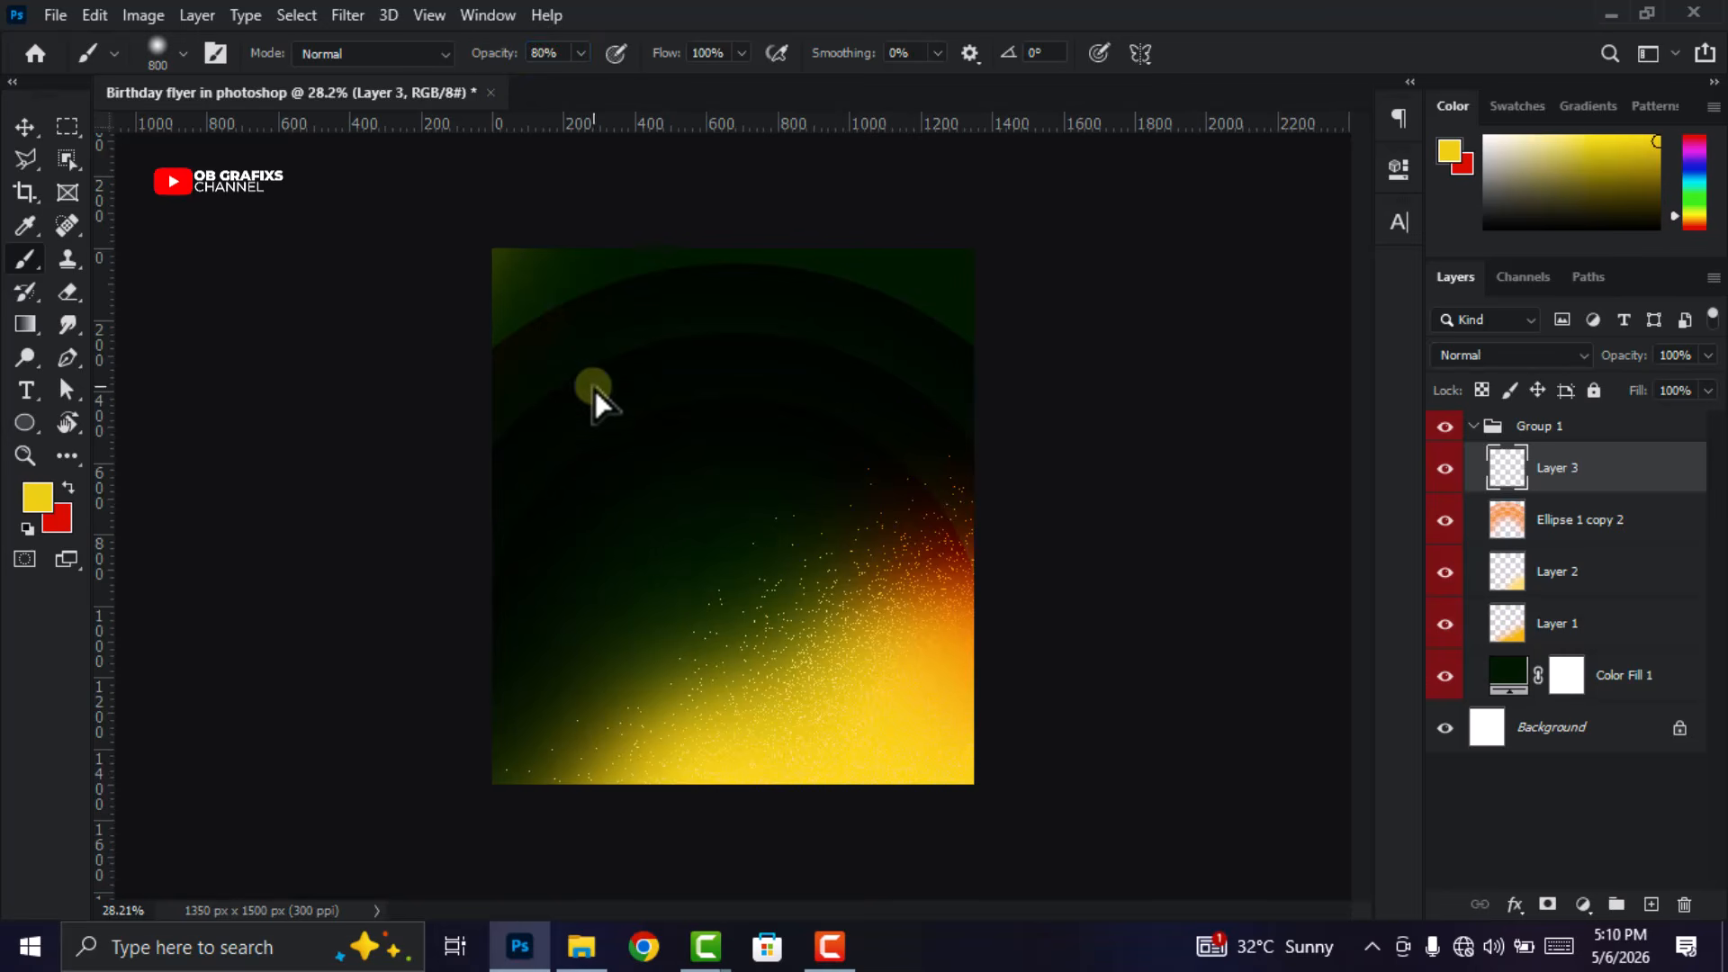
pyautogui.click(498, 278)
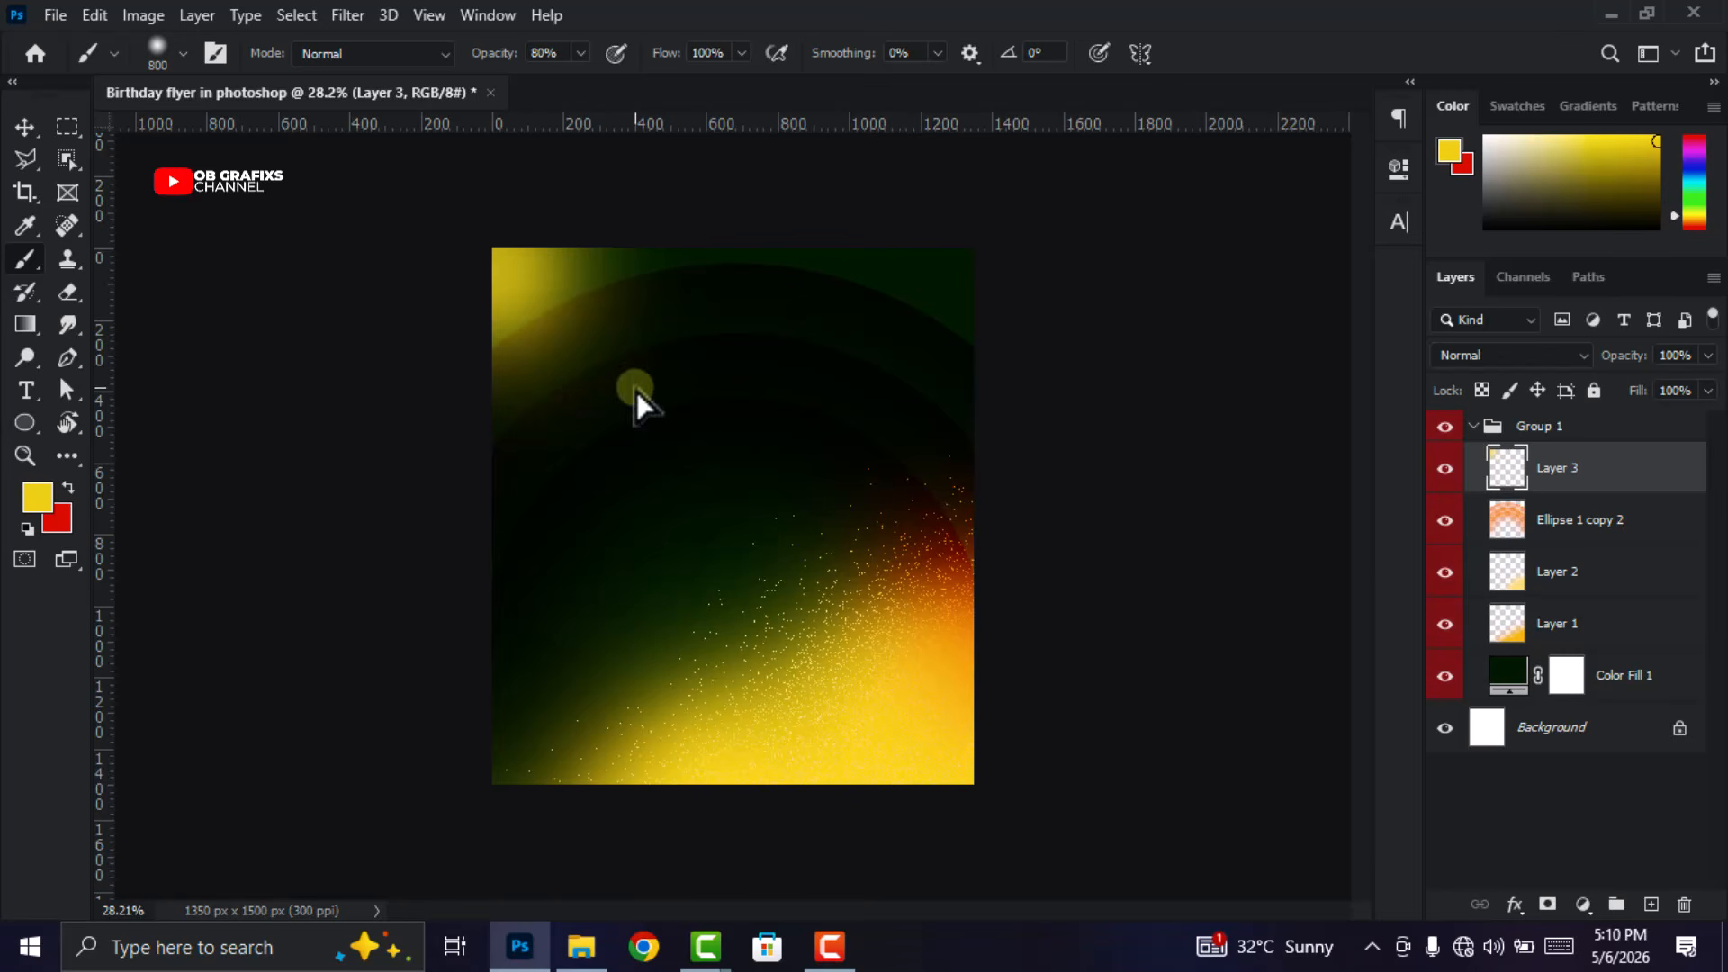
pyautogui.click(1025, 488)
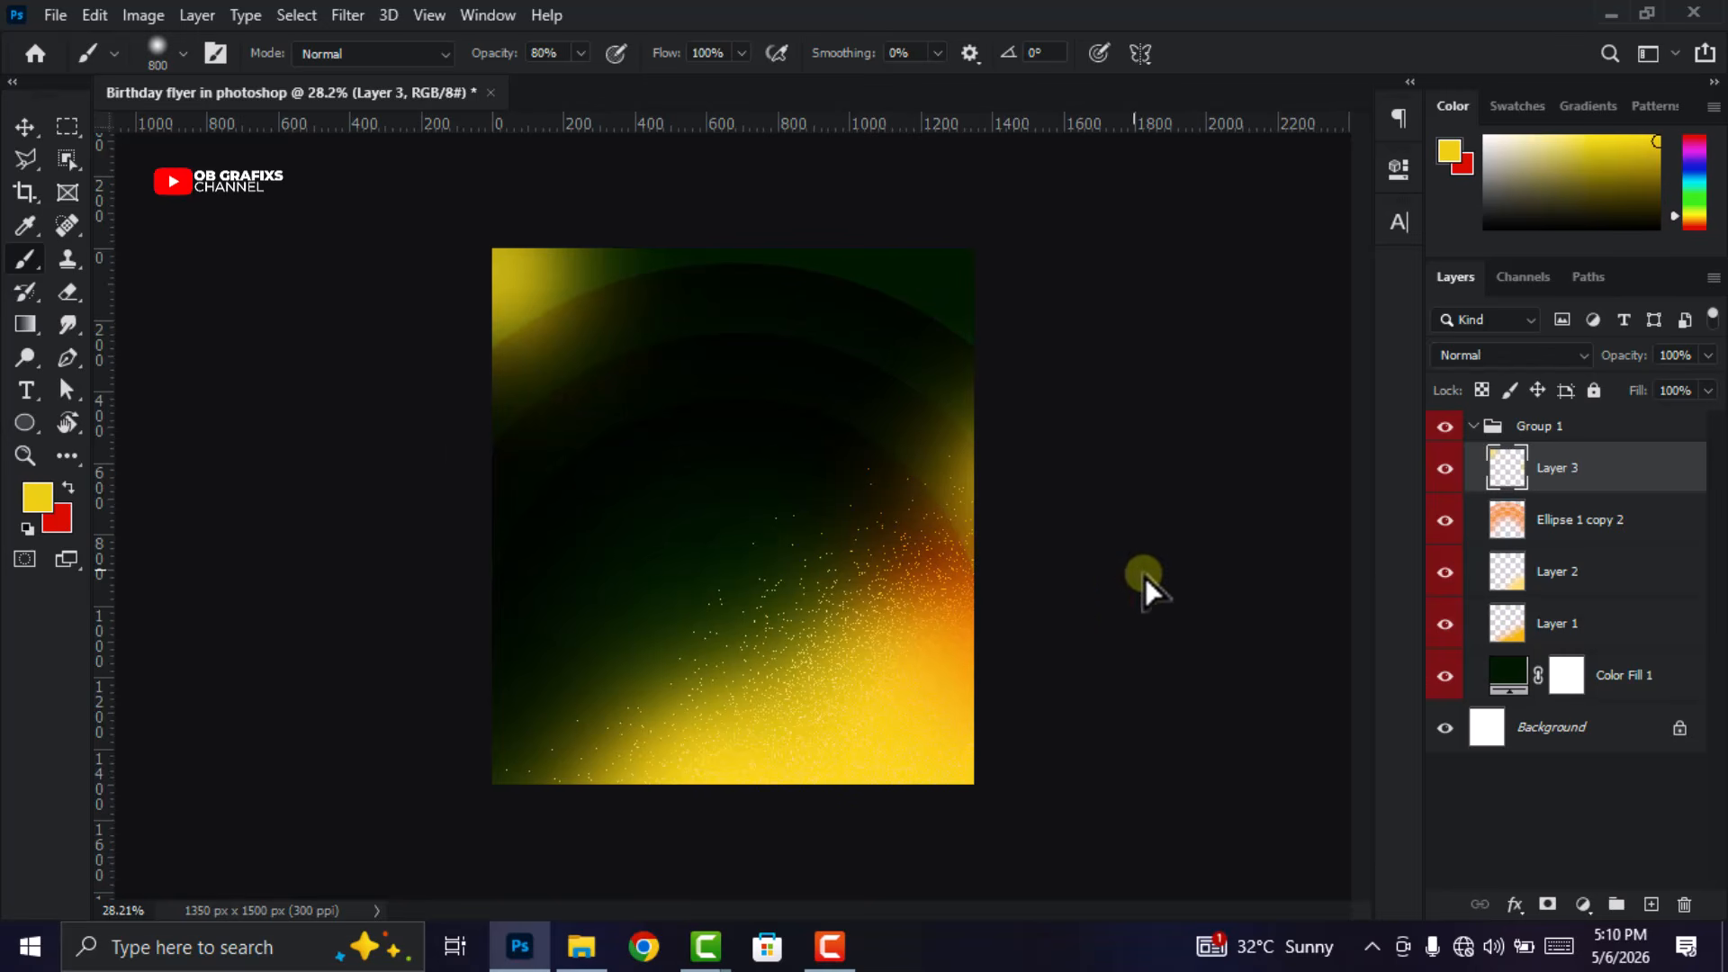
# Set the new glow layer's blend mode to Linear Dodge (Add) and collapse the background group.
pyautogui.click(24, 127)
pyautogui.keyDown('ctrl'); pyautogui.click(1535, 477); pyautogui.keyUp('ctrl')
pyautogui.click(1536, 472)
pyautogui.click(1527, 358)
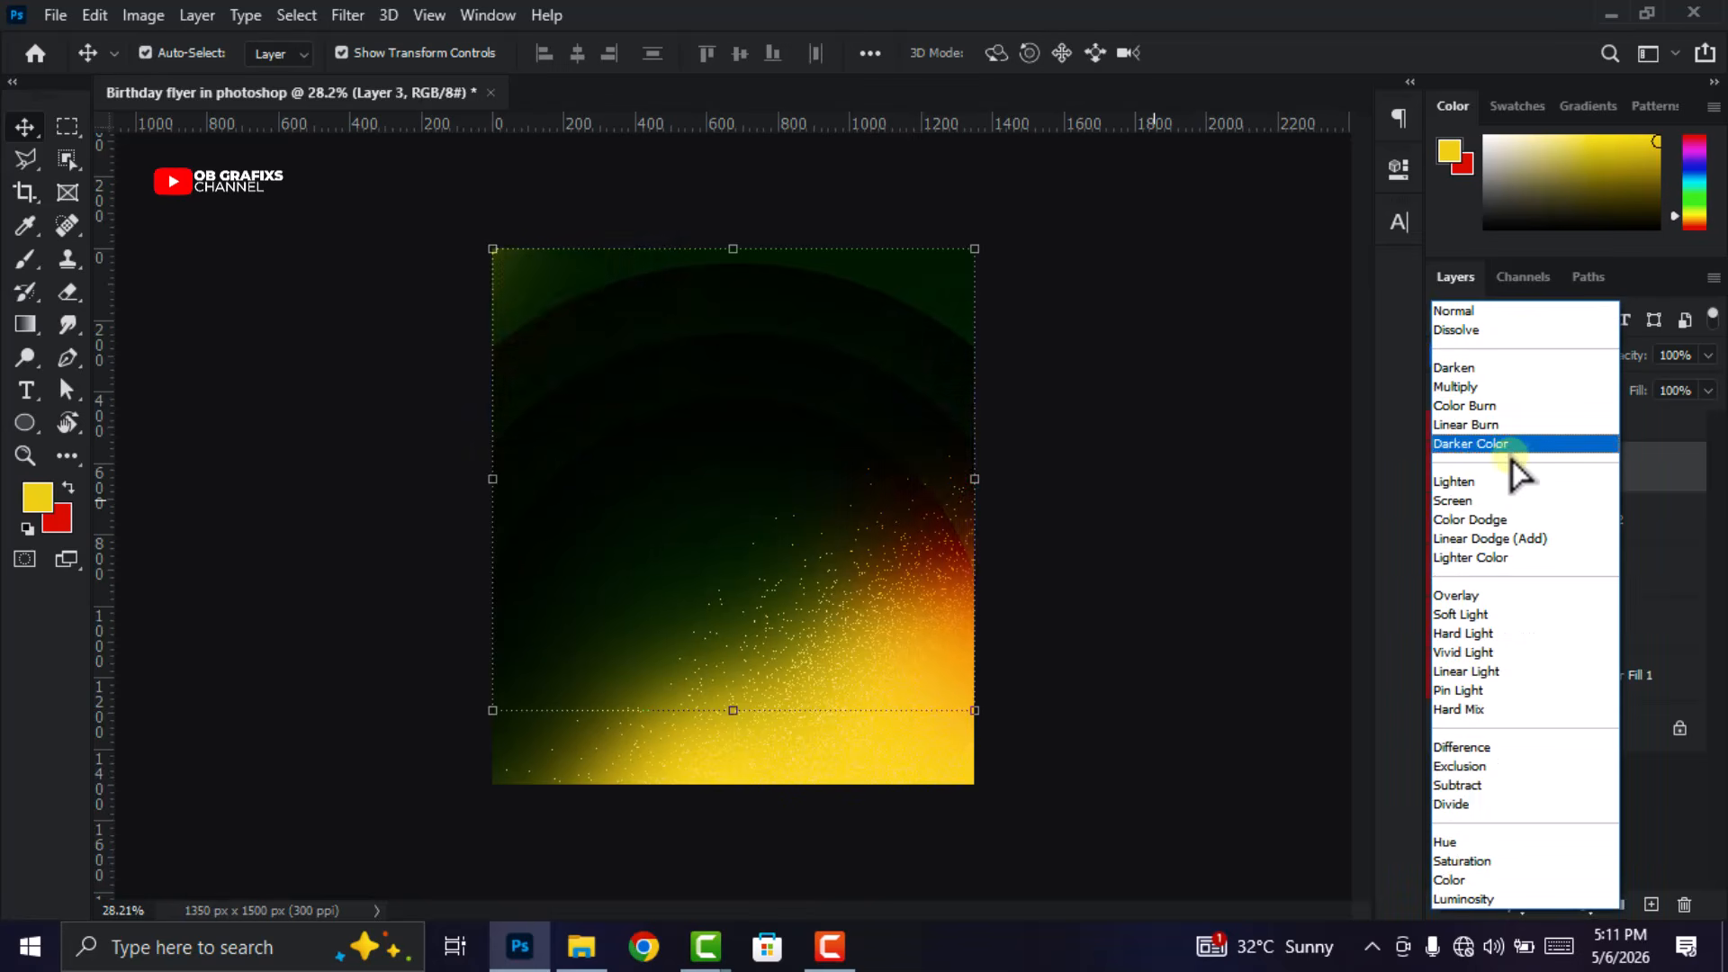
pyautogui.click(1512, 541)
pyautogui.keyDown('ctrl'); pyautogui.click(1521, 470); pyautogui.keyUp('ctrl')
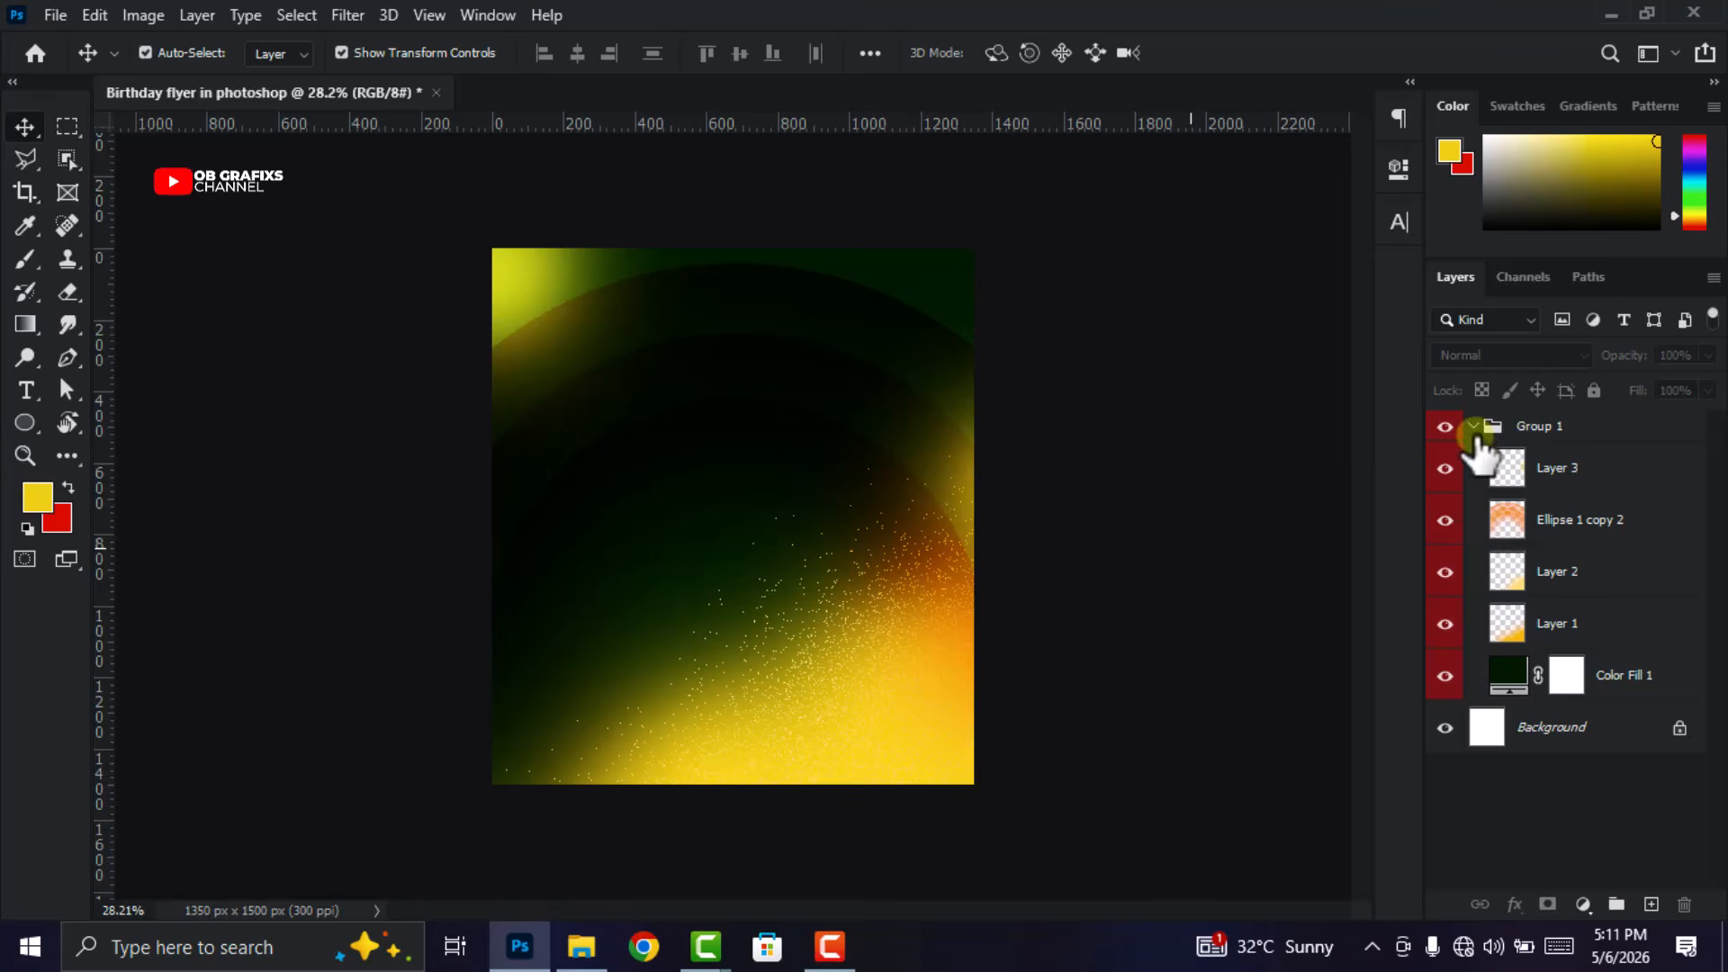
pyautogui.click(1474, 428)
# Place the Untitled-1 portrait cutout from File Explorer's New folder into the flyer and scale it down slightly within the canvas.
pyautogui.click(581, 947)
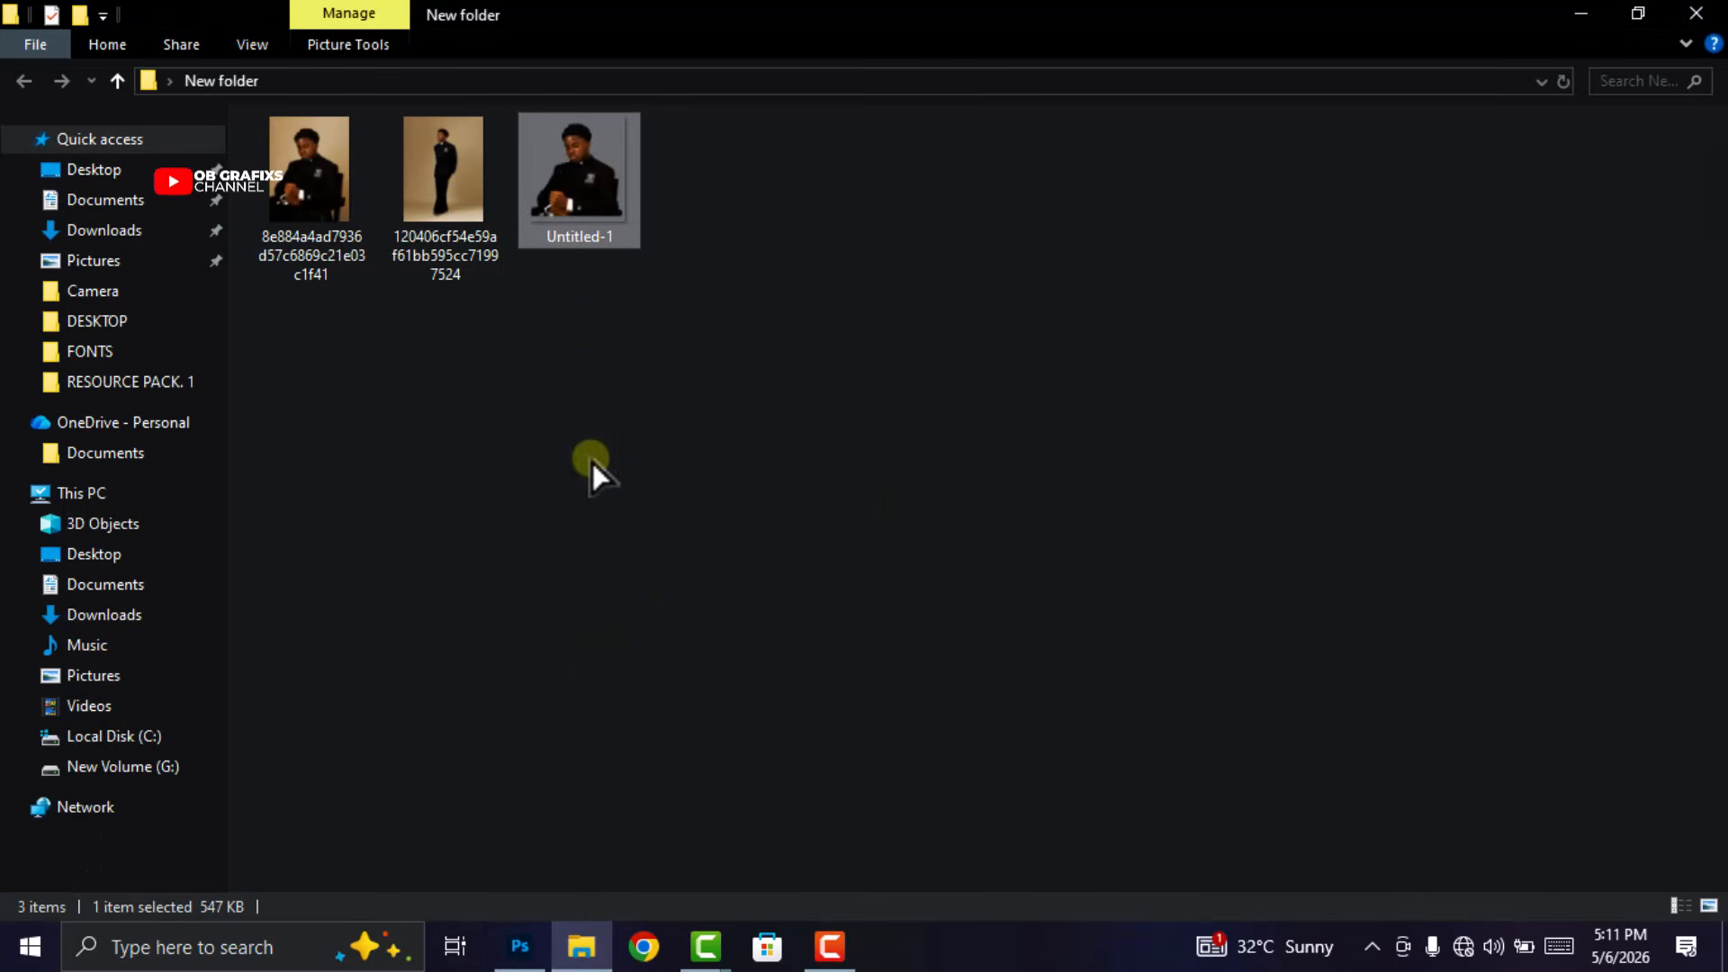
pyautogui.moveTo(579, 184); pyautogui.dragTo(733, 636)
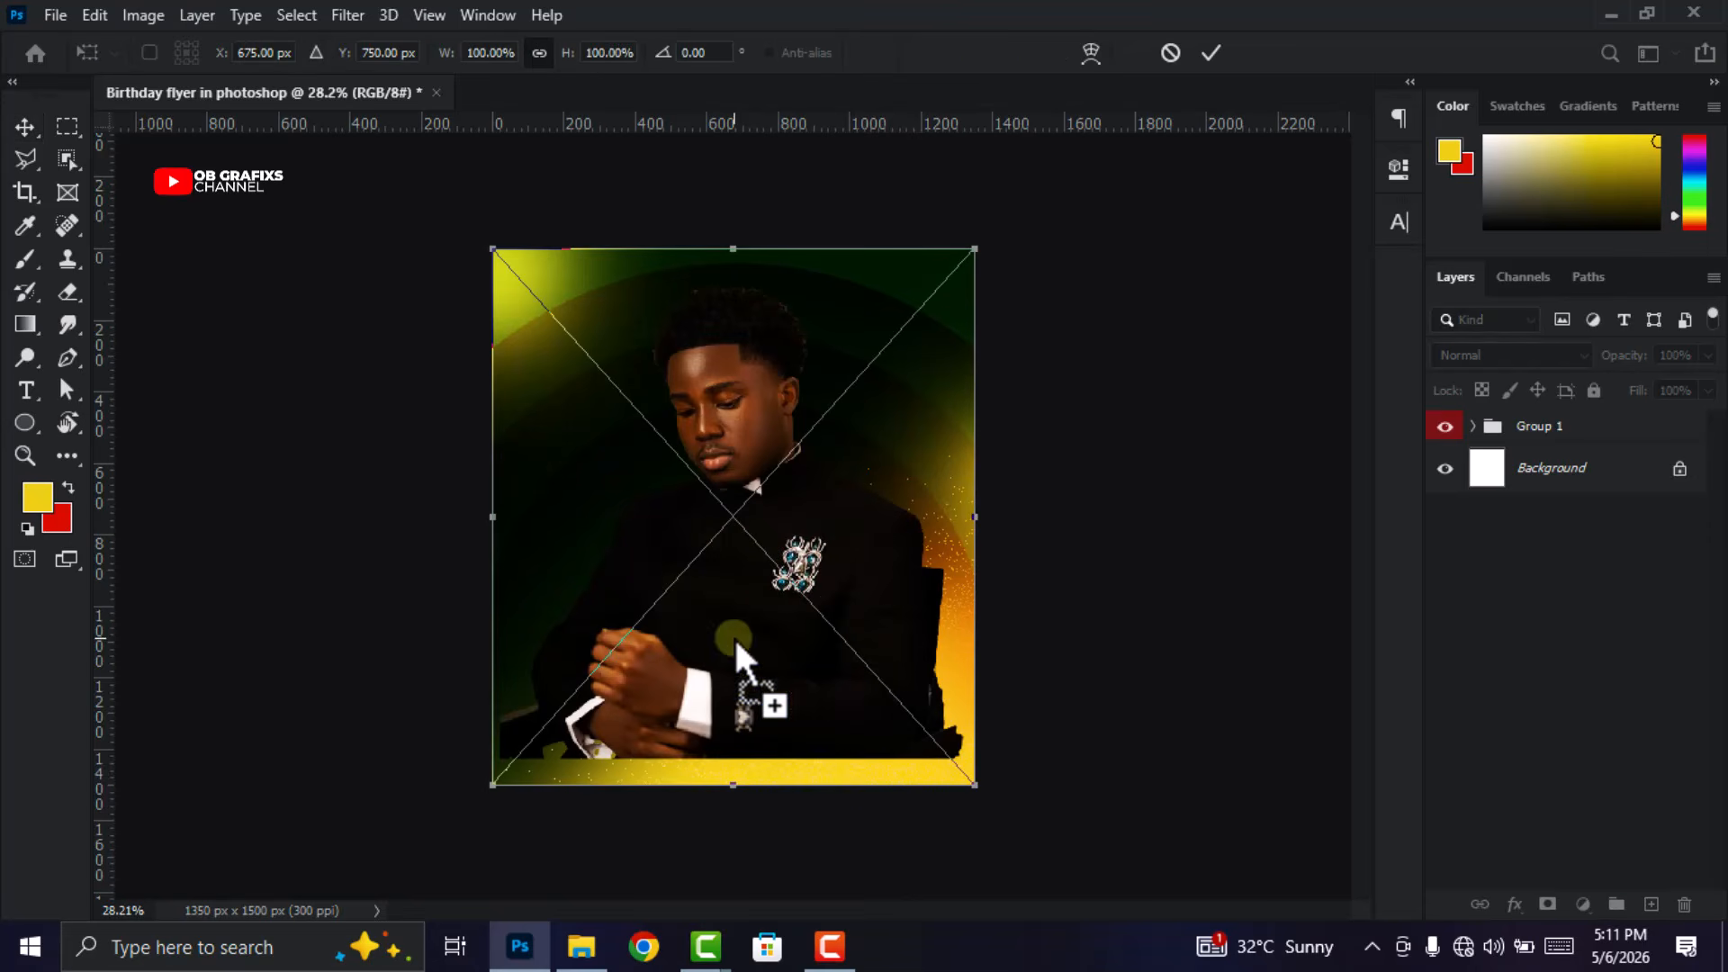
pyautogui.click(1206, 52)
pyautogui.hotkey('ctrl', 't')
pyautogui.moveTo(971, 780); pyautogui.dragTo(891, 704)
pyautogui.moveTo(721, 515); pyautogui.dragTo(764, 576)
pyautogui.click(1211, 54)
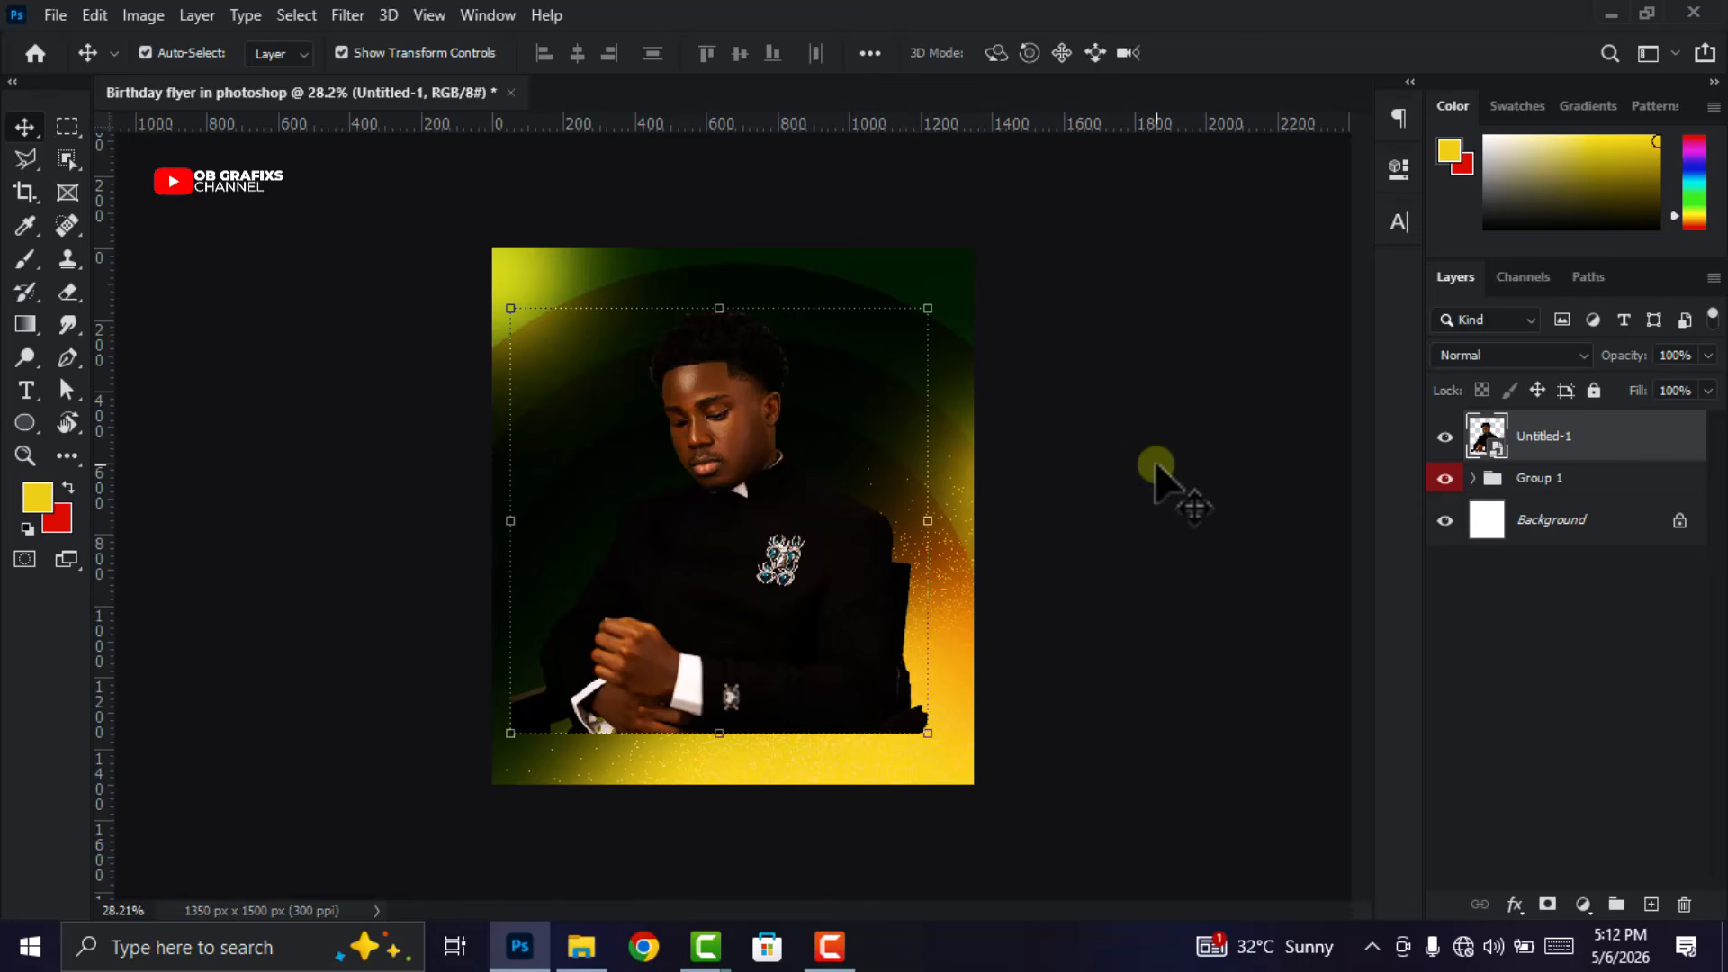
# Open the portrait in the Camera Raw Filter and set Tint to +25 and Exposure to +0.40.
pyautogui.click(348, 16)
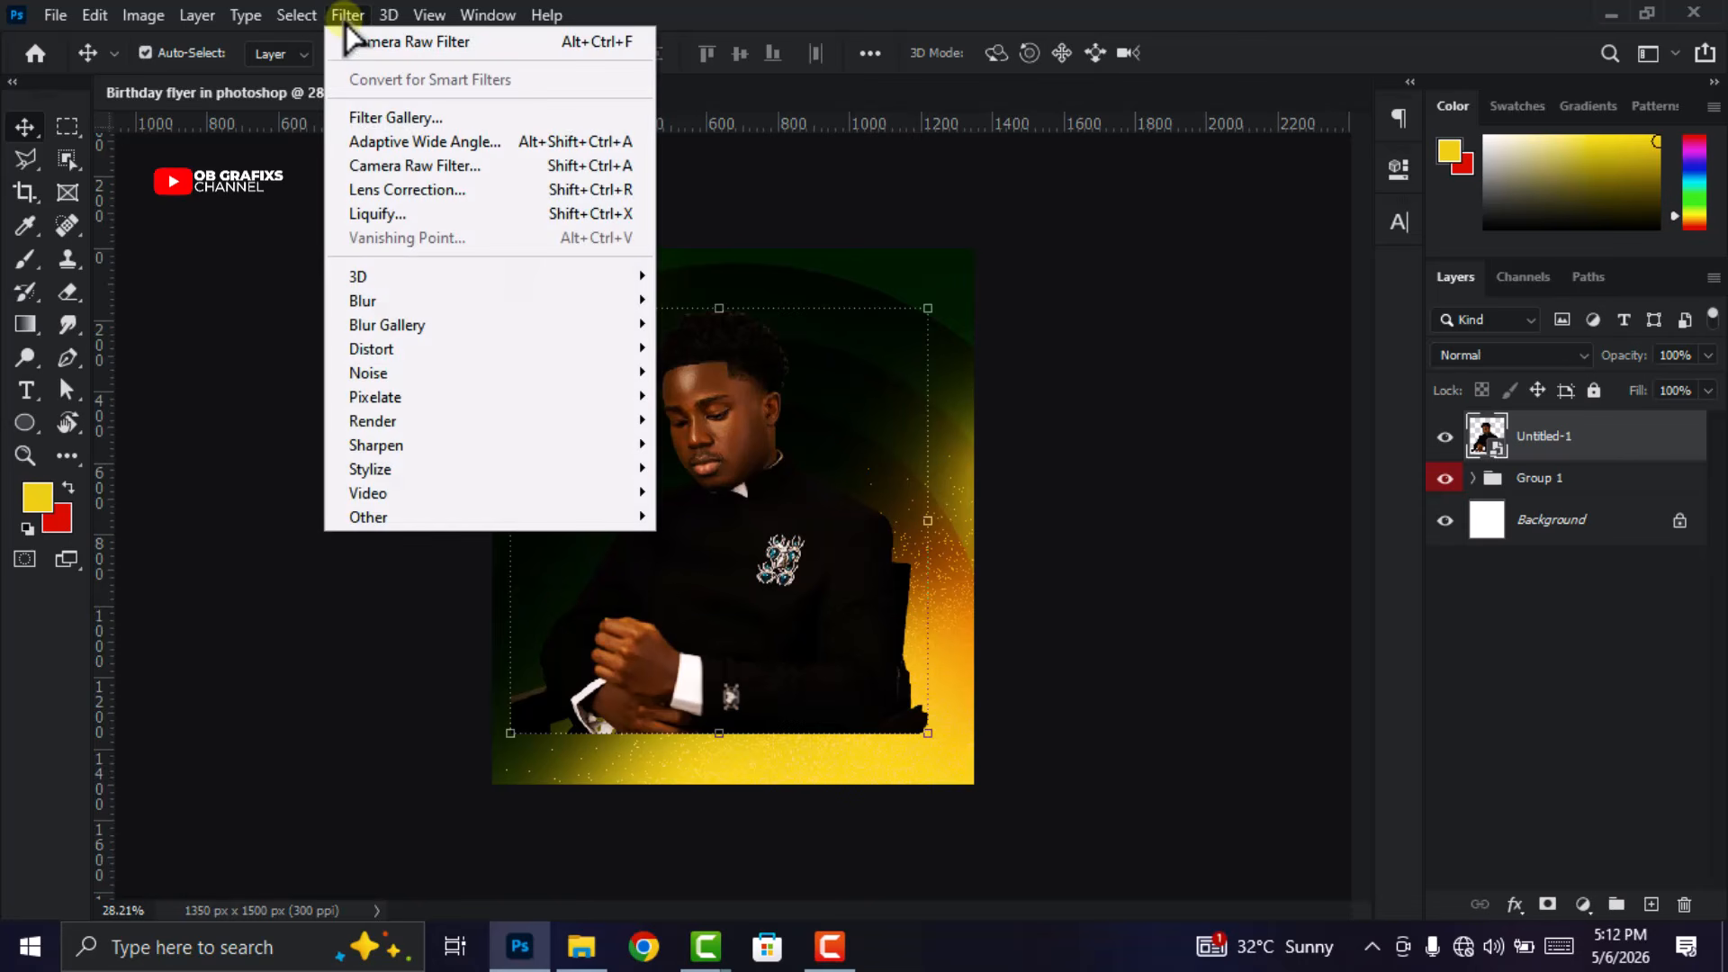
pyautogui.click(374, 40)
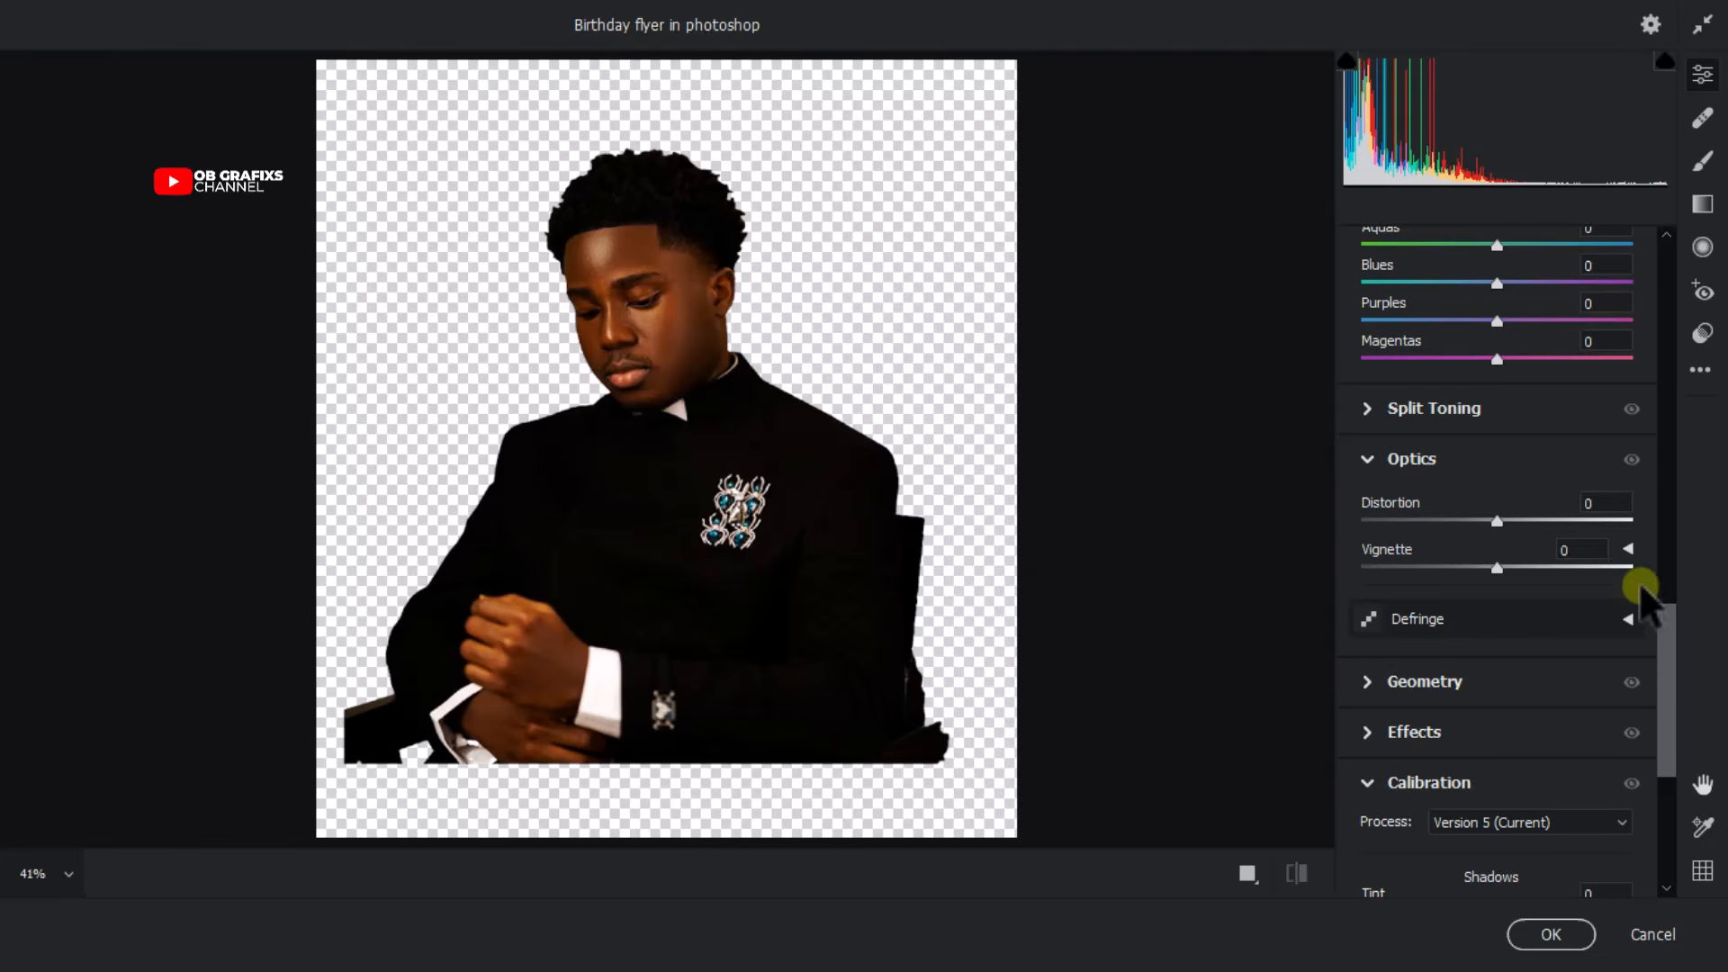
pyautogui.scroll(10, 1639, 580)
pyautogui.scroll(10, 1560, 547)
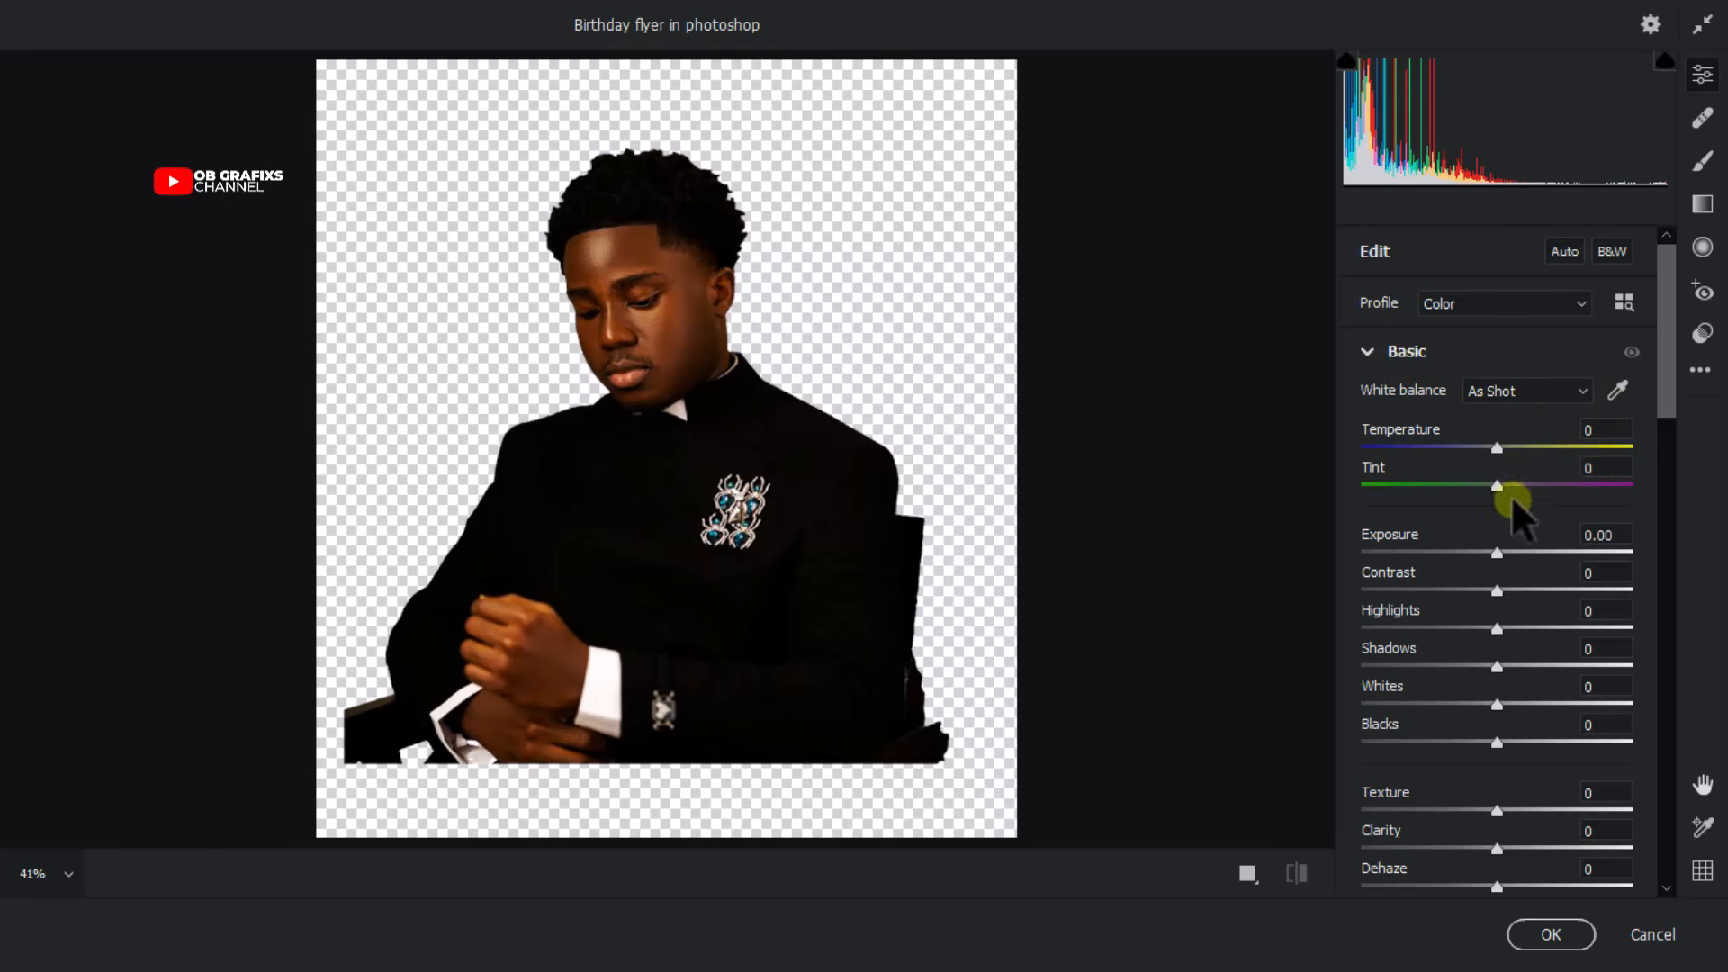
pyautogui.moveTo(1498, 491); pyautogui.dragTo(1532, 491)
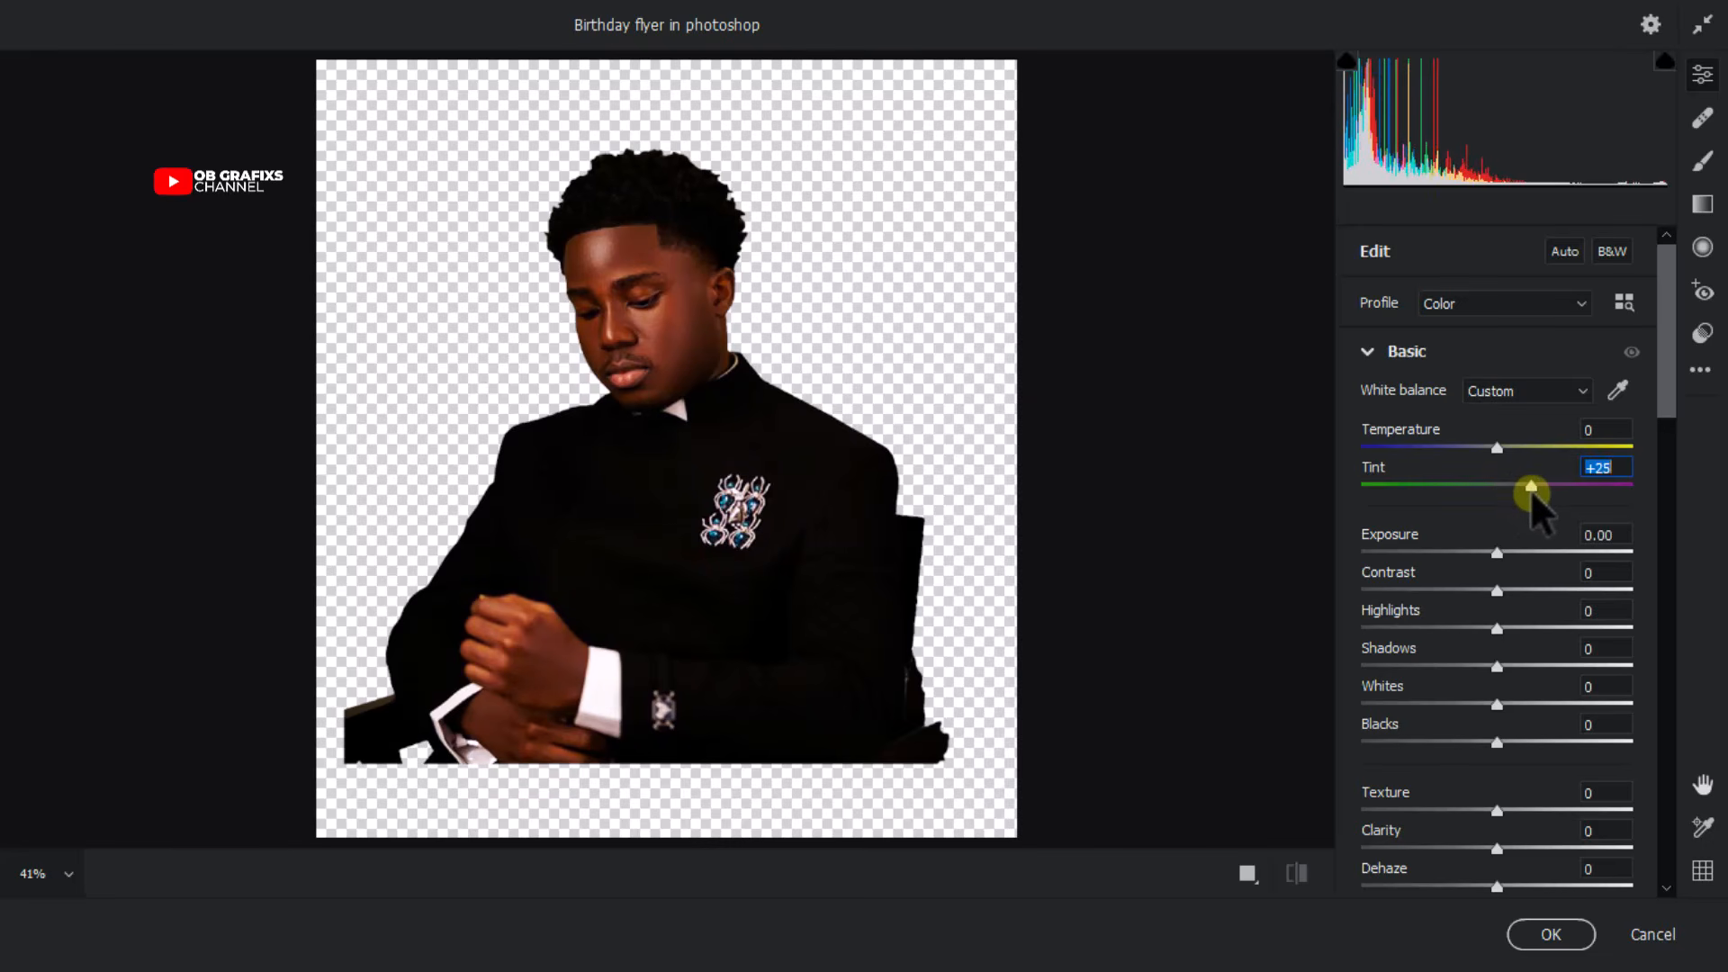
pyautogui.click(1604, 534)
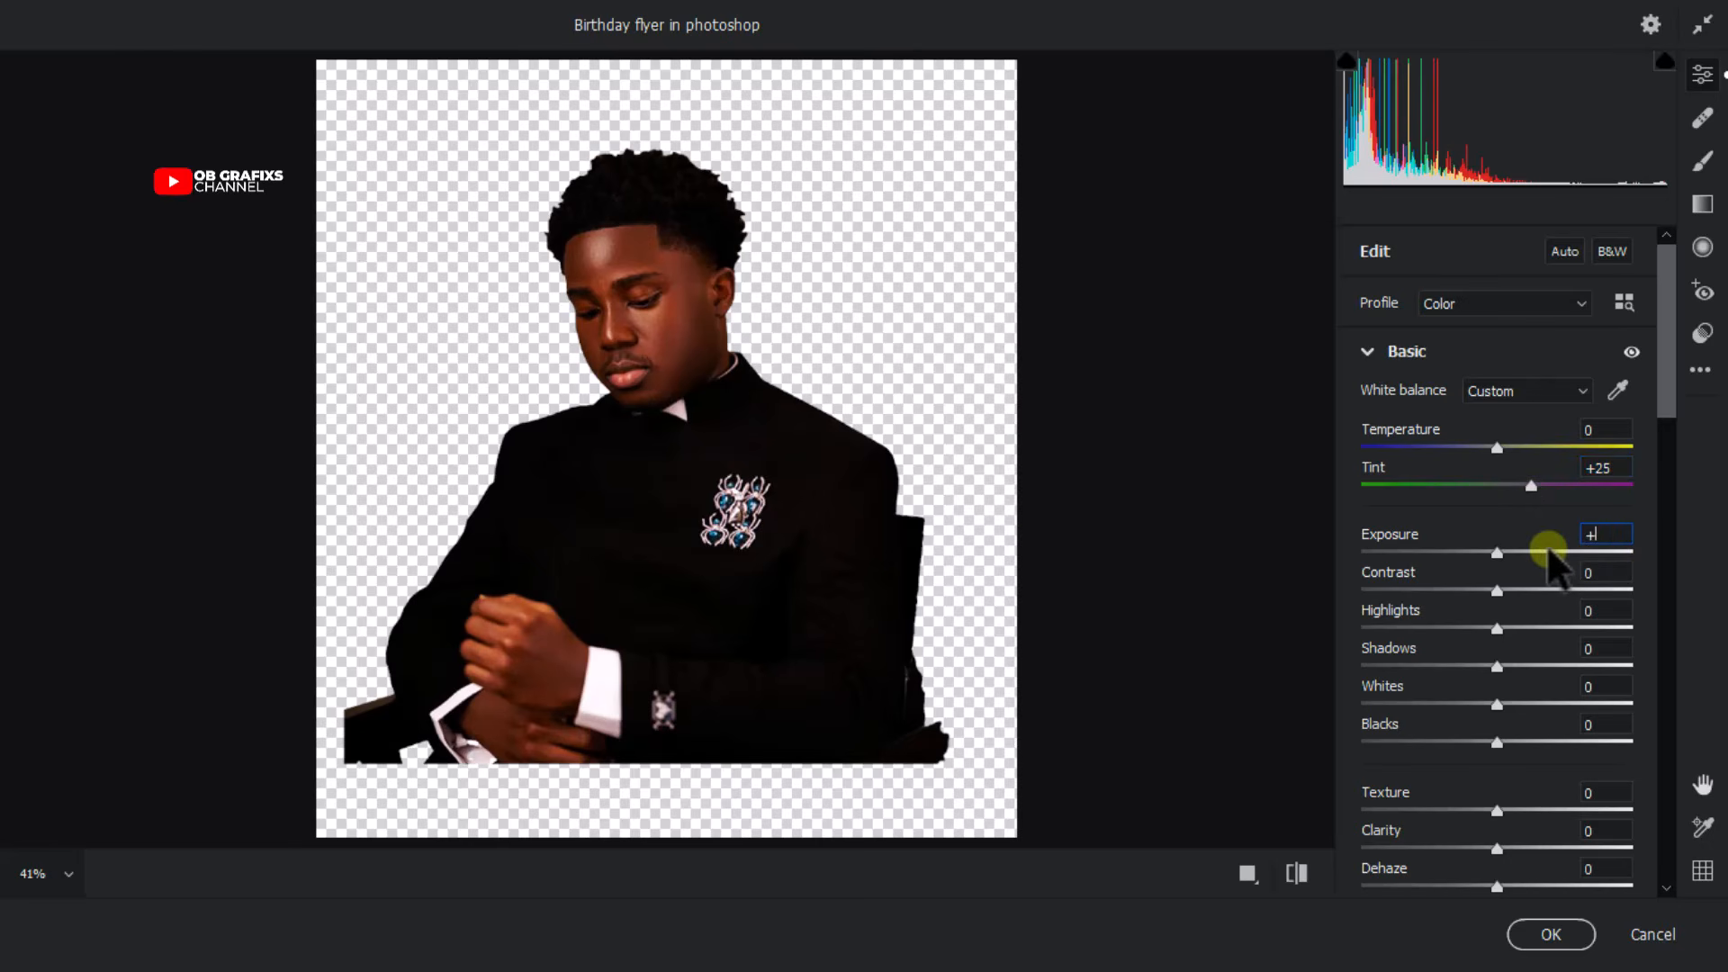
pyautogui.write('+0.40')
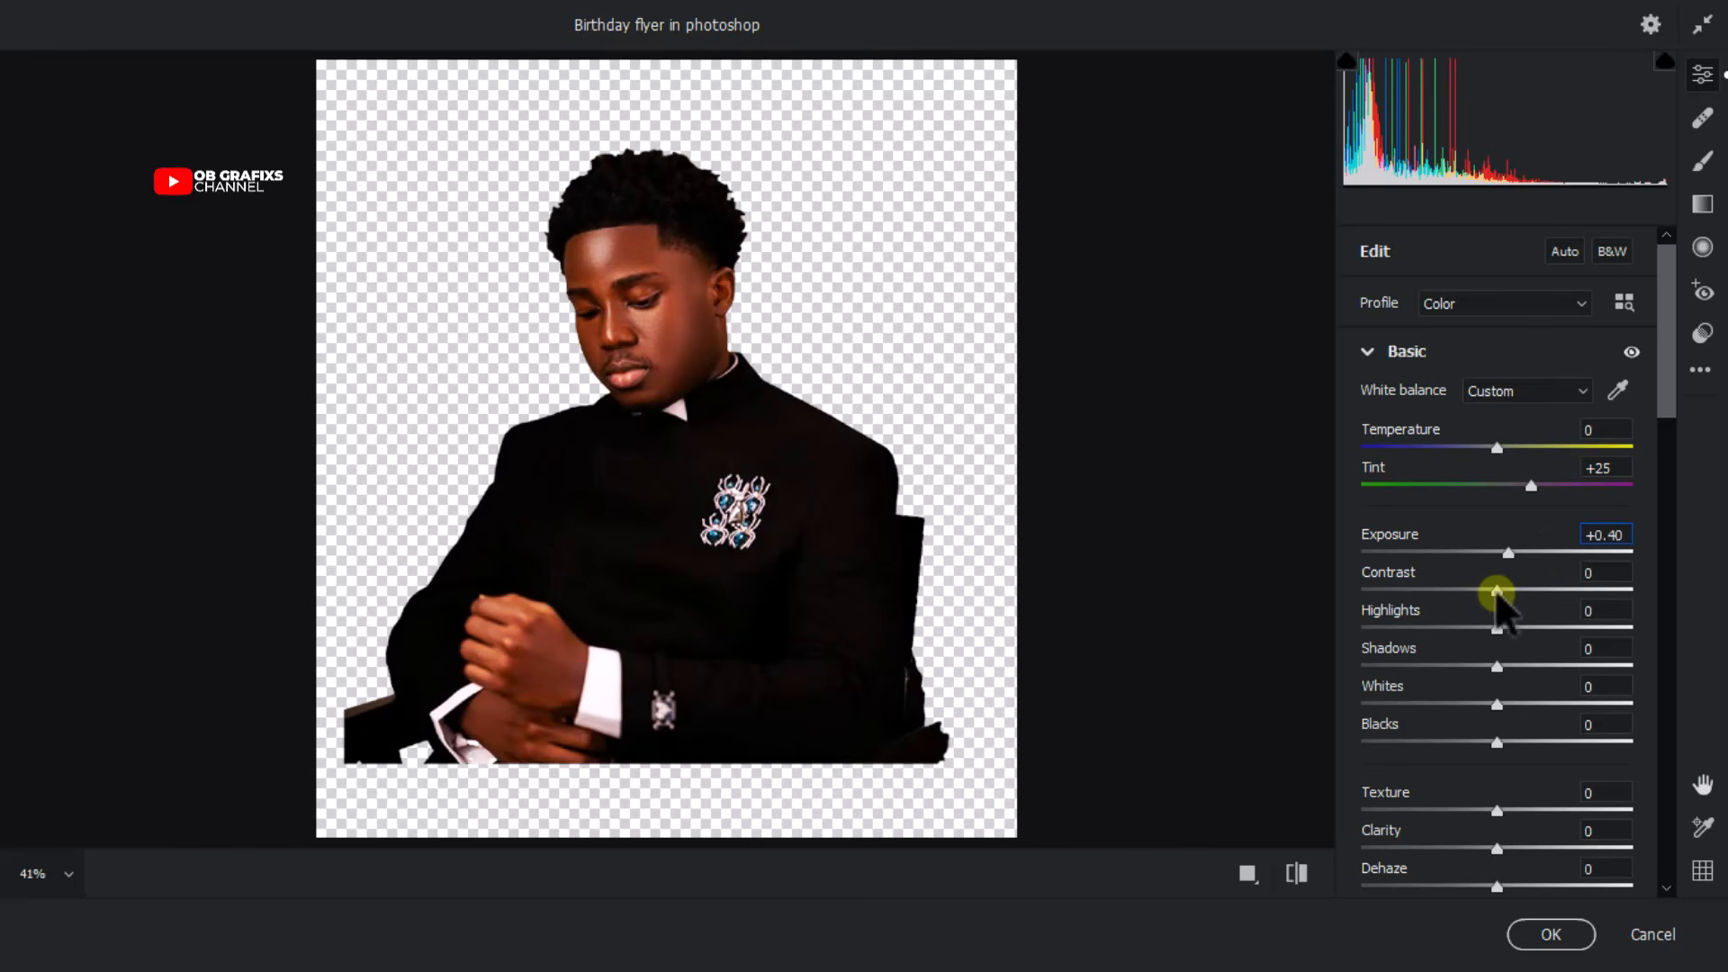
# Set the portrait's Contrast to -21, Highlights to +36, Shadows to -21, Whites to -100 and Blacks to -4.
pyautogui.moveTo(1497, 592); pyautogui.dragTo(1542, 632)
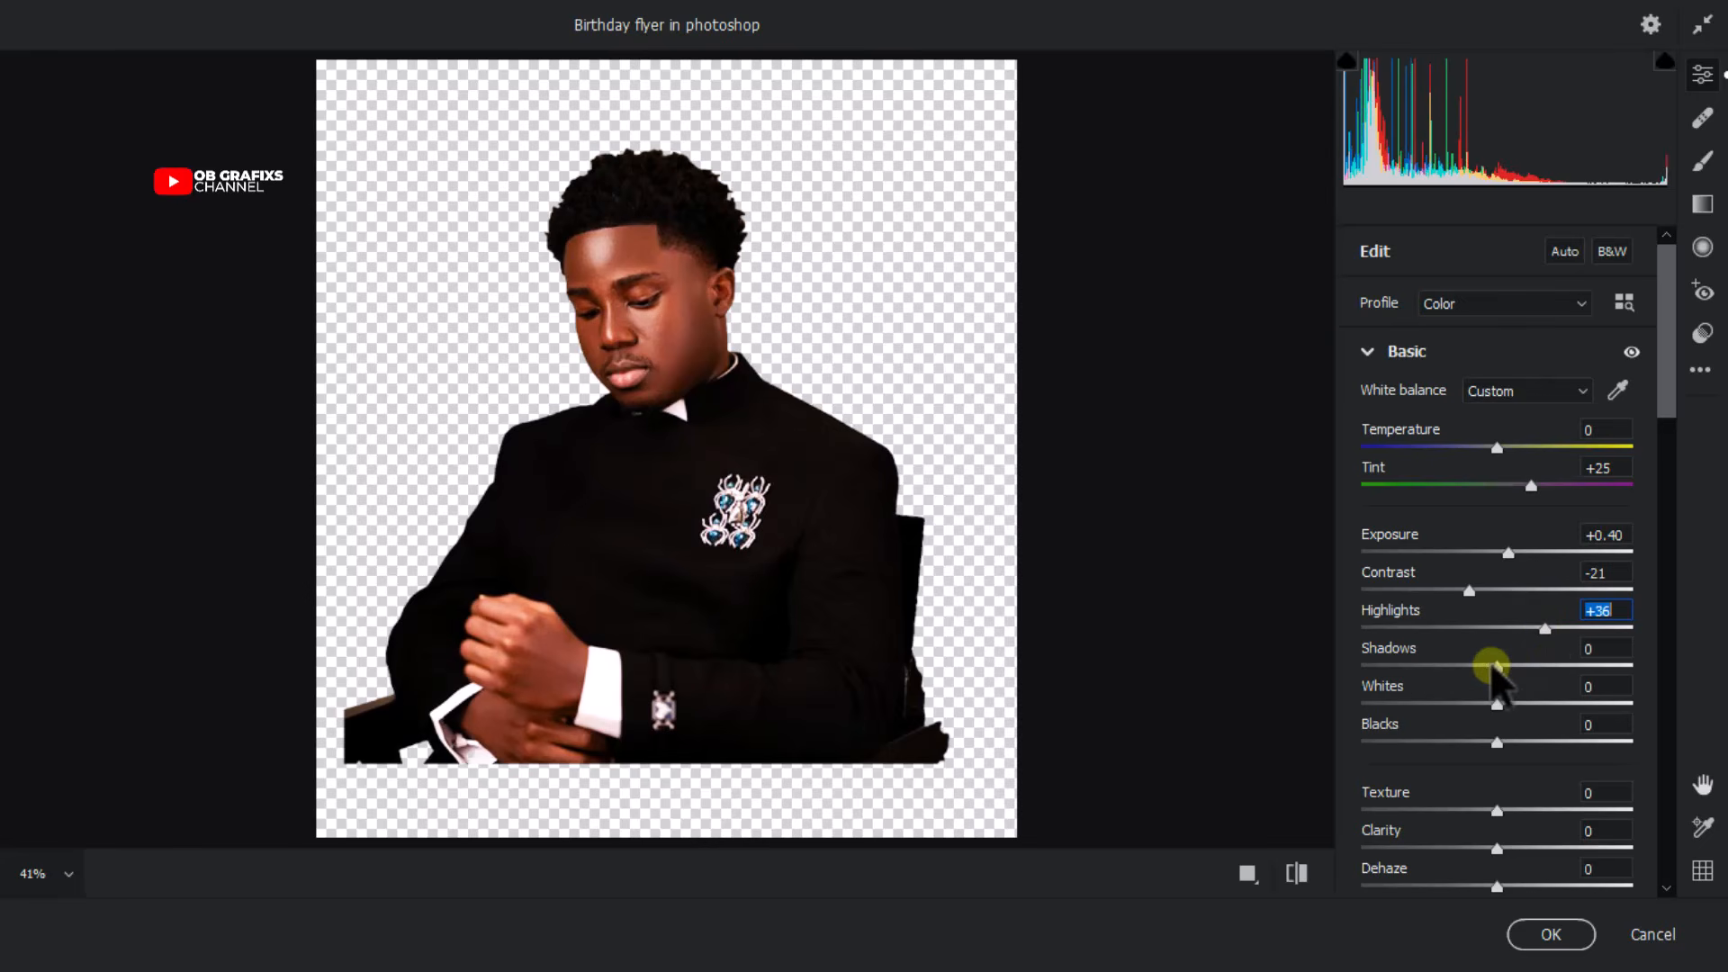
pyautogui.moveTo(1494, 668); pyautogui.dragTo(1466, 669)
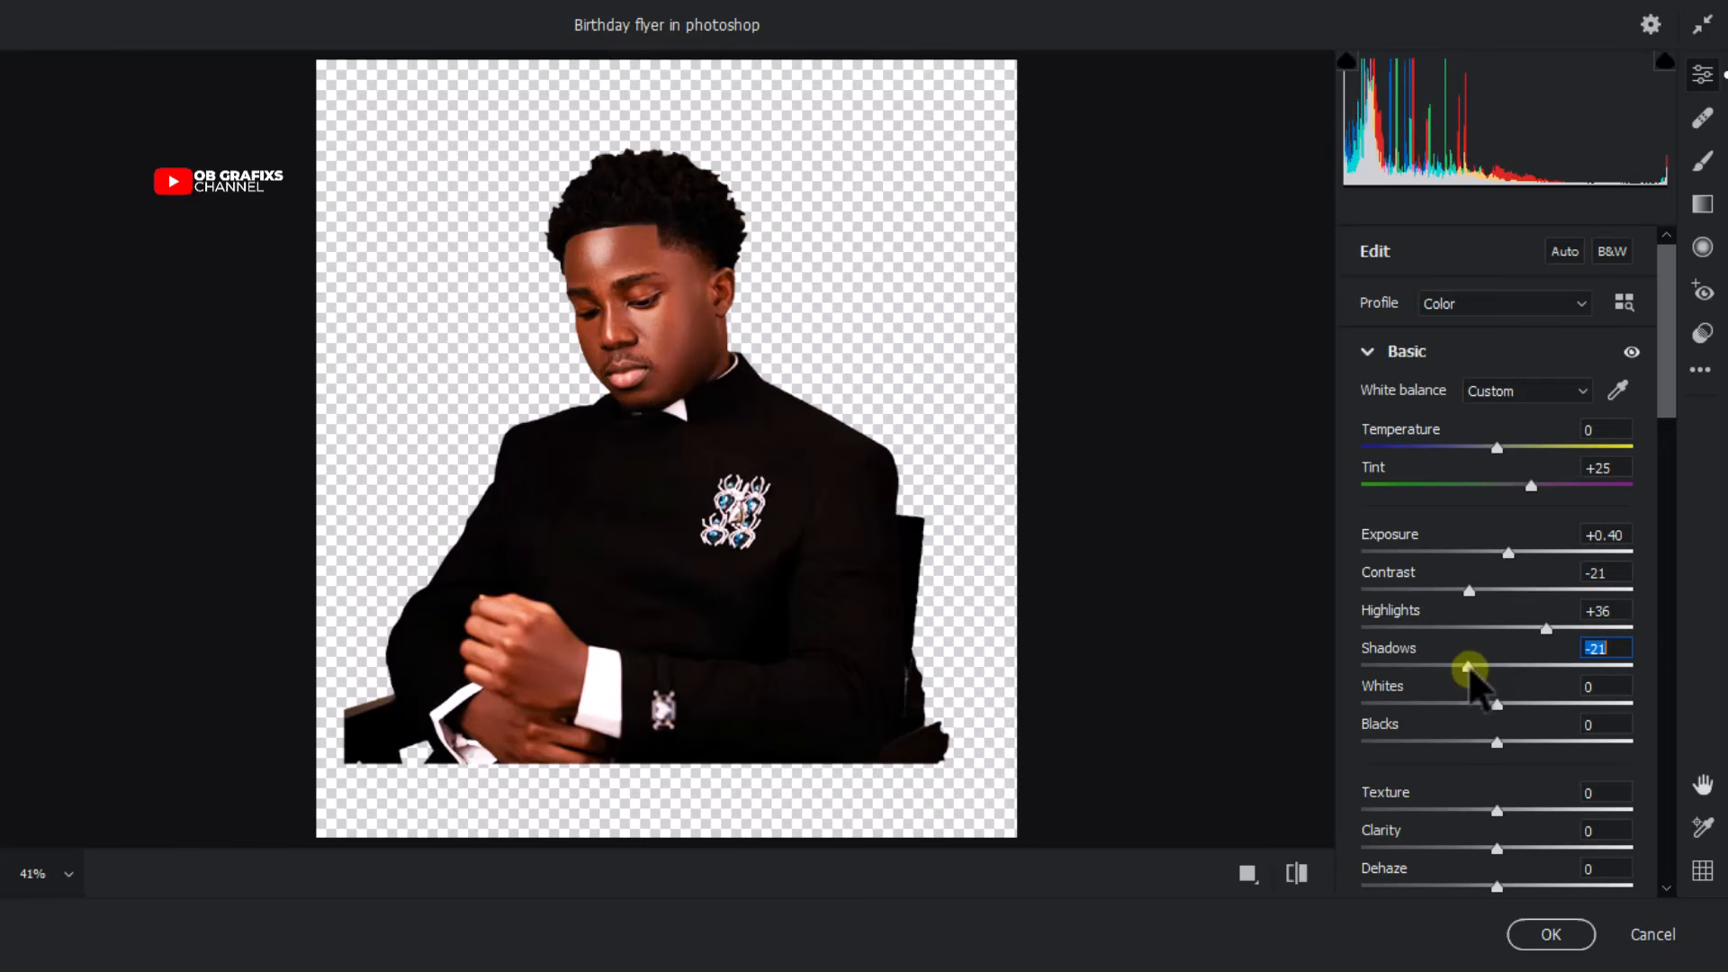
pyautogui.scroll(-1, 1469, 668)
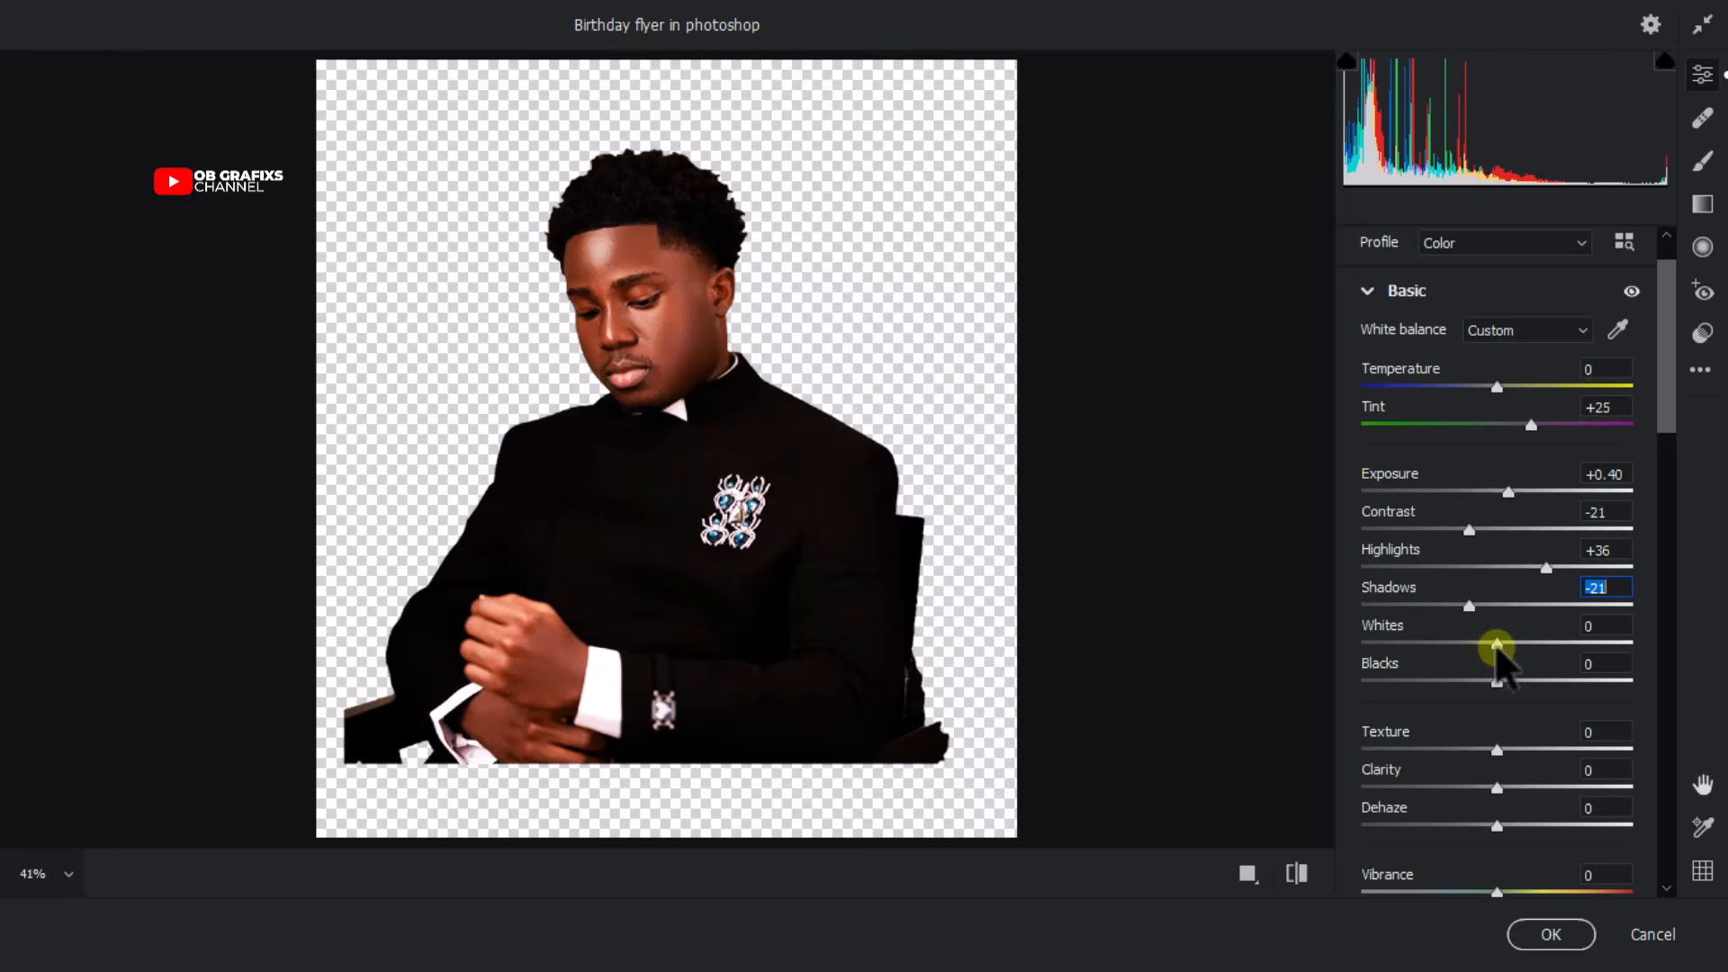
pyautogui.moveTo(1497, 644); pyautogui.dragTo(1331, 673)
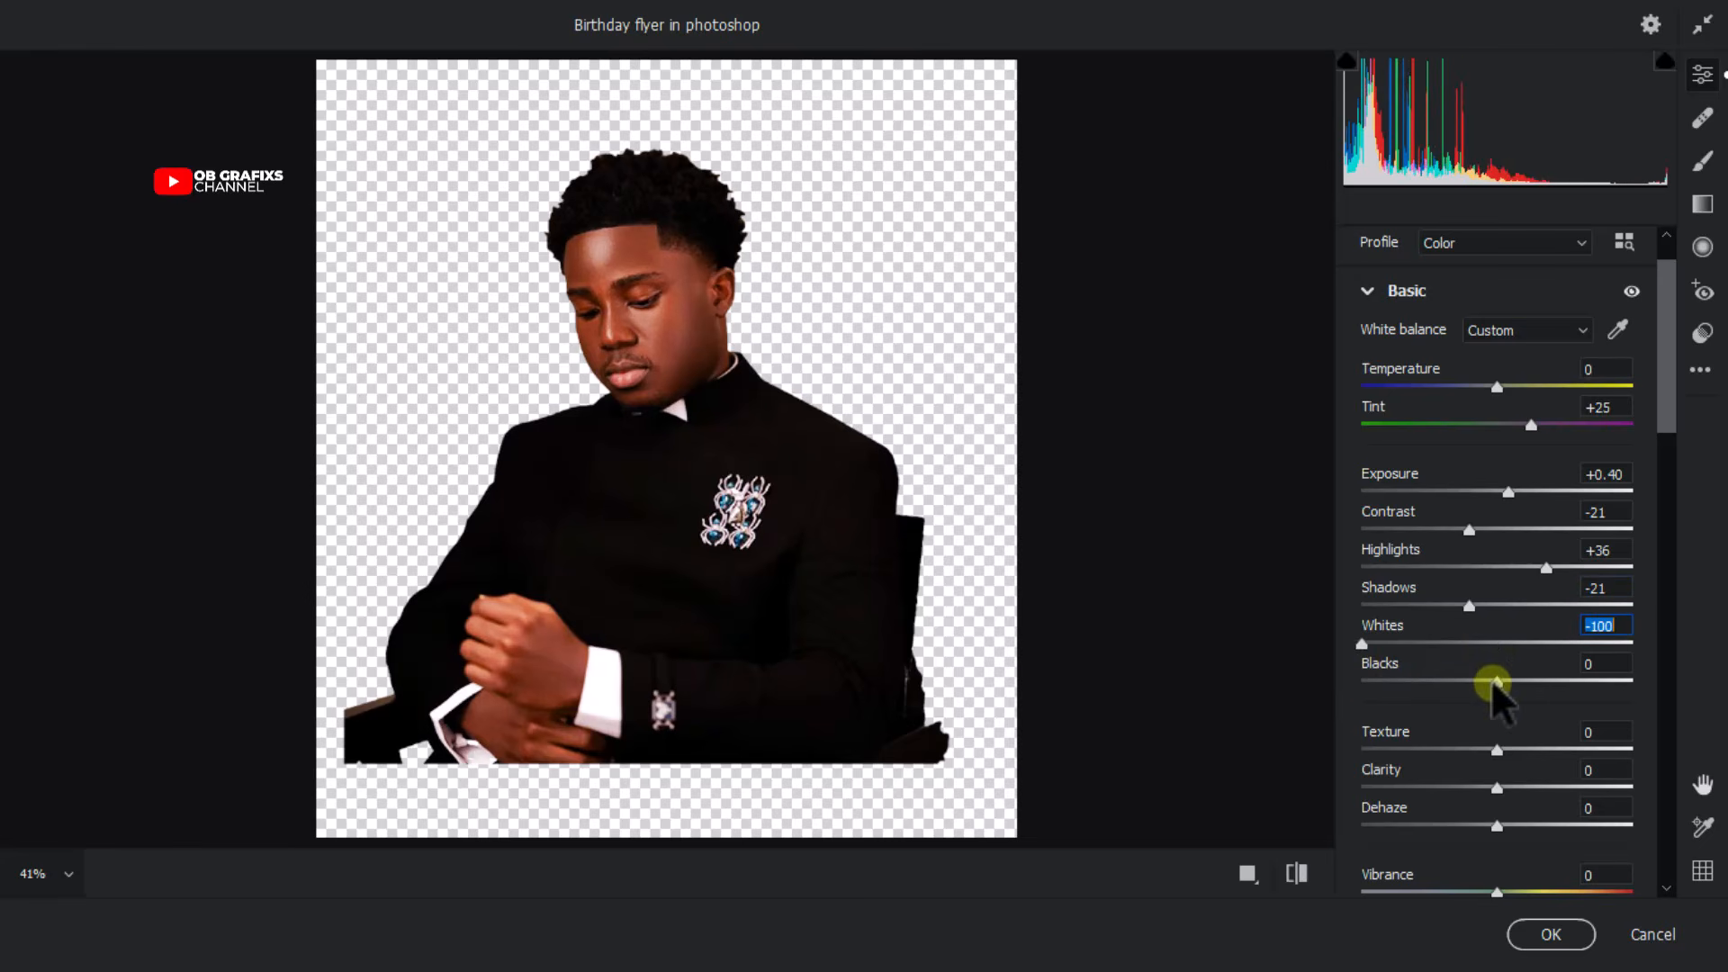
pyautogui.moveTo(1501, 686); pyautogui.dragTo(1490, 685)
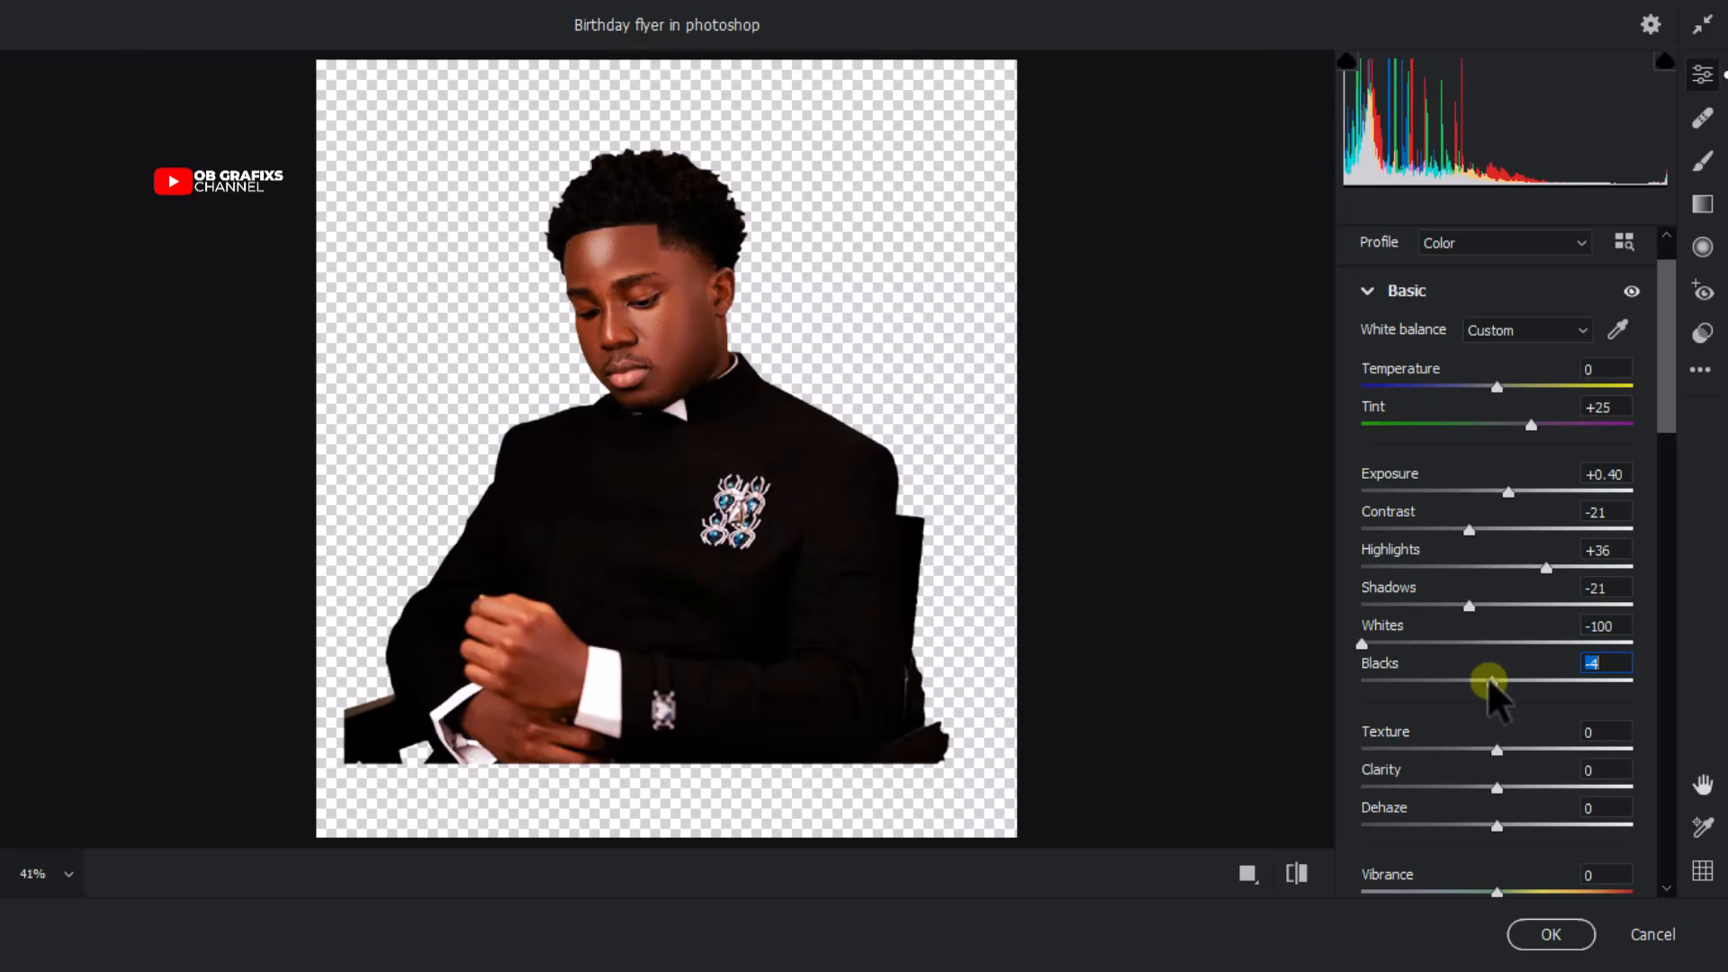
pyautogui.moveTo(1668, 378); pyautogui.dragTo(1667, 439)
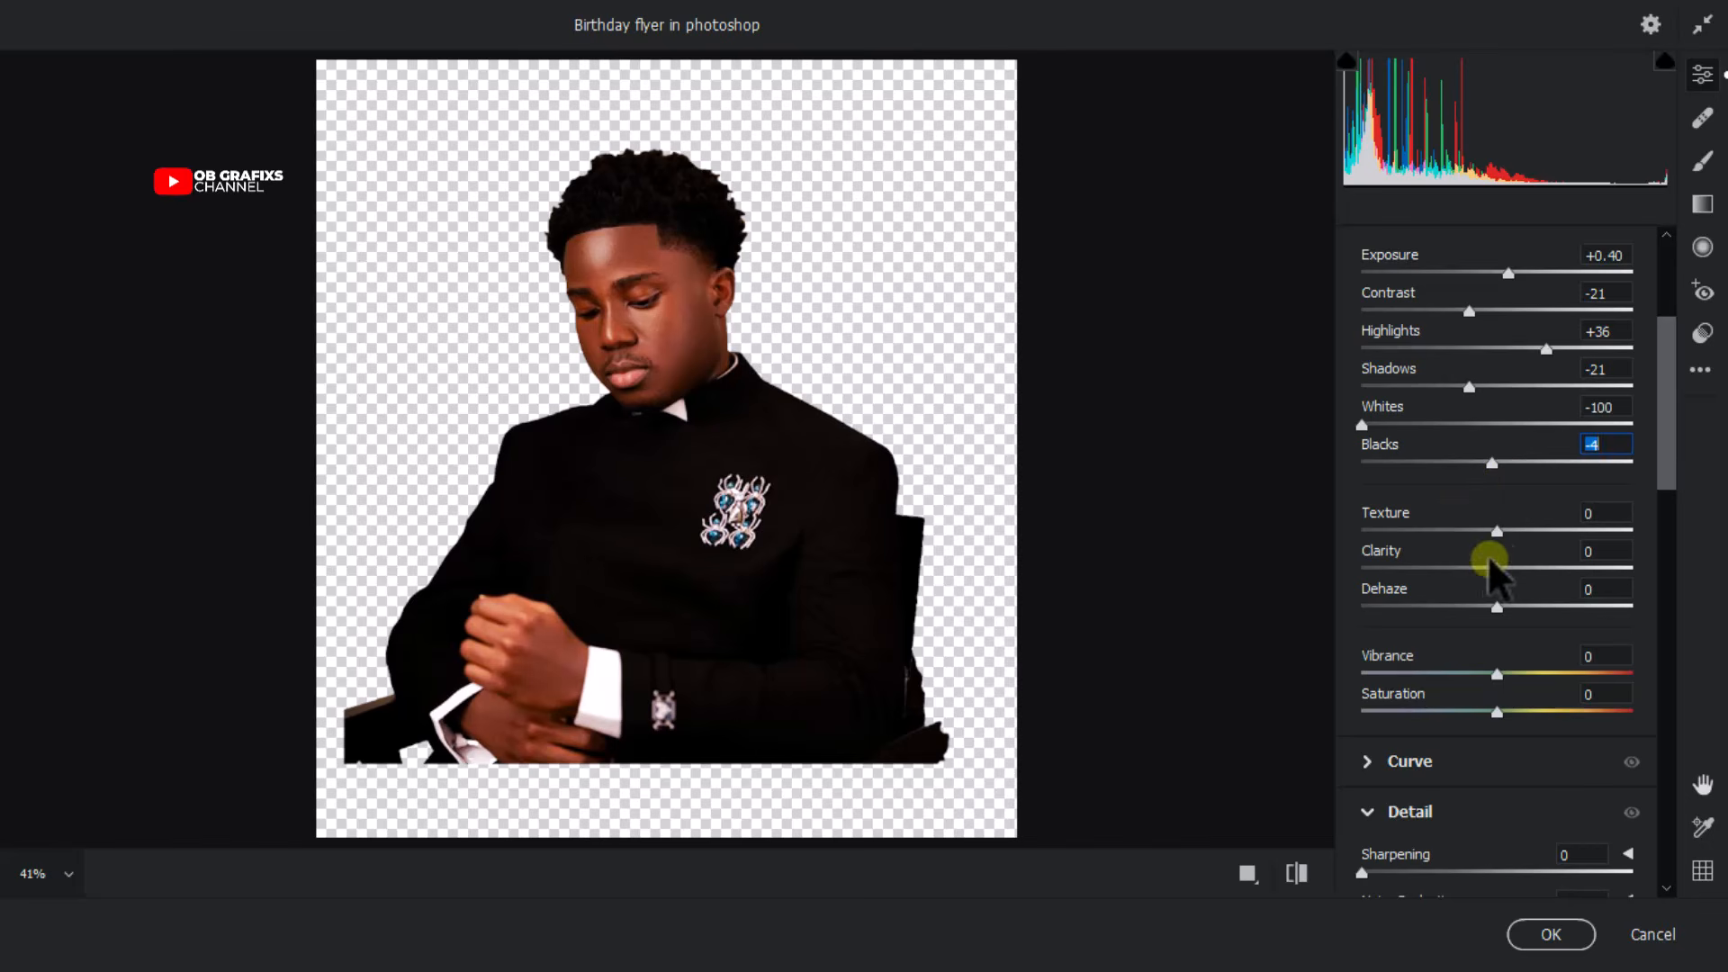
# Set the portrait's Texture to +100, Clarity to +100 and Dehaze to +79.
pyautogui.click(1603, 512)
pyautogui.write('100')
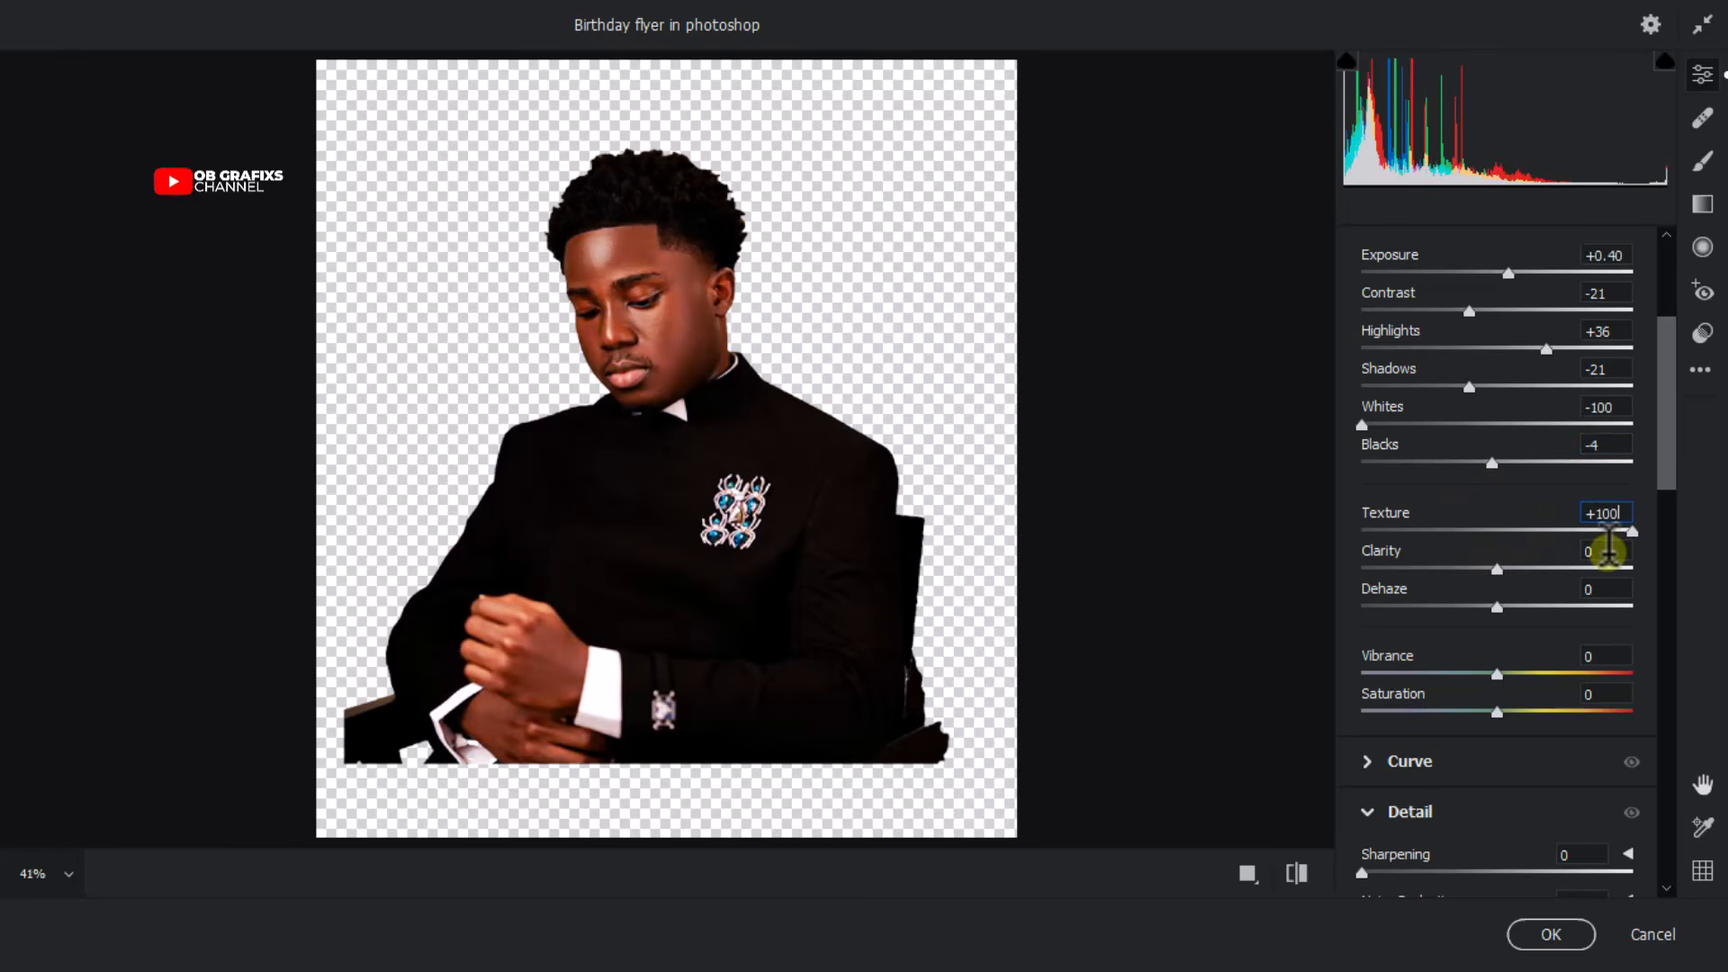
pyautogui.click(1607, 551)
pyautogui.write('+100')
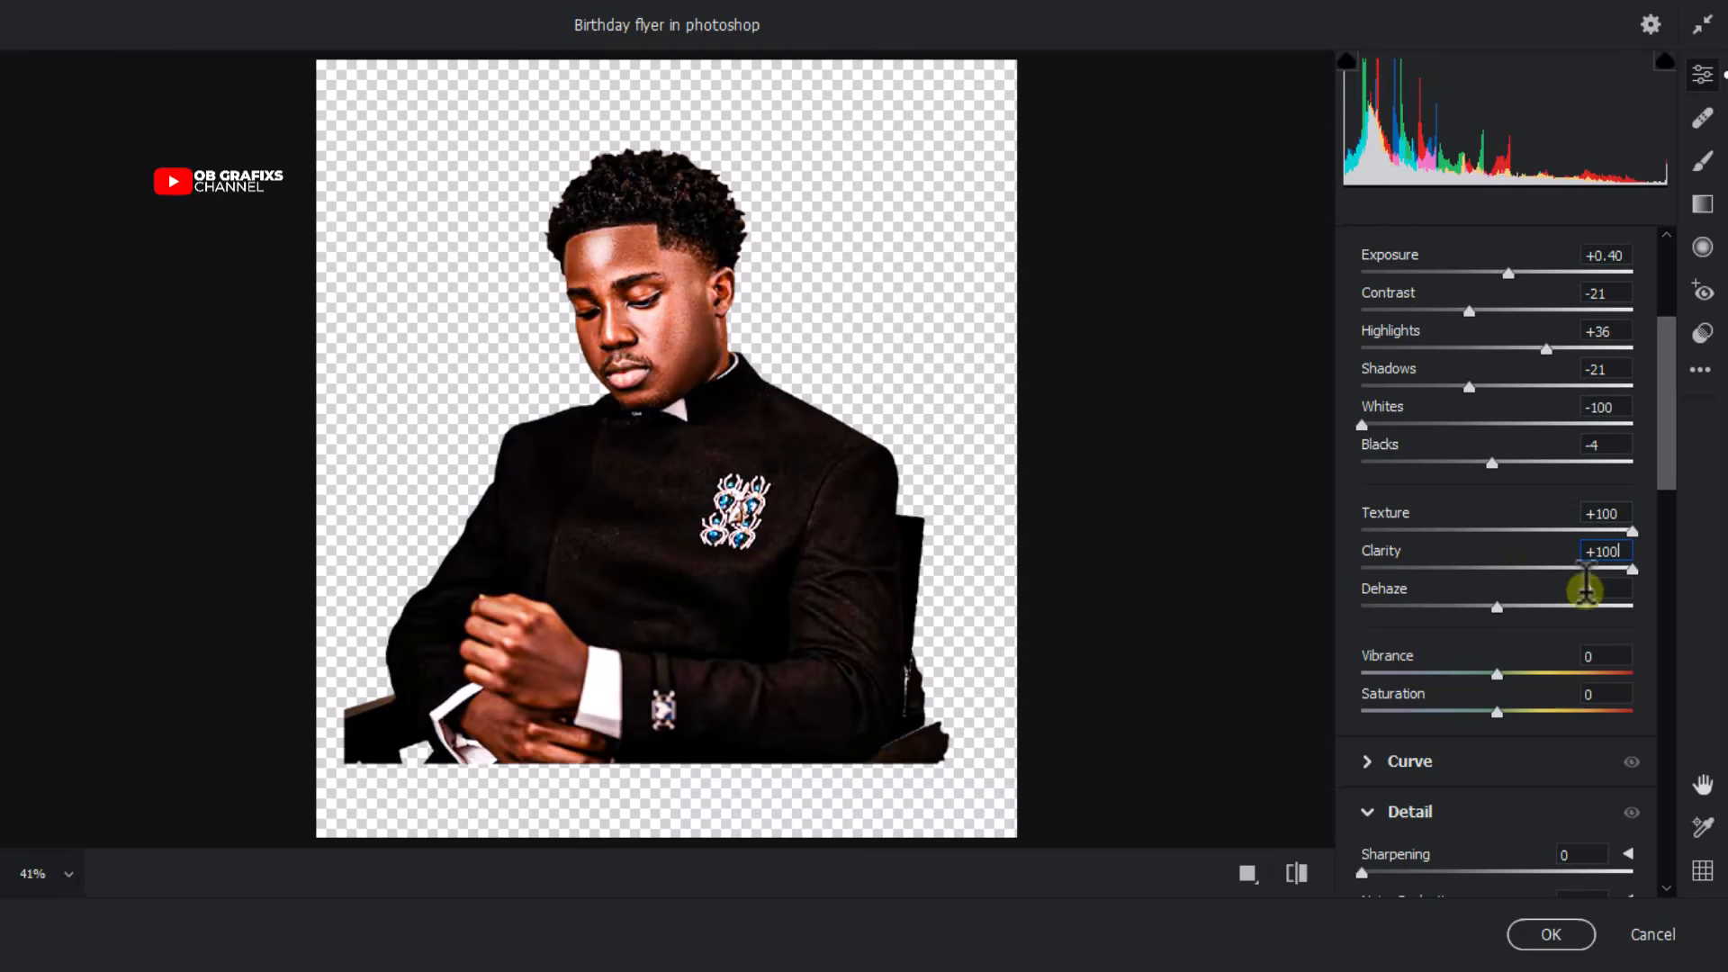
pyautogui.click(1599, 590)
pyautogui.write('+79')
# Set the portrait's Vibrance to +30 and Saturation to +11.
pyautogui.scroll(-3, 1549, 591)
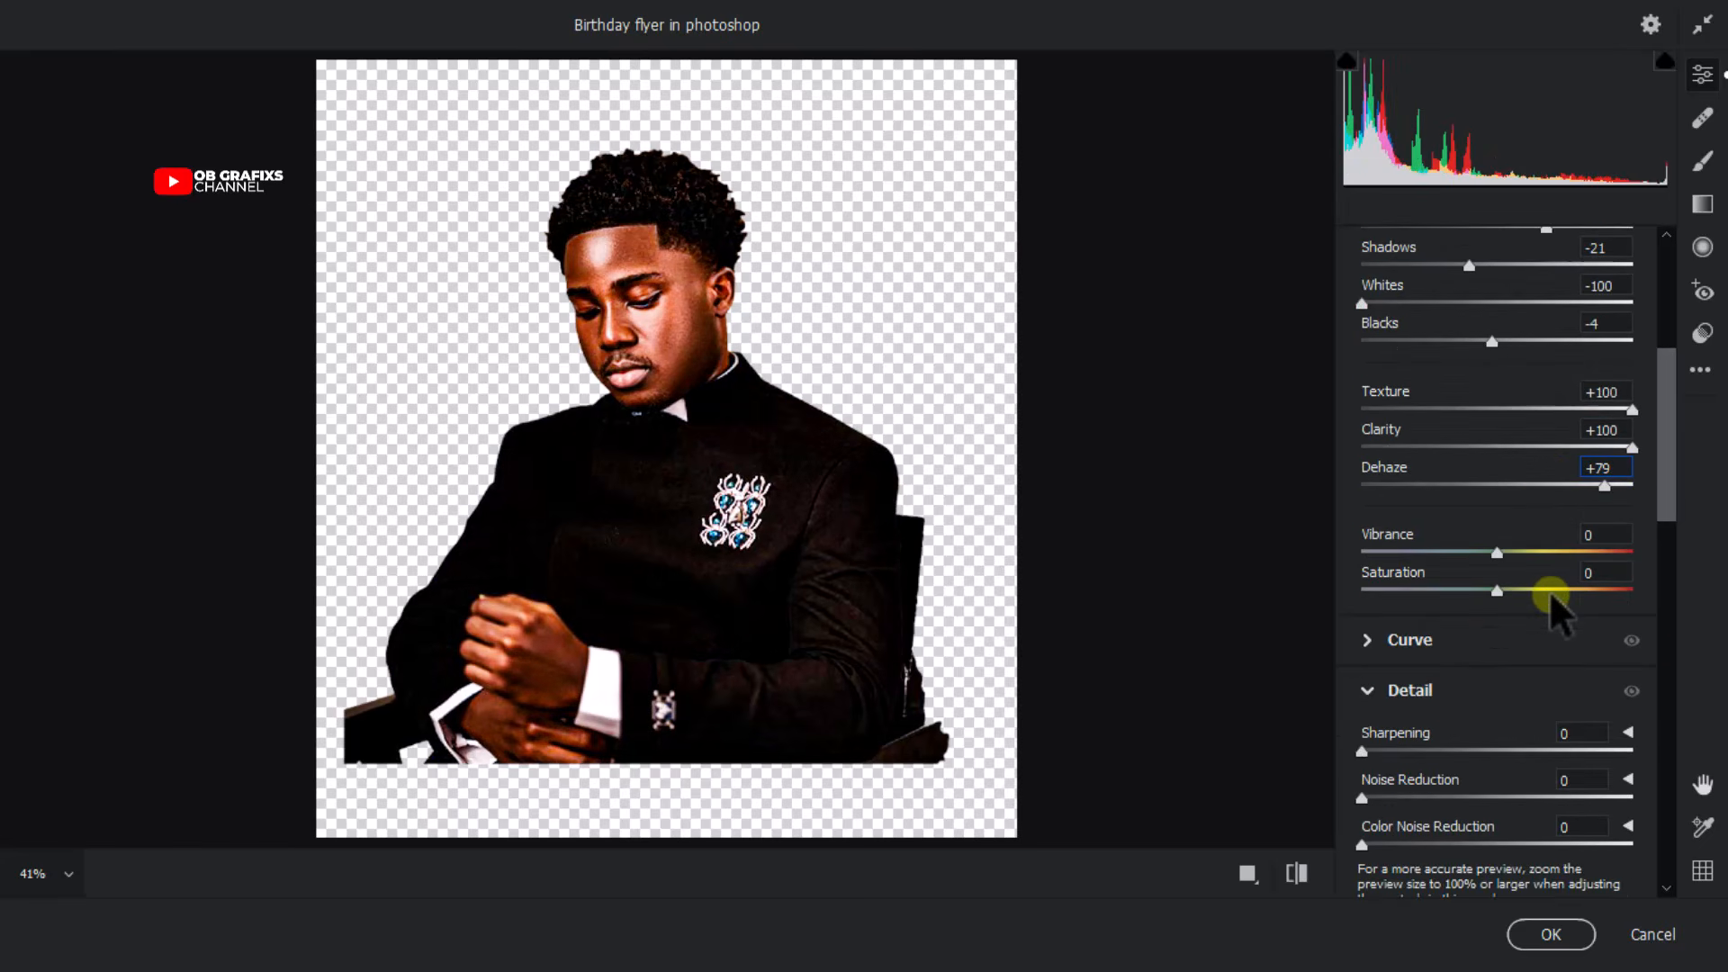
pyautogui.click(1604, 535)
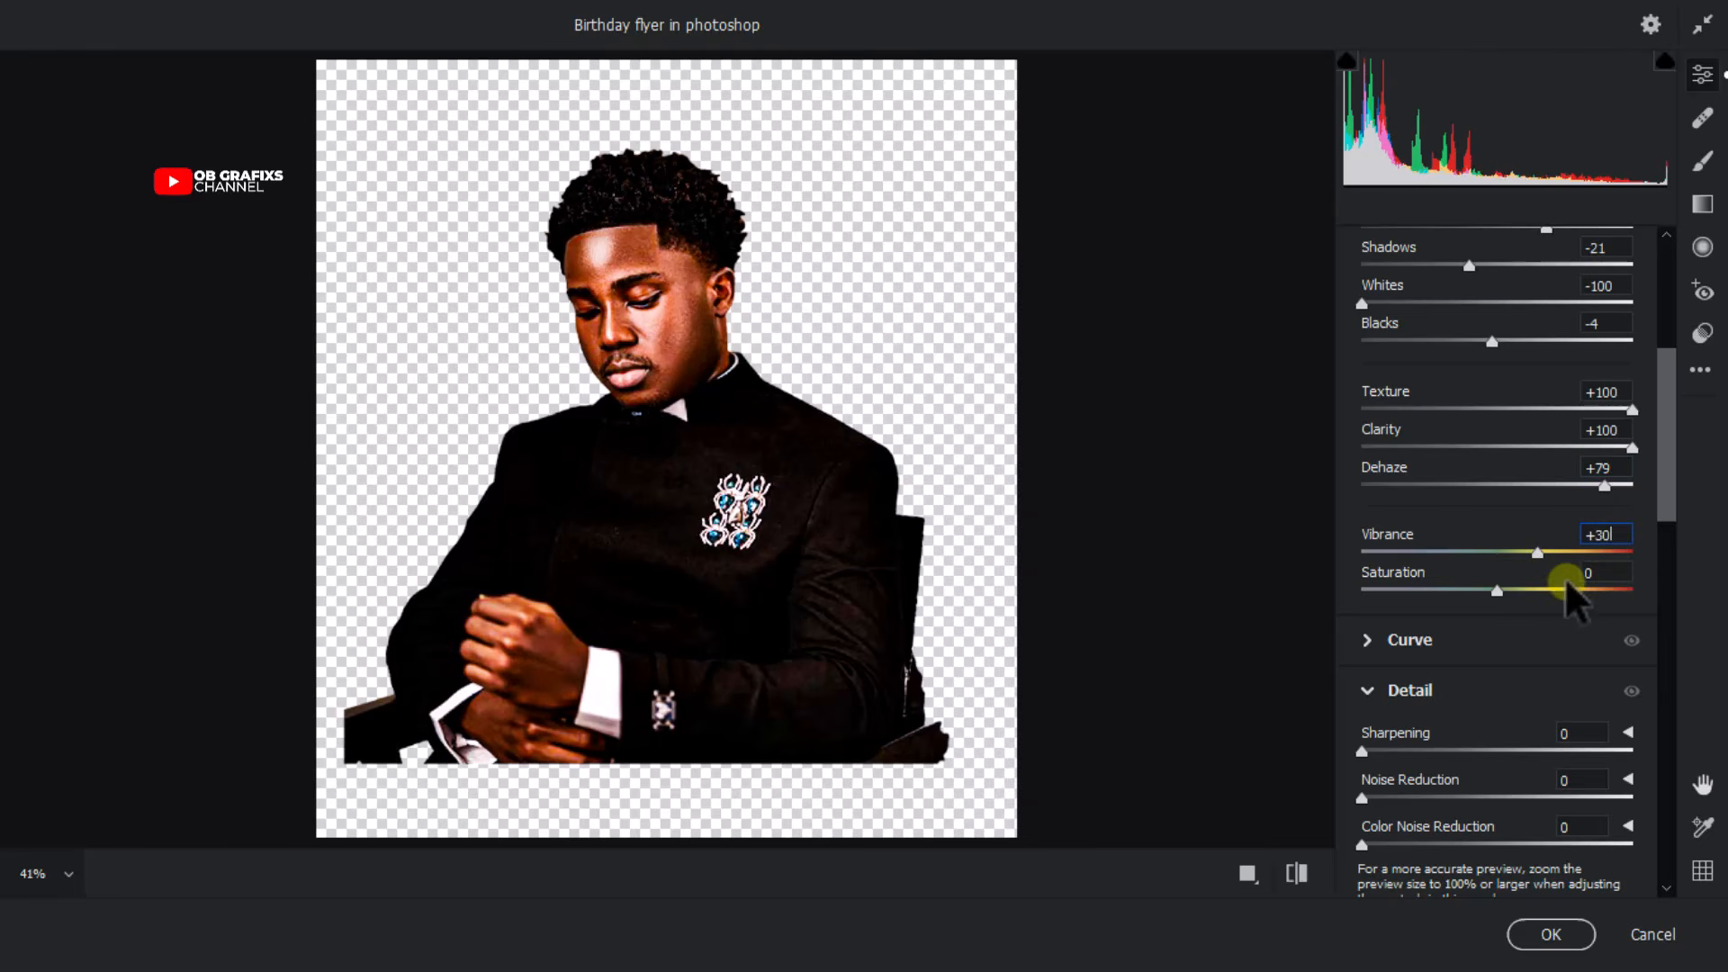
pyautogui.click(1608, 573)
pyautogui.write('+11')
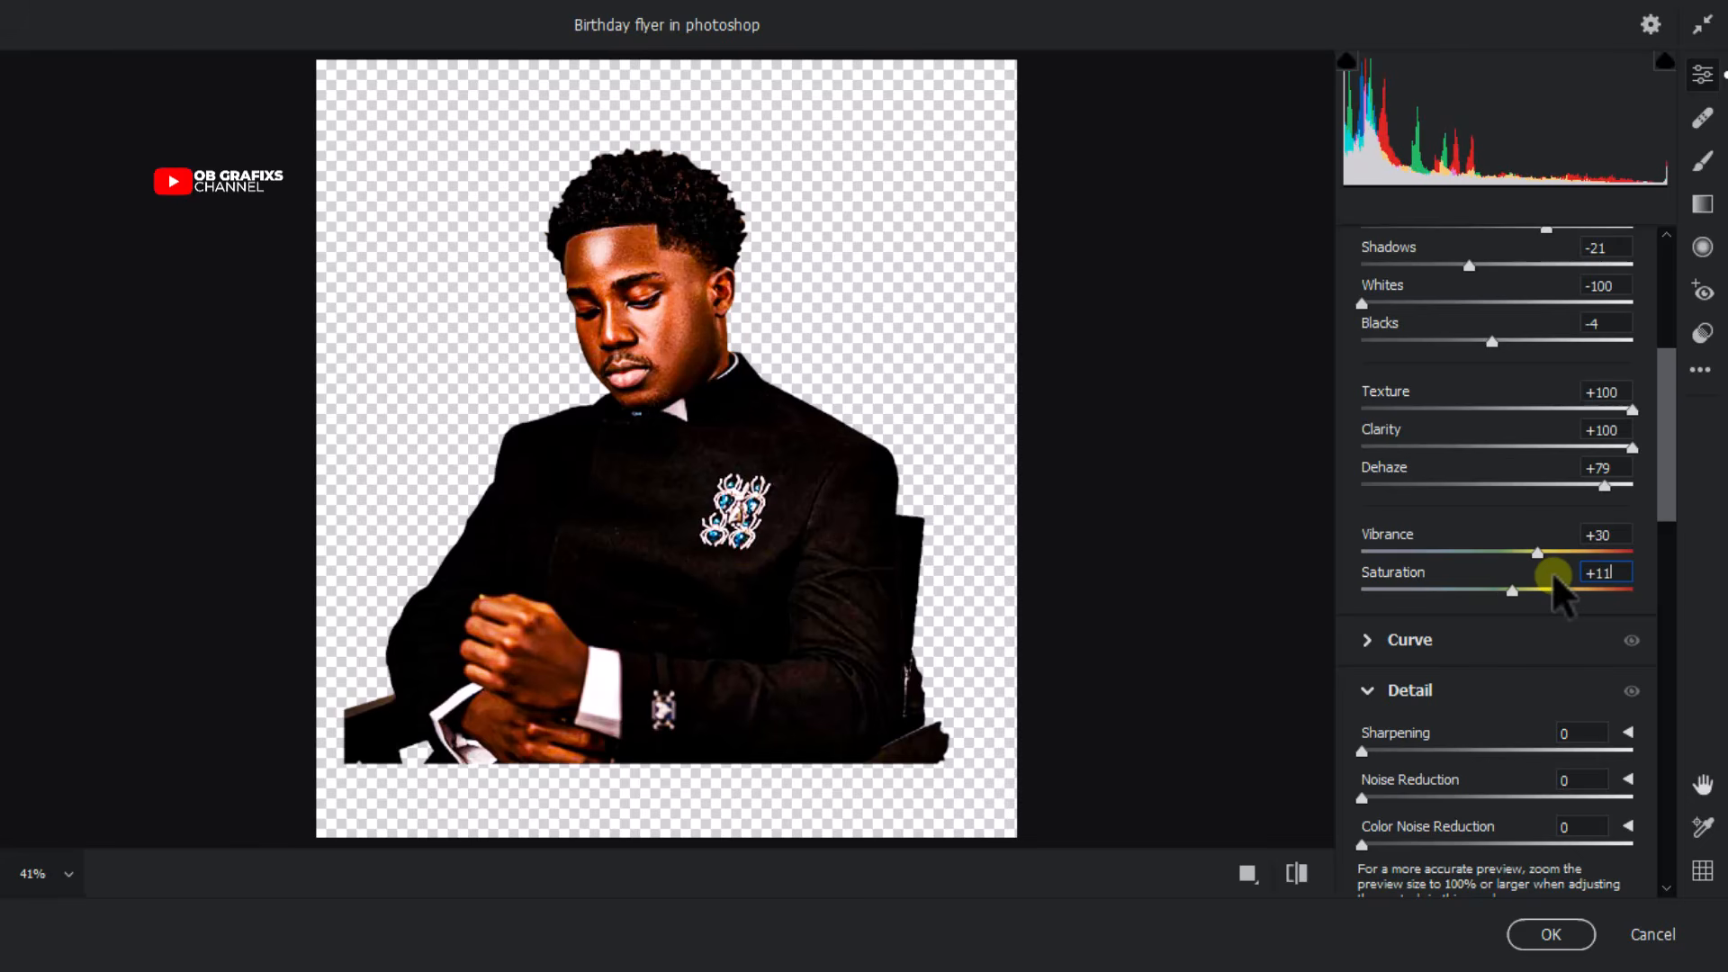
# Set the portrait's Sharpening to 150, Noise Reduction to 60 and Color Noise Reduction to 53.
pyautogui.scroll(-1, 1552, 571)
pyautogui.click(1593, 670)
pyautogui.write('150')
pyautogui.scroll(-1, 1461, 691)
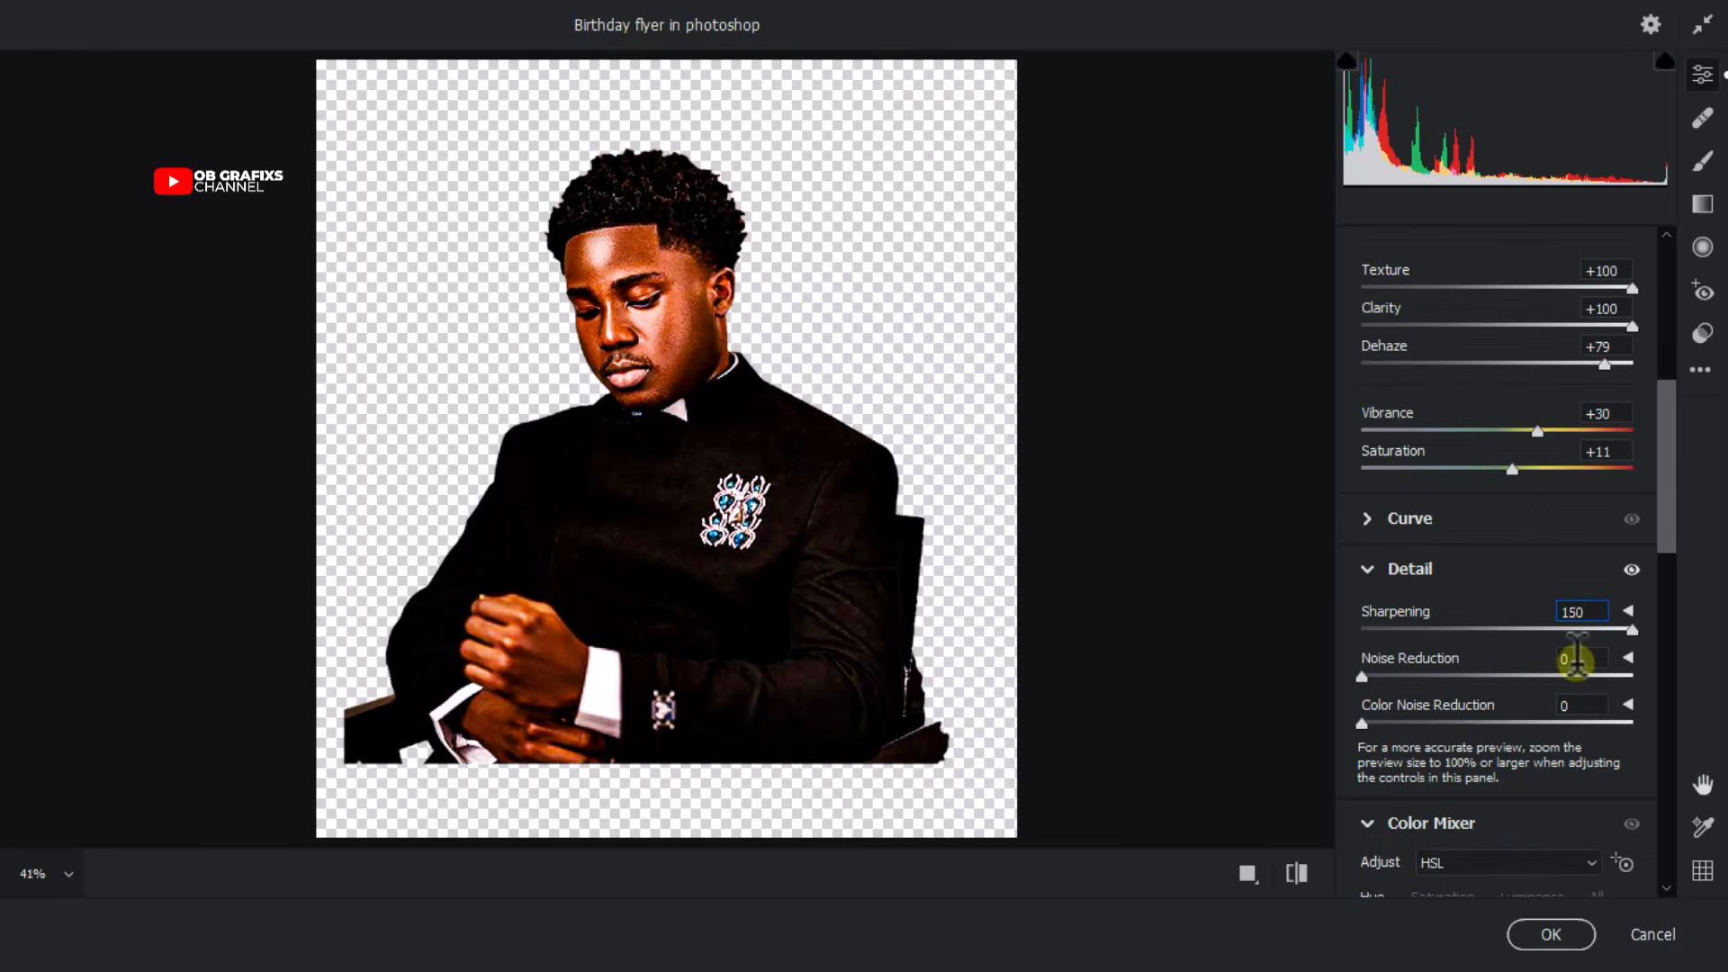
pyautogui.click(1576, 661)
pyautogui.write('60')
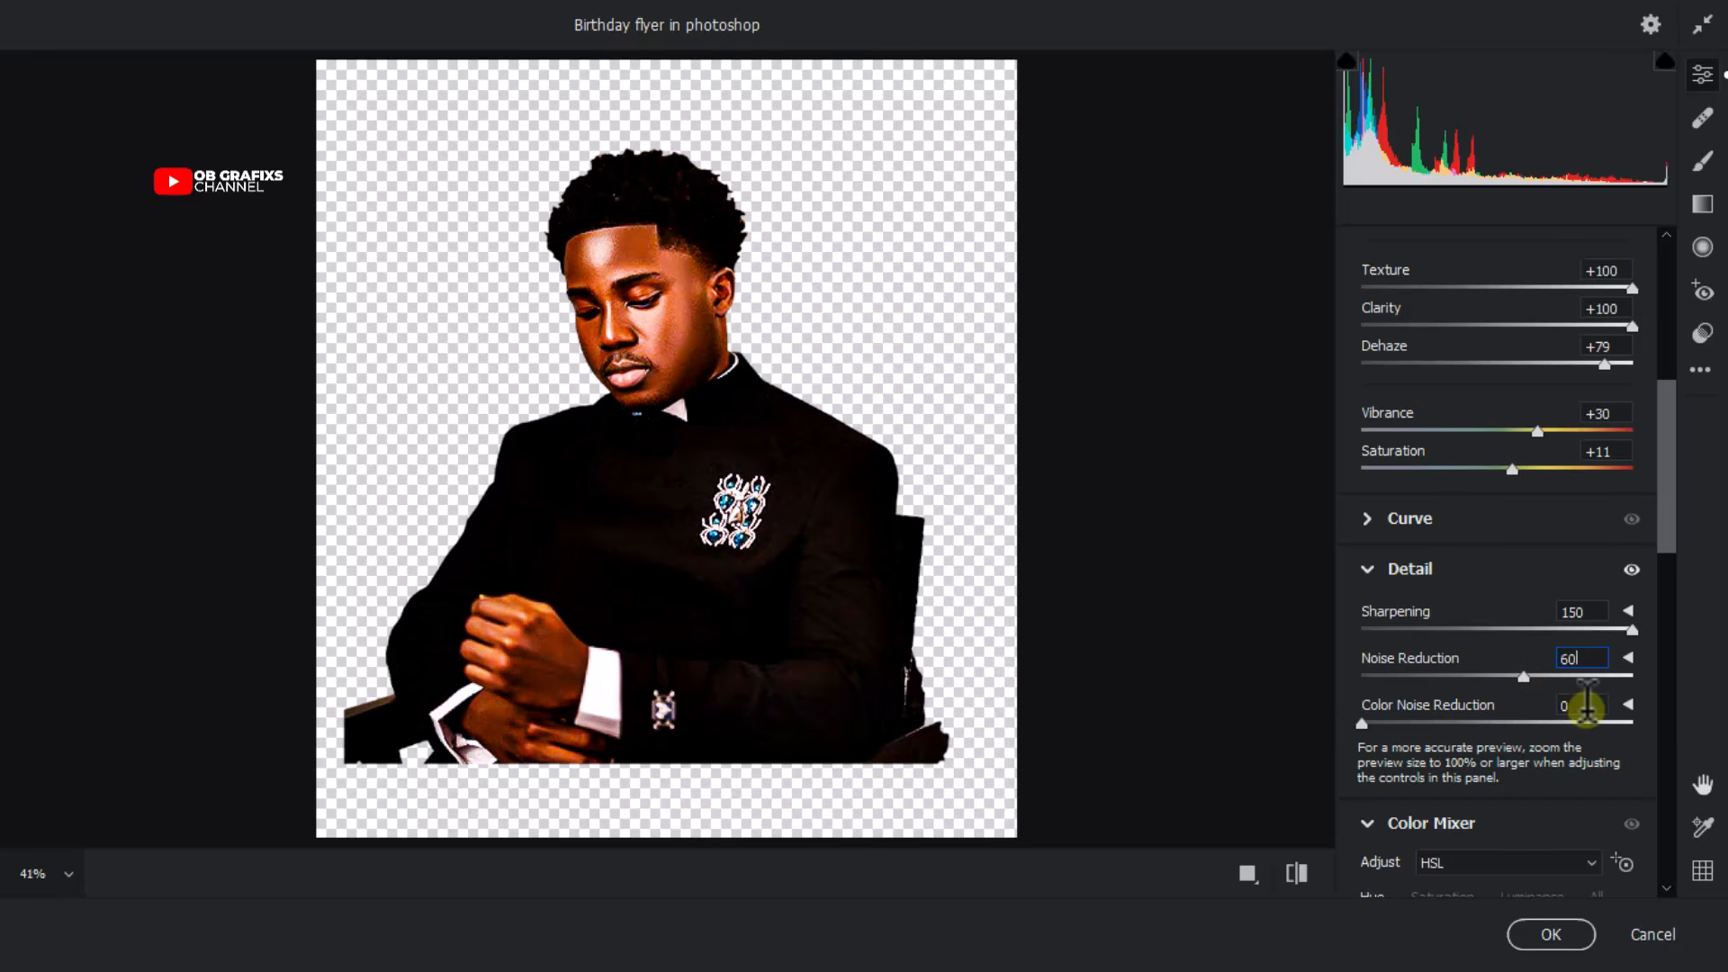
pyautogui.click(1584, 707)
pyautogui.write('53')
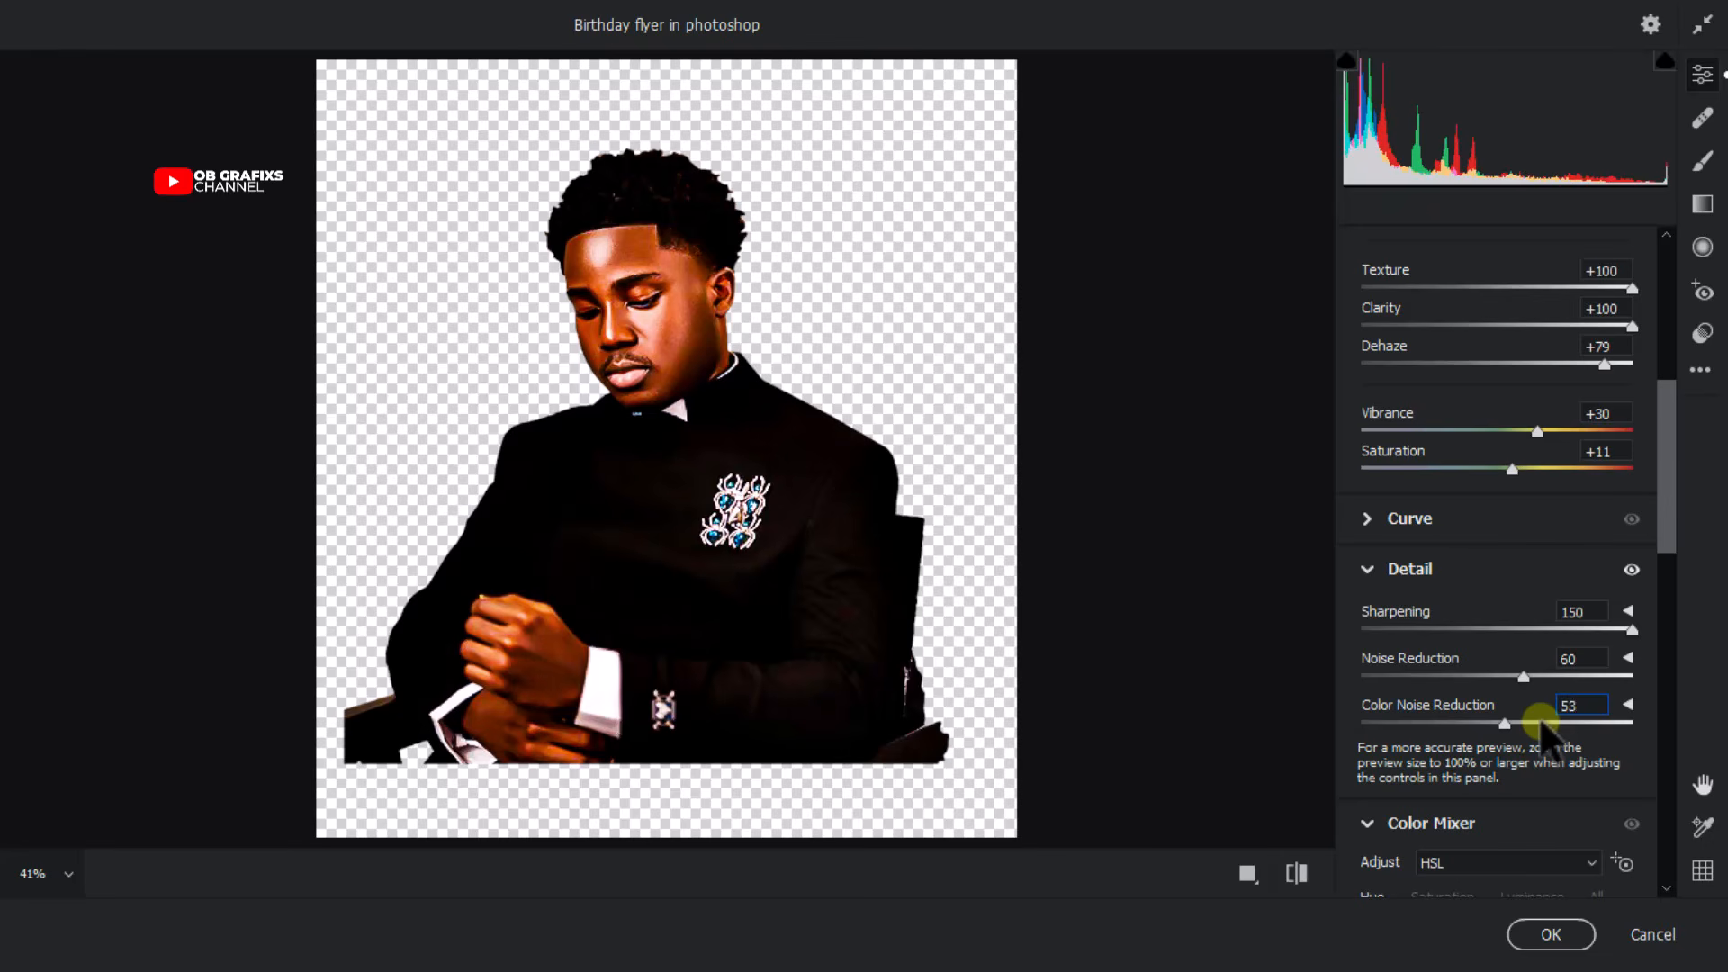
# Apply the Camera Raw adjustments to the portrait and deselect its layer.
pyautogui.scroll(-5, 1557, 720)
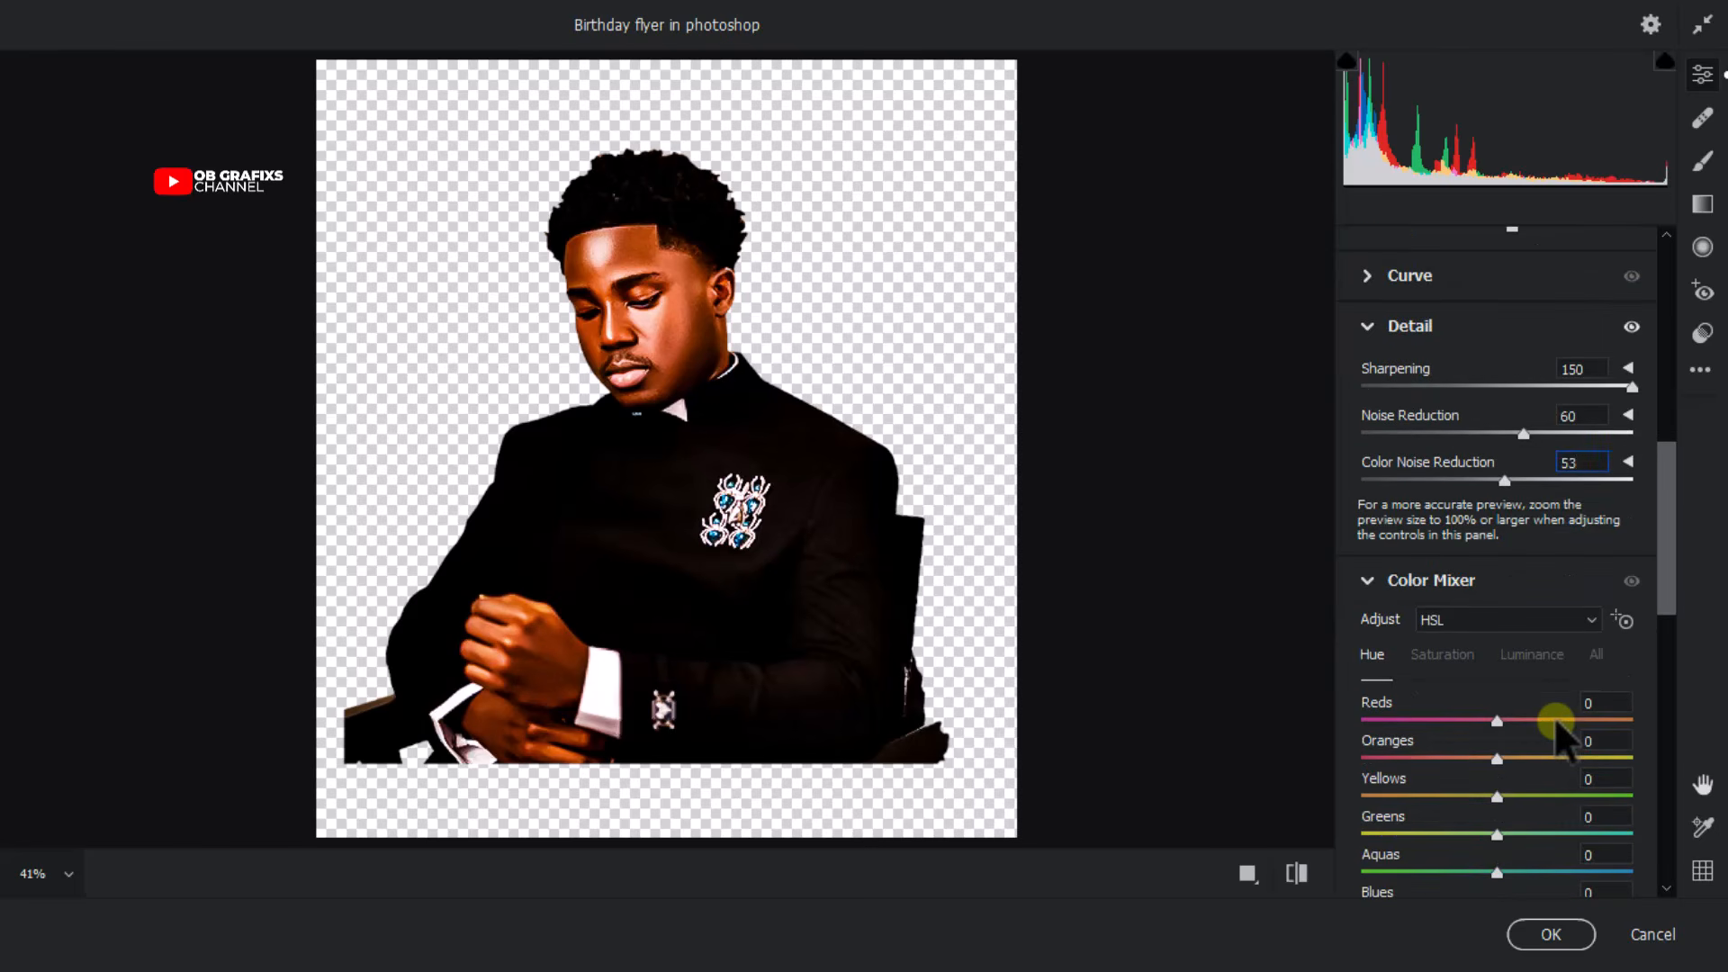
pyautogui.scroll(-3, 1555, 722)
pyautogui.scroll(-10, 1521, 648)
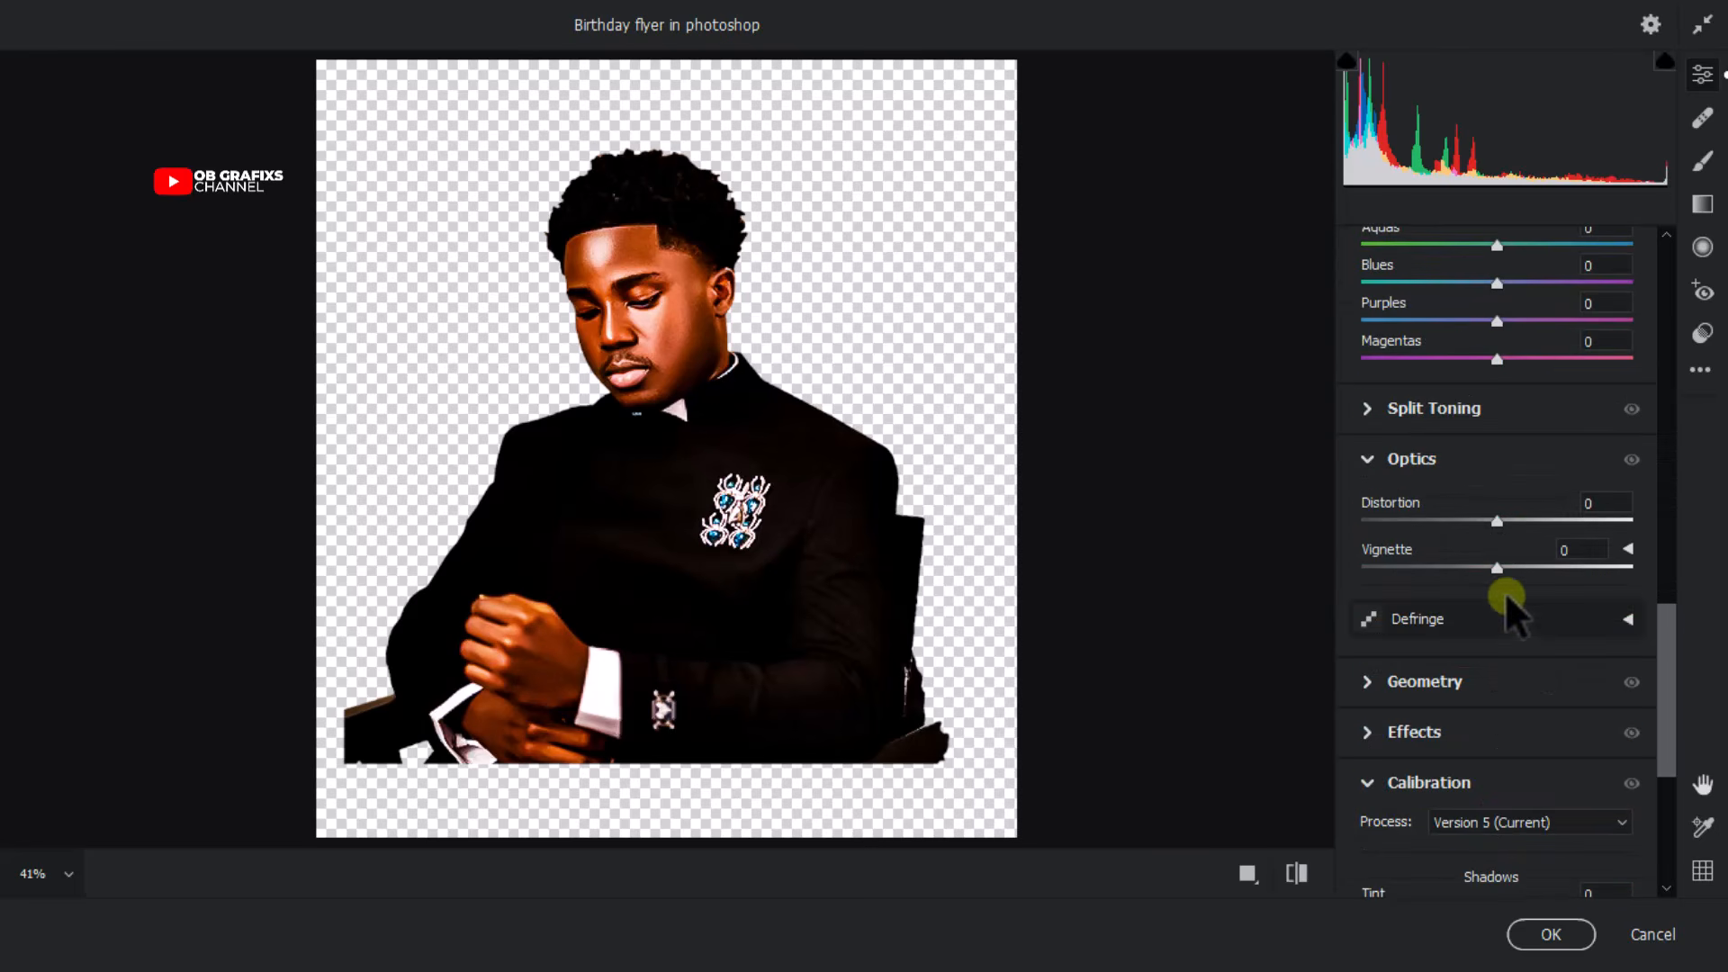
pyautogui.click(1571, 929)
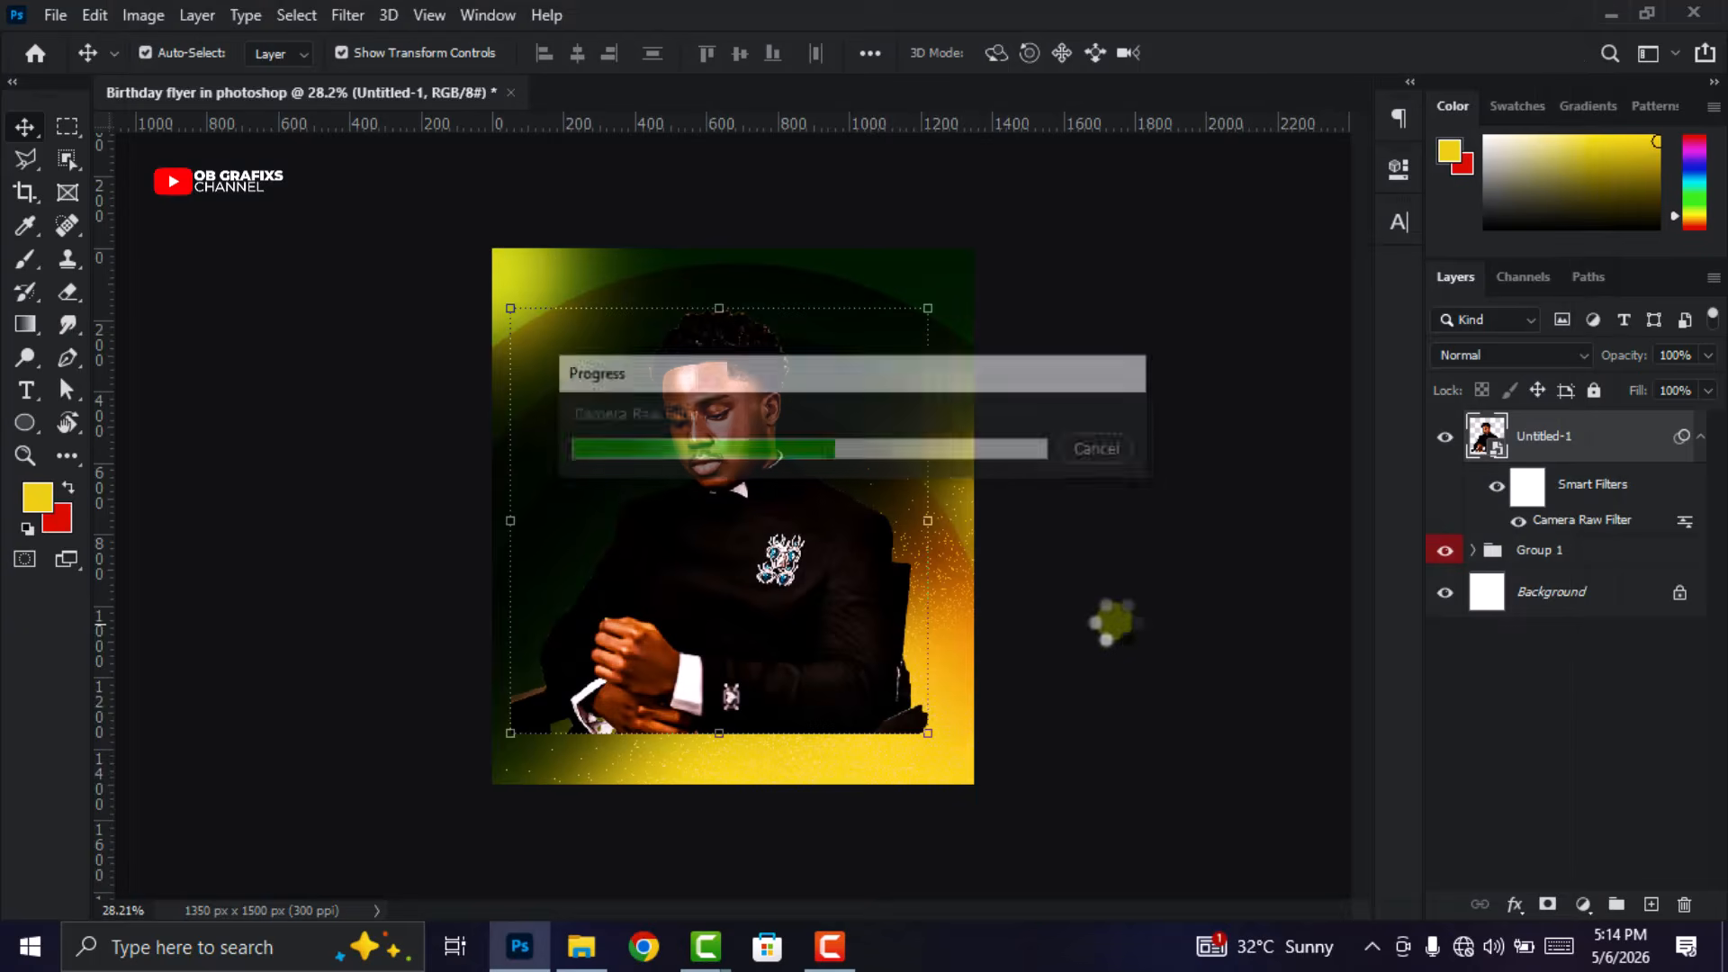
pyautogui.click(1119, 616)
pyautogui.scroll(-5, 715, 526)
pyautogui.scroll(5, 680, 519)
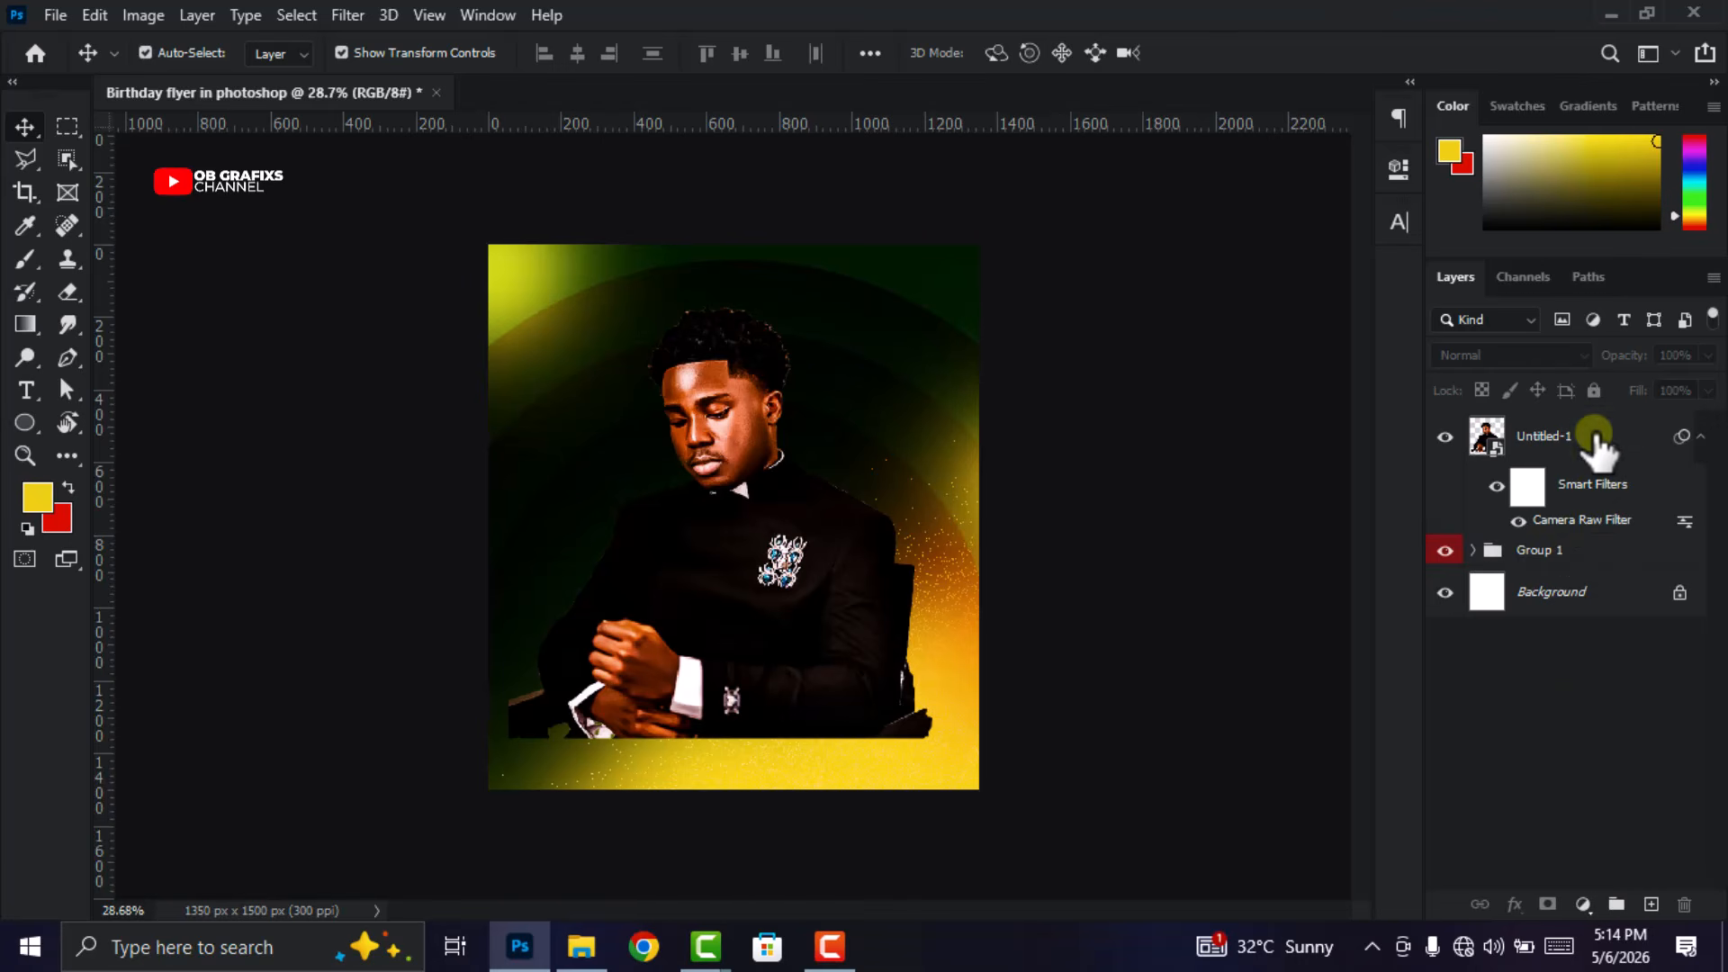
# Add a Drop Shadow effect to the Untitled-1 portrait layer and set its colour to white (ffffff).
pyautogui.click(1592, 443)
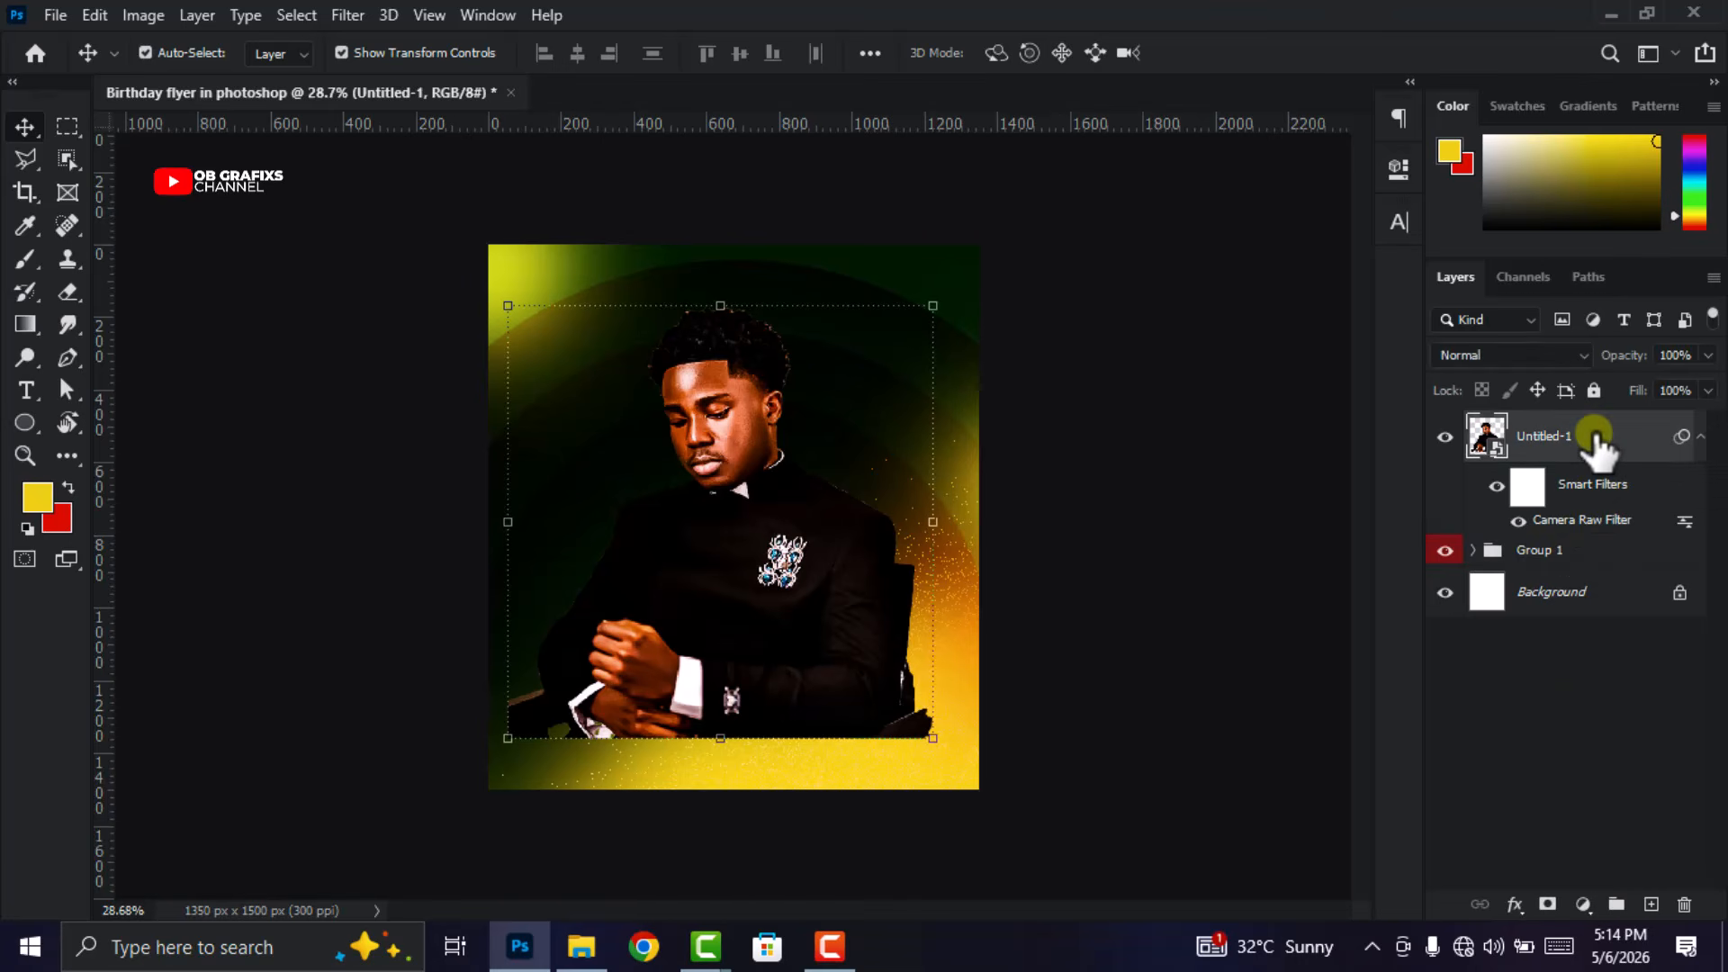
pyautogui.click(1518, 906)
pyautogui.click(1551, 894)
pyautogui.moveTo(661, 167); pyautogui.dragTo(886, 177)
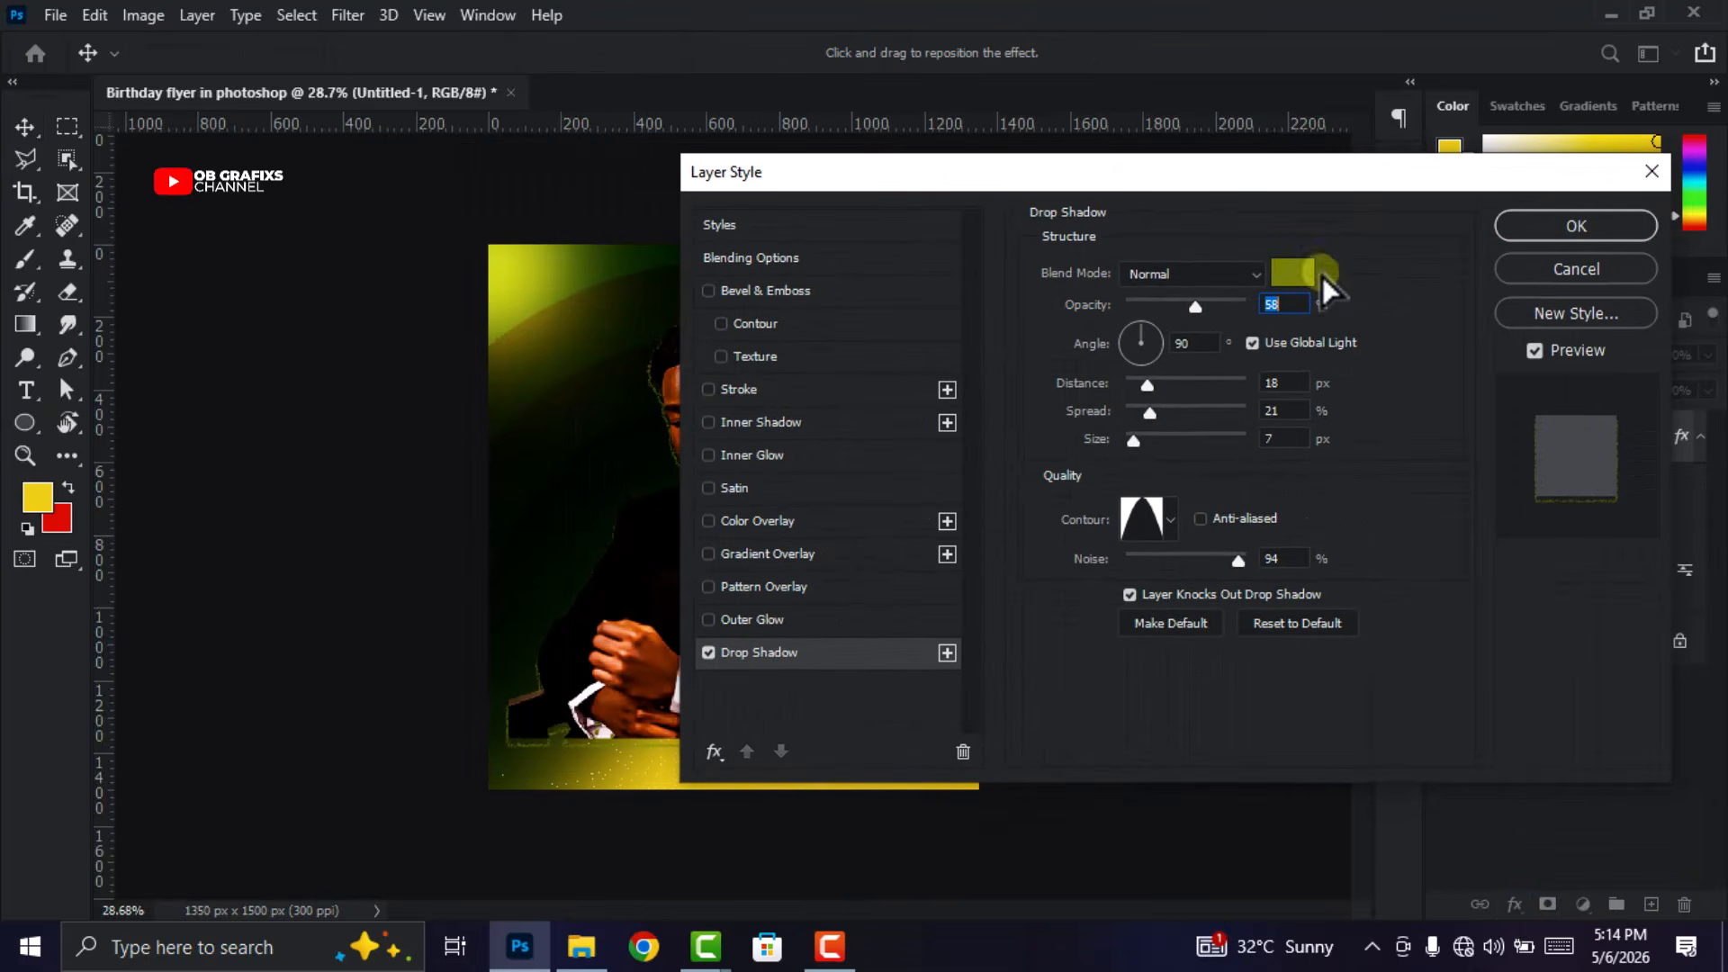
pyautogui.click(1296, 272)
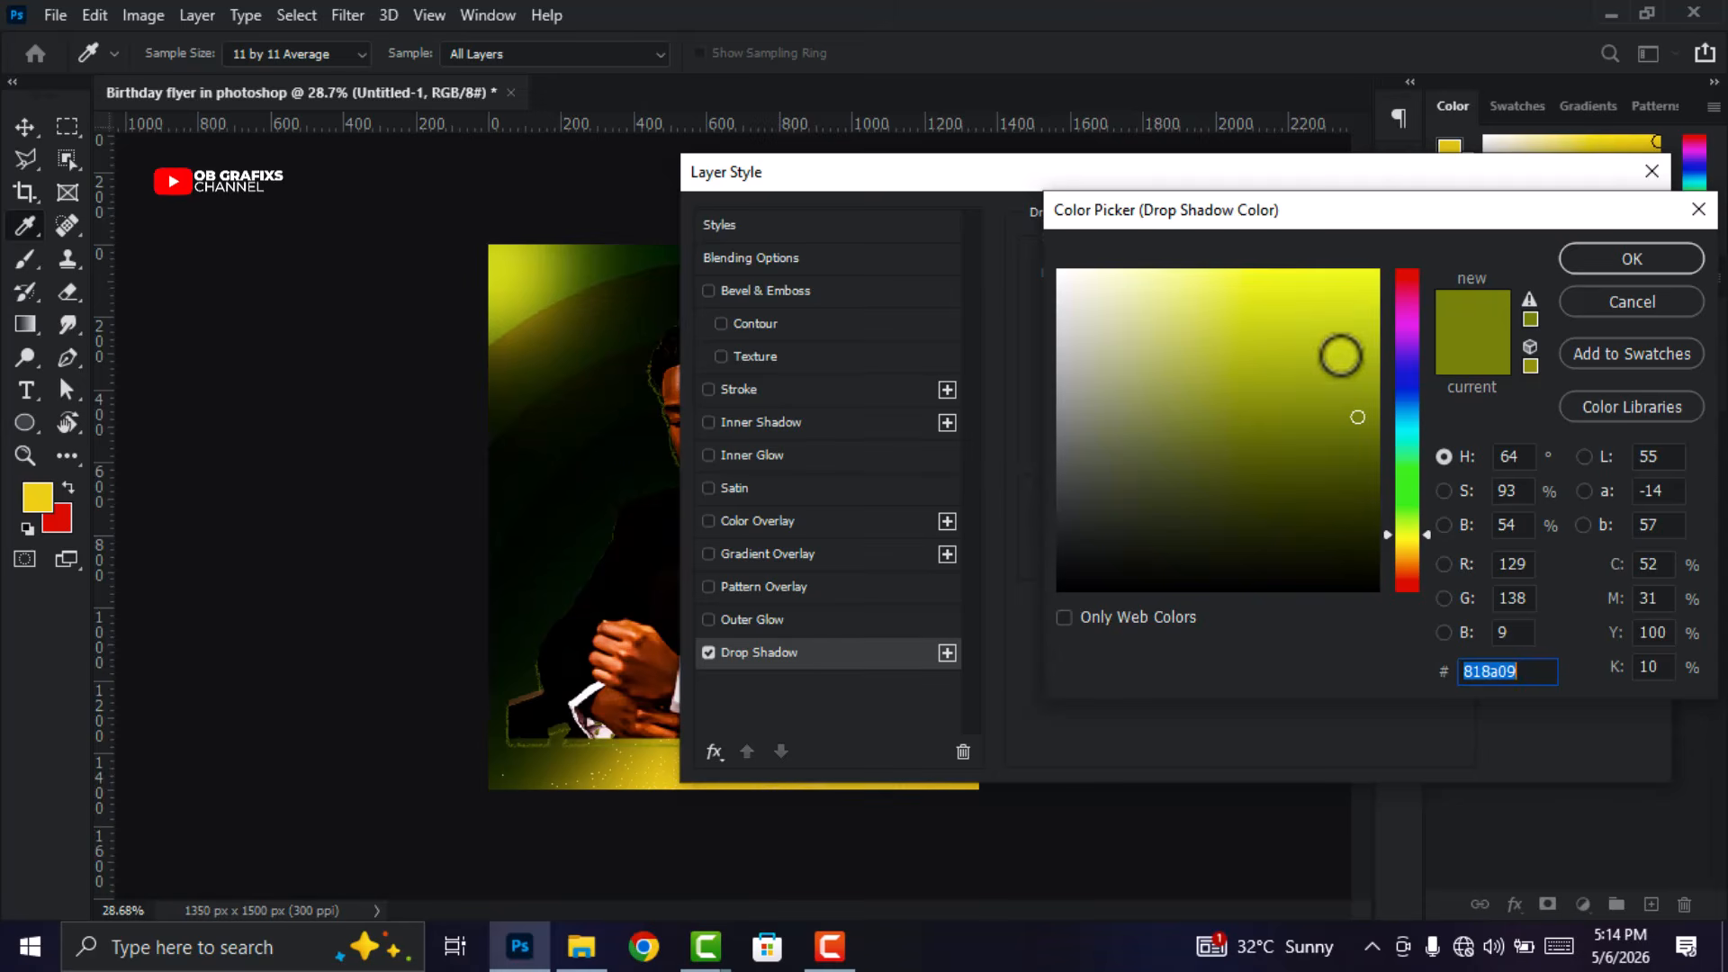
pyautogui.moveTo(1148, 324); pyautogui.dragTo(930, 208)
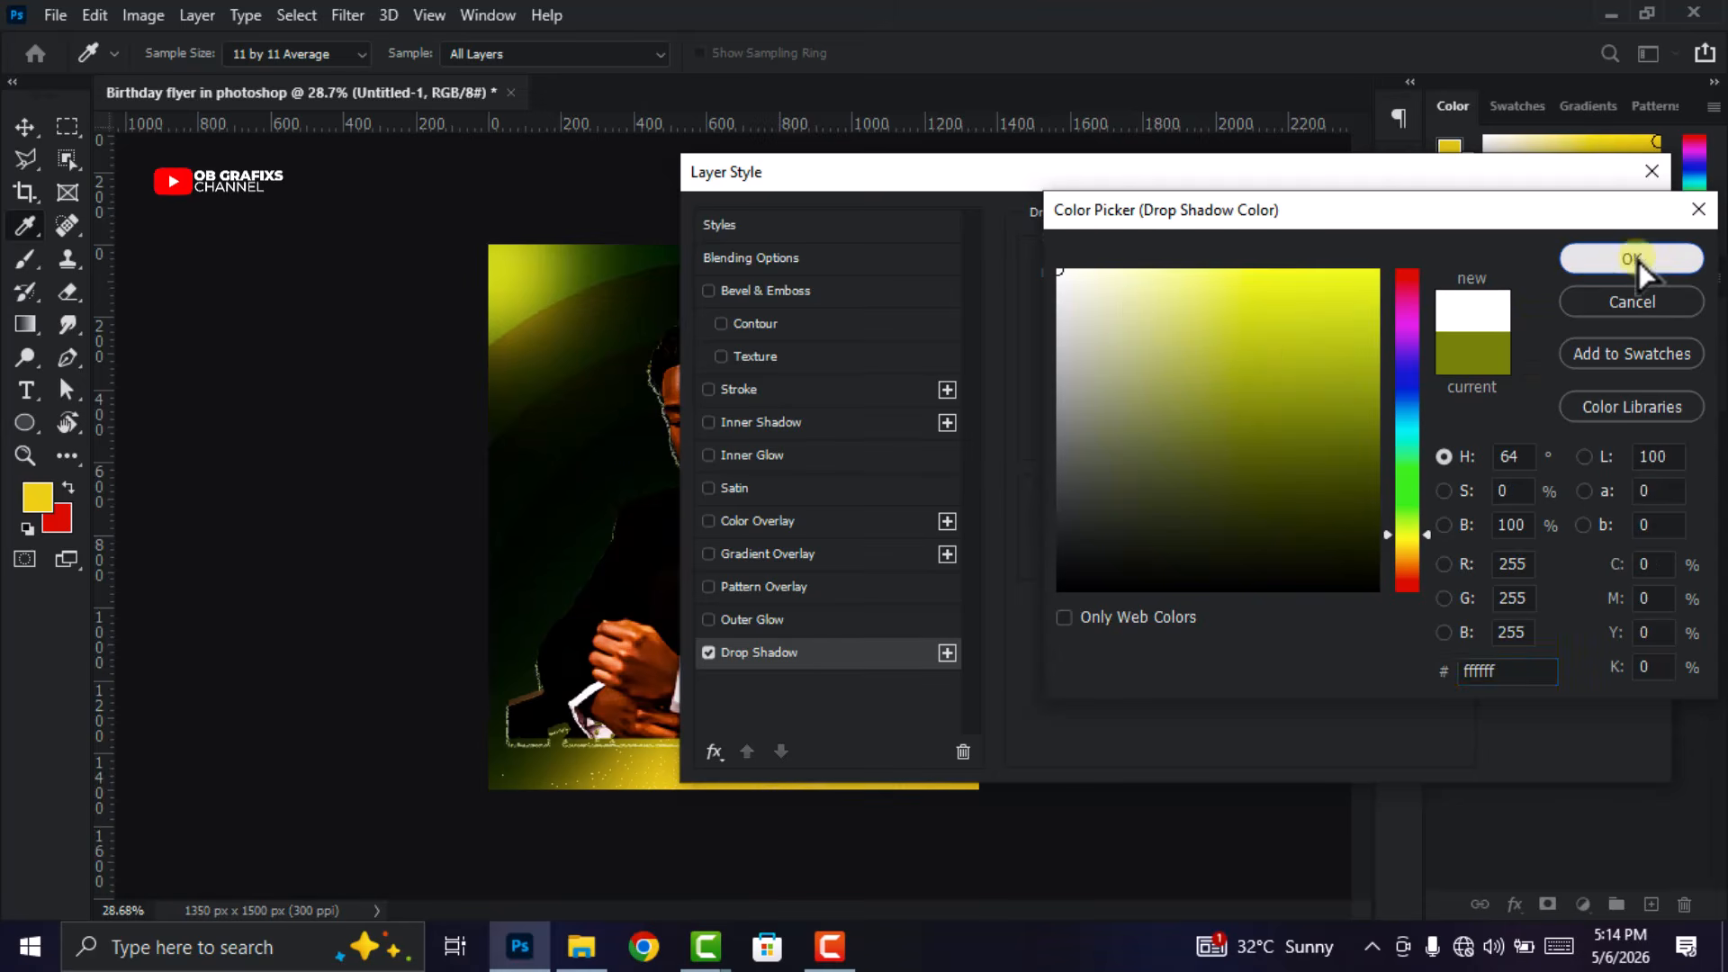
pyautogui.click(1633, 259)
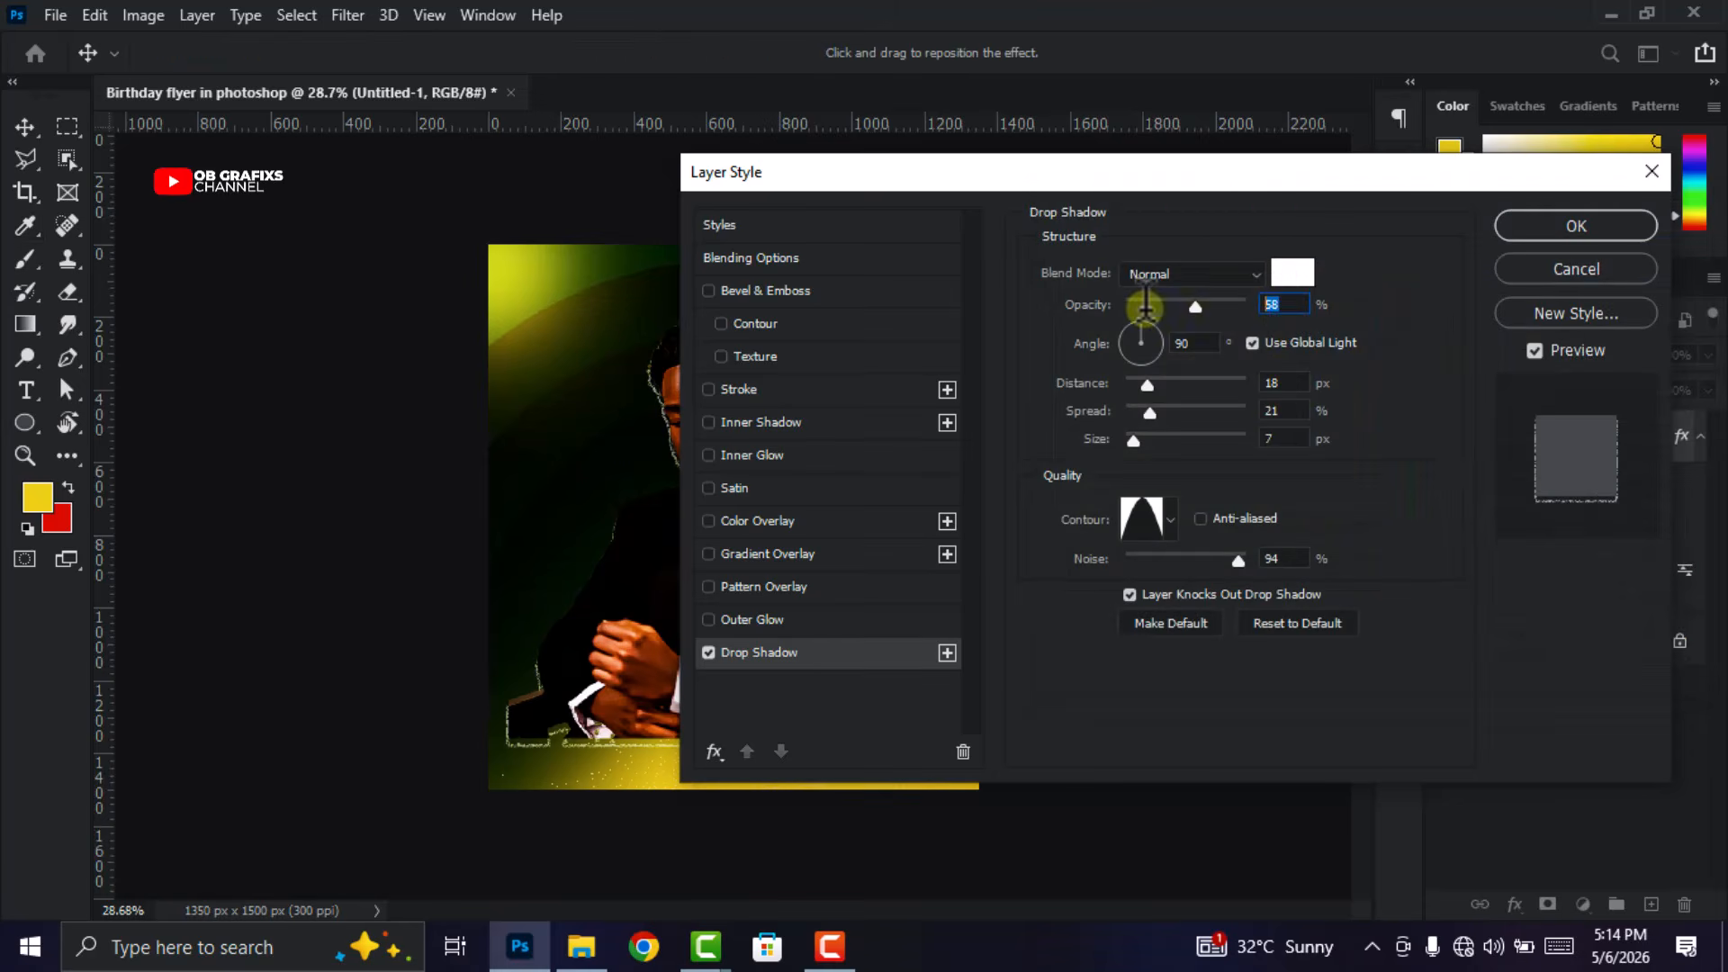
# Set the drop shadow's Opacity to 54%, Angle to -15° and Spread to 16%.
pyautogui.write('54')
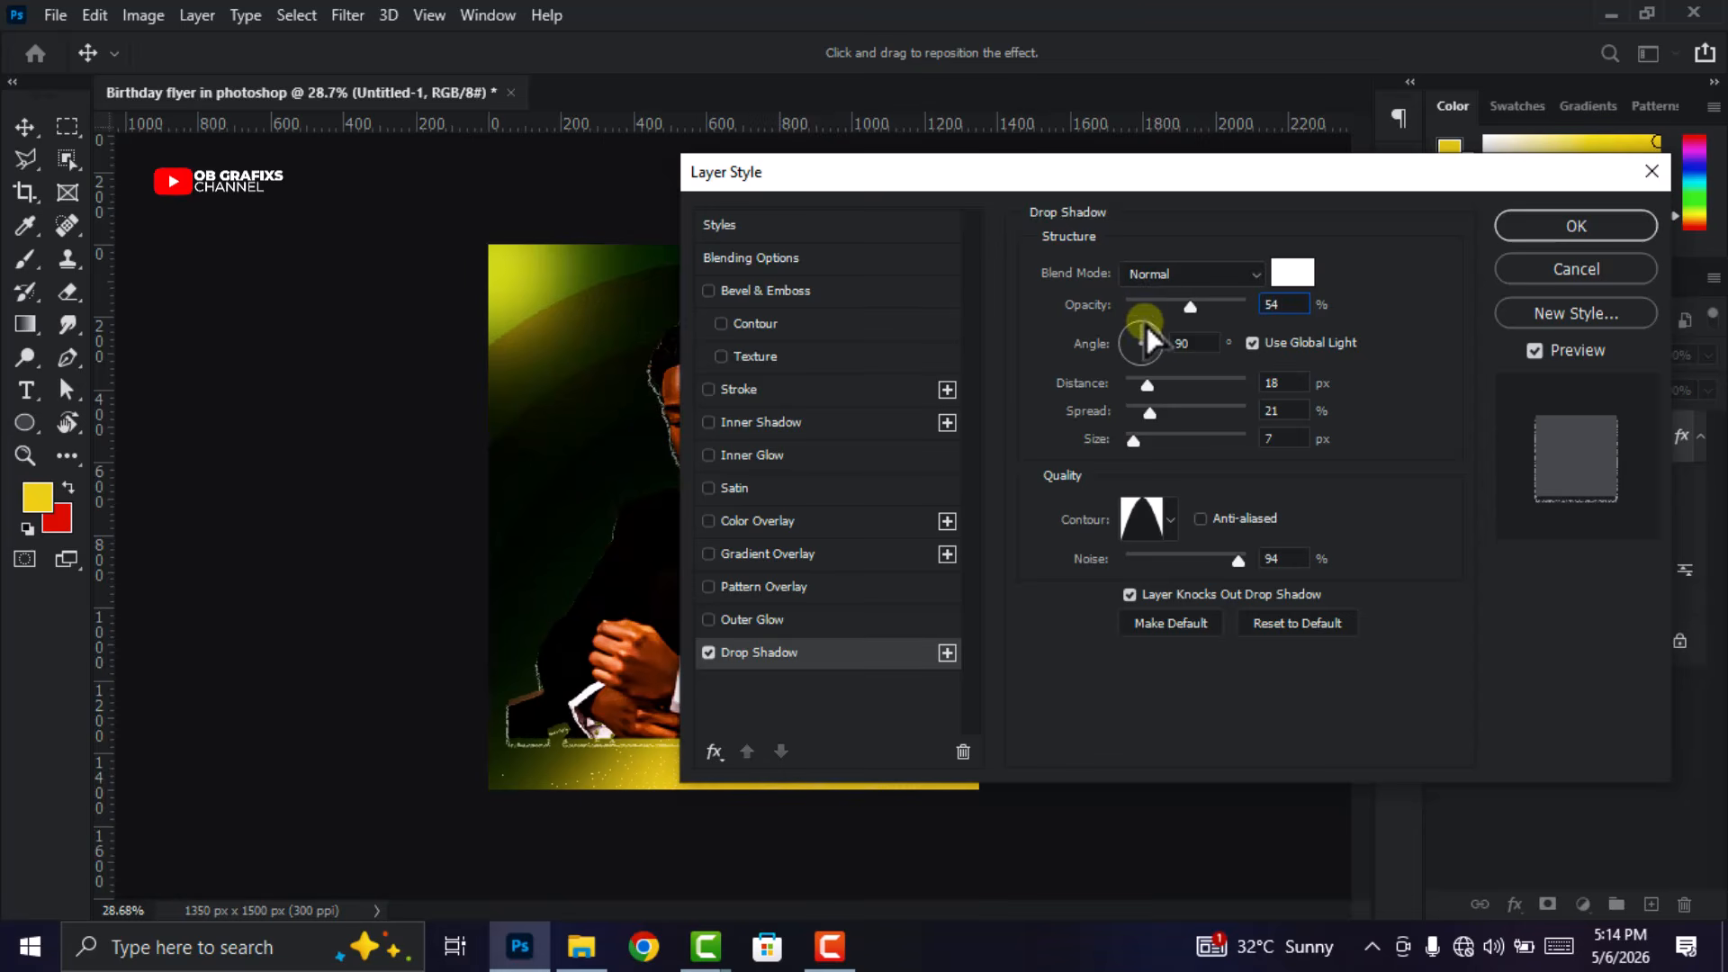
pyautogui.click(1197, 340)
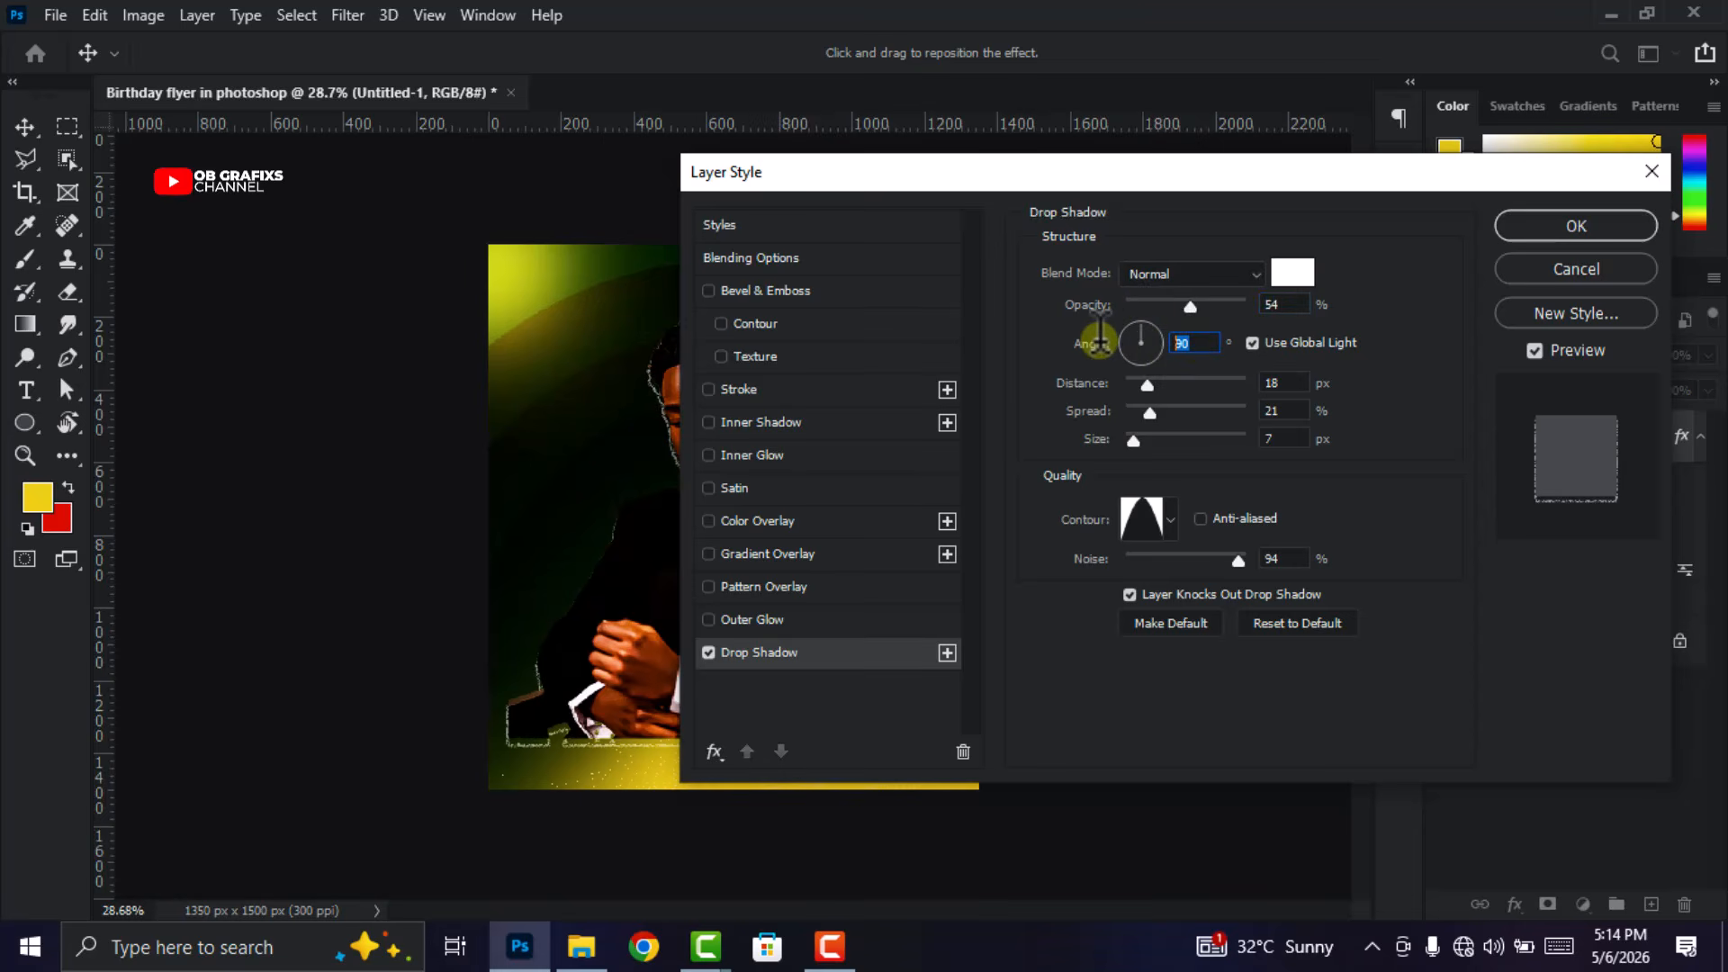
pyautogui.write('-15')
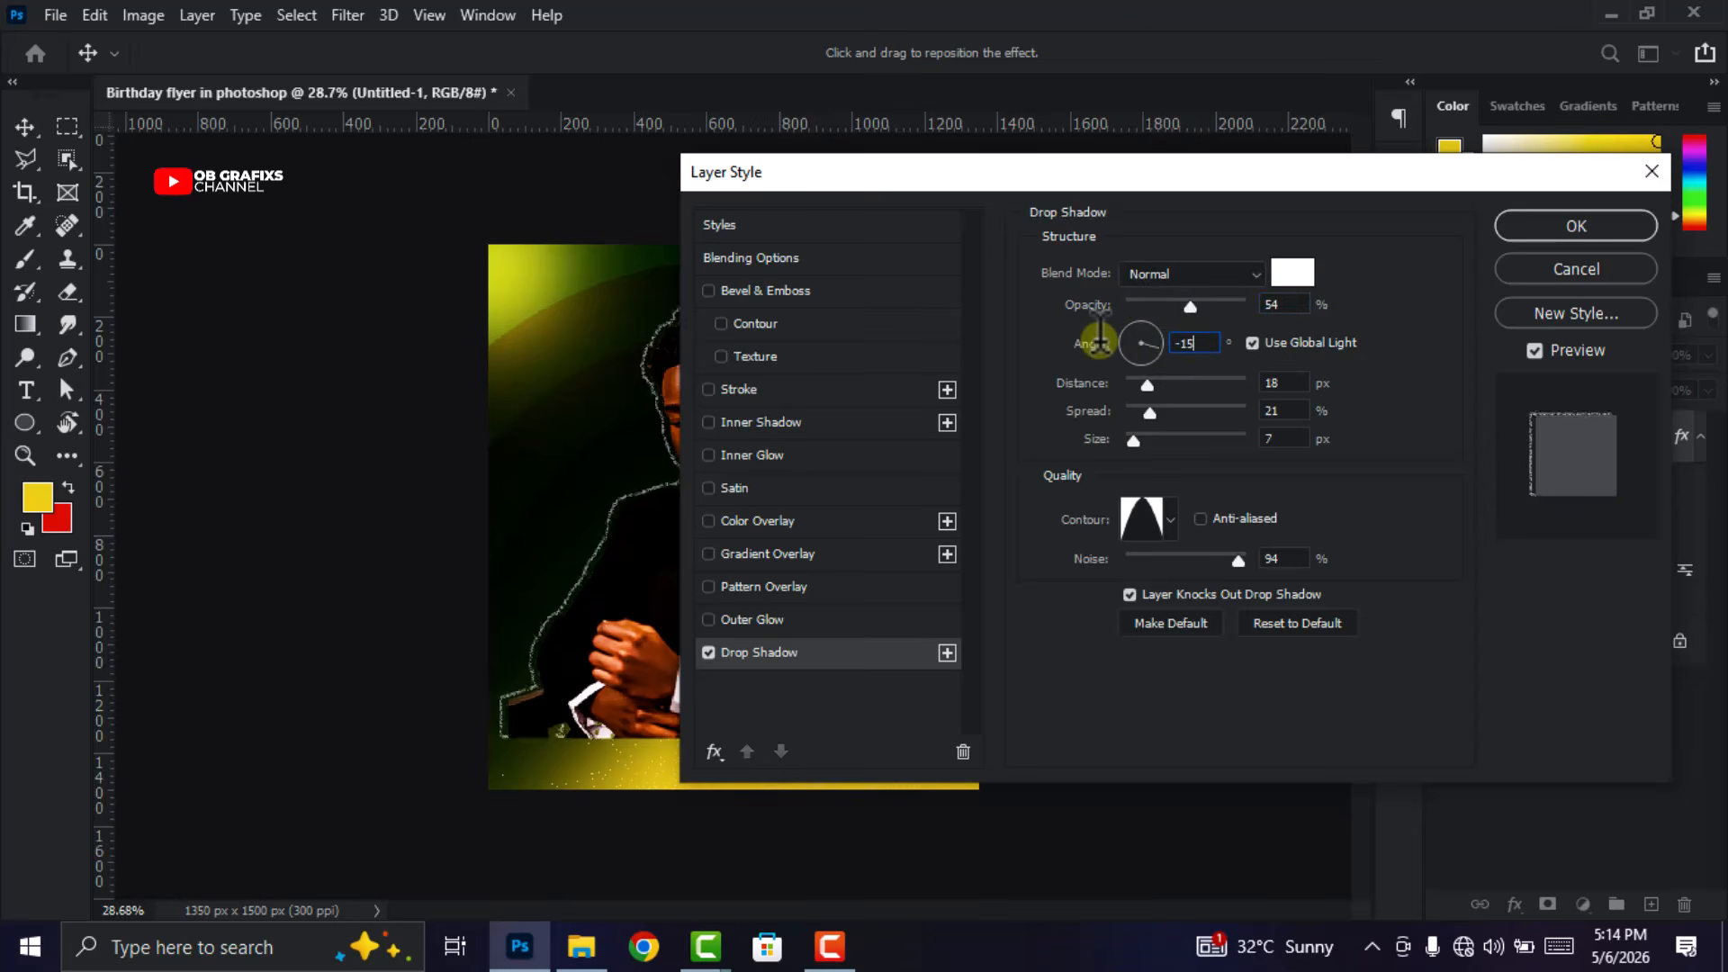
pyautogui.click(1291, 376)
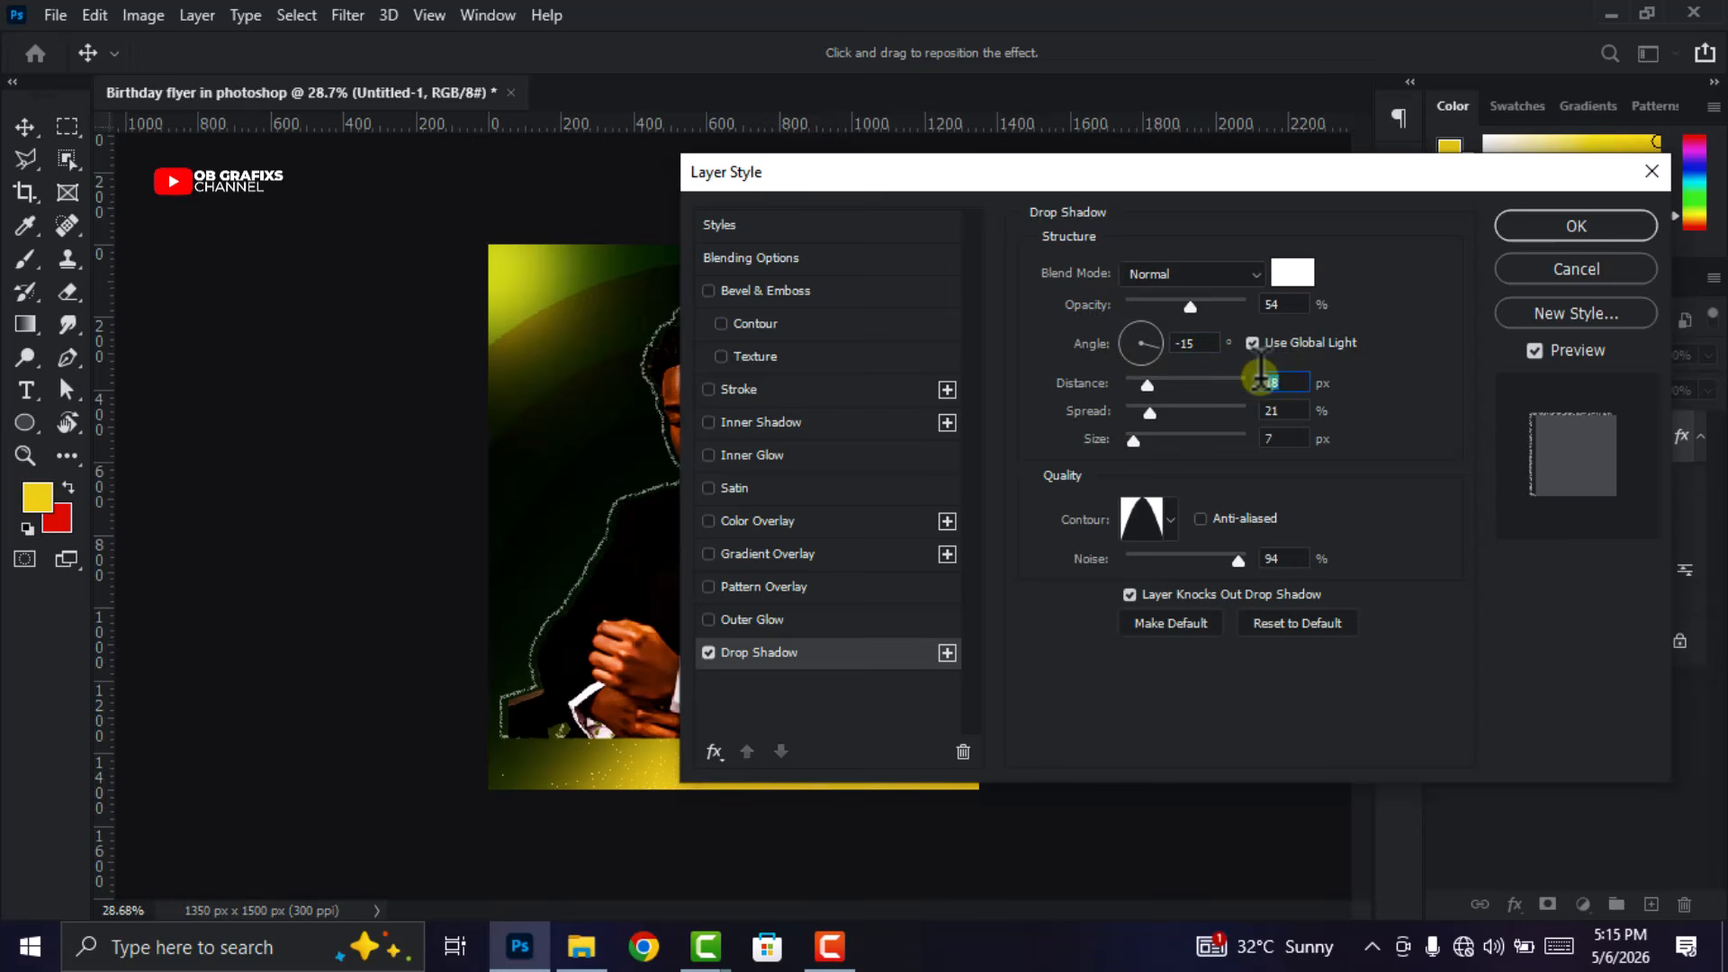
pyautogui.click(1279, 410)
pyautogui.write('16')
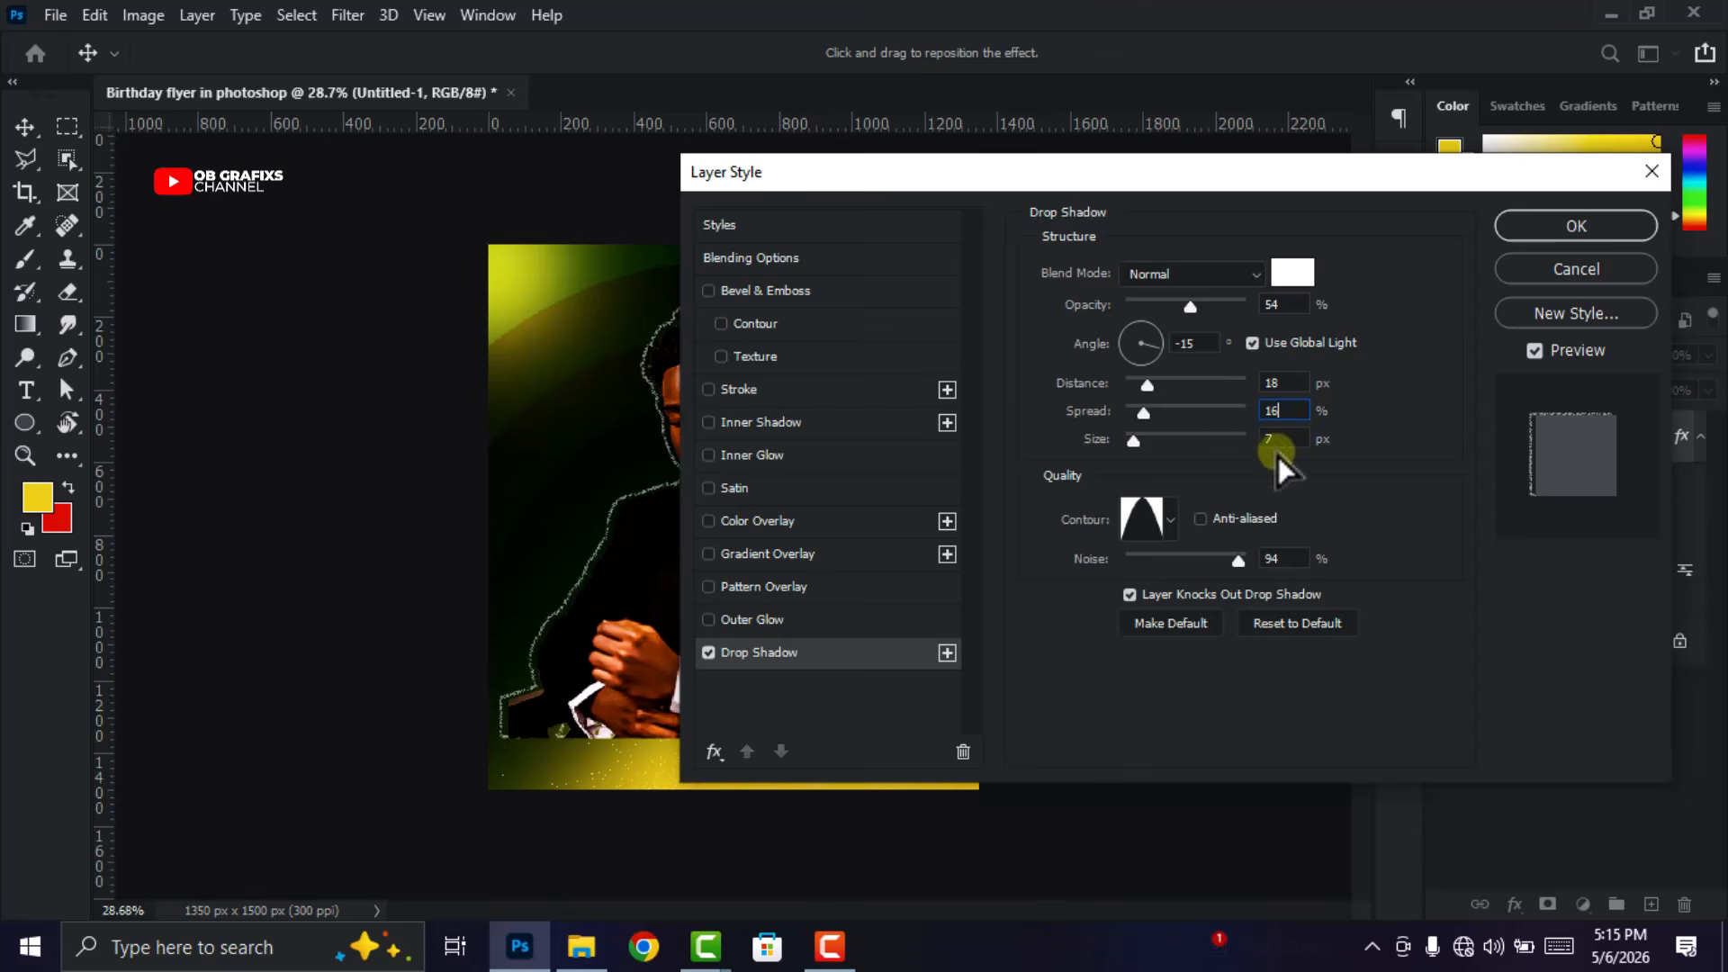
# Set the drop shadow's Size to 0 px, Contour to the straight diagonal preset and Noise to 0%, and apply the effect.
pyautogui.moveTo(1134, 441); pyautogui.dragTo(1127, 439)
pyautogui.click(1170, 524)
pyautogui.click(1016, 577)
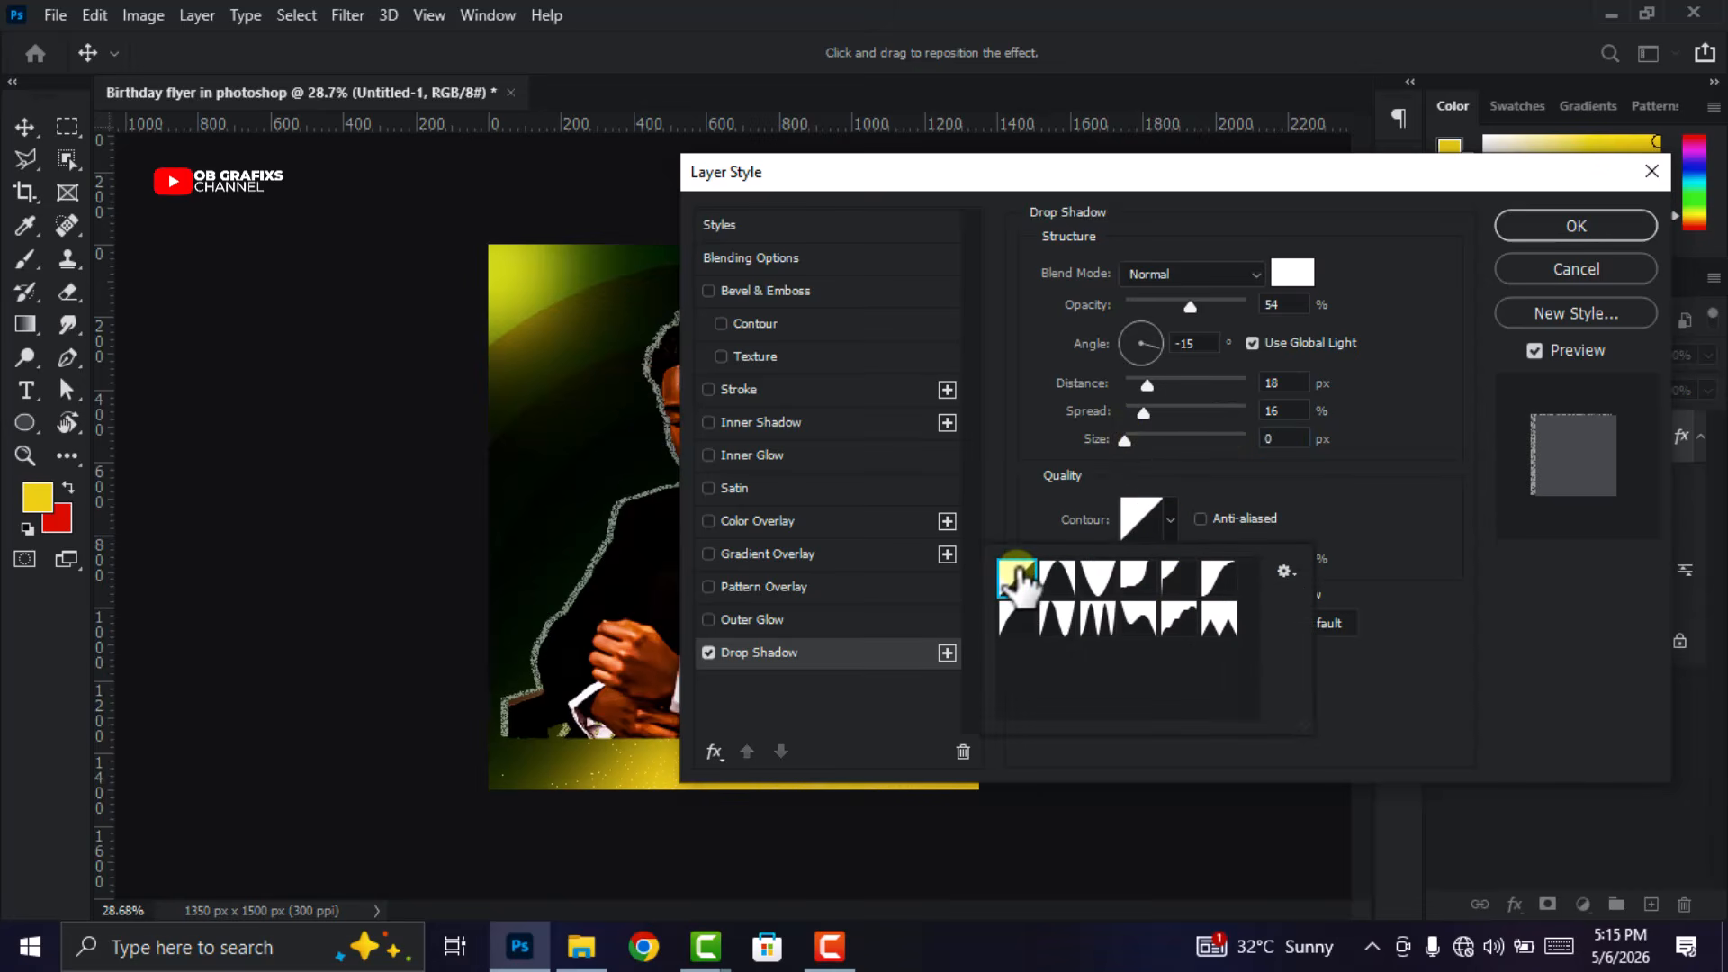
pyautogui.click(1326, 503)
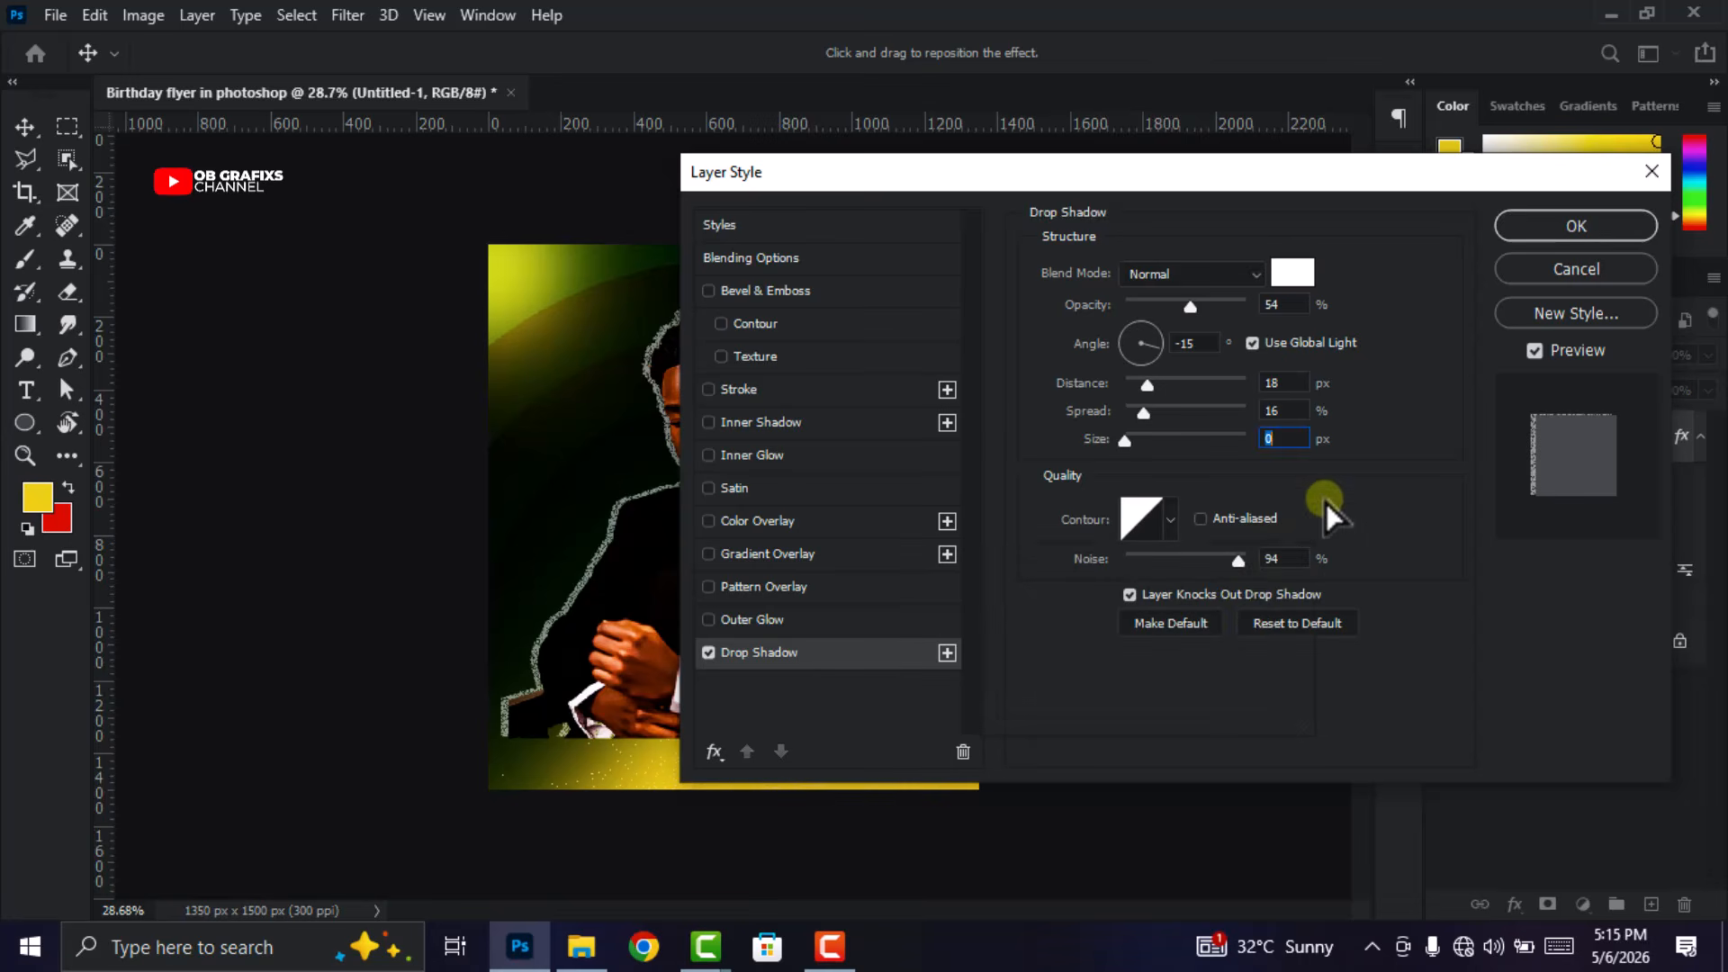
pyautogui.moveTo(1240, 568); pyautogui.dragTo(1102, 574)
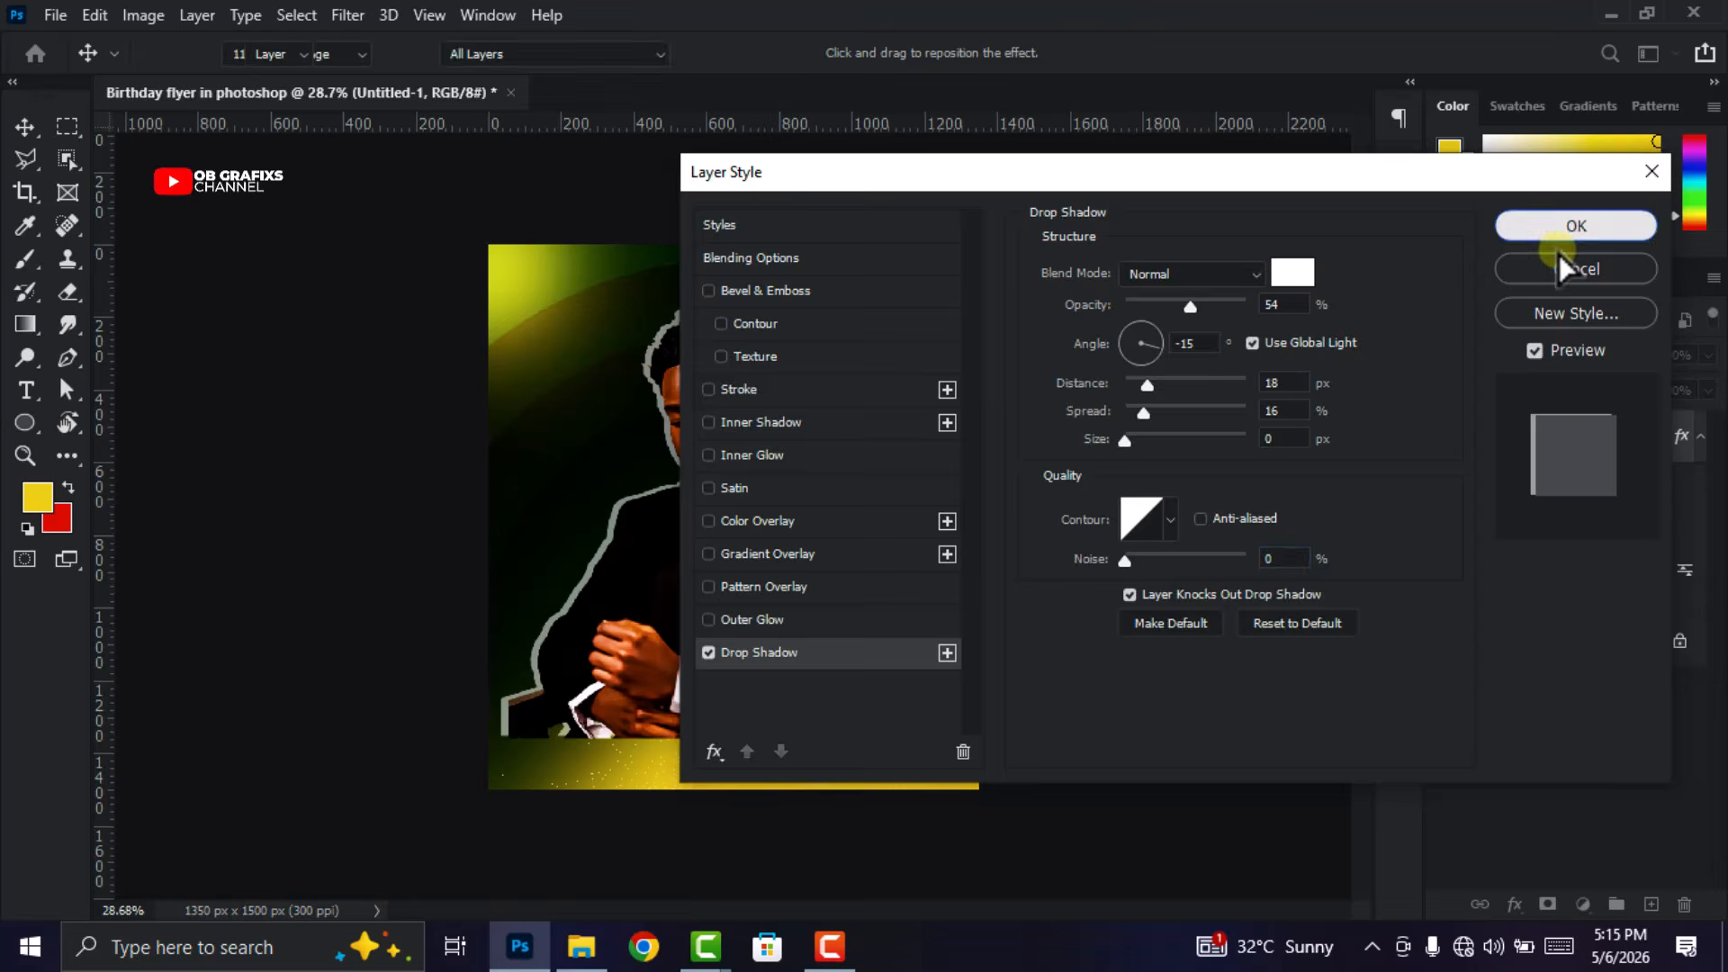
pyautogui.click(1540, 231)
# Collapse the portrait layer's list of filters and effects and deselect the layer.
pyautogui.click(1700, 437)
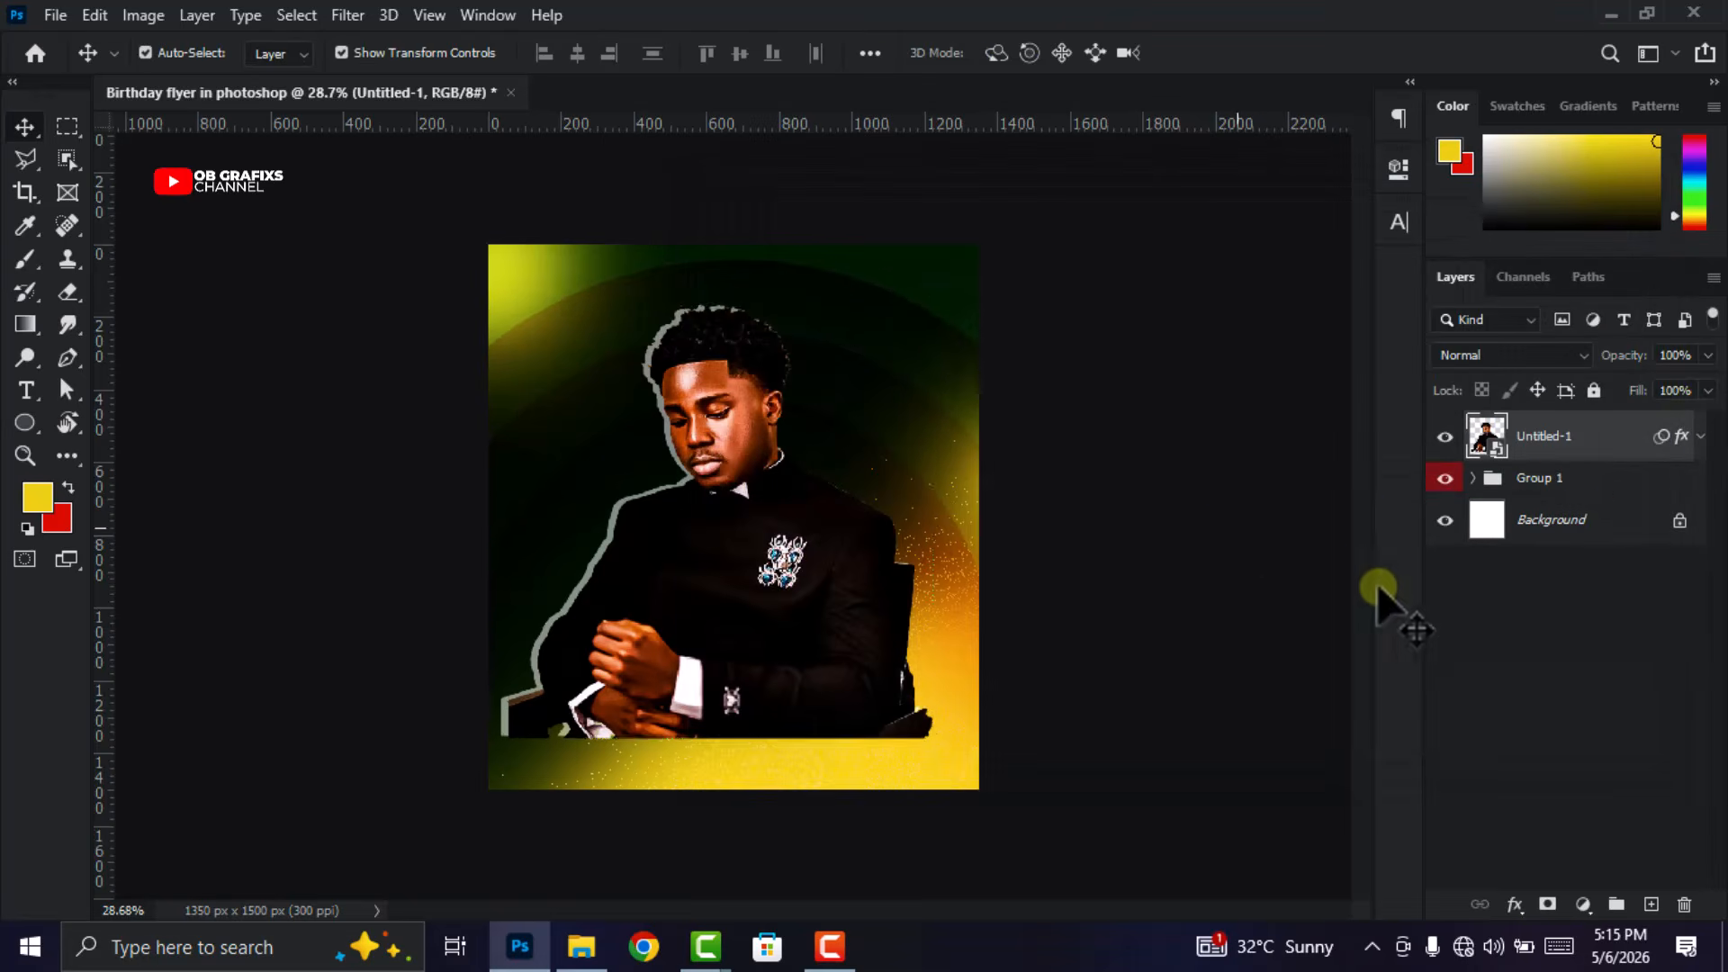
pyautogui.click(1330, 575)
pyautogui.scroll(-1, 1331, 575)
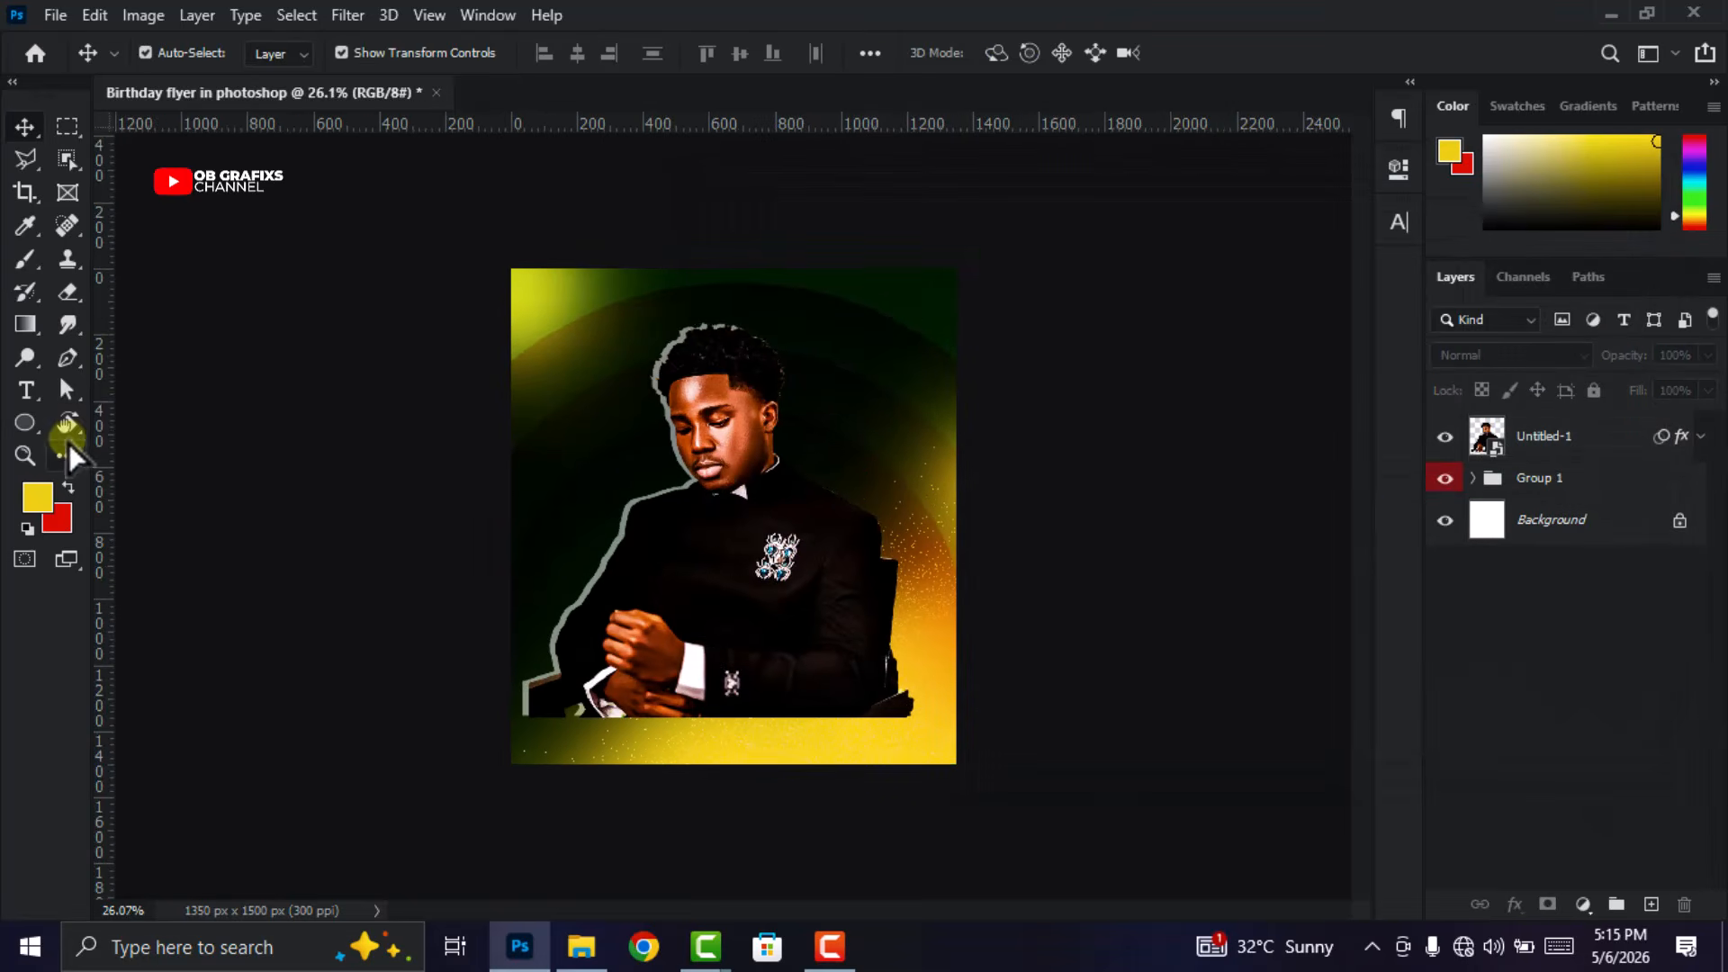
# Choose the Brush tool and set the foreground colour to the near-black 040000 sampled from the portrait's suit.
pyautogui.click(31, 264)
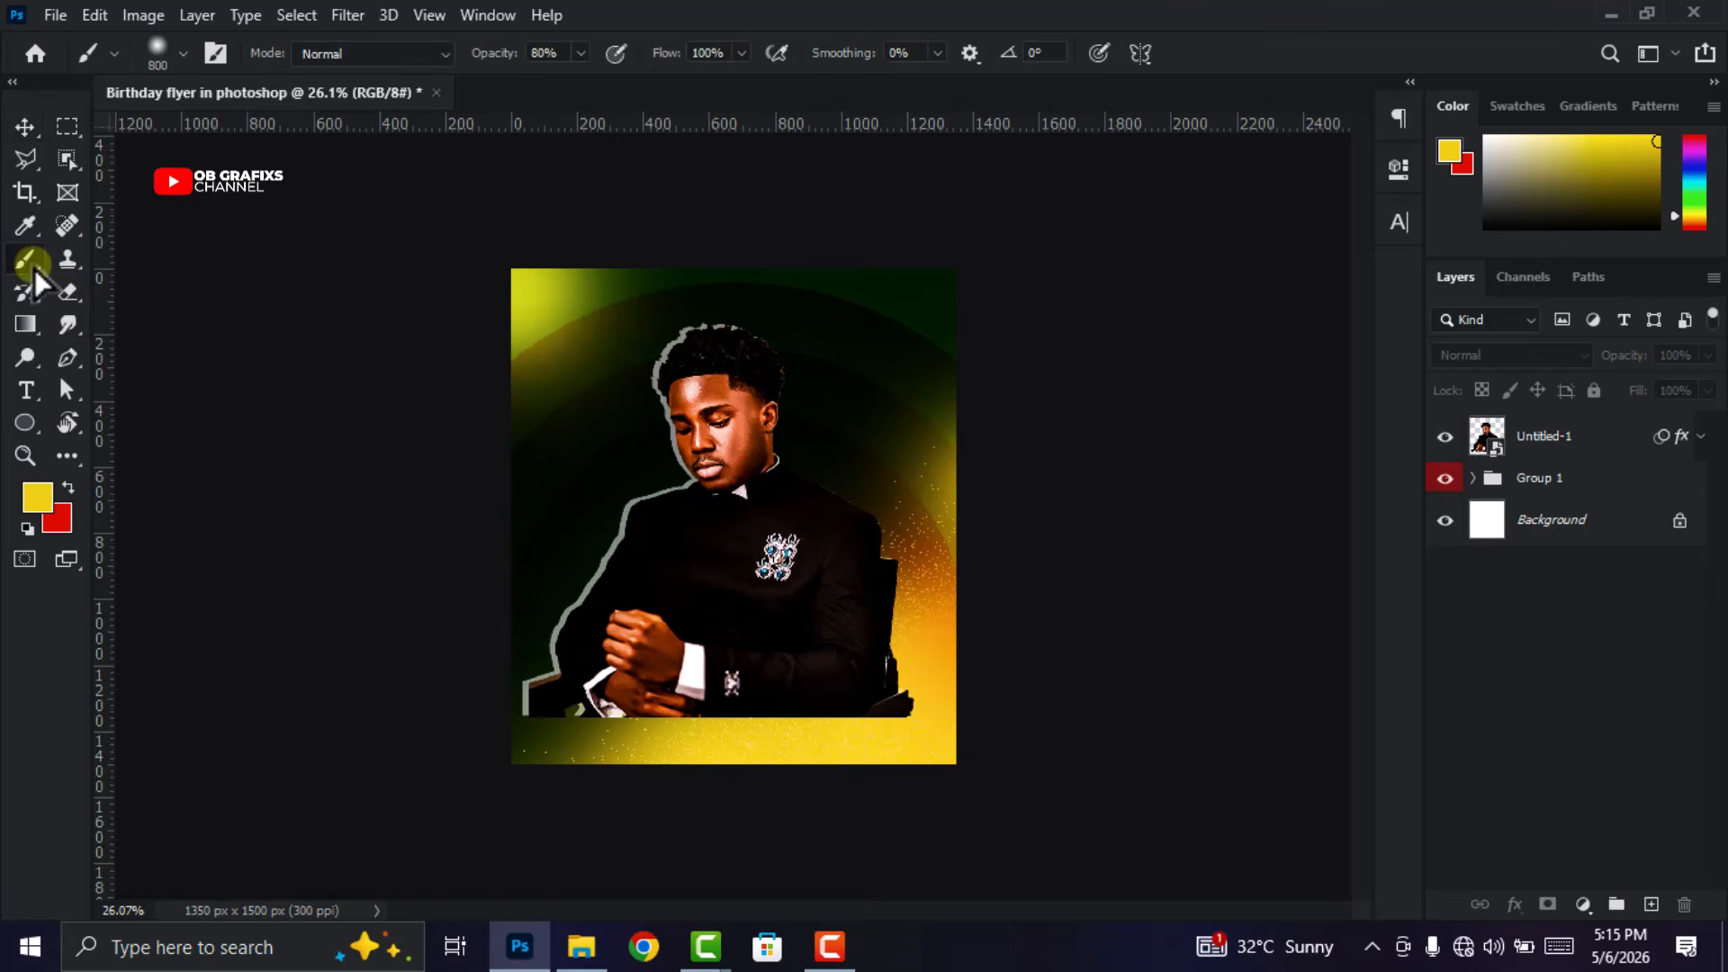
pyautogui.click(37, 496)
pyautogui.click(730, 297)
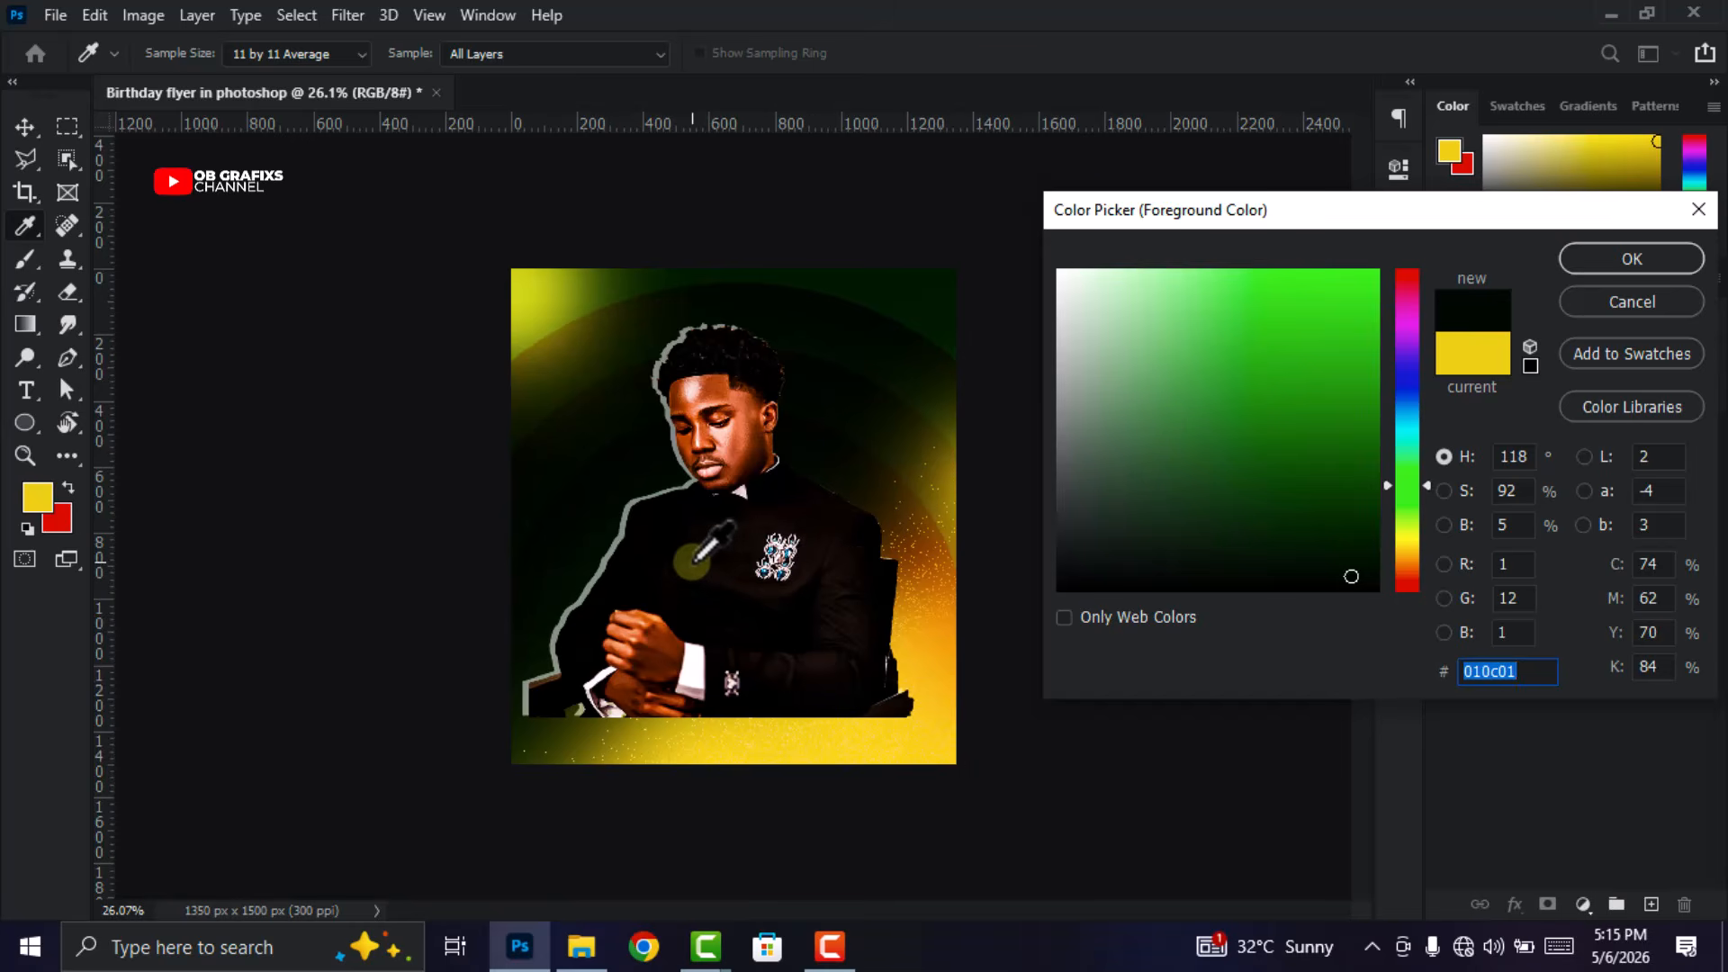
pyautogui.press('BackSpace')
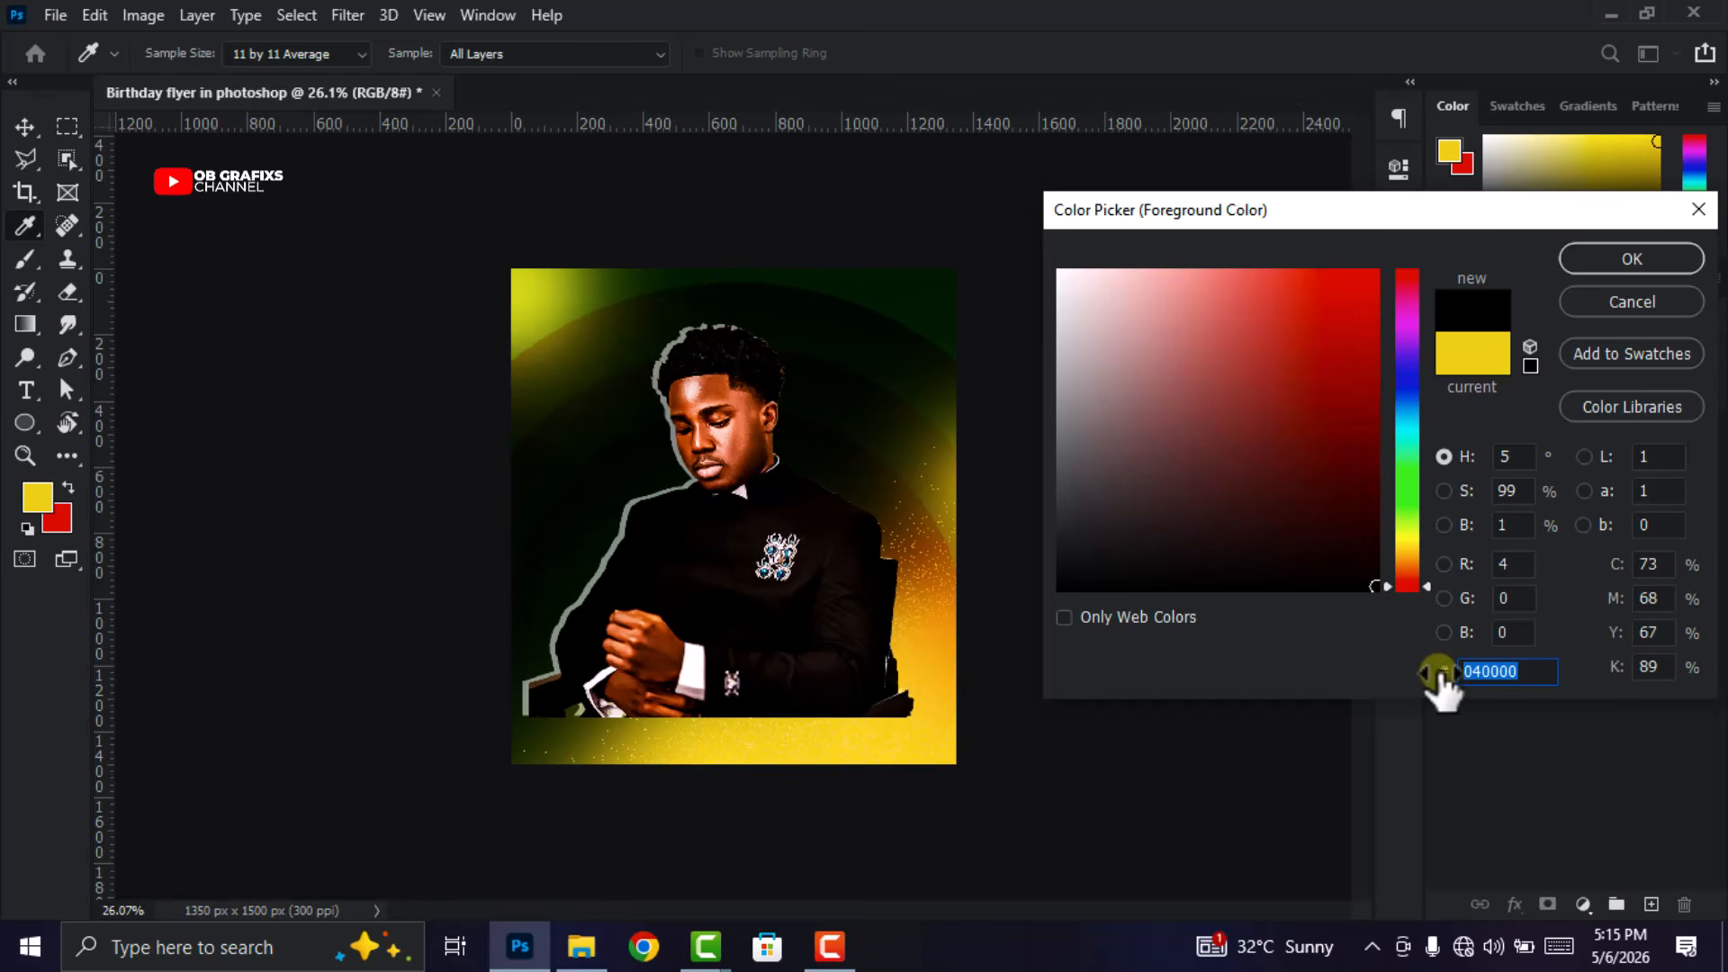
pyautogui.click(1661, 263)
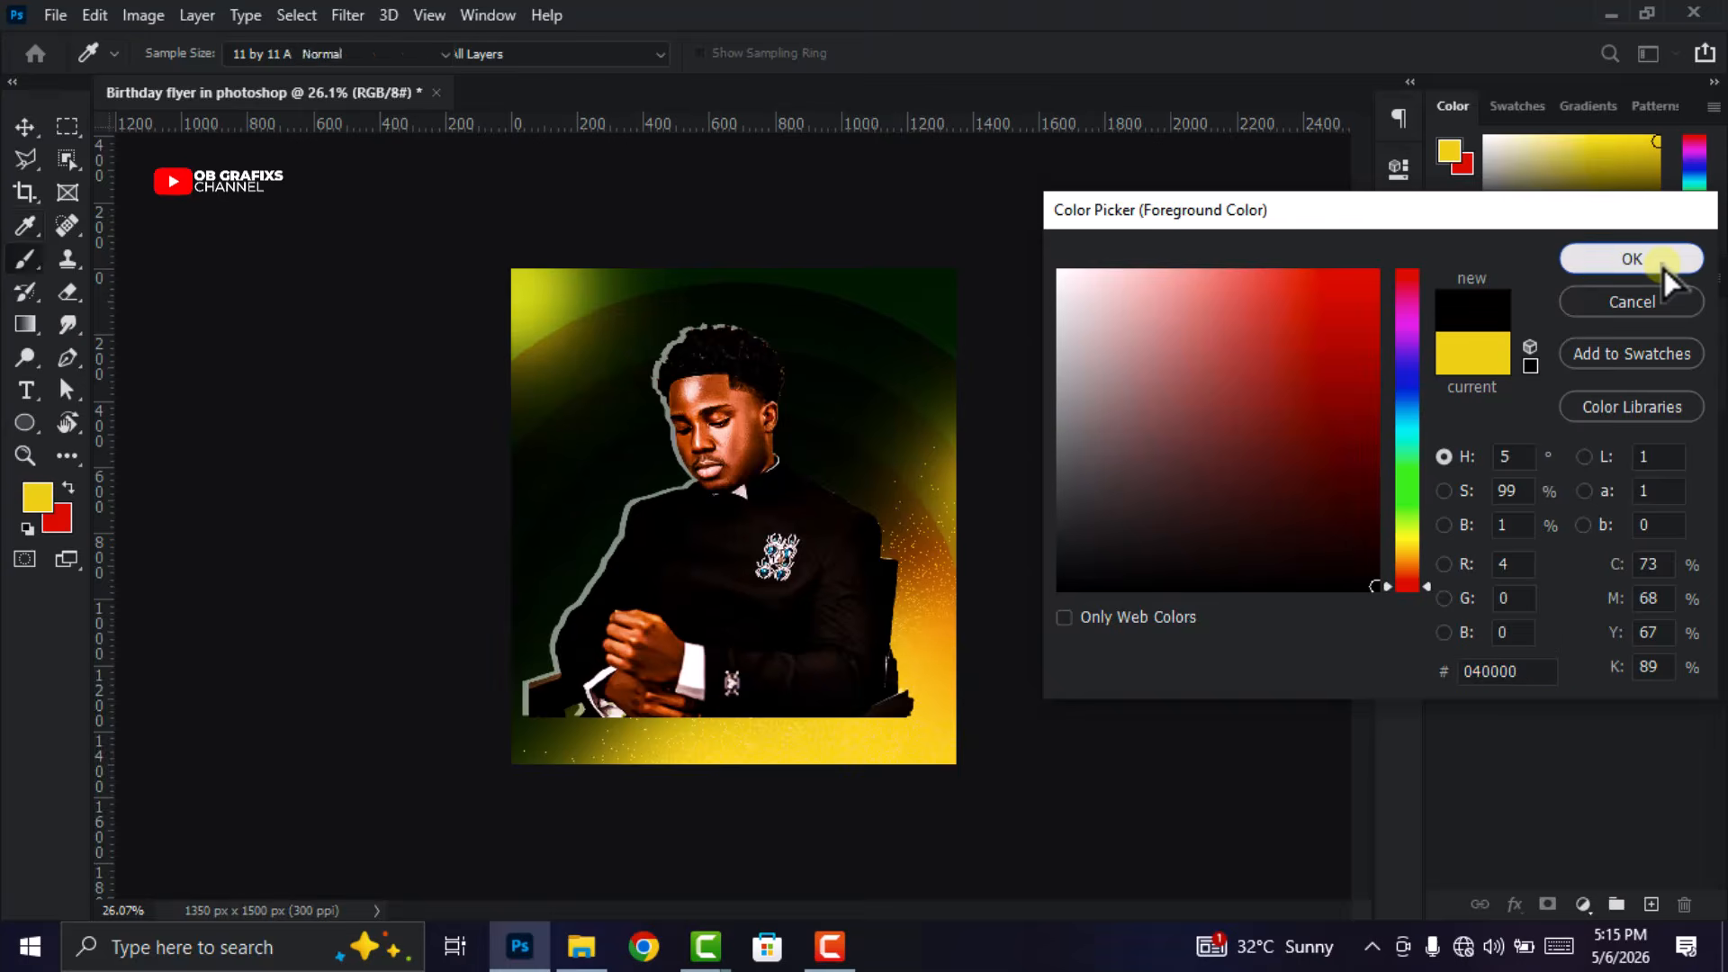
pyautogui.press('b')
# On a new layer above the portrait, paint a dark fade along the flyer's bottom edge with a 1457 px Soft Round brush.
pyautogui.click(1652, 904)
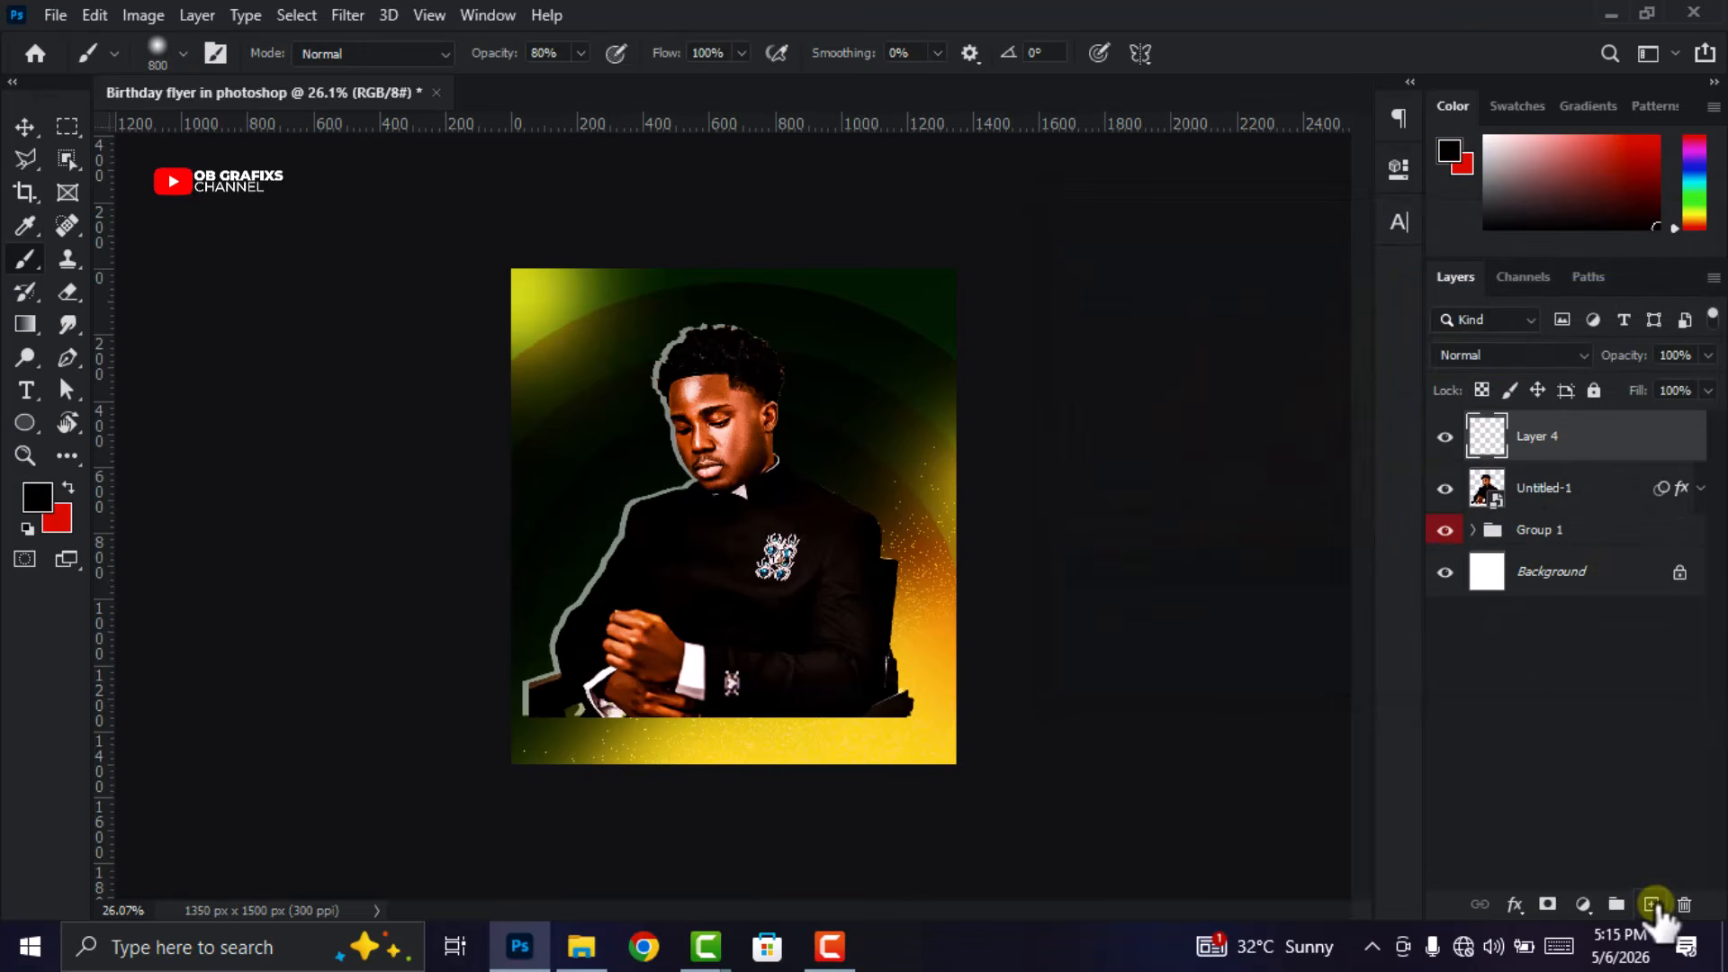
pyautogui.rightClick(657, 549)
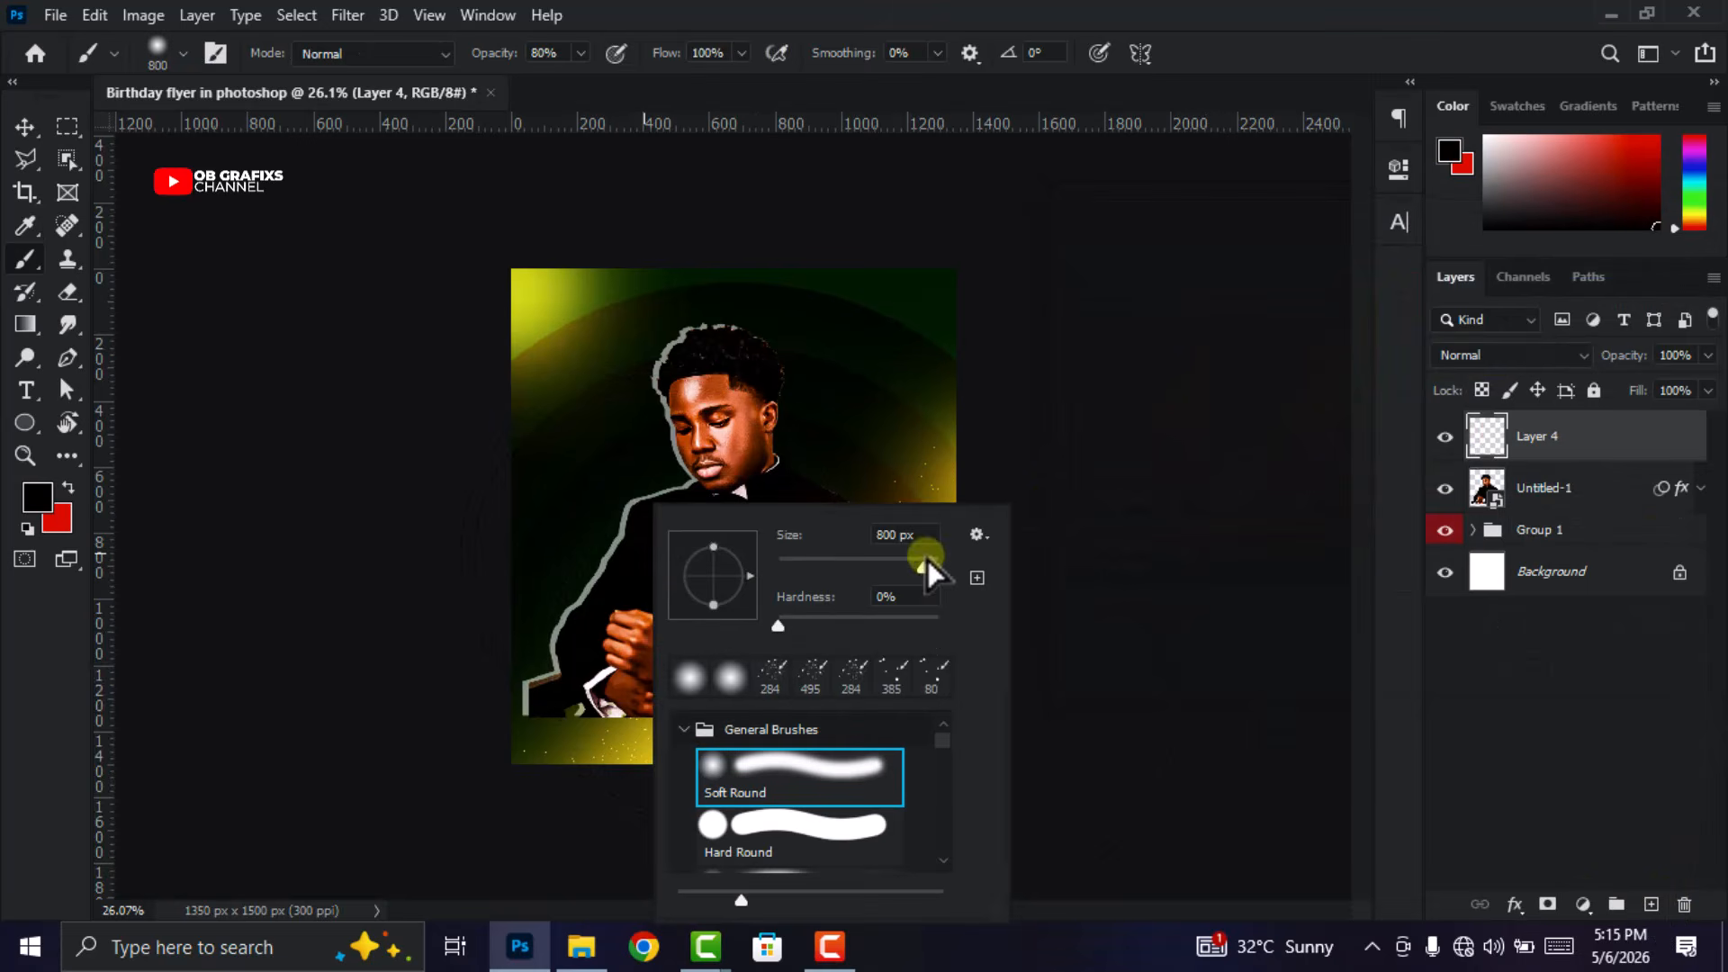
pyautogui.click(1329, 49)
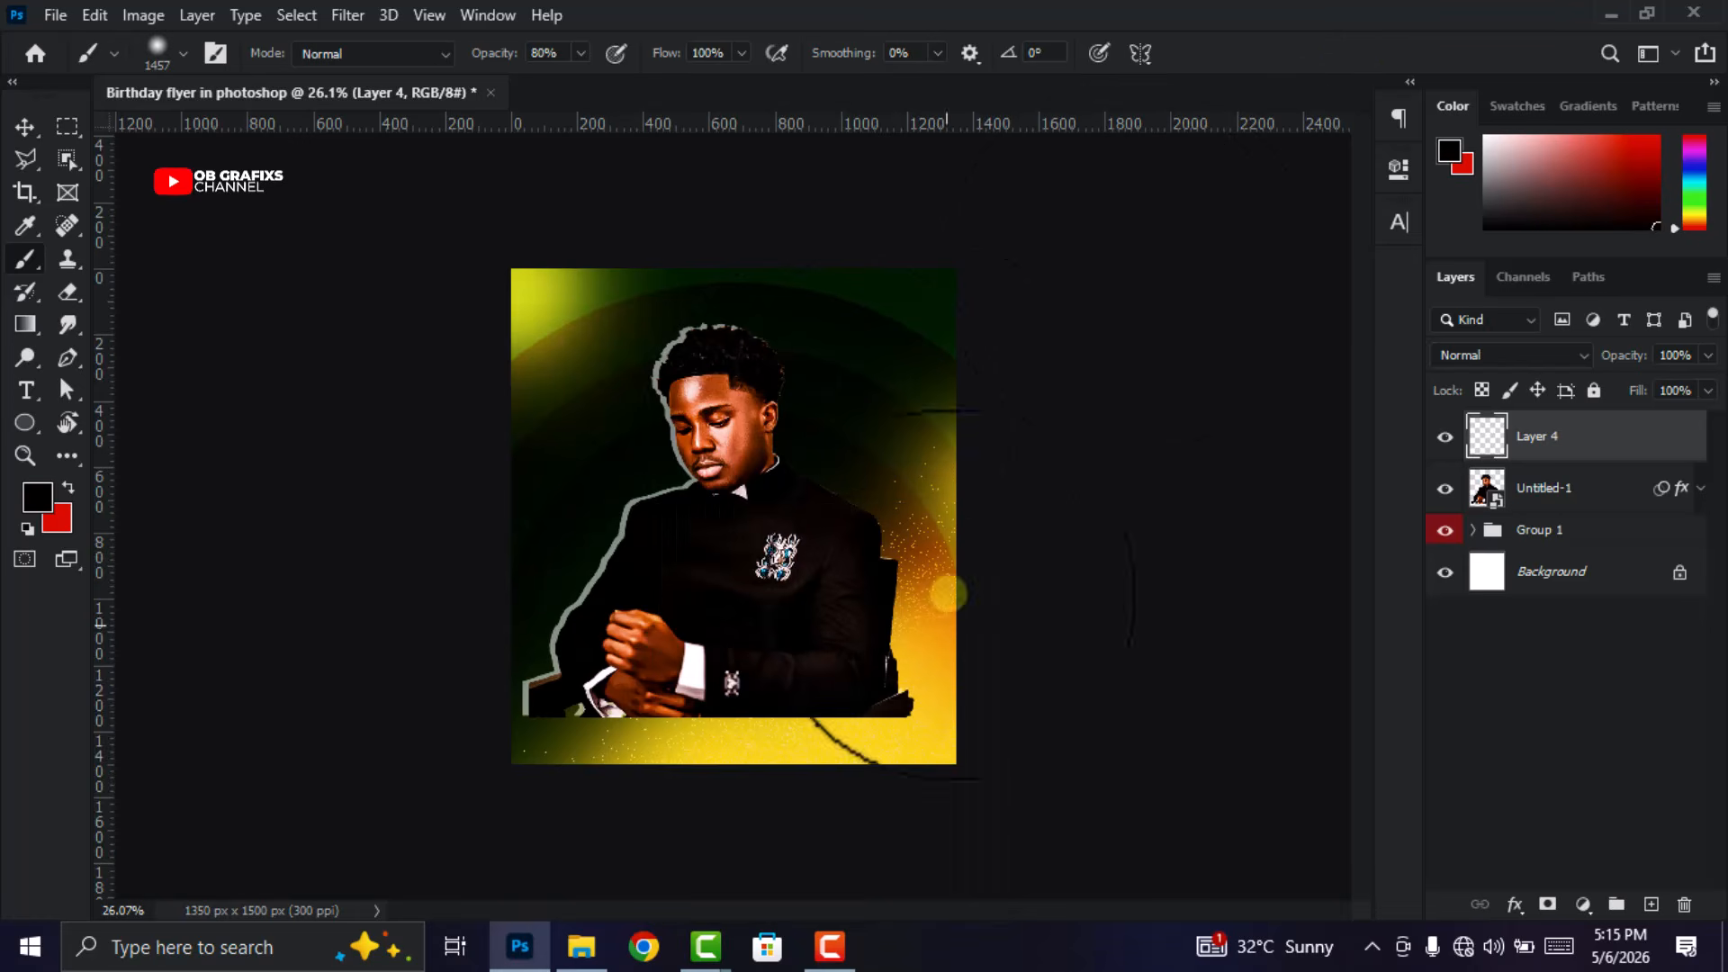
pyautogui.moveTo(906, 812); pyautogui.dragTo(247, 881)
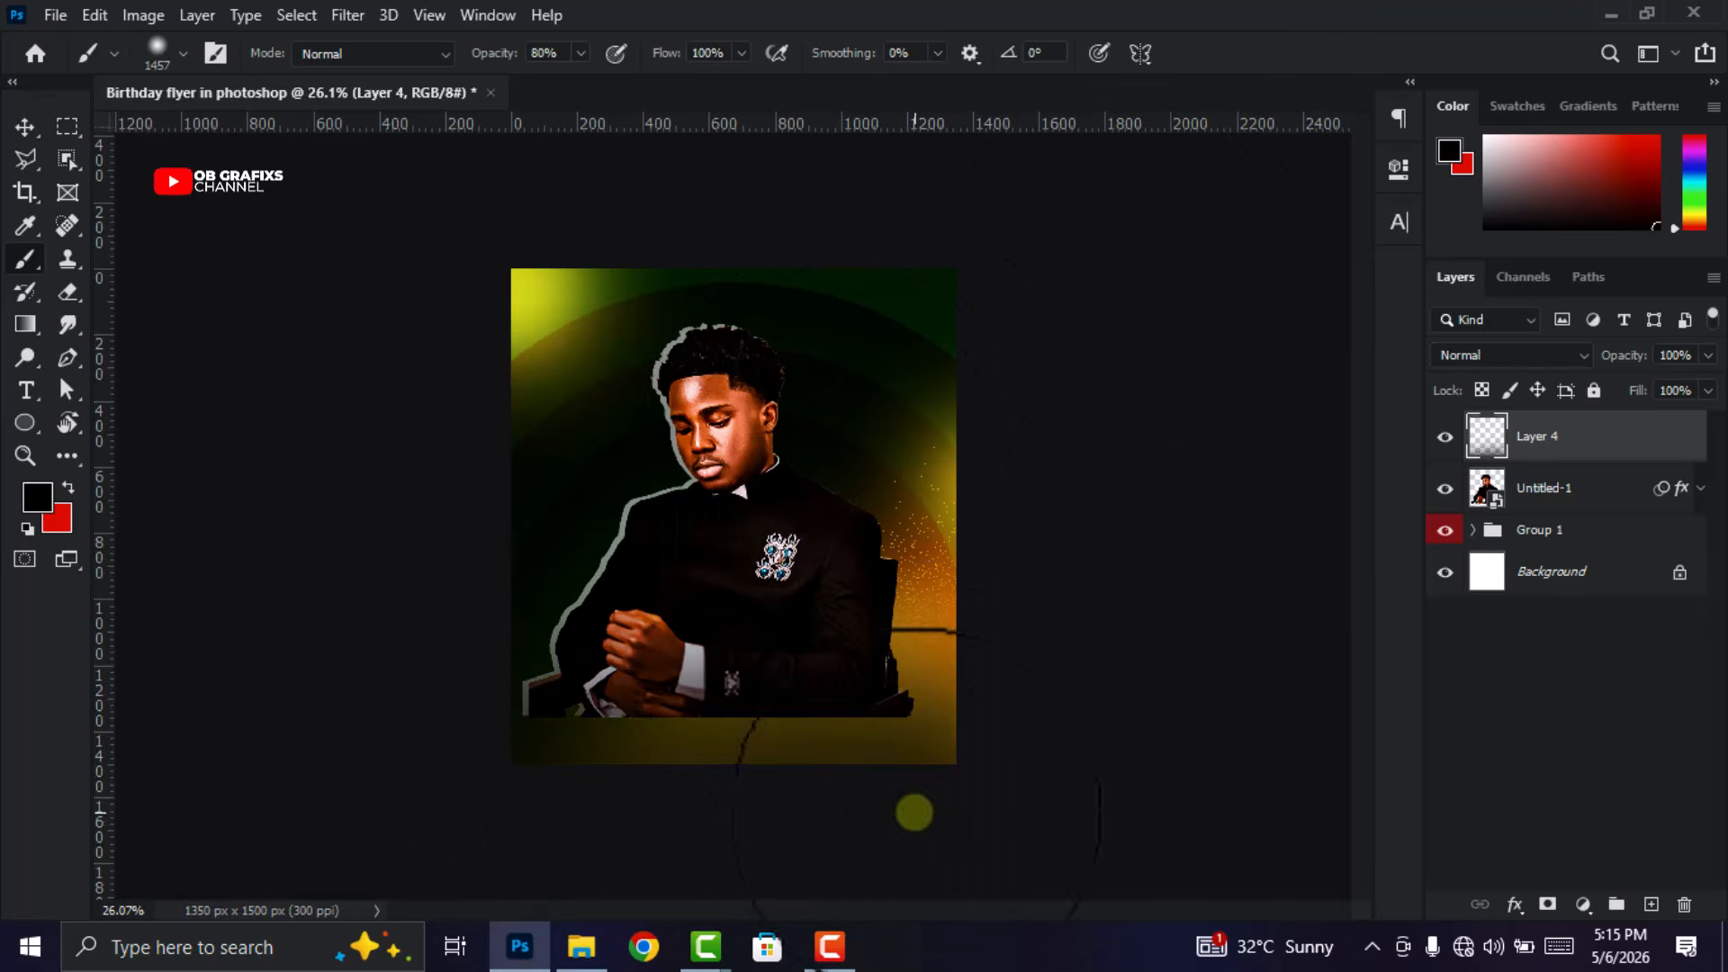
# Deepen the dark fade along the flyer's bottom edge, raising the brush opacity to 100%, and deselect the layer.
pyautogui.moveTo(897, 807); pyautogui.dragTo(435, 837)
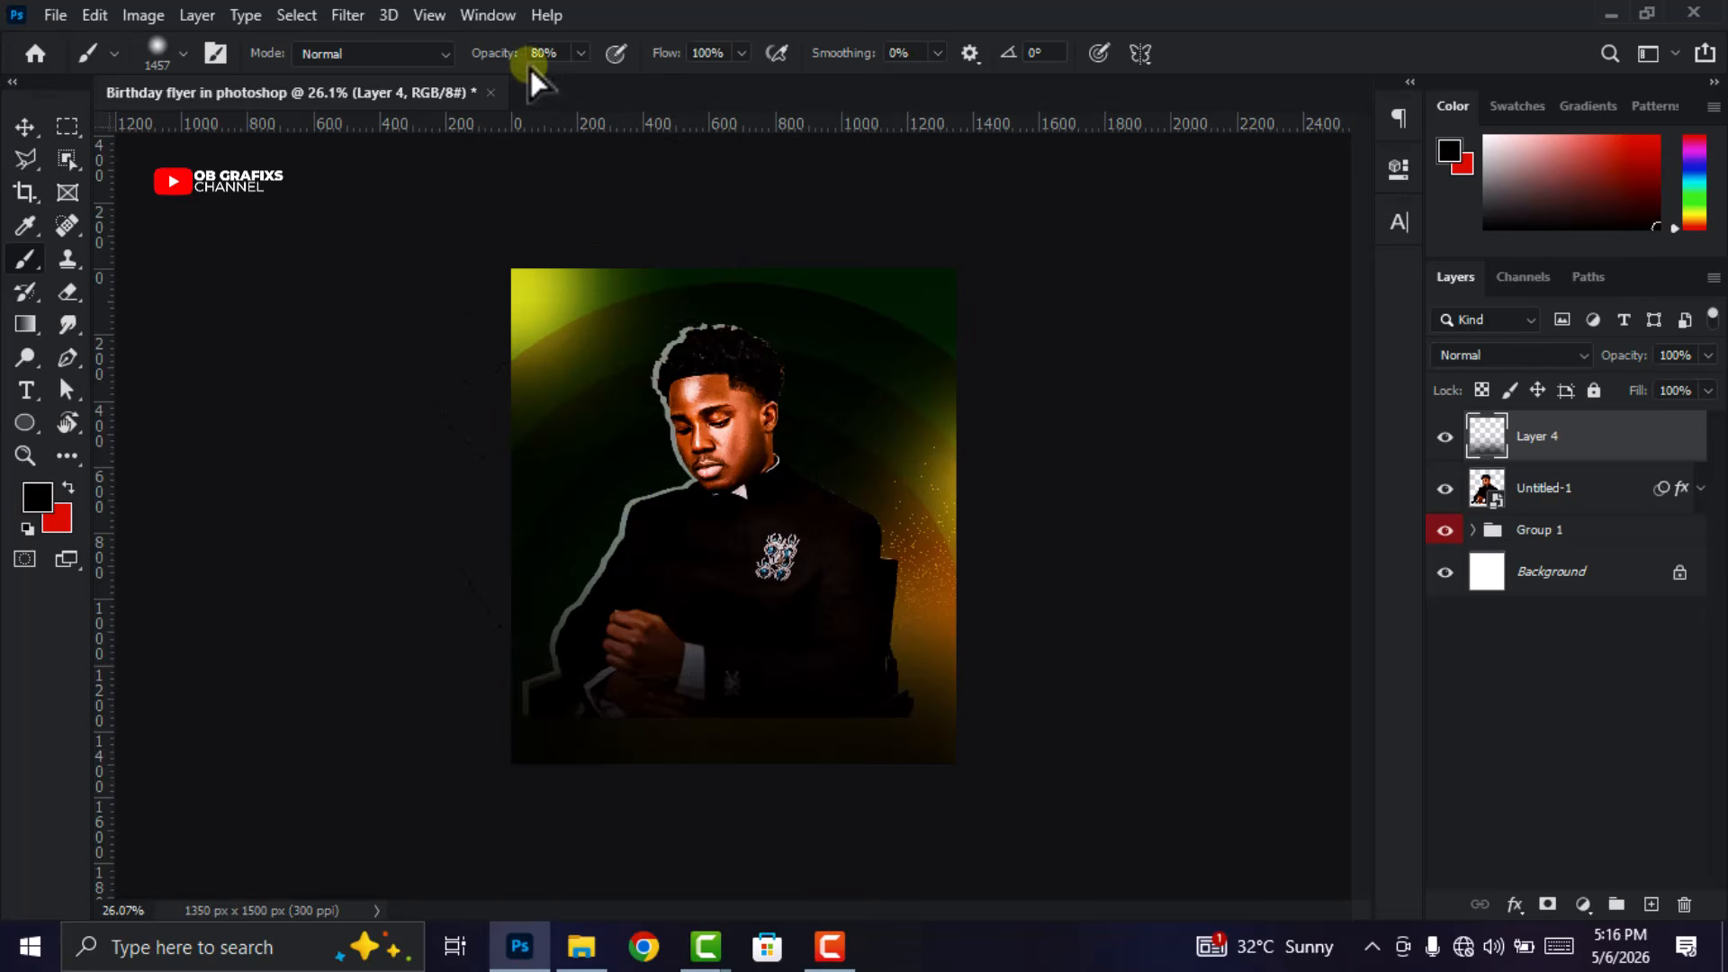
pyautogui.moveTo(486, 63); pyautogui.dragTo(662, 74)
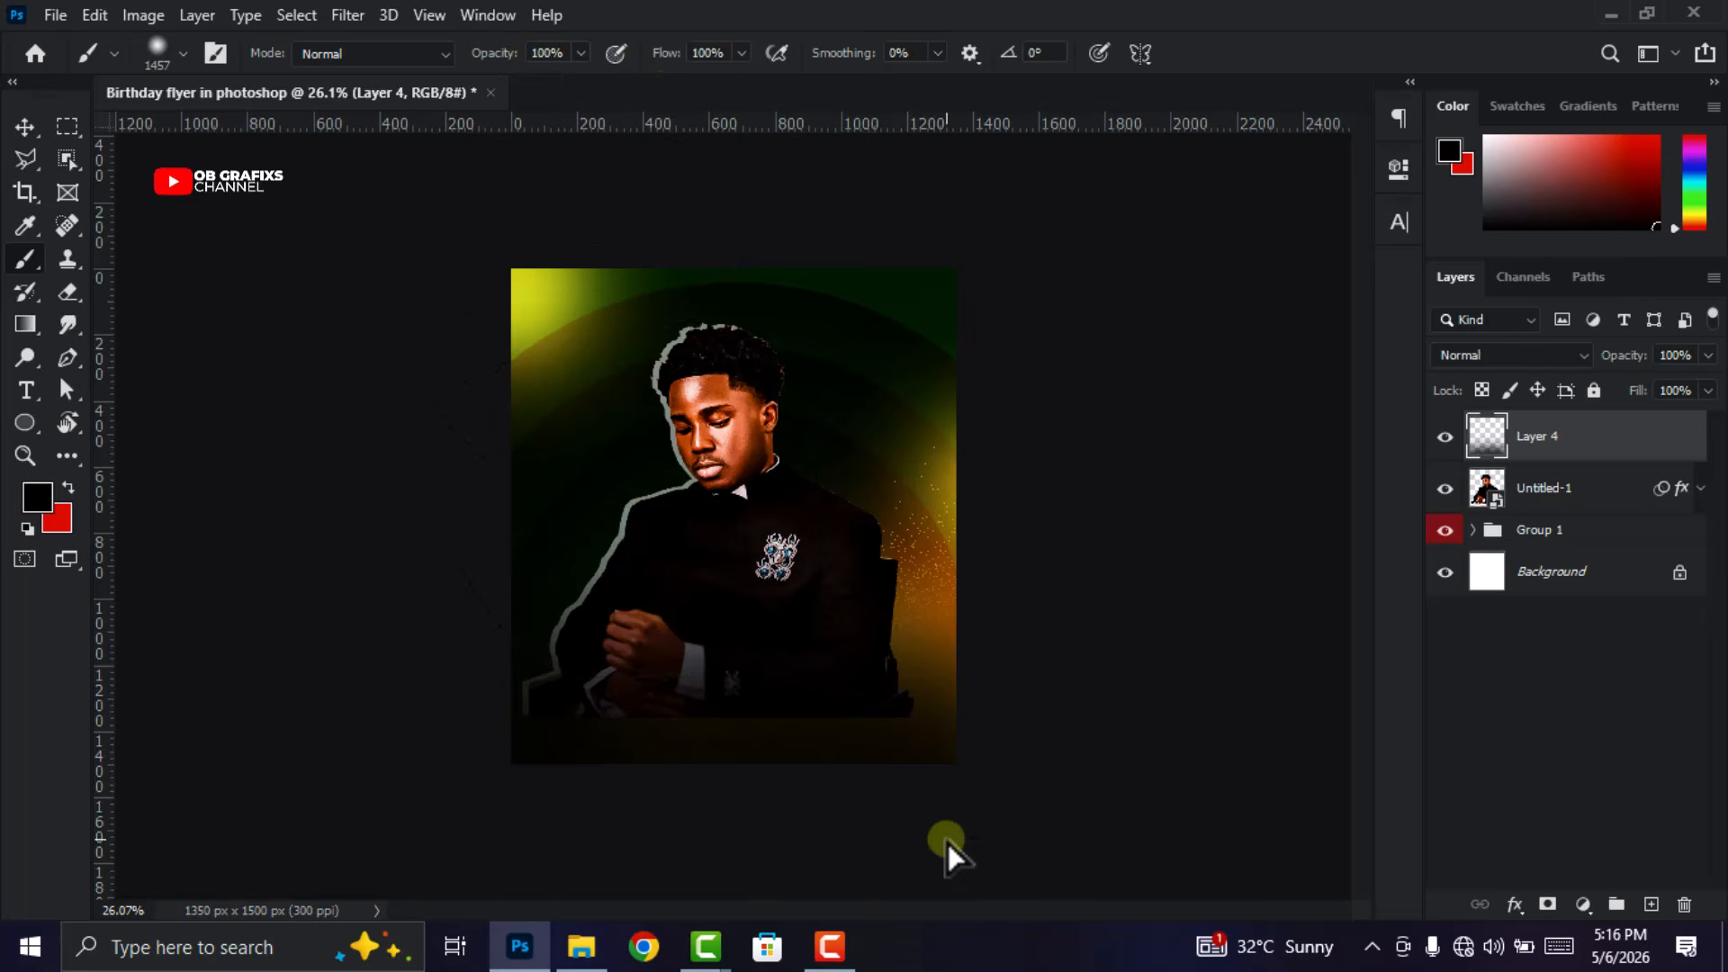
pyautogui.moveTo(701, 869); pyautogui.dragTo(587, 870)
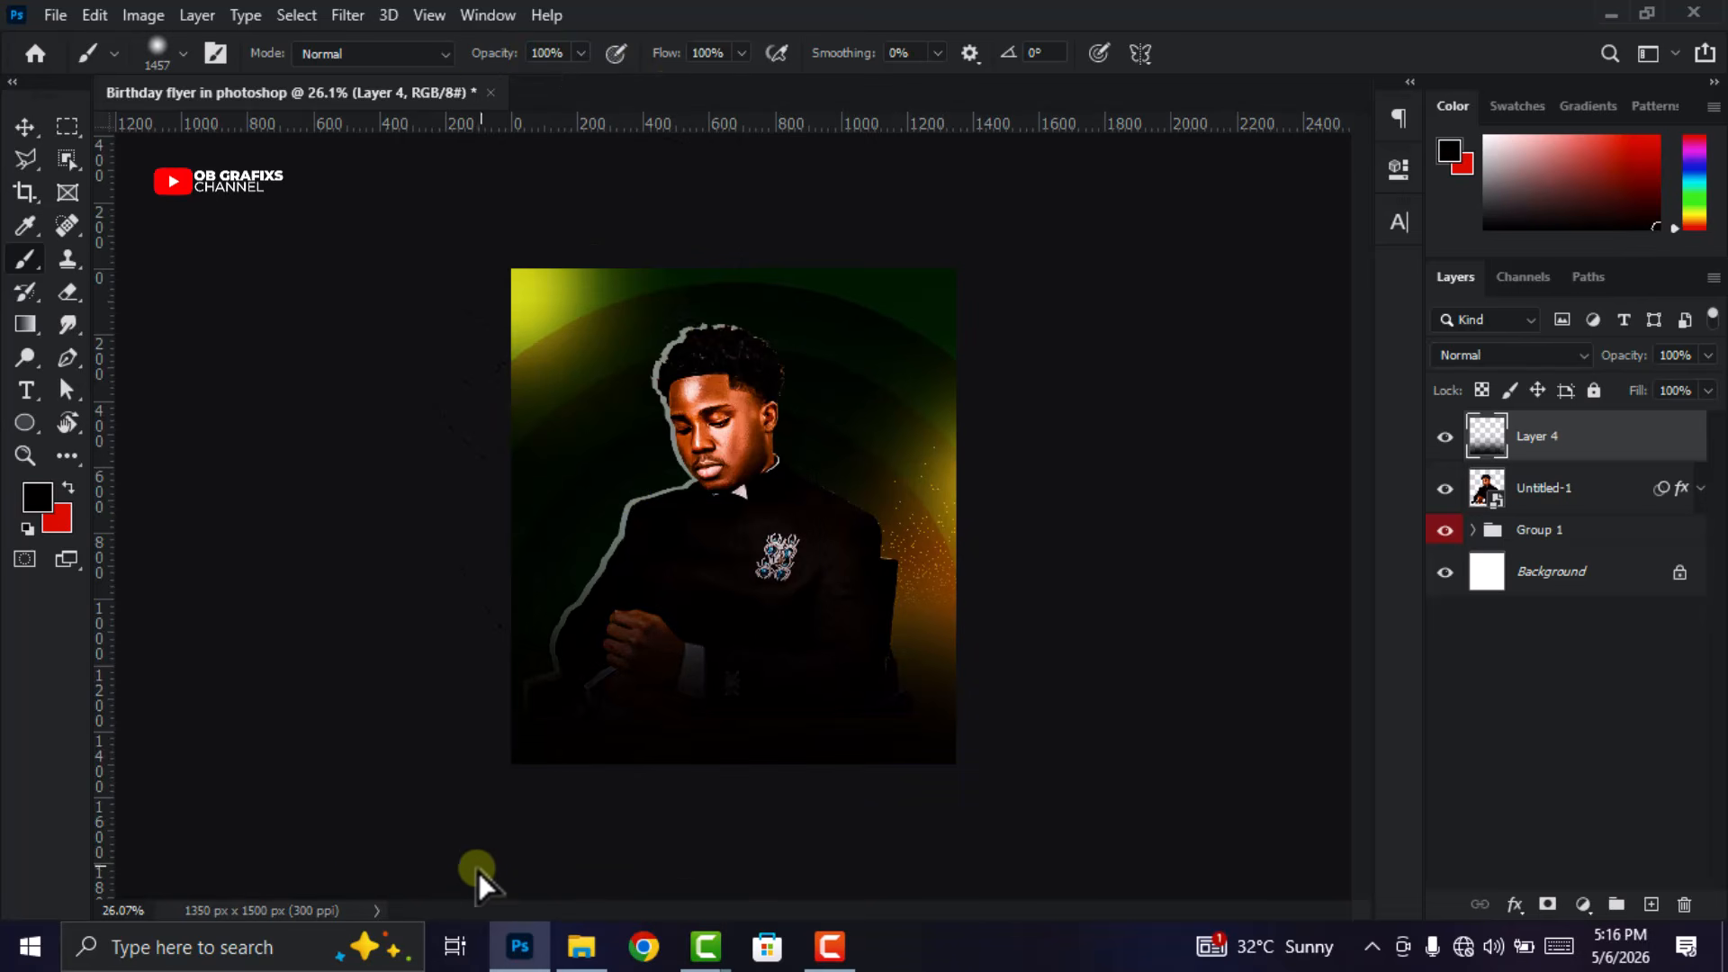
pyautogui.press('v')
pyautogui.click(1026, 861)
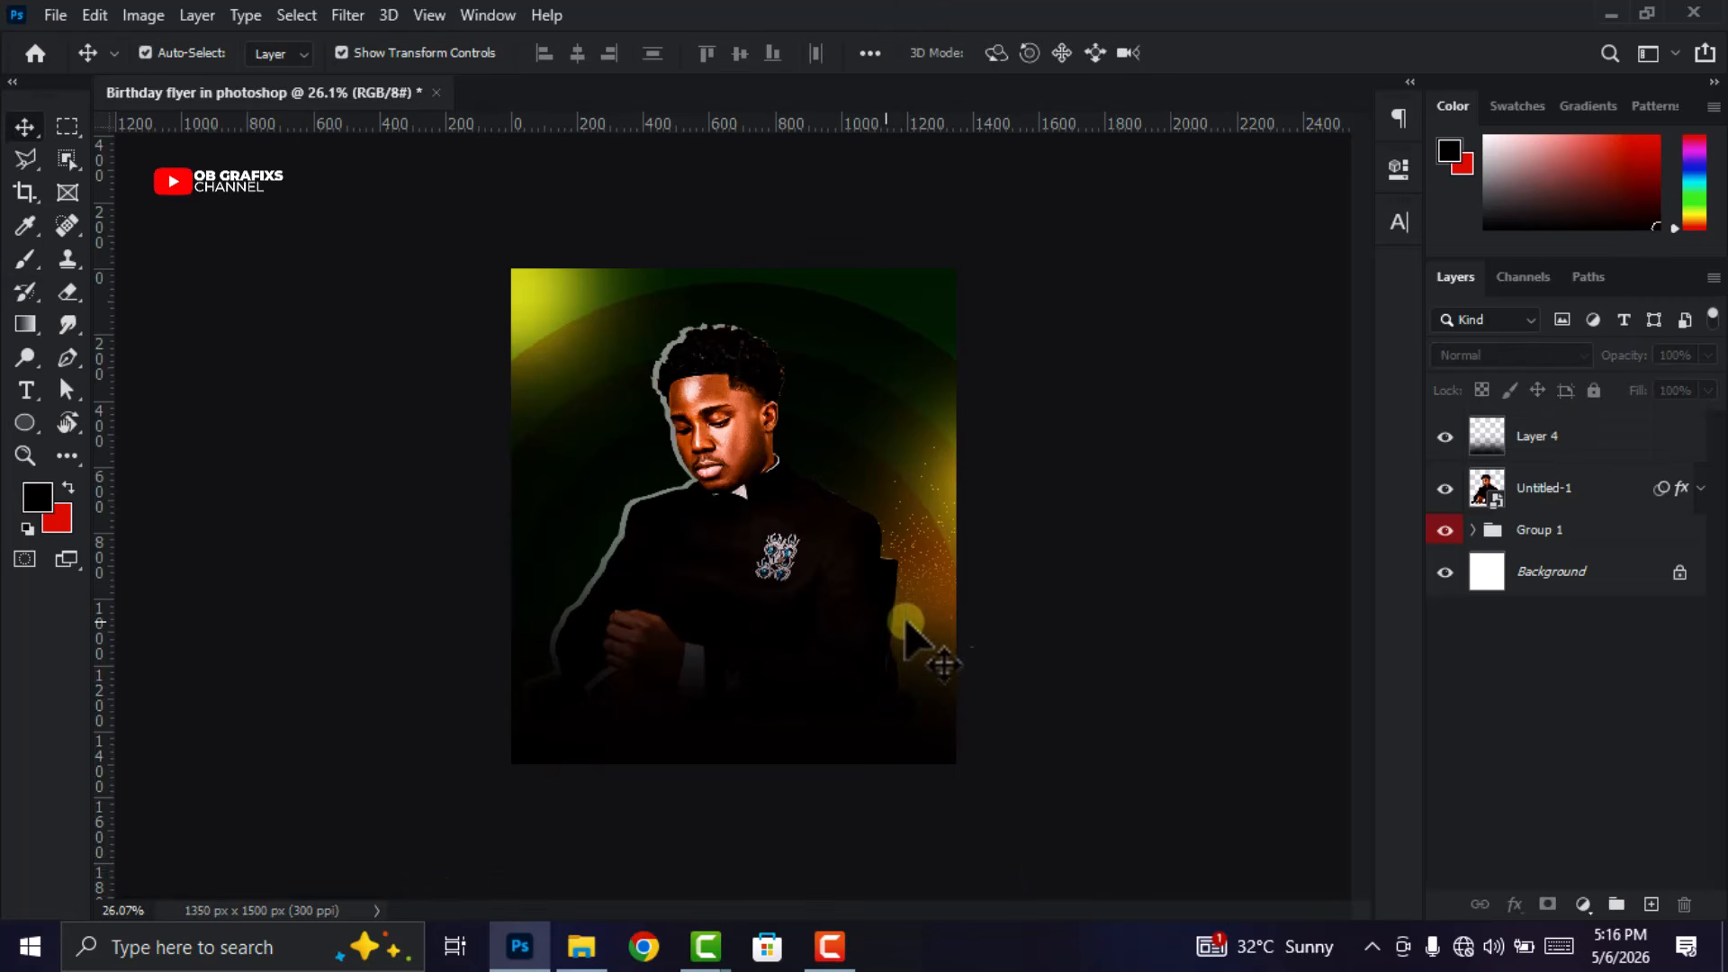
# Add the celebrant's name over the portrait's lower chest in 36 pt Times New Roman, coloured white ffffff.
pyautogui.click(25, 392)
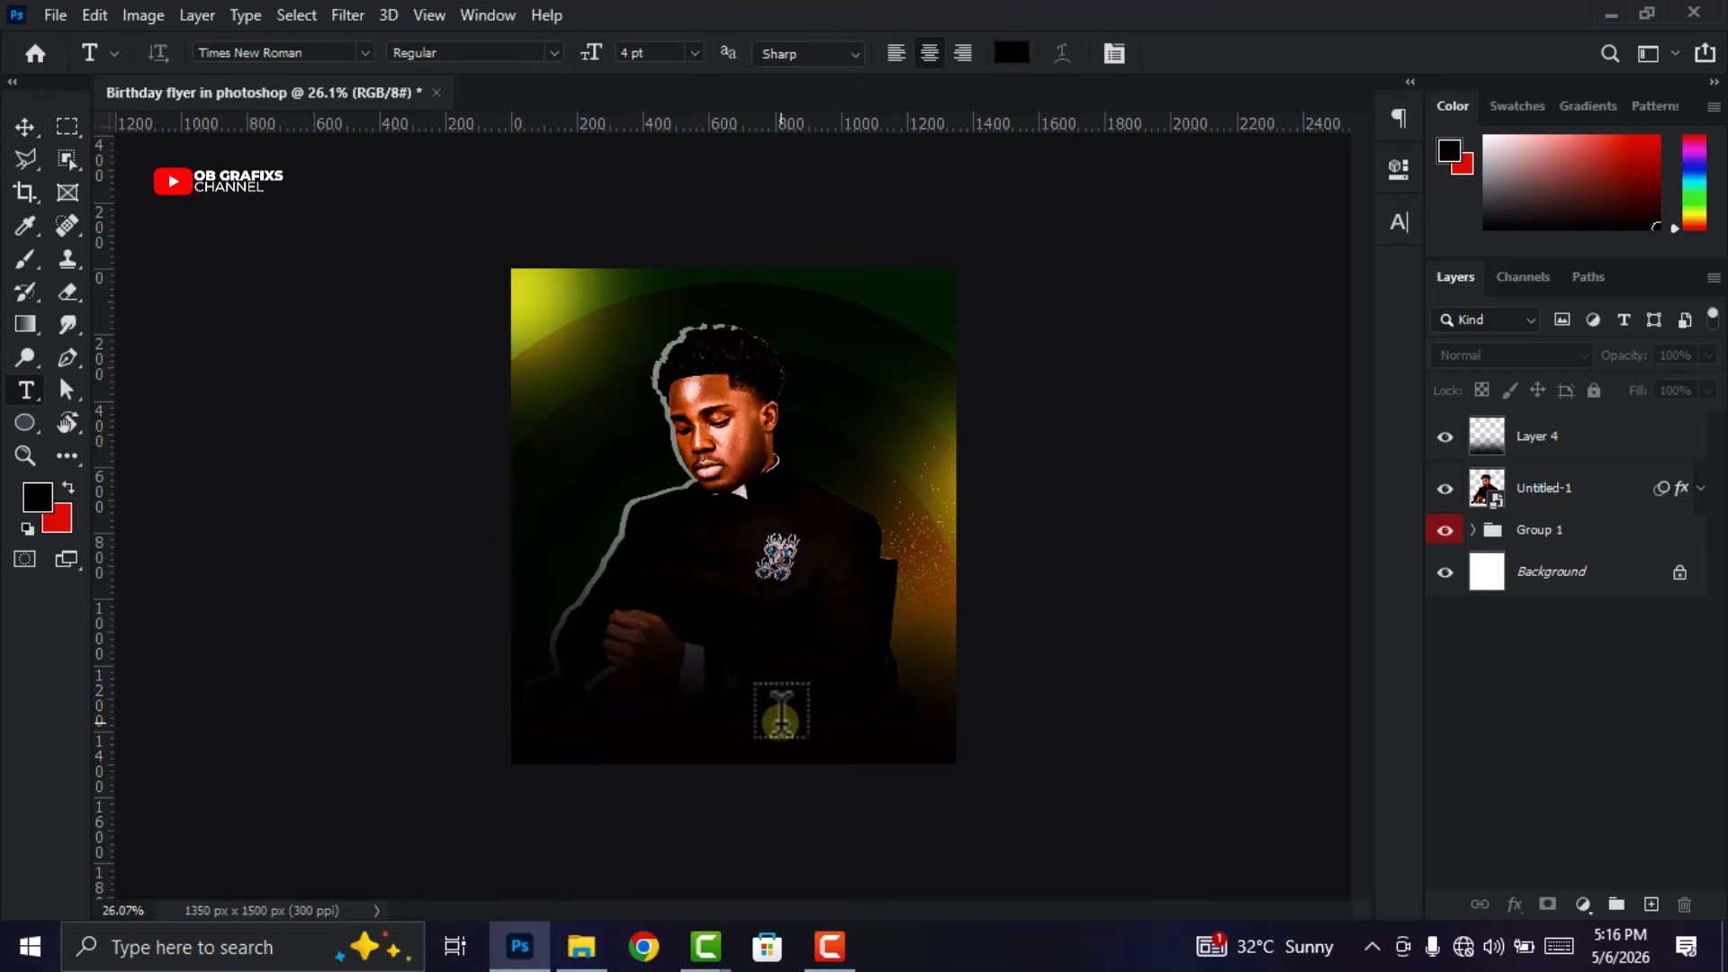
pyautogui.click(666, 592)
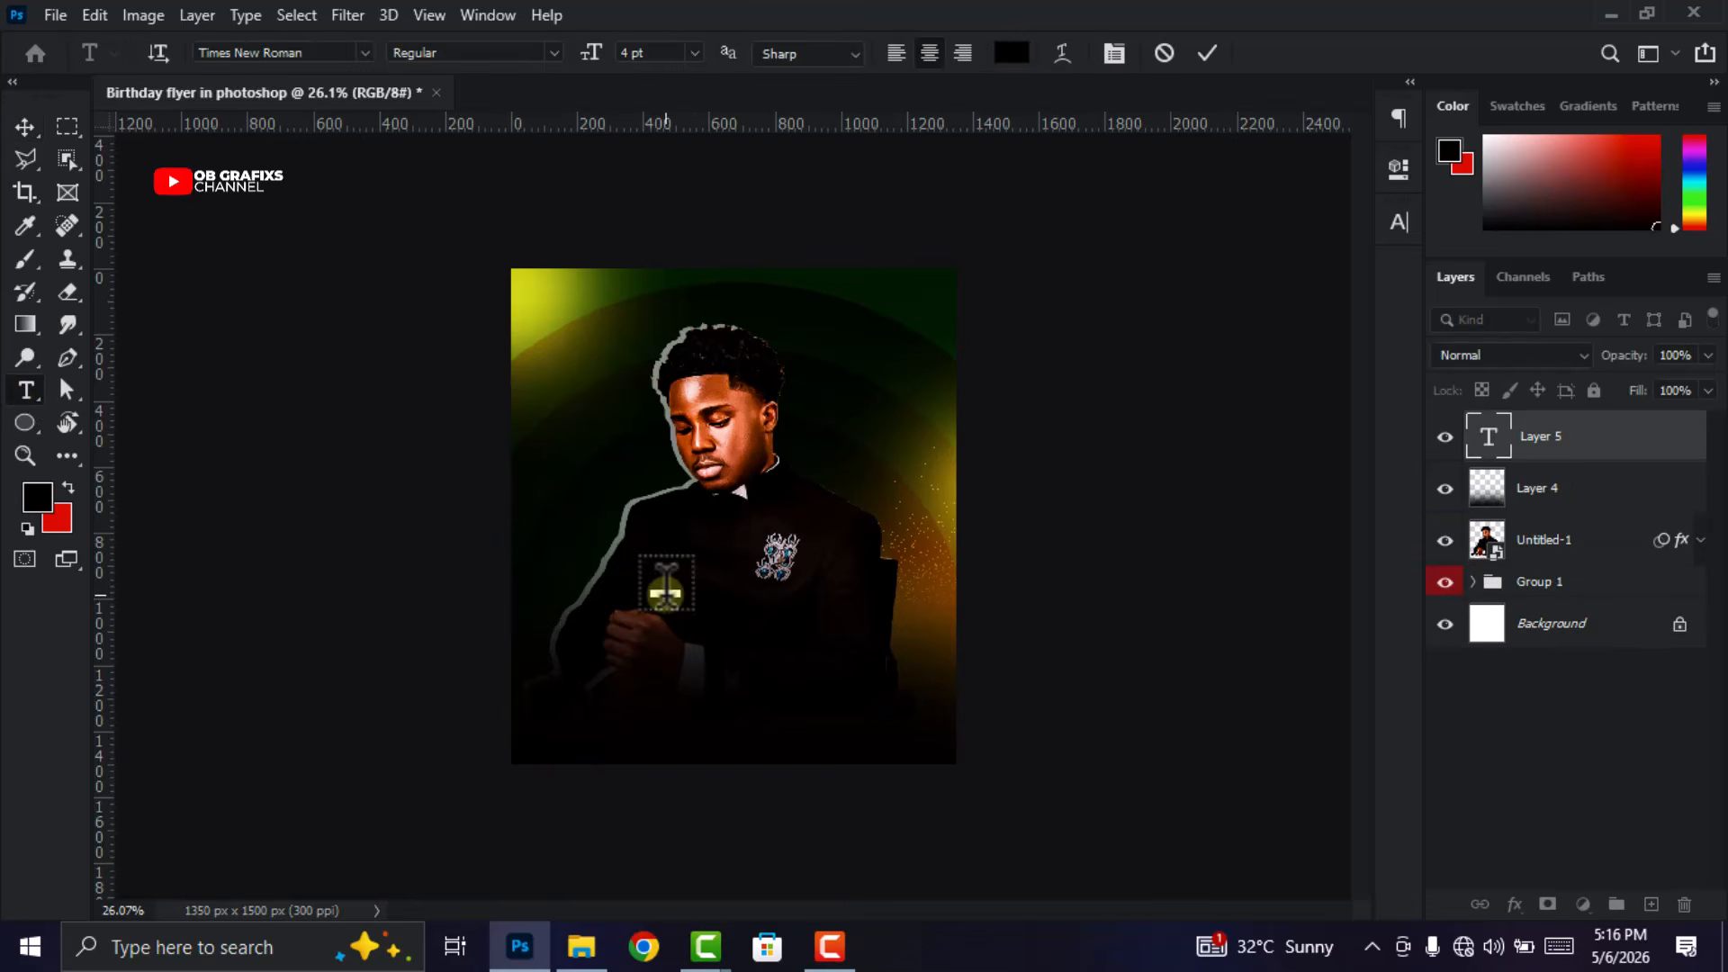
pyautogui.click(693, 56)
pyautogui.click(672, 315)
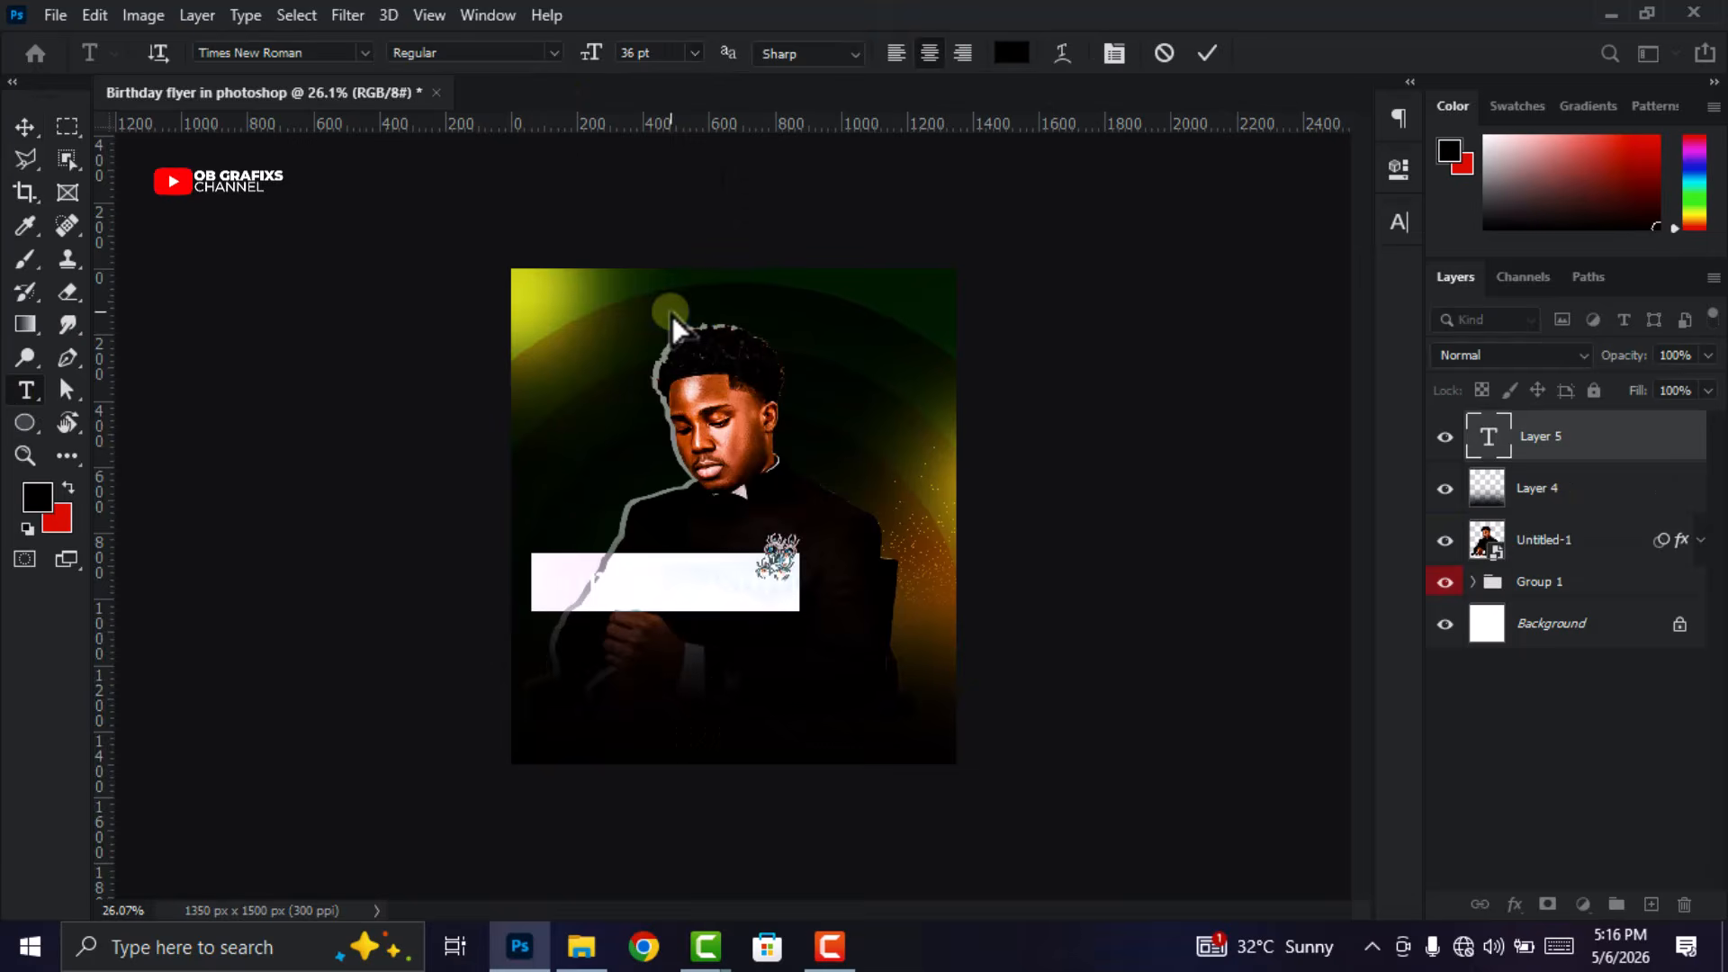
pyautogui.click(1011, 52)
pyautogui.moveTo(1065, 294); pyautogui.dragTo(1060, 270)
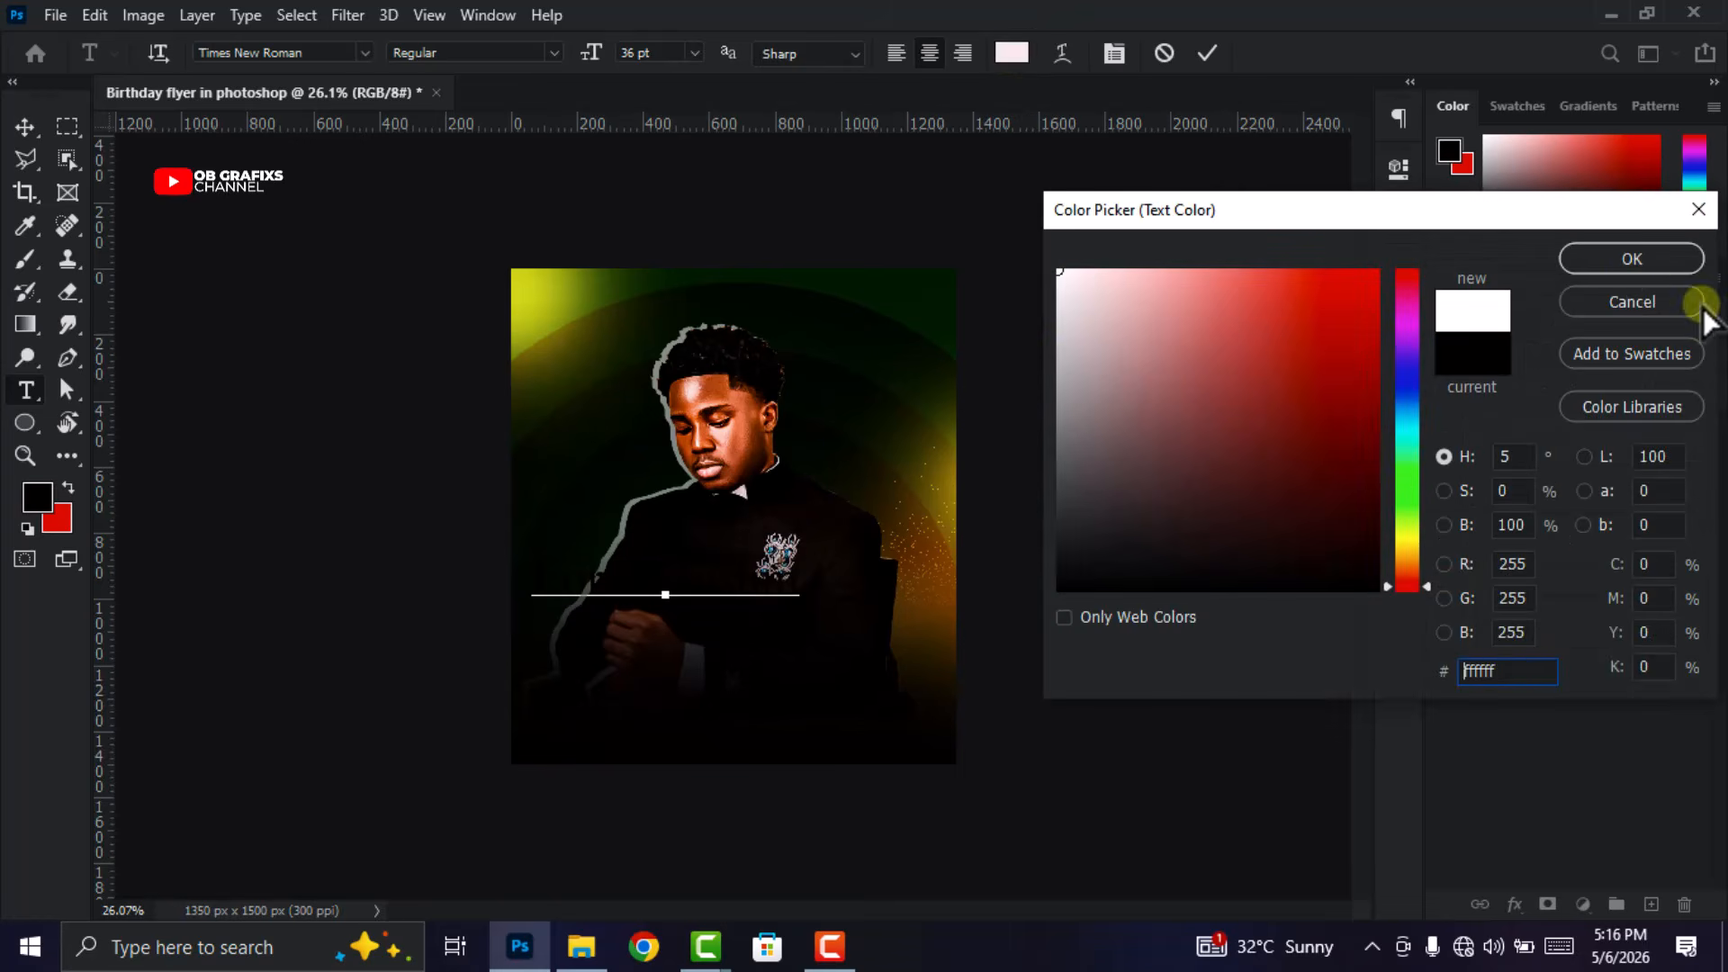
pyautogui.click(1632, 261)
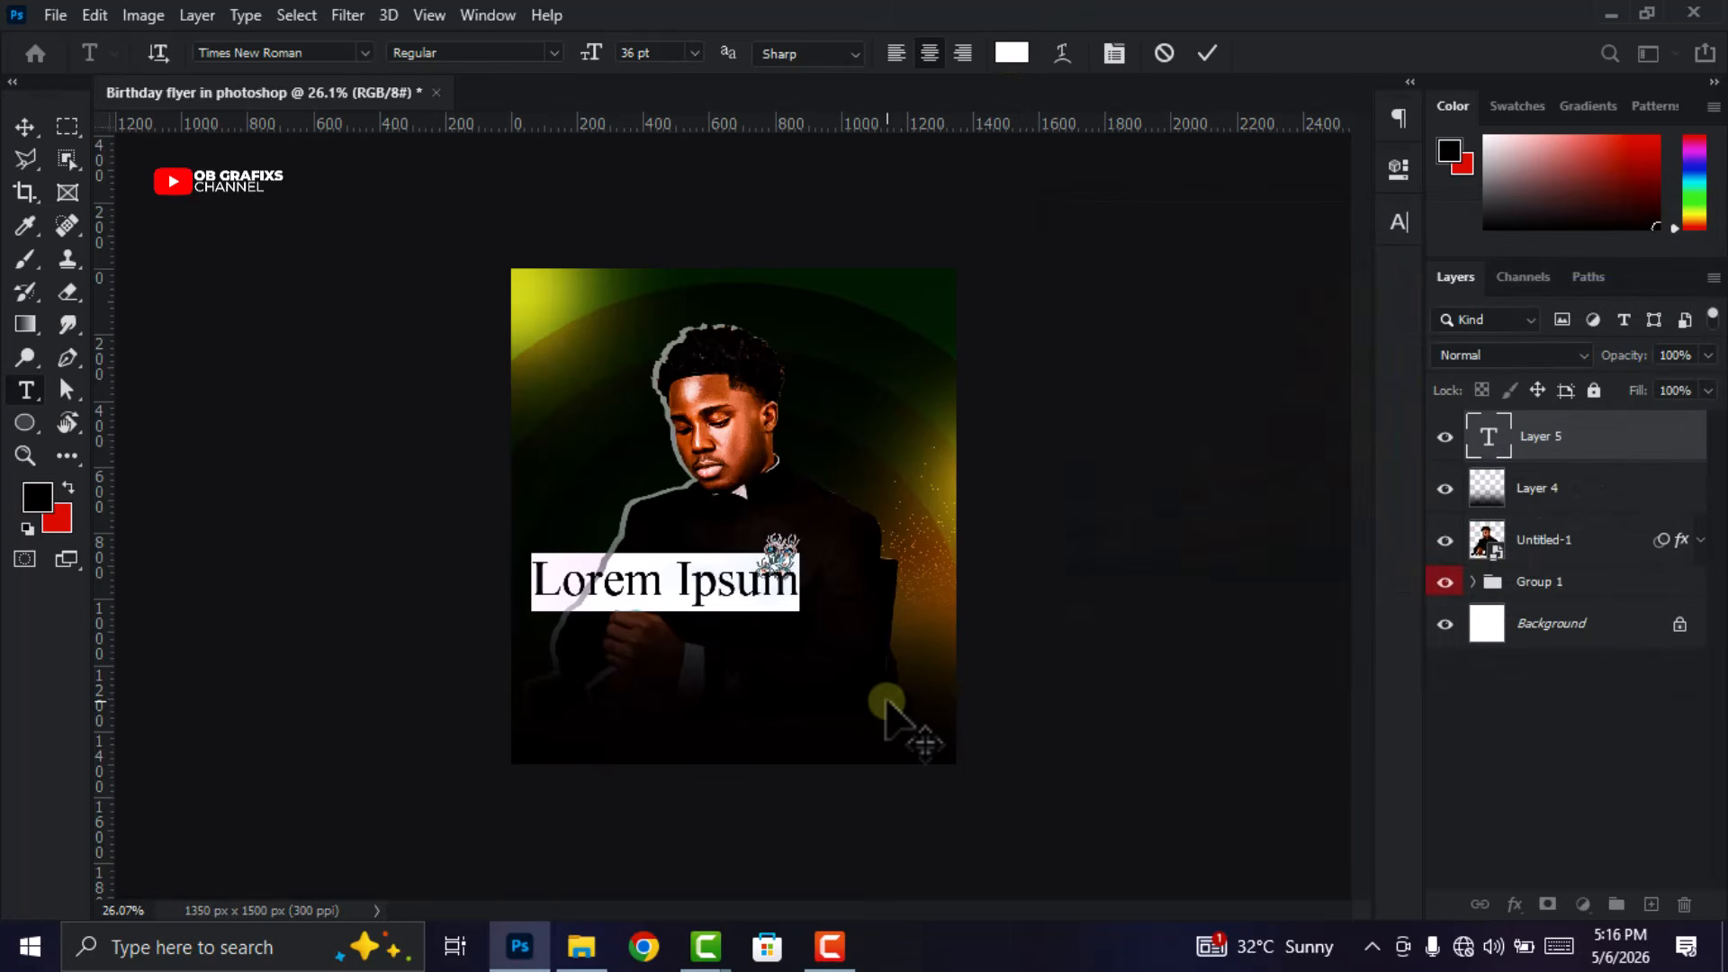
pyautogui.write('Zionn')
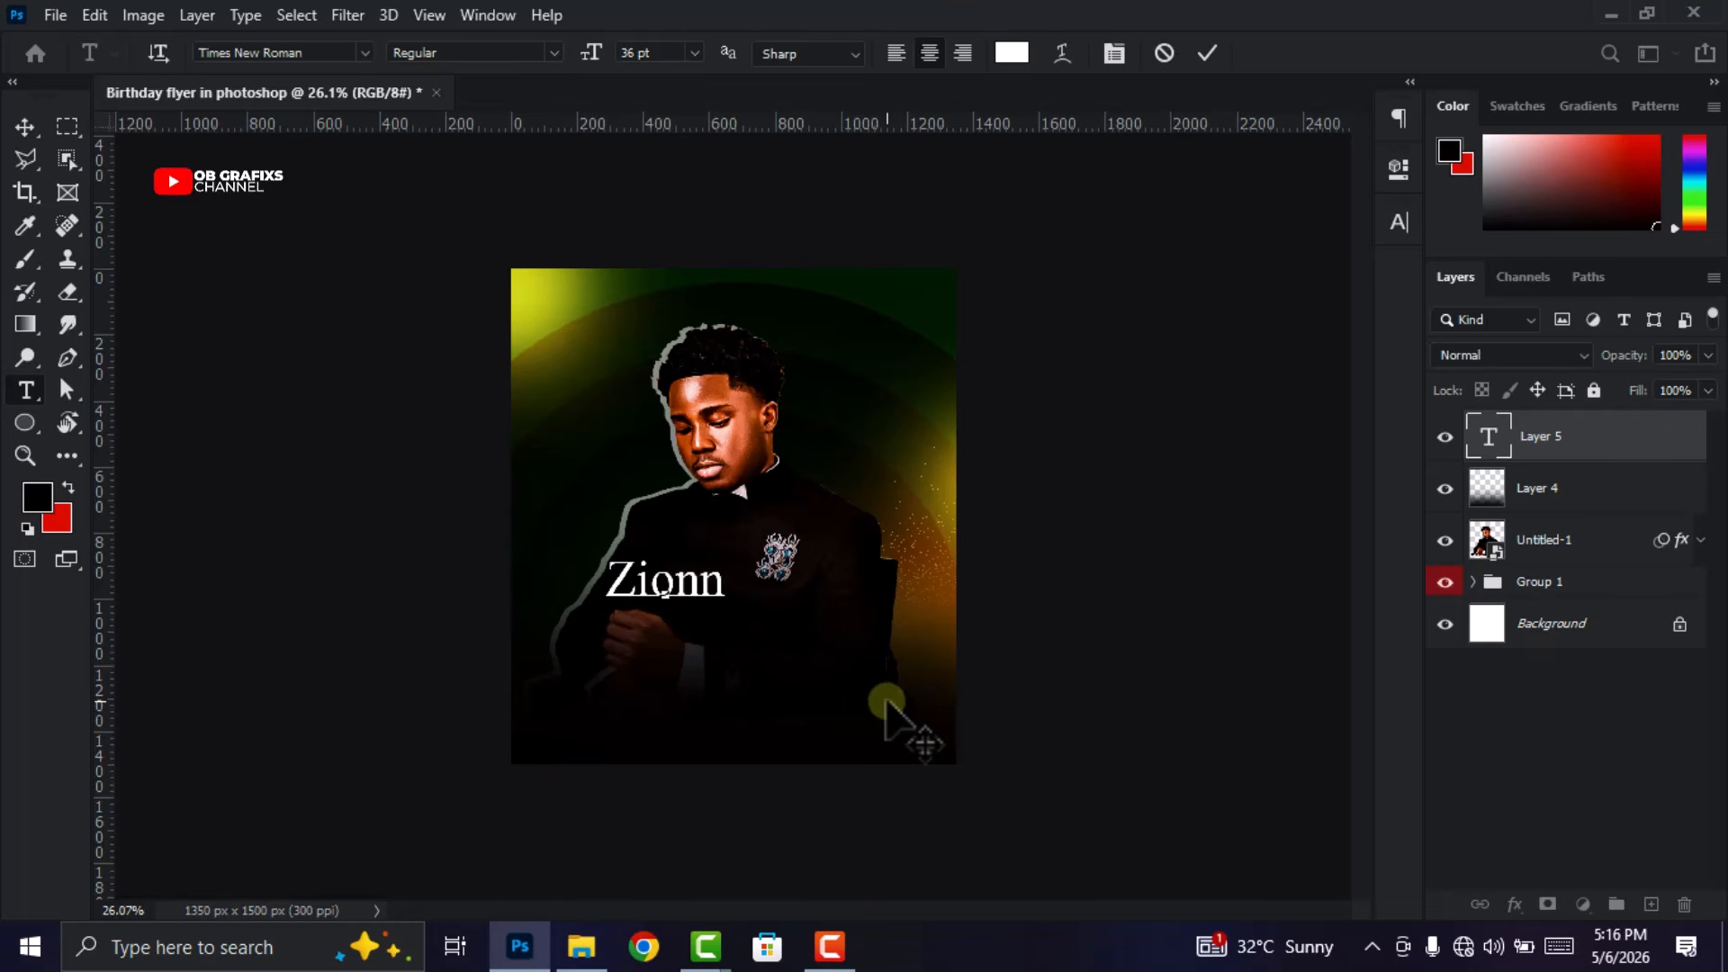
pyautogui.click(1210, 63)
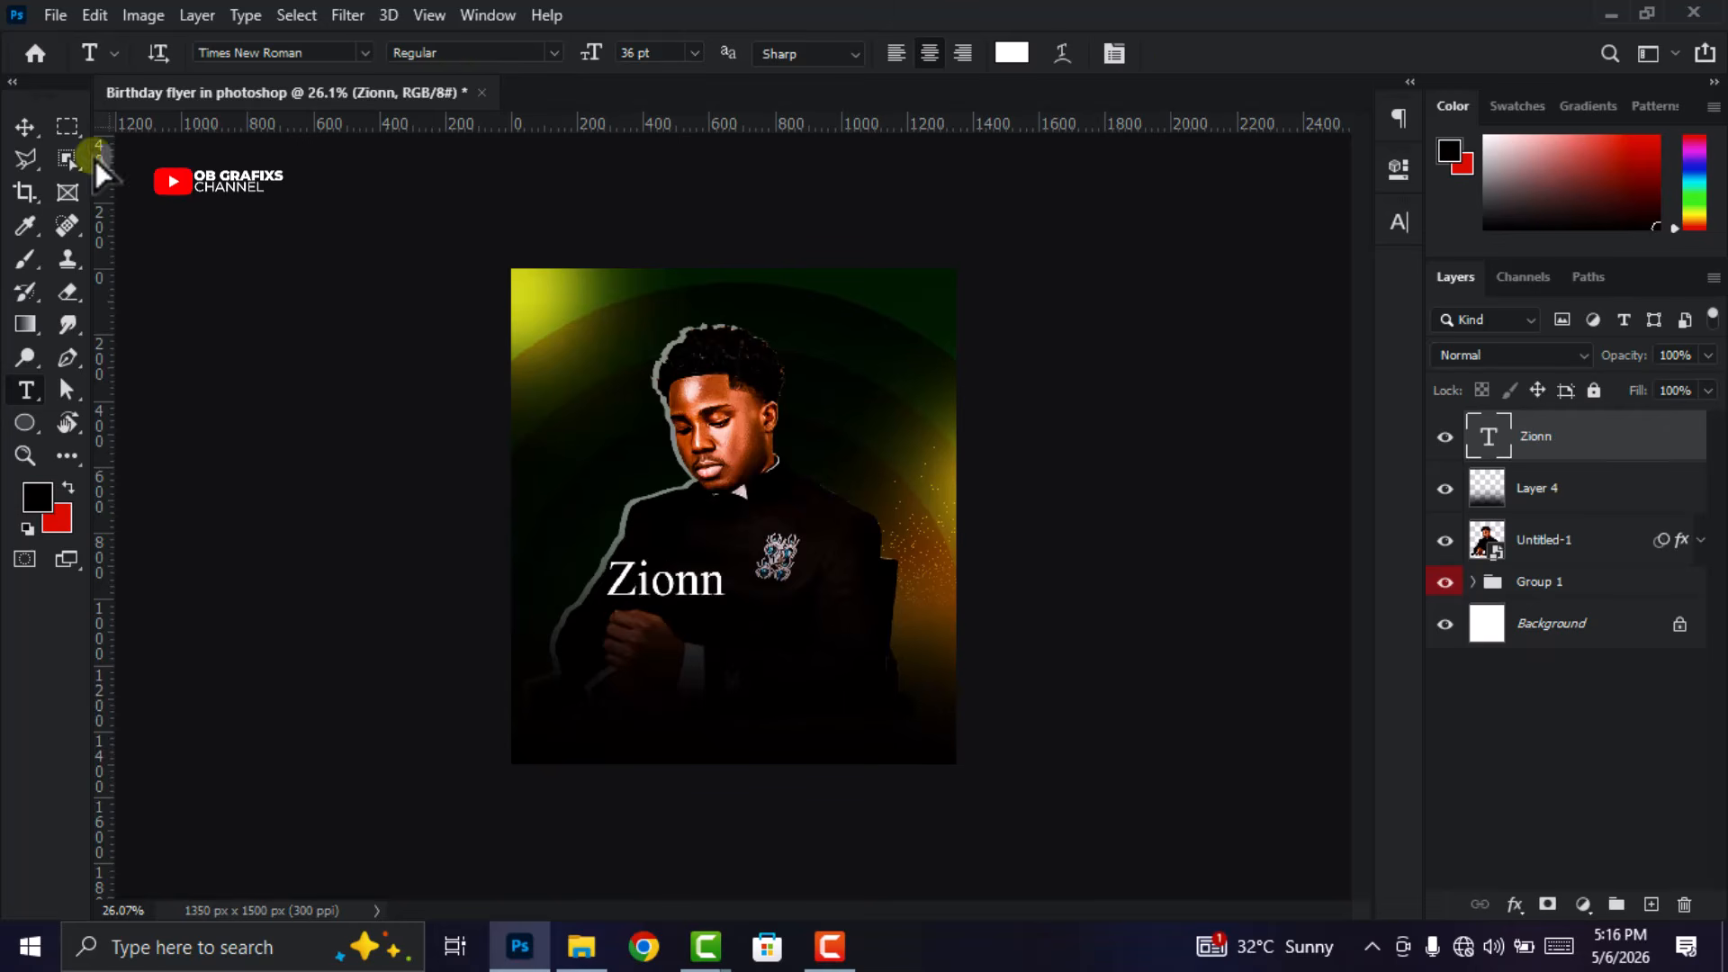
pyautogui.click(26, 127)
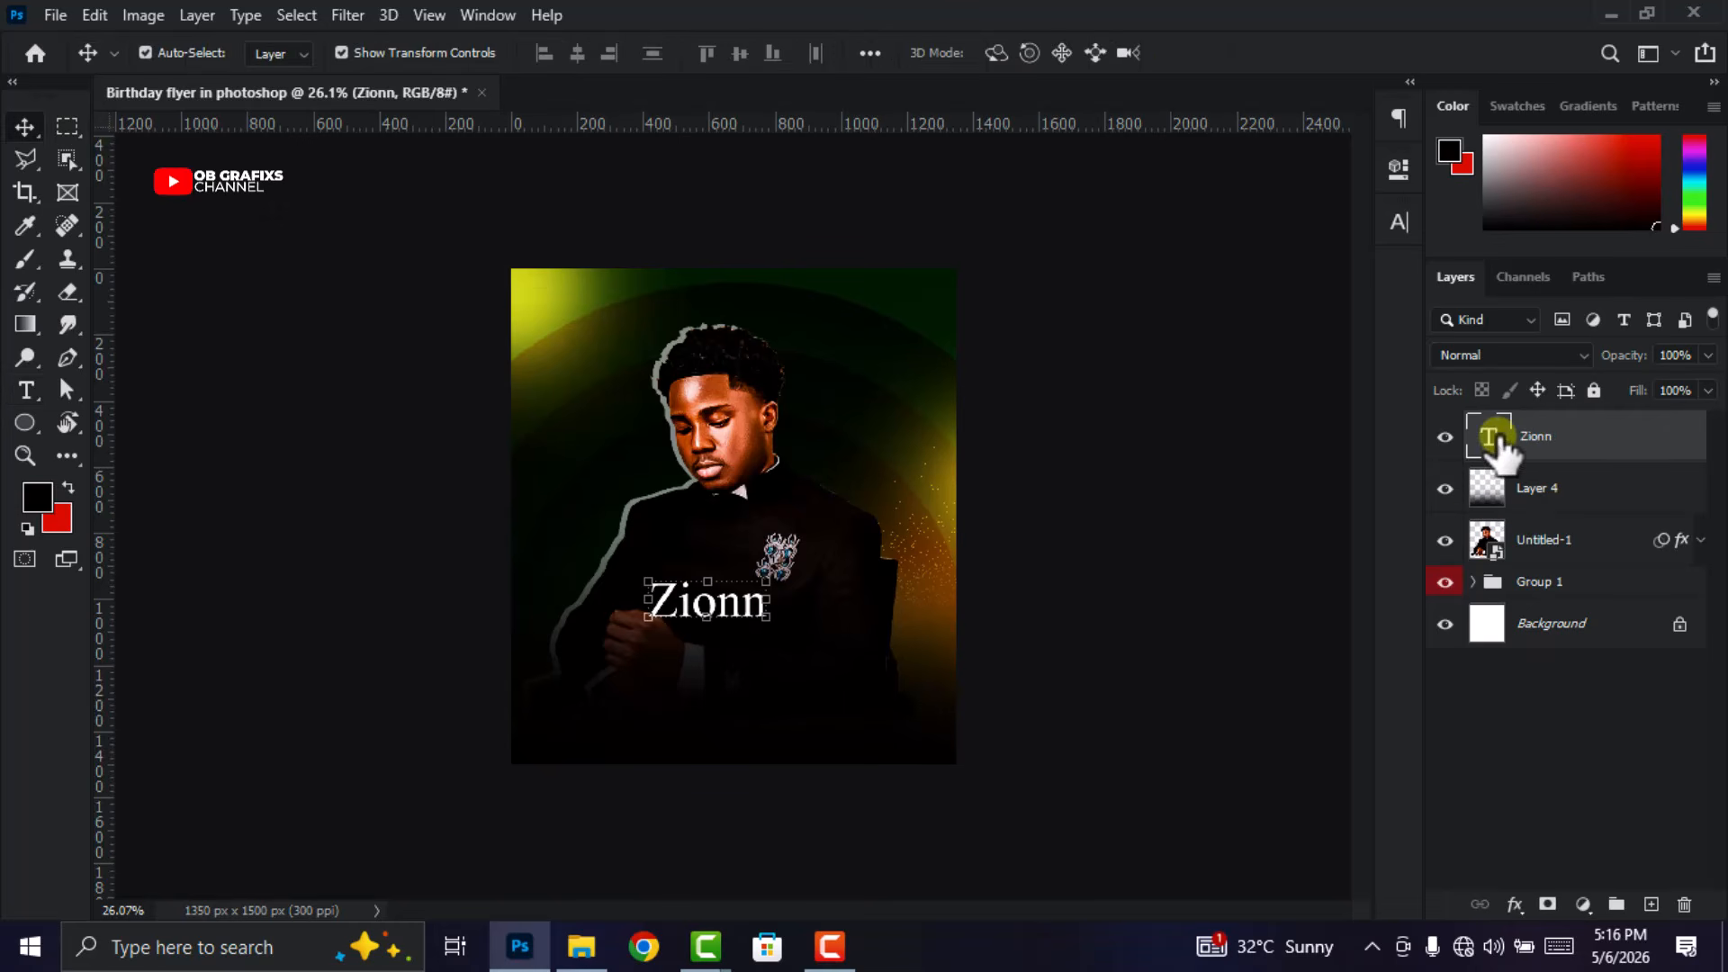
# Set the name text's font to Enlighten your Destiny.
pyautogui.doubleClick(1498, 438)
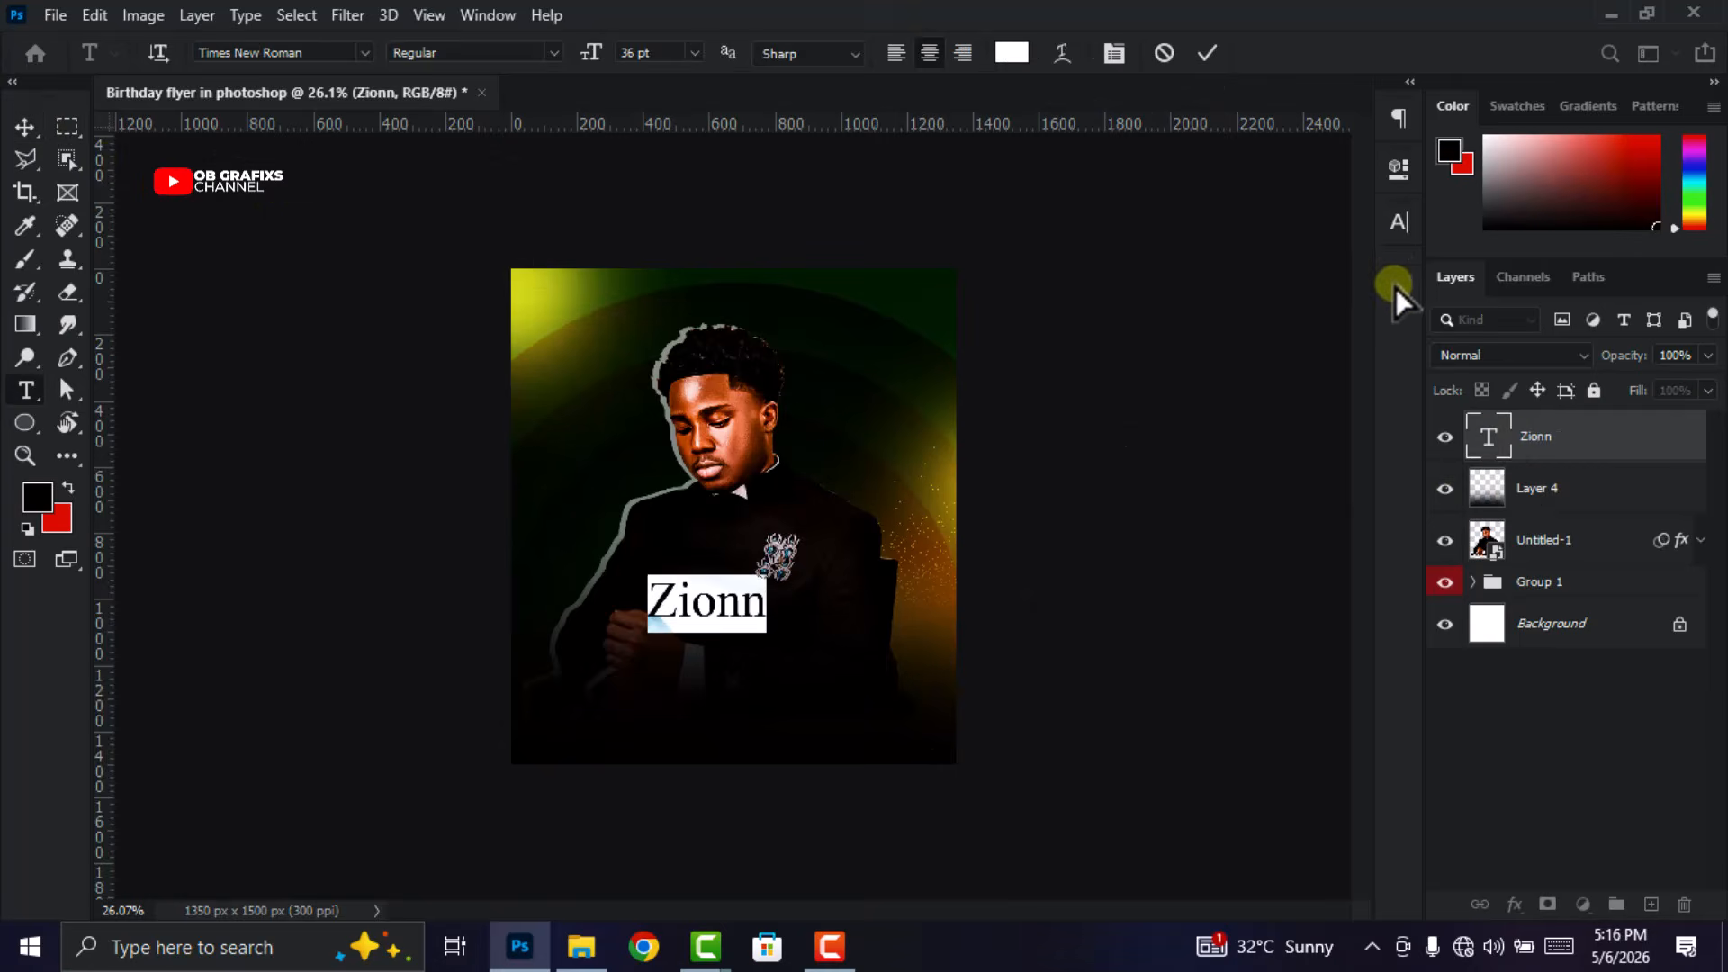
pyautogui.click(1403, 225)
pyautogui.click(1248, 260)
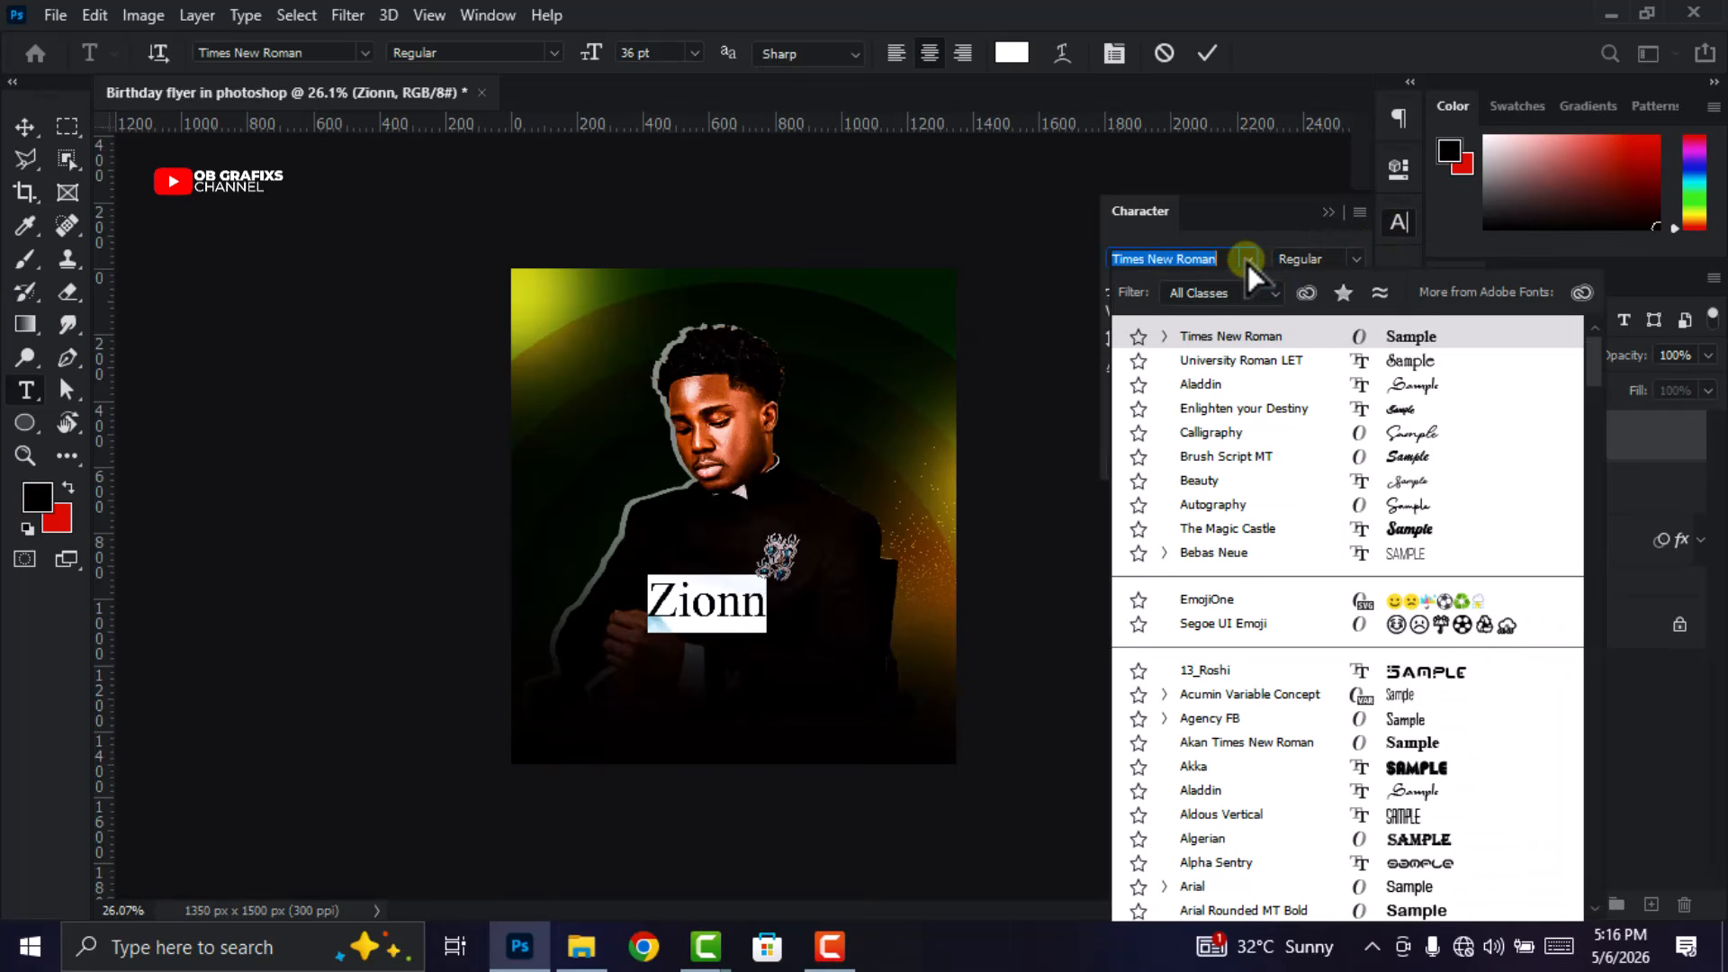
pyautogui.click(1208, 413)
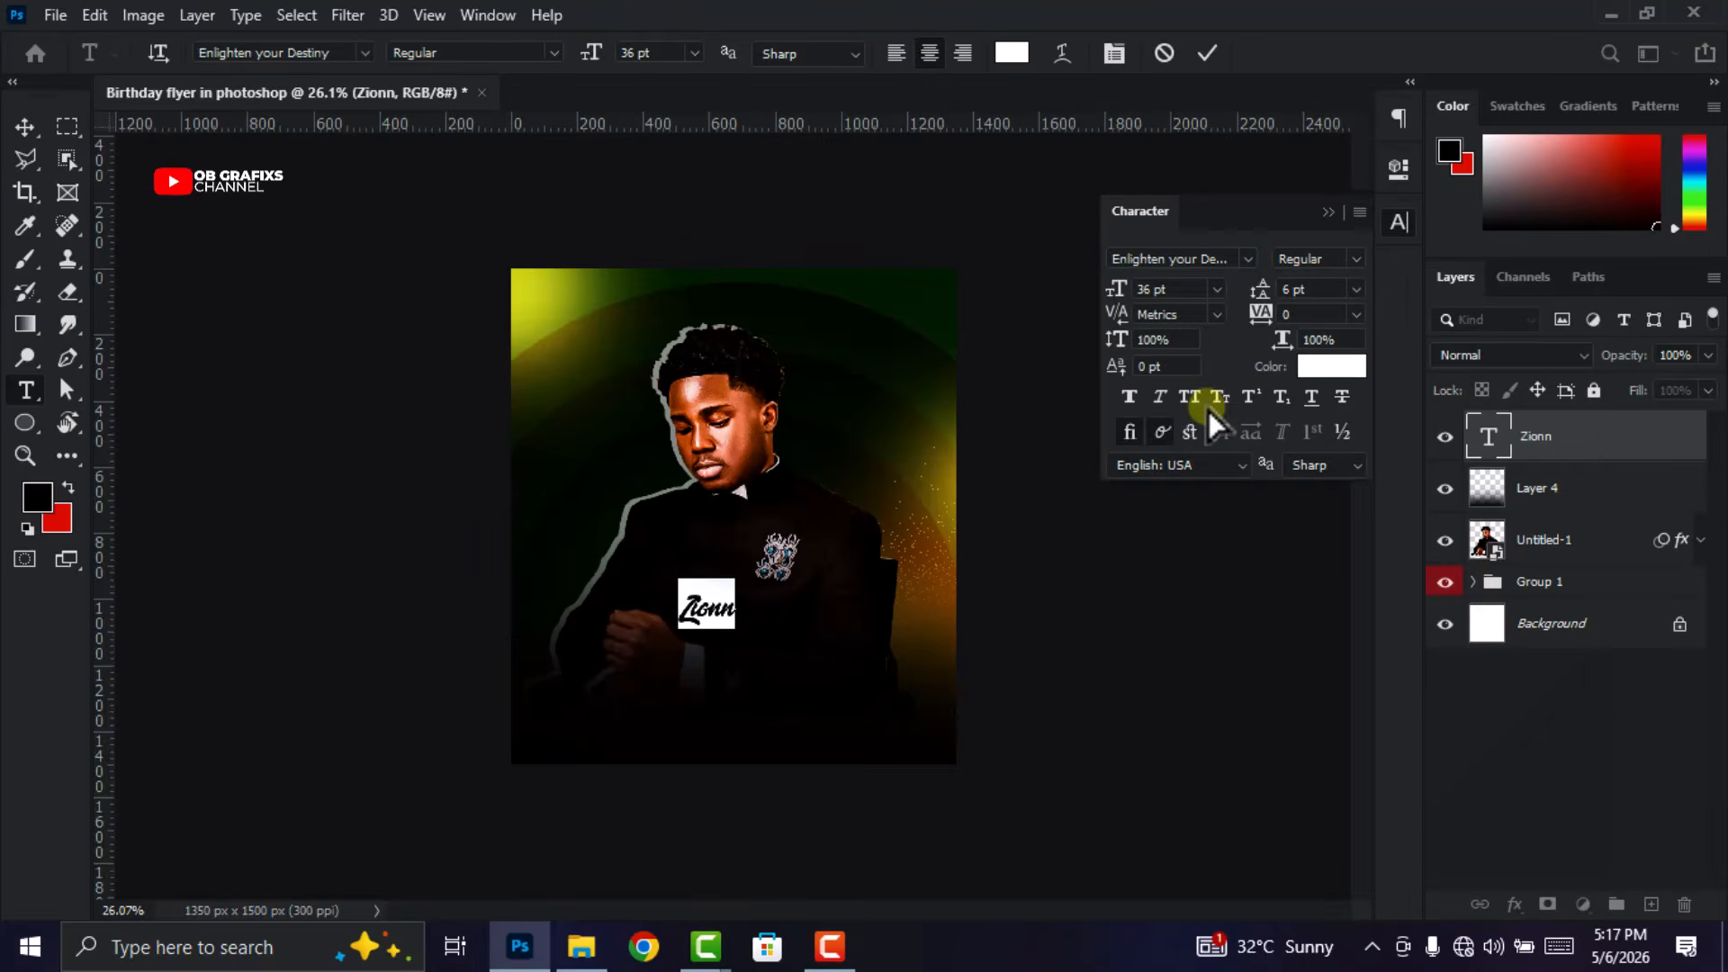
pyautogui.click(1207, 53)
pyautogui.press('v')
pyautogui.click(1410, 230)
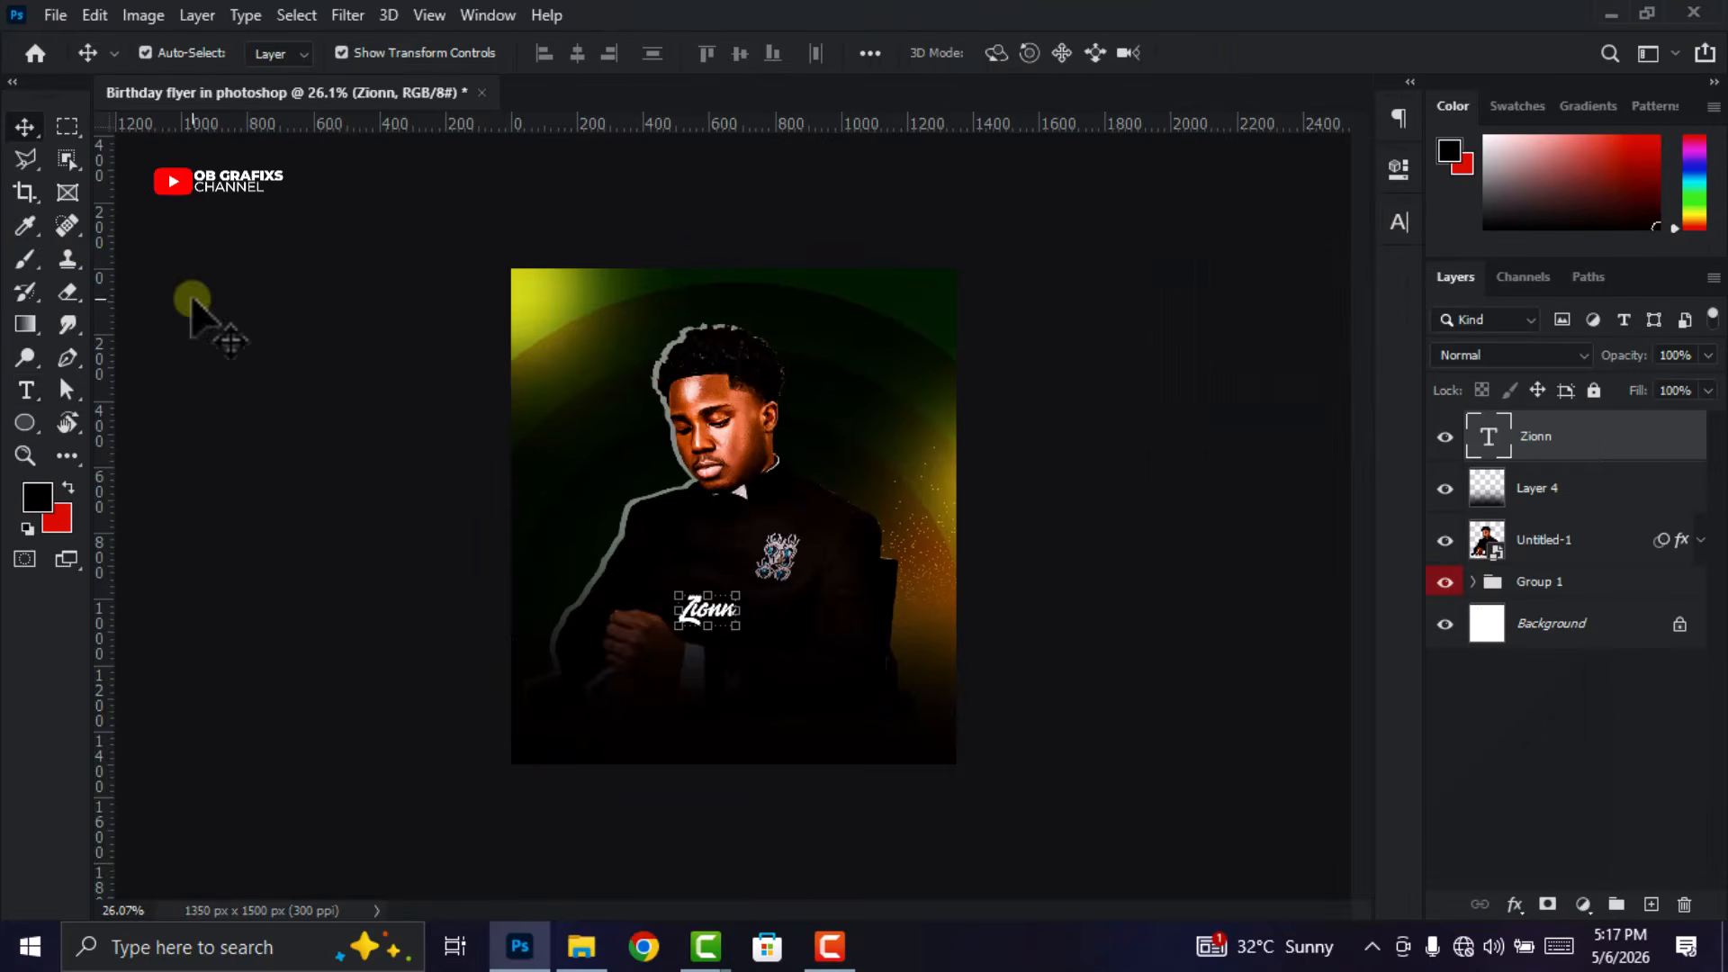
# Enlarge the name text to about 95 pt and set its colour to white ffffff.
pyautogui.hotkey('ctrl', 't')
pyautogui.moveTo(736, 609); pyautogui.dragTo(772, 646)
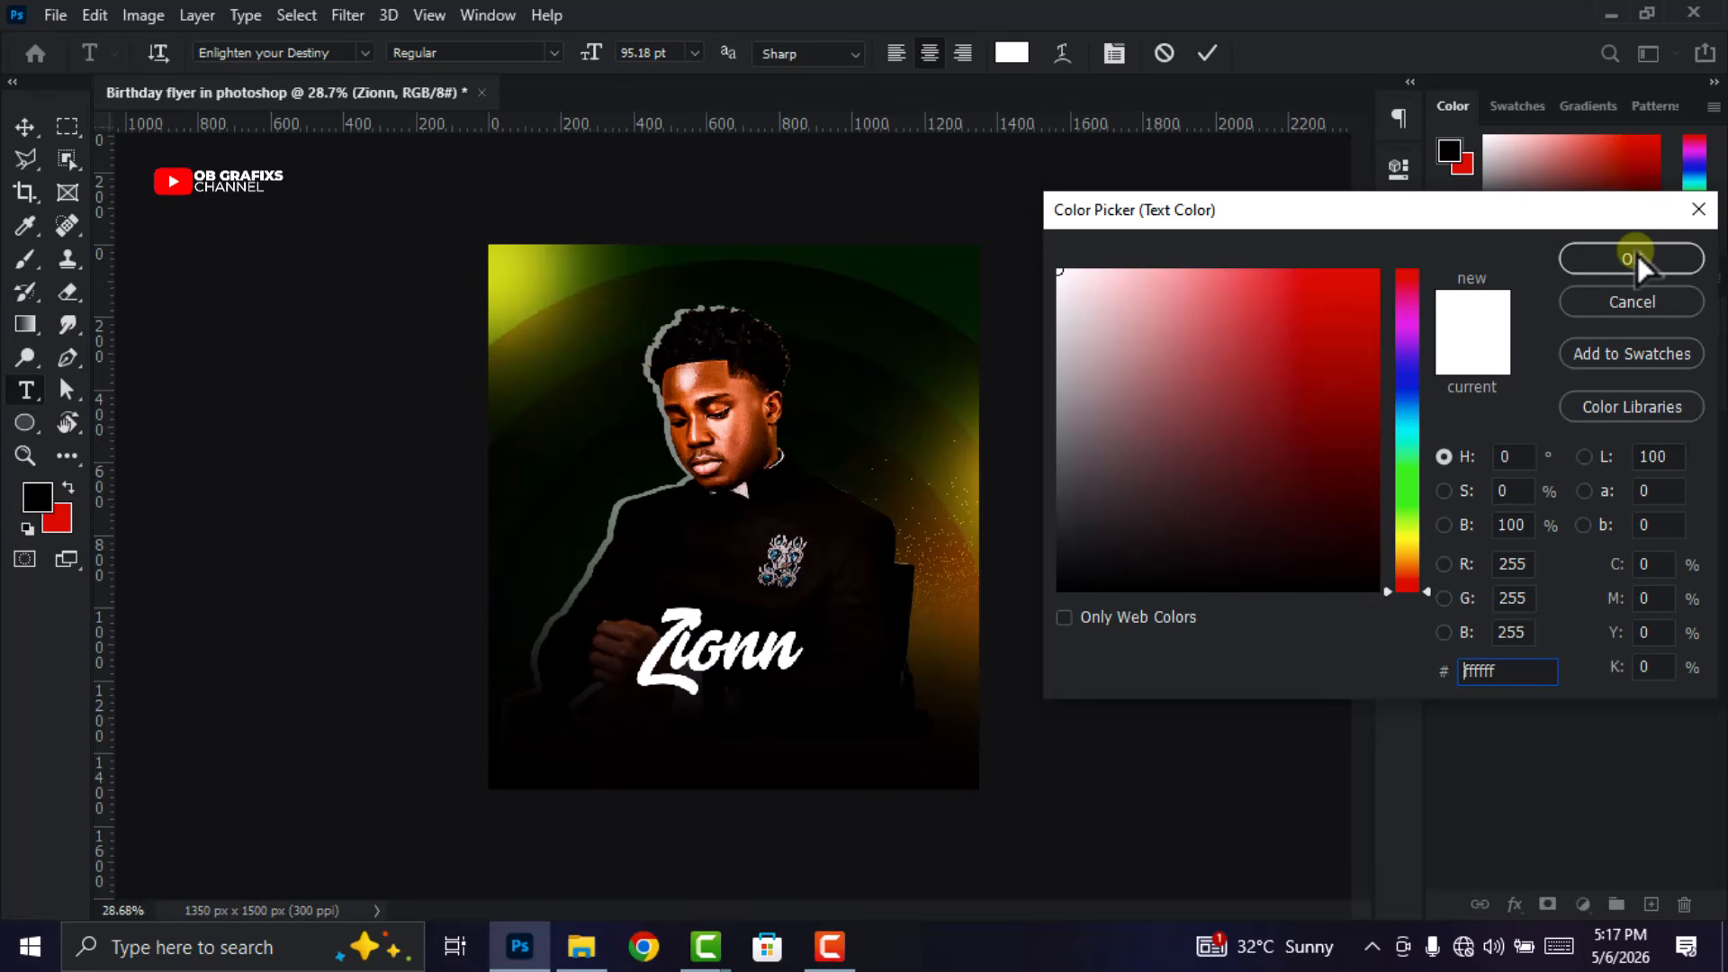
pyautogui.click(1632, 259)
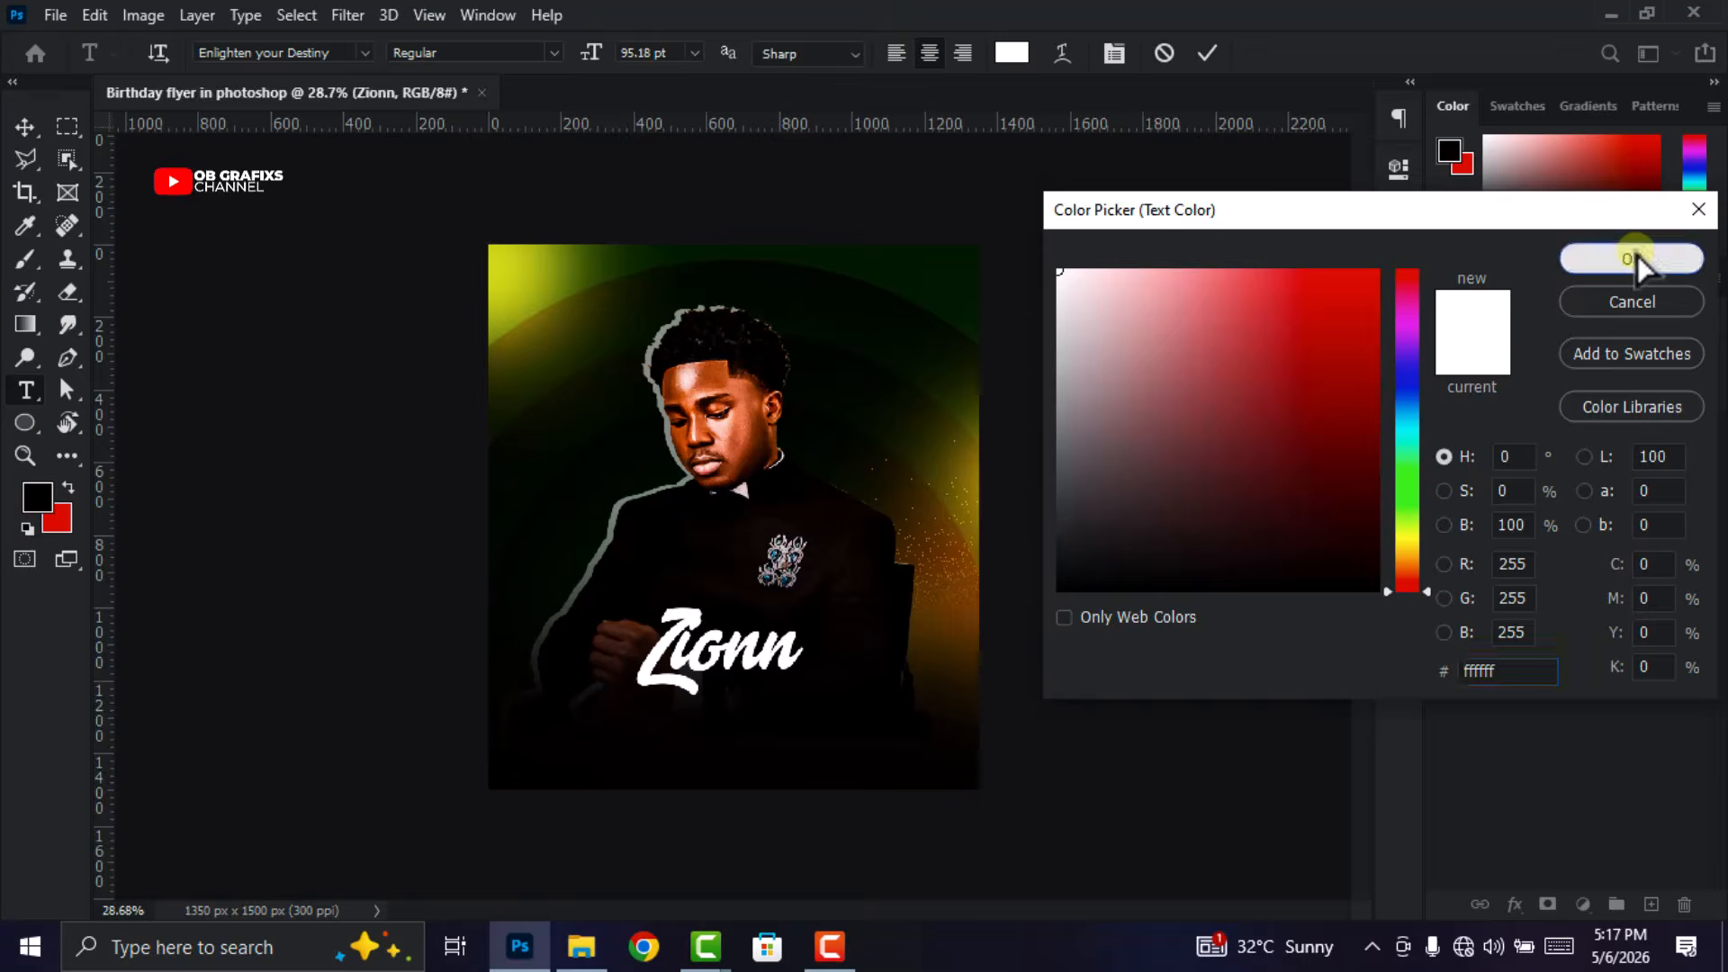
pyautogui.click(1400, 221)
pyautogui.click(1217, 260)
pyautogui.click(1207, 54)
pyautogui.press('v')
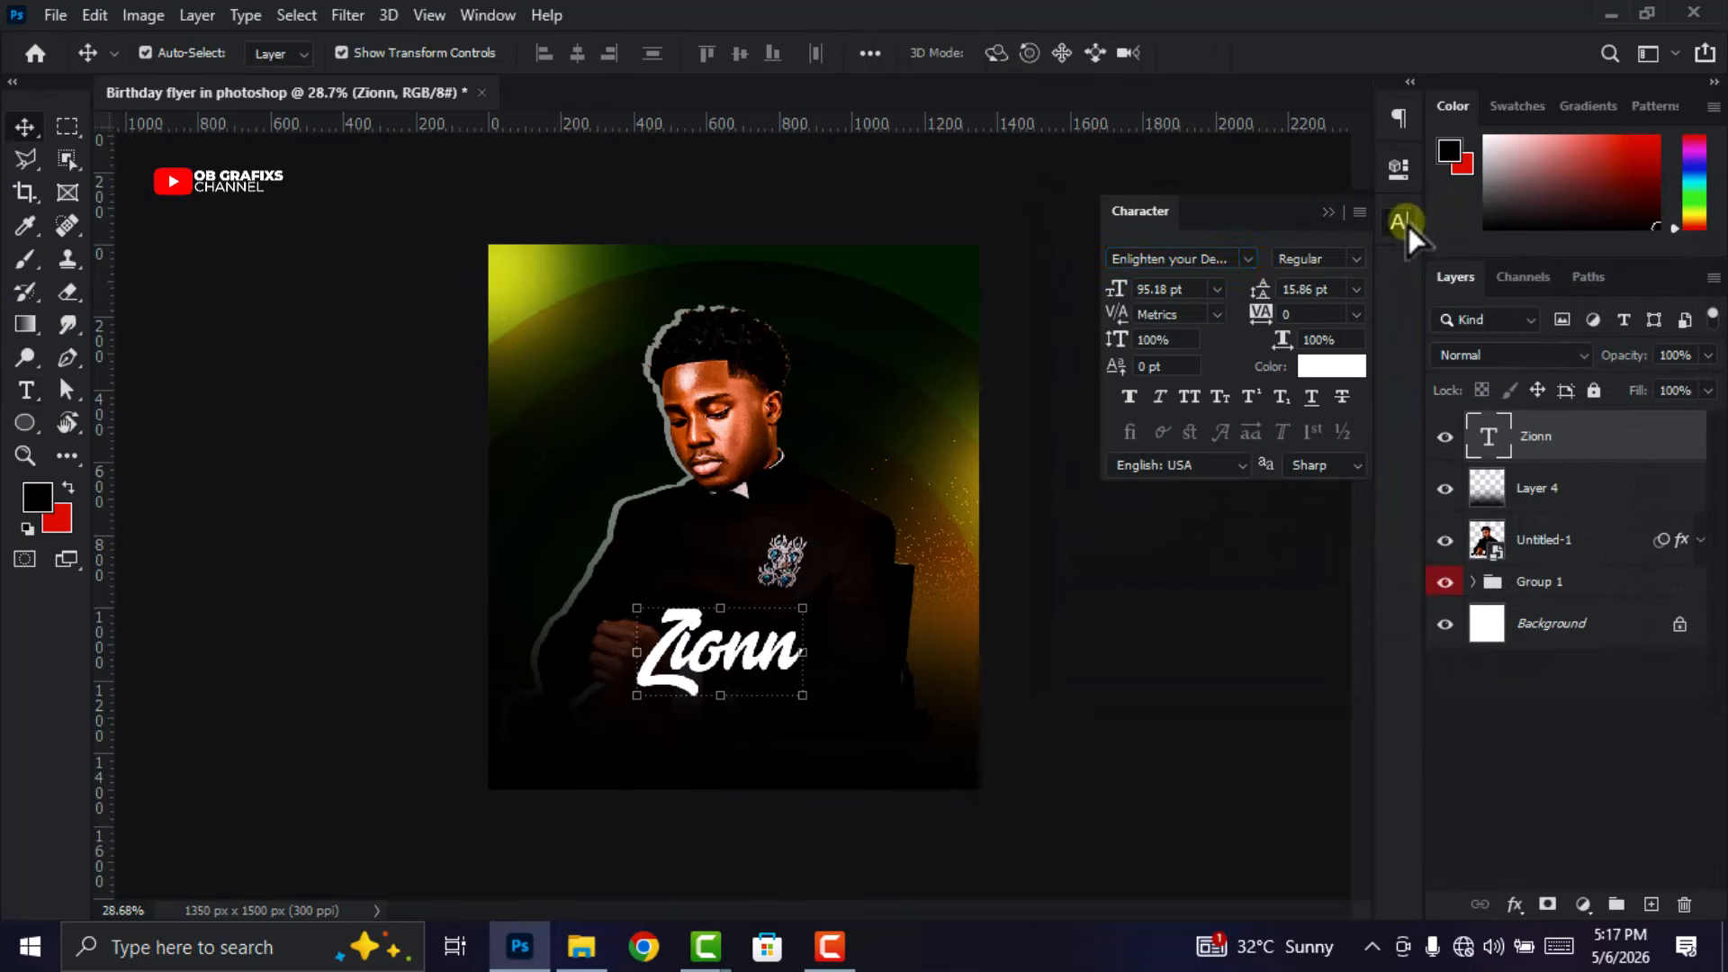
pyautogui.click(1399, 221)
# Move the name text to the horizontal centre of the flyer, slightly lower over the dark fade, and deselect it.
pyautogui.hotkey('ctrl', '-')
pyautogui.scroll(3, 823, 603)
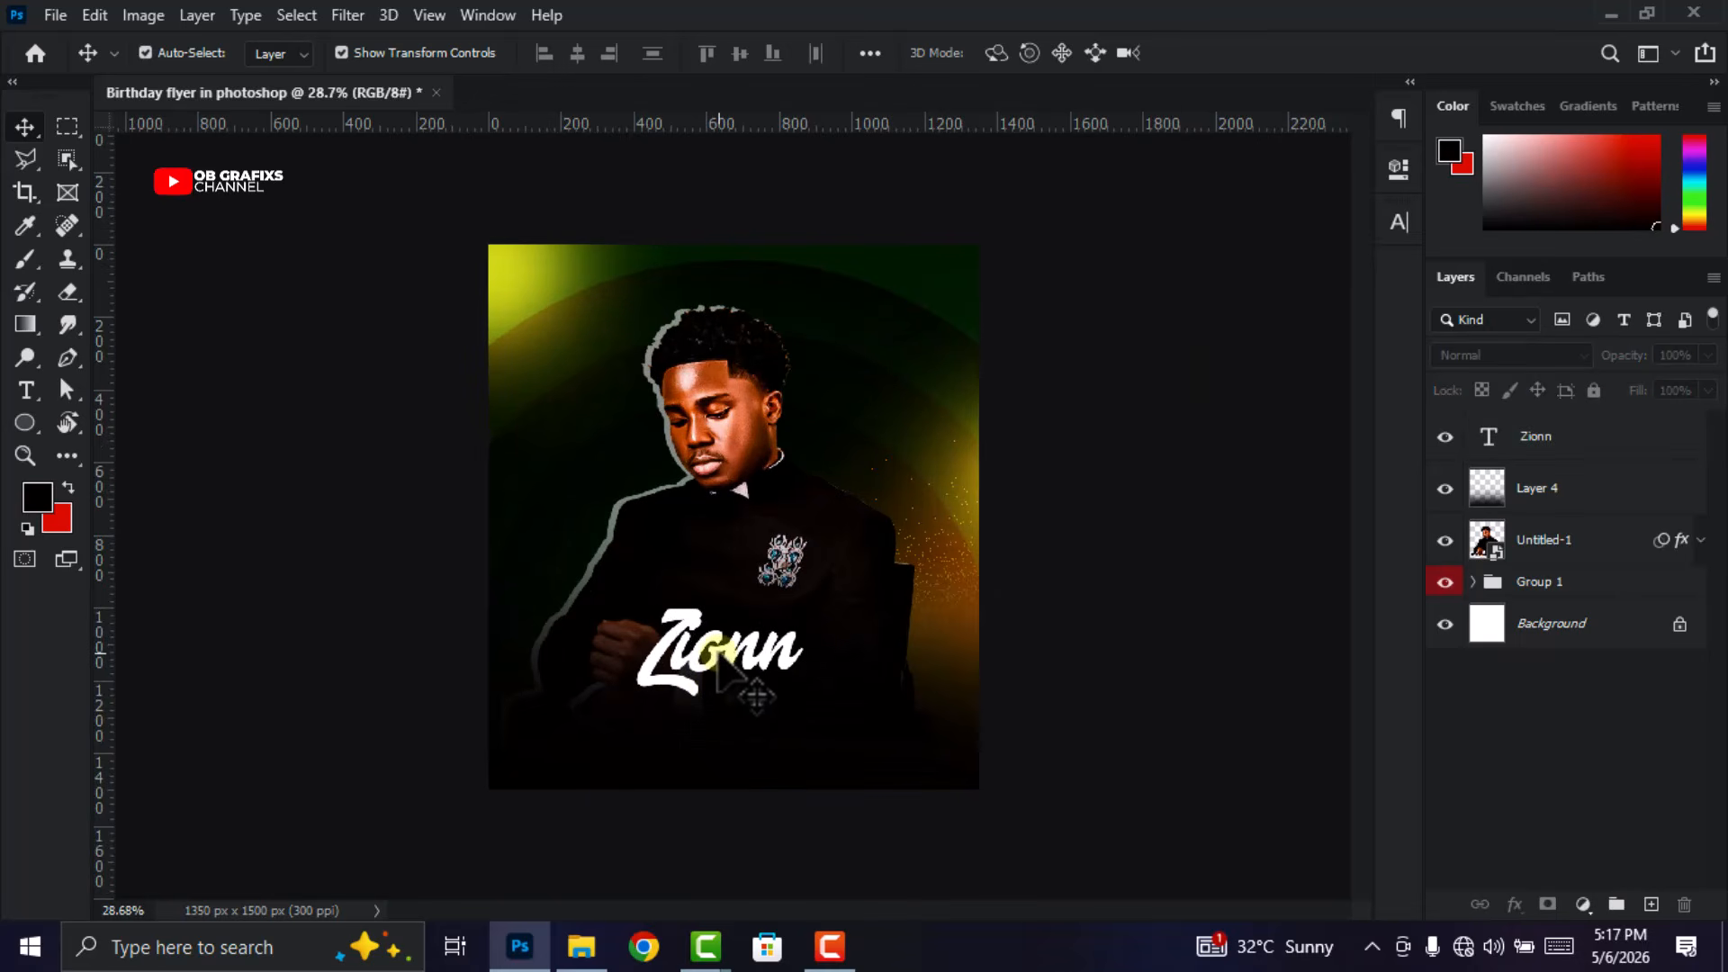
pyautogui.click(718, 656)
pyautogui.moveTo(701, 700); pyautogui.dragTo(781, 677)
pyautogui.click(1265, 42)
pyautogui.click(990, 631)
pyautogui.click(774, 667)
pyautogui.click(1050, 395)
pyautogui.scroll(1, 1161, 540)
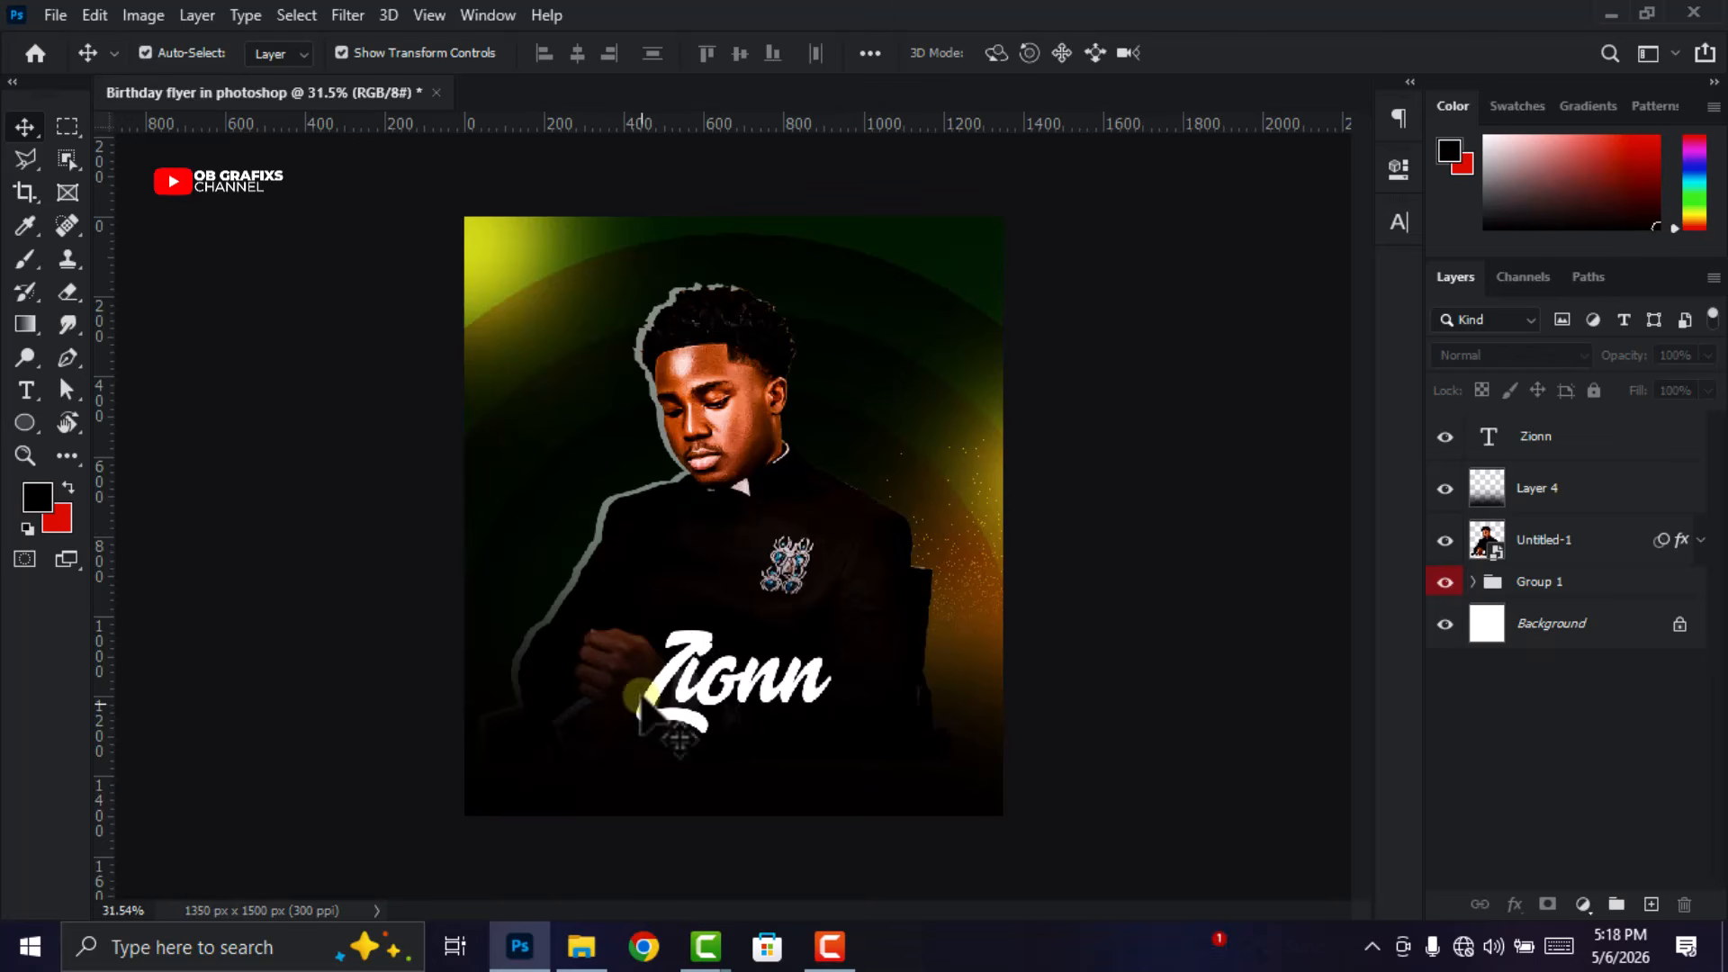
# Place the full-length photo 120406cf54e59af61bb595cc71997524 from New folder on the flyer and rasterize its layer.
pyautogui.click(582, 946)
pyautogui.click(627, 532)
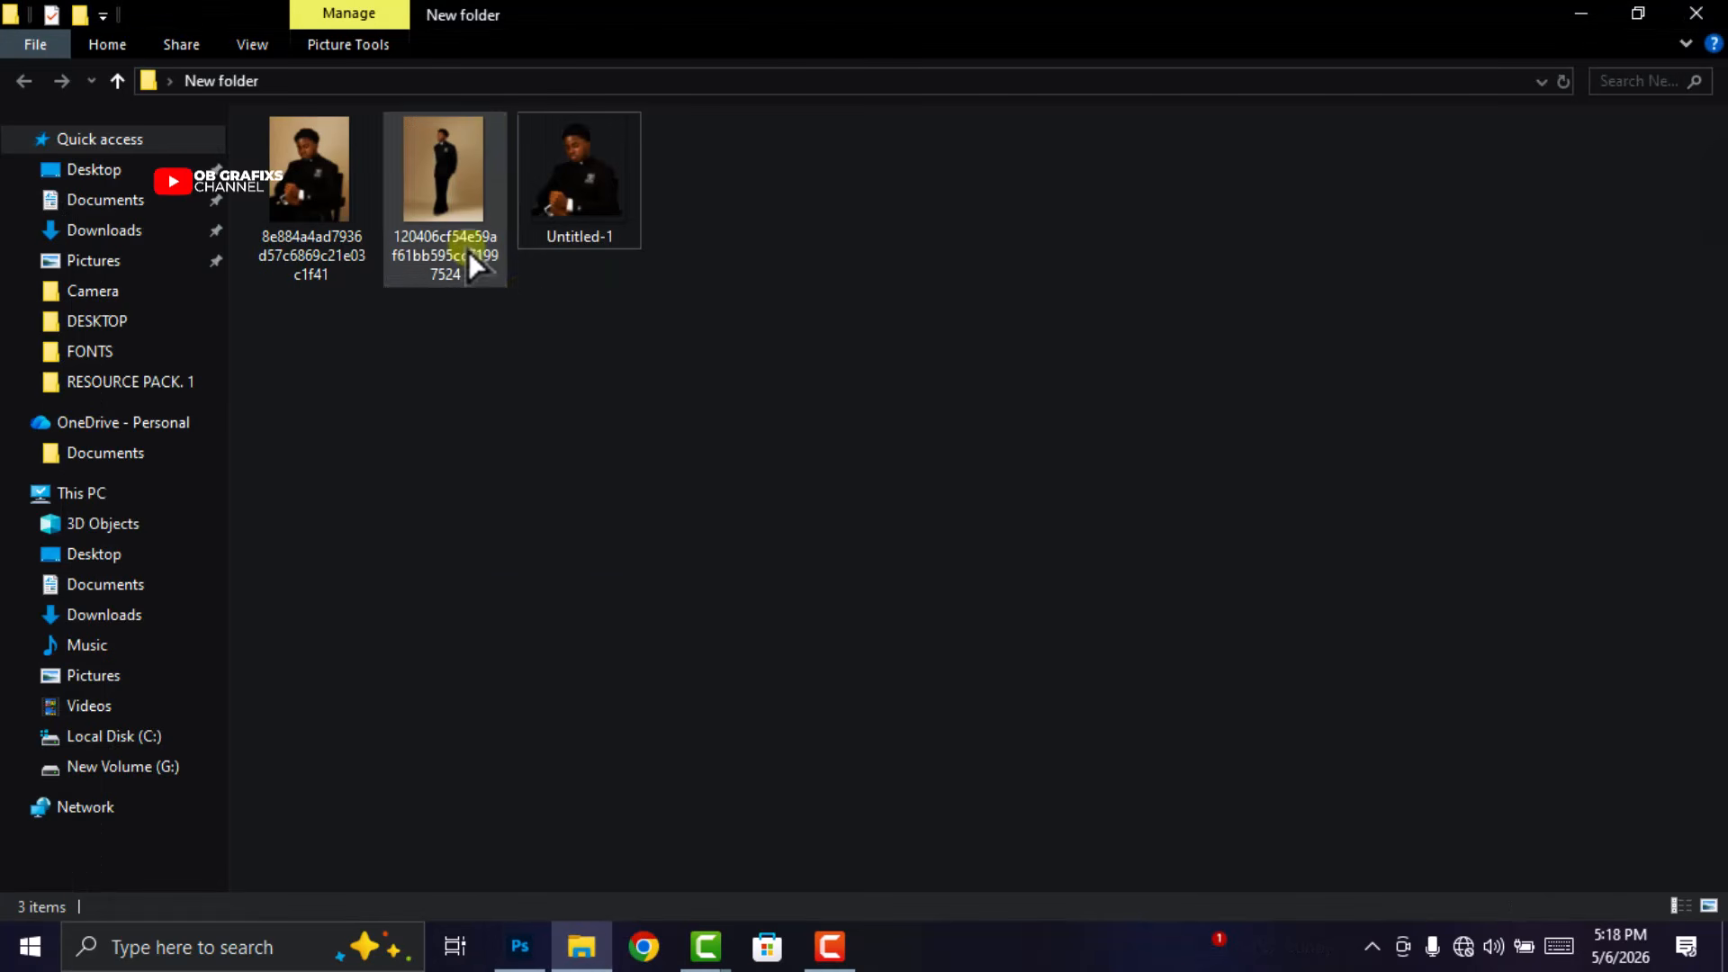
pyautogui.moveTo(447, 168); pyautogui.dragTo(785, 581)
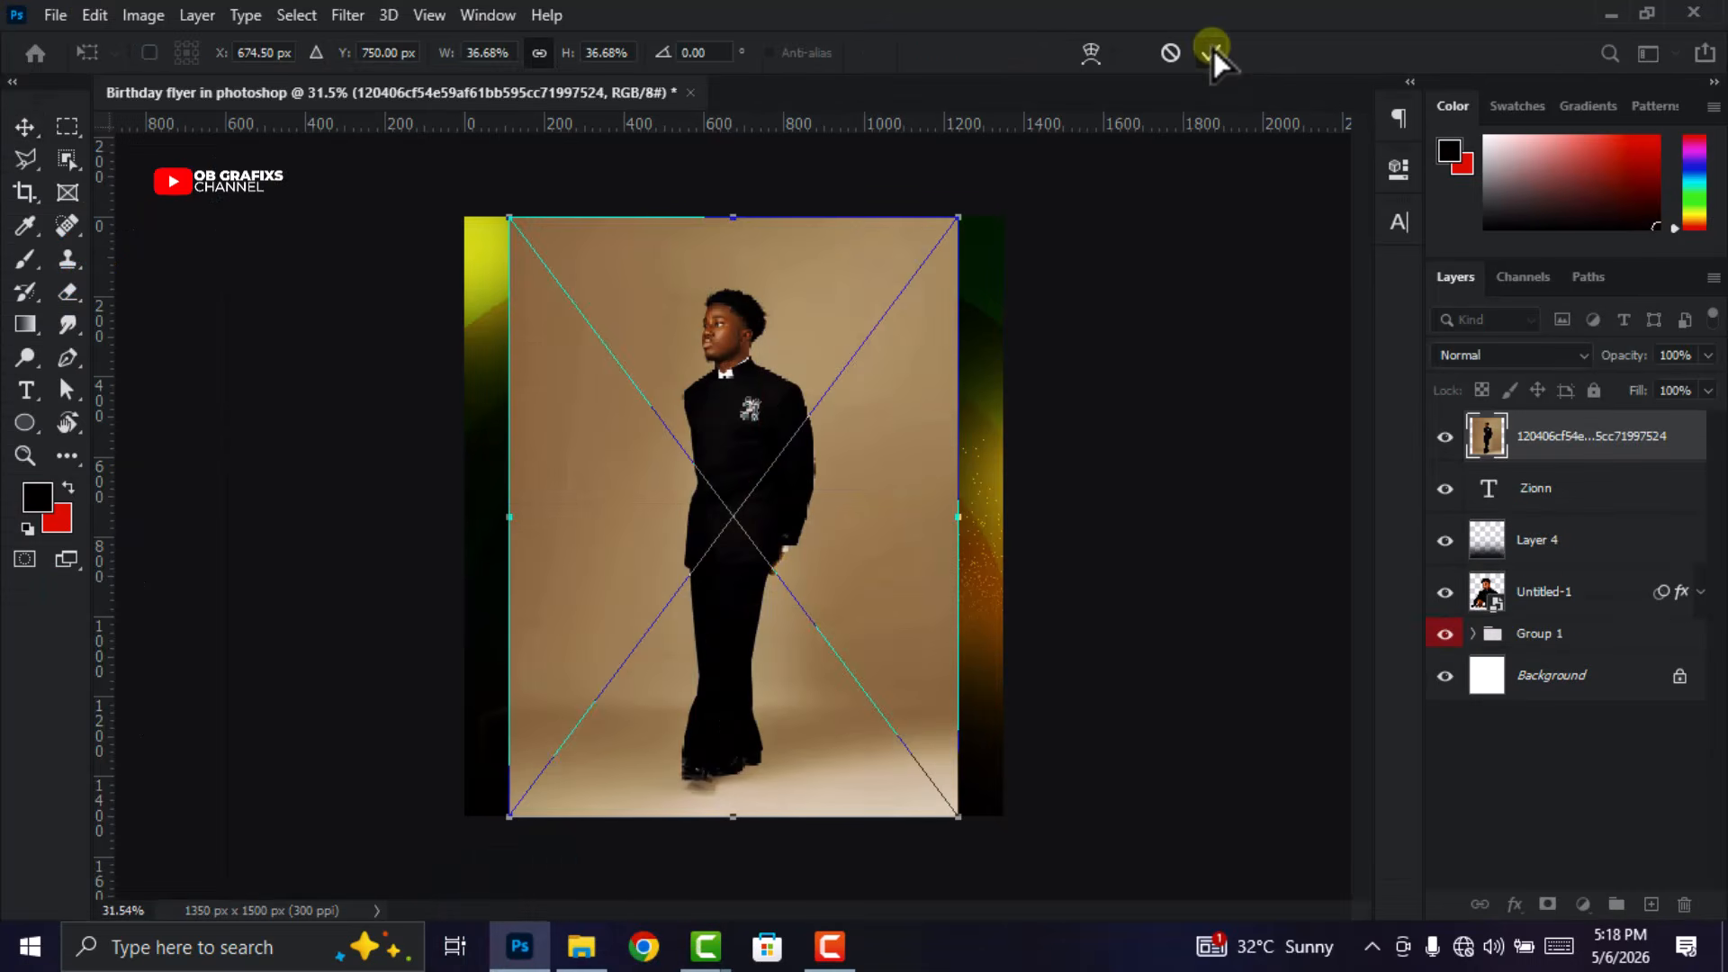
pyautogui.click(1213, 50)
pyautogui.rightClick(1599, 436)
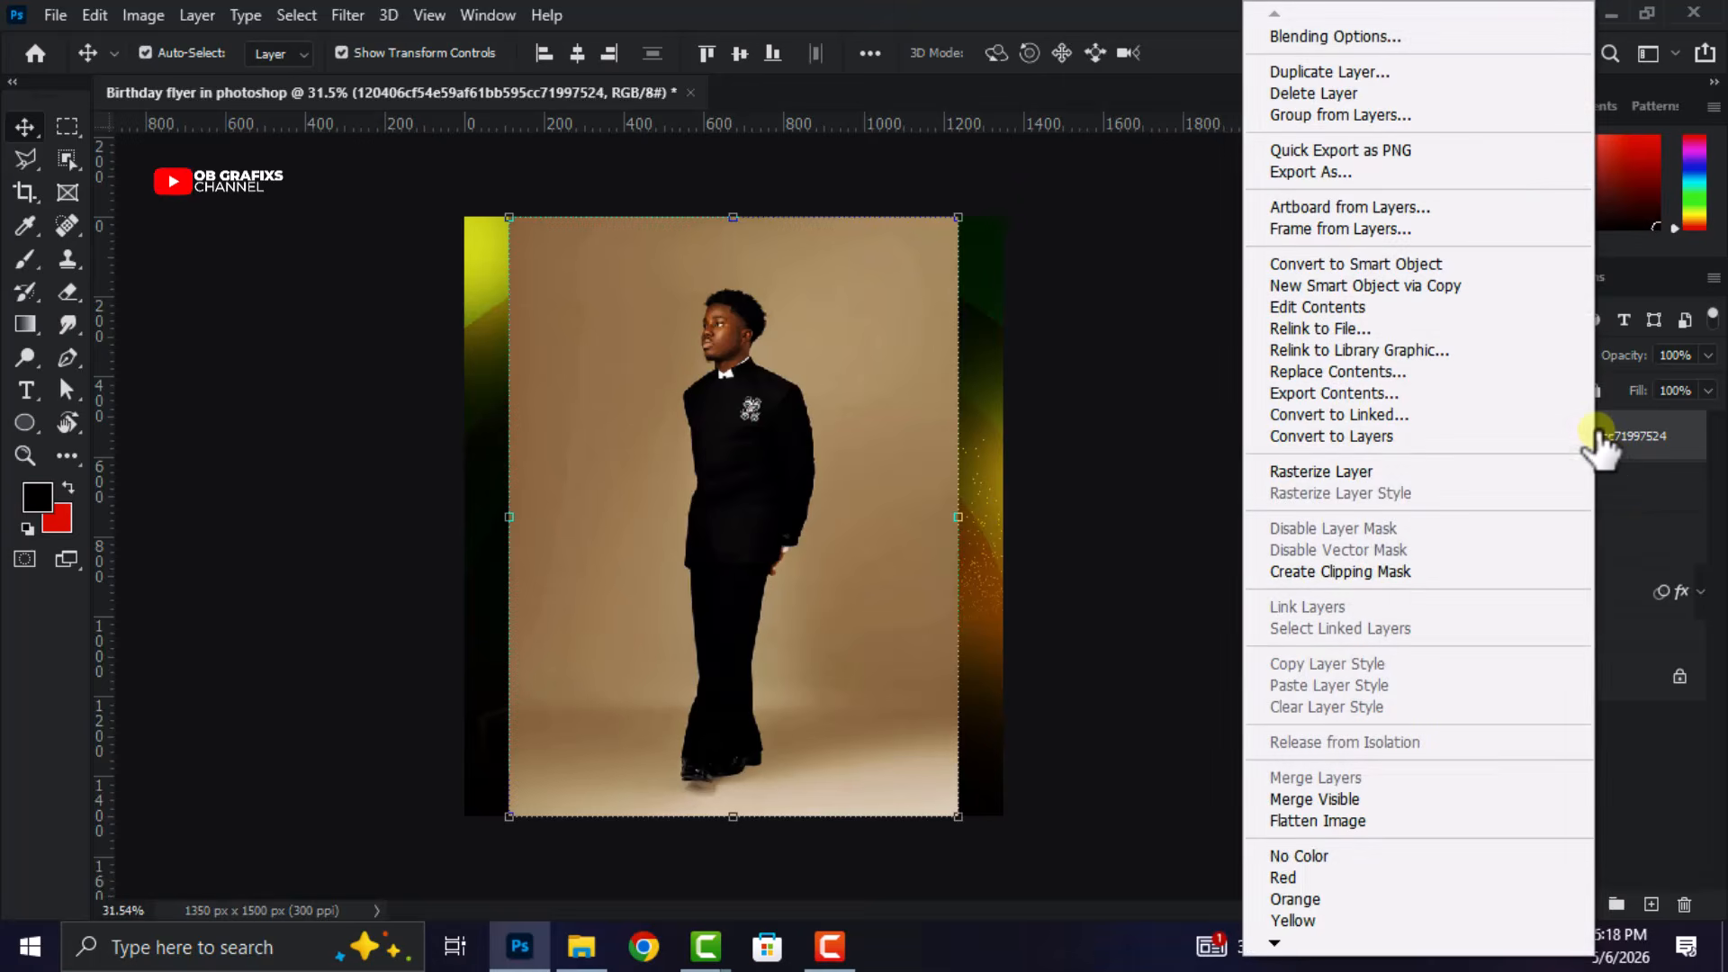
pyautogui.click(1369, 472)
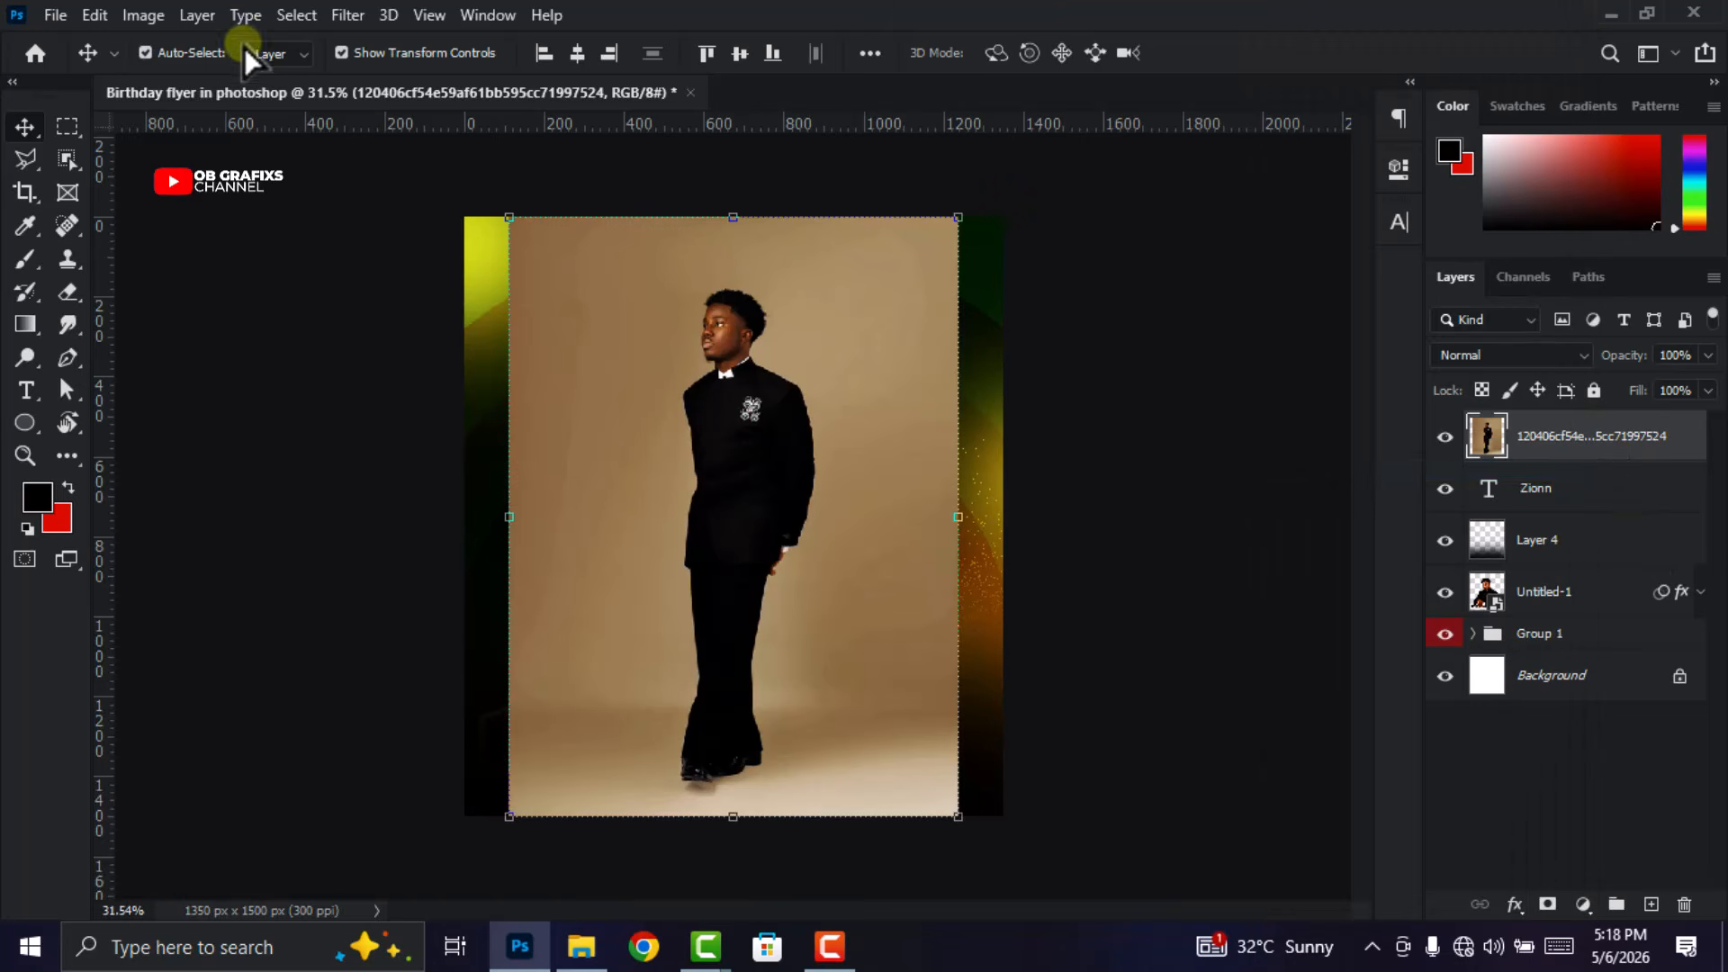
# Select the subject of the full-length photo and mask out its tan background.
pyautogui.click(295, 16)
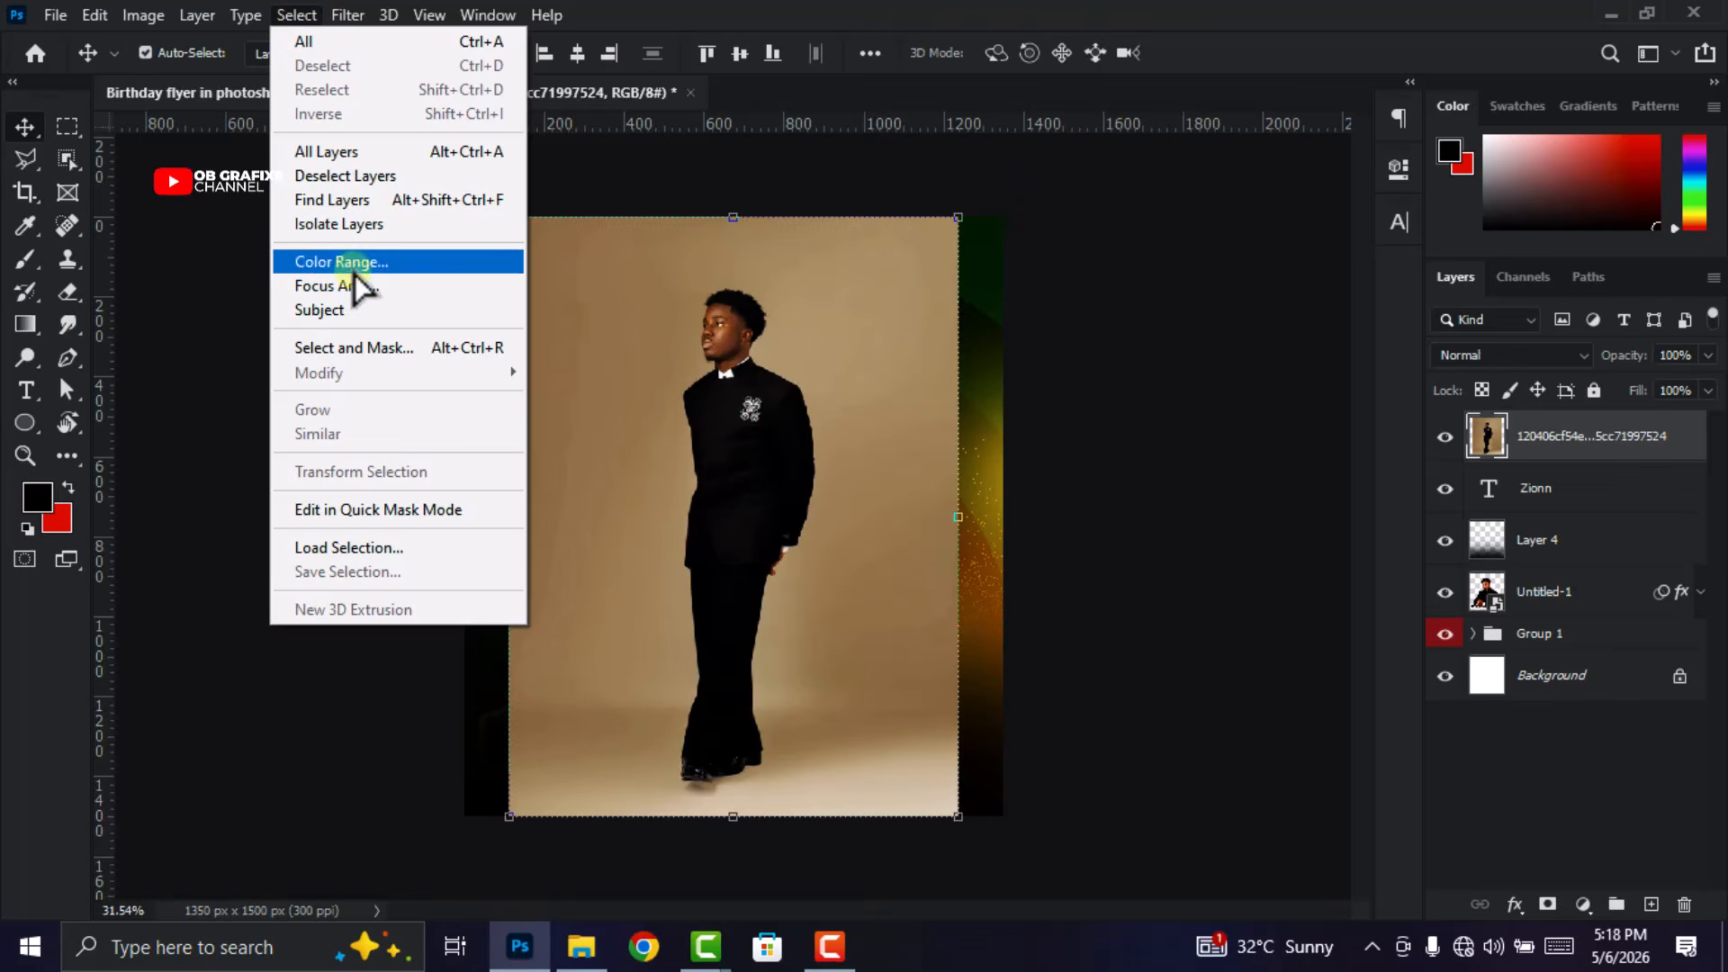
pyautogui.click(353, 308)
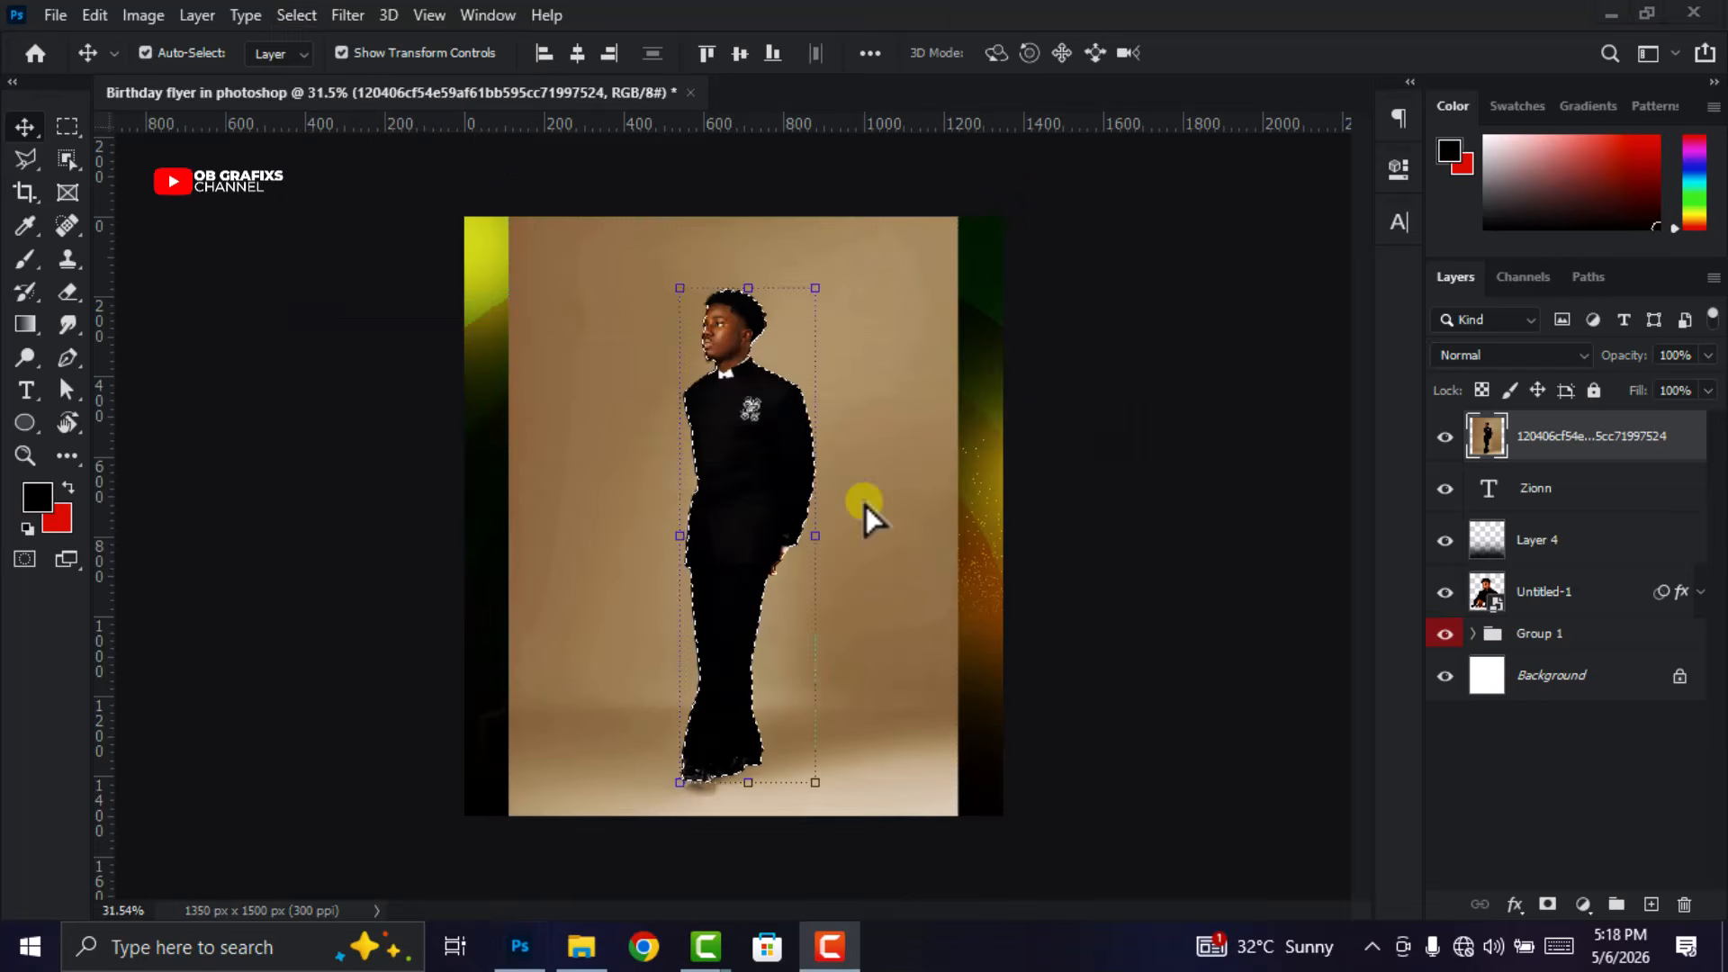
pyautogui.click(1547, 904)
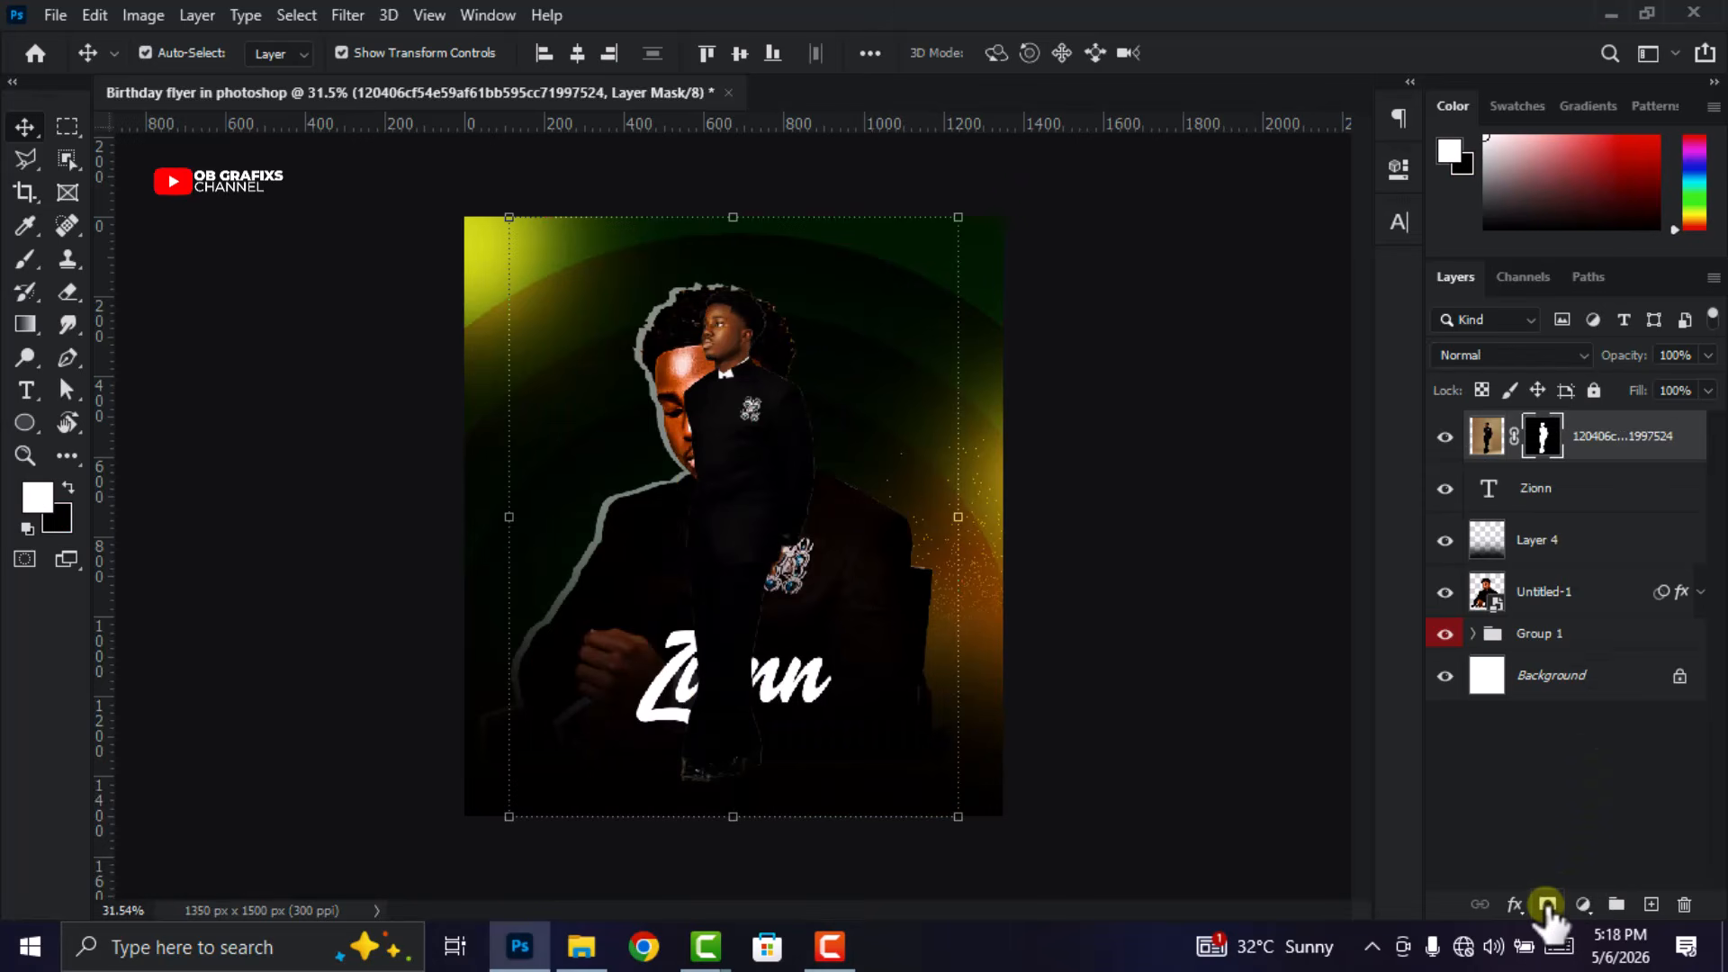
# Resize and position the standing cutout beside the main portrait's shoulder on the orange-glow side, and convert its layer to a Smart Object.
pyautogui.moveTo(895, 569); pyautogui.dragTo(888, 499)
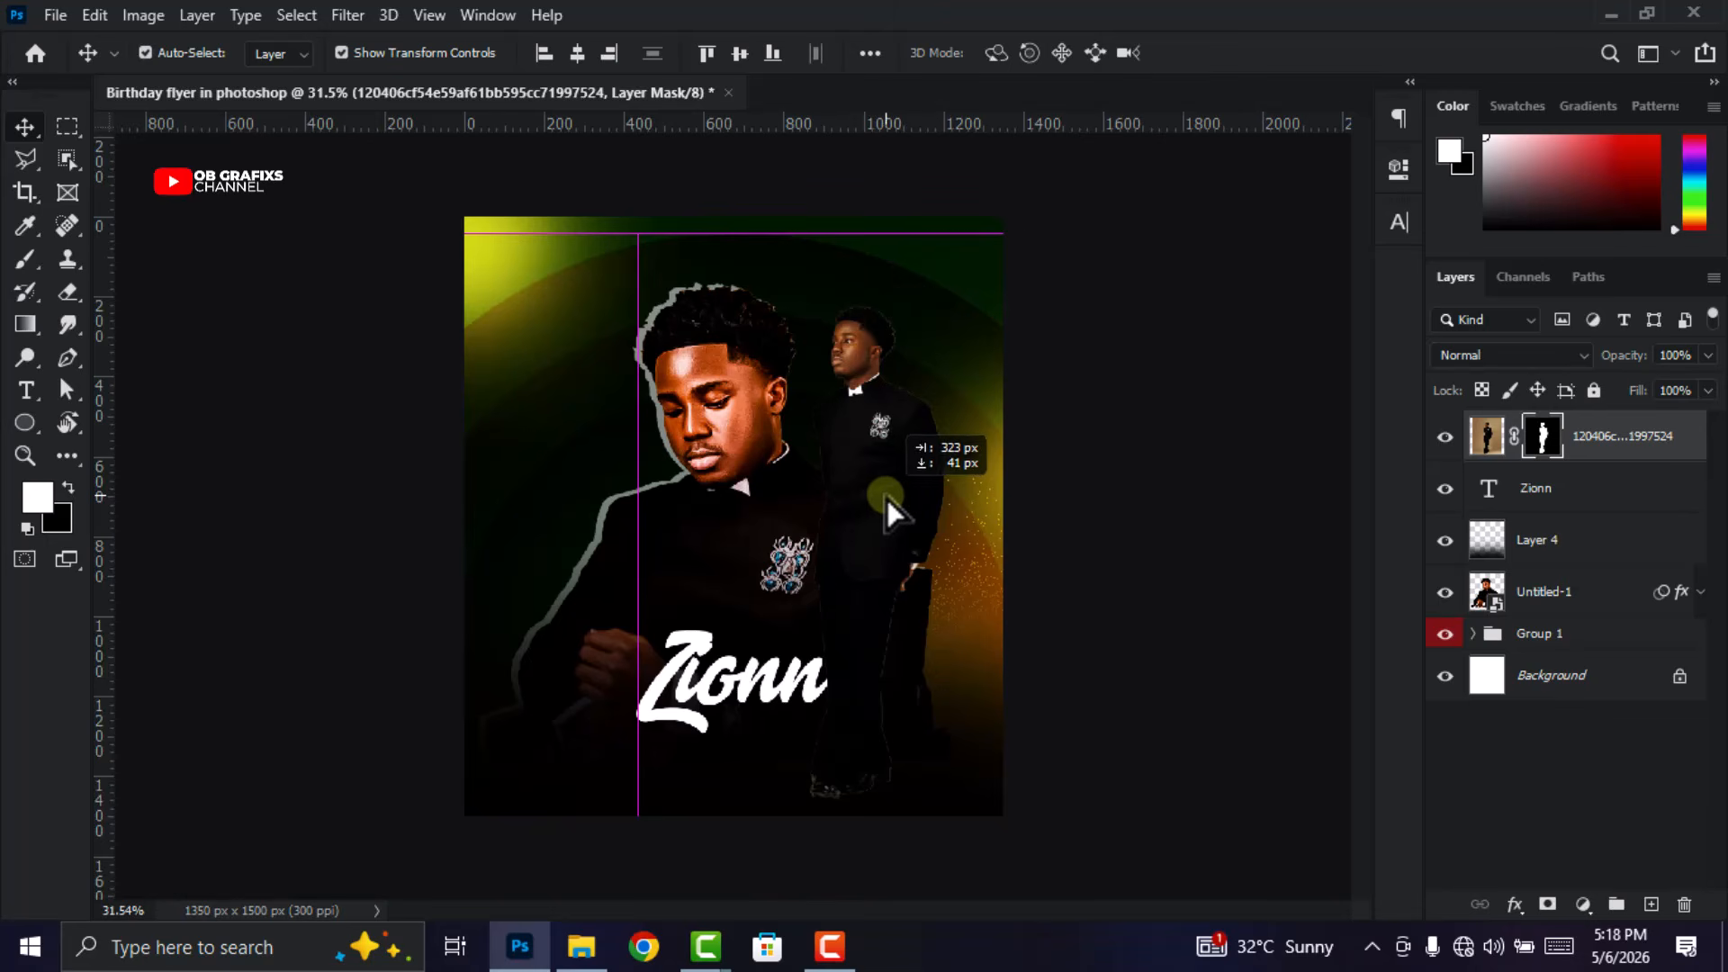
pyautogui.hotkey('ctrl', 't')
pyautogui.moveTo(862, 232); pyautogui.dragTo(868, 282)
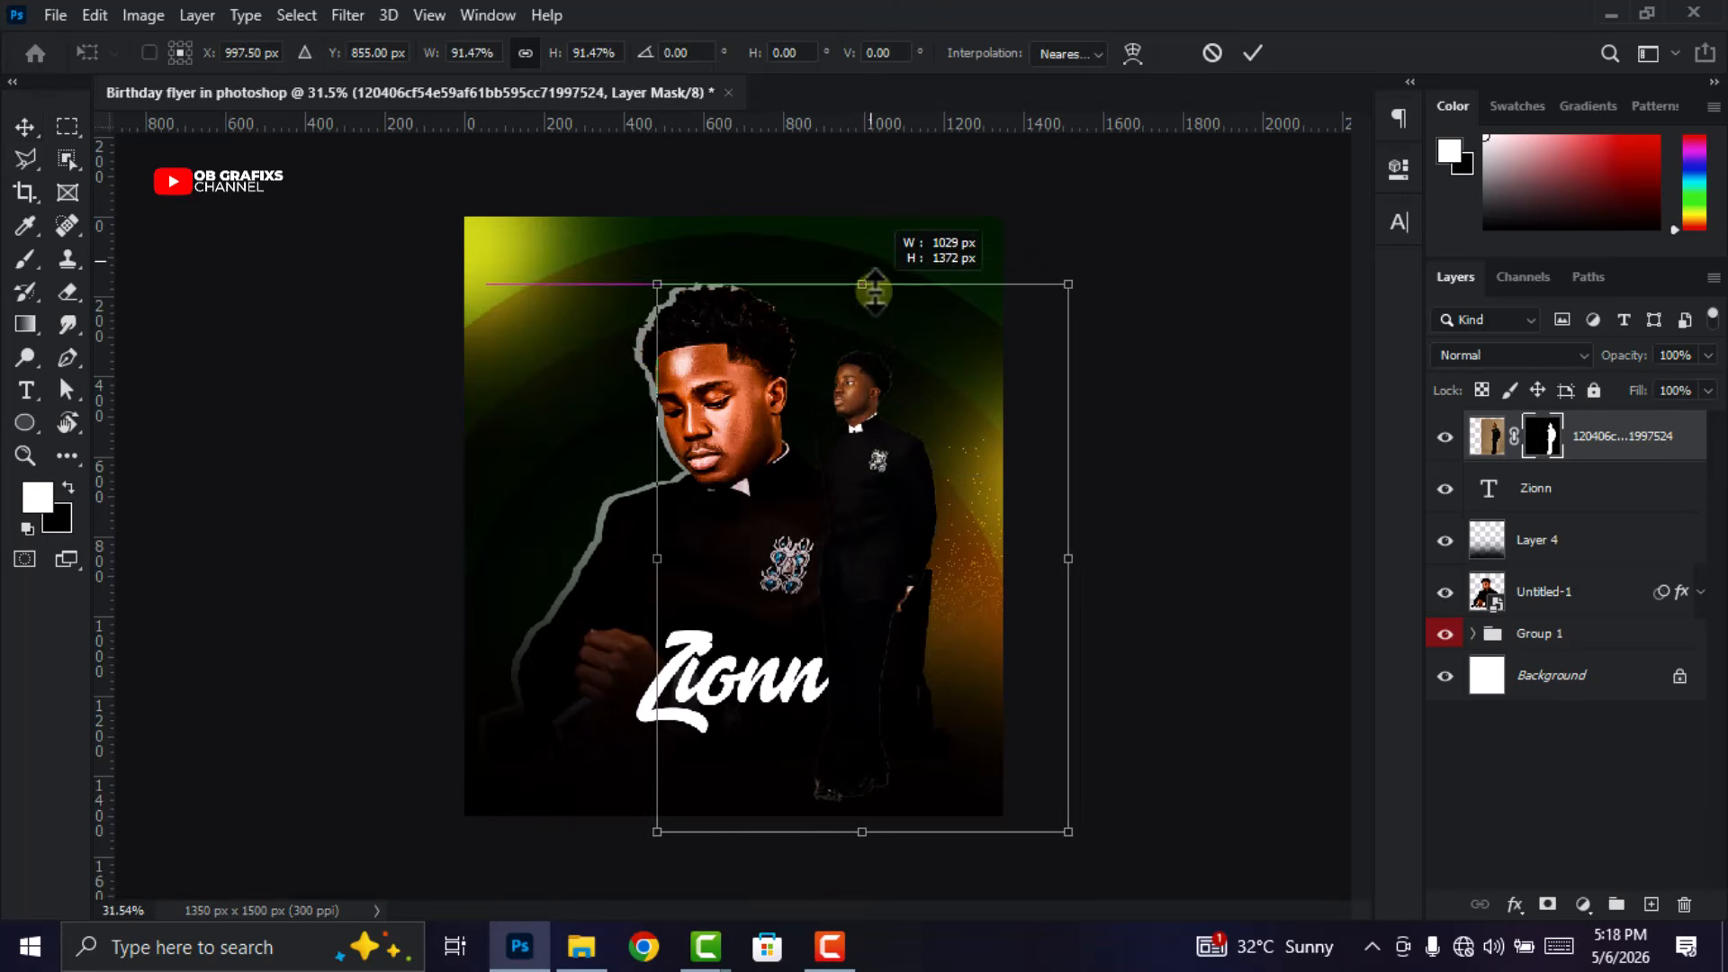
pyautogui.moveTo(880, 452); pyautogui.dragTo(899, 506)
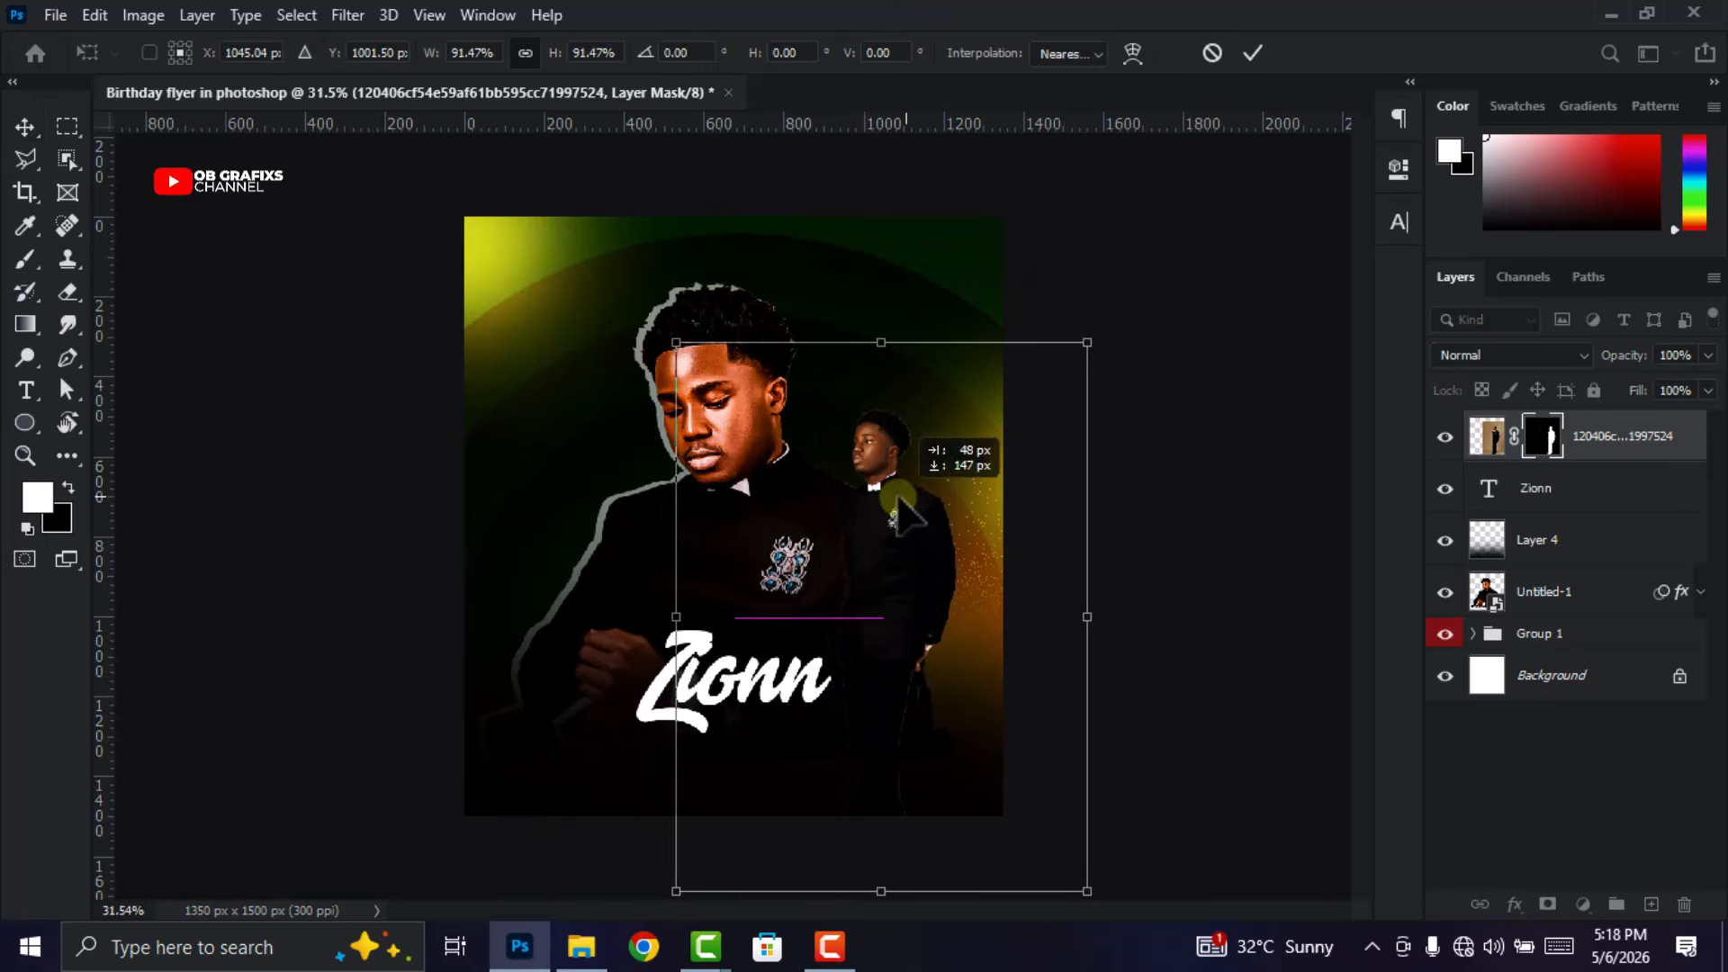
pyautogui.moveTo(880, 338); pyautogui.dragTo(885, 311)
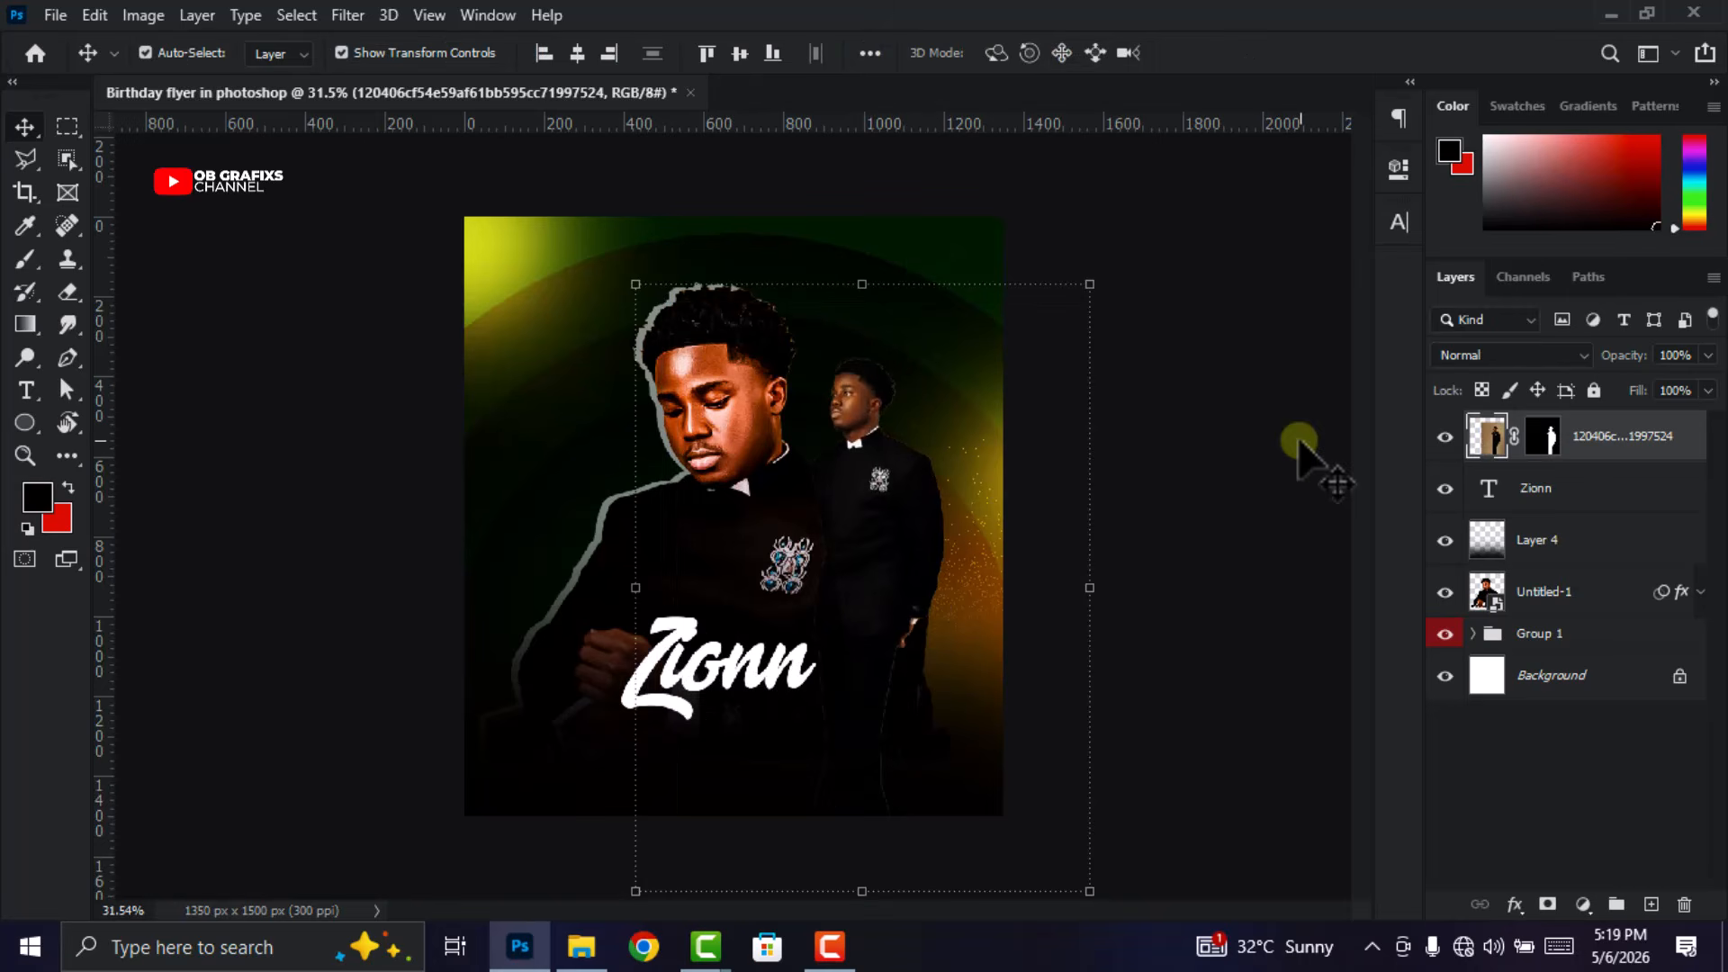
pyautogui.rightClick(1593, 442)
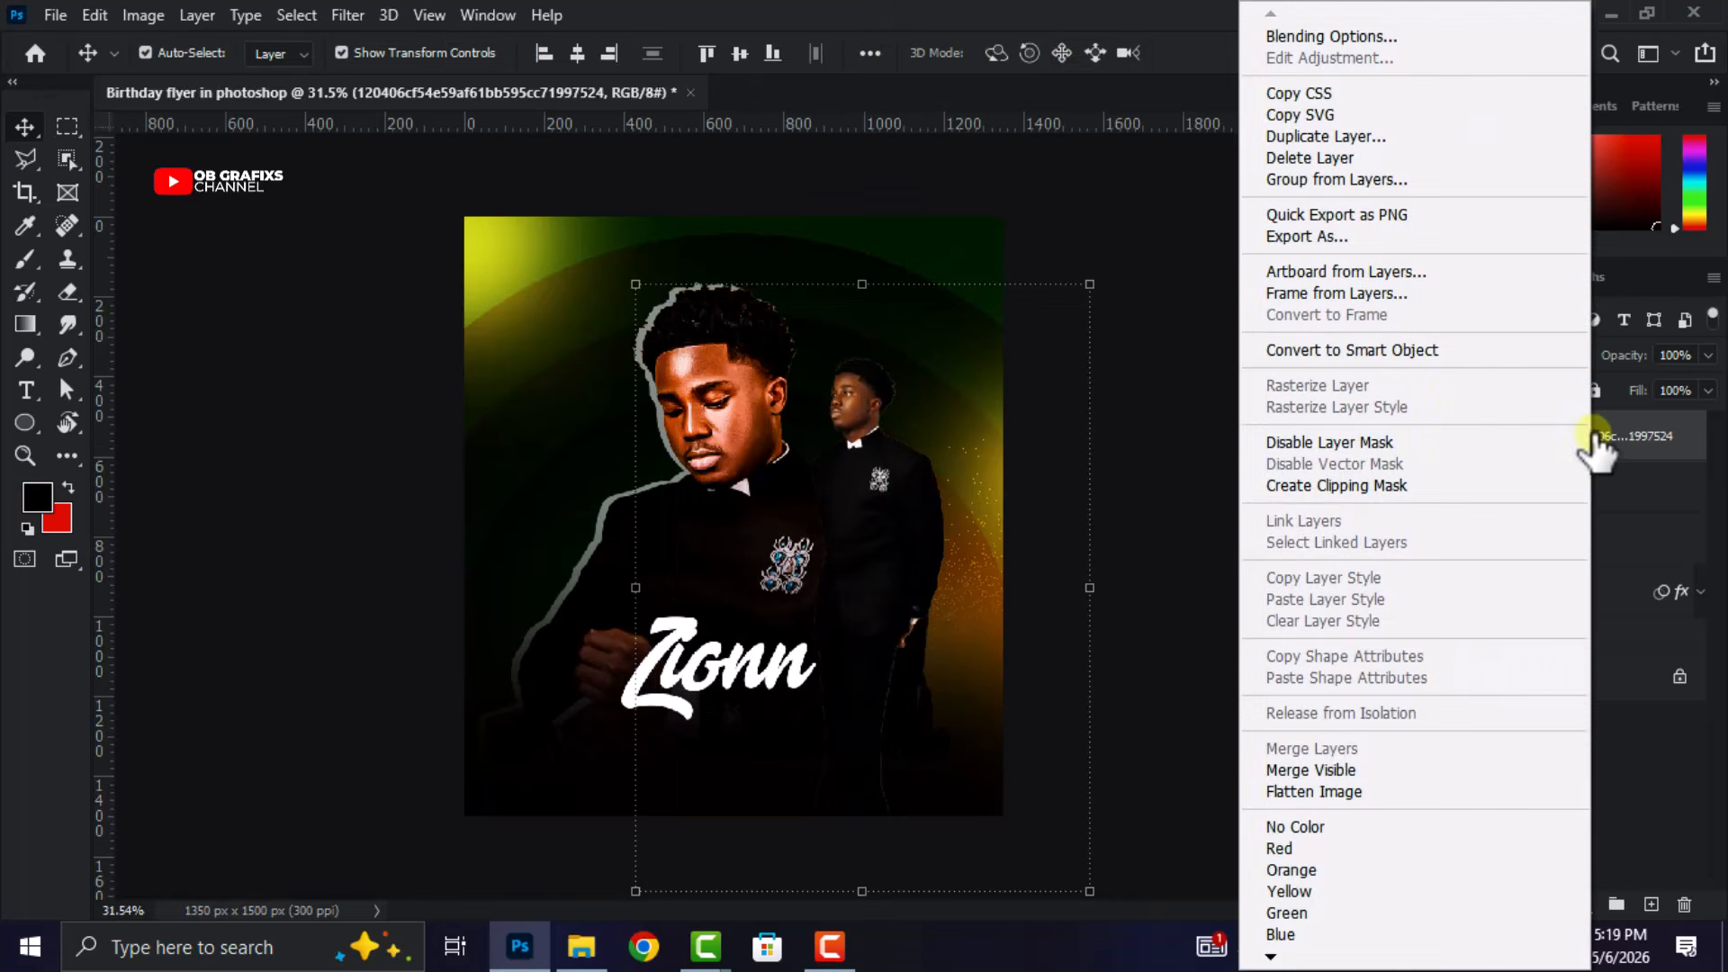
pyautogui.click(1352, 355)
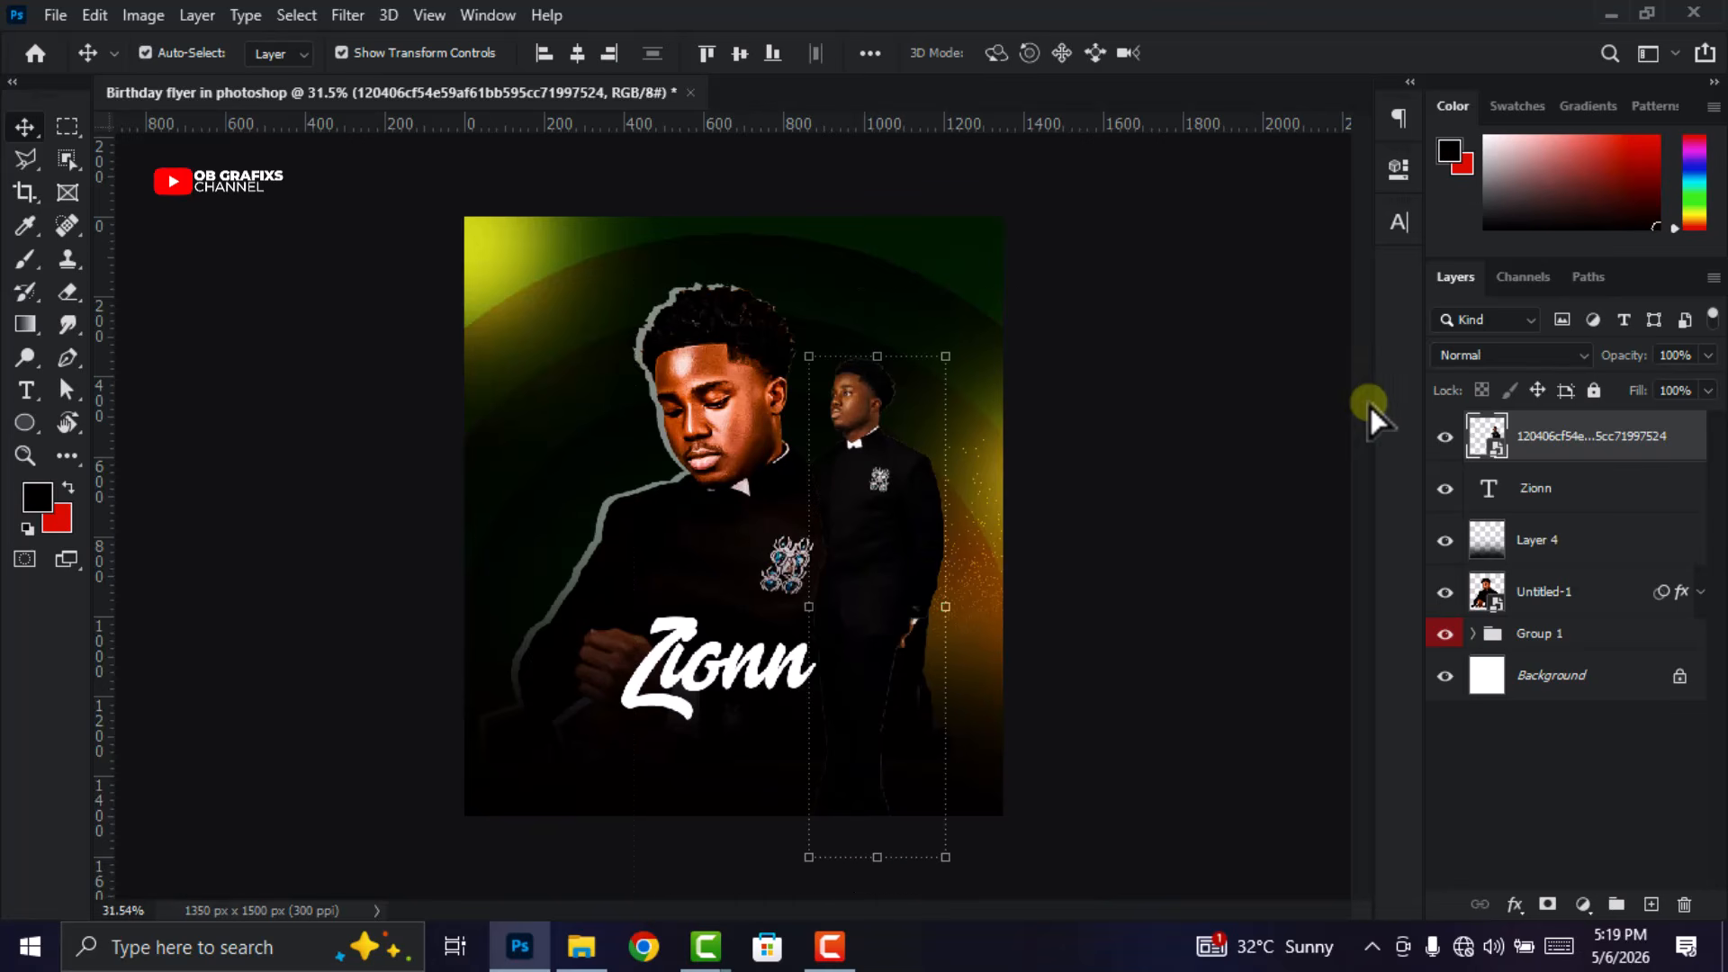
# Apply a Hue/Saturation adjustment to the standing cutout with saturation +15 and a slight negative hue shift.
pyautogui.click(144, 15)
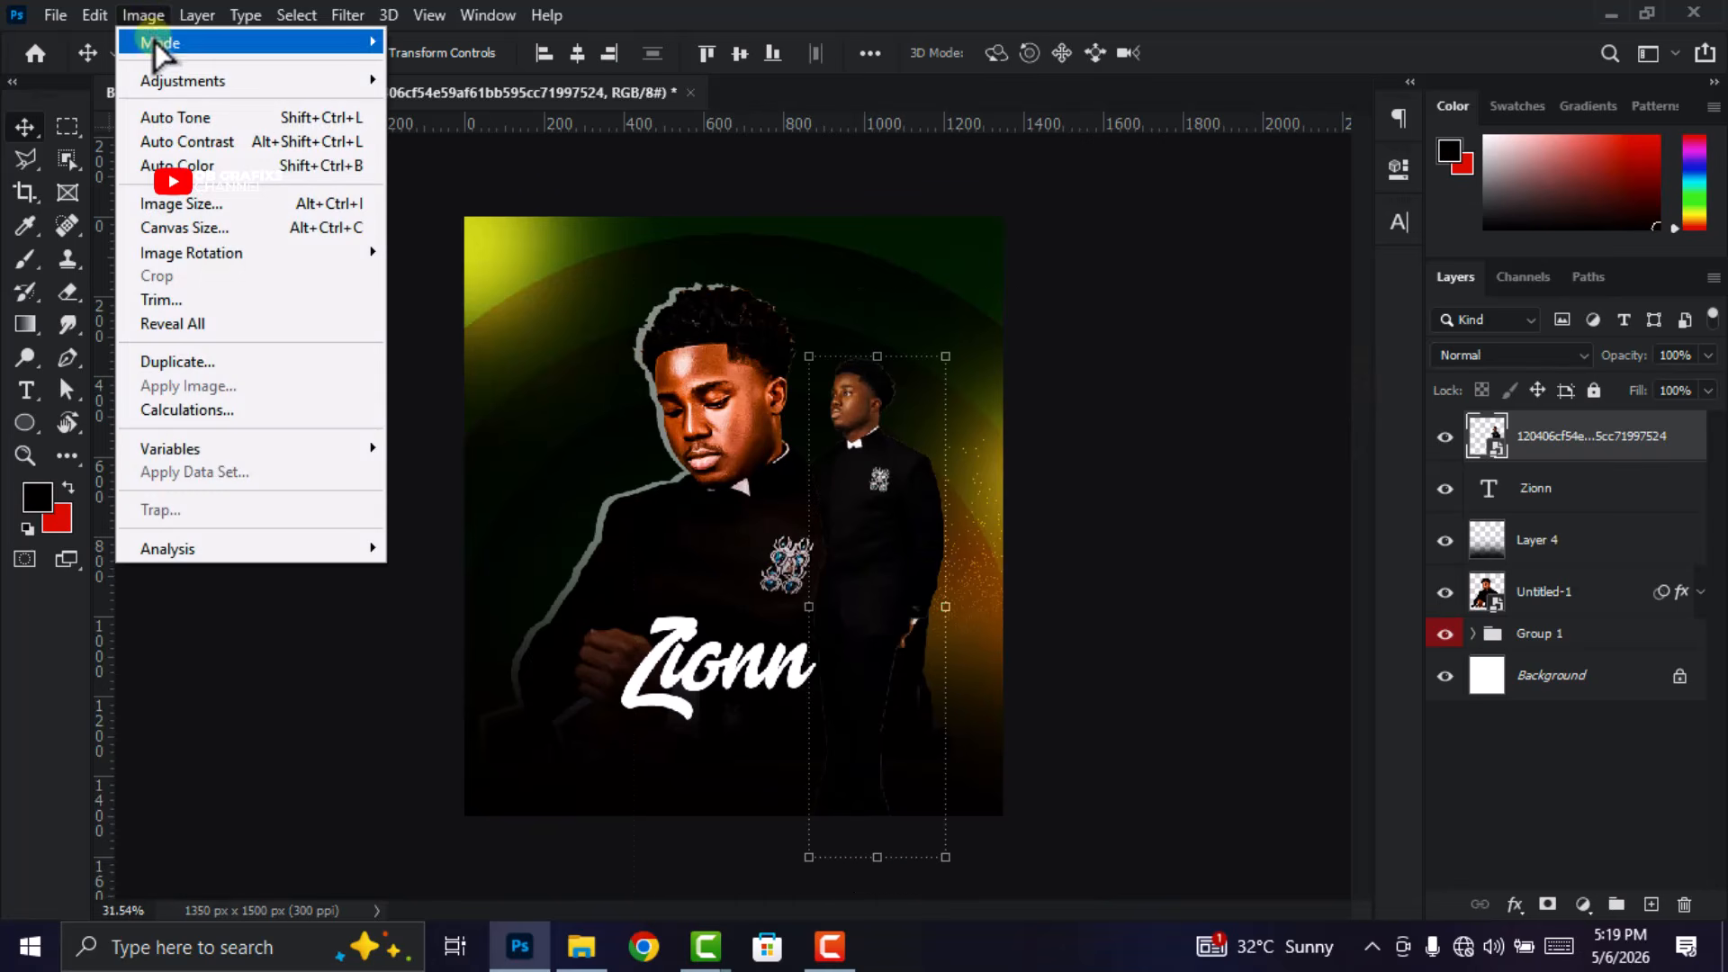
pyautogui.moveTo(193, 83)
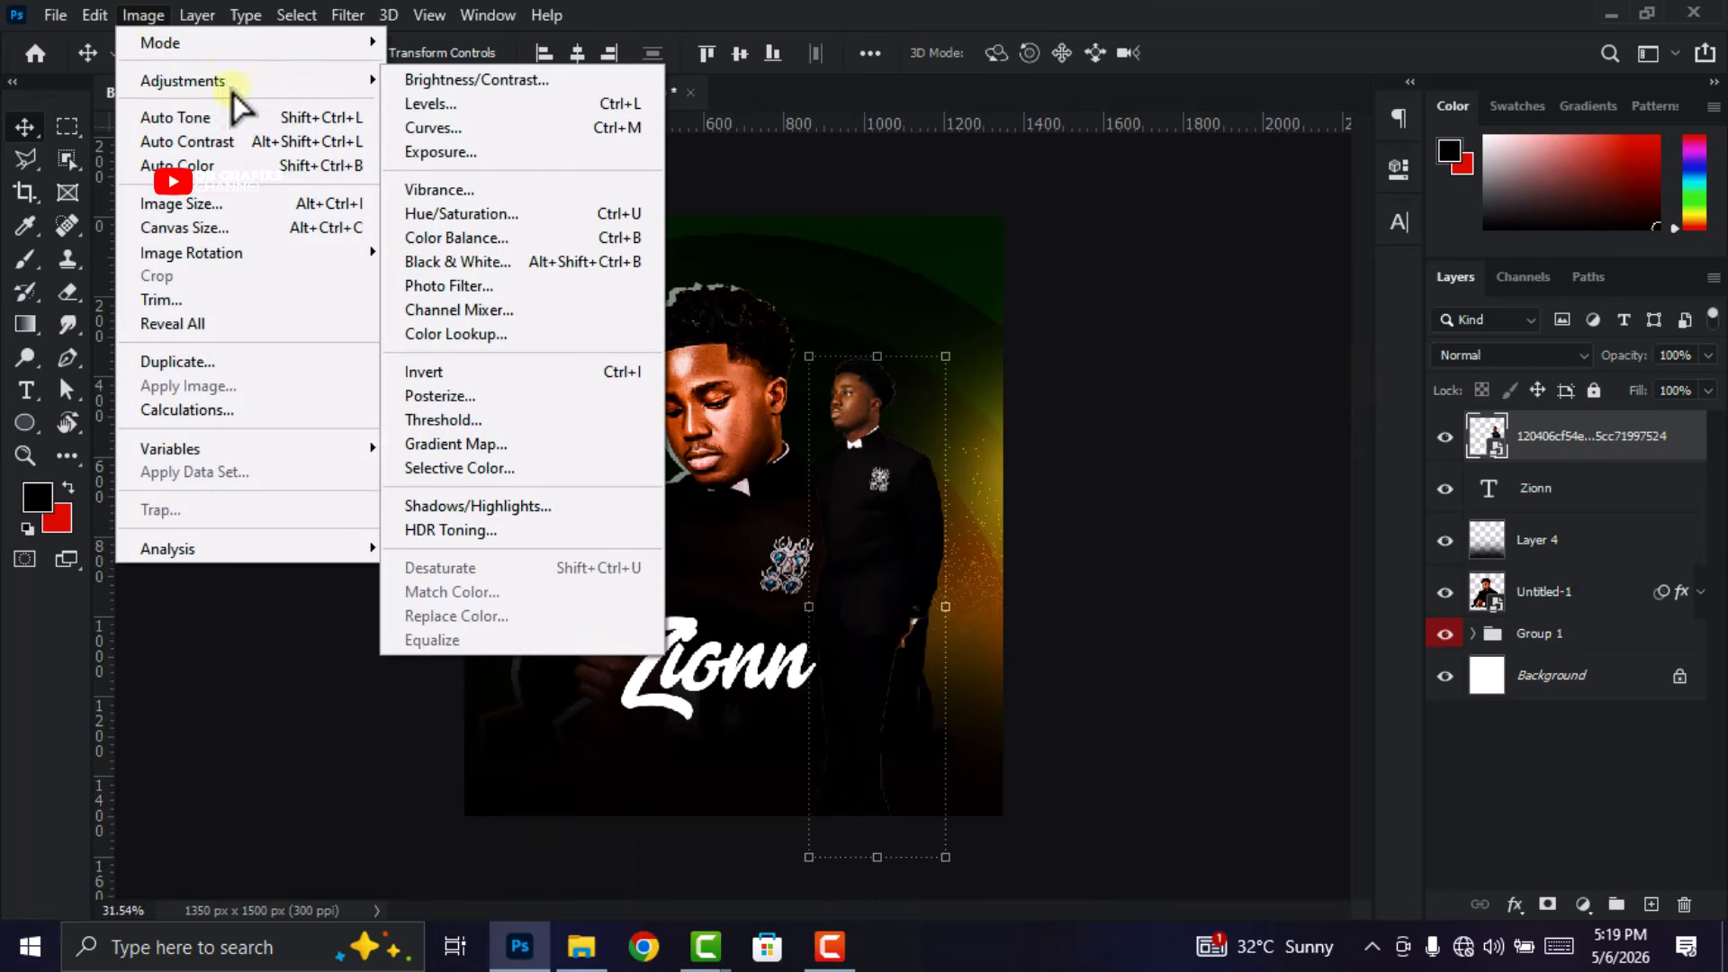
pyautogui.click(483, 215)
pyautogui.moveTo(756, 132); pyautogui.dragTo(1261, 148)
pyautogui.moveTo(1299, 389); pyautogui.dragTo(1318, 389)
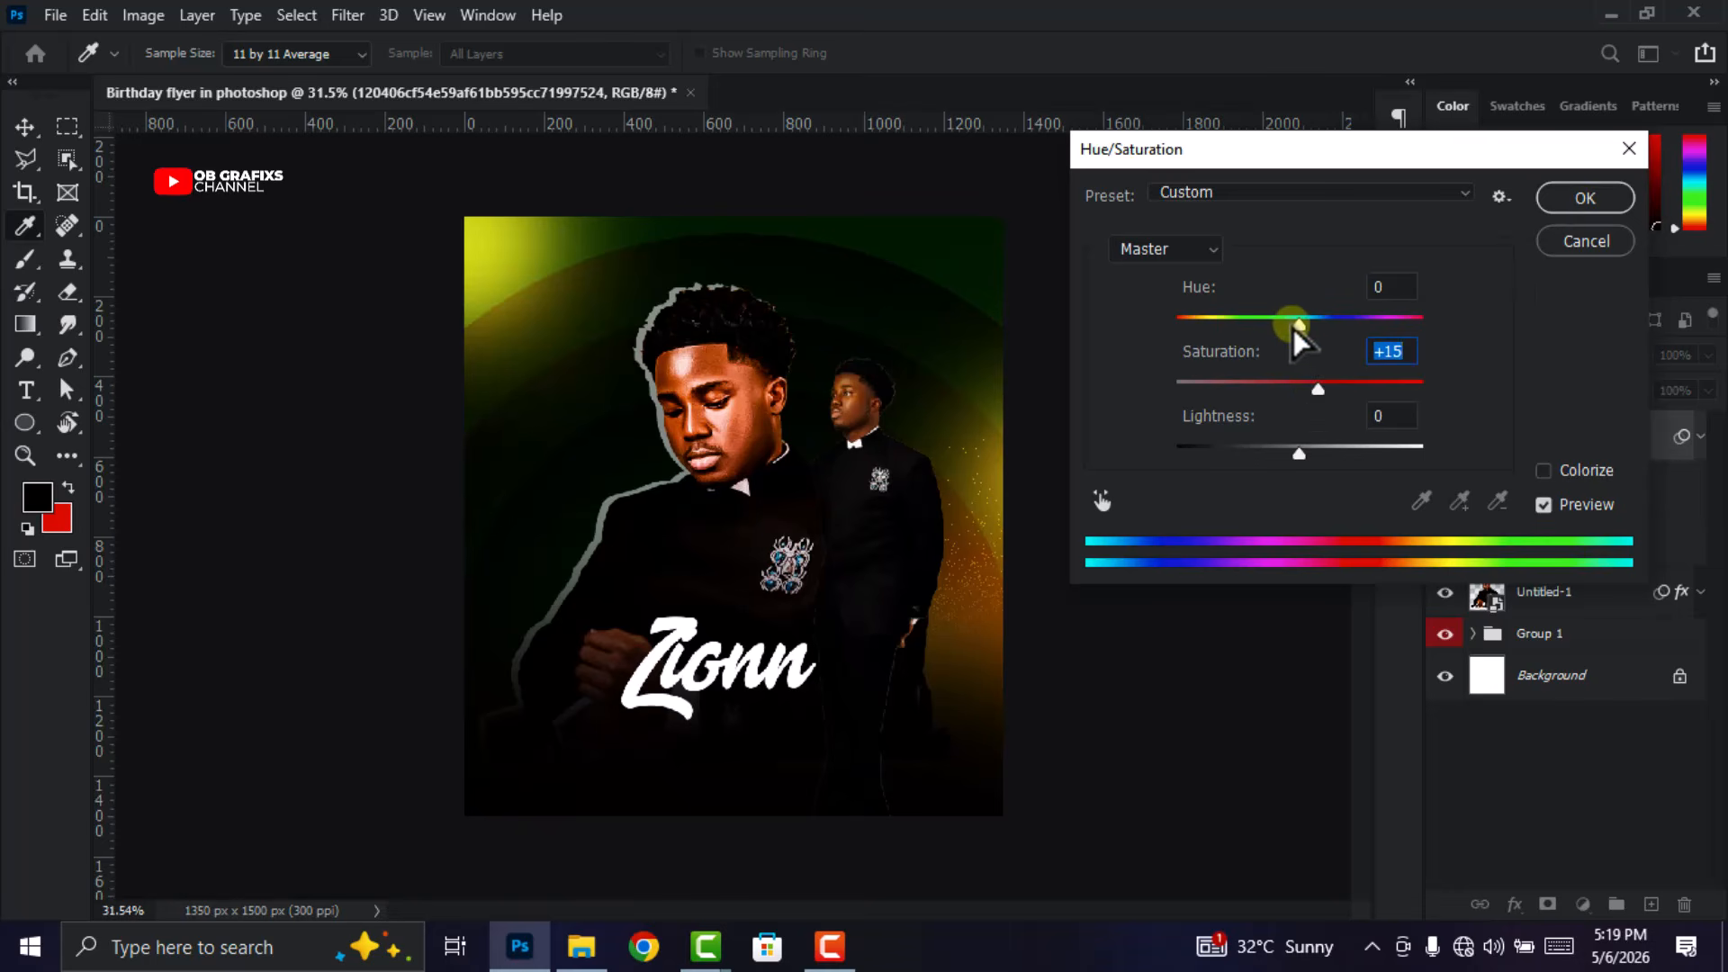
pyautogui.moveTo(1294, 328); pyautogui.dragTo(1289, 328)
pyautogui.click(1584, 198)
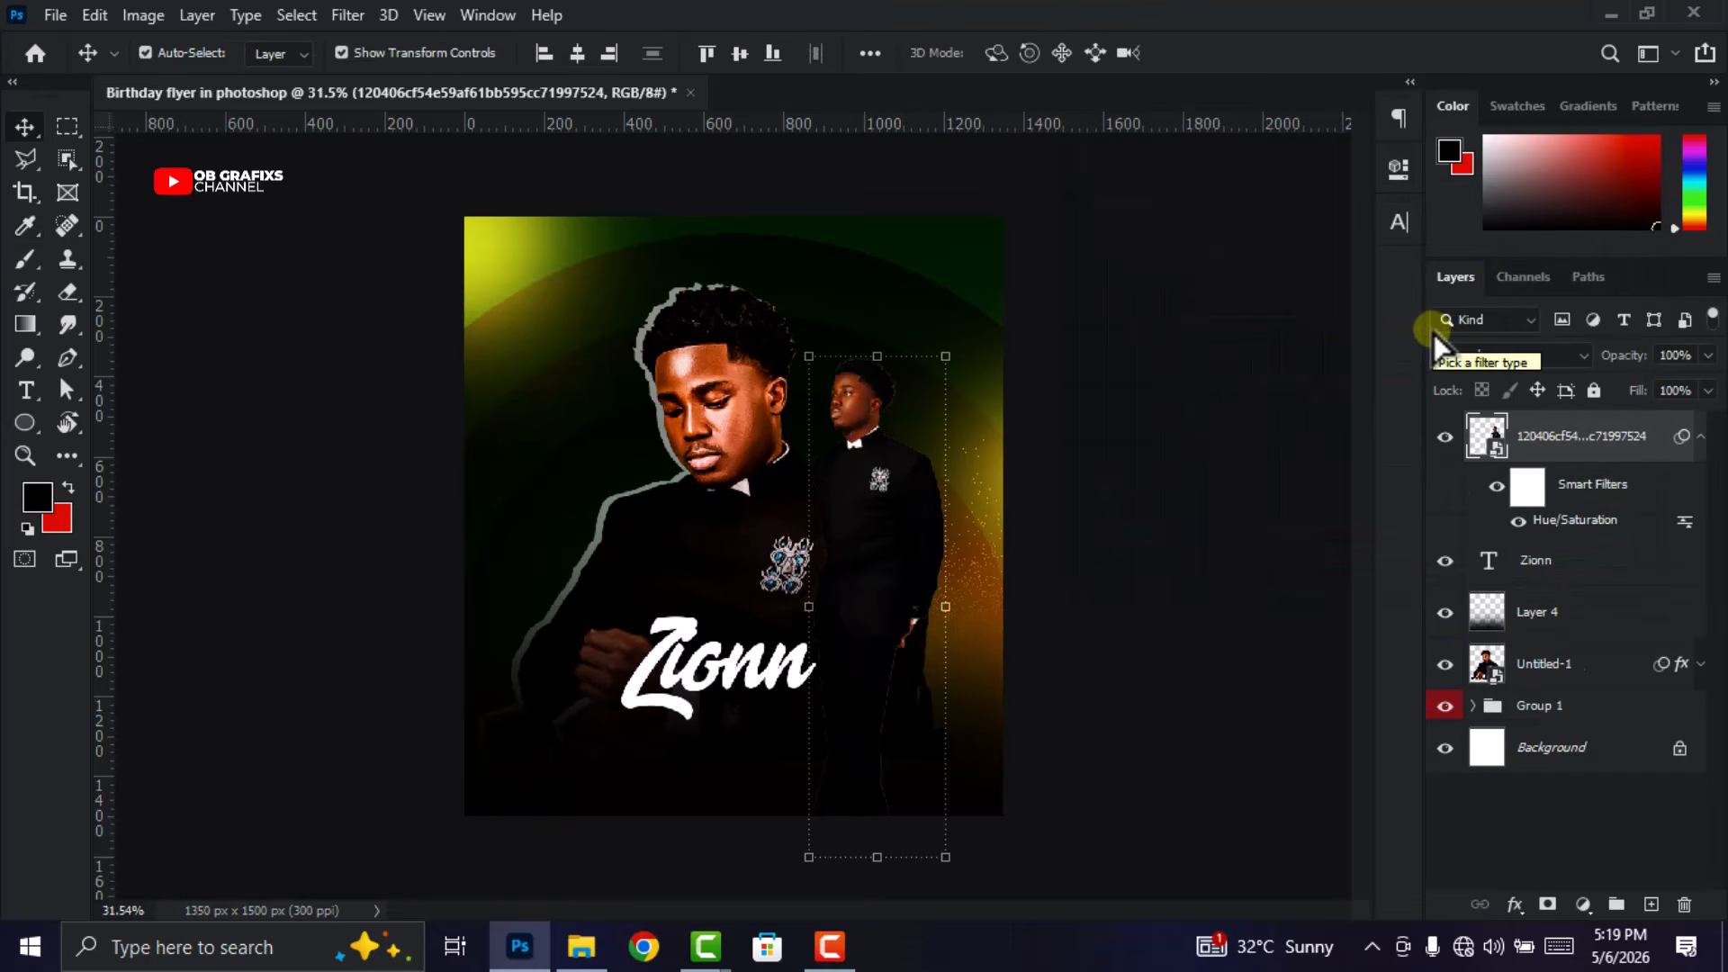
pyautogui.click(1136, 407)
# Add a drop shadow to the standing cutout's layer and set its colour to olive green 818a09.
pyautogui.click(1581, 441)
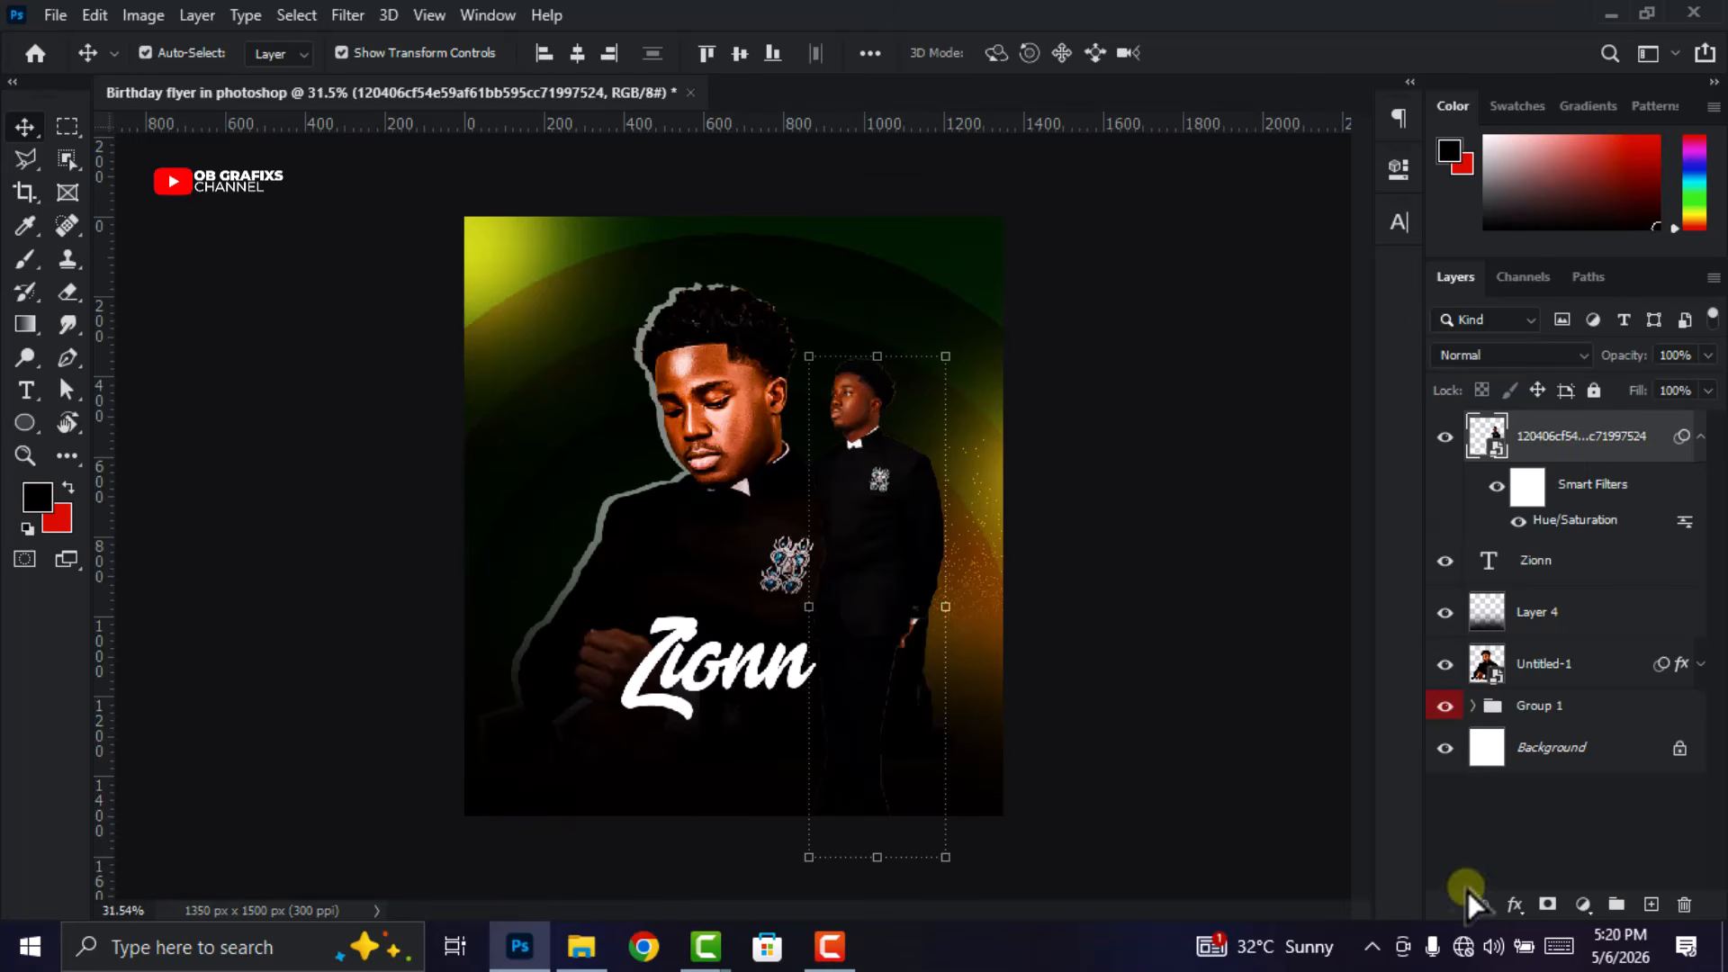
pyautogui.click(1515, 904)
pyautogui.click(1534, 895)
pyautogui.moveTo(921, 194); pyautogui.dragTo(837, 219)
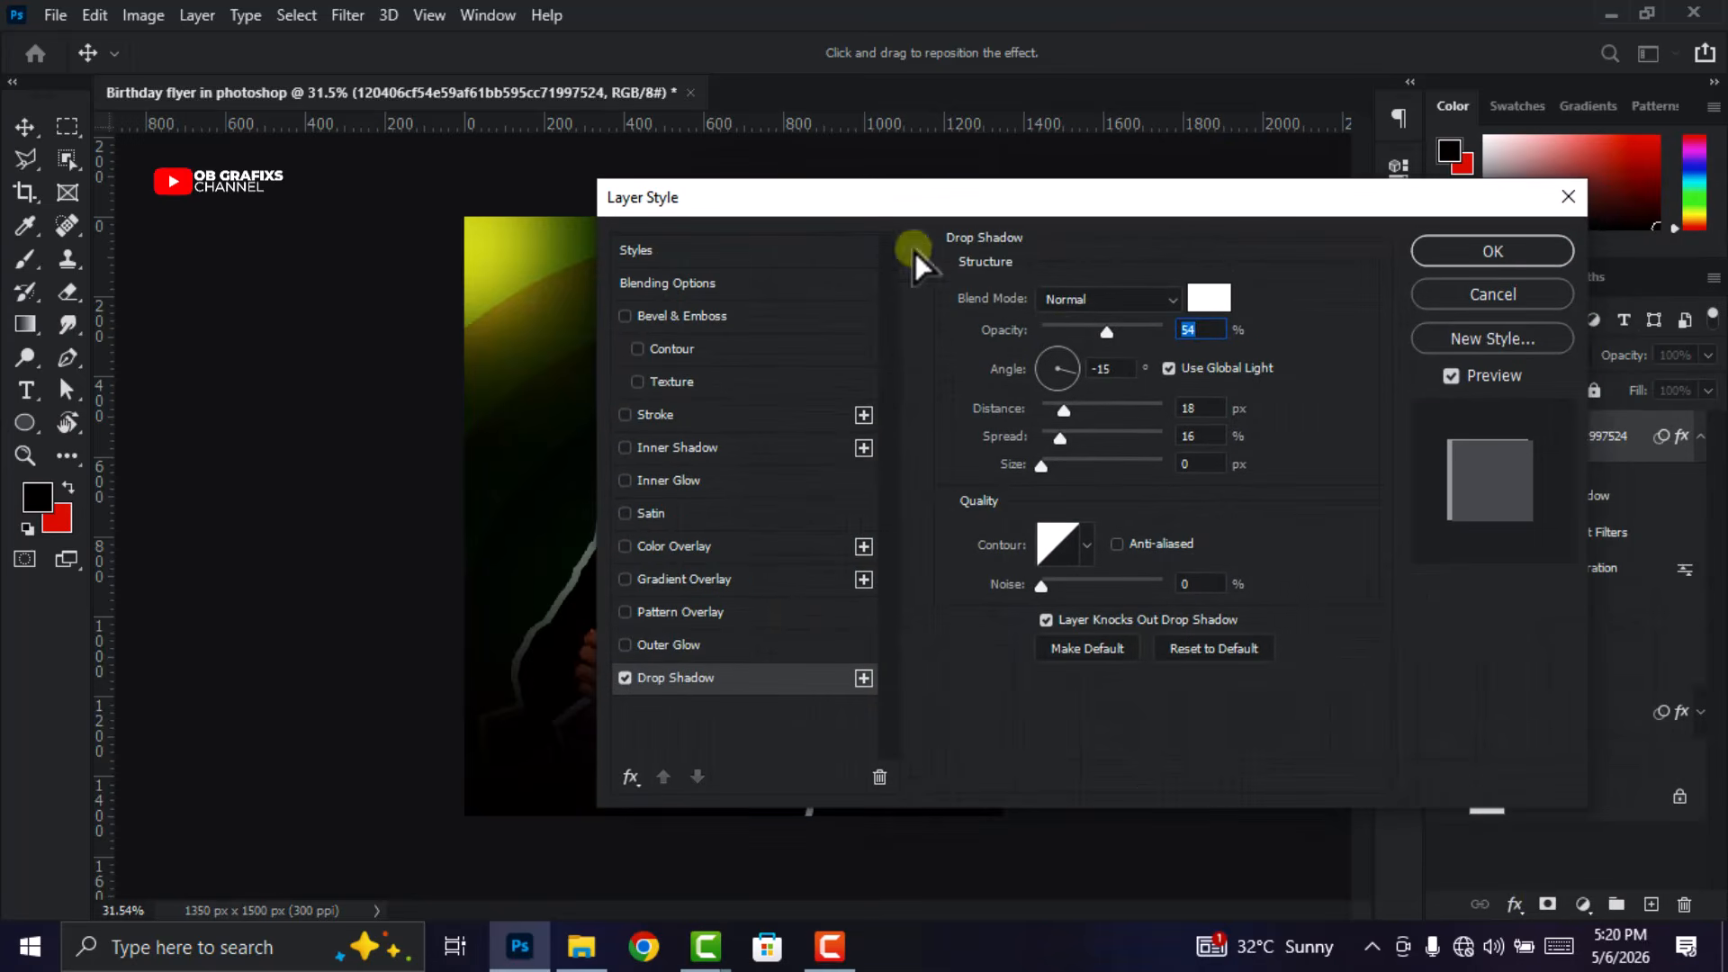
pyautogui.click(1211, 301)
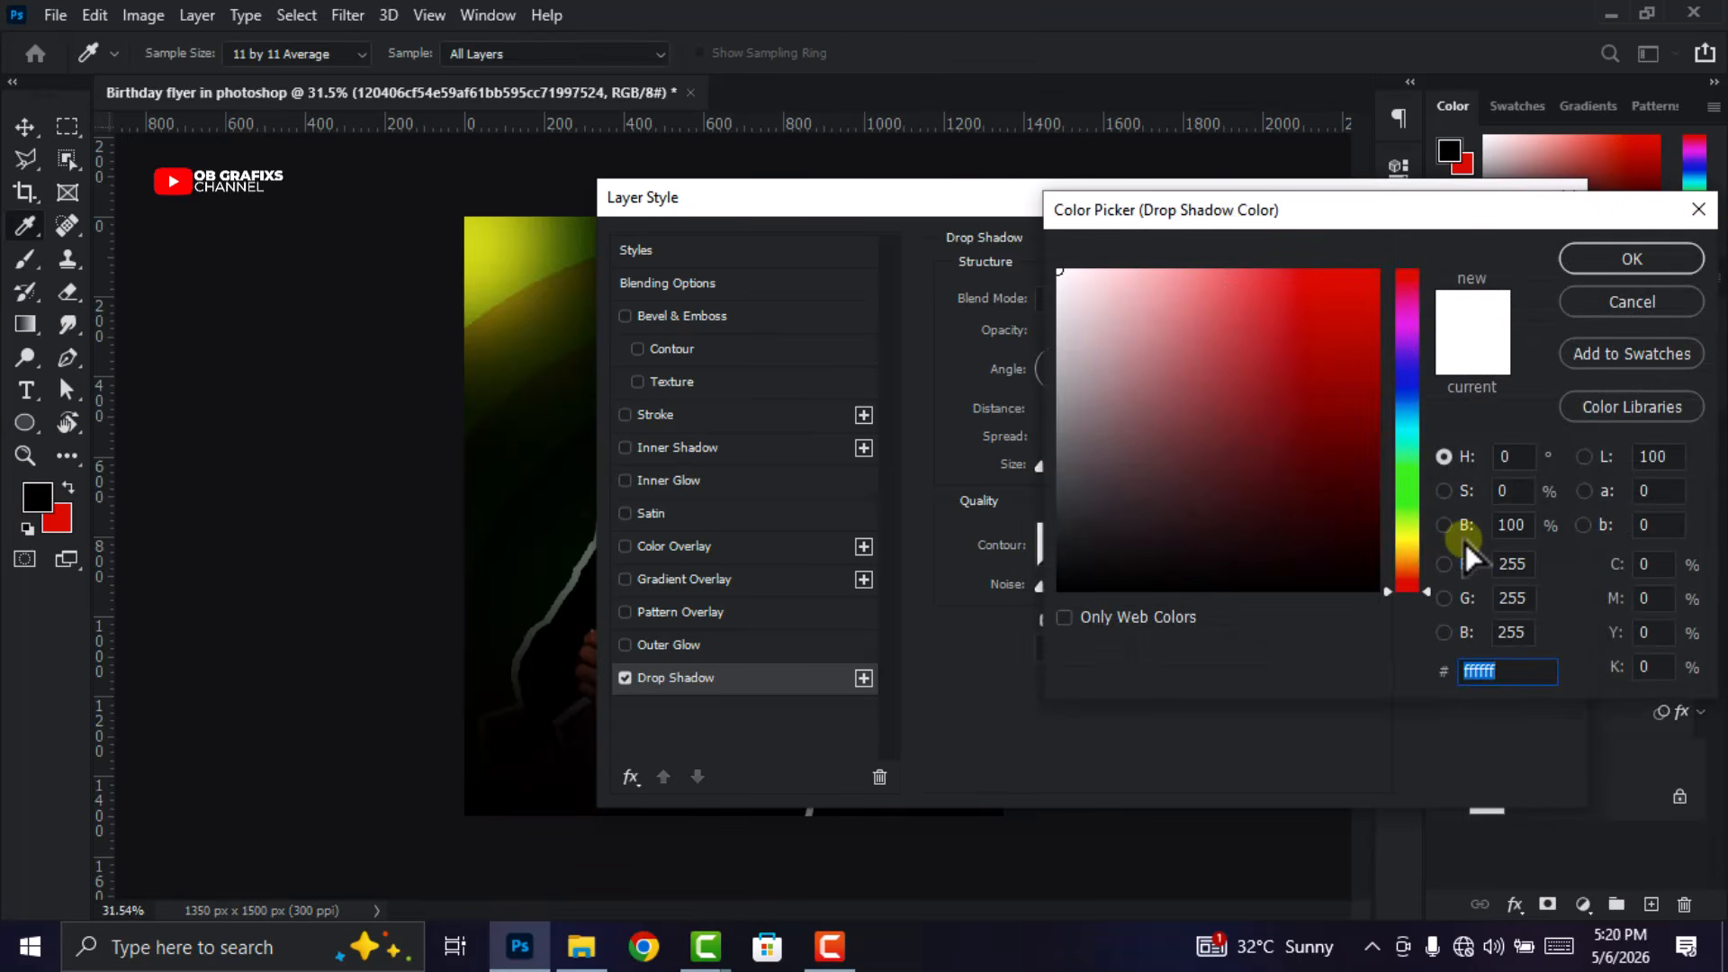
pyautogui.write('818')
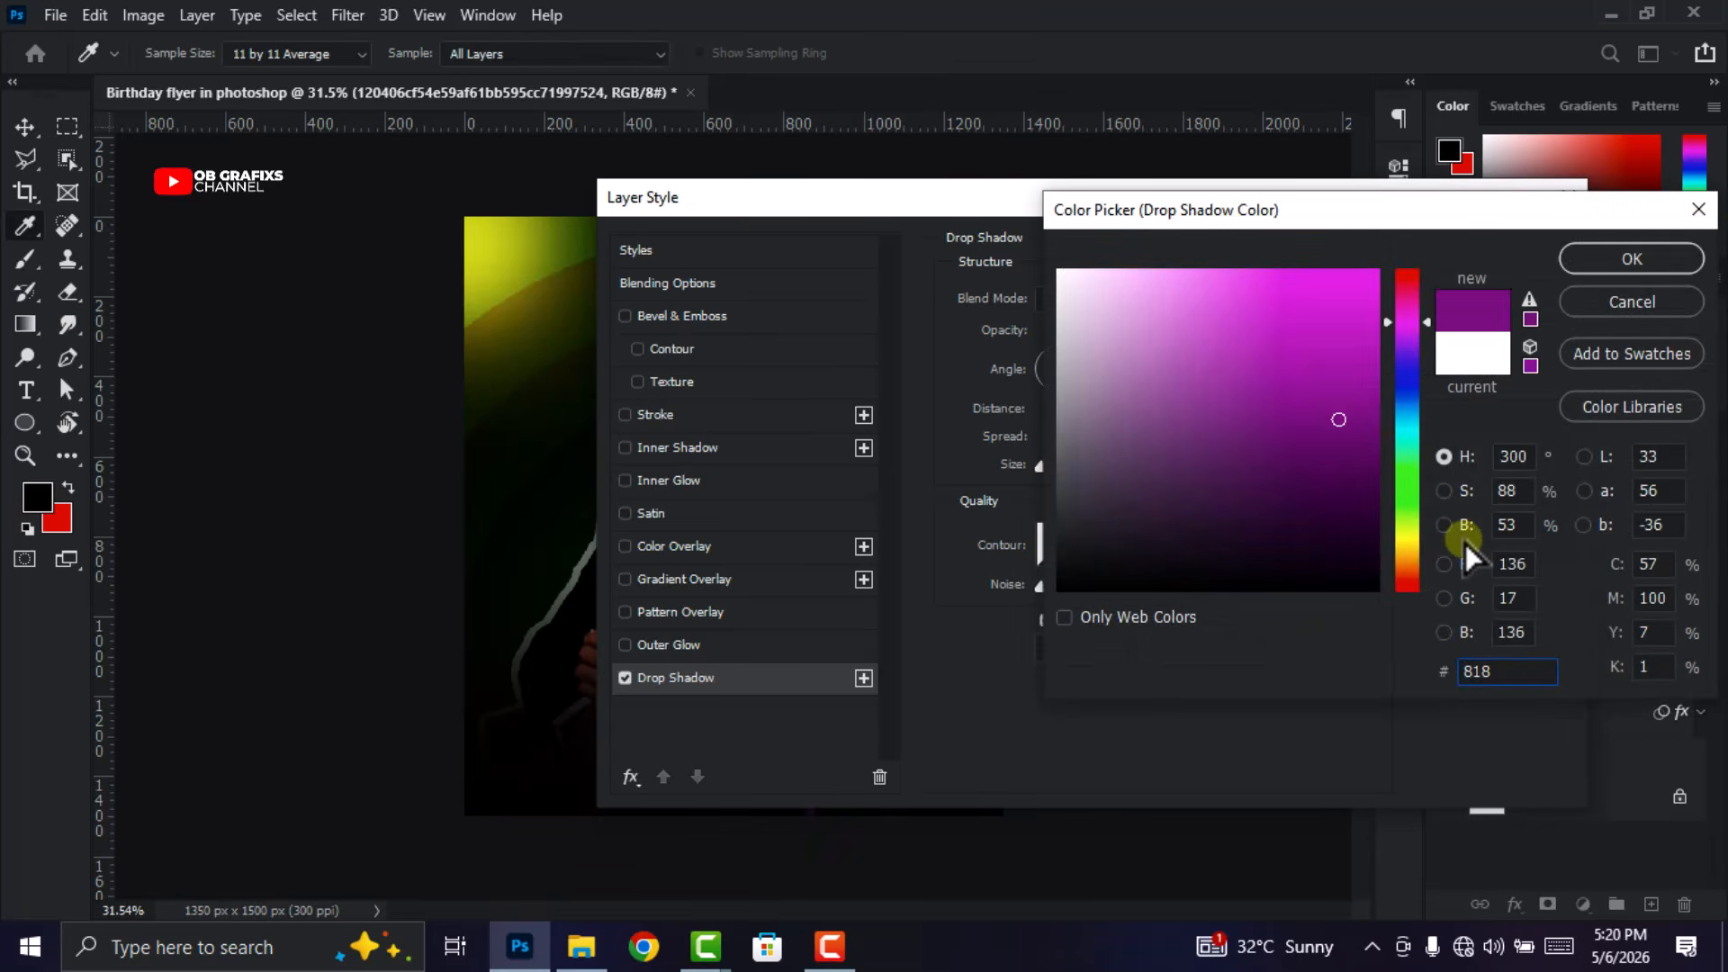
pyautogui.write('a09')
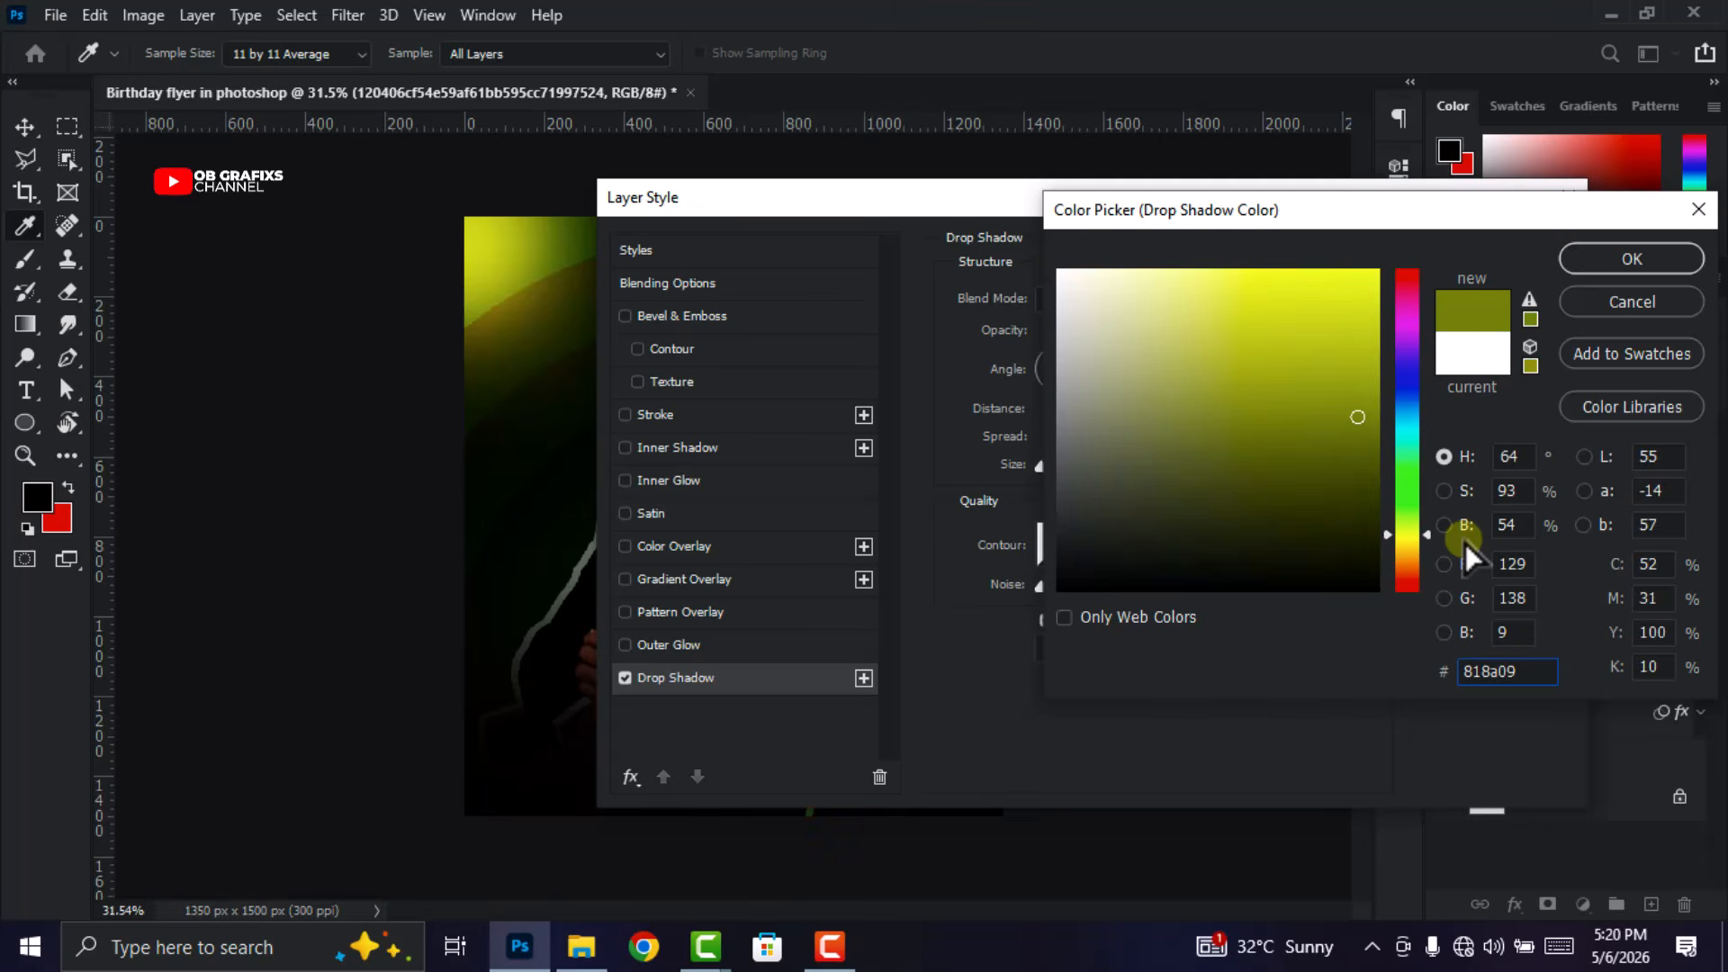
pyautogui.click(1632, 259)
# Set the cutout's drop shadow to 58% opacity, 21% spread and 7 px size with the single-peak contour, and apply it.
pyautogui.doubleClick(1195, 331)
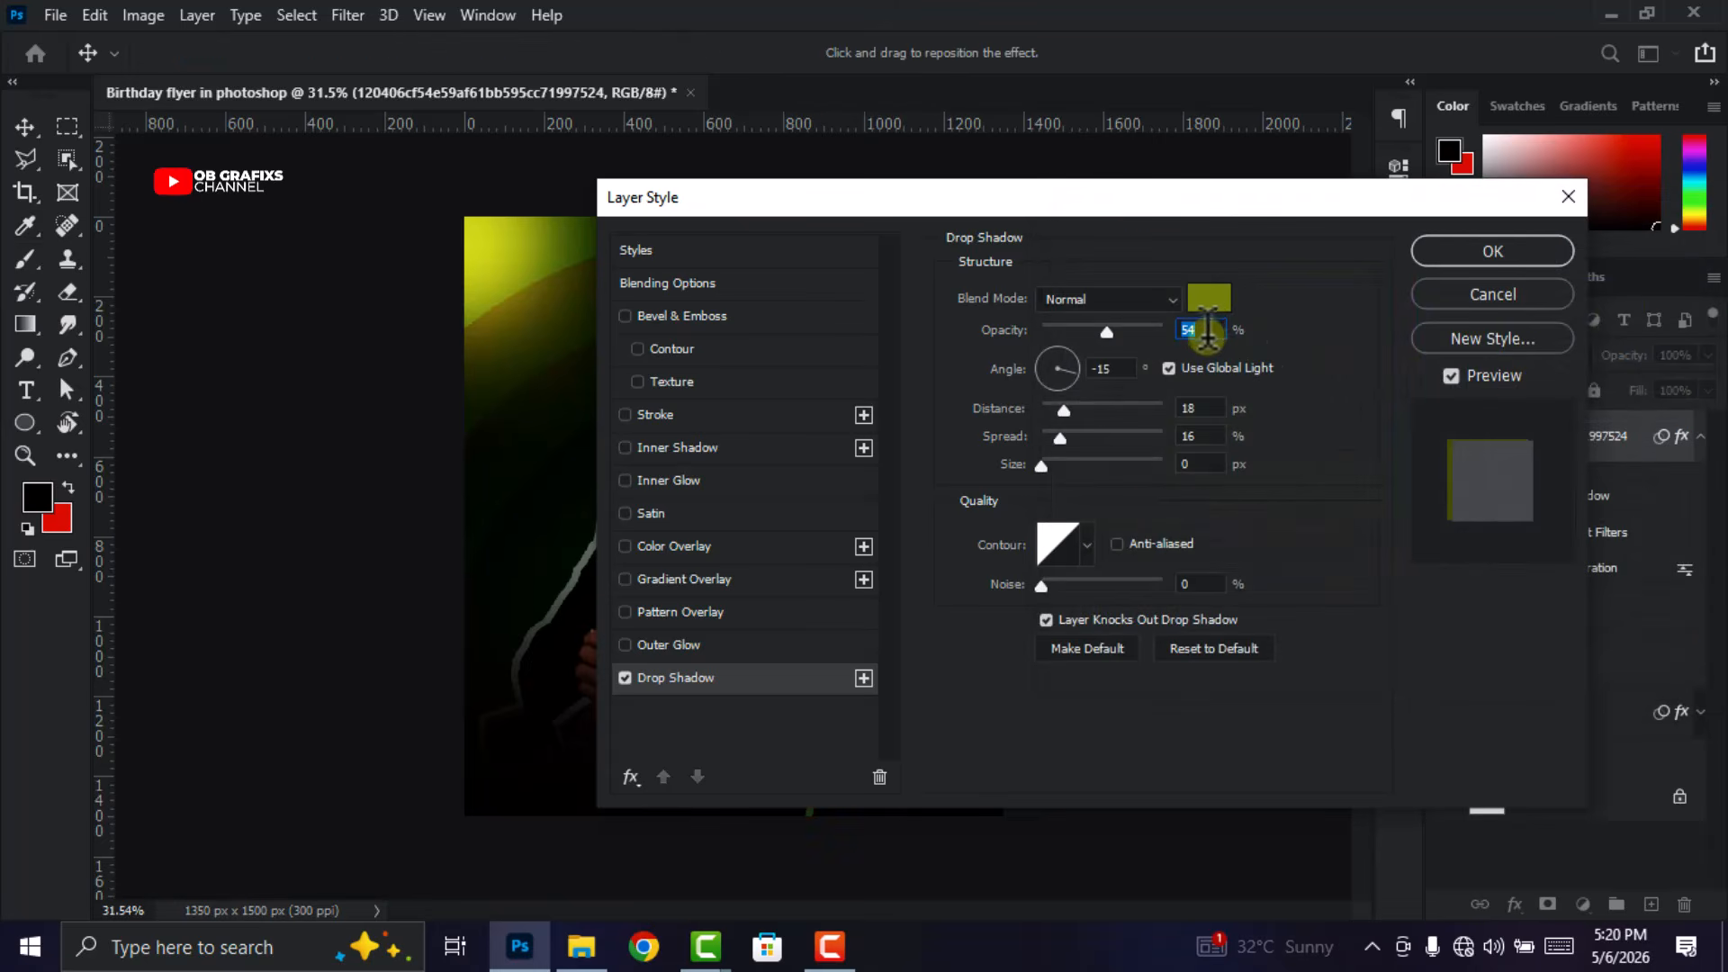
pyautogui.write('58')
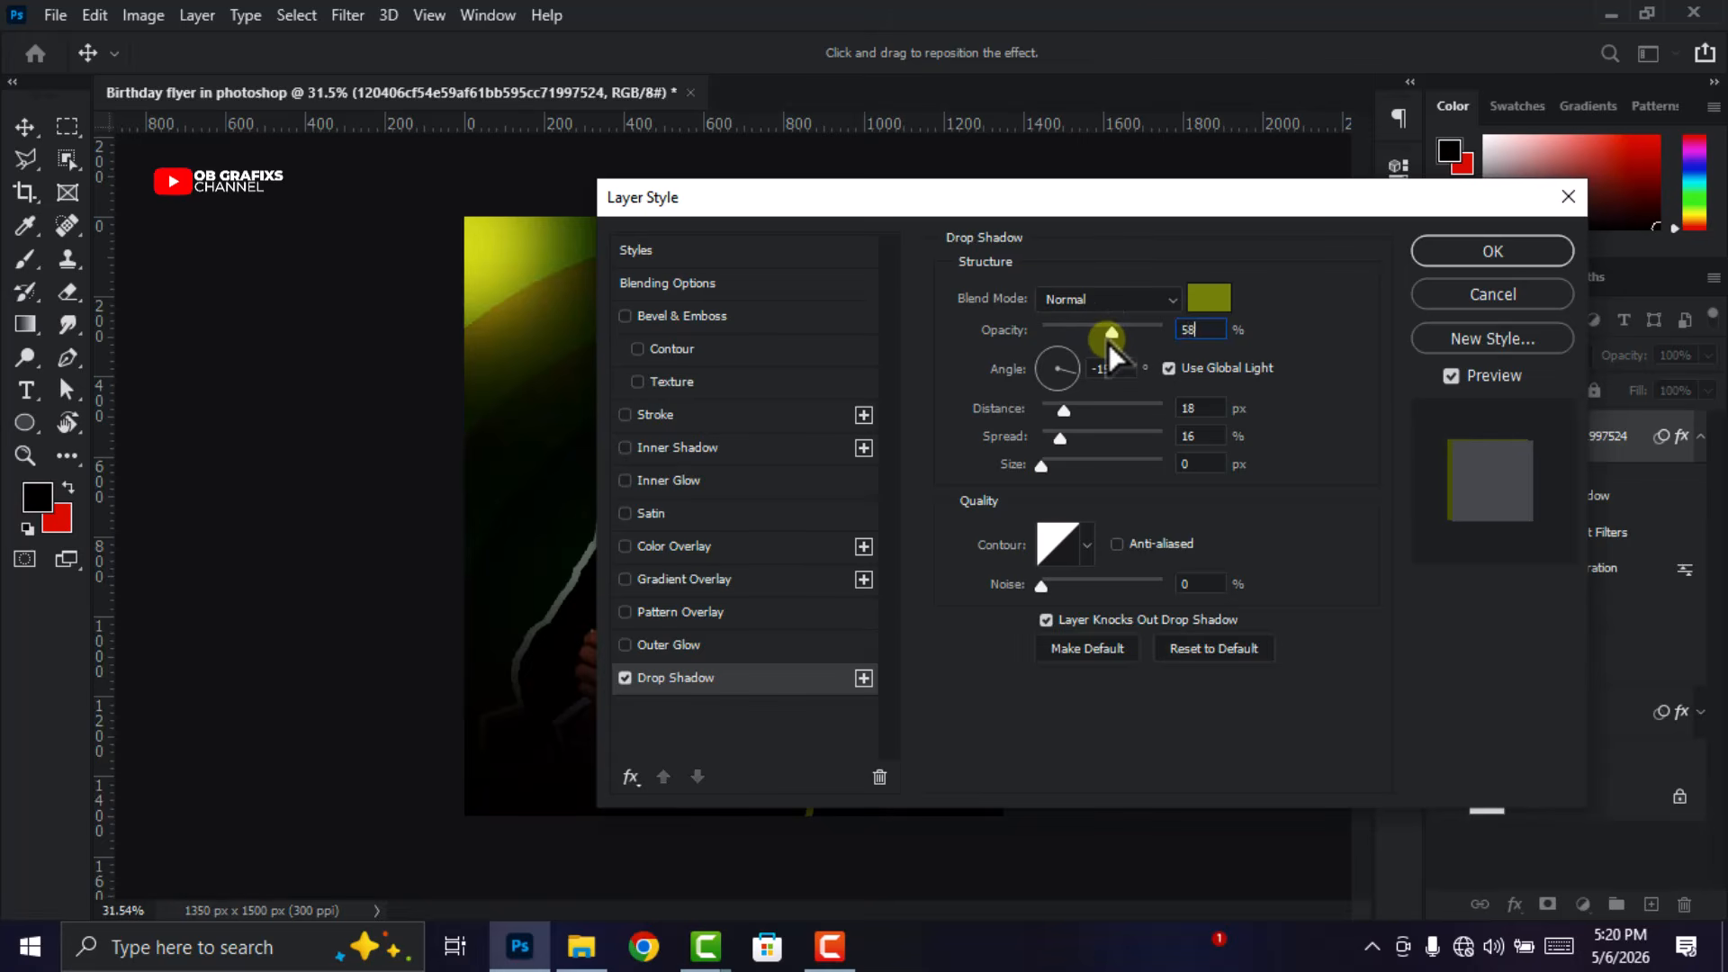
pyautogui.doubleClick(1119, 369)
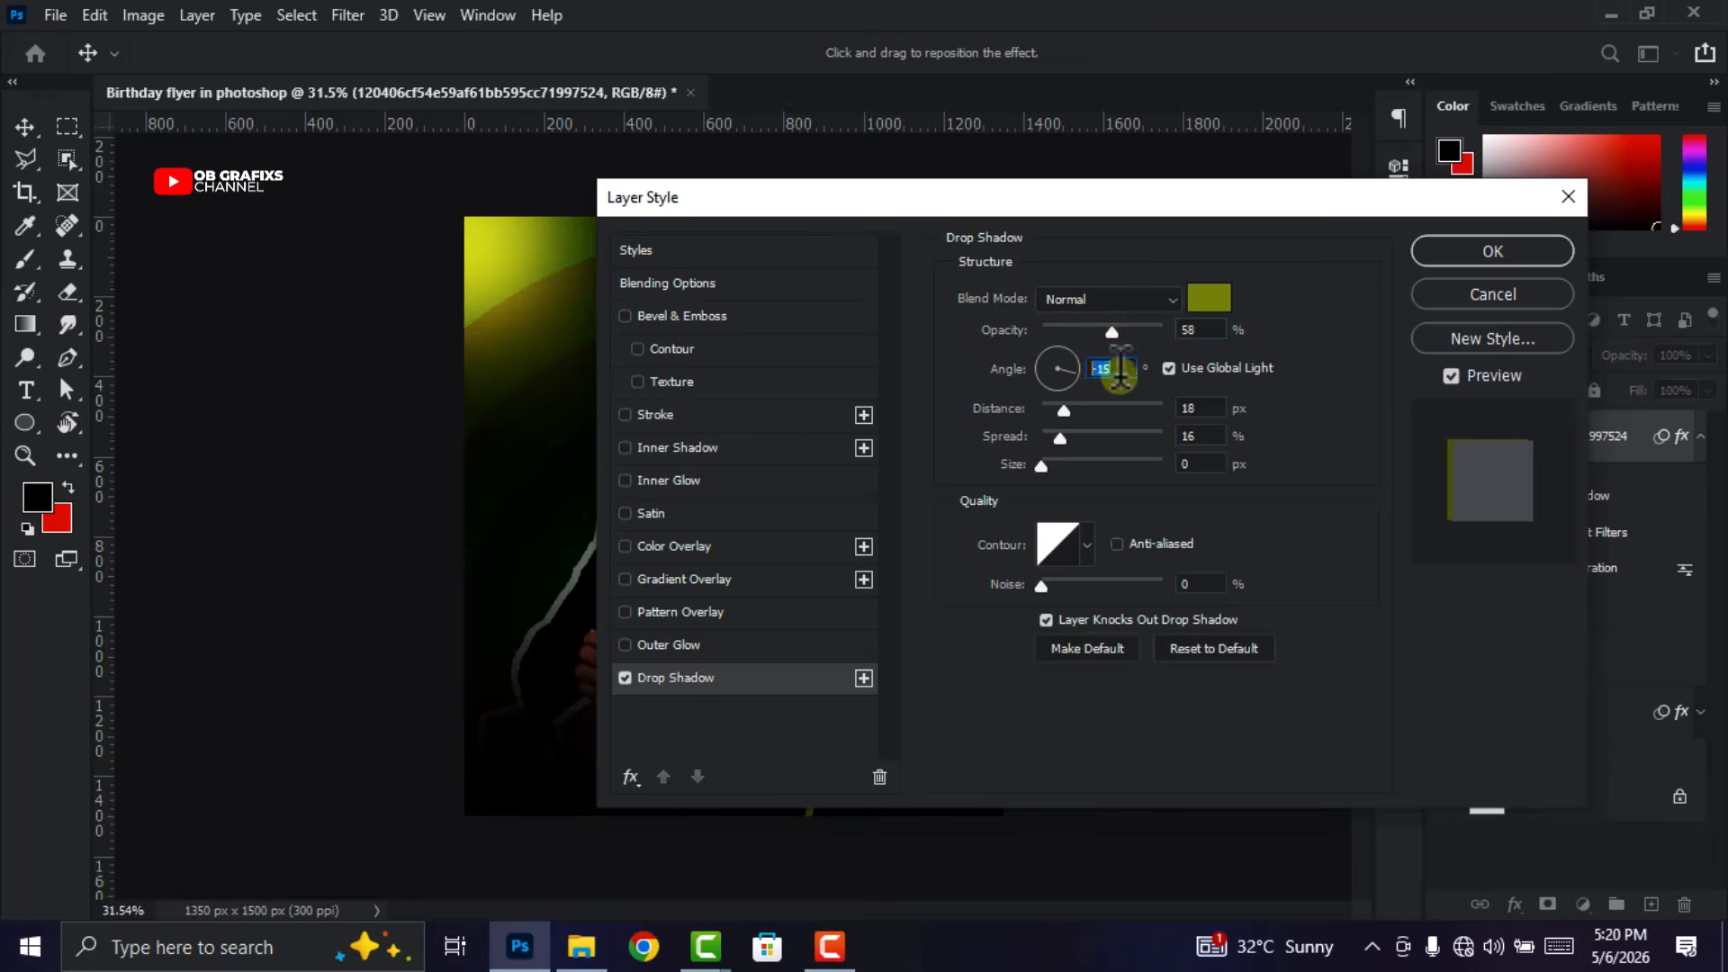
pyautogui.doubleClick(1207, 408)
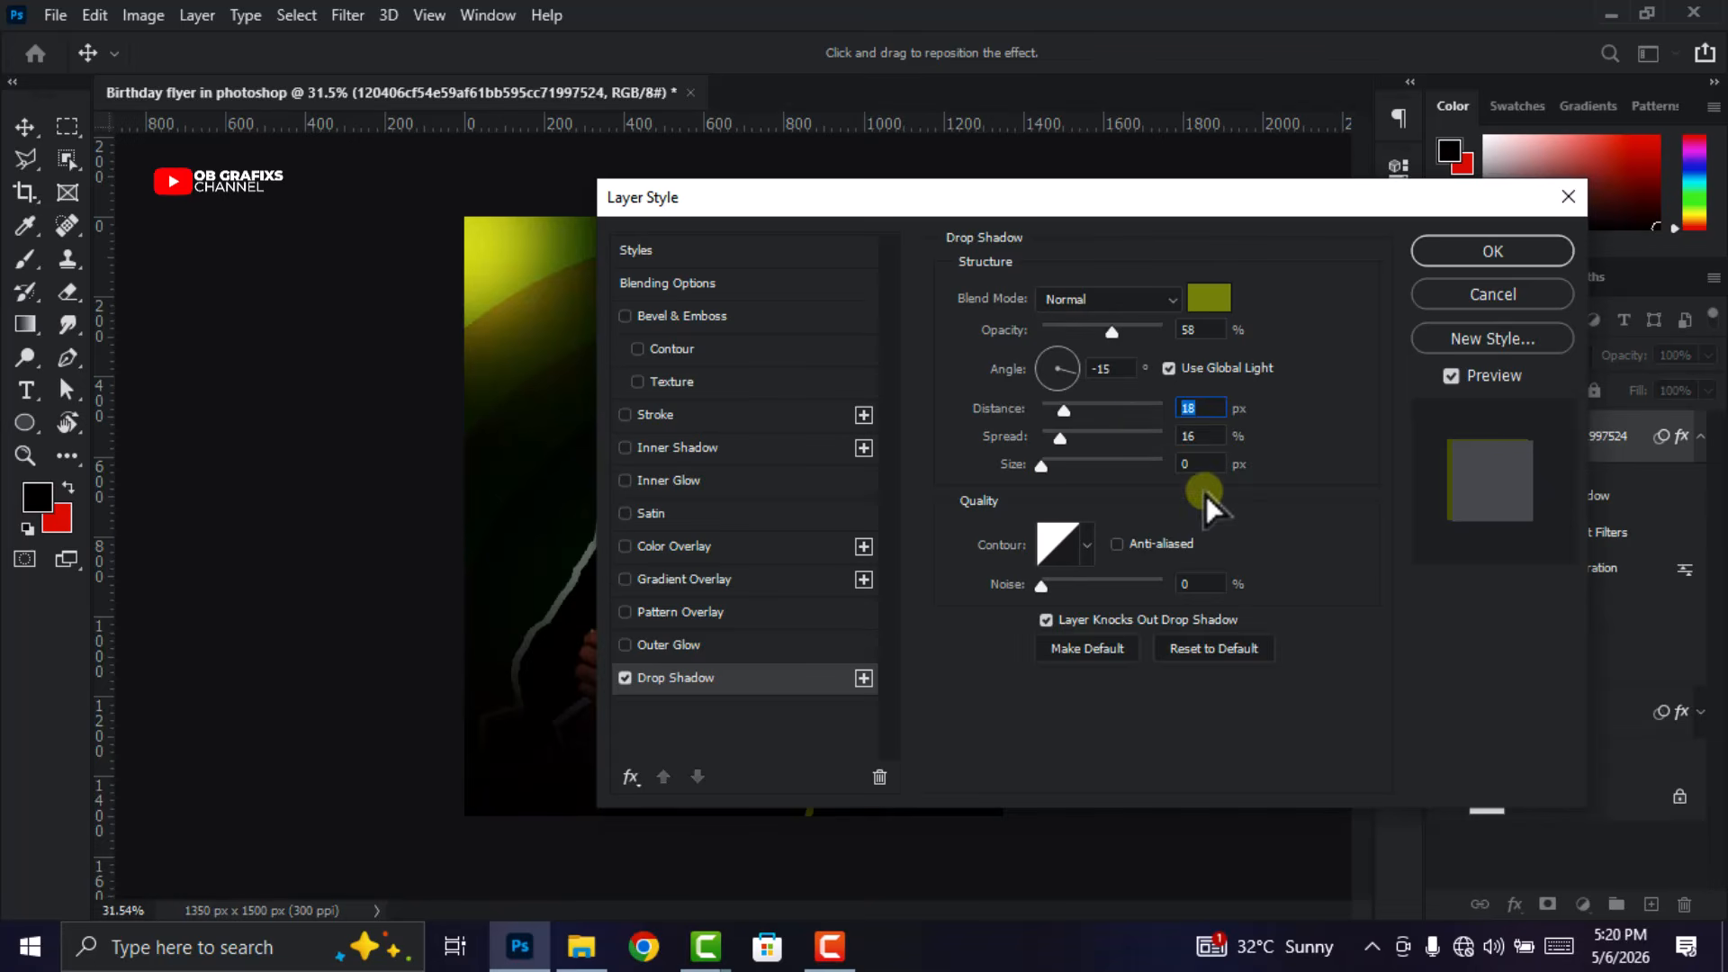
pyautogui.doubleClick(1202, 437)
pyautogui.write('21')
pyautogui.doubleClick(1194, 463)
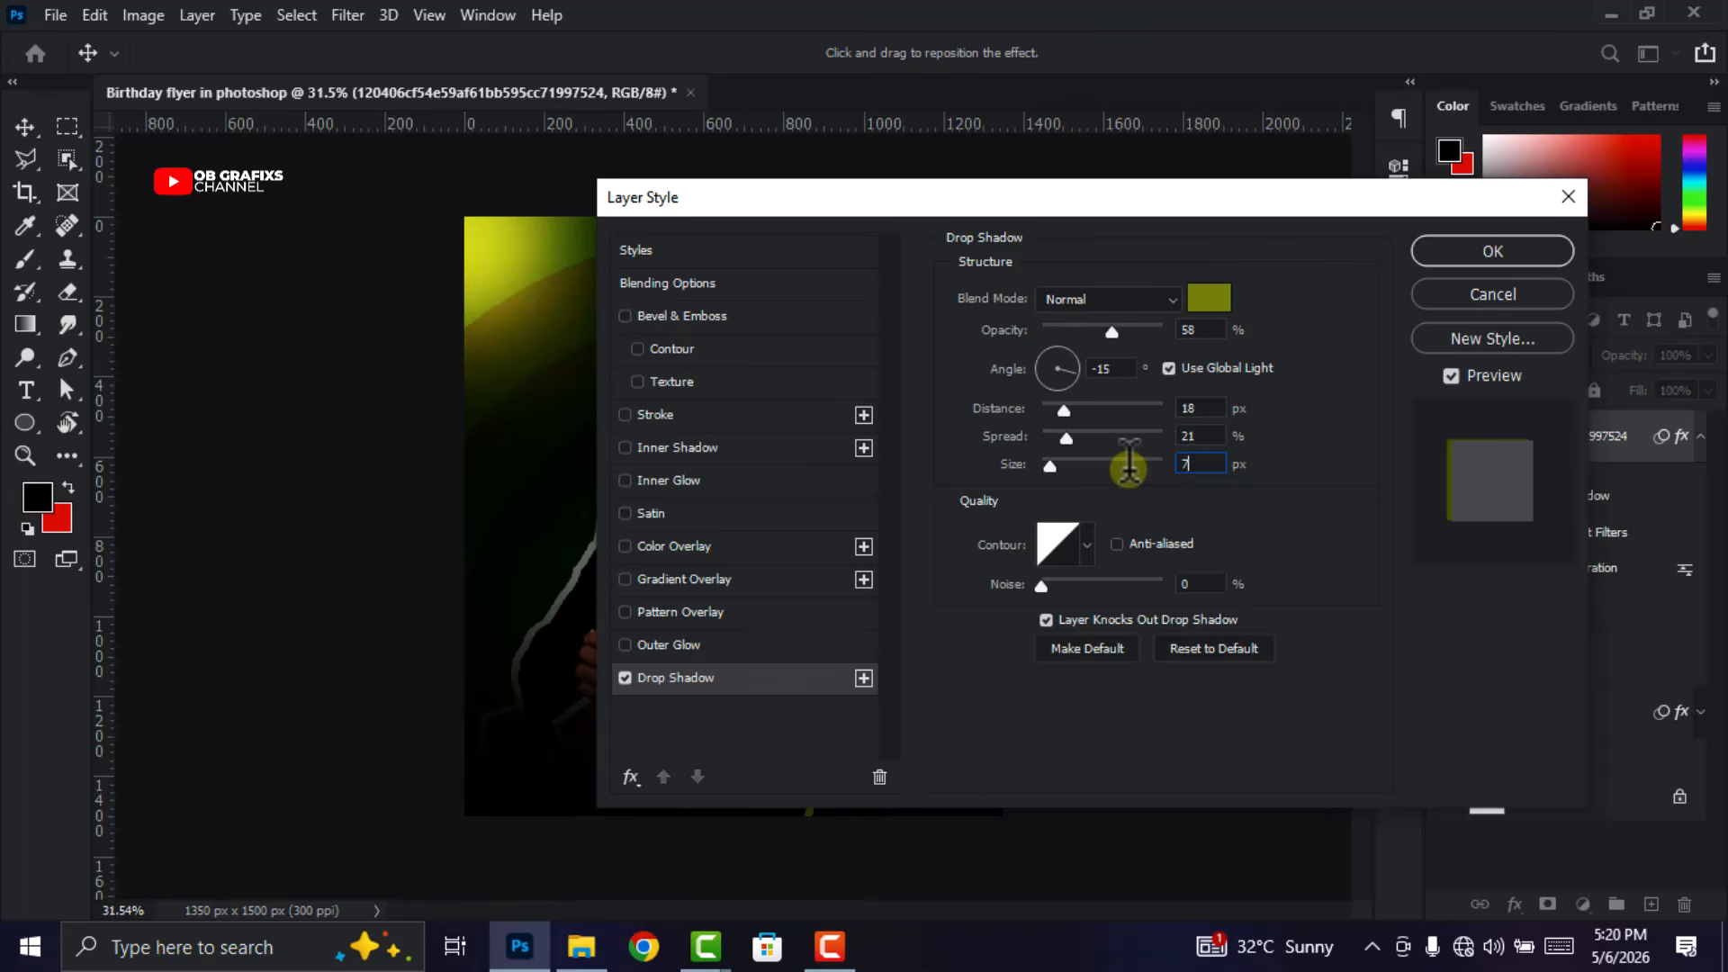
pyautogui.write('7')
pyautogui.click(1087, 548)
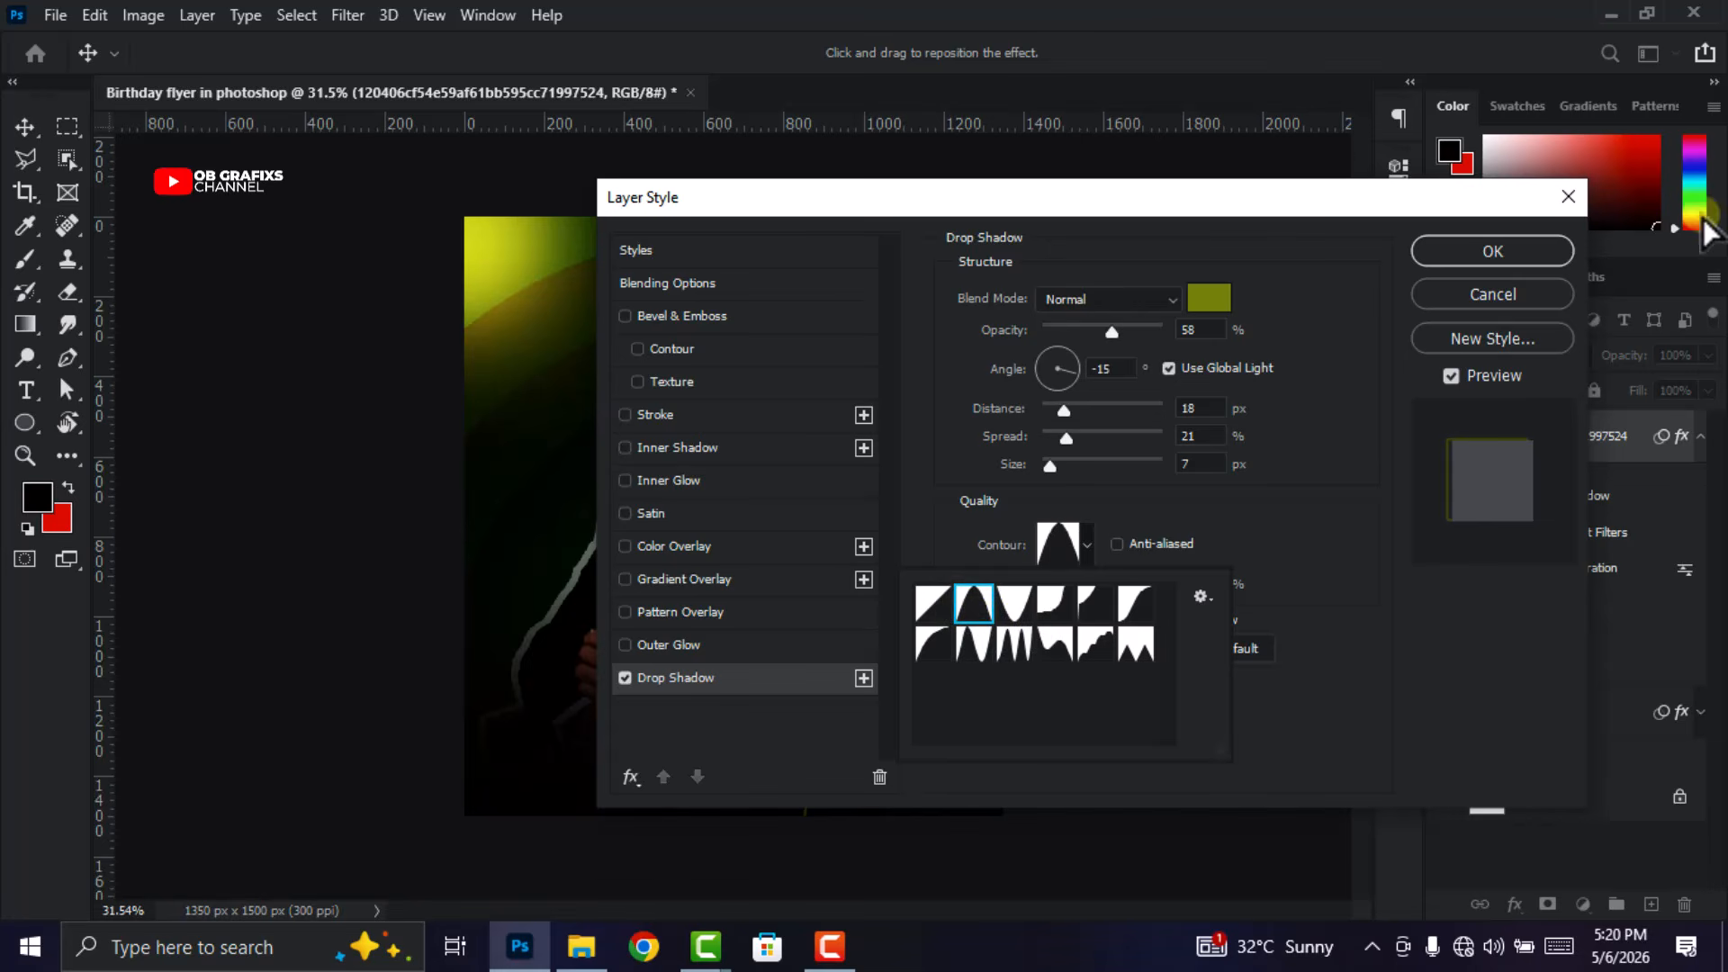
pyautogui.click(1501, 263)
pyautogui.click(1501, 261)
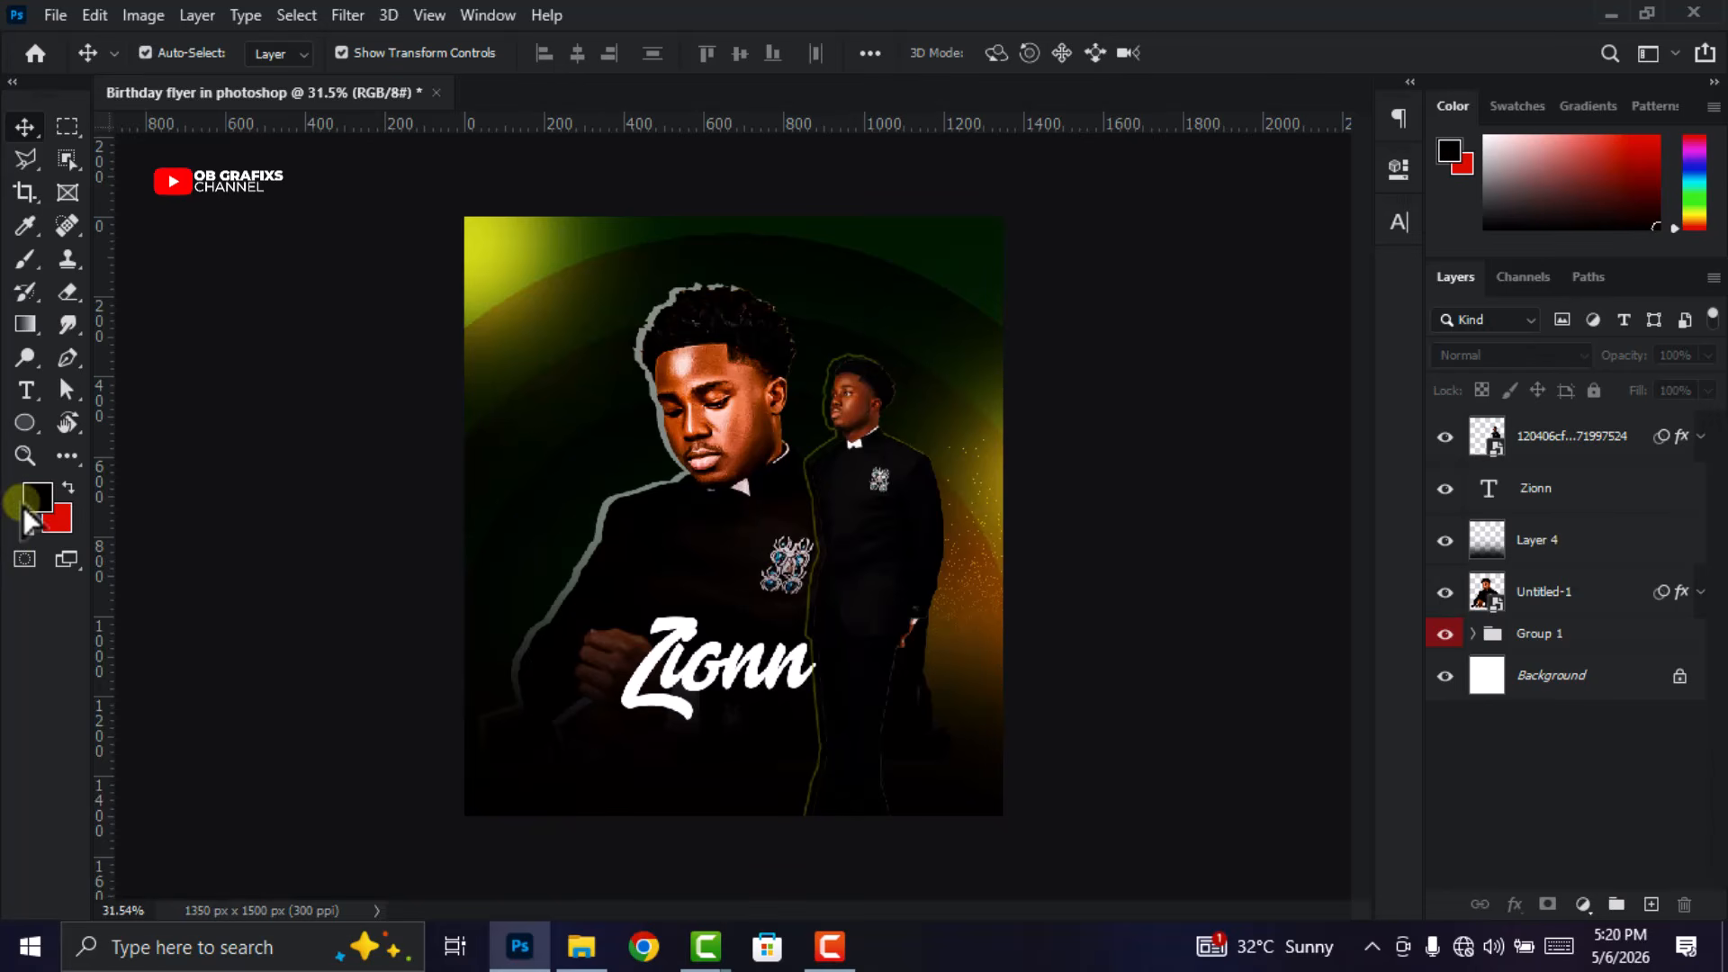
# Draw a black vertical rectangle about 359 × 1583 px over the standing cutout, covering the flyer's full height.
pyautogui.moveTo(25, 423); pyautogui.dragTo(142, 425)
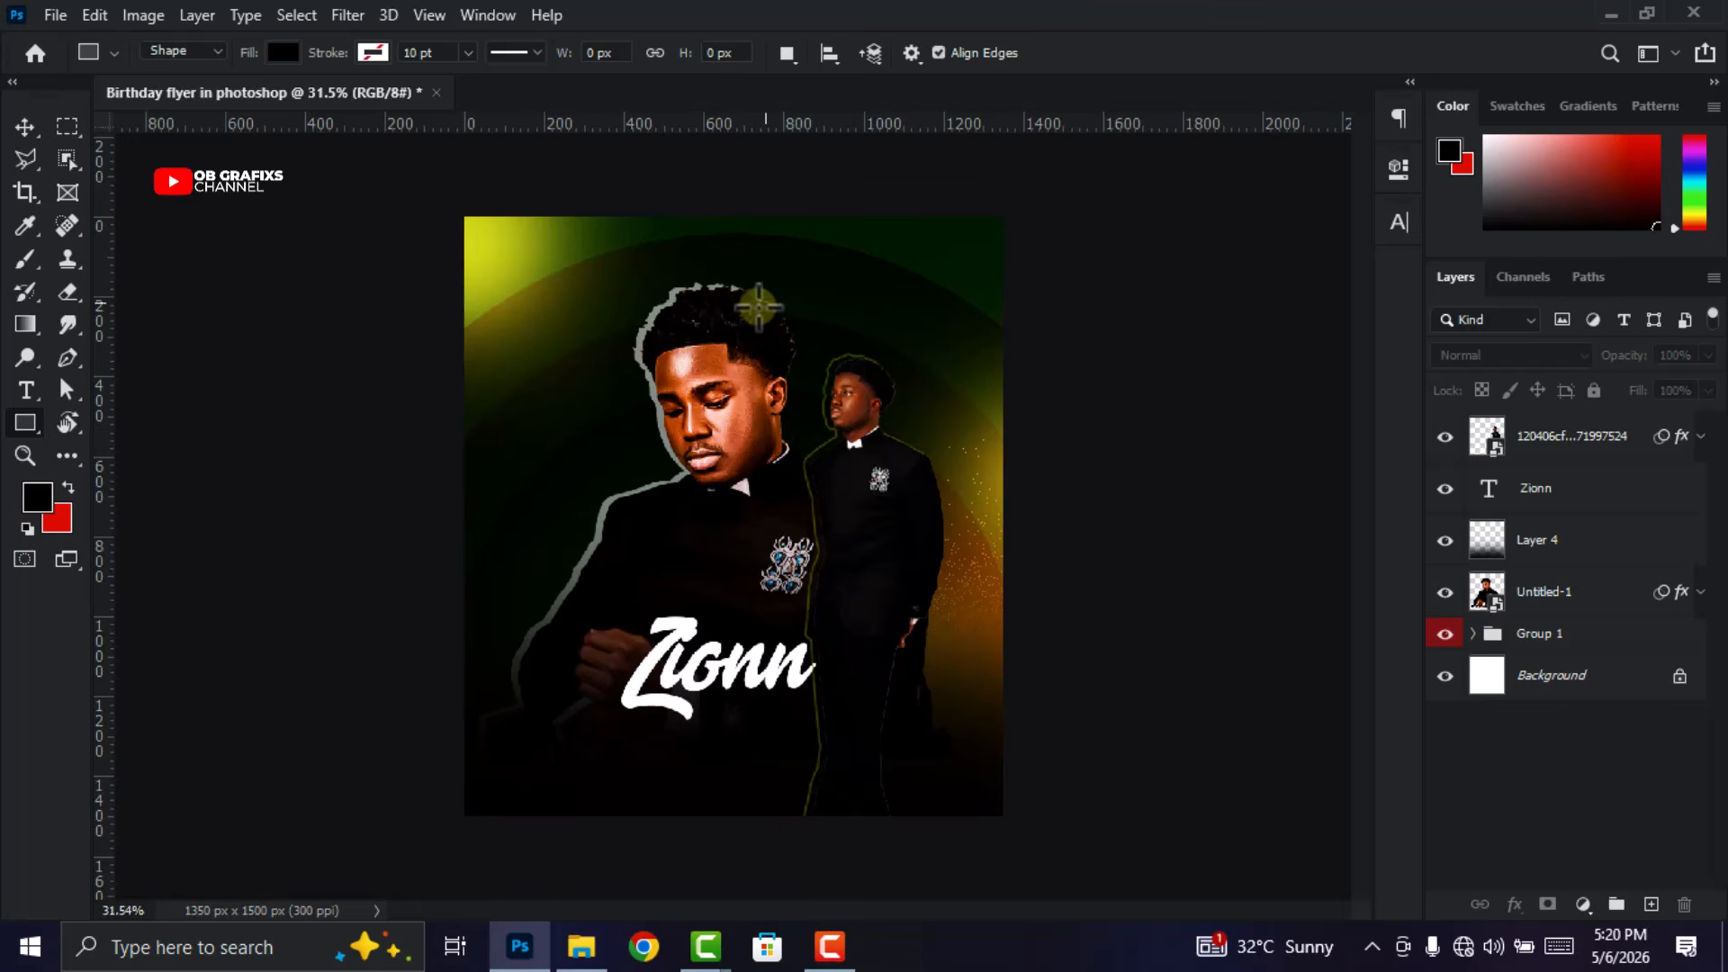
pyautogui.moveTo(807, 207); pyautogui.dragTo(946, 837)
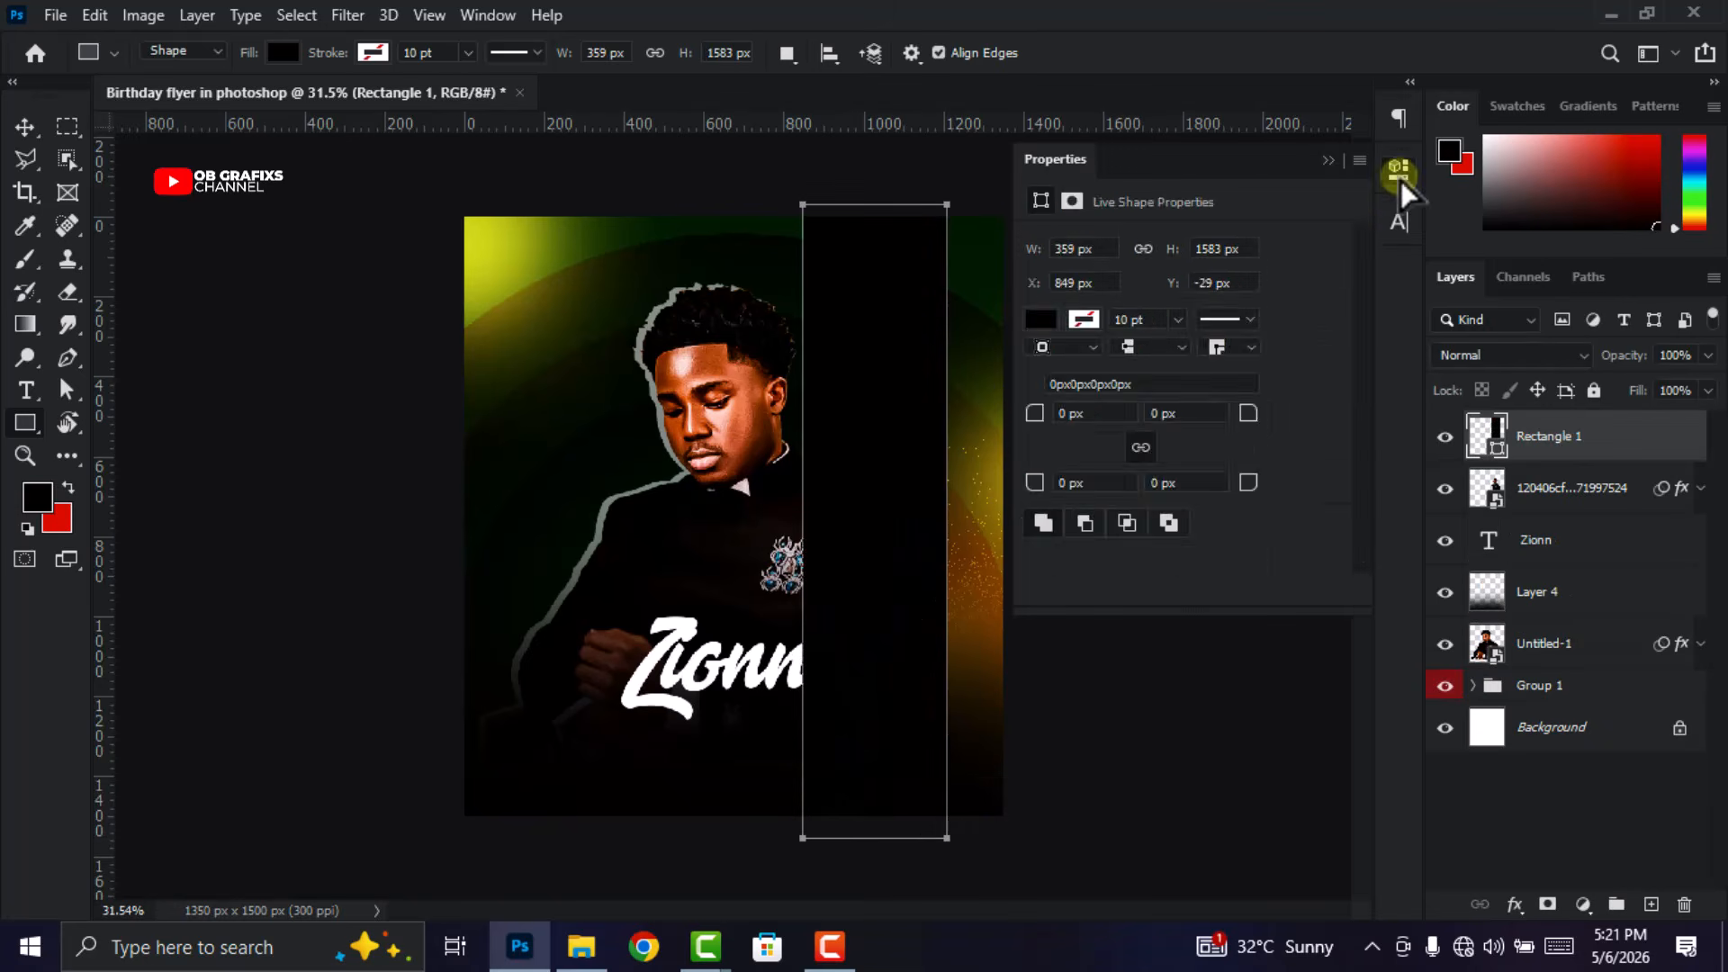
pyautogui.click(1400, 173)
pyautogui.click(24, 127)
pyautogui.moveTo(837, 490)
pyautogui.mouseDown()
pyautogui.moveTo(810, 495)
pyautogui.moveTo(841, 494)
pyautogui.mouseUp()
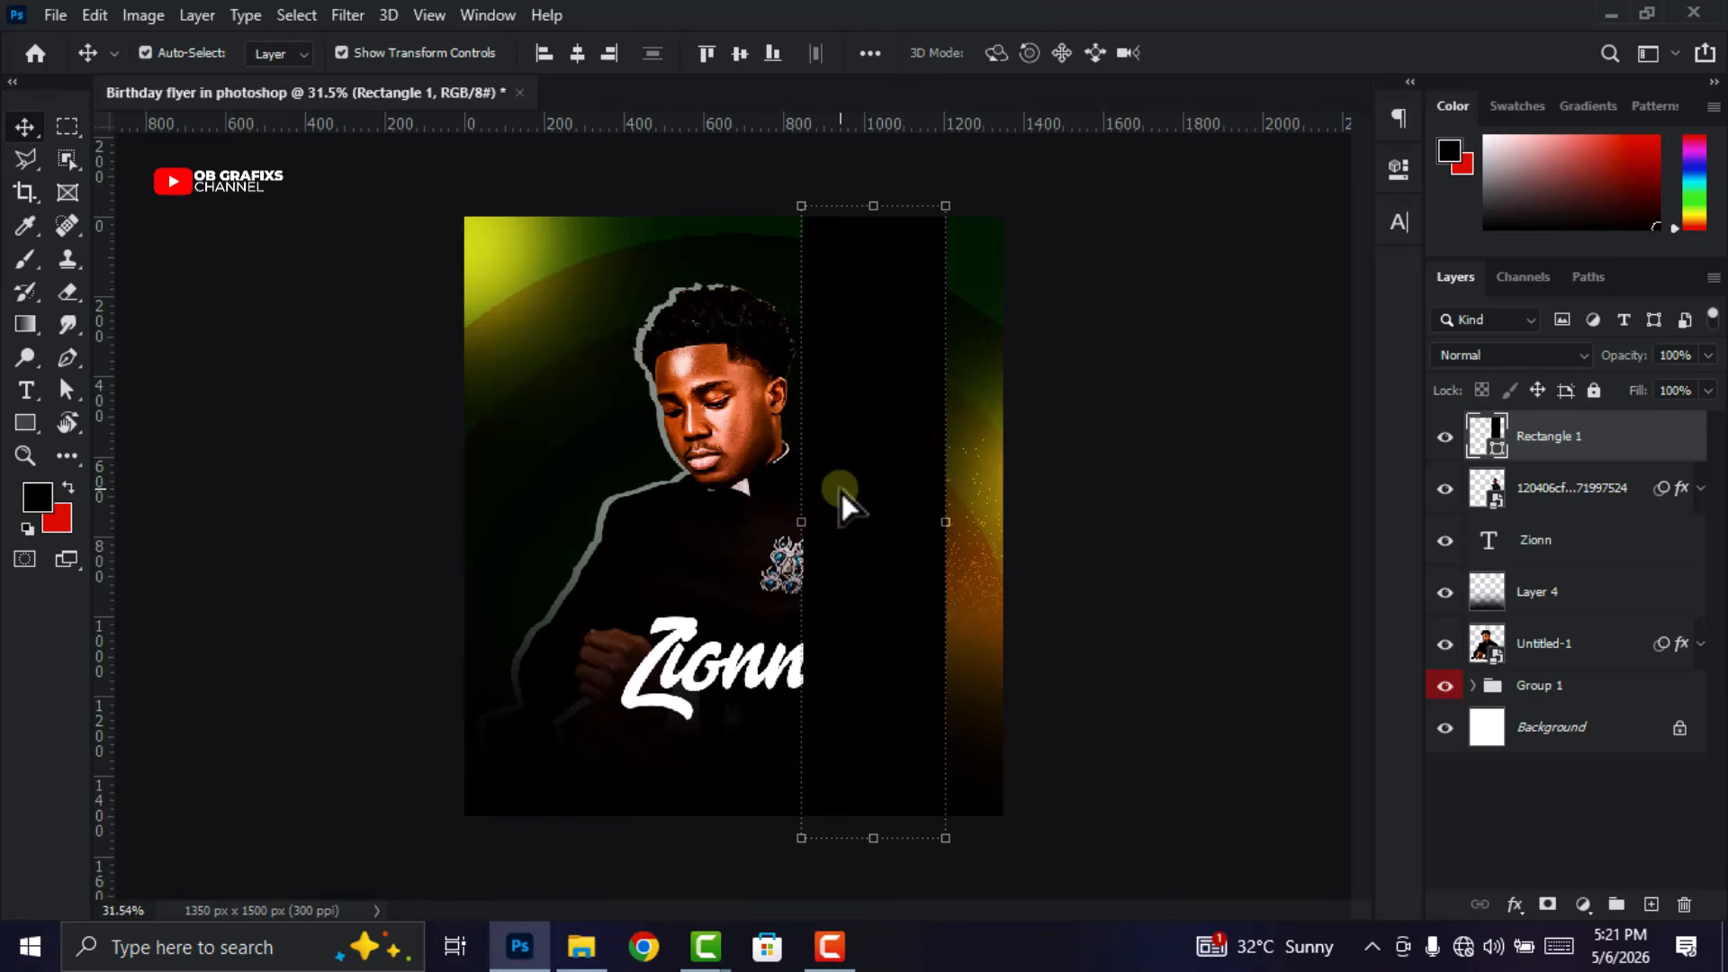
# Set the black rectangle's blend mode to Soft Light and lower its opacity to 80%.
pyautogui.click(1501, 360)
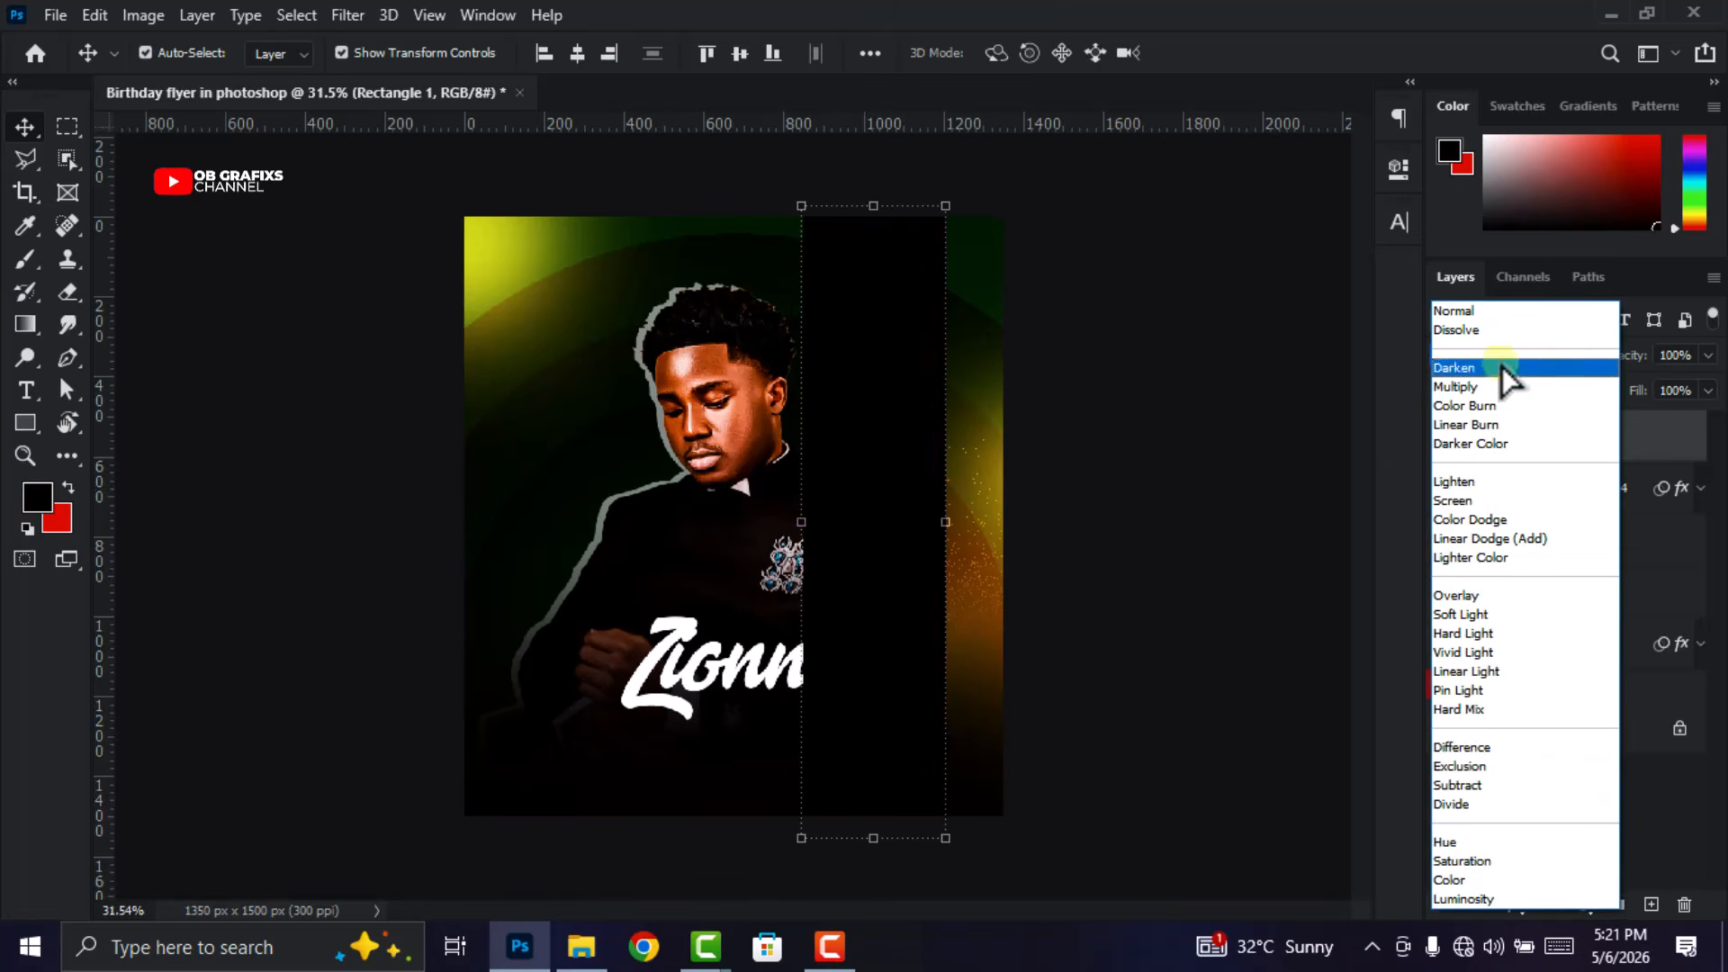
pyautogui.click(1485, 616)
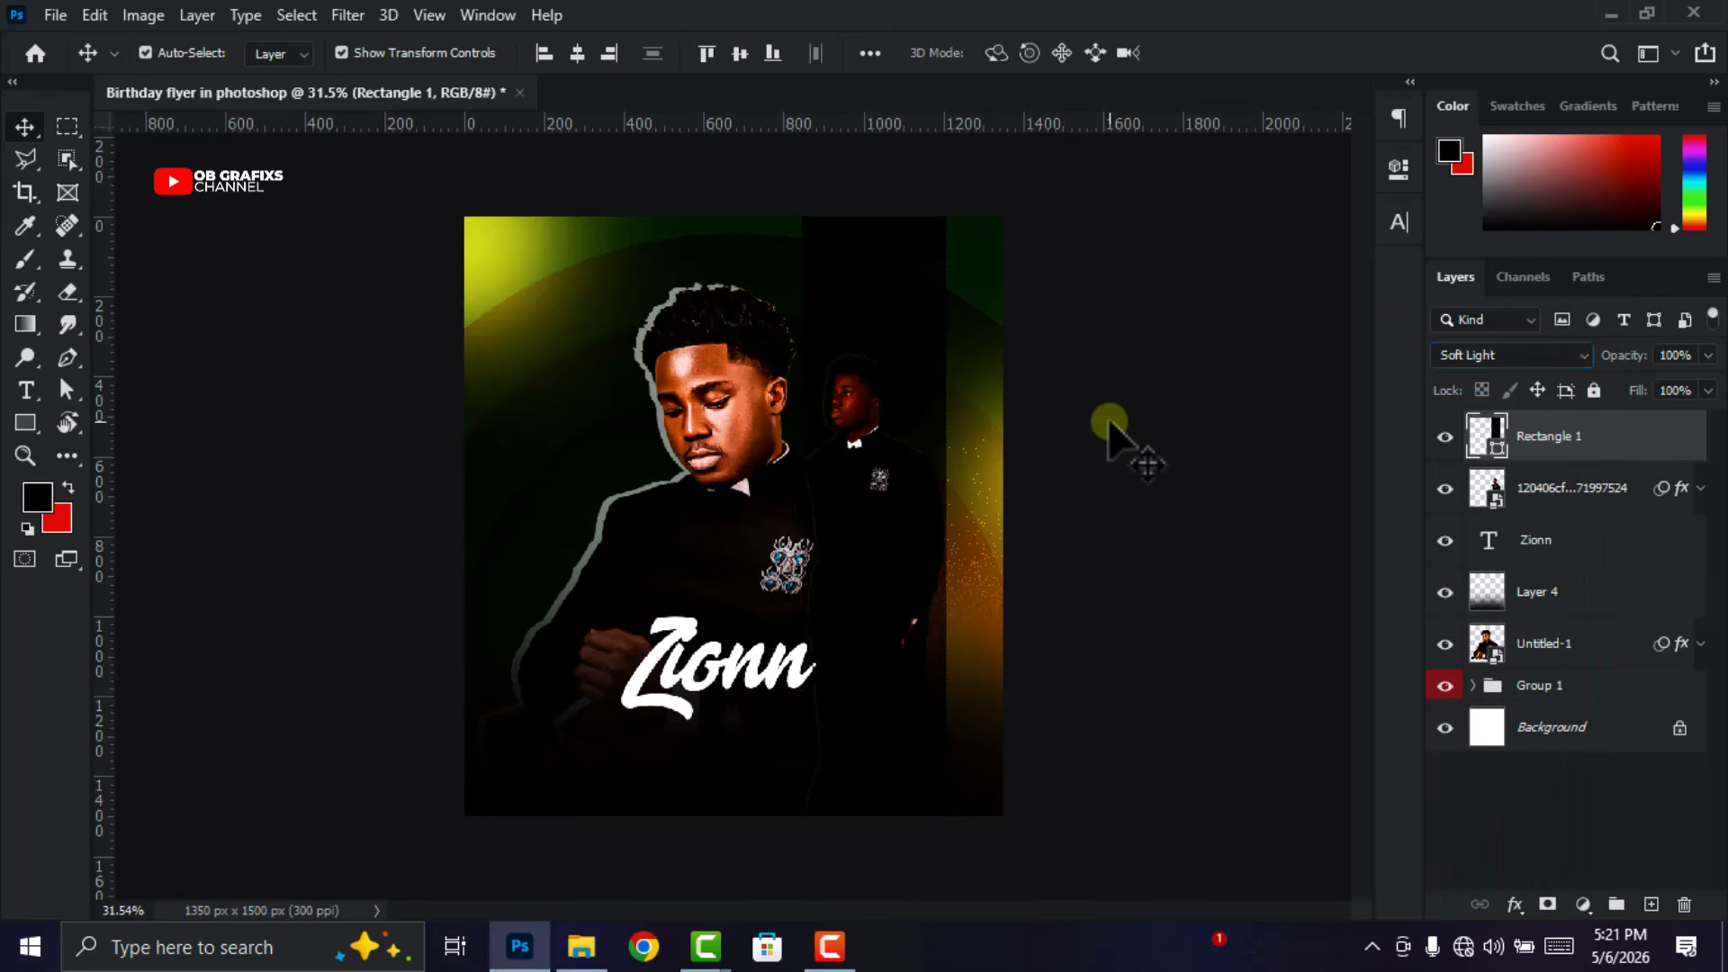
pyautogui.click(1109, 433)
pyautogui.scroll(-2, 1053, 464)
pyautogui.scroll(2, 864, 513)
pyautogui.scroll(1, 509, 491)
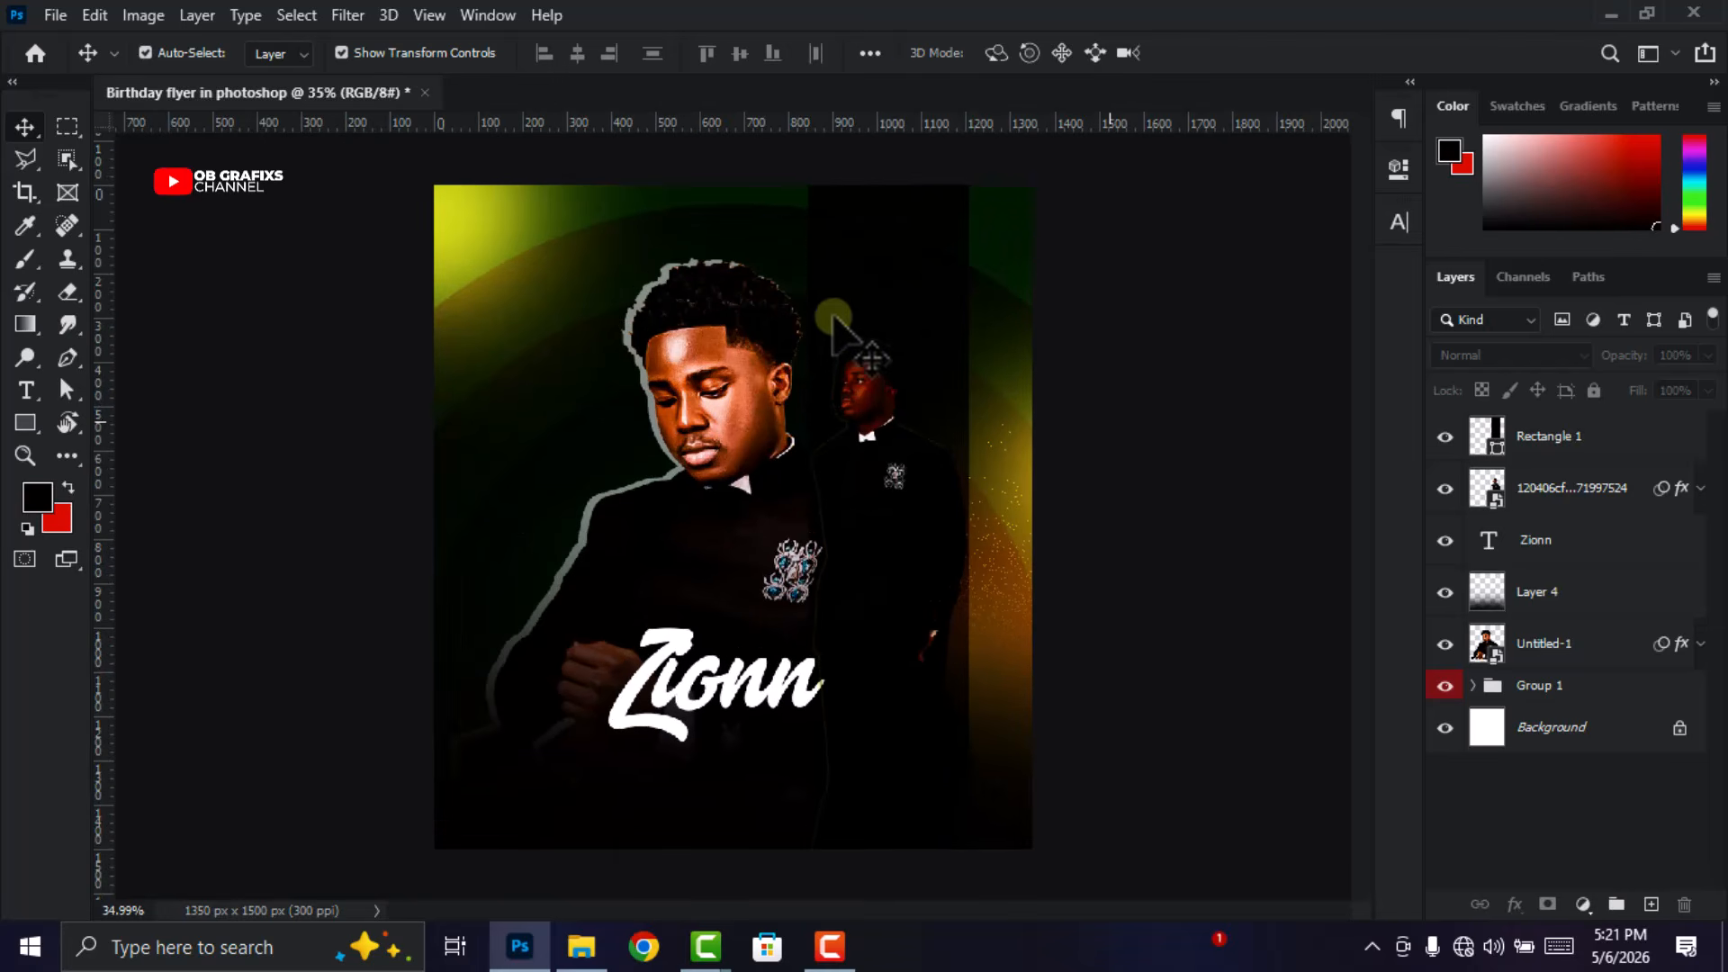
pyautogui.click(894, 281)
pyautogui.moveTo(1637, 355); pyautogui.dragTo(1627, 370)
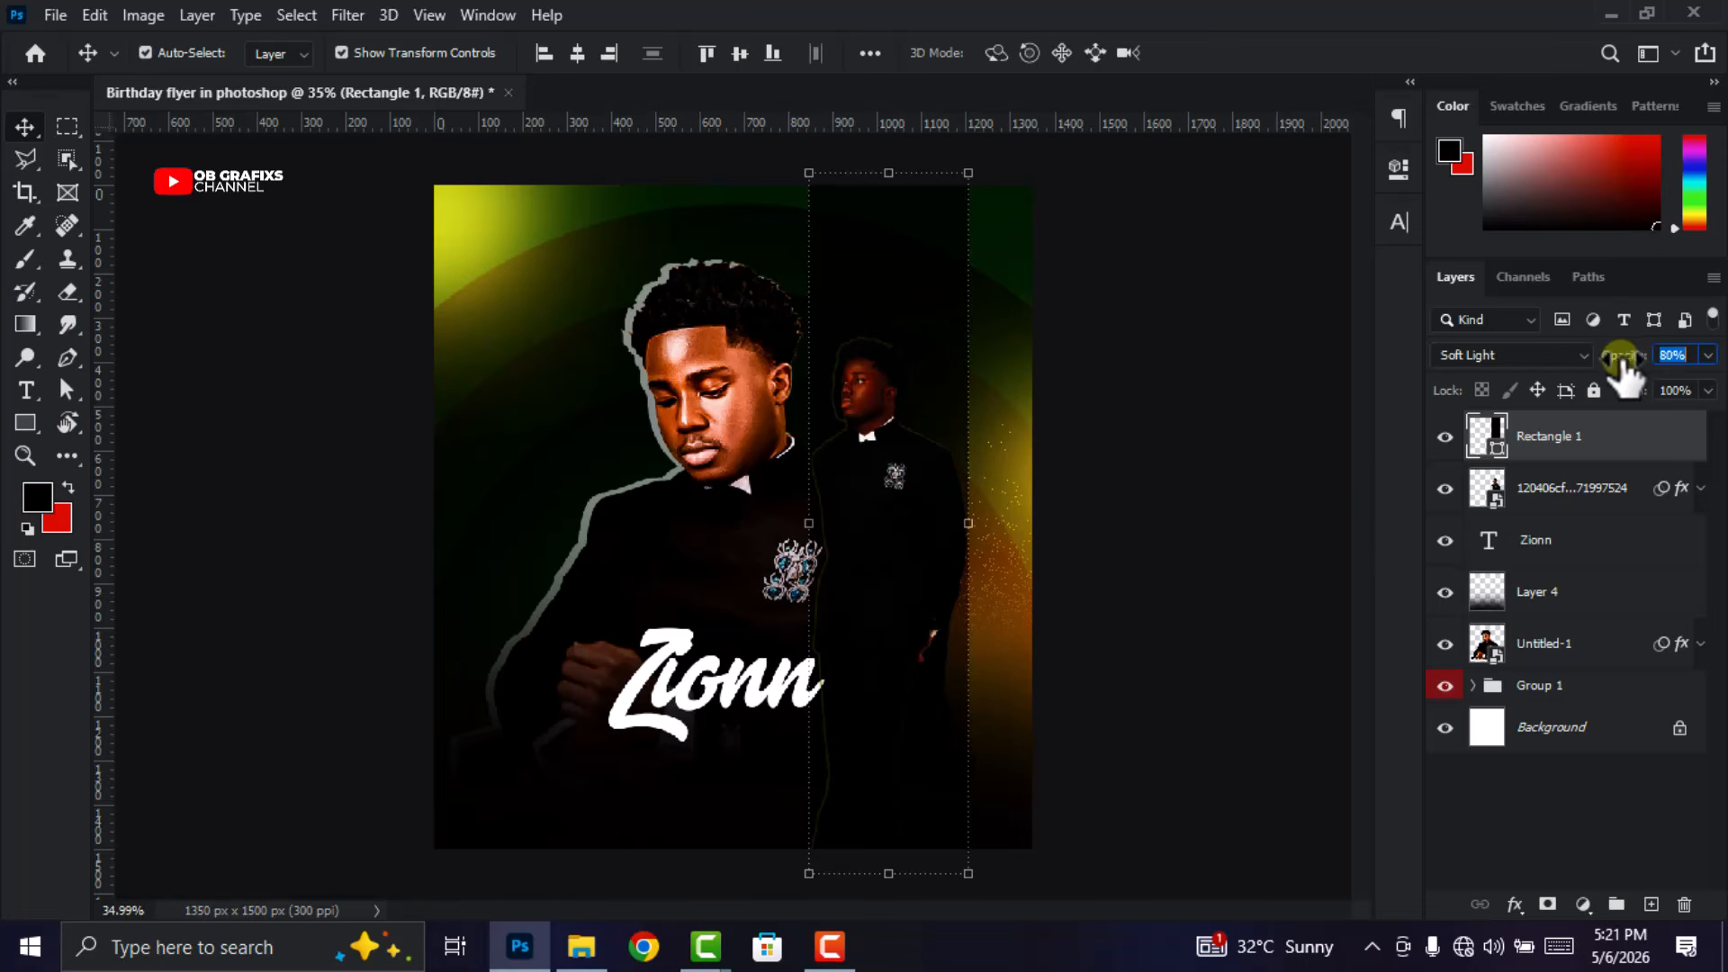
pyautogui.click(1142, 570)
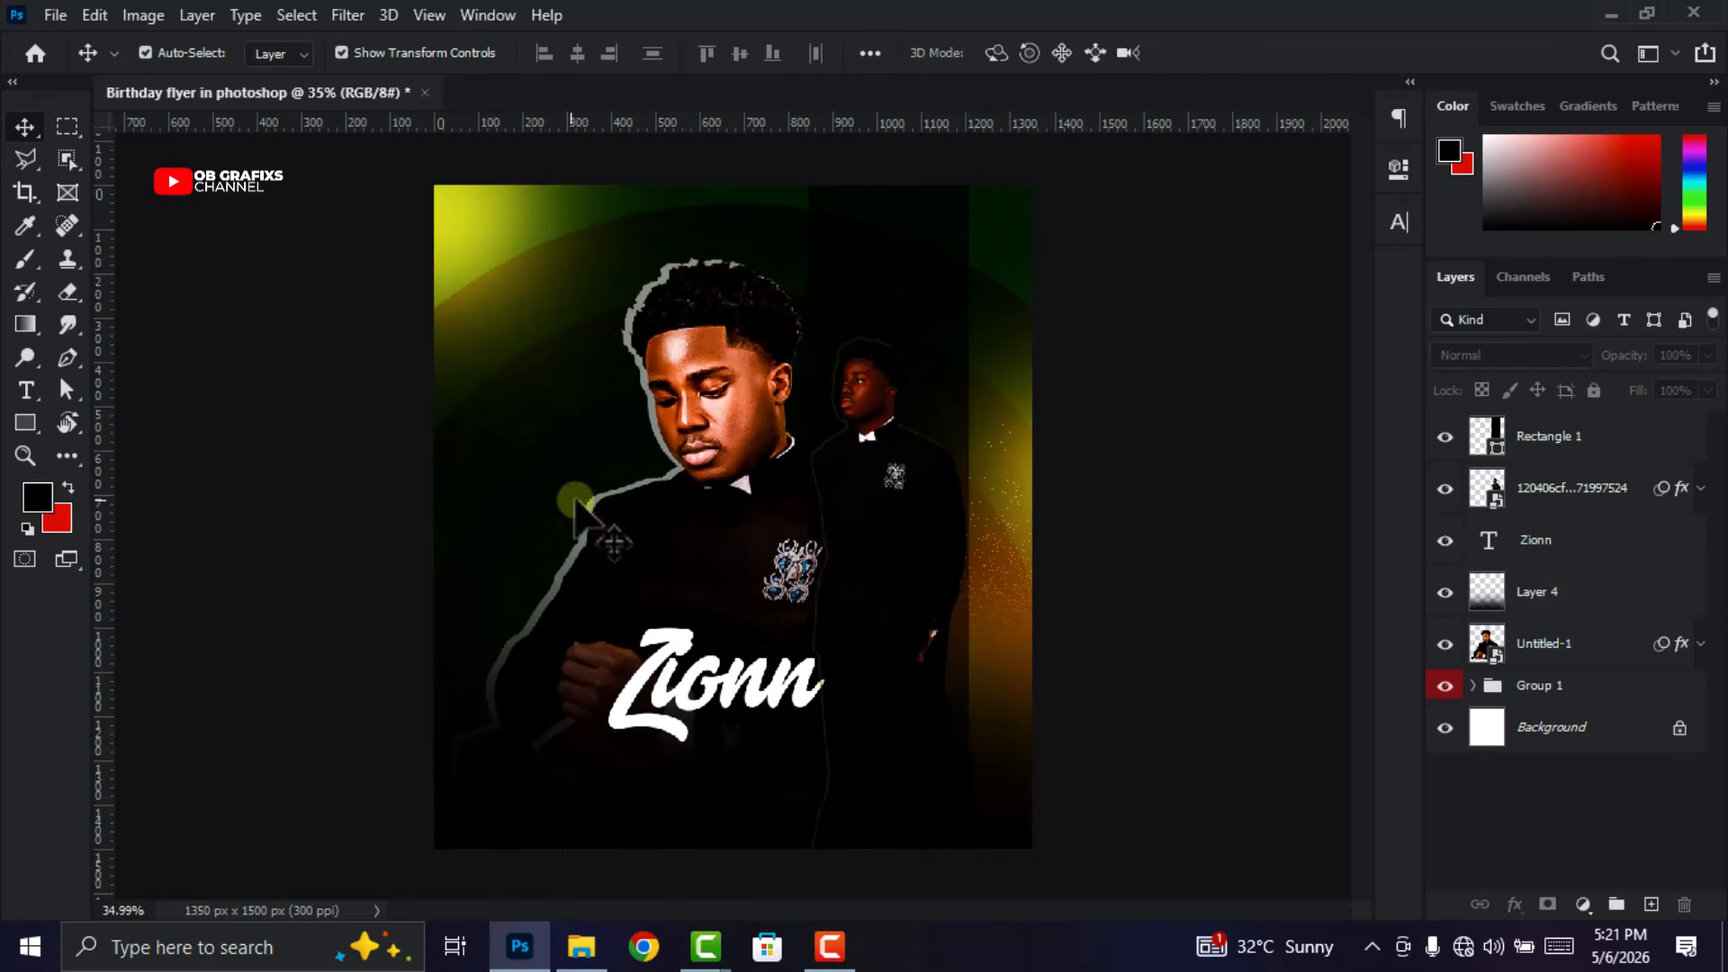
# Add the three-line text "God bless your new age!!!" at 14 pt in the empty area beside the main portrait's head.
pyautogui.click(25, 390)
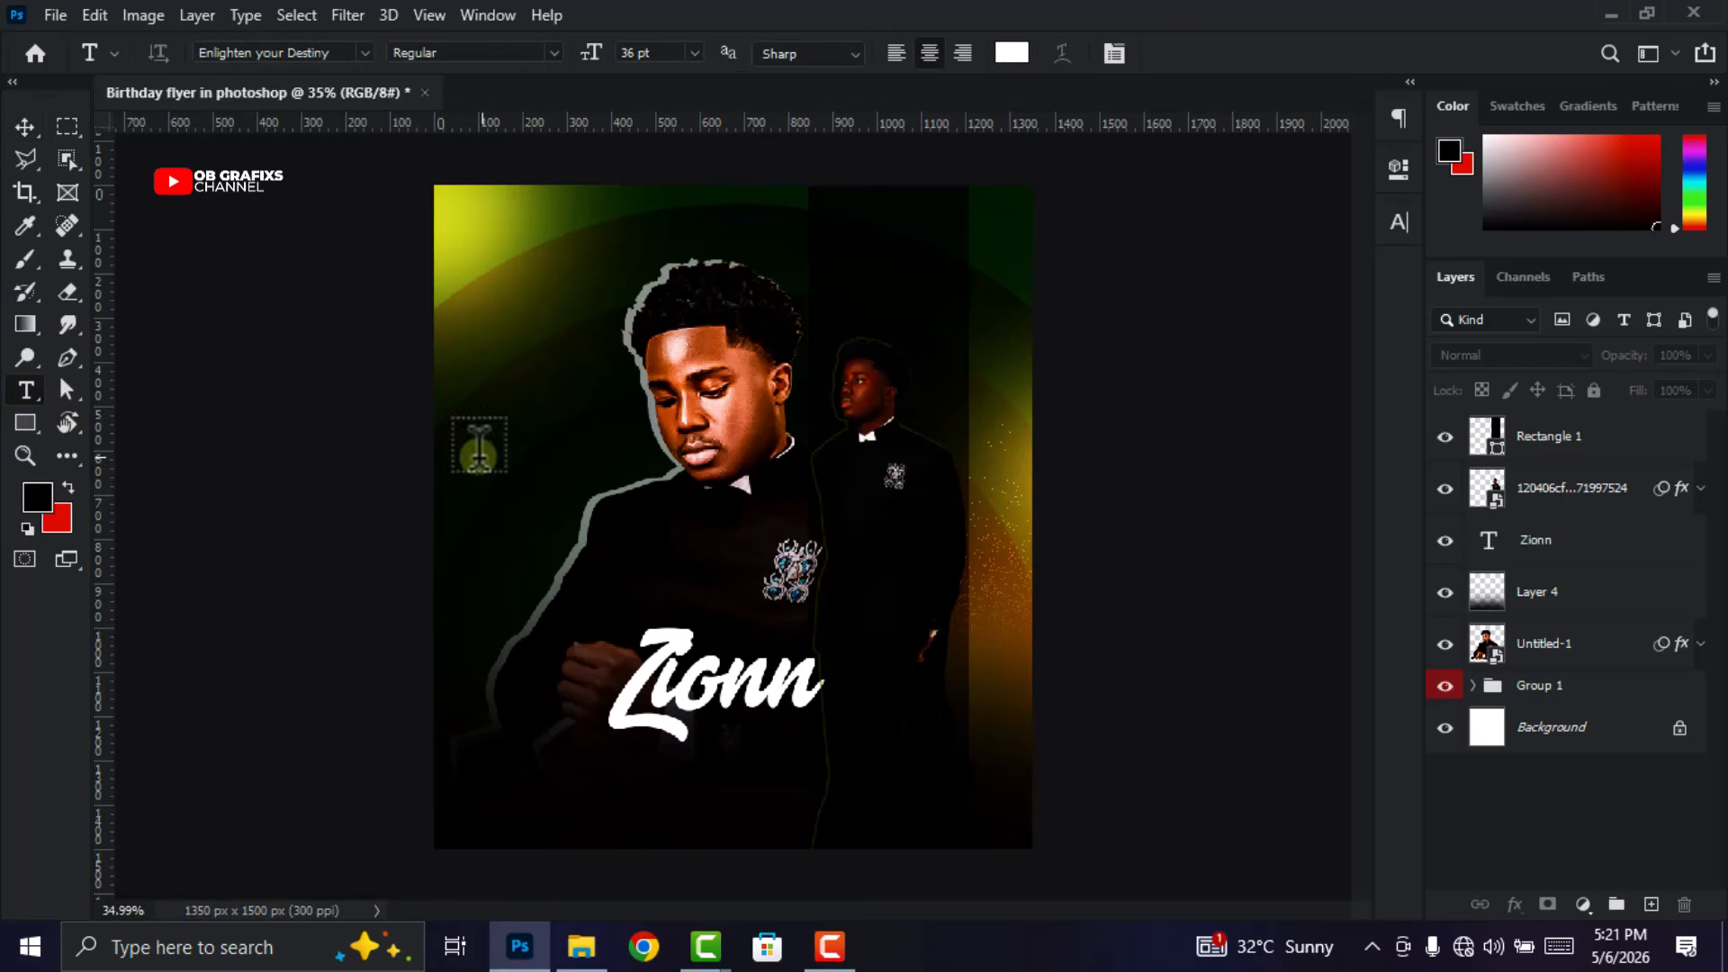
pyautogui.click(518, 371)
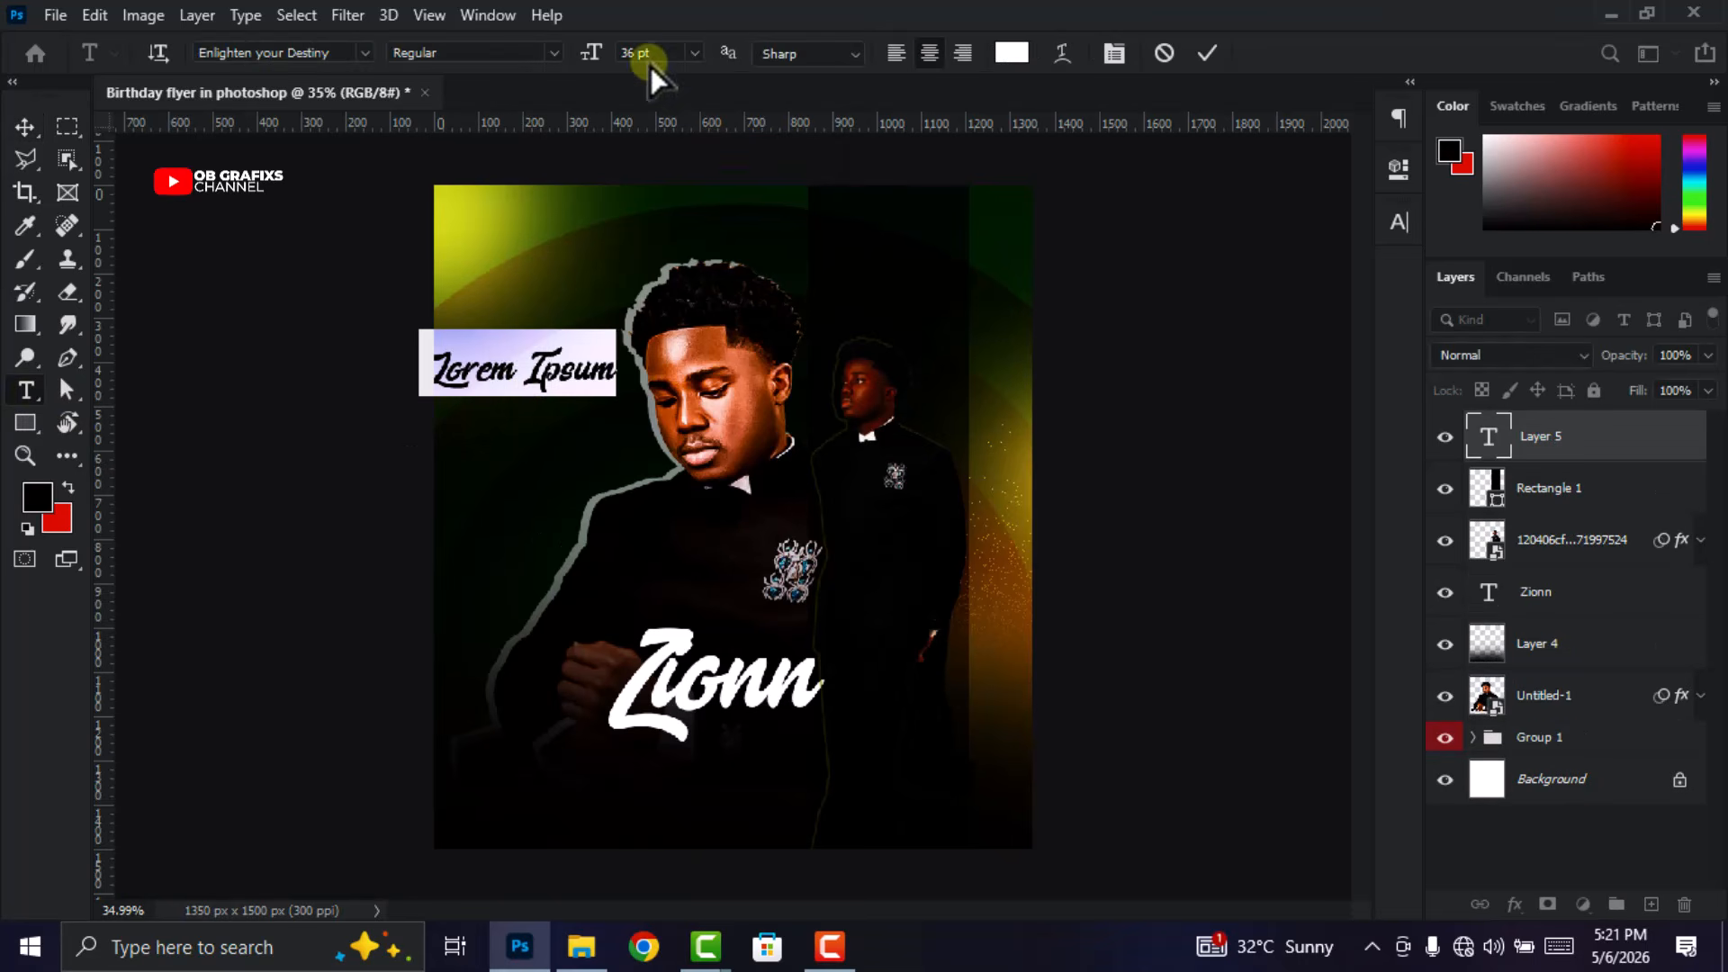
pyautogui.click(691, 54)
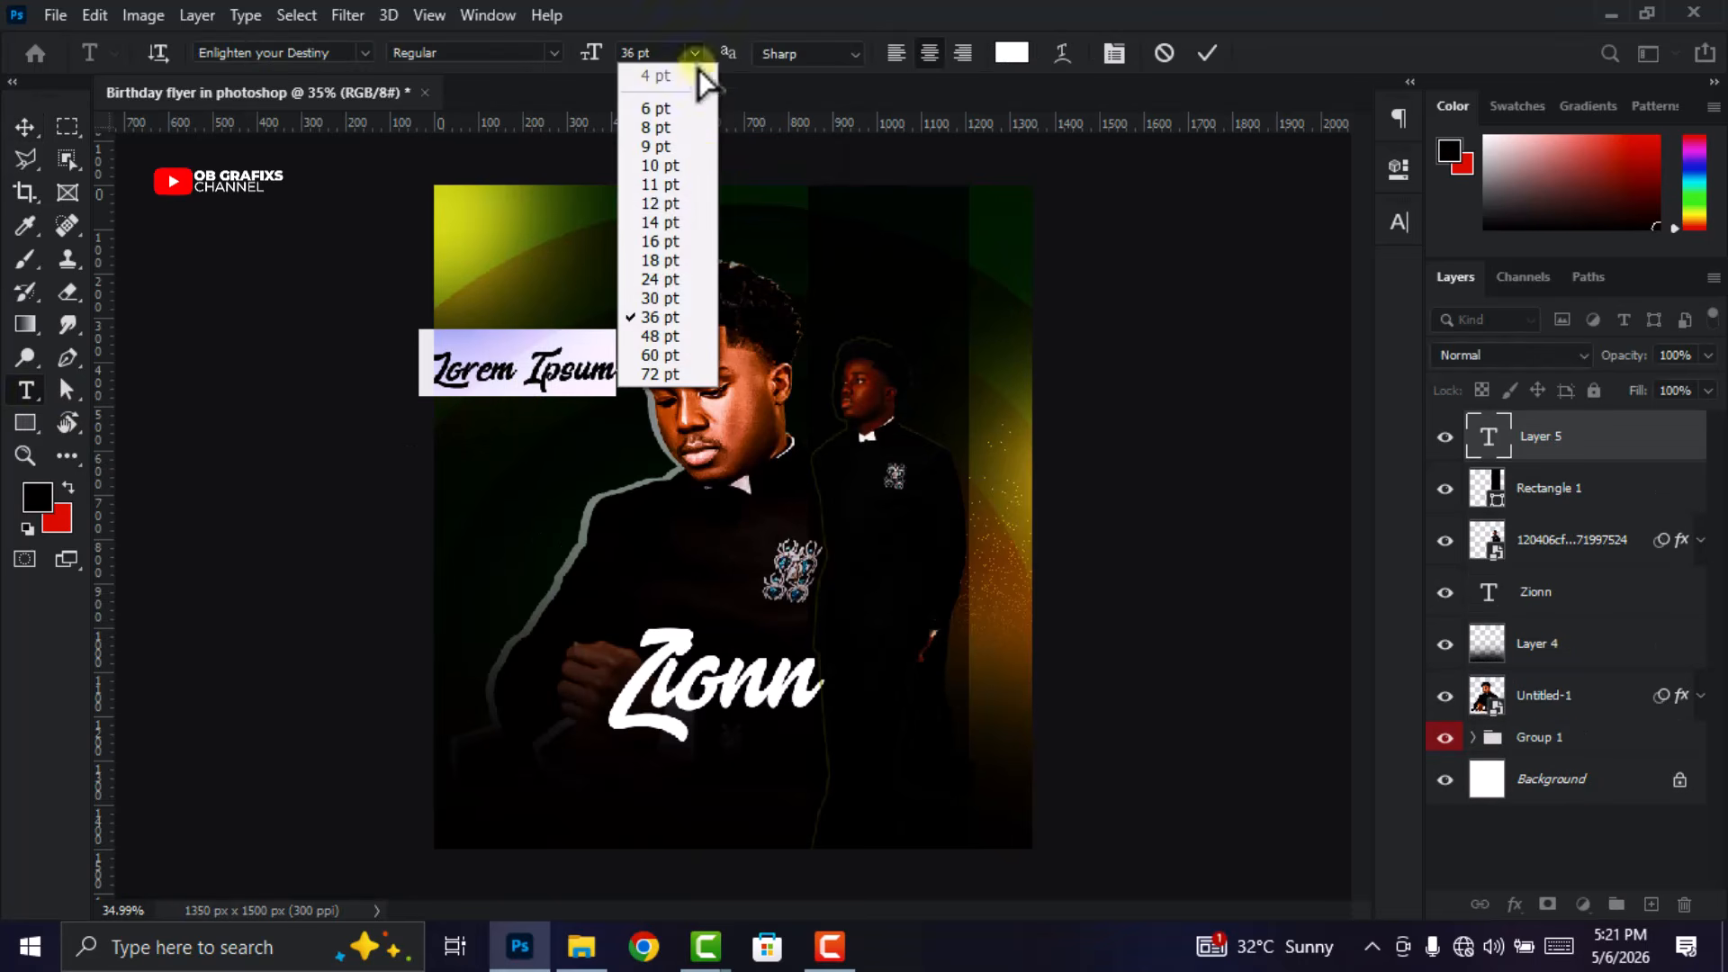
pyautogui.click(678, 222)
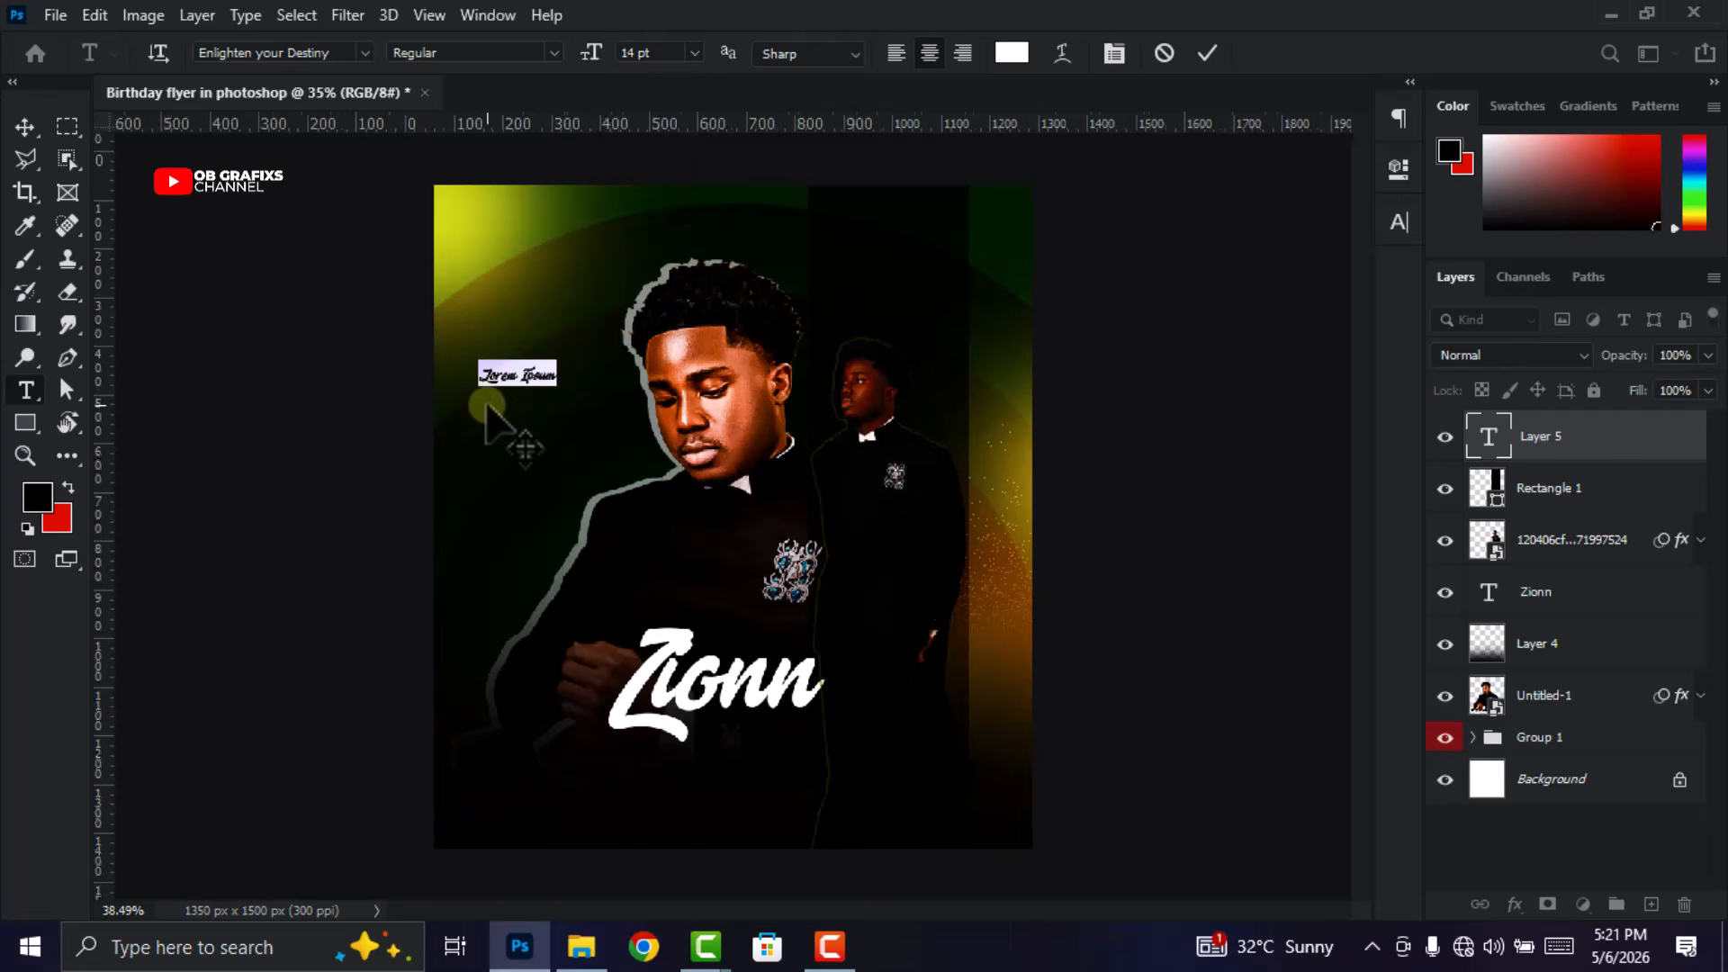
pyautogui.scroll(3, 487, 406)
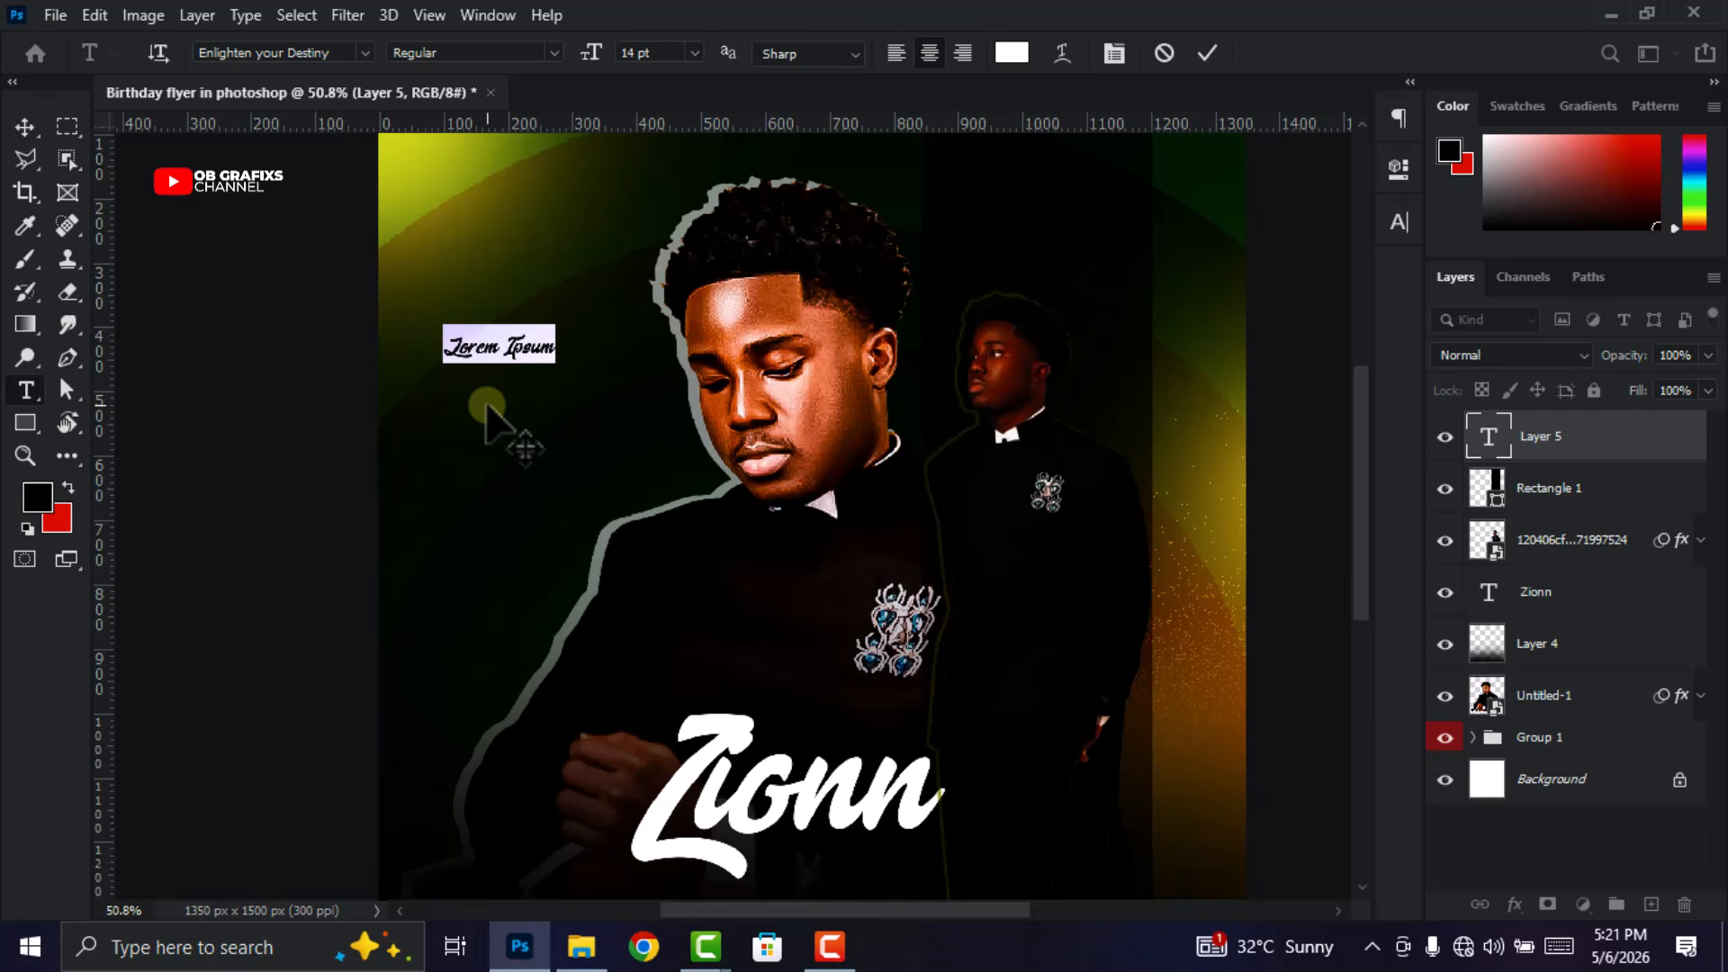
pyautogui.write('@')
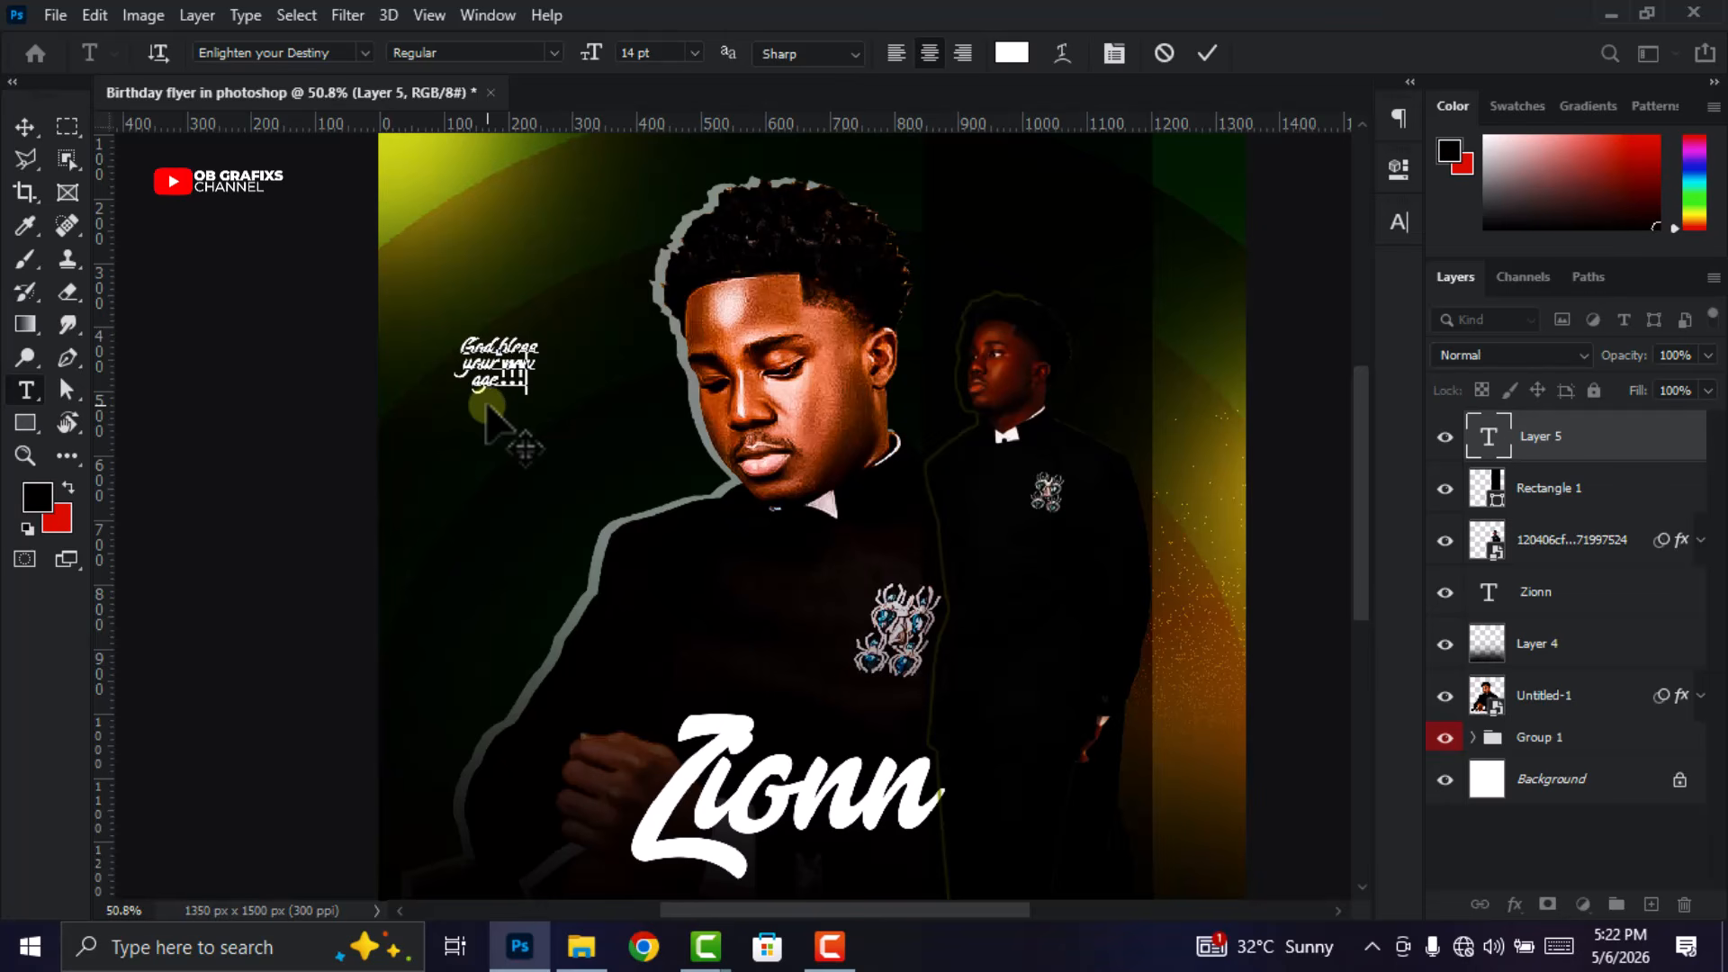
pyautogui.click(1212, 56)
# Format the greeting text in University Roman LET at 12 pt with 9 pt leading and faux bold.
pyautogui.doubleClick(1491, 439)
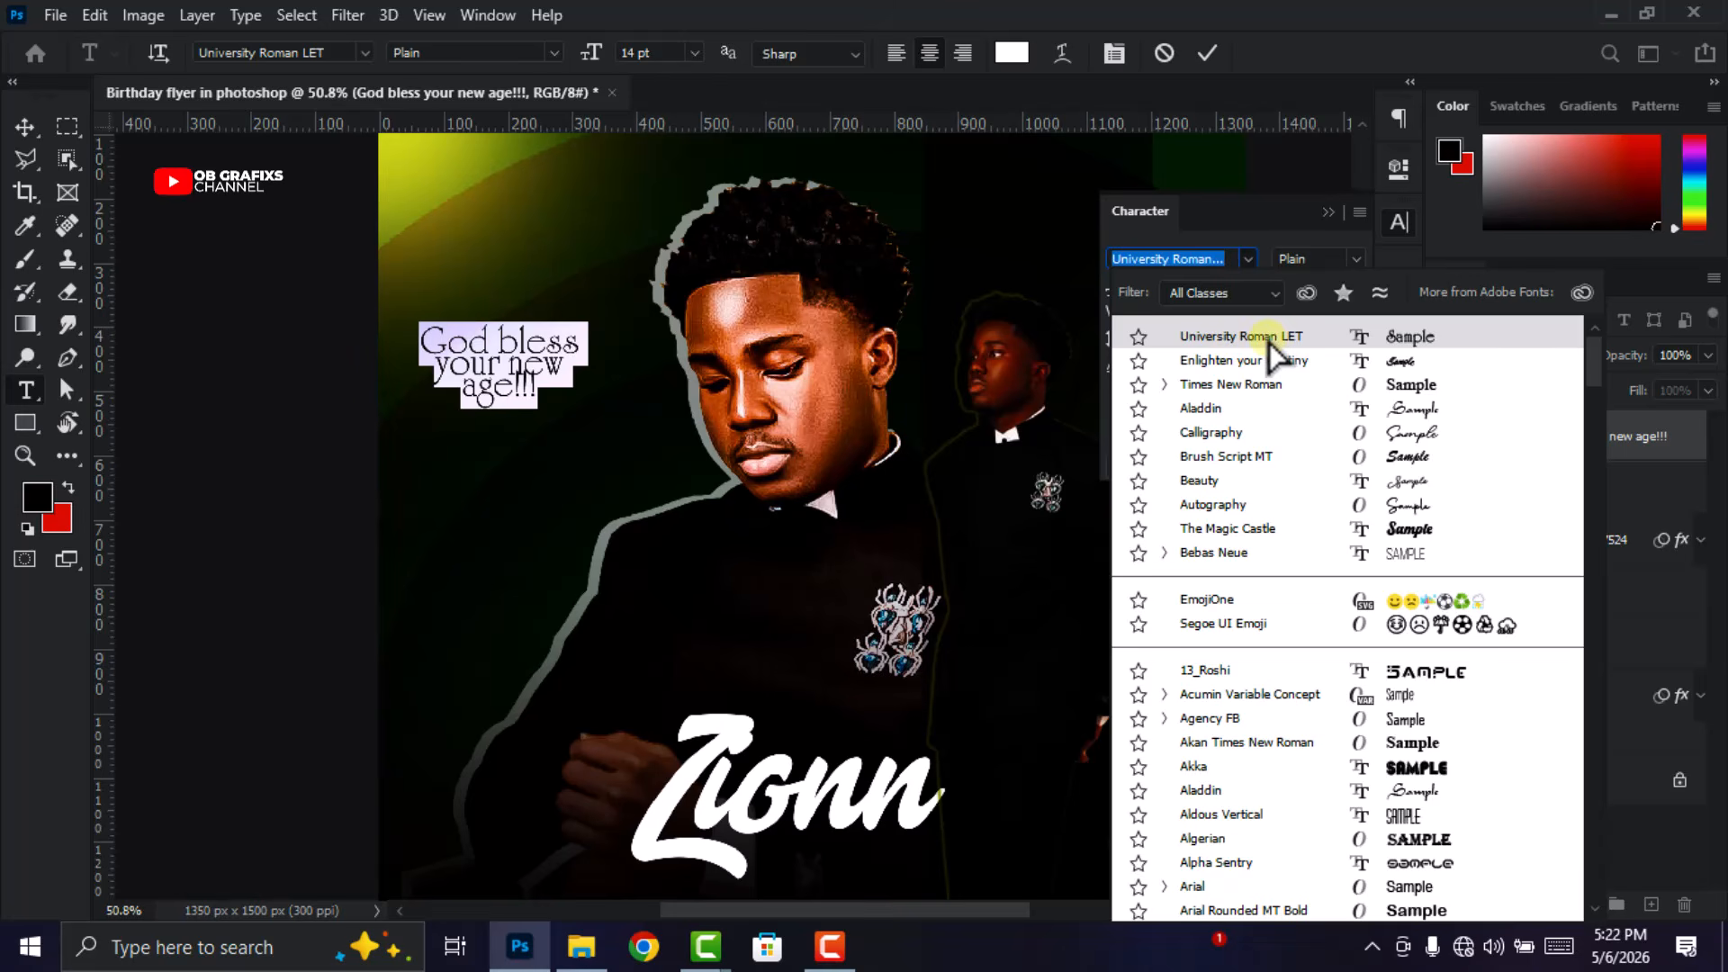
pyautogui.click(1265, 337)
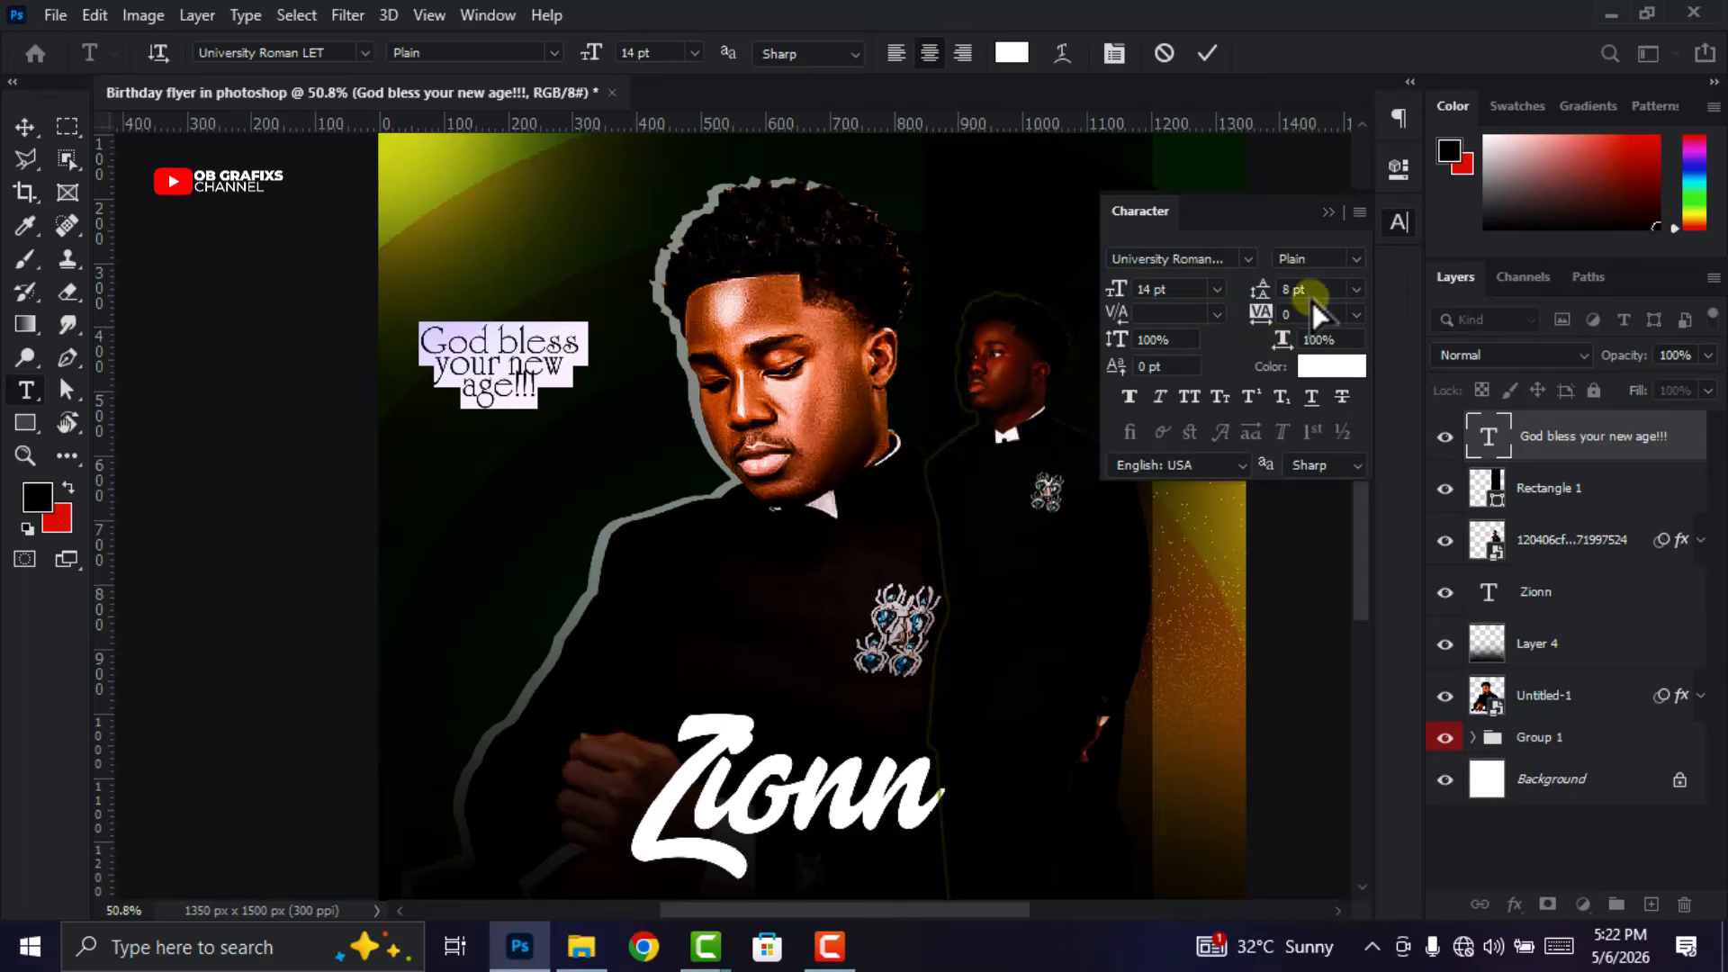
pyautogui.click(1274, 291)
pyautogui.press('Up')
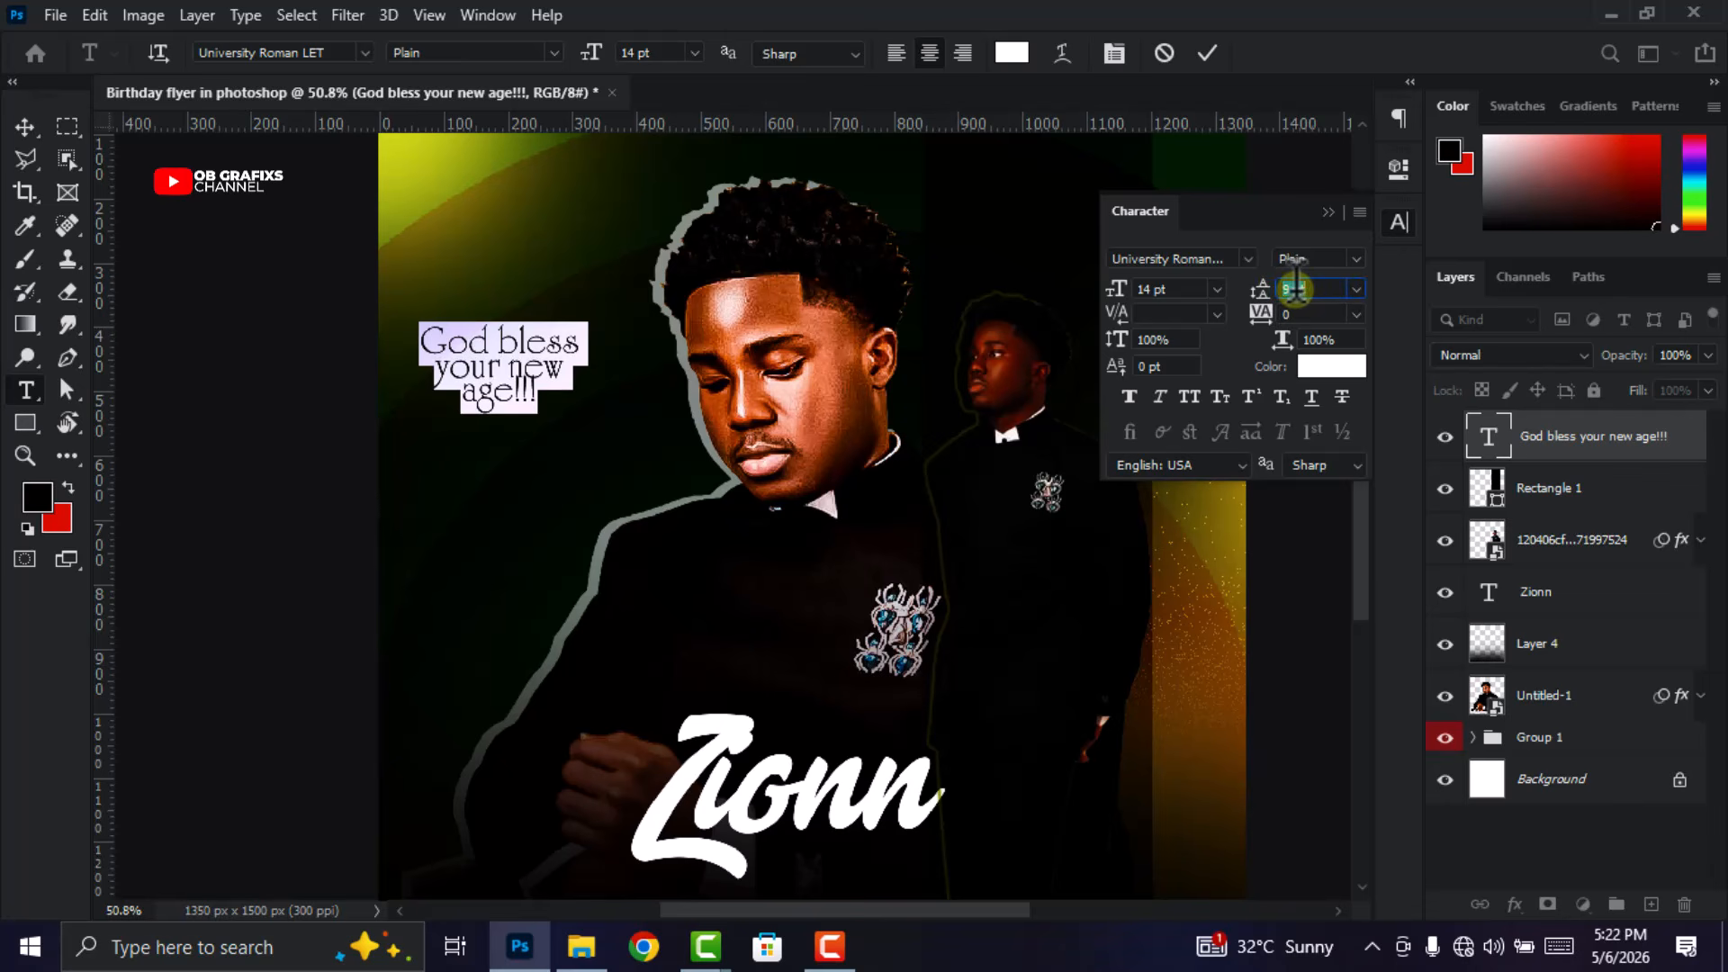
pyautogui.click(1157, 288)
pyautogui.press('Down')
pyautogui.press('Down')
pyautogui.press('Down')
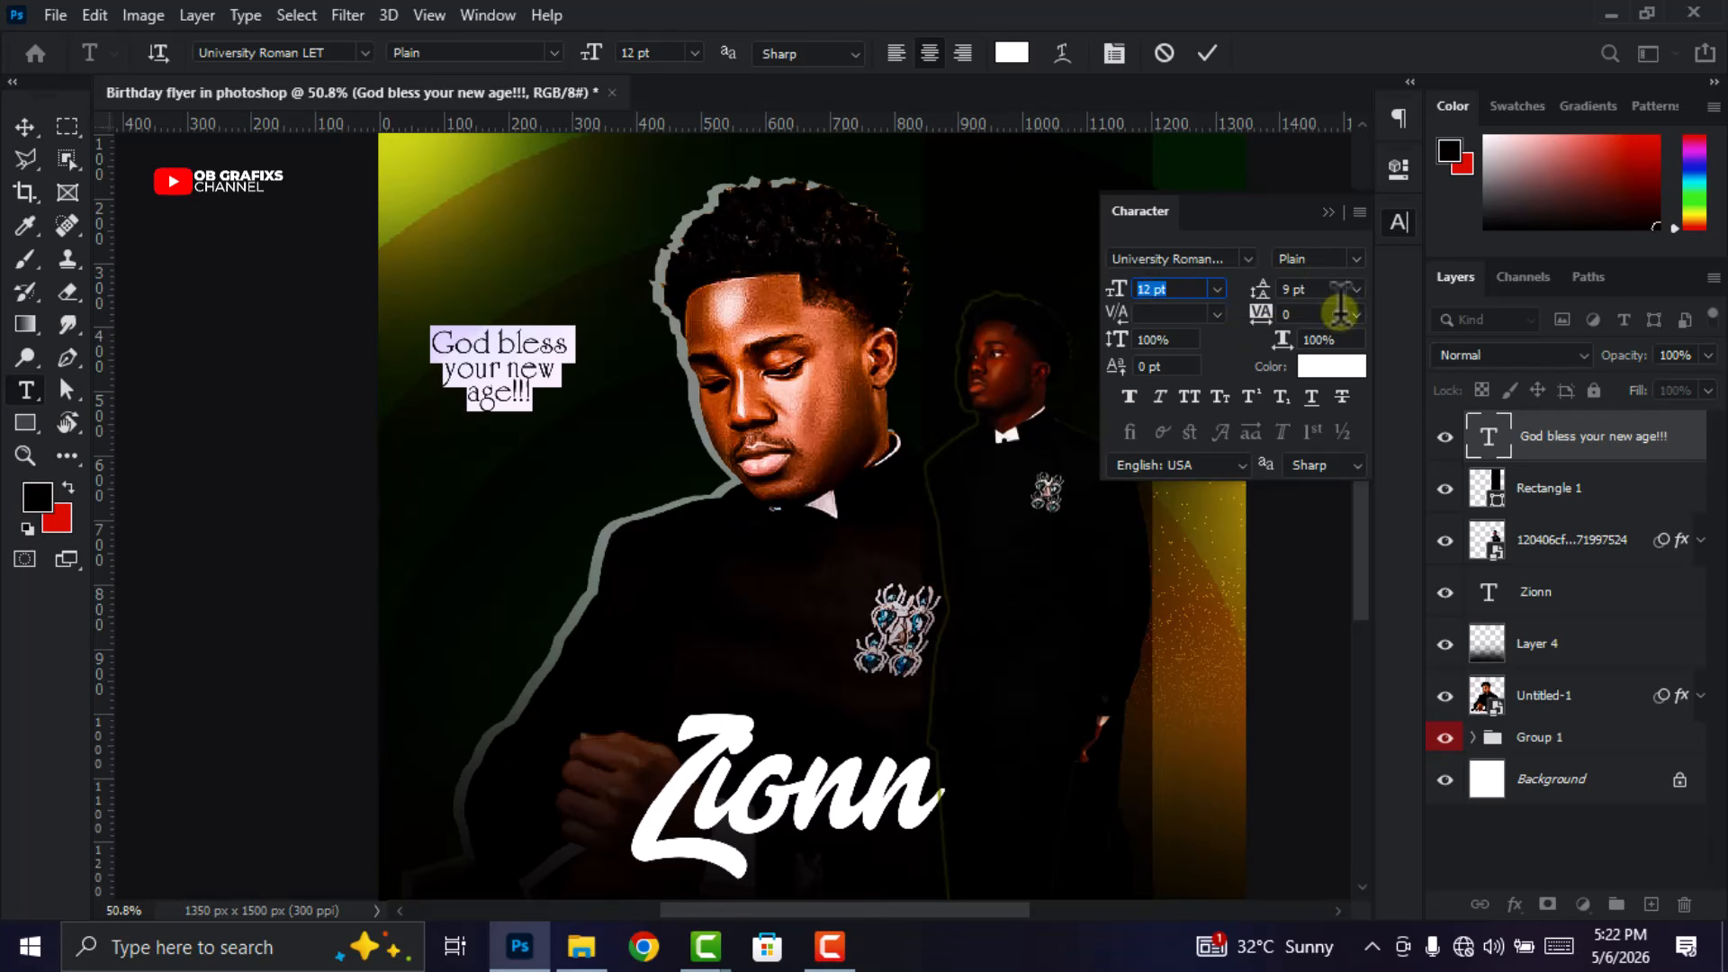
pyautogui.click(1131, 397)
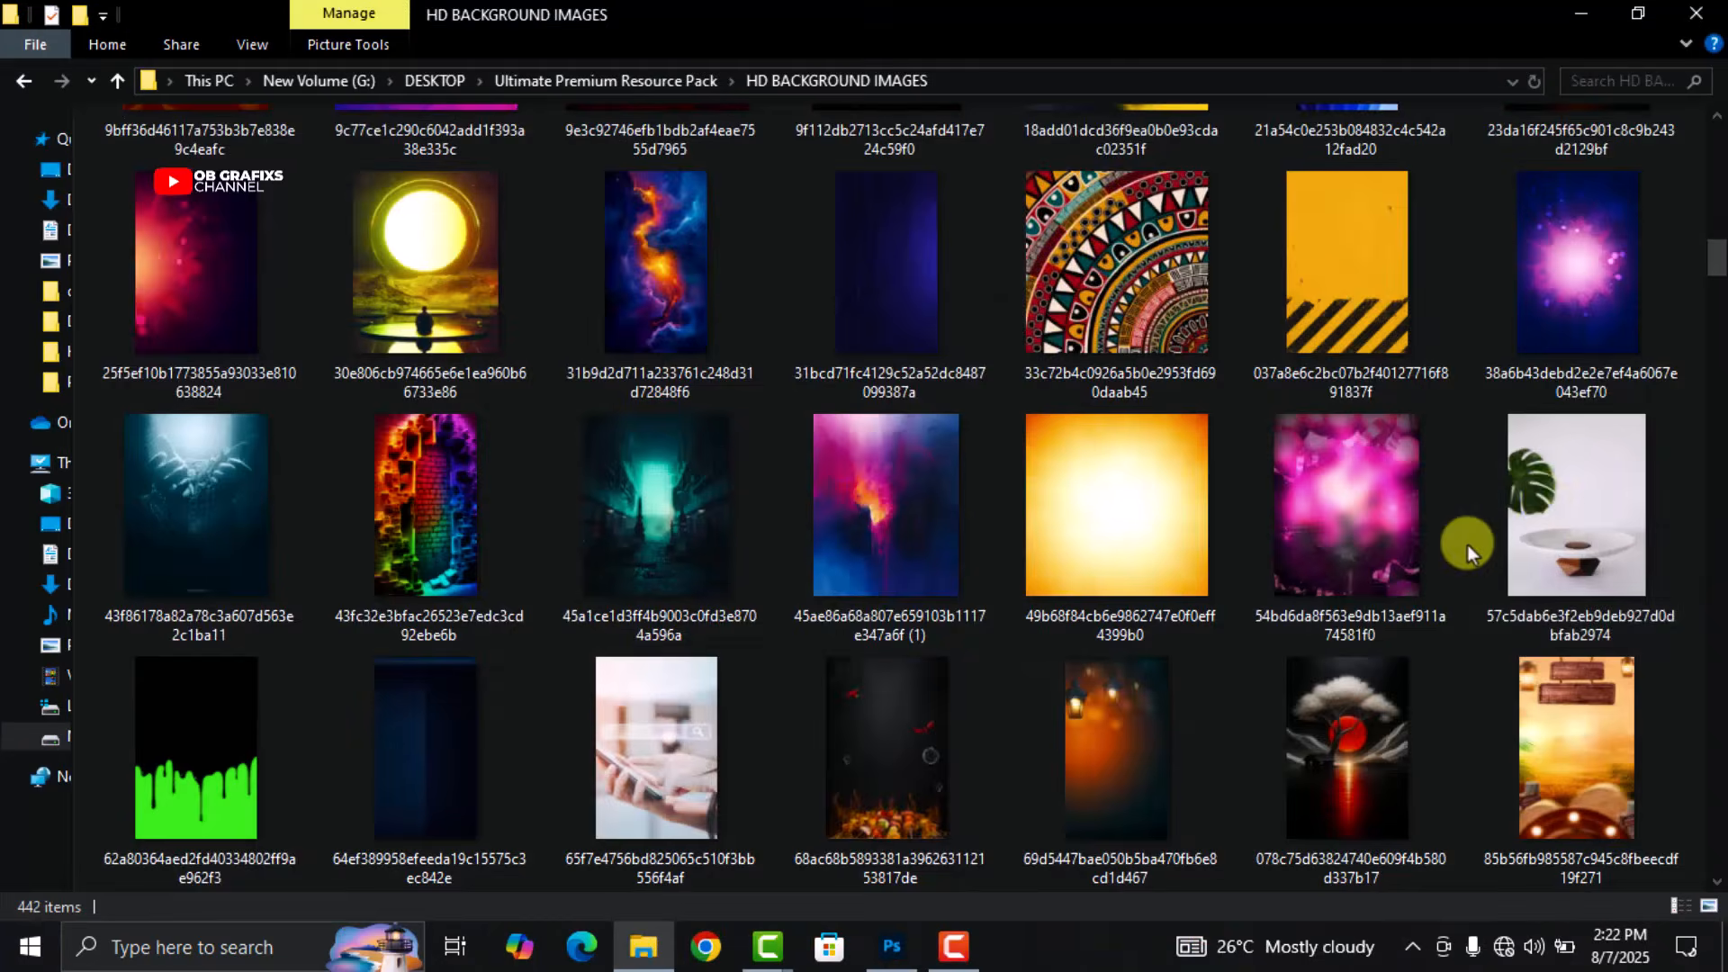
# Browse the thumbnails in the HD BACKGROUND IMAGES and PREMIUM IMAGES folders of the Ultimate Premium Resource Pack.
pyautogui.scroll(-10, 1468, 544)
pyautogui.scroll(-15, 1468, 547)
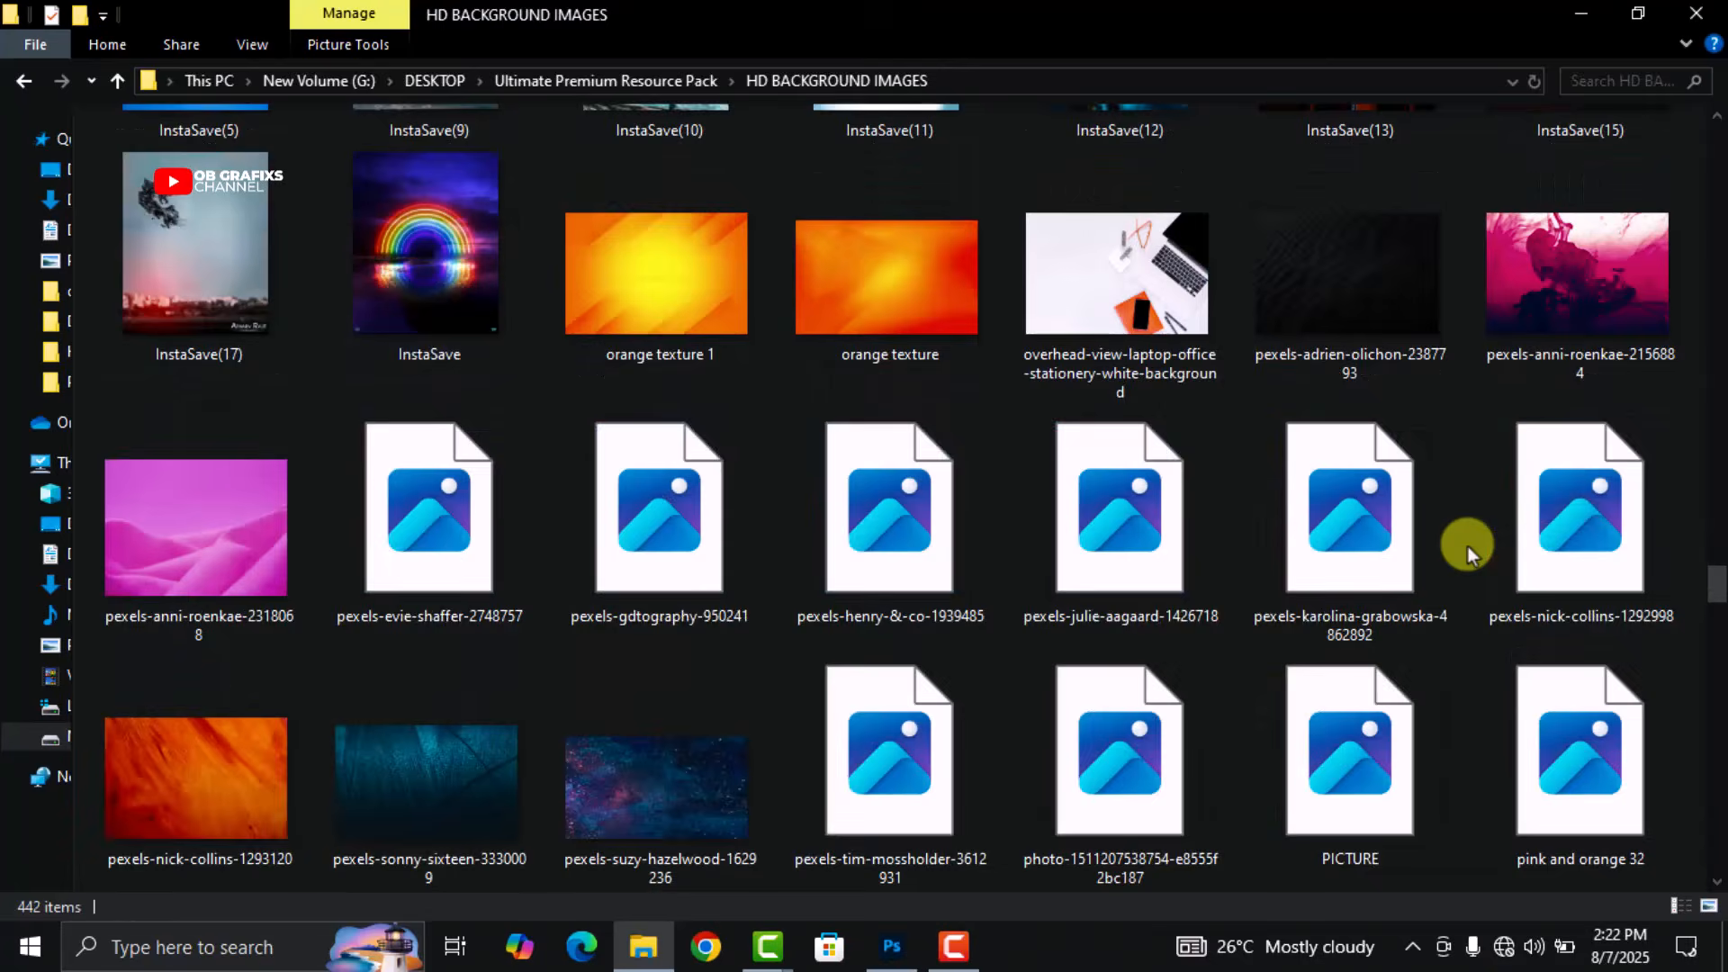
pyautogui.scroll(-15, 1467, 548)
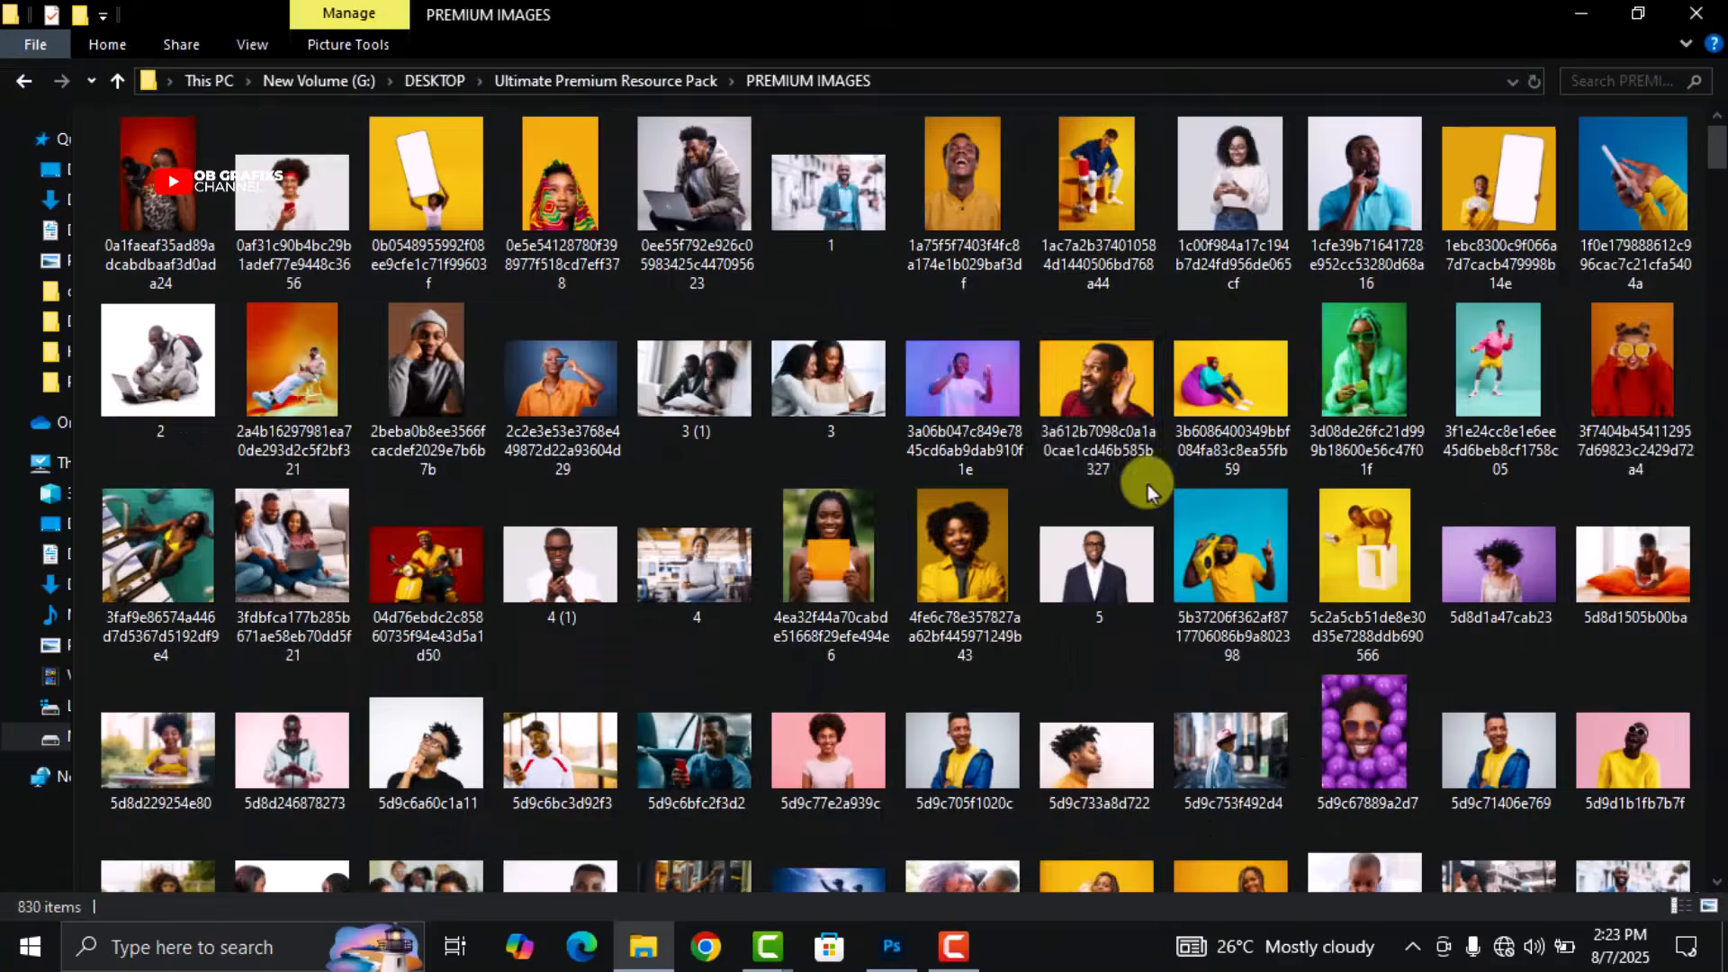
pyautogui.scroll(-10, 1240, 573)
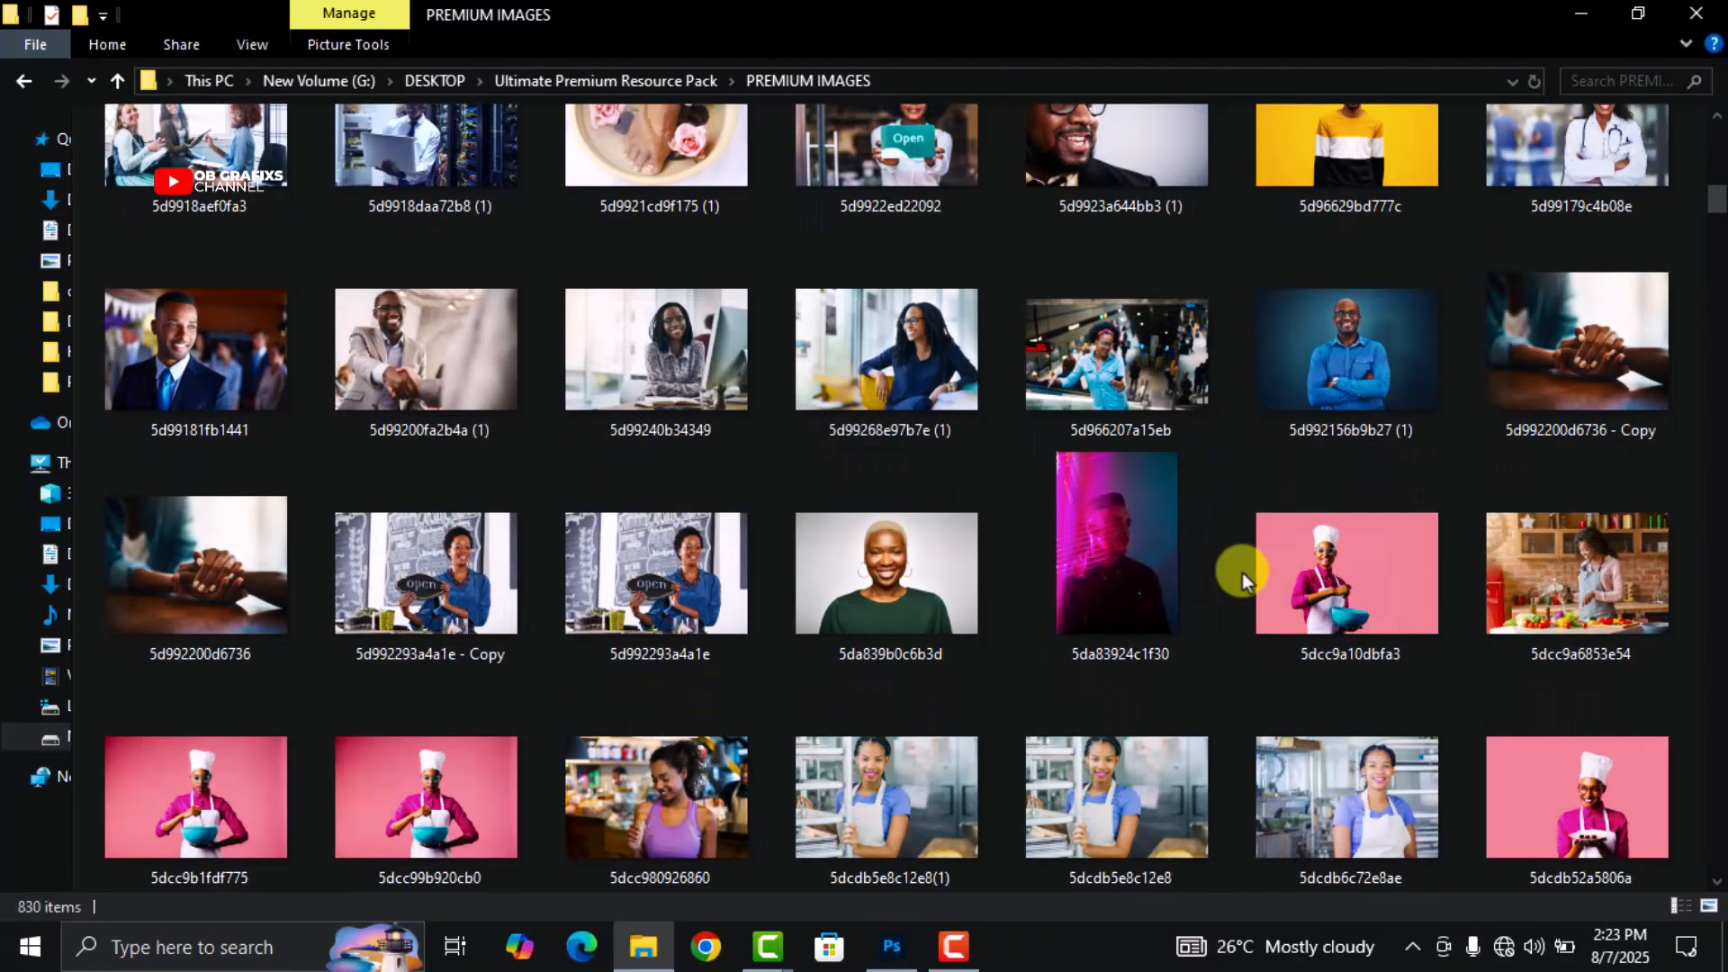
pyautogui.scroll(-10, 1242, 572)
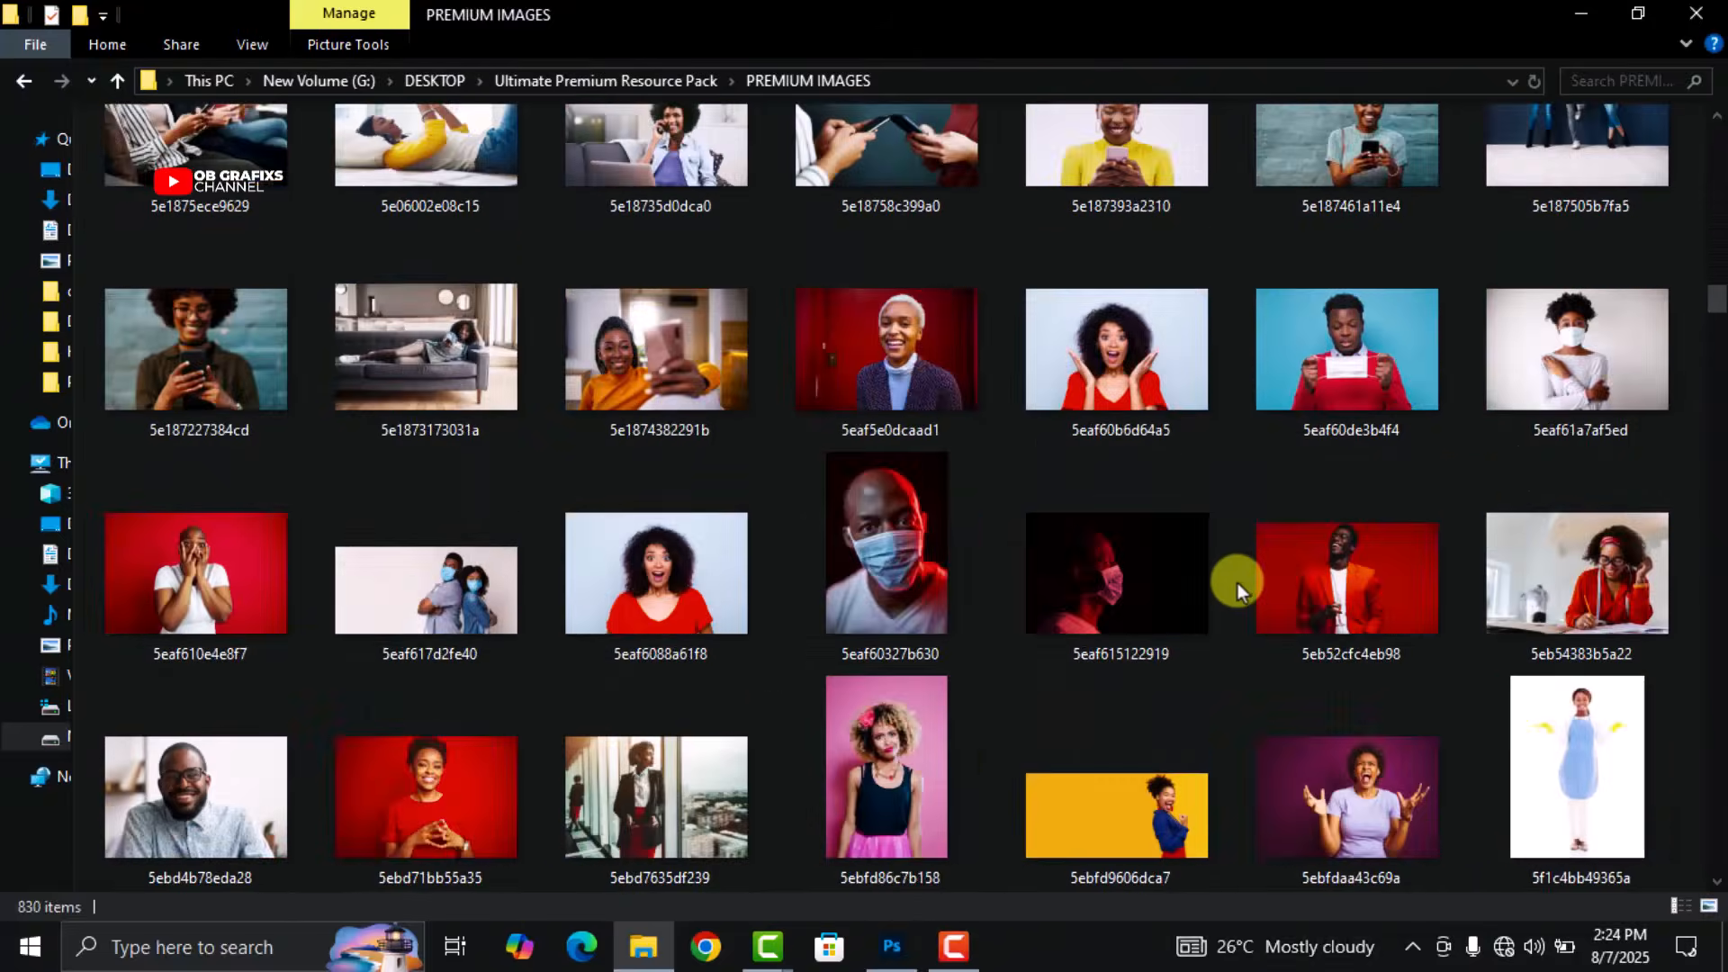
pyautogui.scroll(-10, 1239, 586)
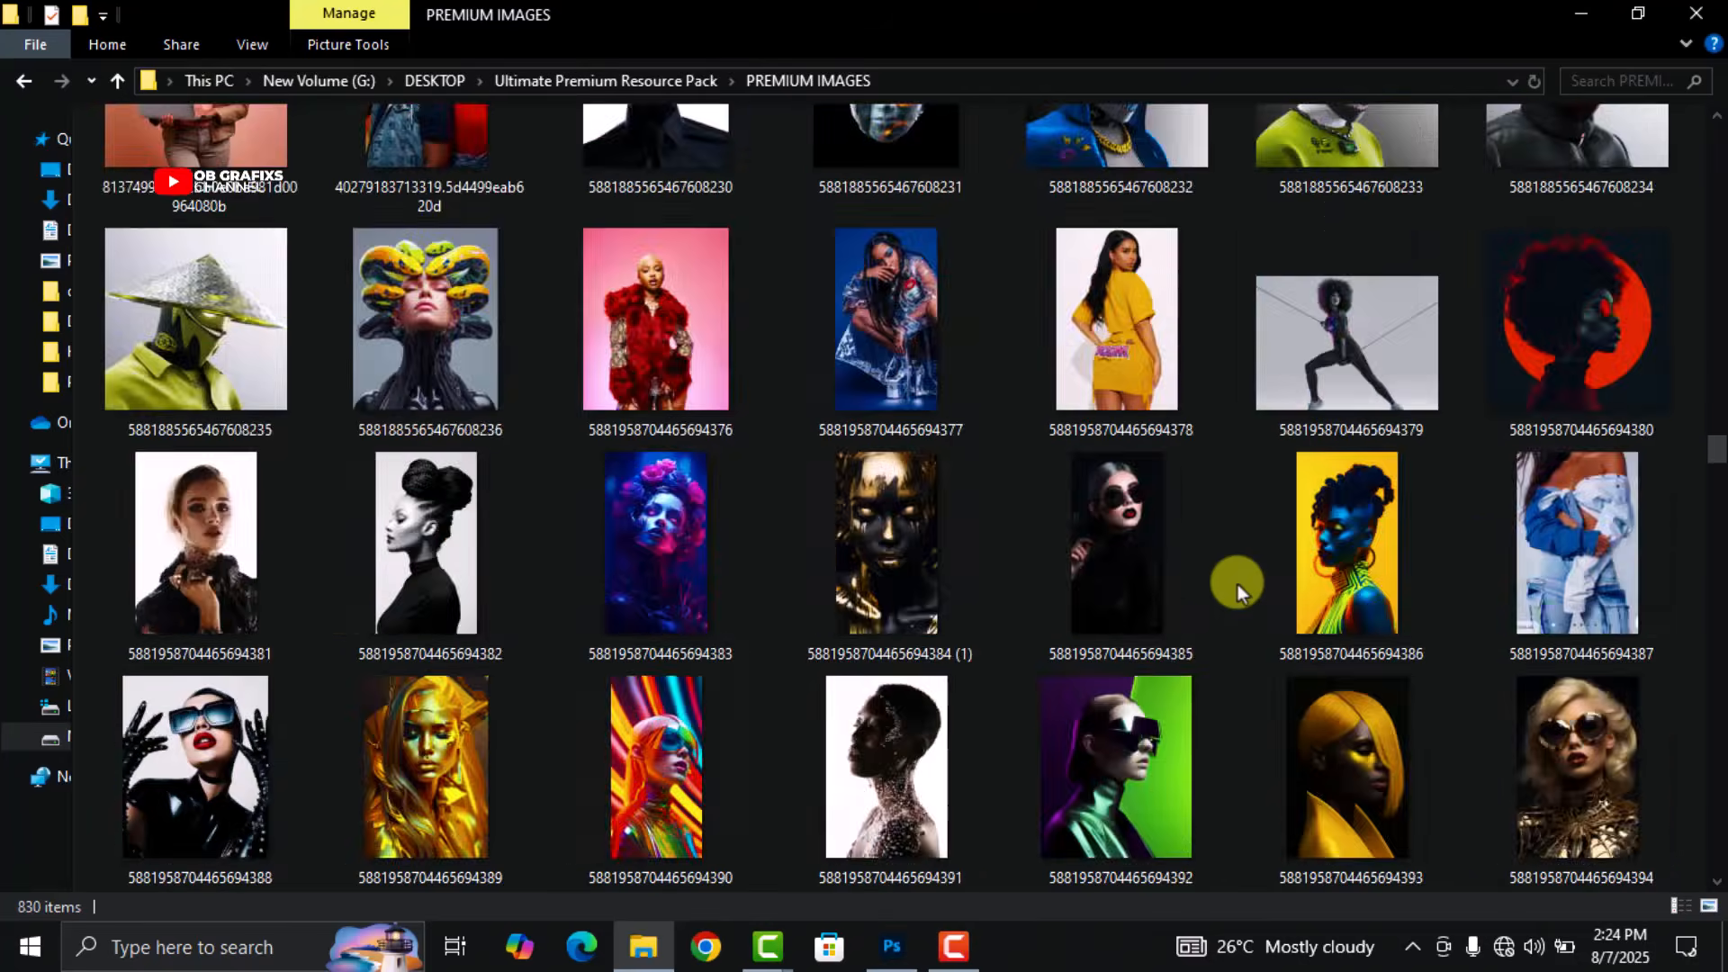
pyautogui.scroll(-10, 1239, 585)
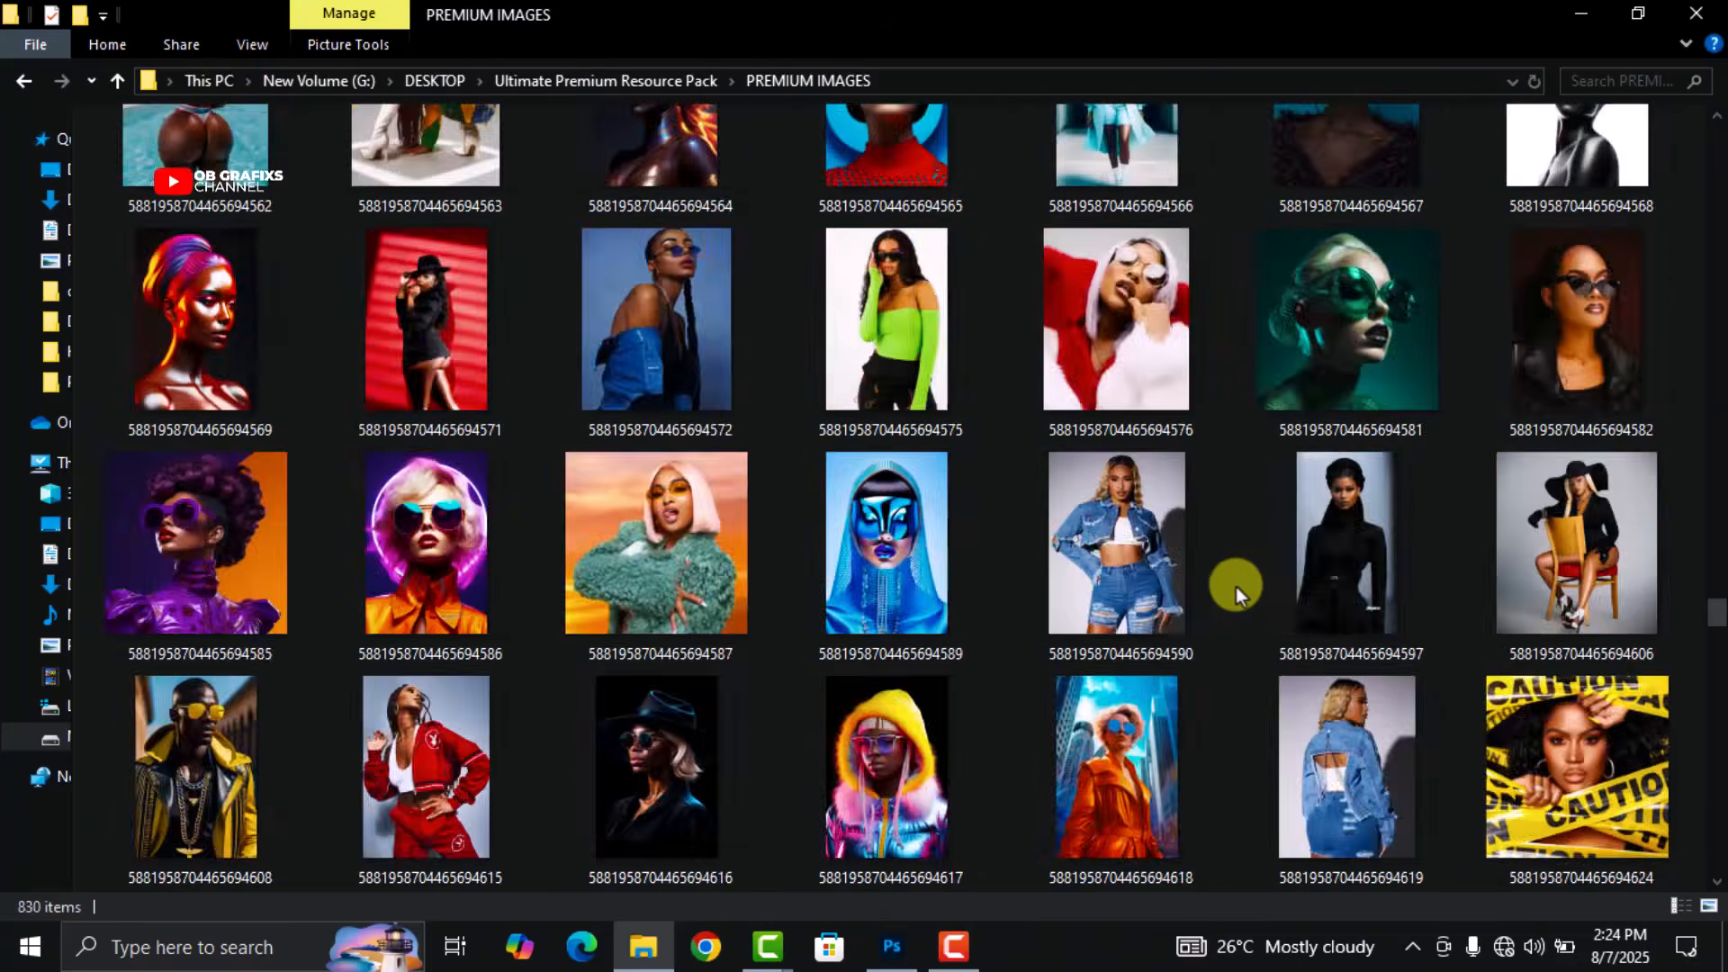
pyautogui.scroll(-10, 1235, 587)
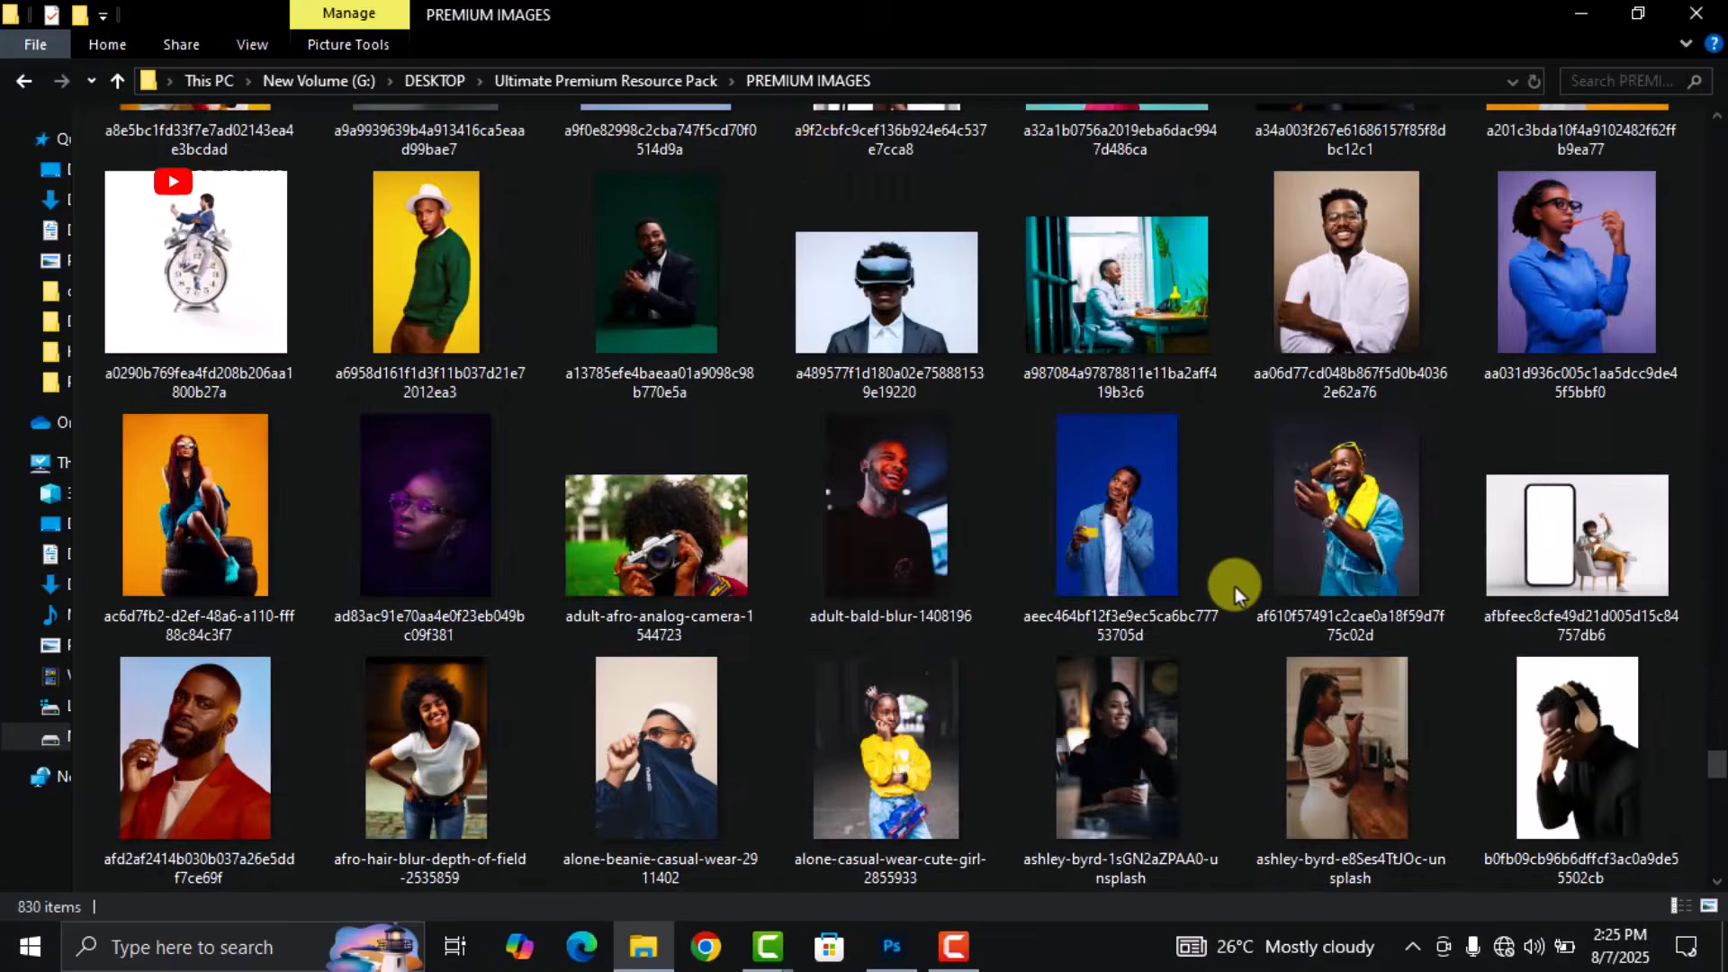
pyautogui.scroll(-10, 1235, 587)
pyautogui.scroll(20, 1235, 585)
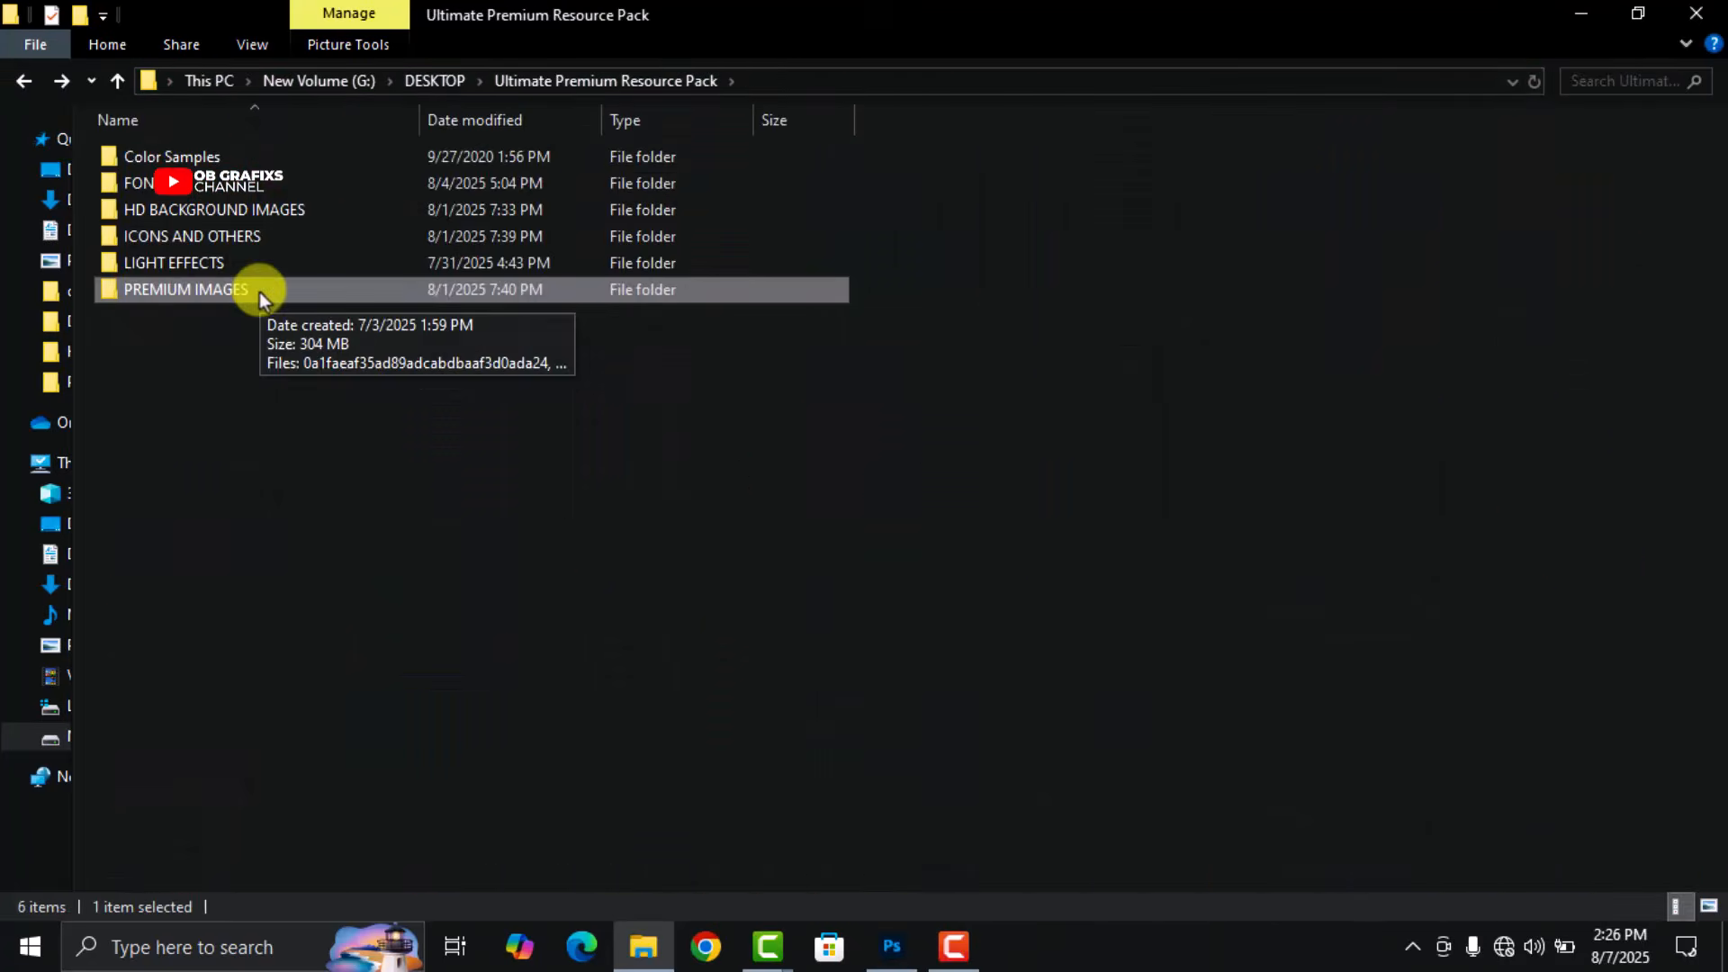
# Look through the LIGHT EFFECTS and ICONS AND OTHERS folders of the Ultimate Premium Resource Pack.
pyautogui.doubleClick(171, 258)
pyautogui.scroll(-15, 1179, 576)
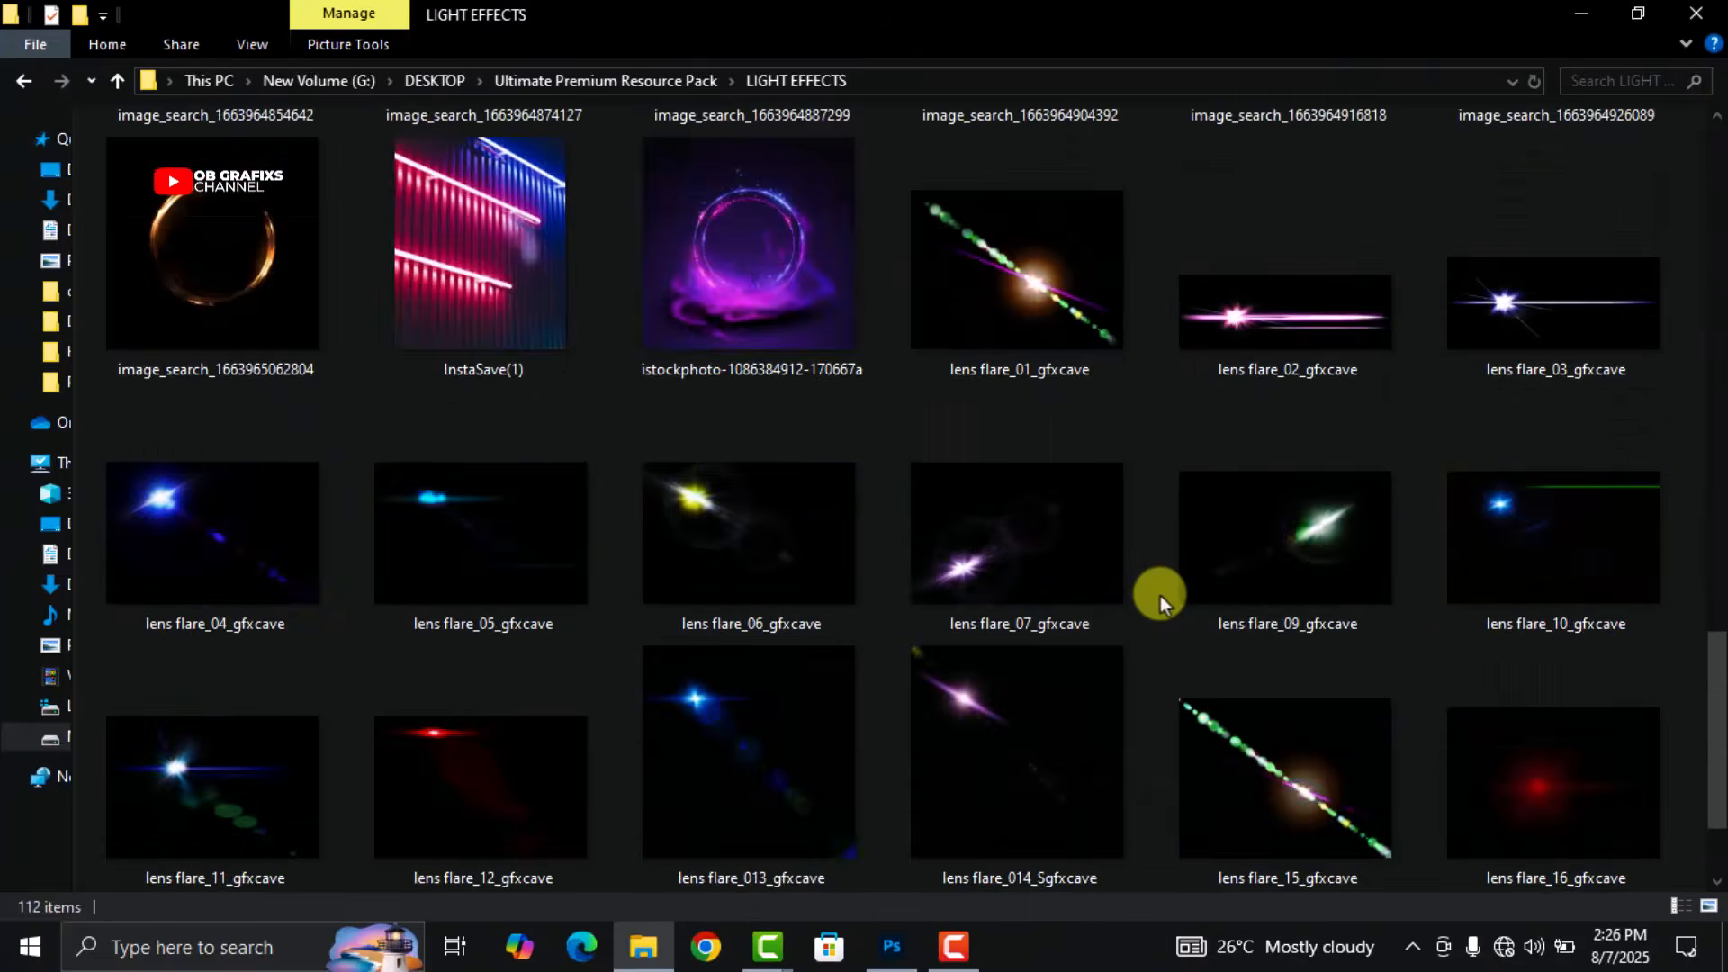
pyautogui.scroll(8, 1159, 596)
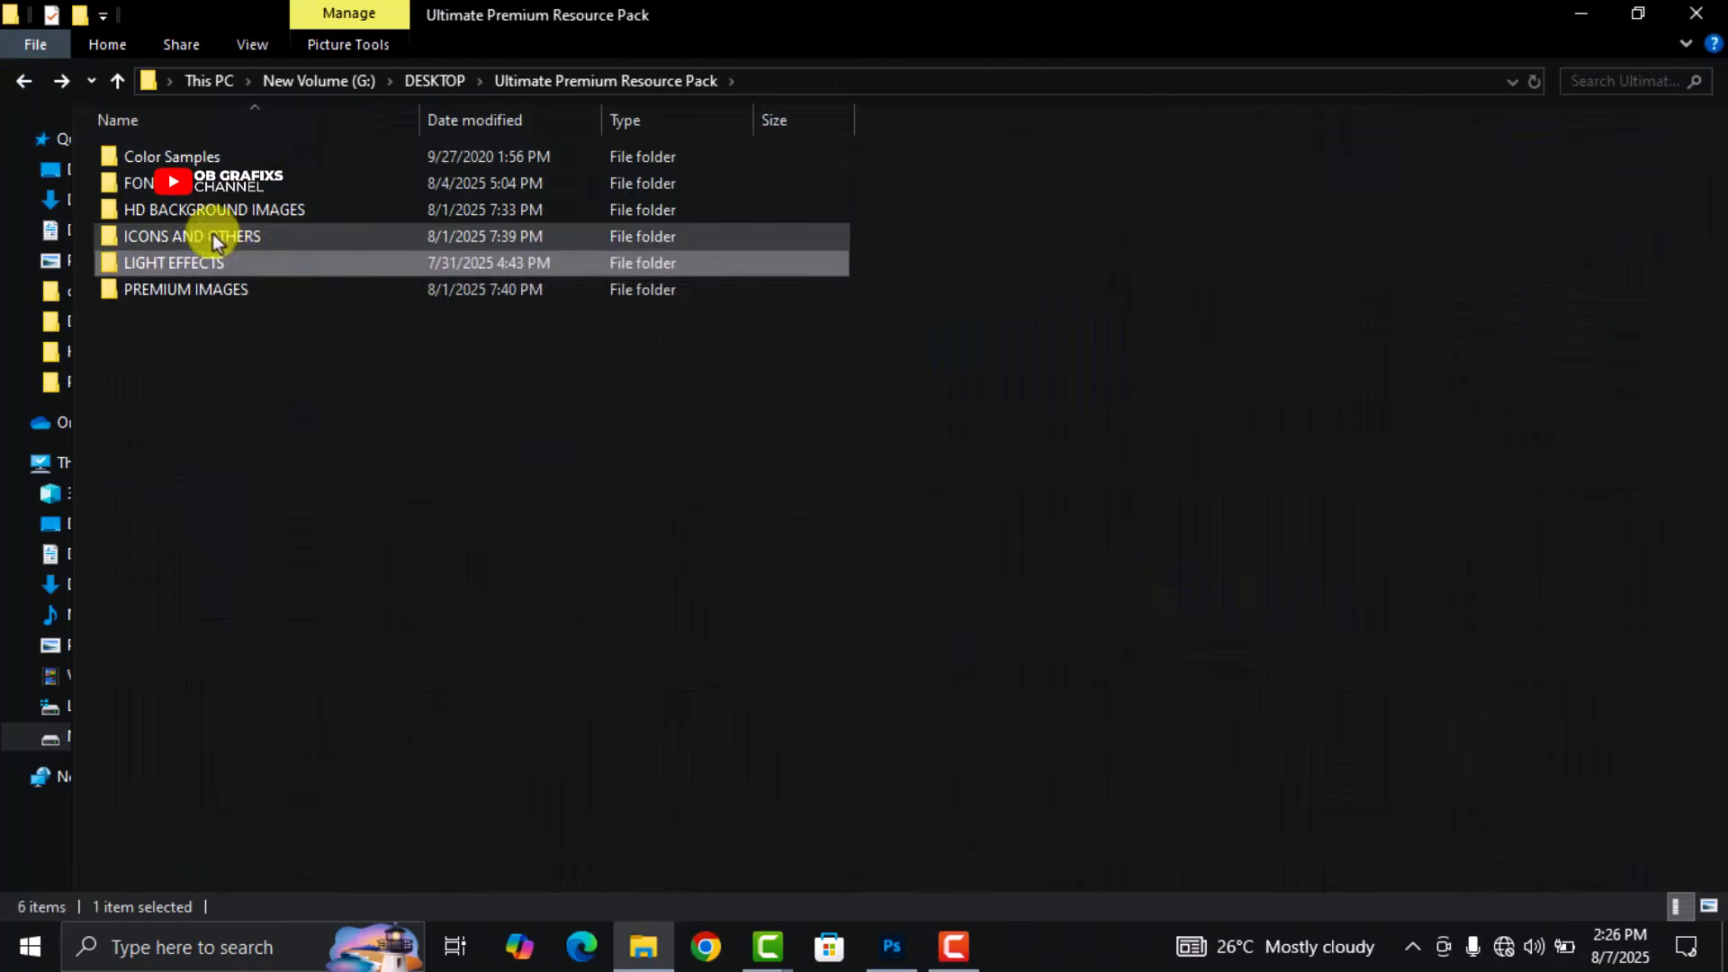
pyautogui.doubleClick(216, 239)
pyautogui.scroll(1, 1163, 518)
pyautogui.scroll(-3, 1163, 518)
pyautogui.scroll(3, 1163, 518)
pyautogui.scroll(-6, 1163, 519)
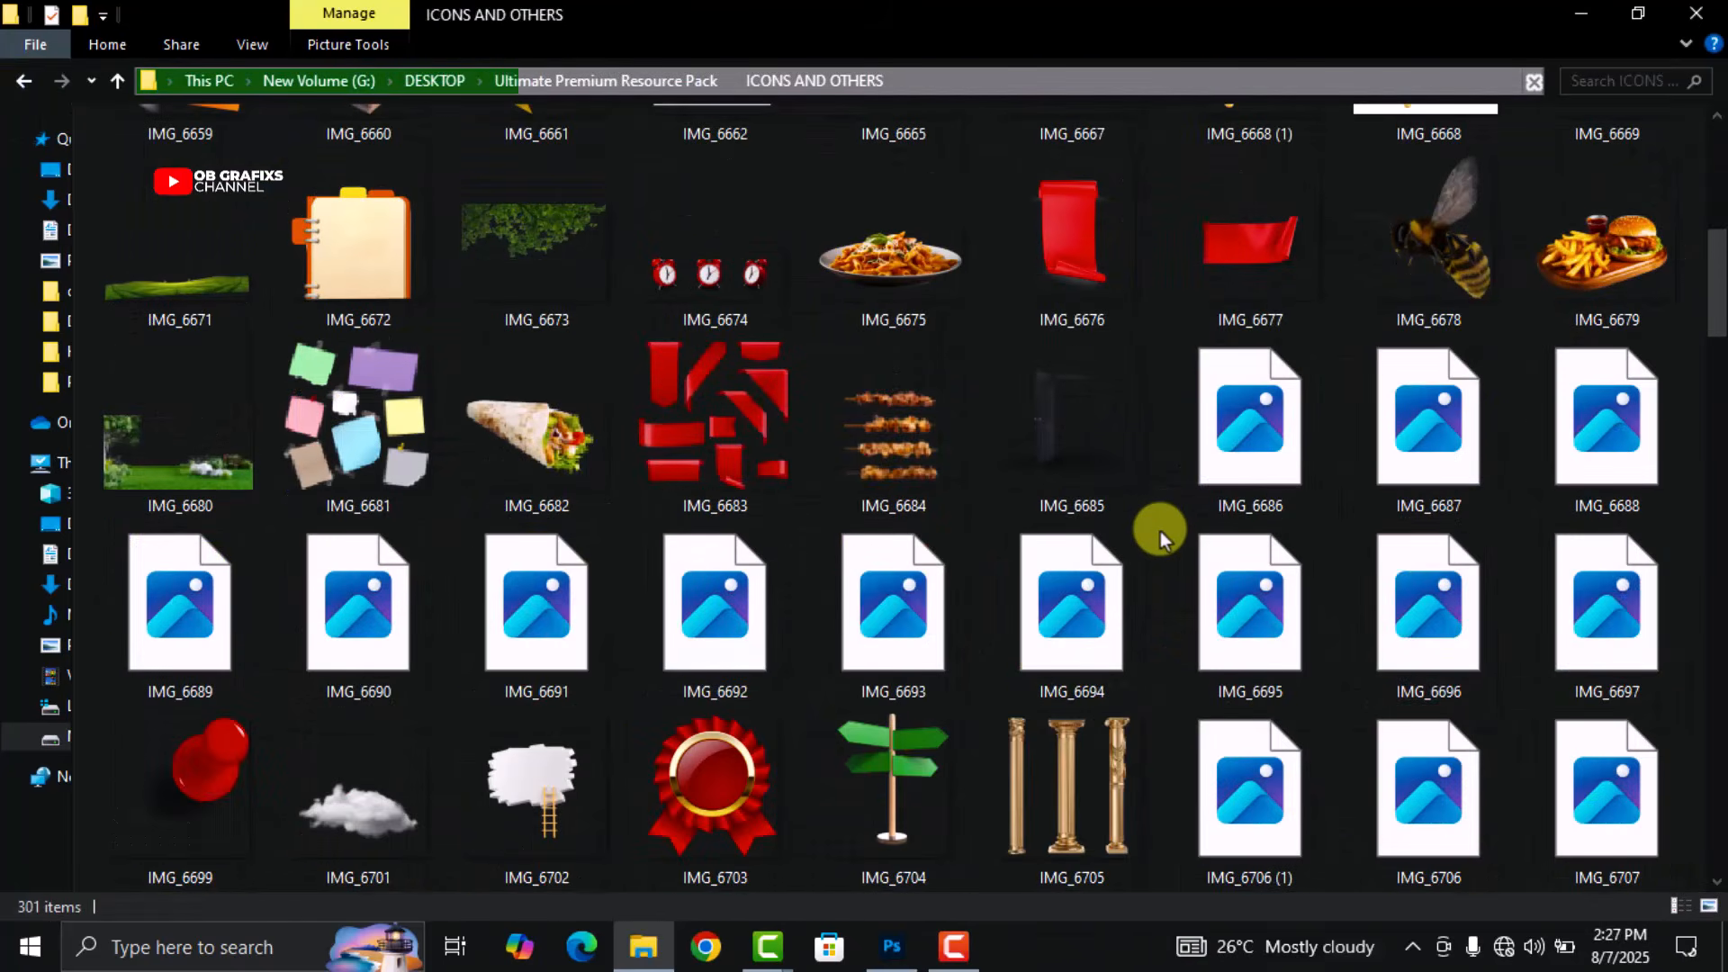
pyautogui.scroll(-5, 1161, 538)
pyautogui.scroll(10, 1162, 538)
pyautogui.scroll(-12, 1161, 451)
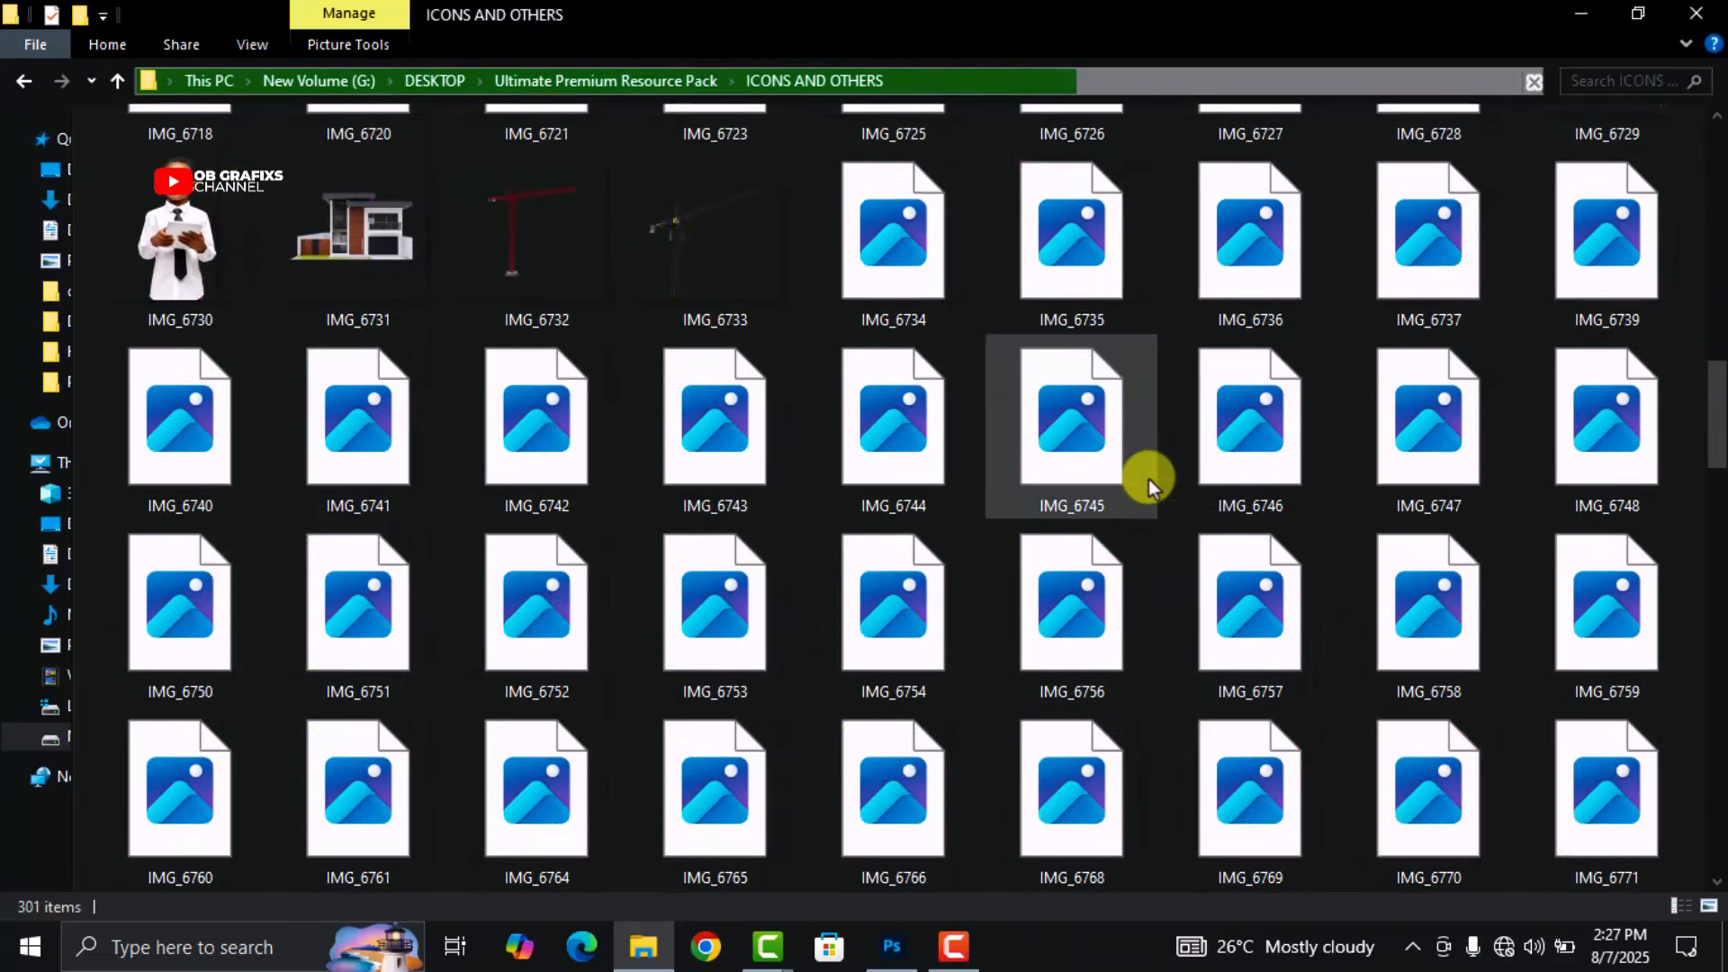
pyautogui.scroll(9, 1148, 479)
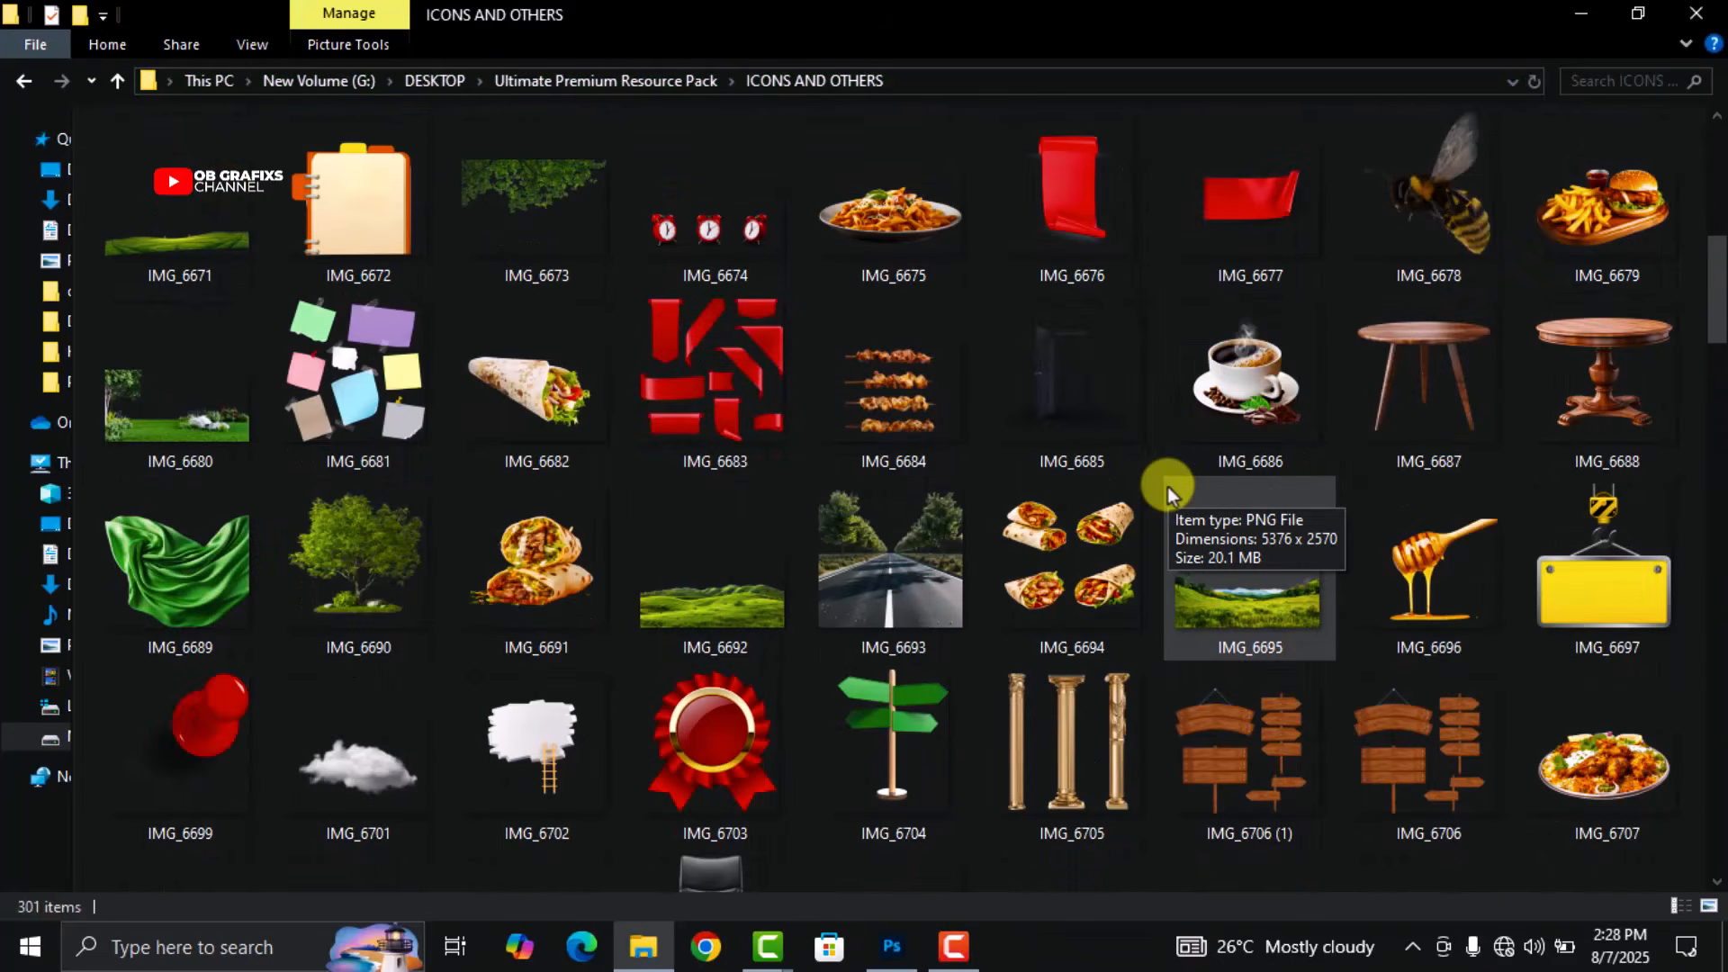
pyautogui.scroll(-20, 1169, 486)
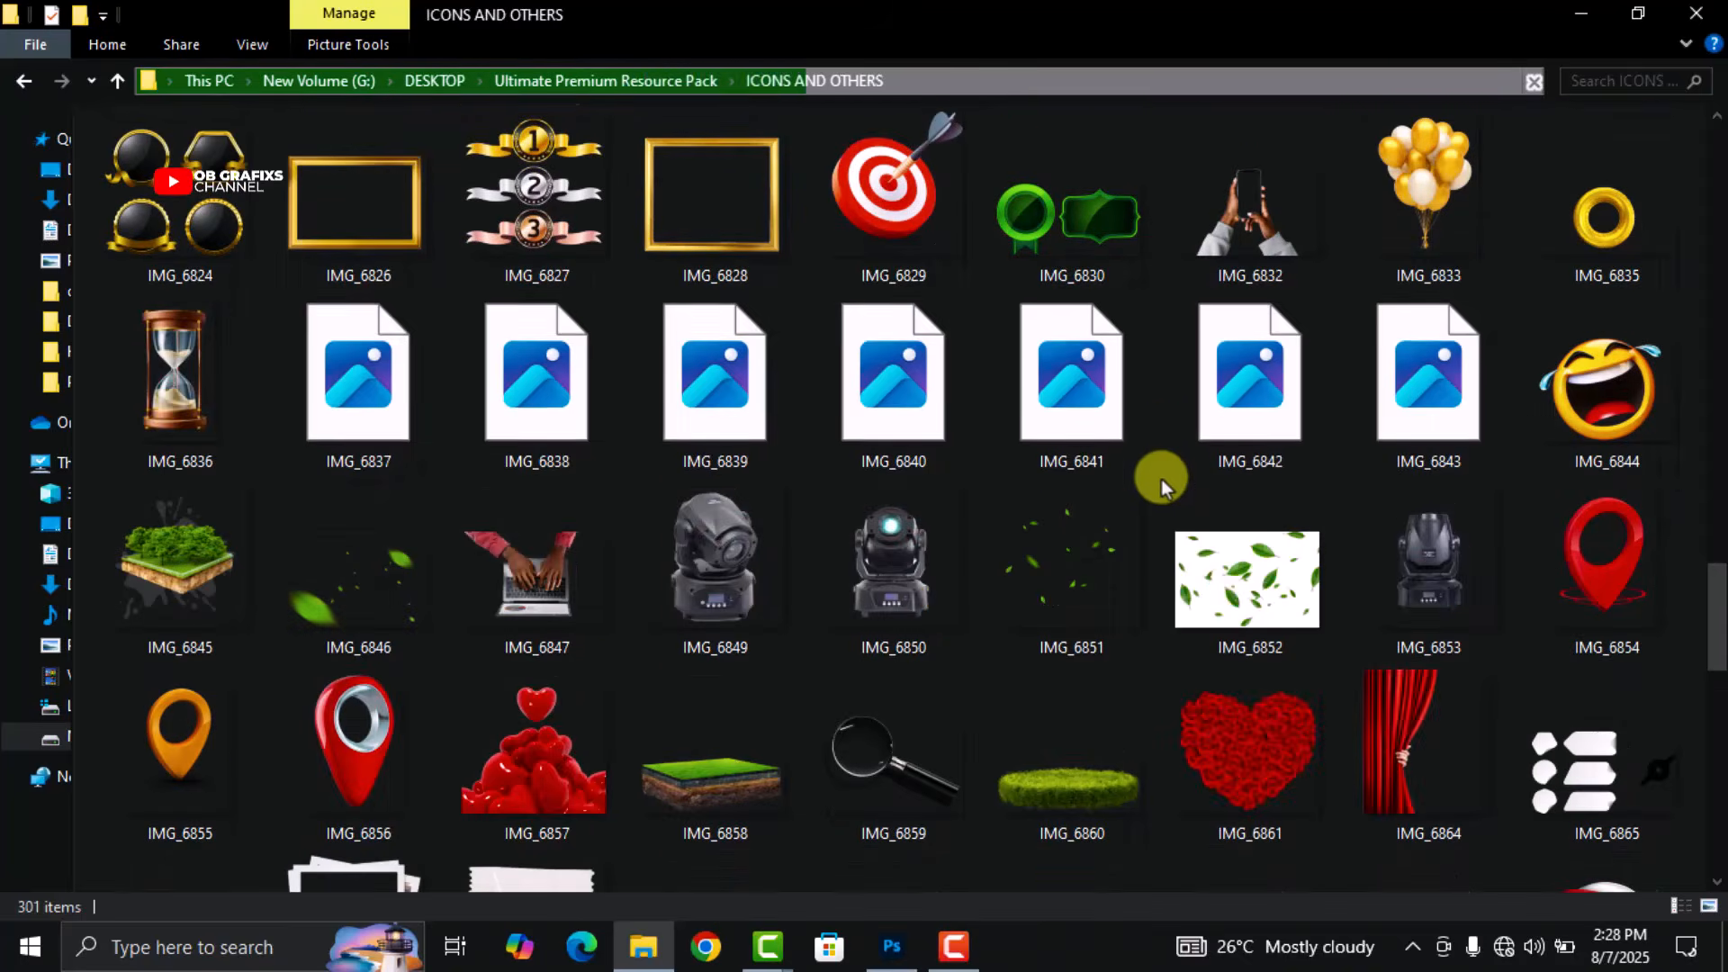
pyautogui.scroll(-15, 1162, 483)
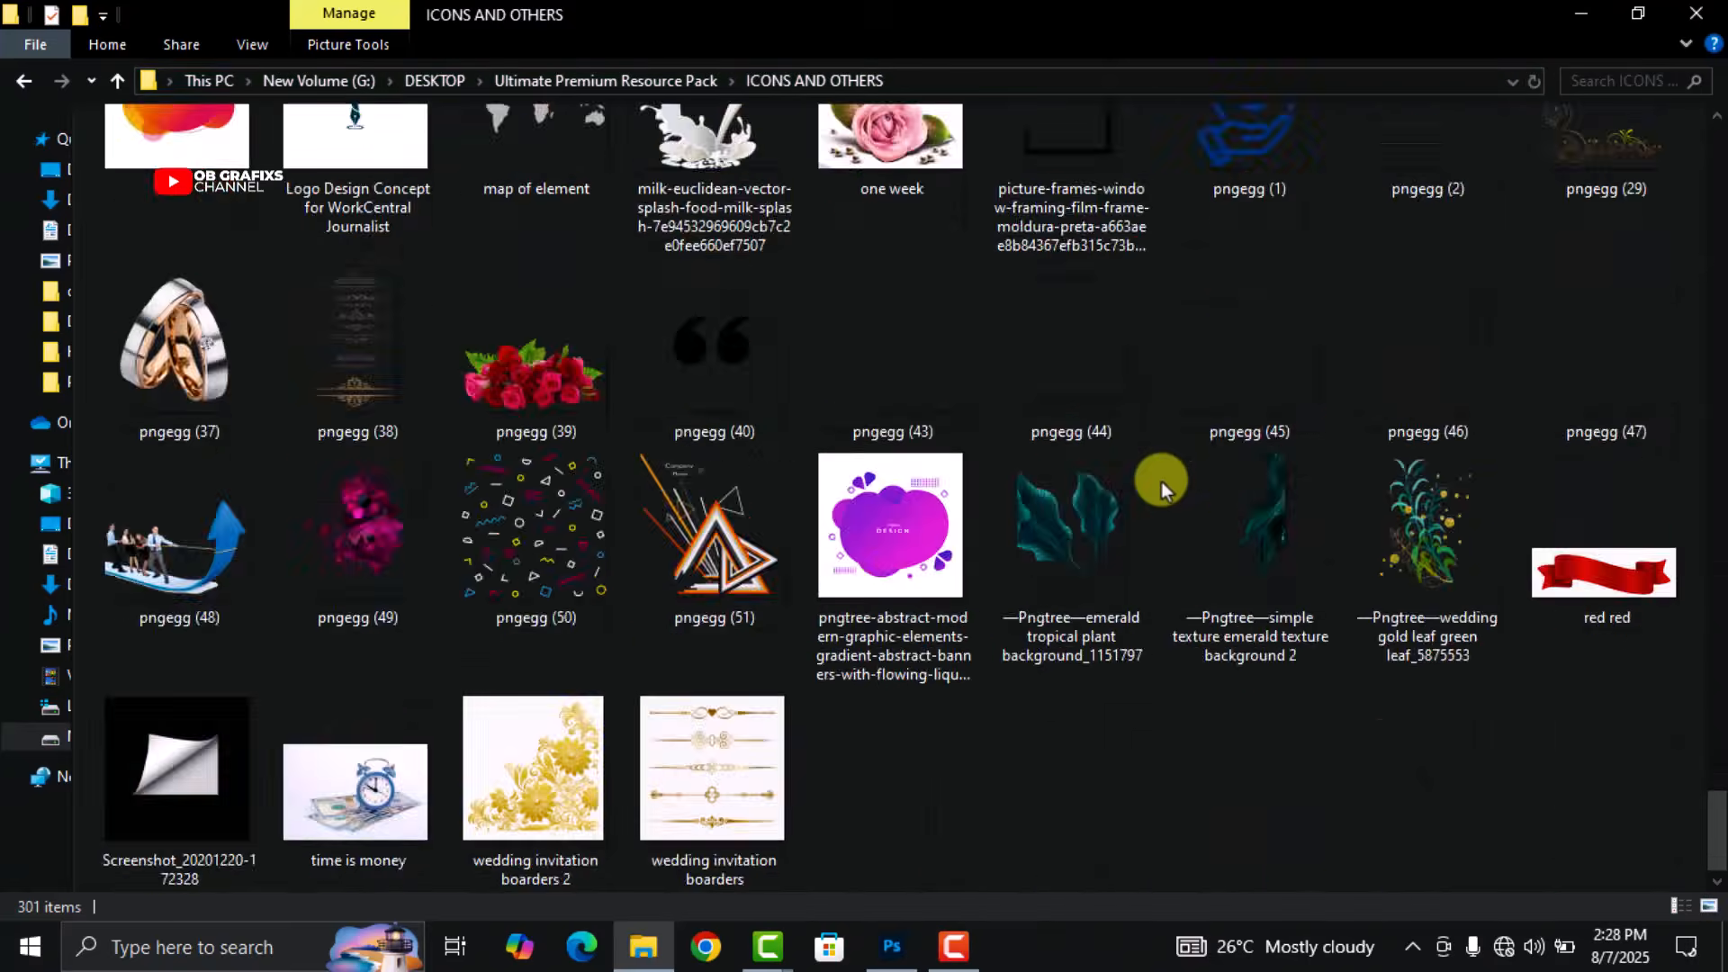
pyautogui.scroll(20, 1162, 482)
# Examine the font files in the FONTS folder of the Ultimate Premium Resource Pack.
pyautogui.click(23, 80)
pyautogui.doubleClick(216, 181)
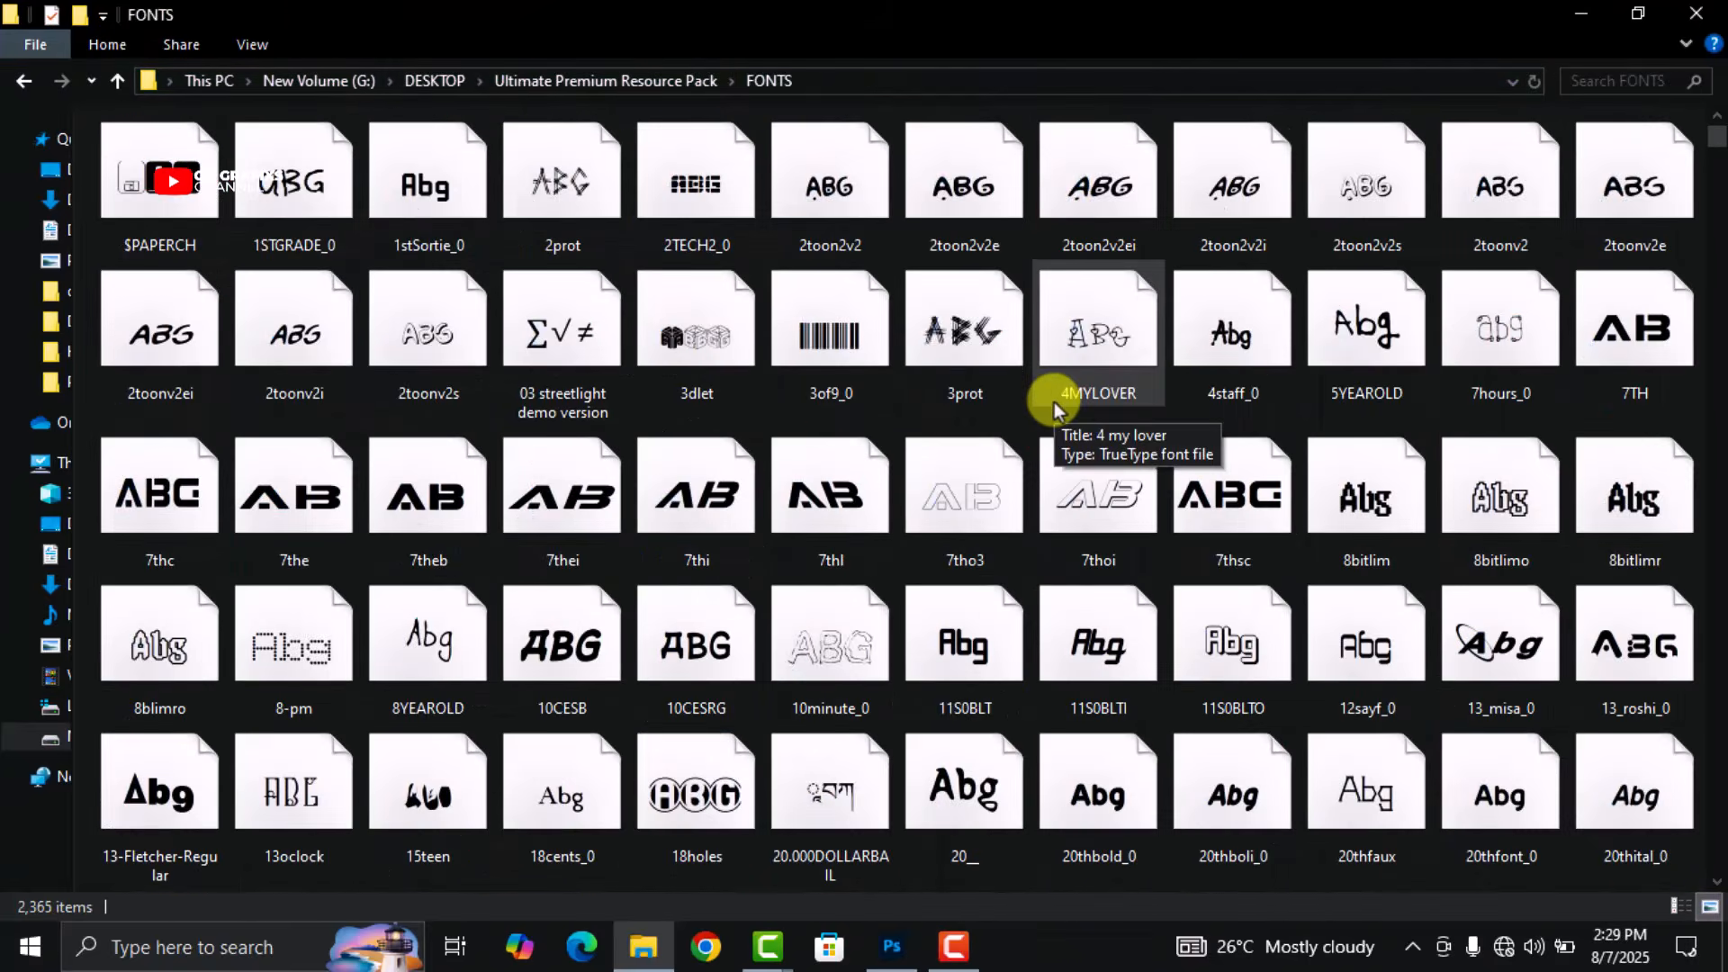
pyautogui.scroll(-15, 1056, 404)
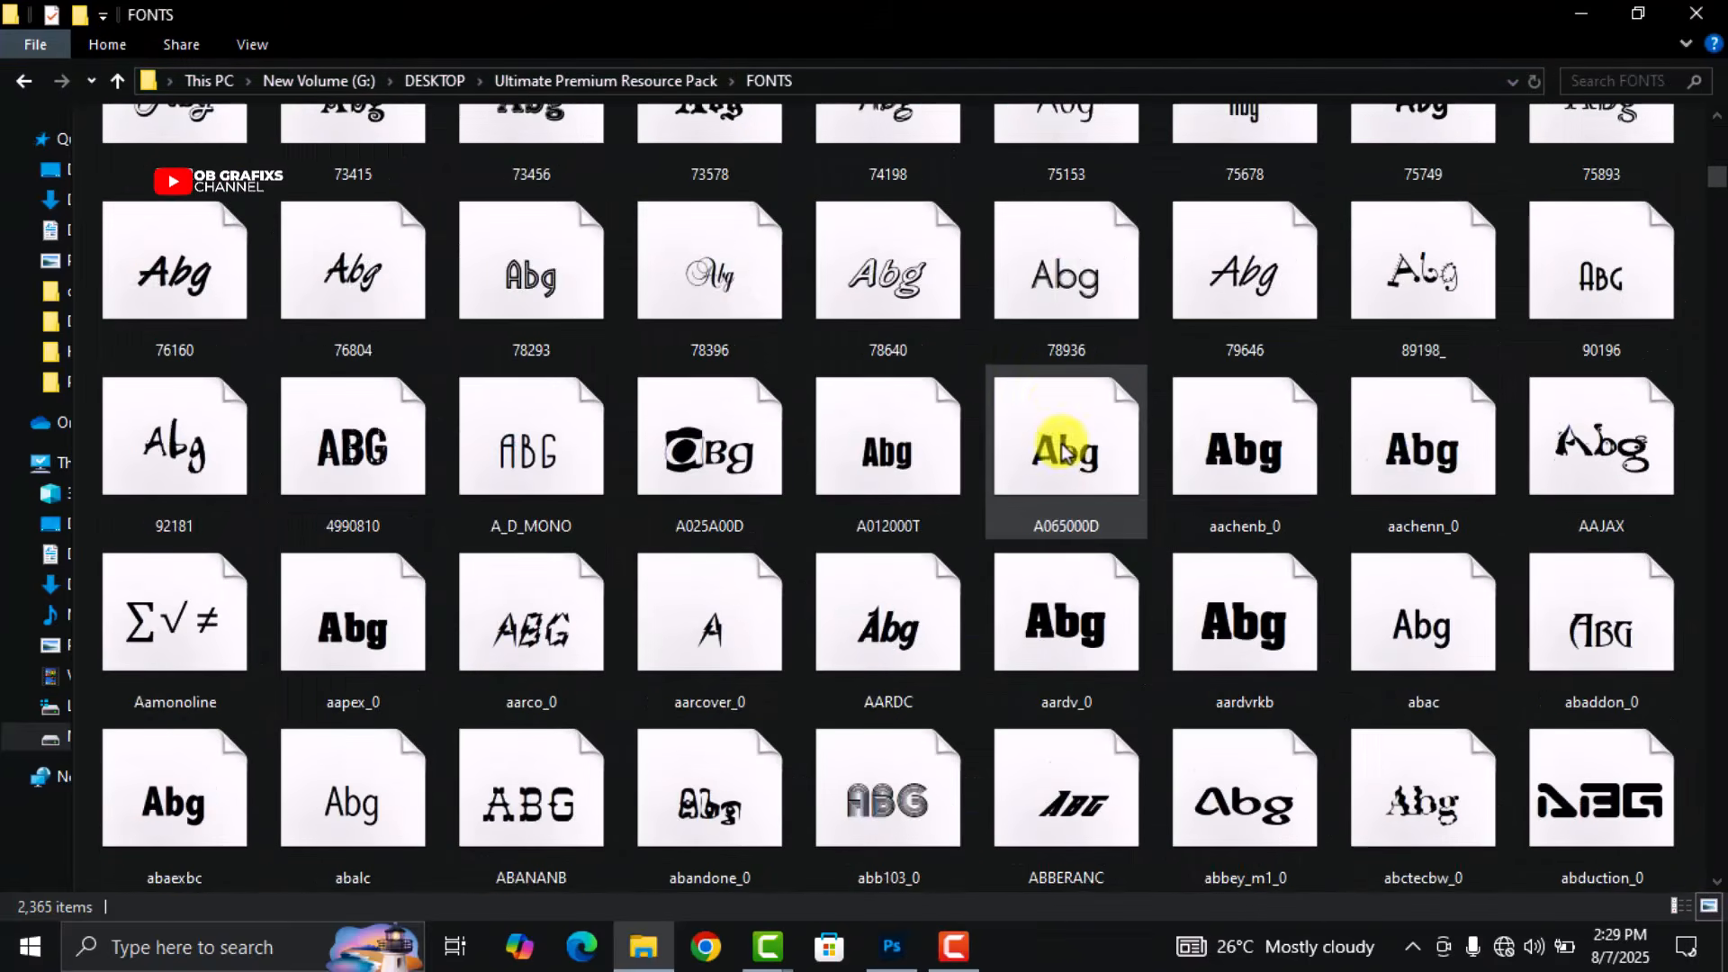
pyautogui.scroll(-20, 1062, 448)
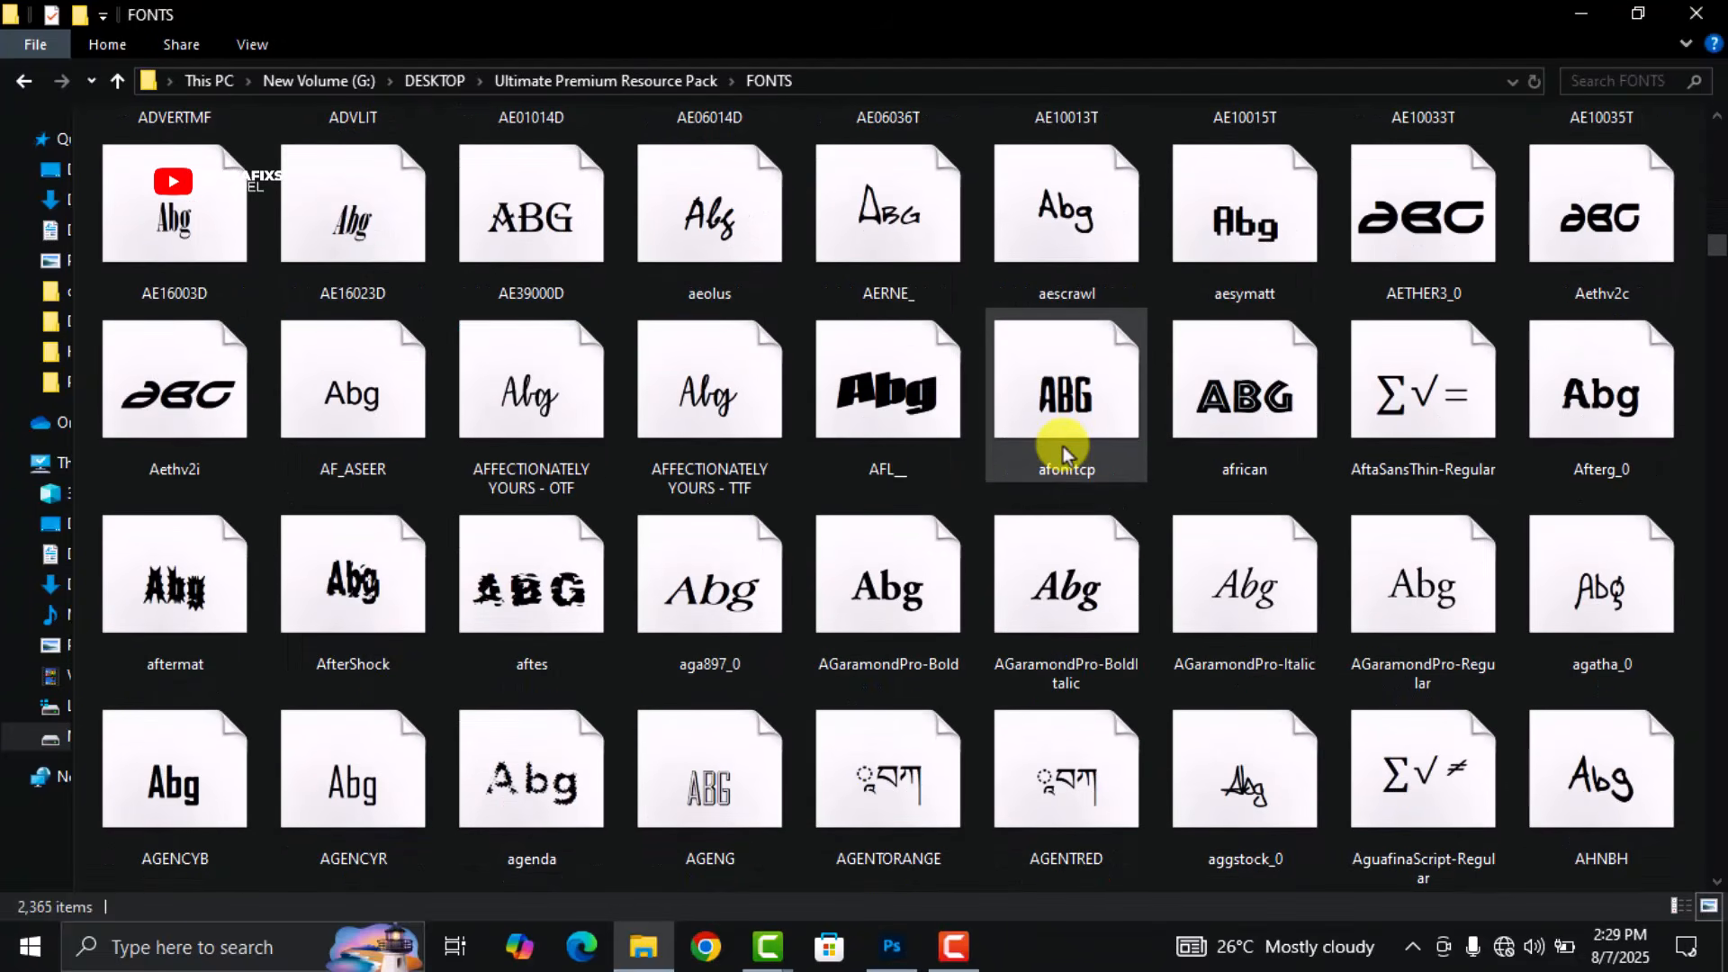
pyautogui.scroll(-20, 1062, 450)
pyautogui.scroll(-20, 1062, 461)
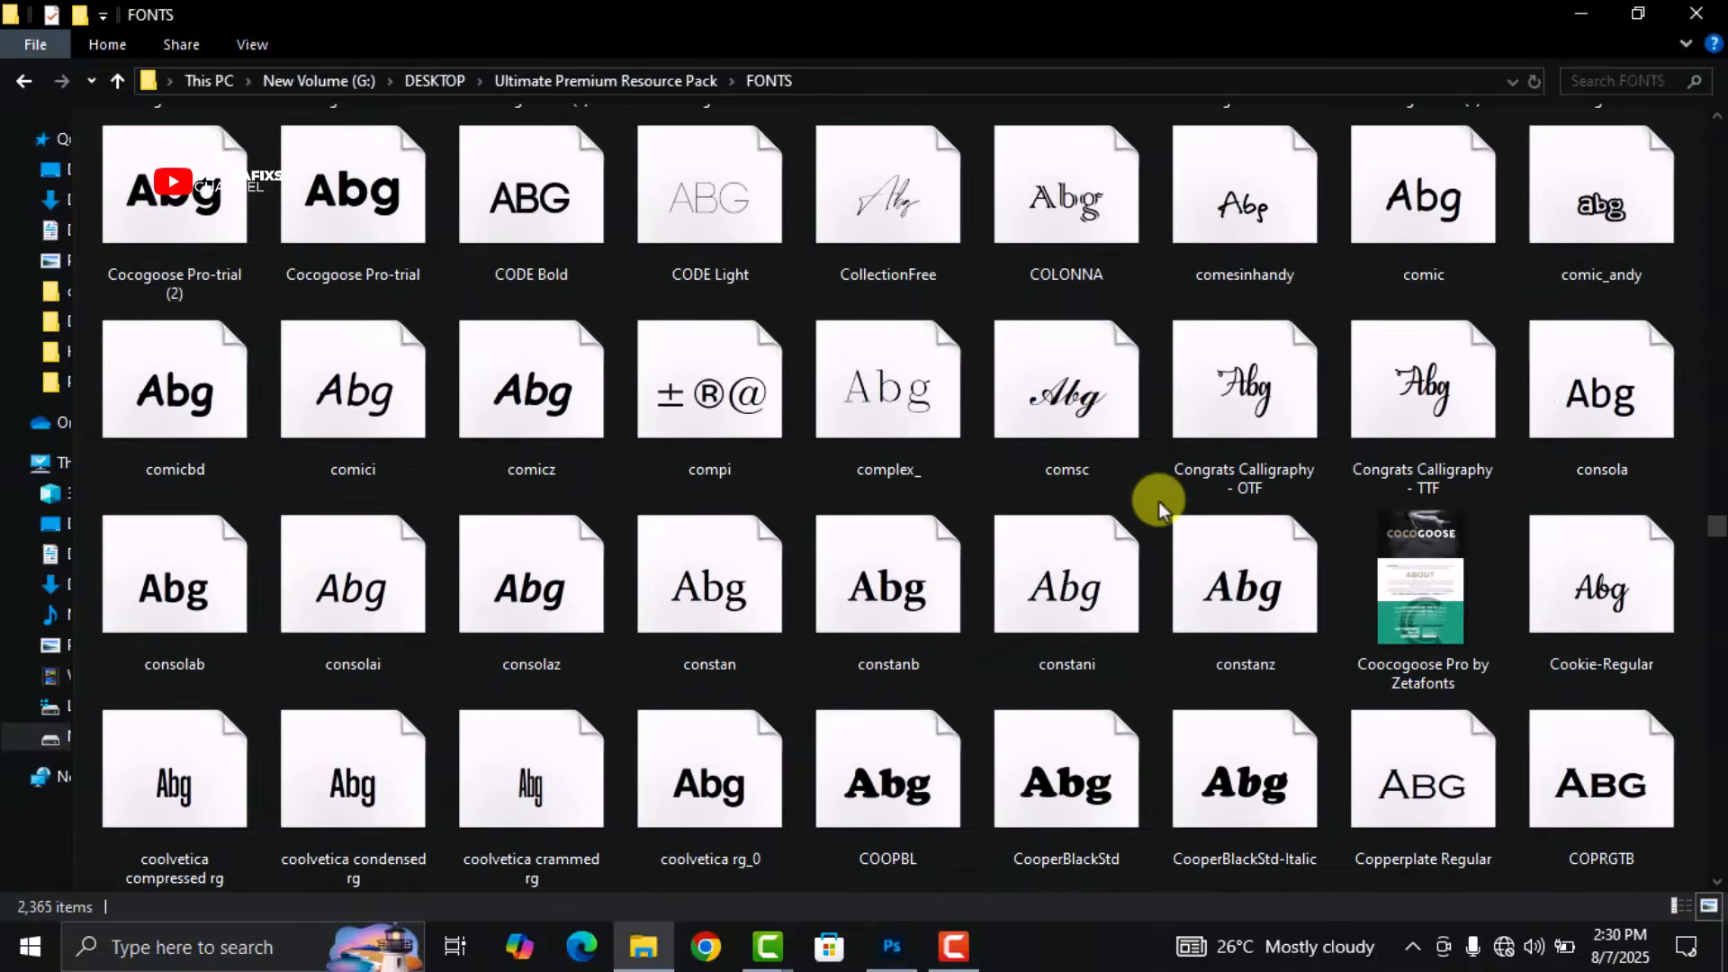
pyautogui.scroll(-20, 1160, 502)
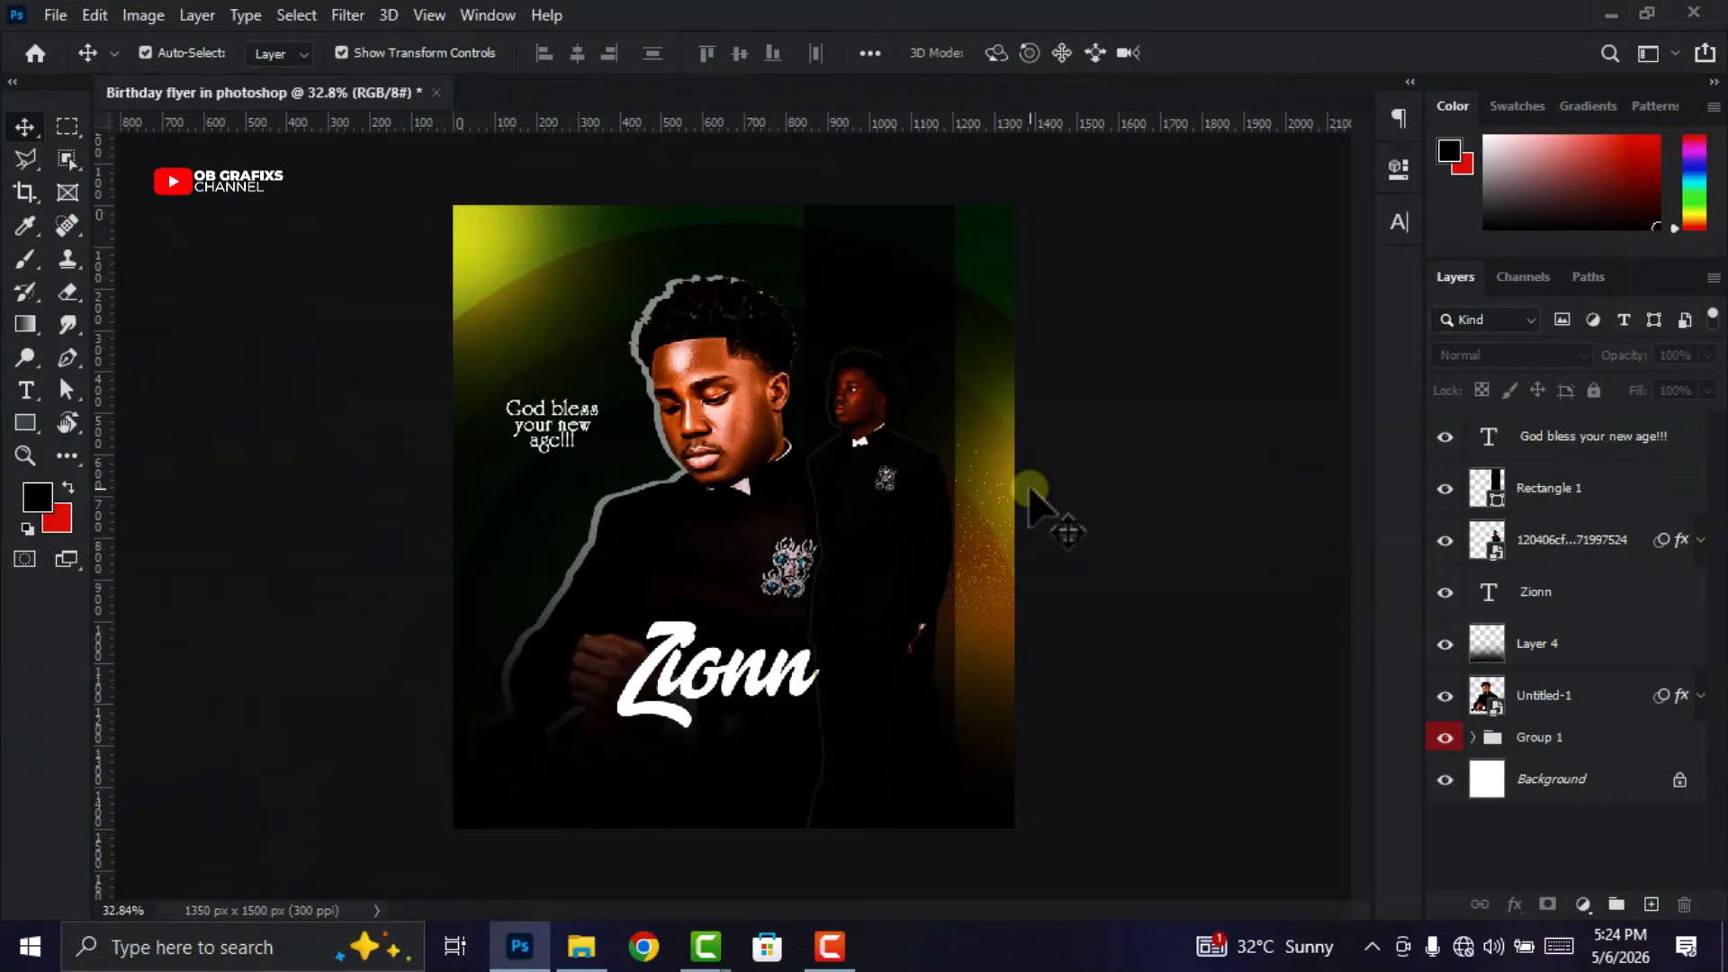
# Add a placeholder paragraph text box about 579 px wide below the script name and set its font to Times New Roman.
pyautogui.scroll(-1, 1031, 490)
pyautogui.scroll(1, 905, 590)
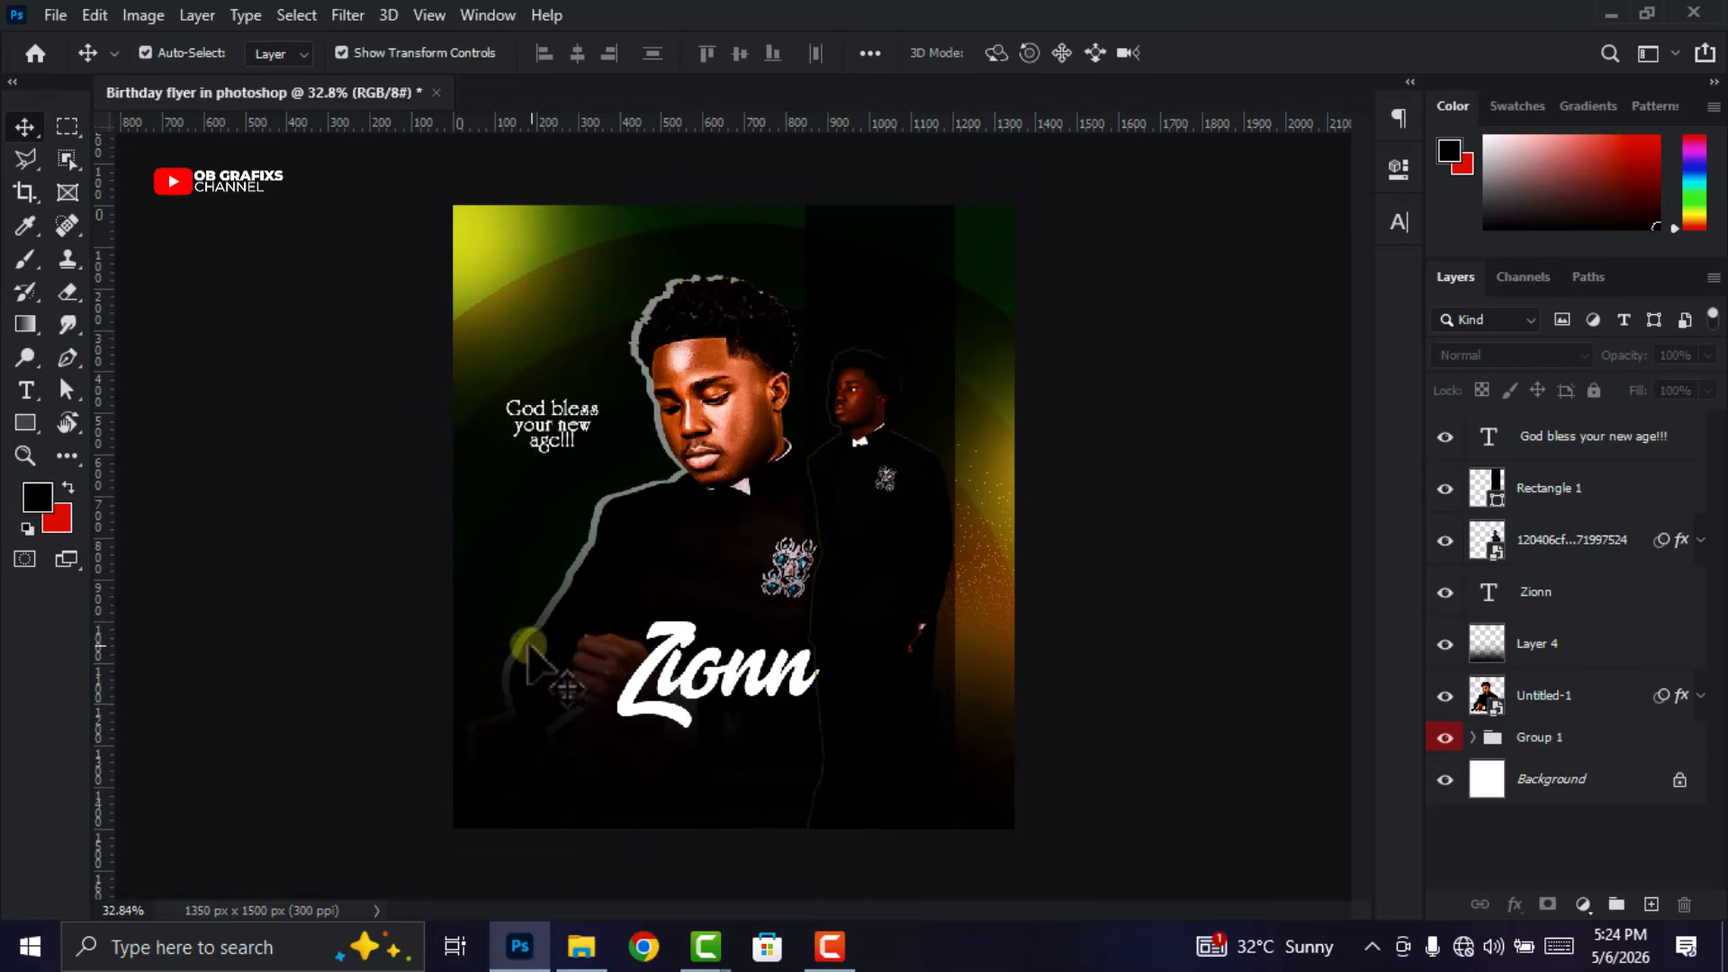
pyautogui.click(25, 389)
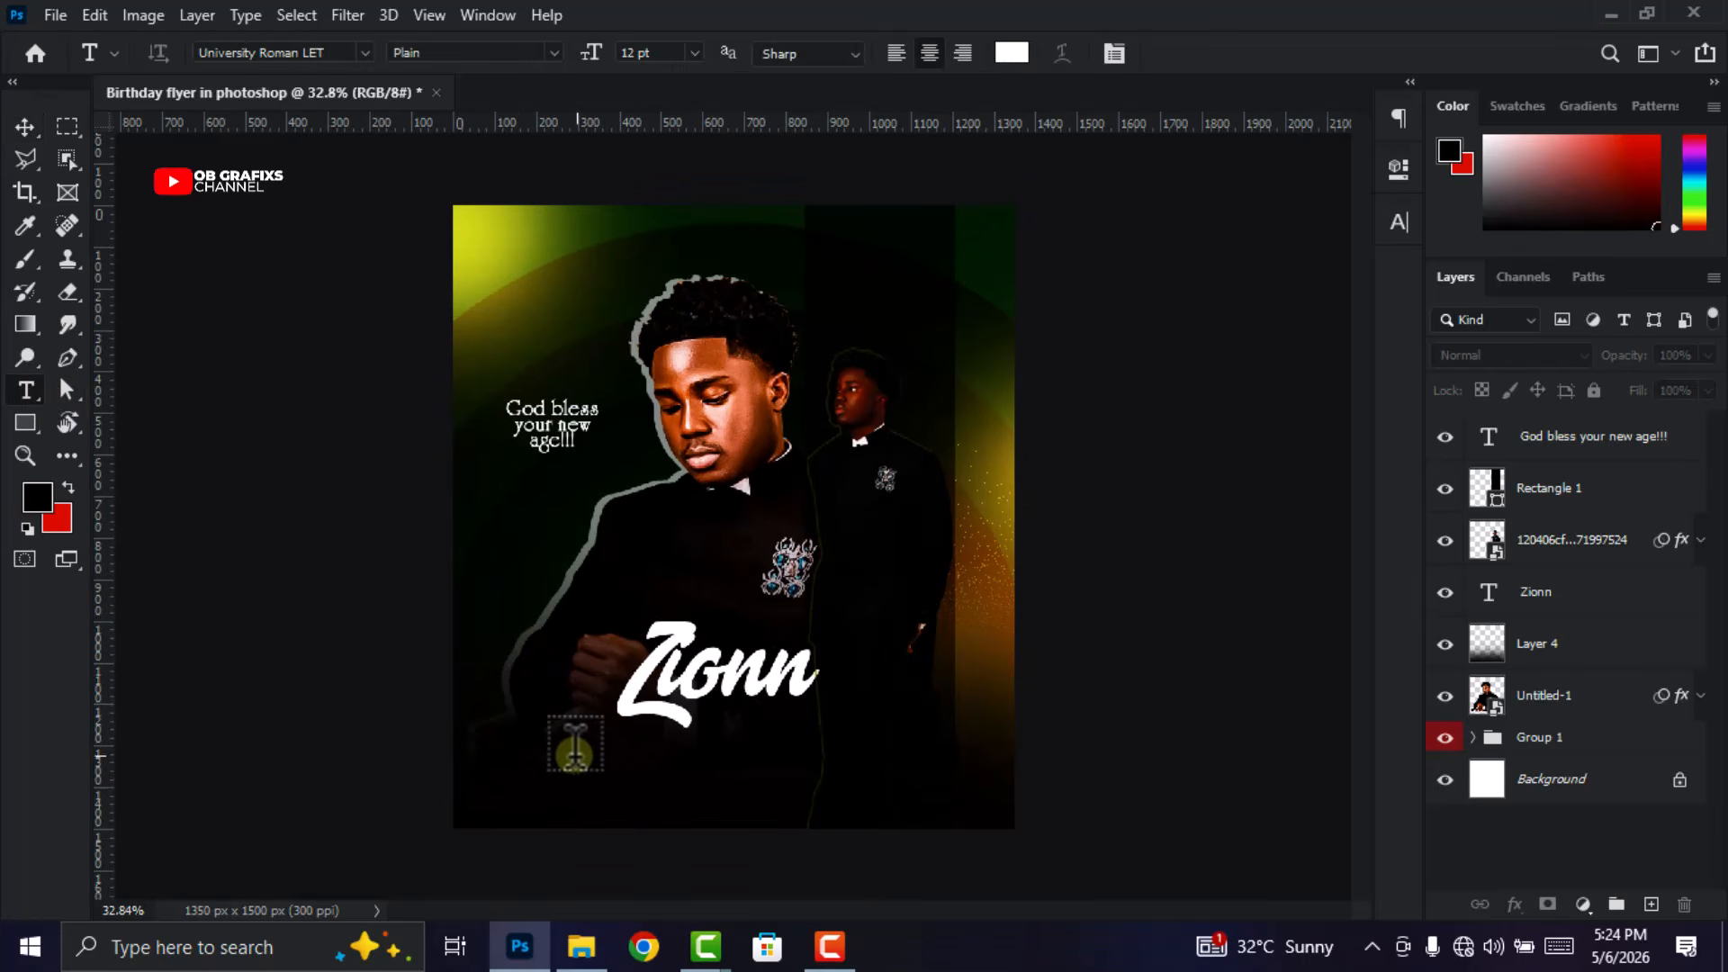
pyautogui.moveTo(598, 744); pyautogui.dragTo(842, 772)
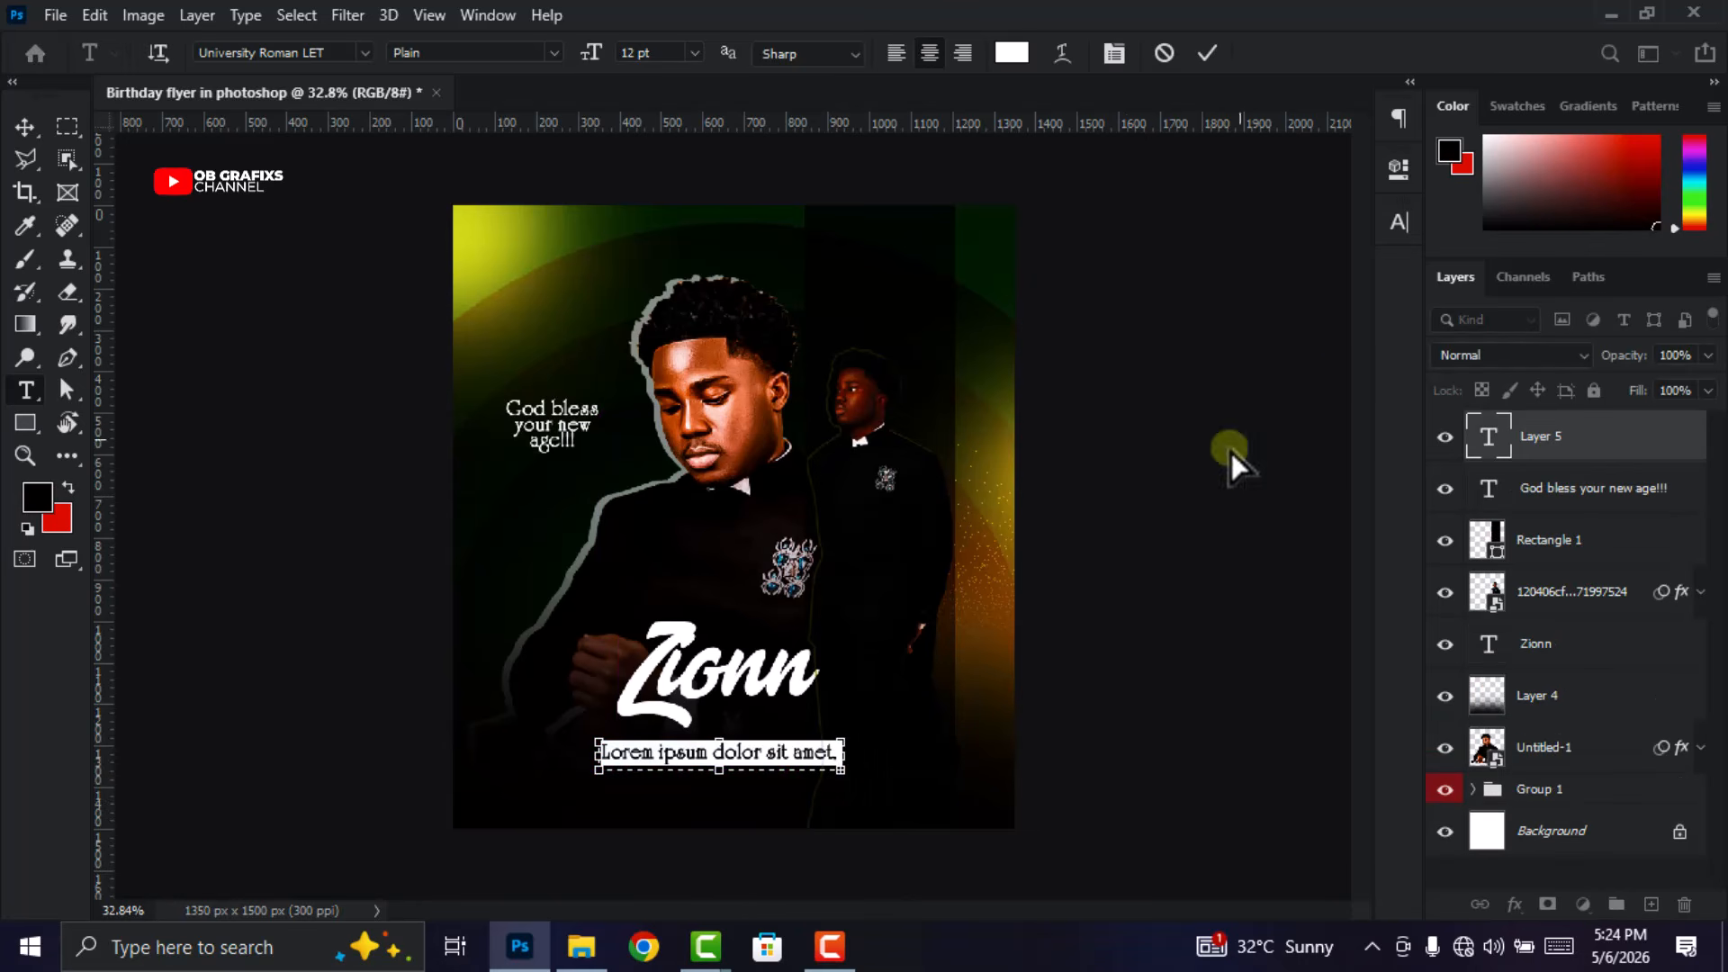
pyautogui.click(1399, 222)
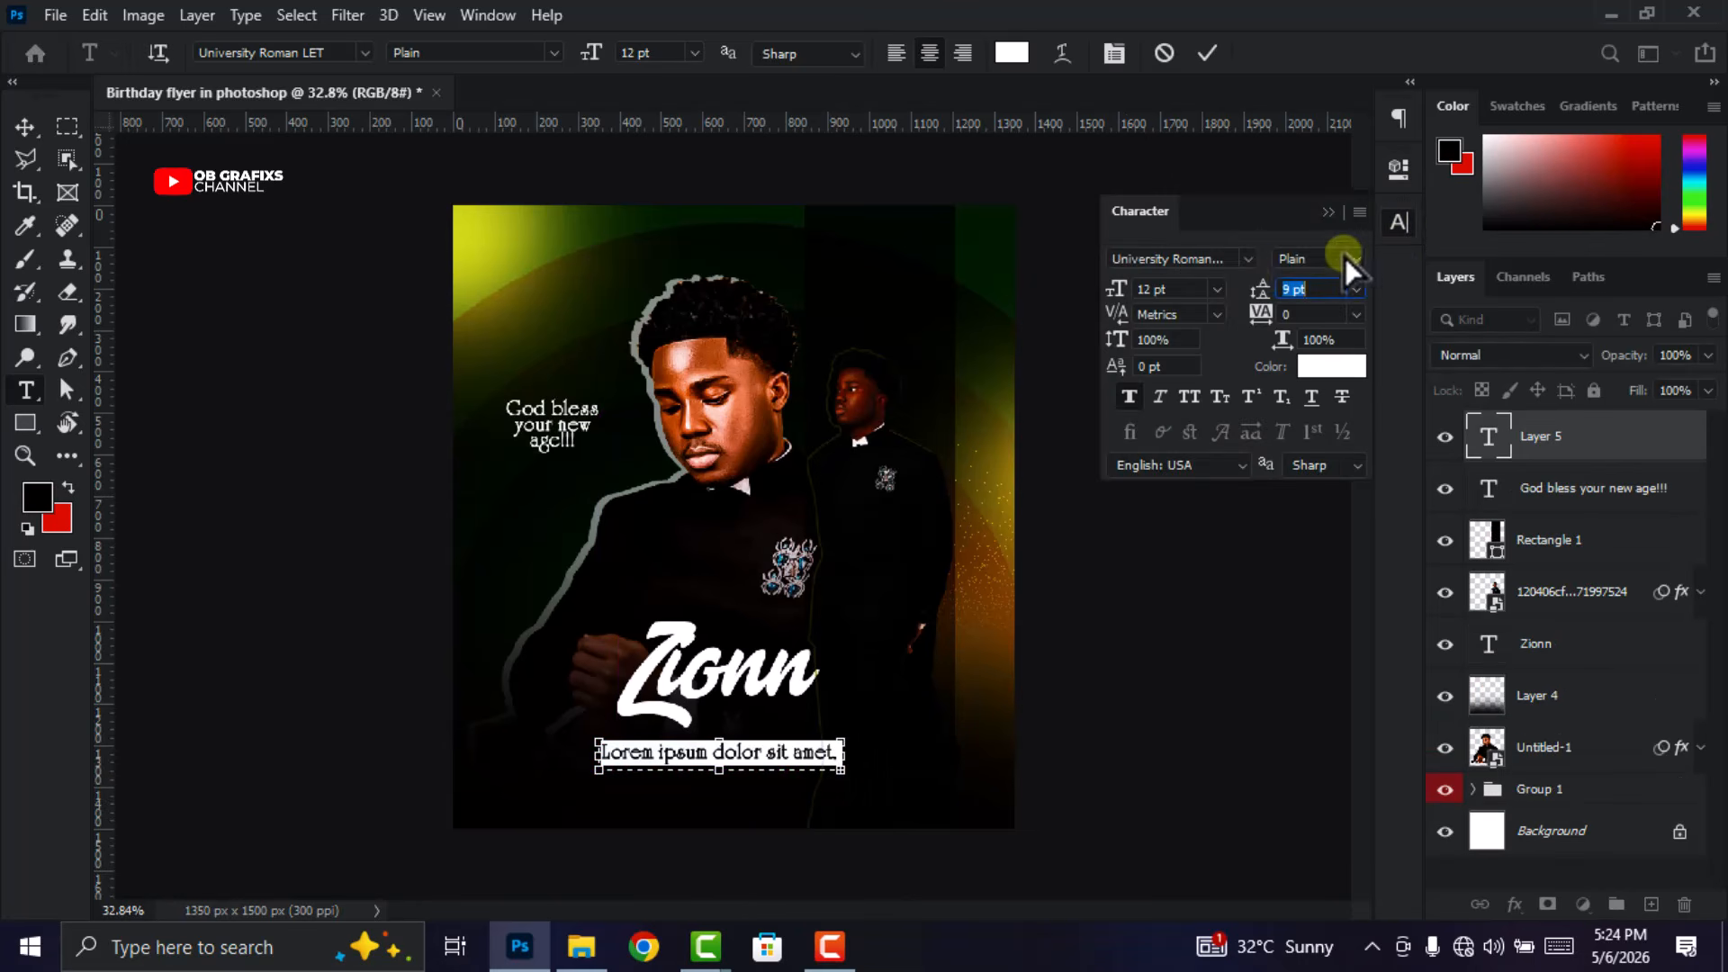
pyautogui.click(1249, 260)
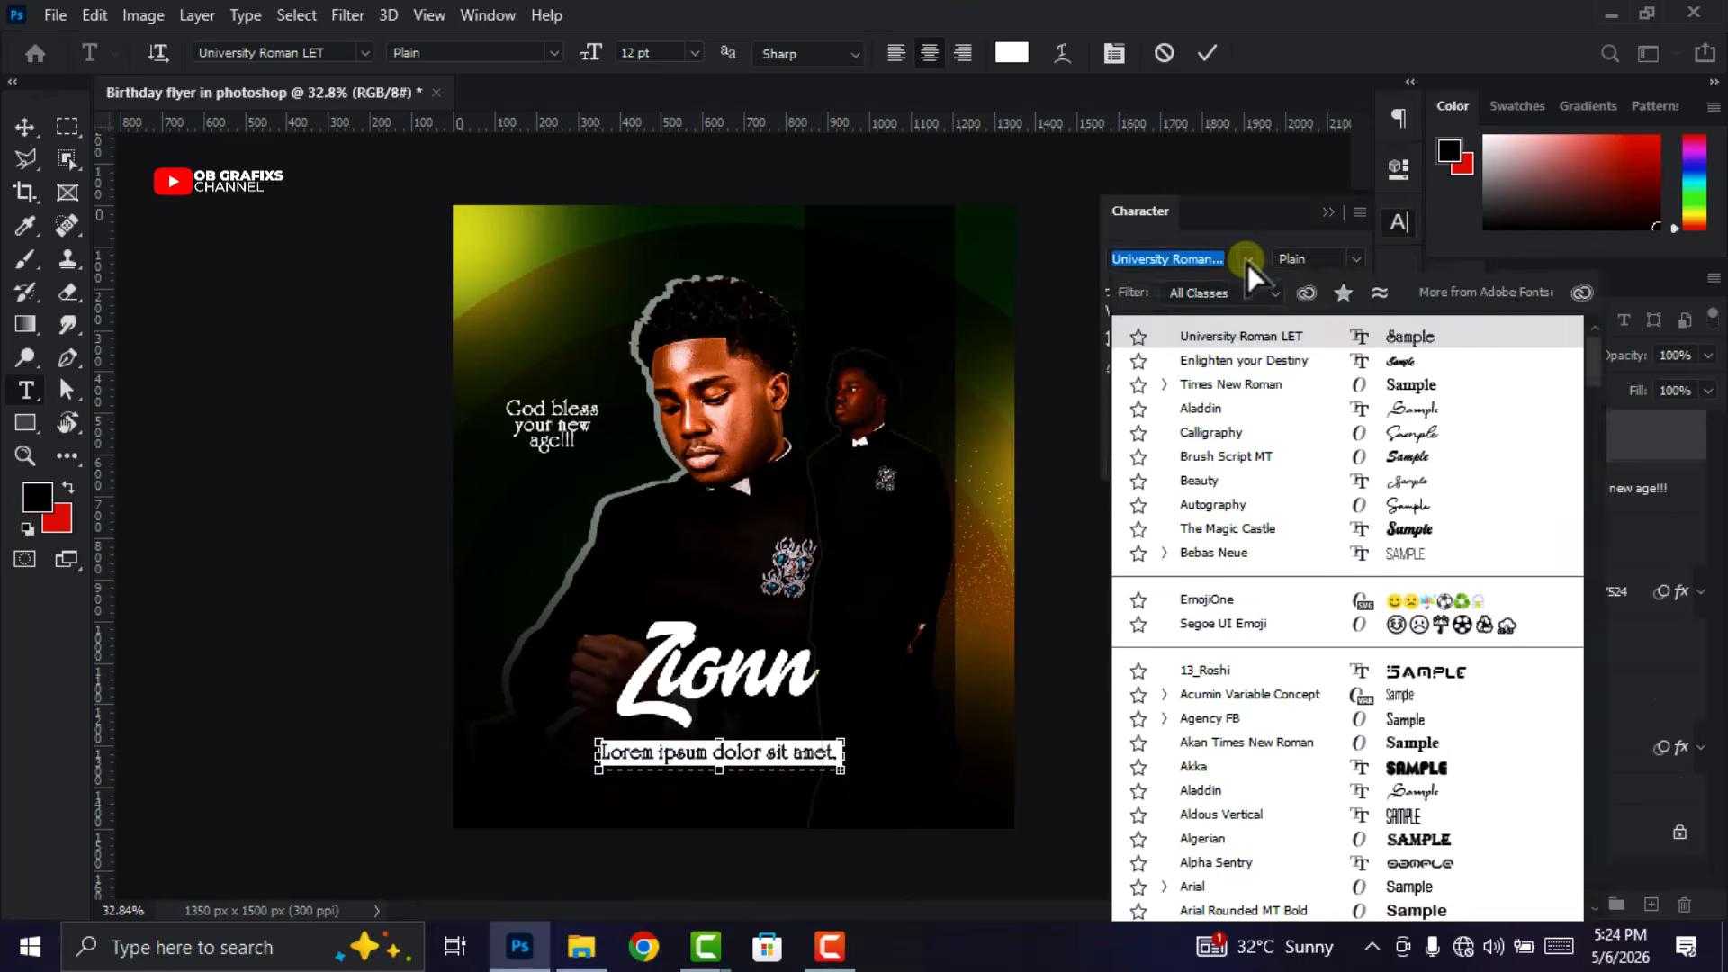
pyautogui.click(1273, 388)
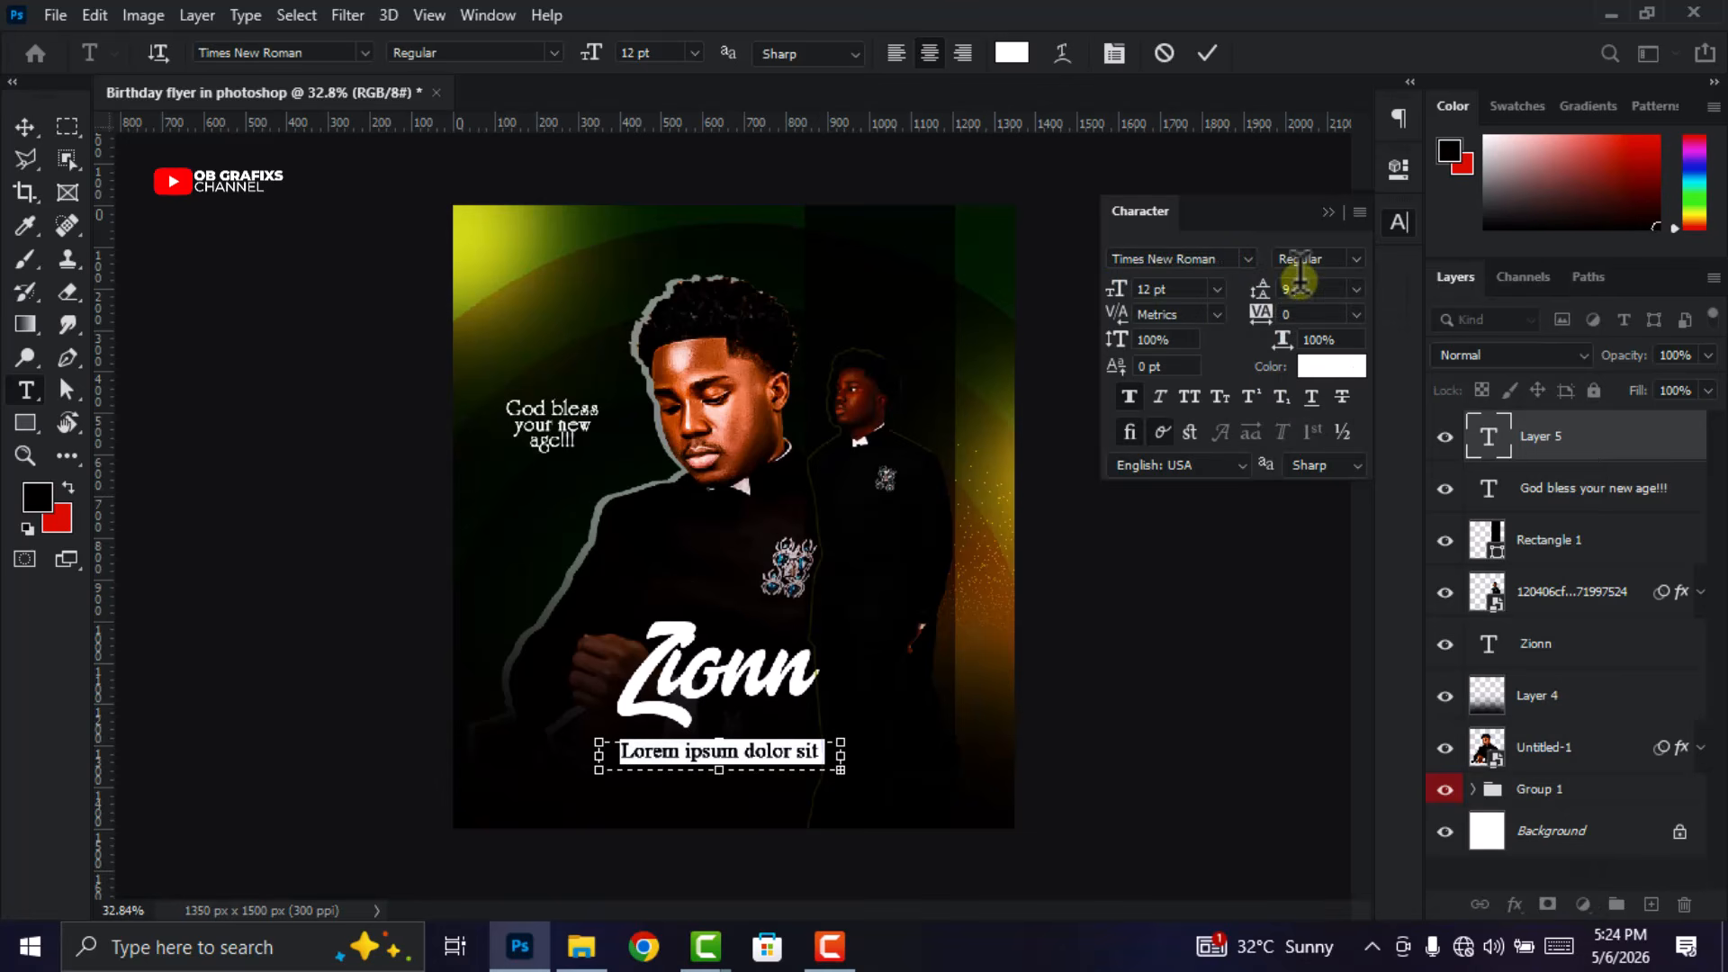
# Extend the placeholder text box downward to fit three lines, and set its text to 8 pt without faux bold.
pyautogui.moveTo(1190, 288); pyautogui.dragTo(1104, 302)
pyautogui.scroll(-4, 1166, 290)
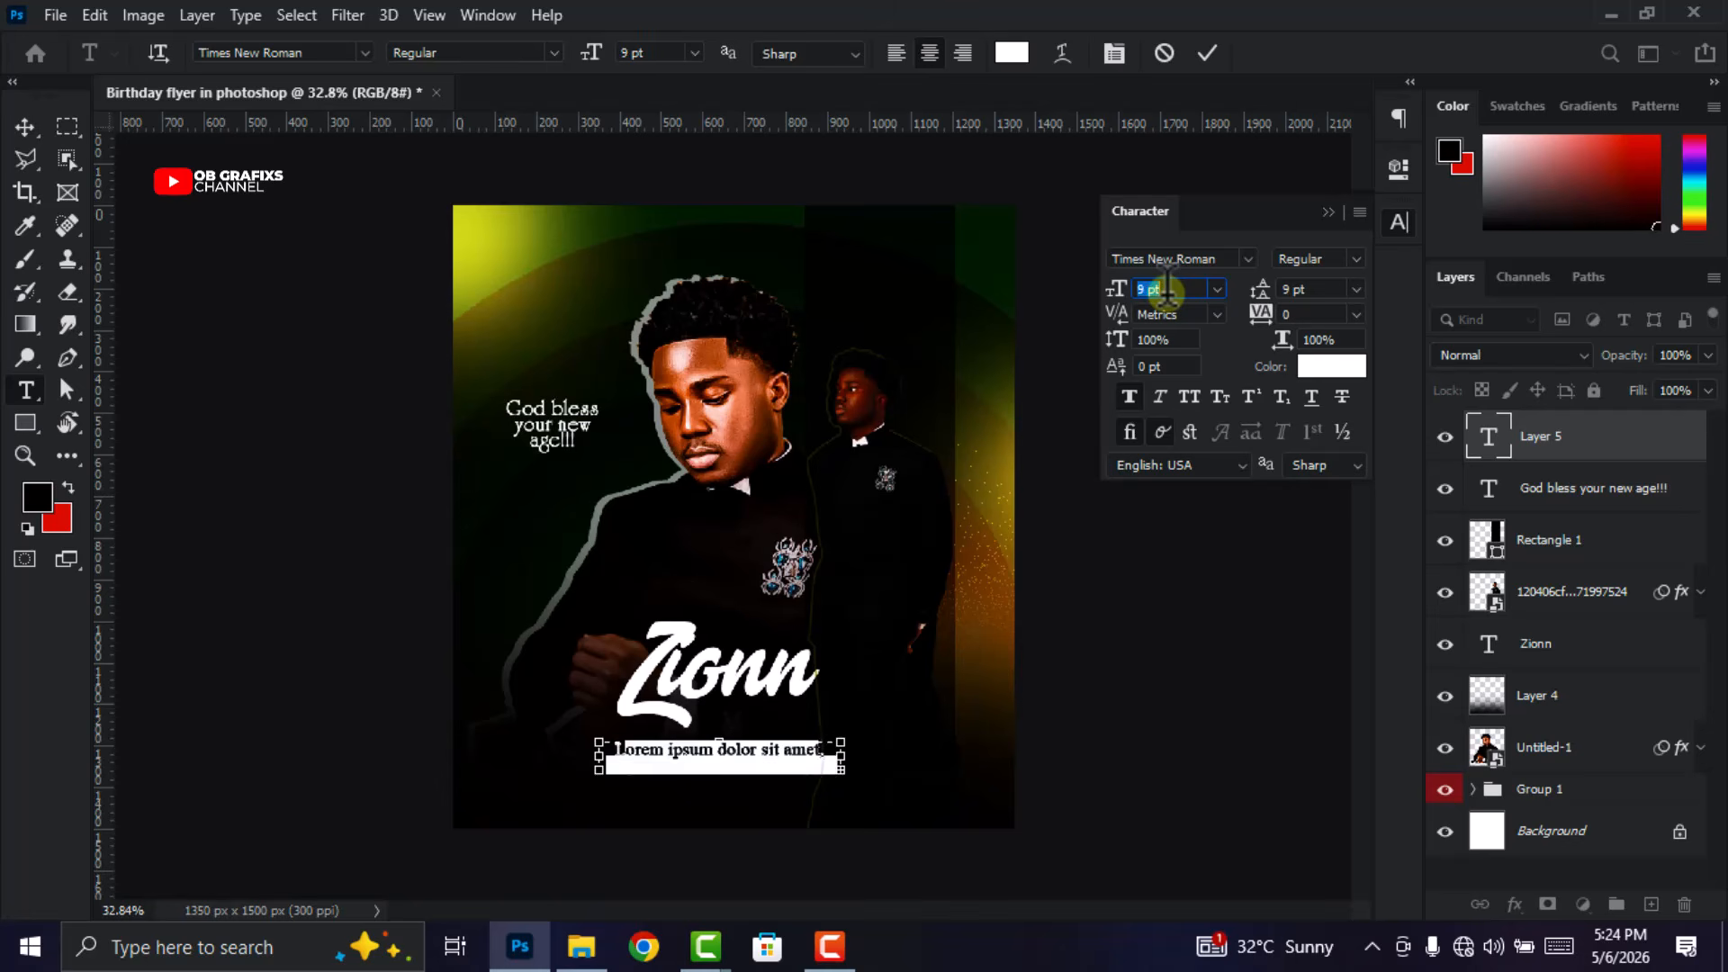
pyautogui.scroll(-3, 1166, 290)
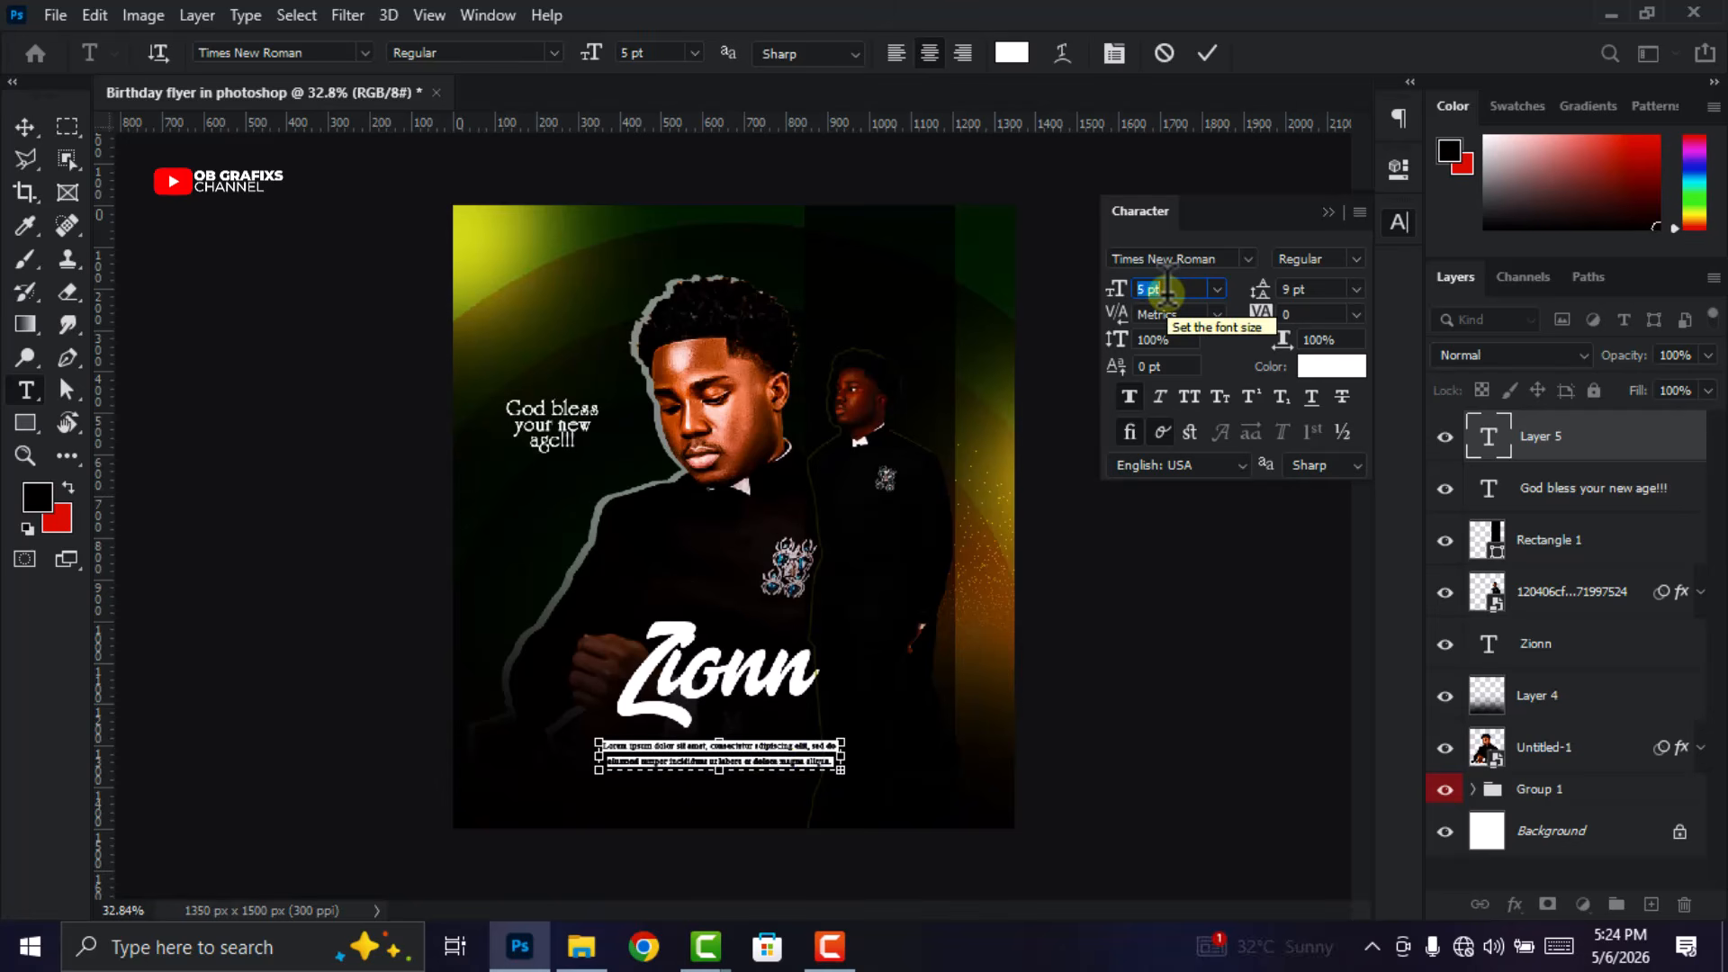
pyautogui.moveTo(720, 770); pyautogui.dragTo(720, 786)
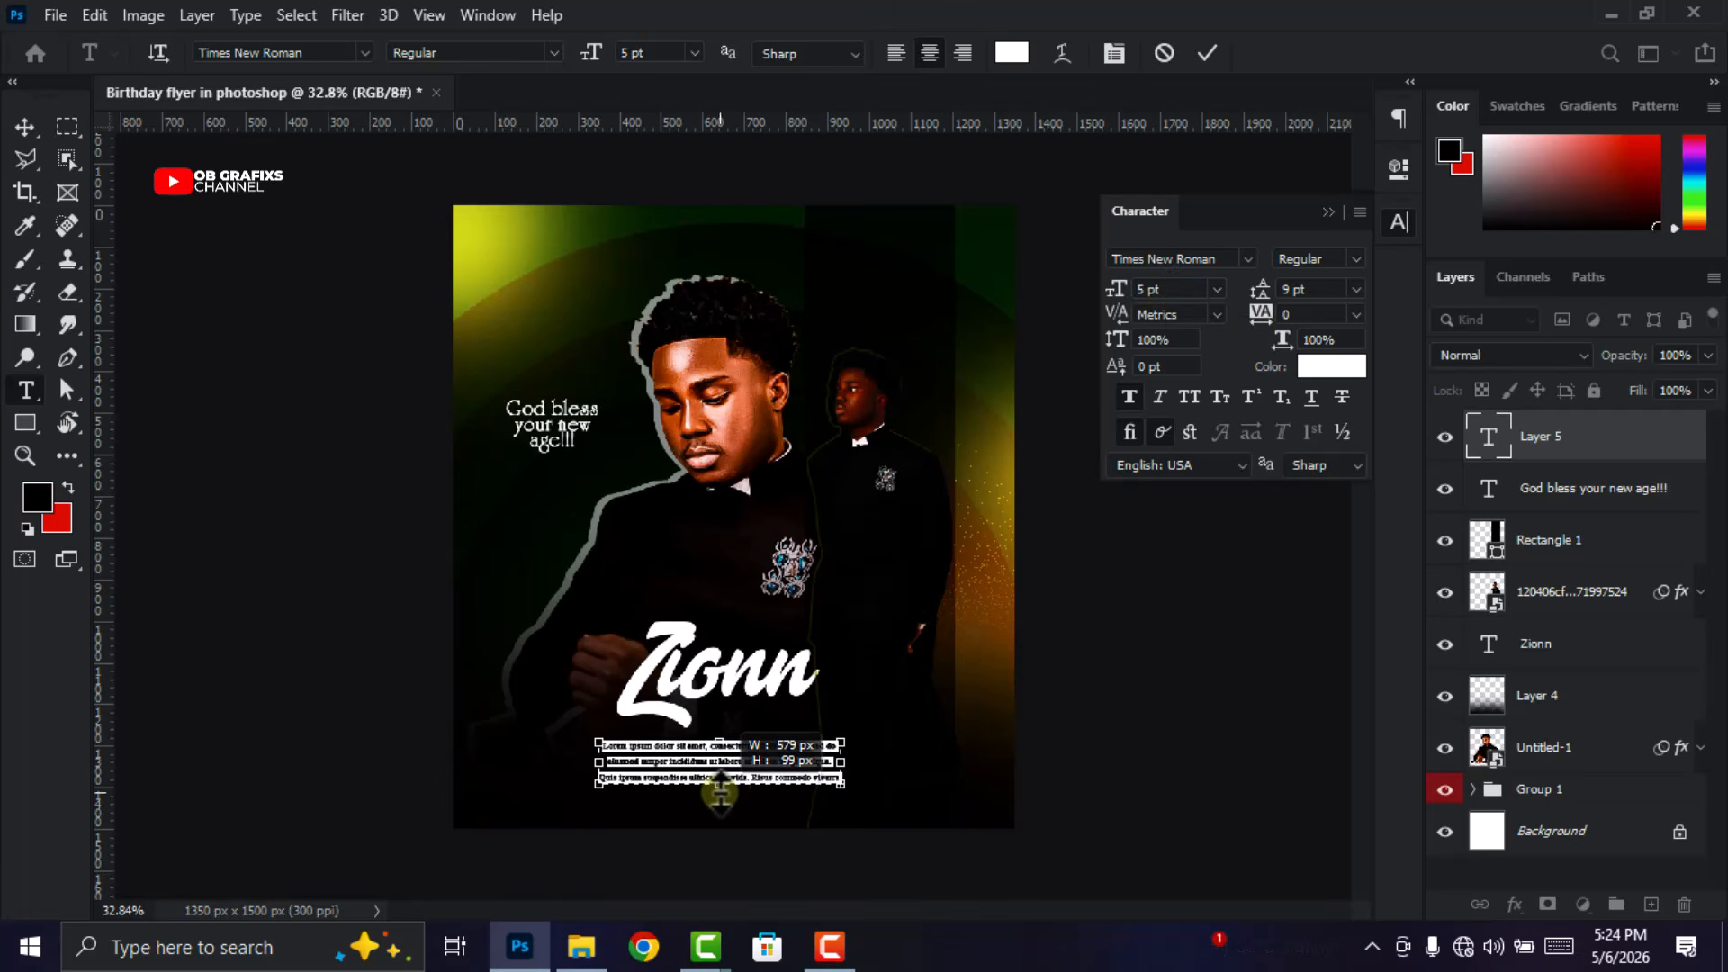
pyautogui.scroll(3, 1166, 290)
pyautogui.click(1203, 53)
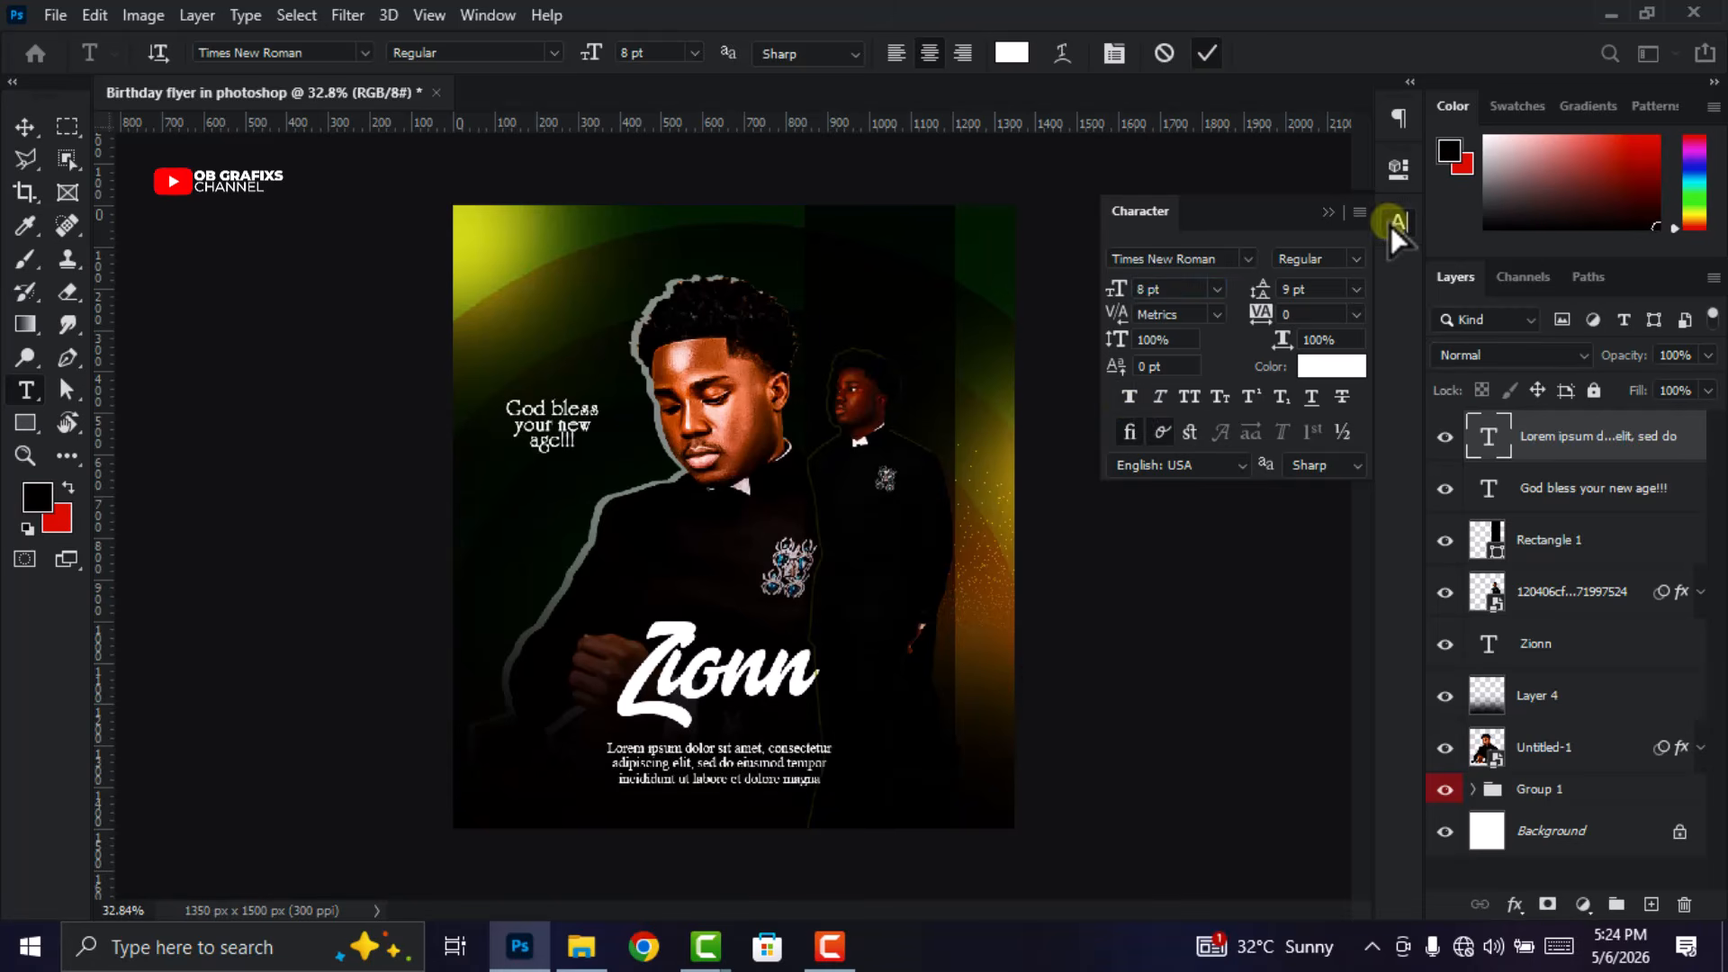
# Move the placeholder paragraph slightly up so it sits close beneath the script name.
pyautogui.click(1398, 222)
pyautogui.press('v')
pyautogui.moveTo(737, 772); pyautogui.dragTo(739, 763)
pyautogui.moveTo(738, 759); pyautogui.dragTo(742, 760)
pyautogui.scroll(-1, 910, 593)
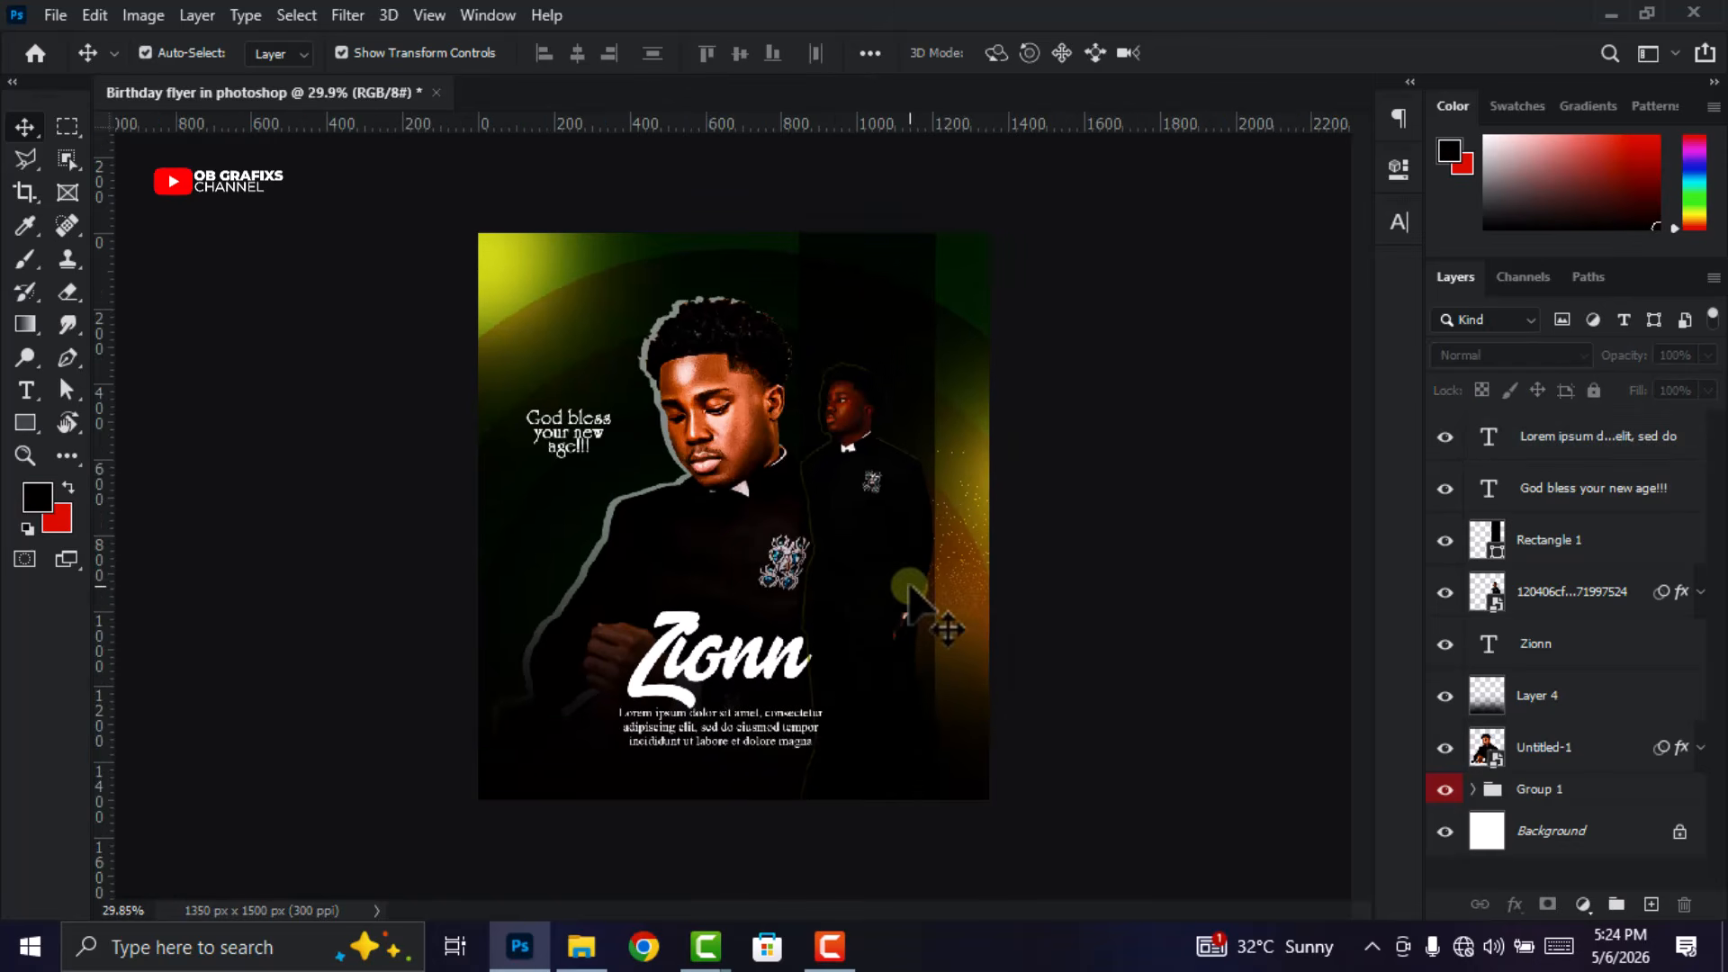
pyautogui.scroll(1, 910, 592)
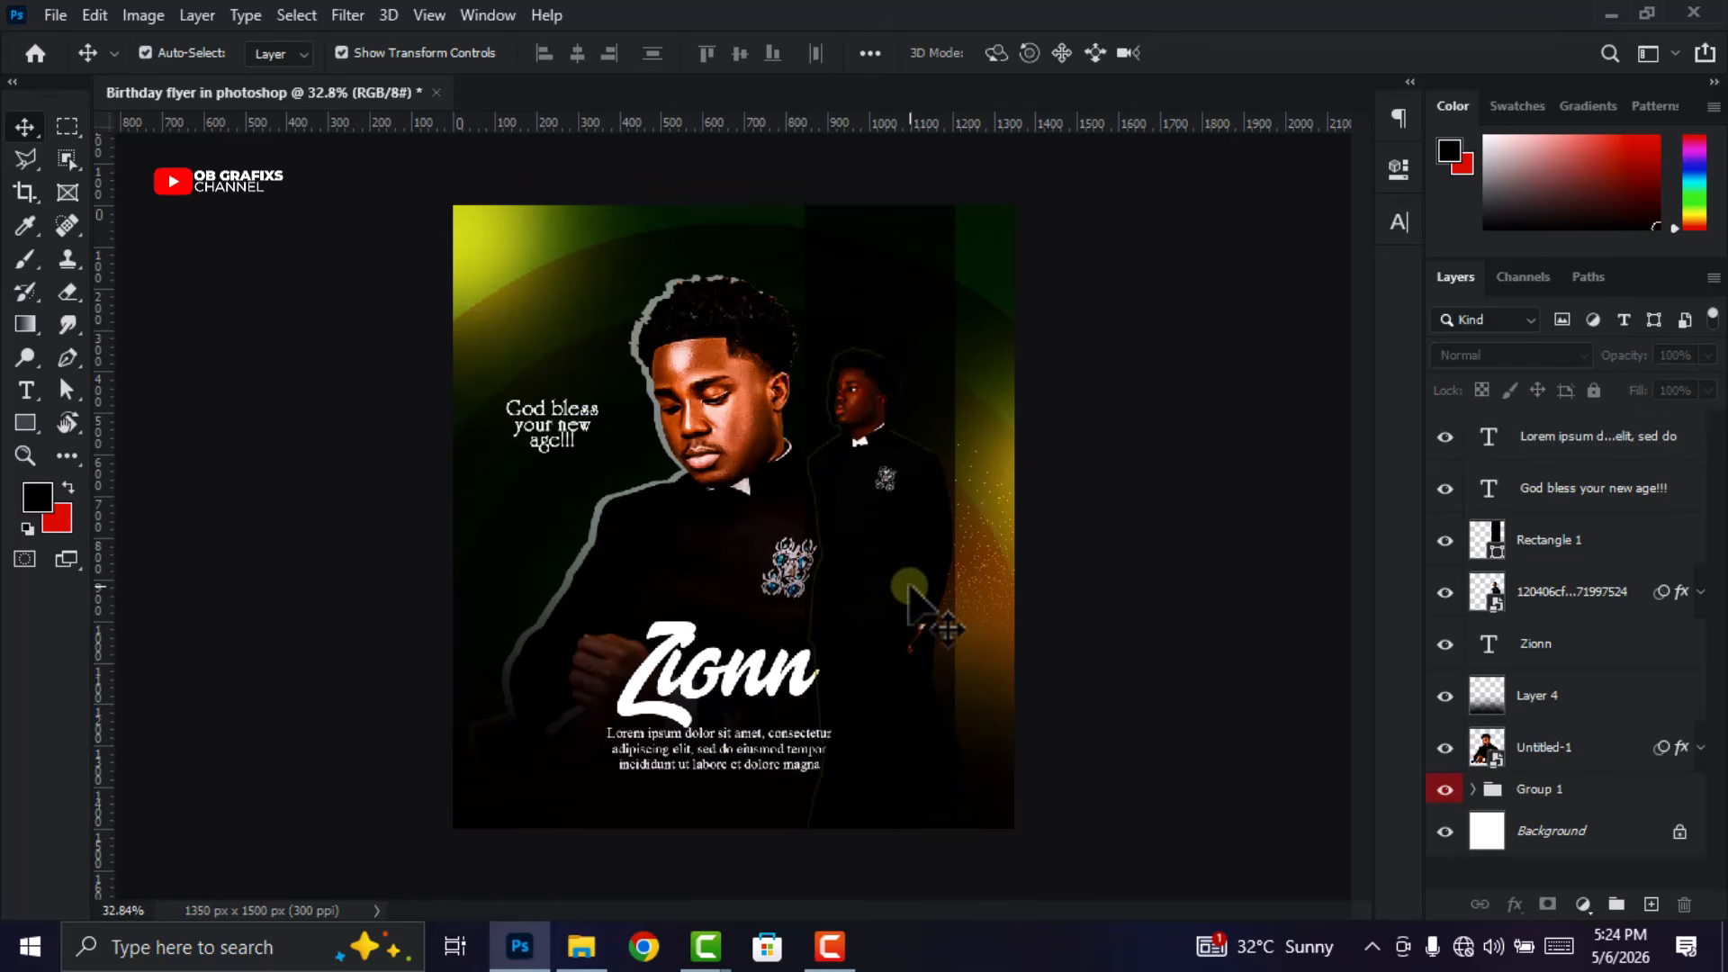